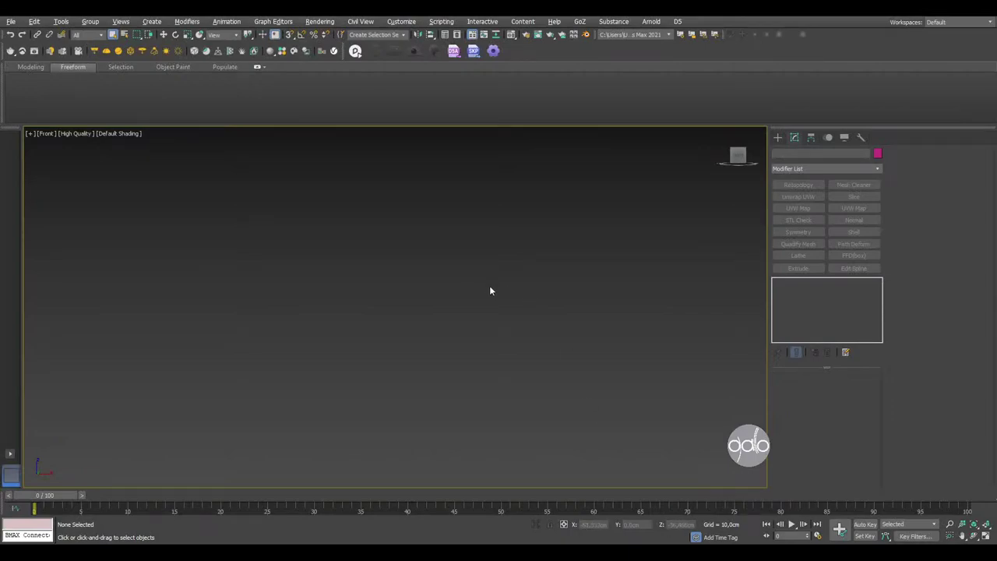
- Restore the four-viewport layout and show the grid in the Front view
key(alt+w)
click(307, 250)
key(g)
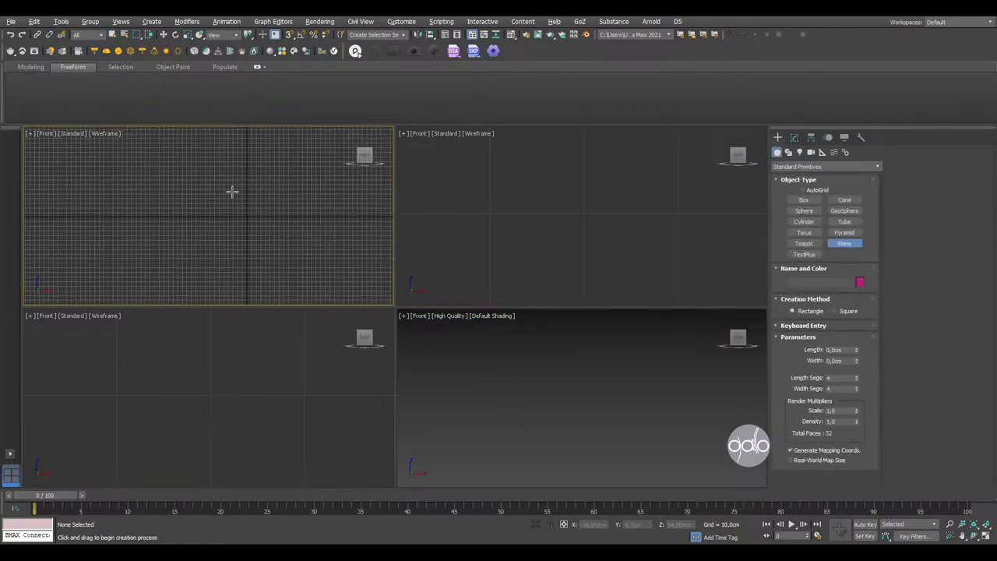
- Drag out a plane about 100 by 125 cm with 4 by 4 segments in the Front view
drag(229, 190, 281, 236)
right_click(286, 230)
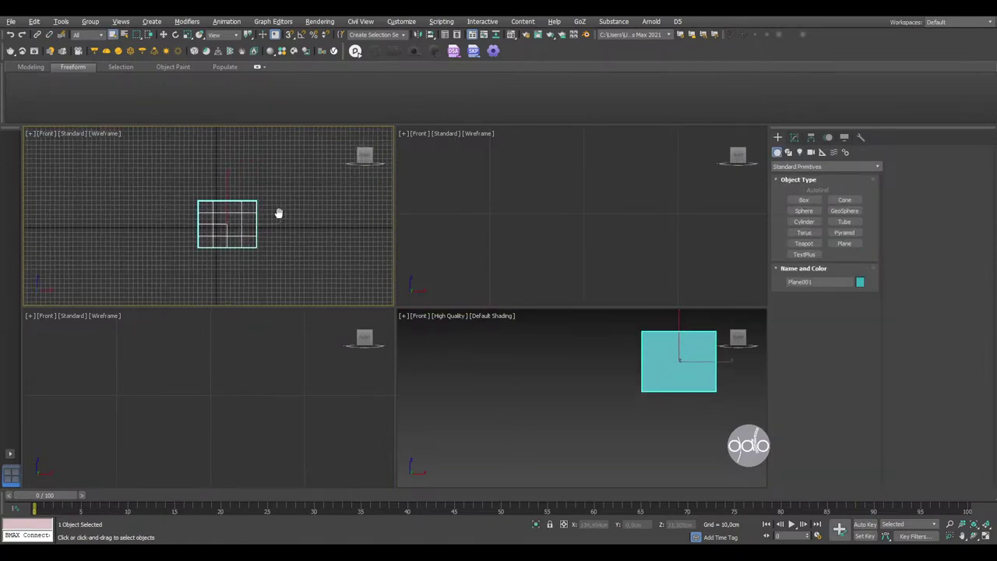
scroll(278, 218, up, 3)
click(794, 137)
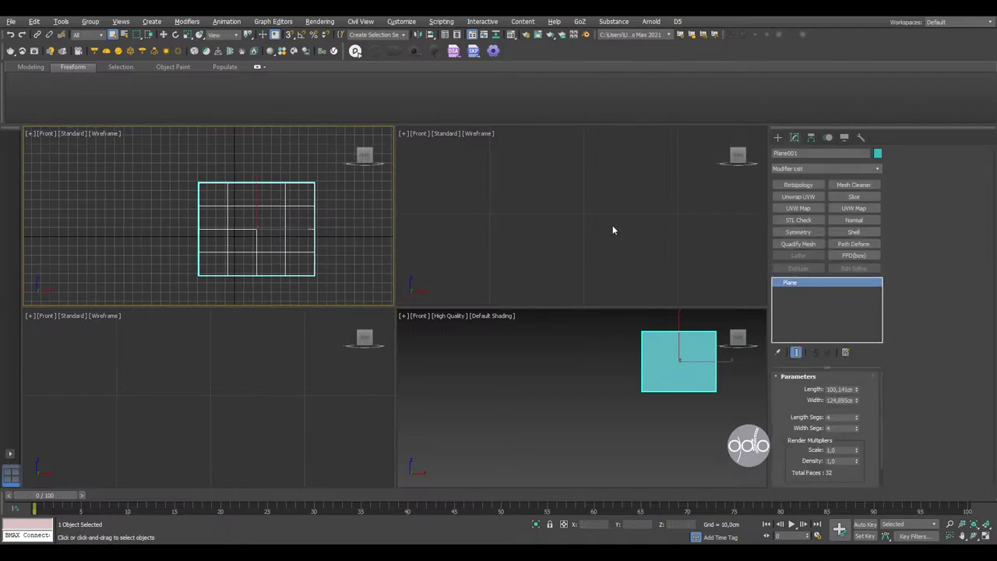
middle_drag(234, 226, 273, 218)
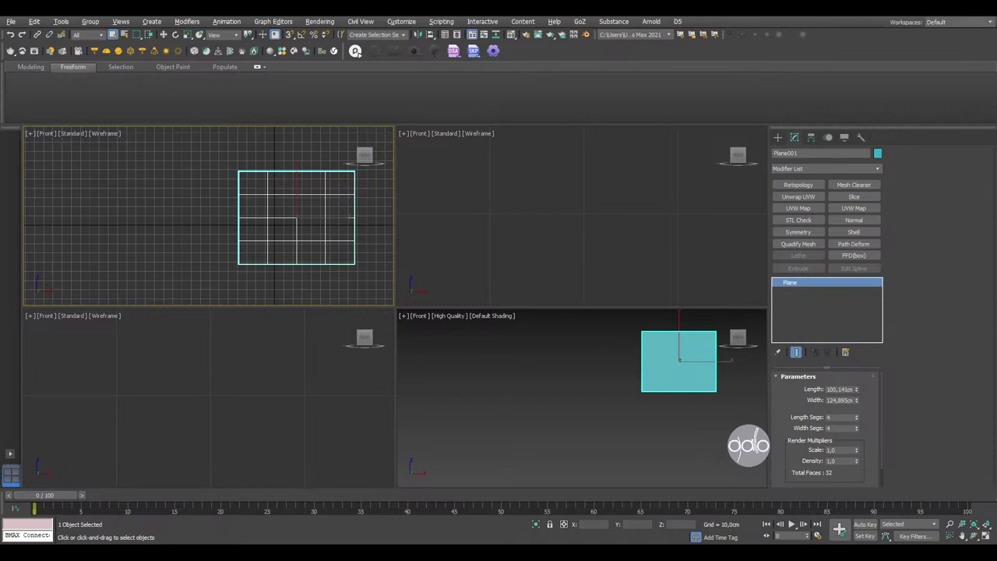
- Centre the plane at the origin by zeroing its X and Z positions
click(447, 234)
middle_drag(292, 230, 278, 237)
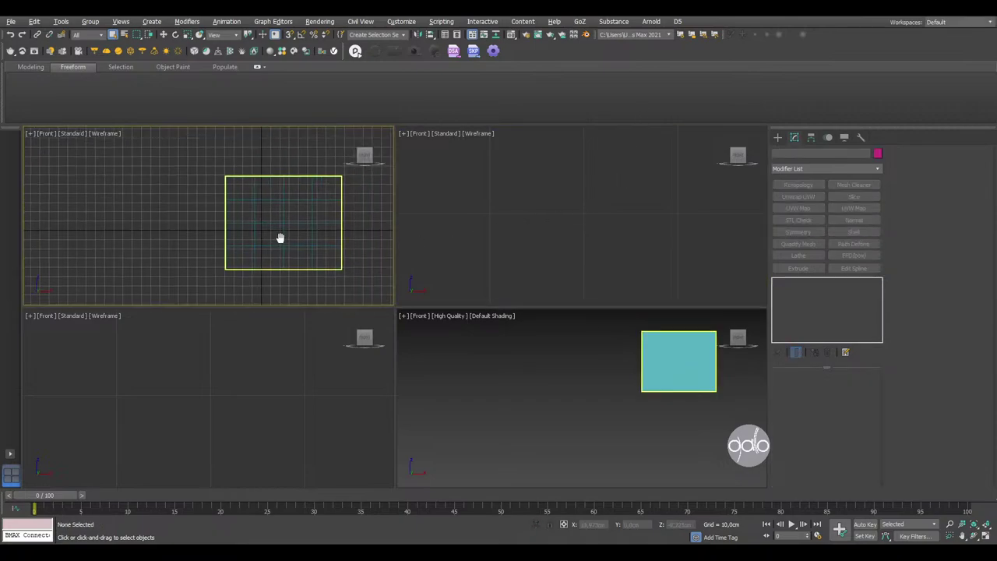
click(290, 225)
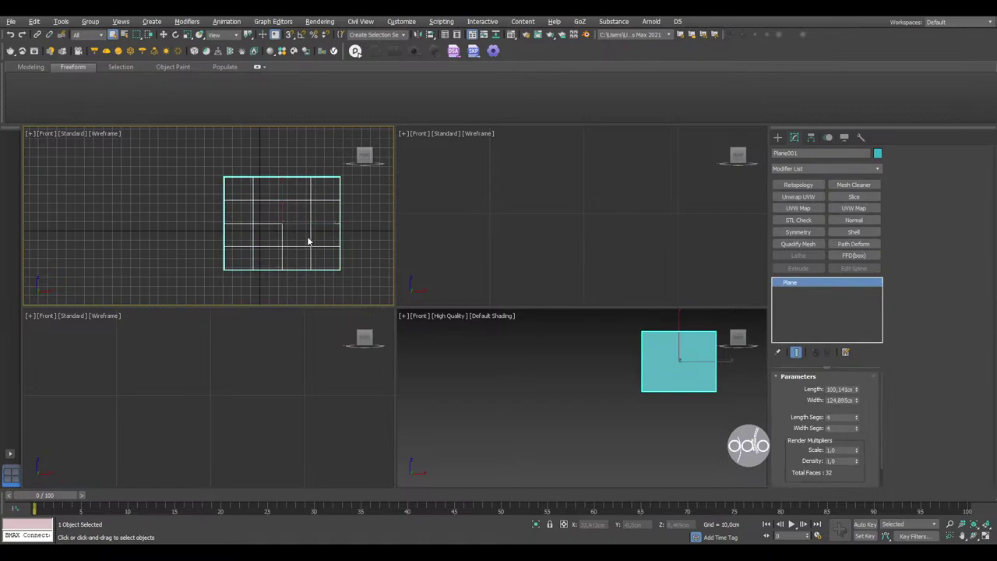
key(w)
right_click(612, 526)
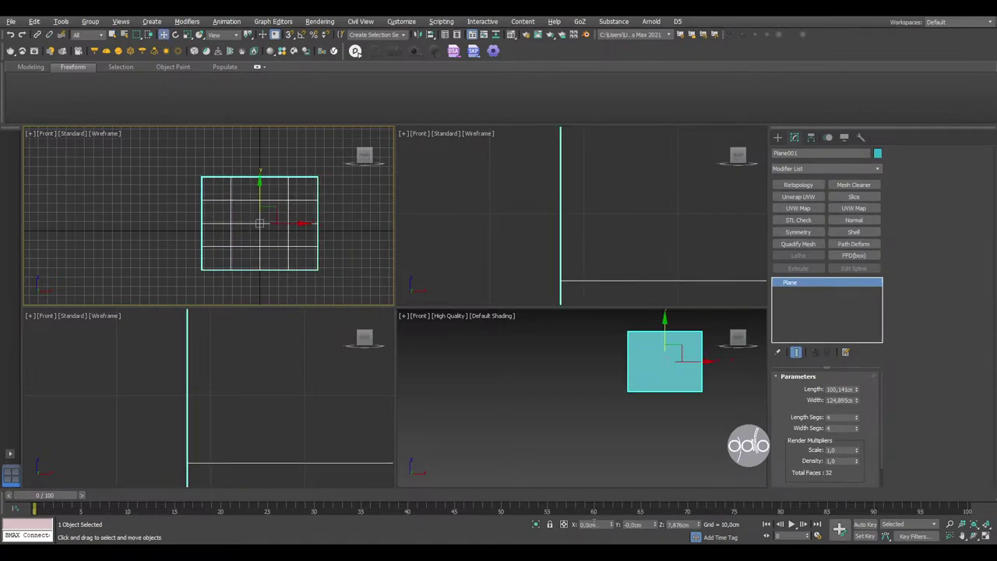
right_click(688, 526)
mouse_move(348, 239)
middle_down()
mouse_move(347, 202)
mouse_move(333, 221)
middle_up()
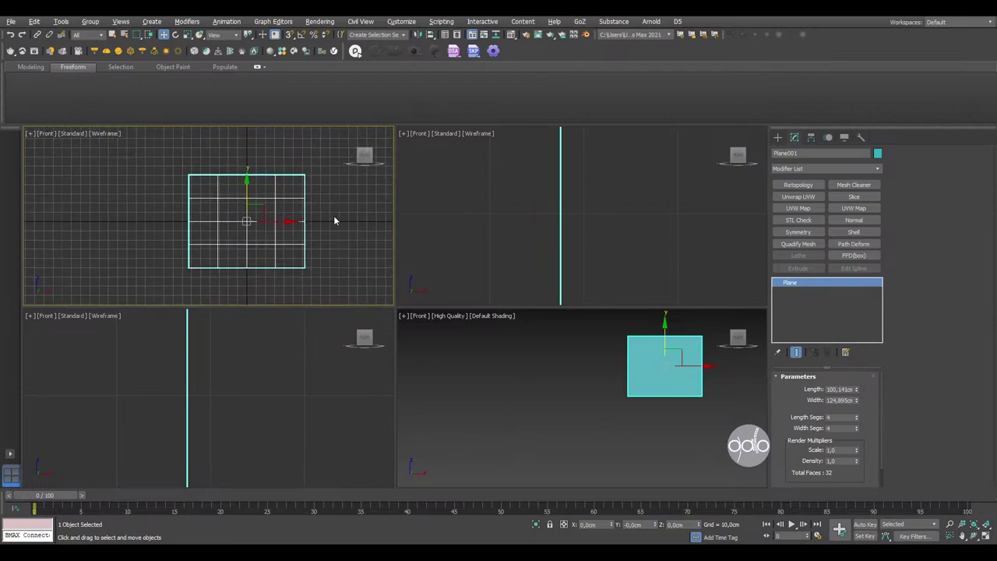
- Maximize the Front view with edged faces and reduce the plane to 2 by 2 segments
key(alt+w)
scroll(406, 257, up, 3)
key(F3)
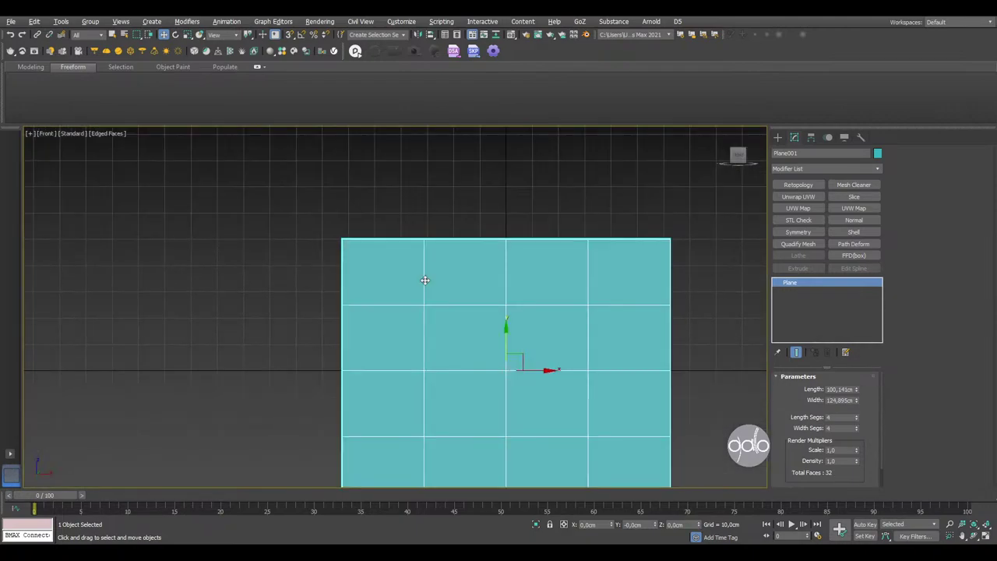
click(857, 430)
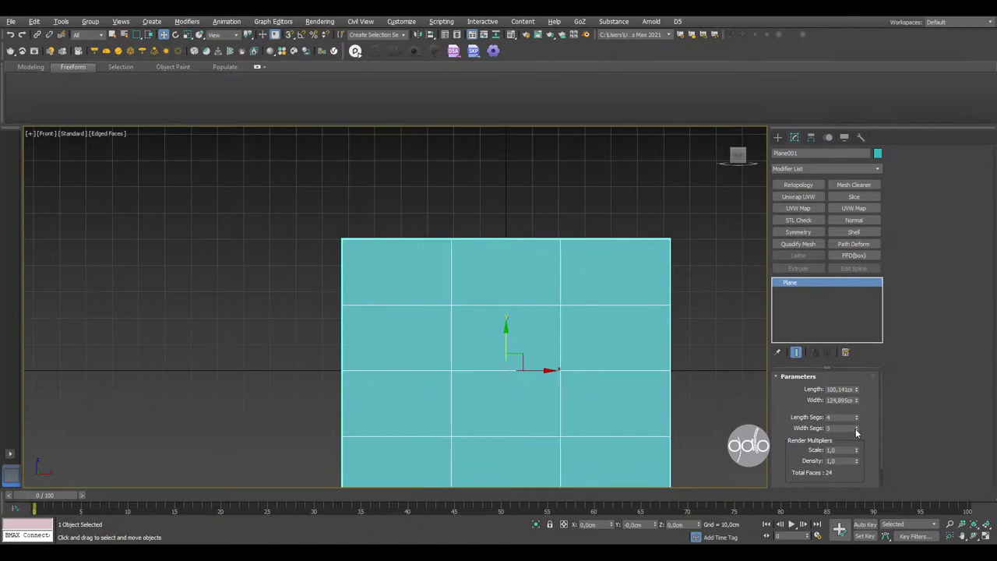
click(857, 430)
click(857, 419)
click(857, 419)
middle_drag(741, 359, 625, 305)
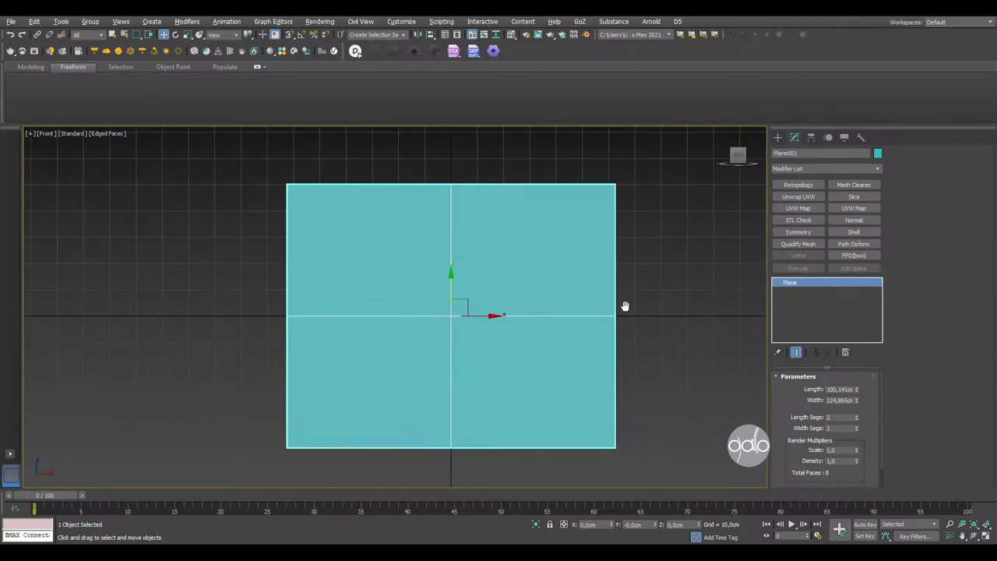
scroll(574, 285, down, 2)
click(584, 285)
click(520, 271)
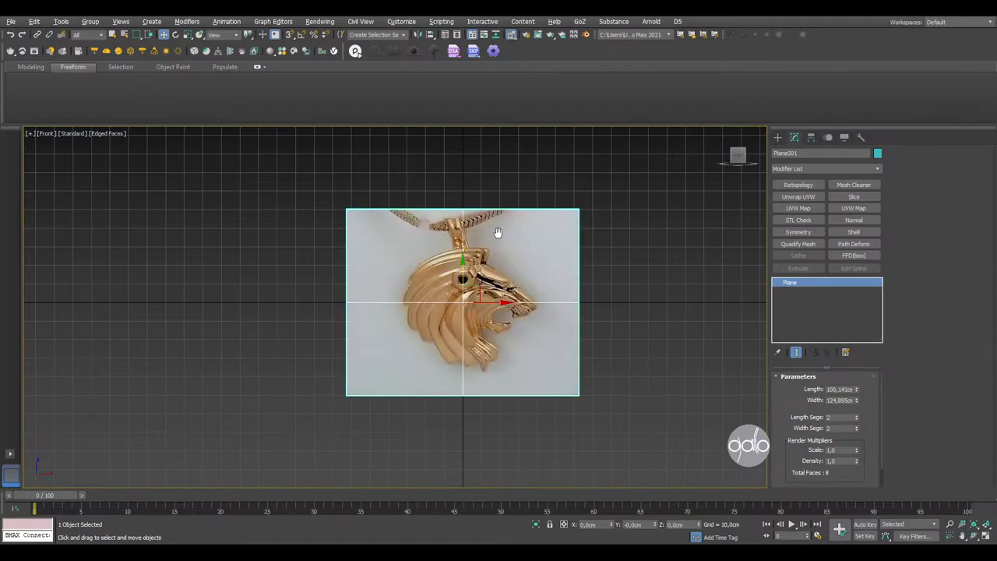
- Scale the lion plane narrower and use the Measure utility to check its dimensions
scroll(472, 278, up, 5)
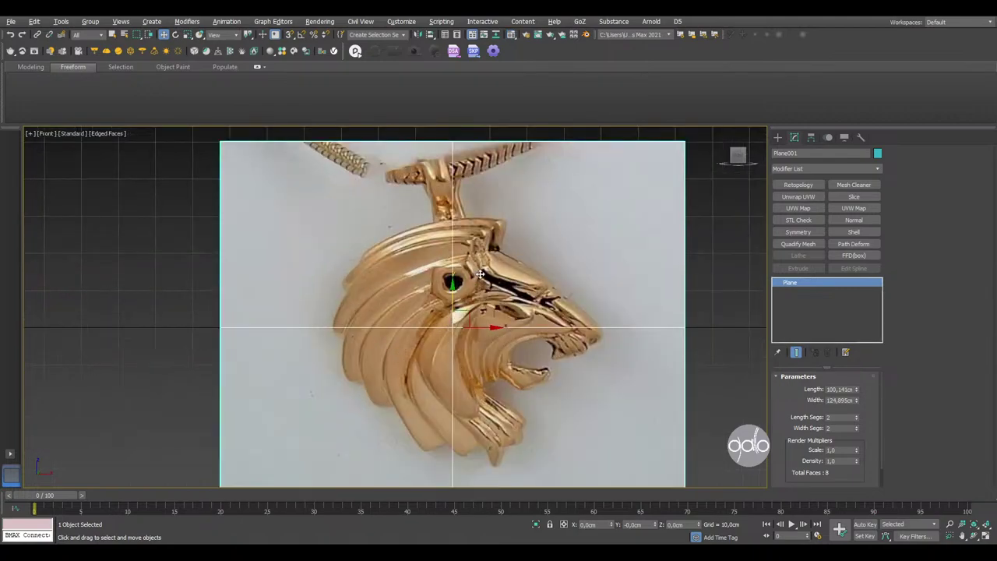
key(r)
drag(484, 321, 494, 325)
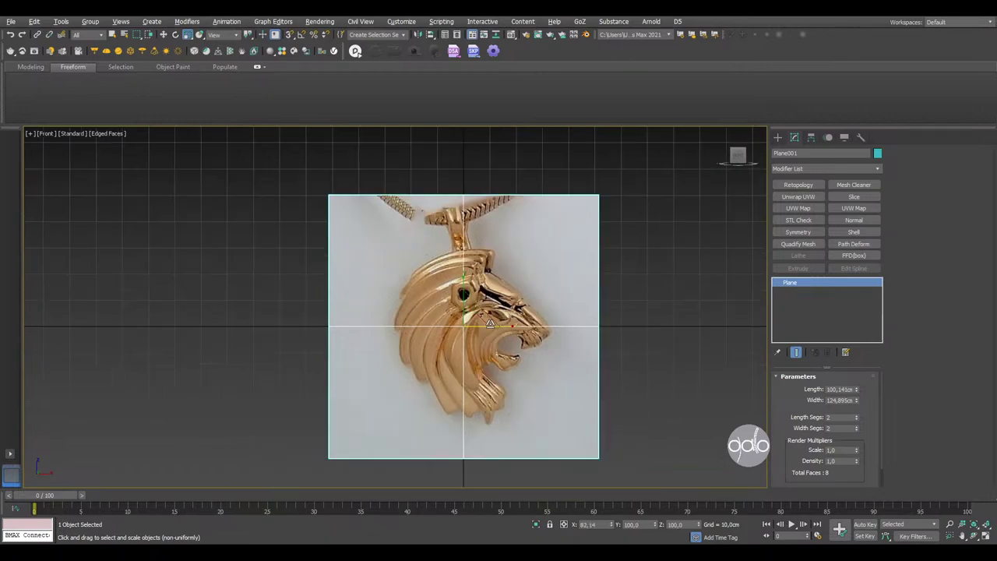
scroll(508, 302, down, 2)
key(w)
scroll(508, 302, down, 3)
click(648, 298)
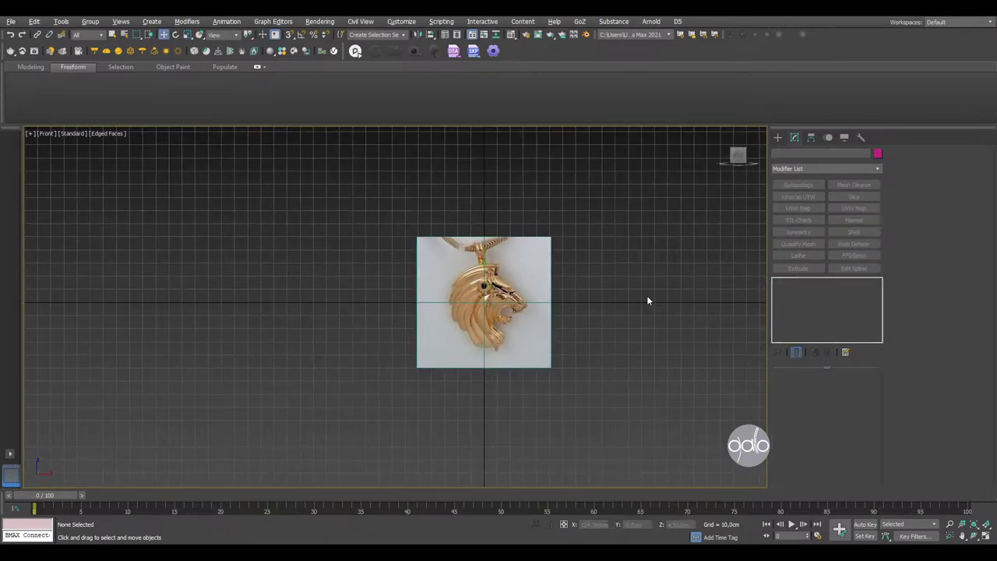
scroll(541, 303, up, 2)
click(547, 296)
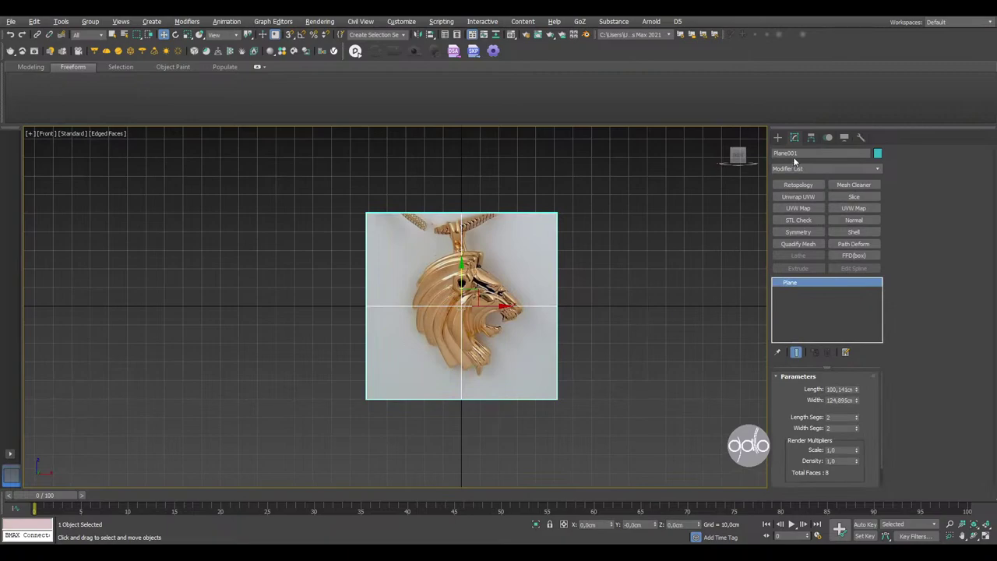
click(861, 138)
click(823, 239)
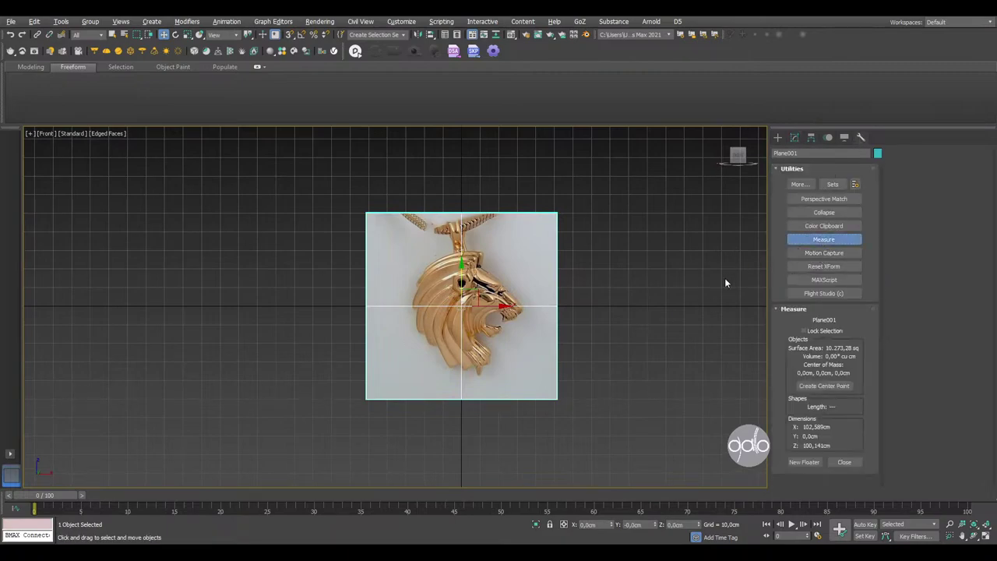
middle_drag(640, 297, 646, 307)
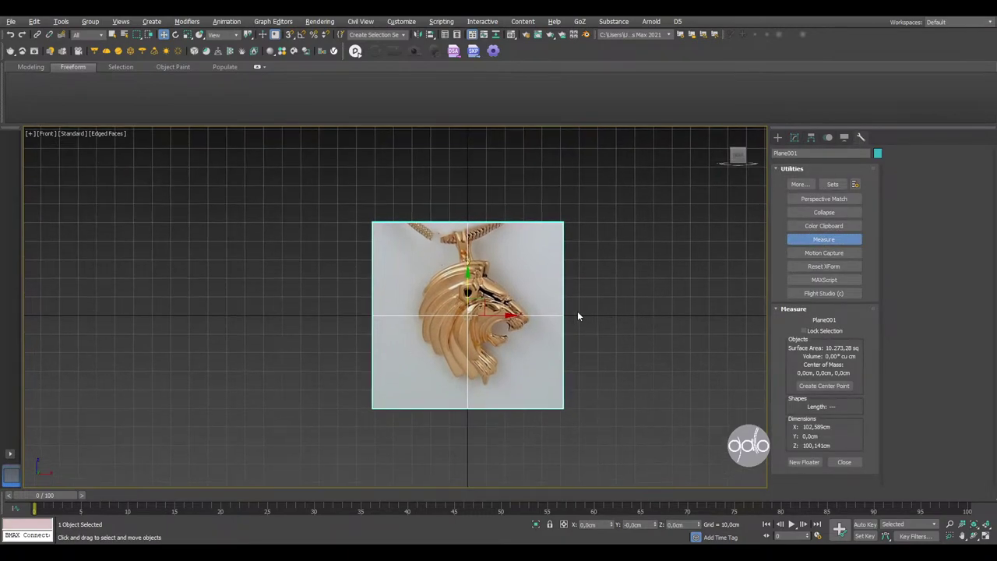
- Uniformly scale the lion plane down to about 16.4 by 16.0 cm
key(r)
mouse_move(470, 306)
mouse_down()
mouse_move(467, 322)
mouse_move(621, 341)
mouse_up()
click(621, 341)
scroll(482, 323, up, 5)
mouse_move(410, 299)
middle_down()
mouse_move(399, 322)
mouse_move(461, 346)
middle_up()
scroll(389, 324, up, 3)
click(418, 334)
key(w)
key(r)
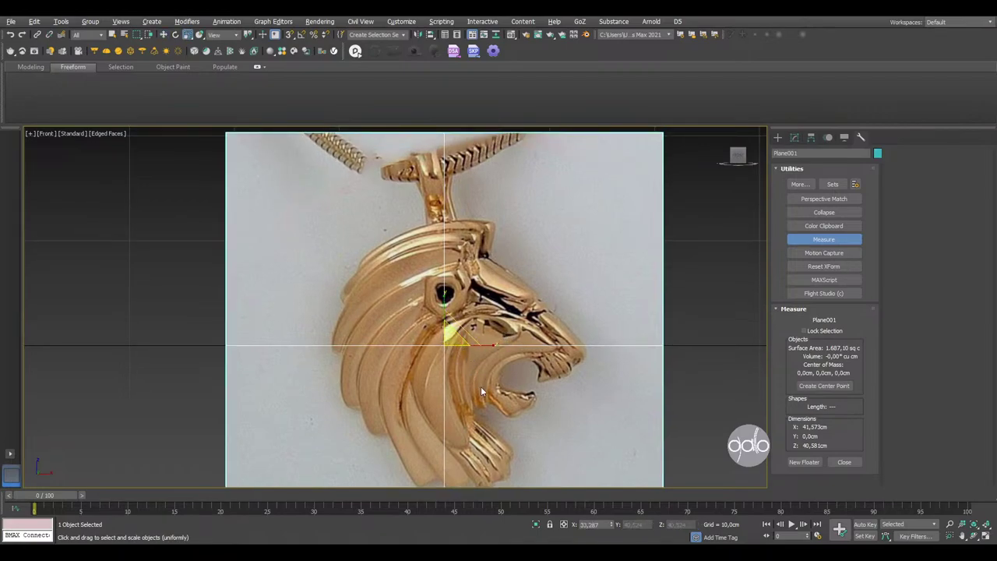
drag(457, 343, 589, 353)
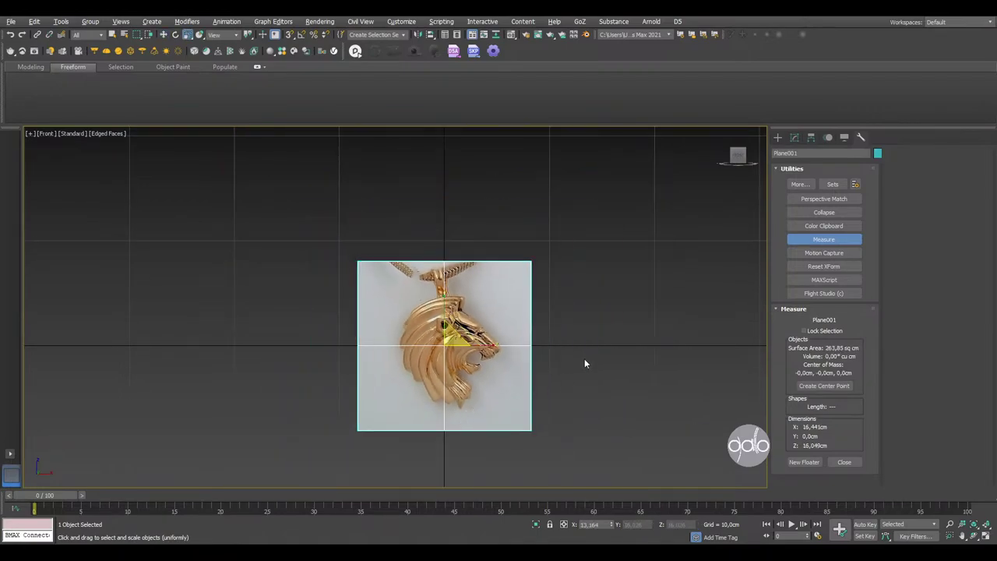
scroll(460, 354, up, 3)
scroll(460, 354, up, 2)
- Deselect the lion plane and inspect the scaled reference in the Front view
key(ctrl+d)
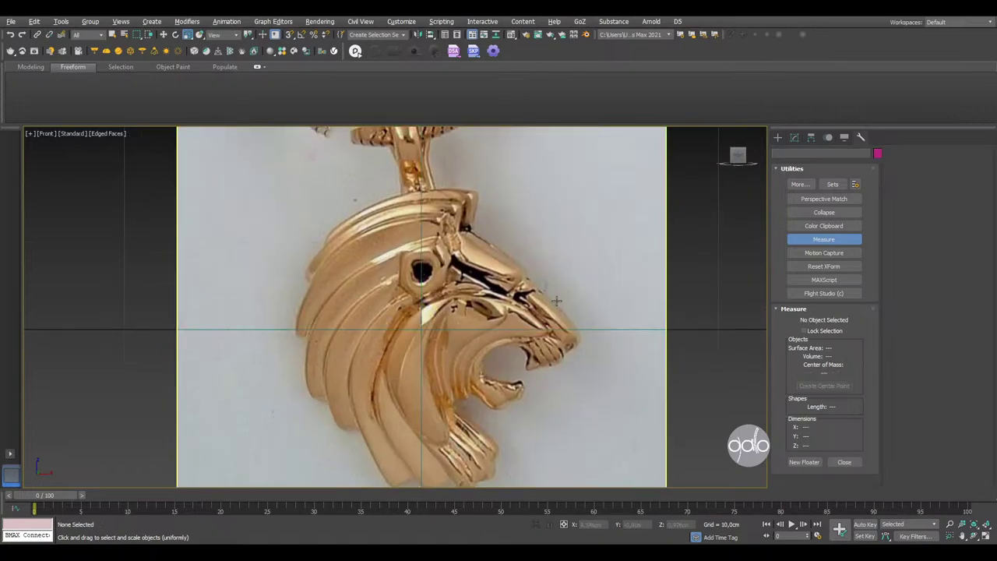
click(556, 300)
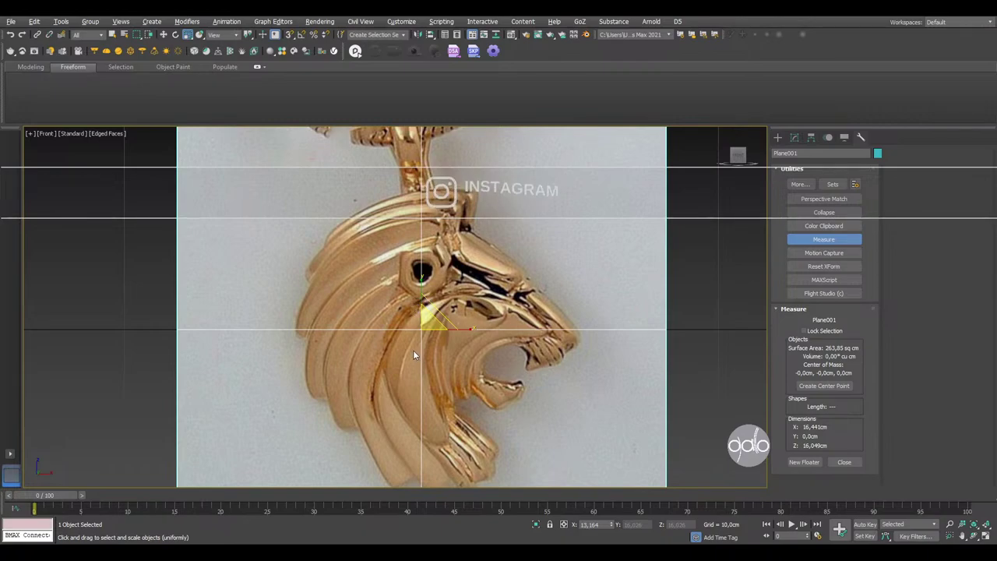
key(ctrl+d)
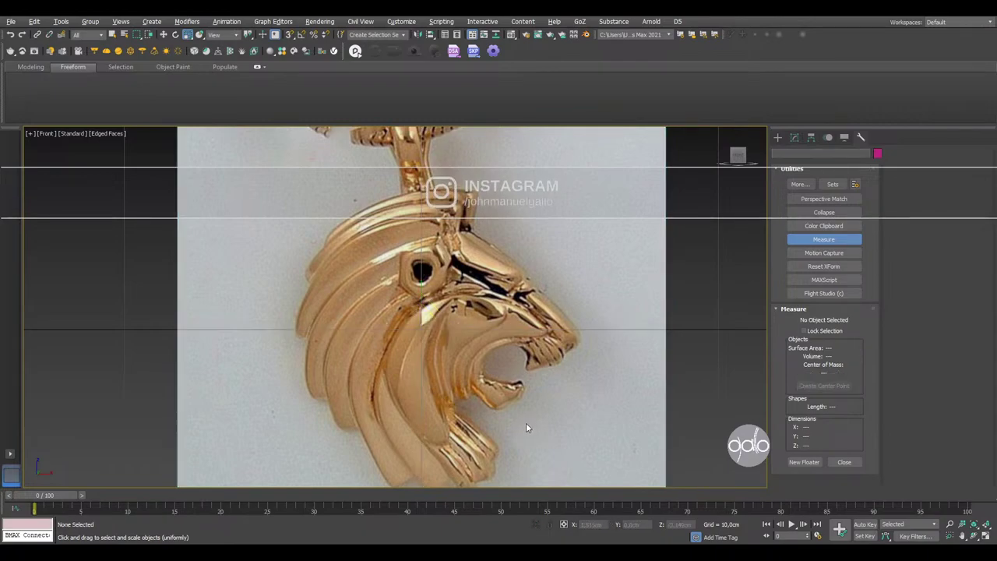
scroll(623, 347, down, 4)
middle_drag(619, 354, 525, 346)
scroll(525, 346, up, 5)
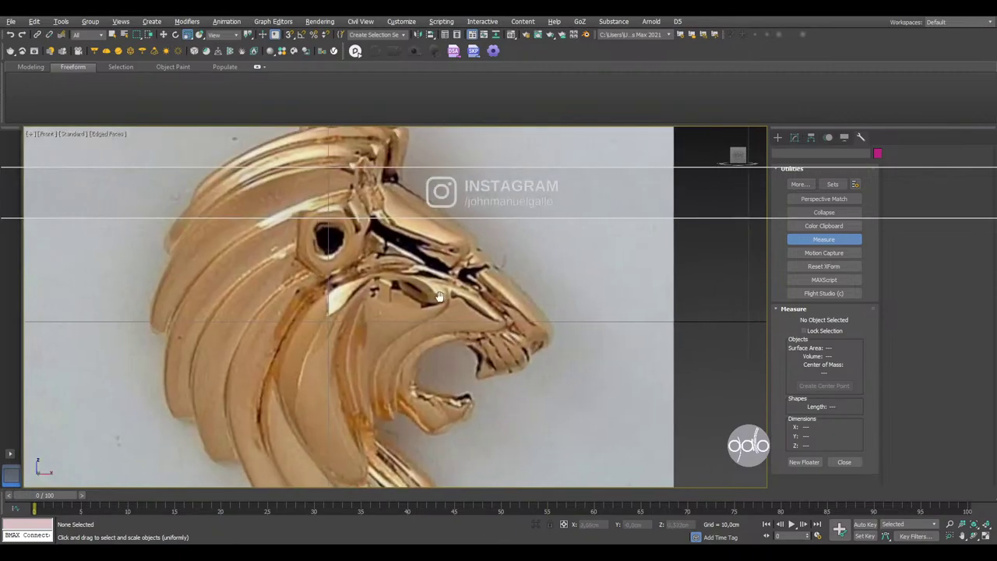
scroll(477, 325, down, 4)
scroll(477, 325, up, 3)
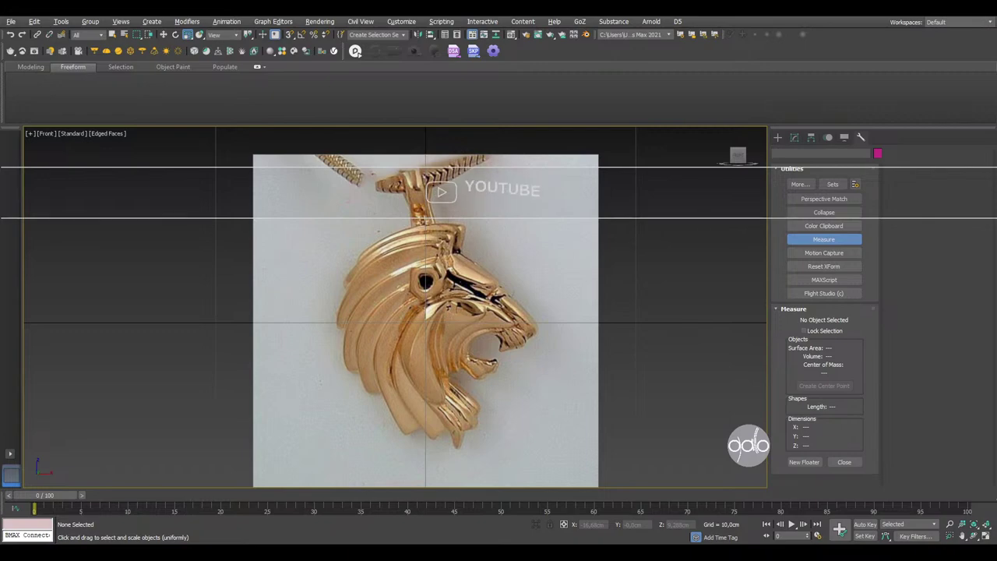
- Save the scene with Ctrl+S
key(ctrl+s)
scroll(444, 334, up, 1)
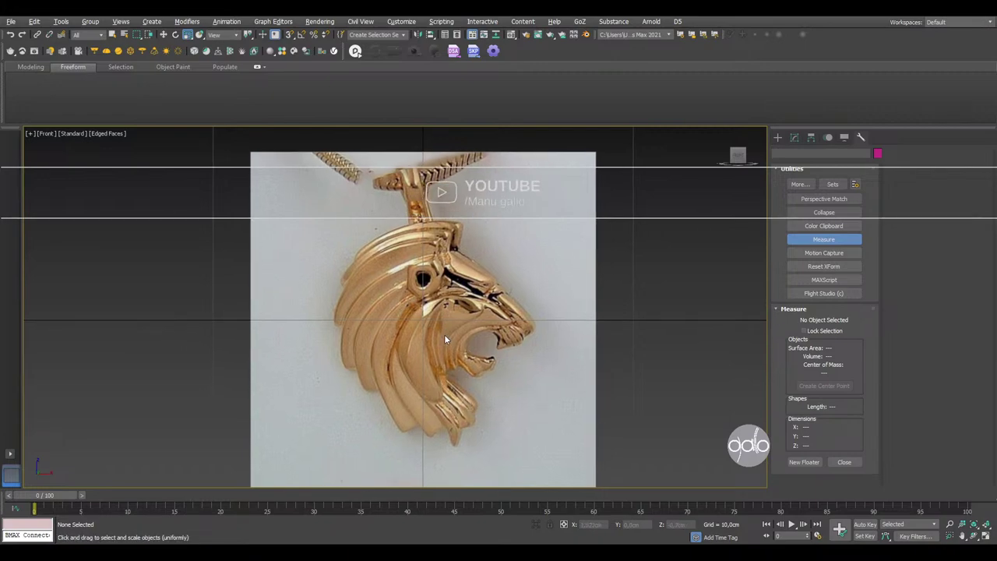
scroll(434, 326, up, 2)
scroll(492, 246, up, 1)
scroll(504, 212, down, 1)
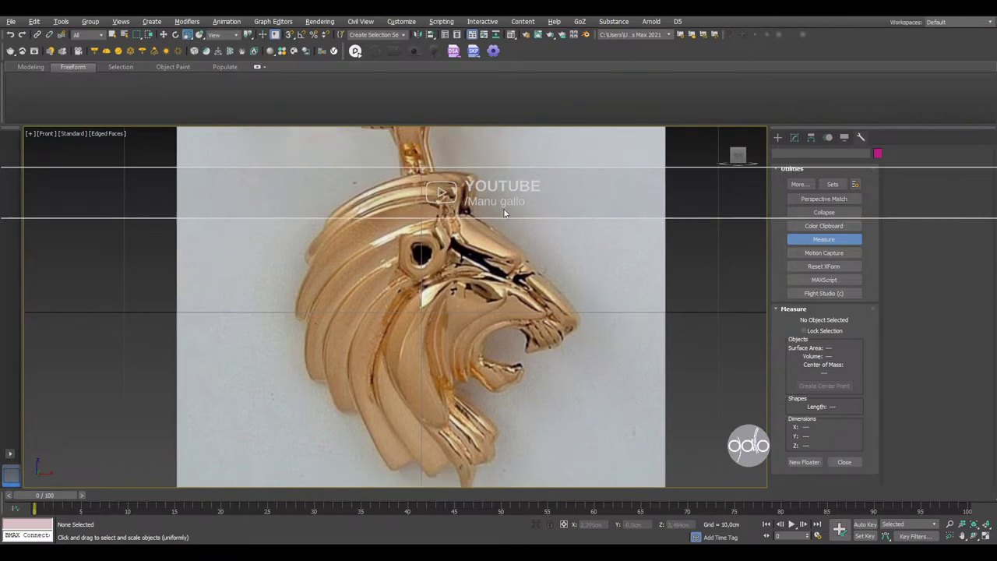
scroll(503, 212, down, 2)
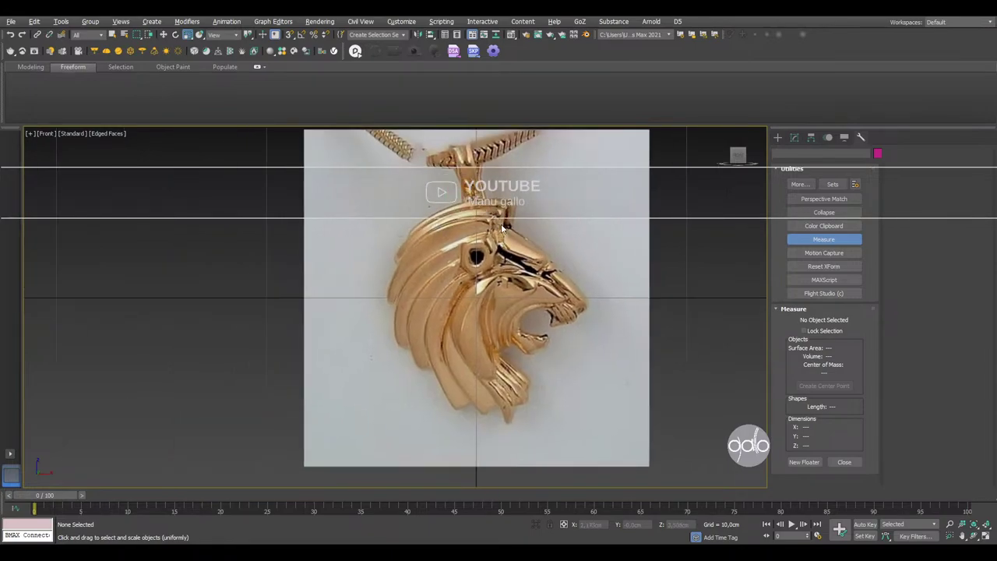
- Frame the mane strip in the Front view, draw a trial line, and delete it
key(l)
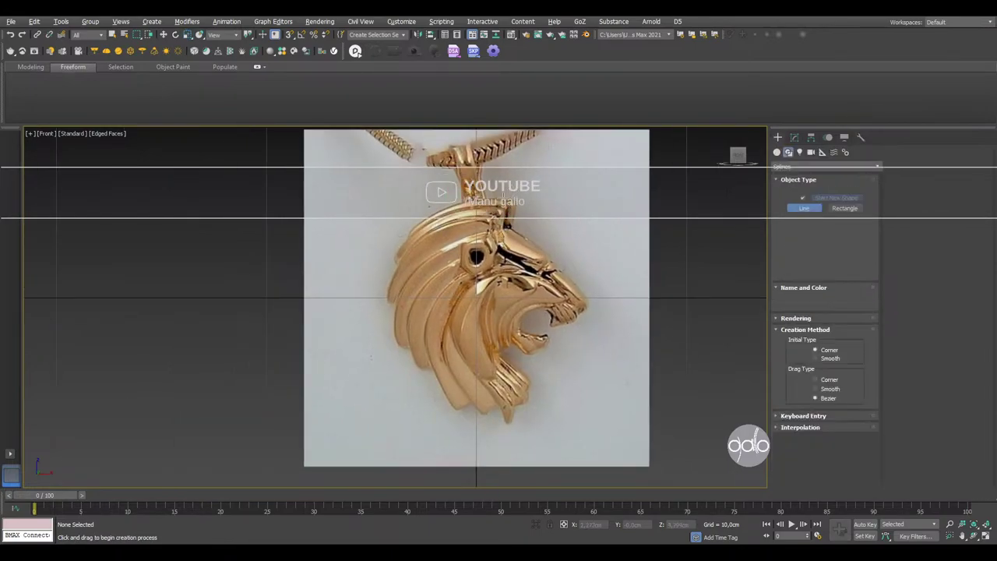
middle_drag(460, 348, 462, 323)
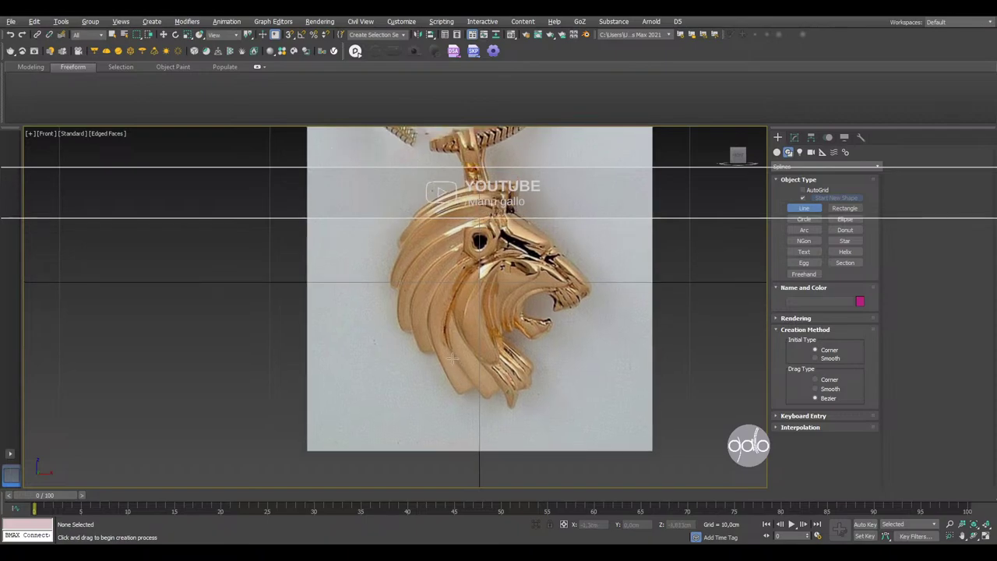
scroll(460, 360, up, 2)
mouse_move(472, 371)
middle_down()
mouse_move(479, 413)
mouse_move(476, 404)
middle_up()
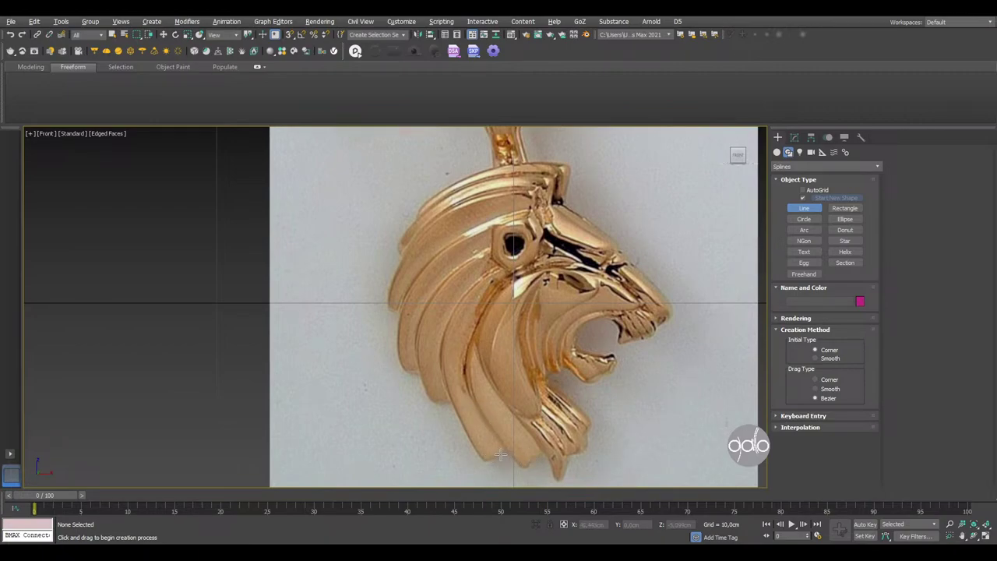
click(500, 453)
click(465, 388)
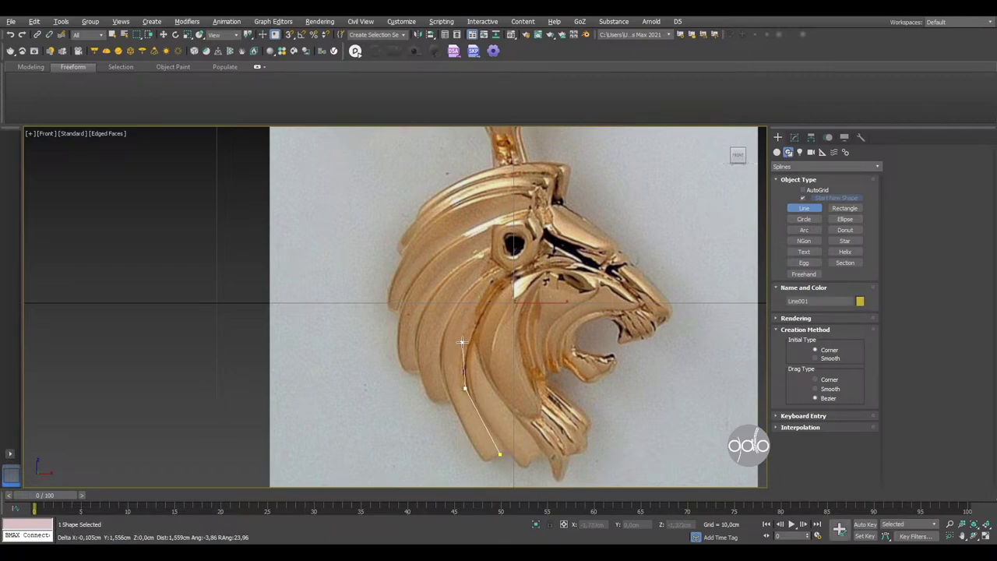
key(r)
key(Delete)
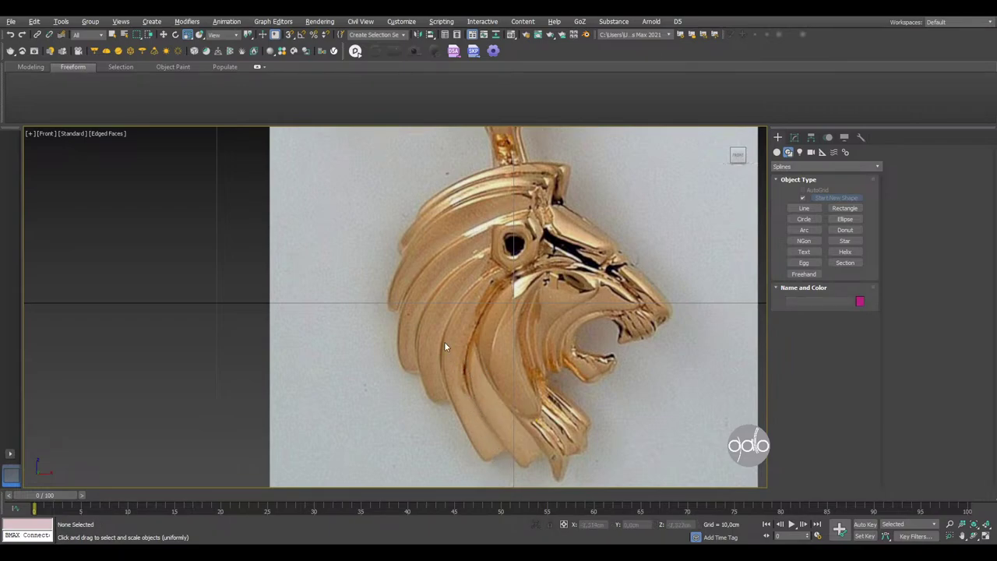
- Trace the mane strip with a curved Bezier line from its bottom tip to the cheek
key(semicolon)
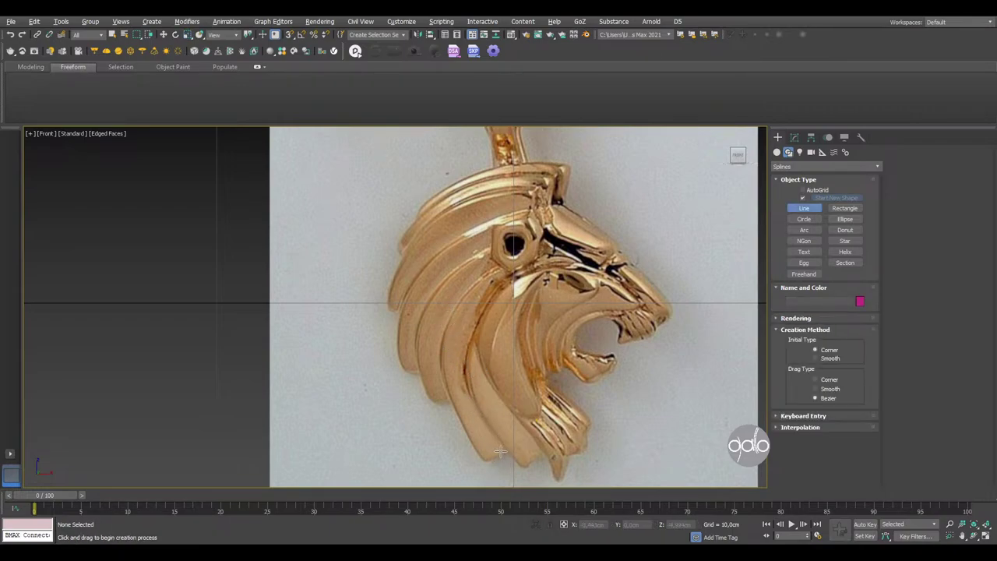
click(500, 452)
click(463, 366)
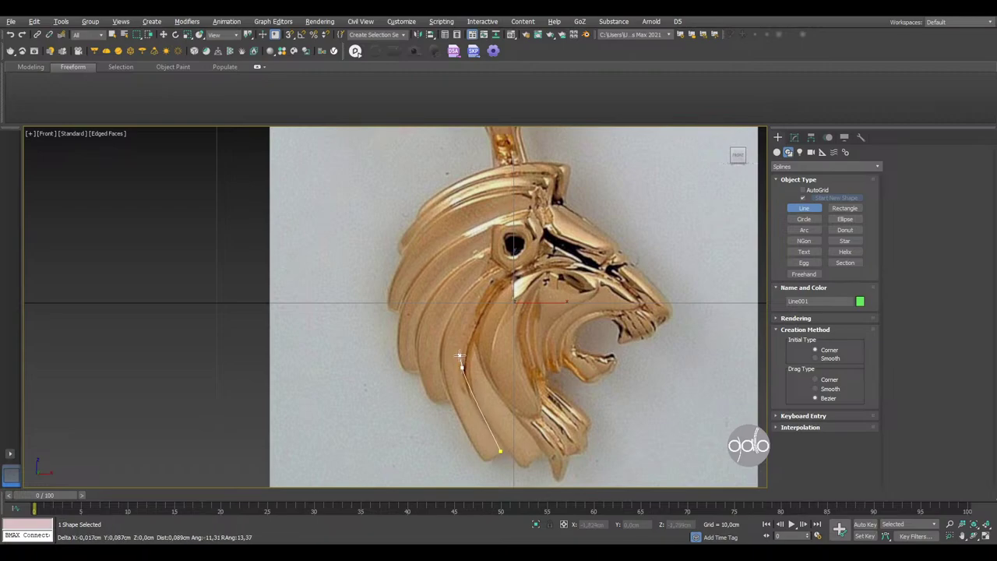
drag(460, 356, 475, 328)
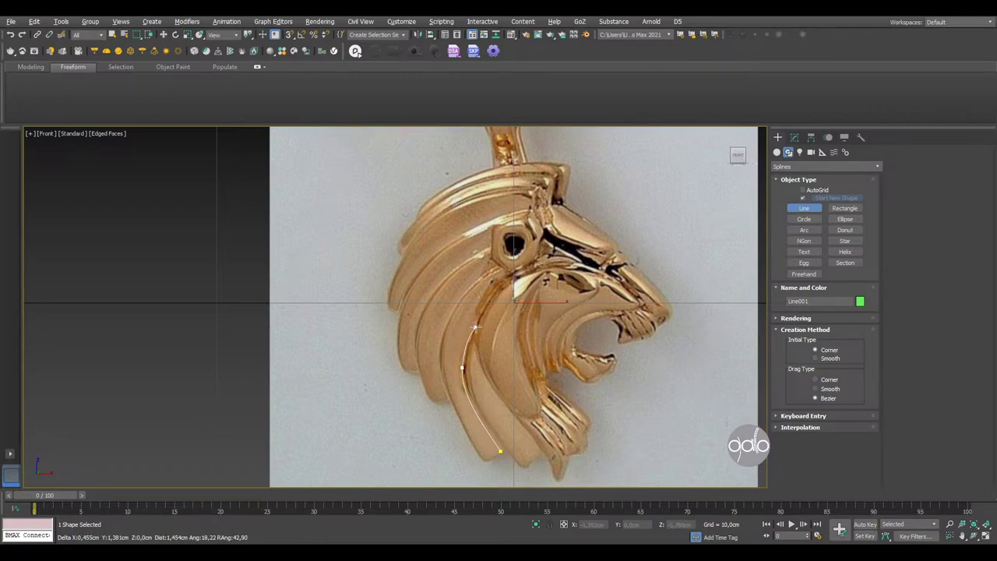
click(476, 319)
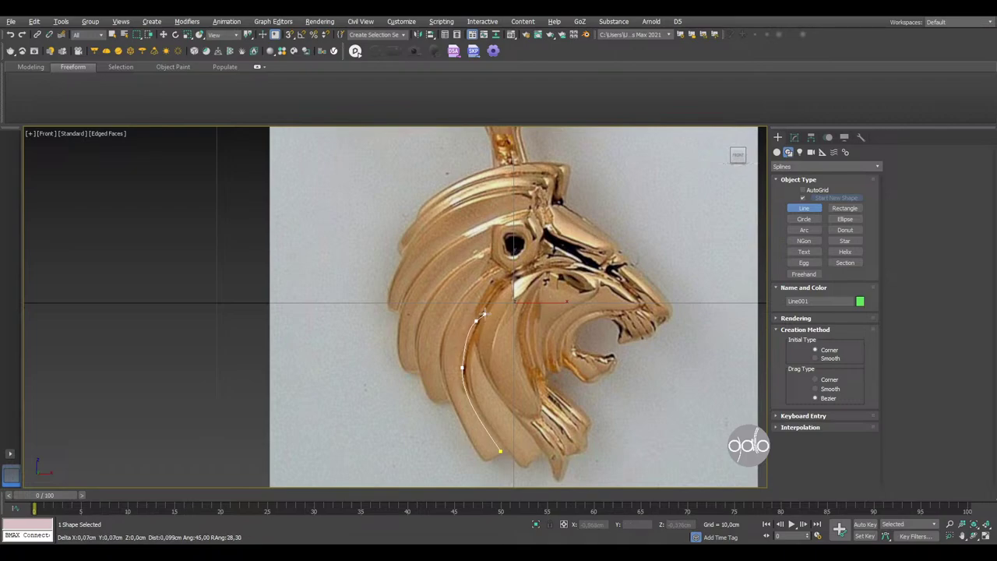
drag(484, 313, 487, 302)
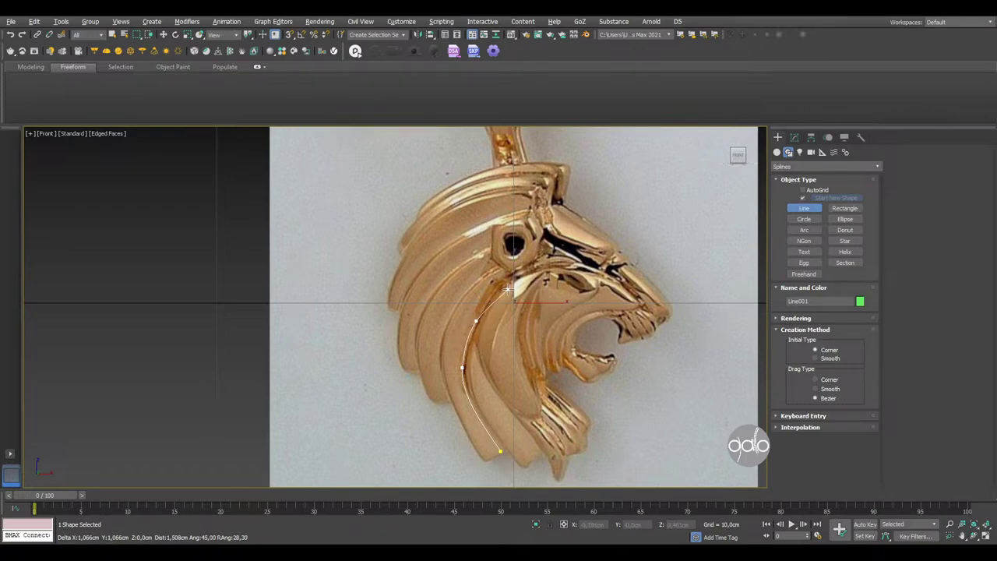
click(510, 290)
right_click(510, 290)
click(794, 137)
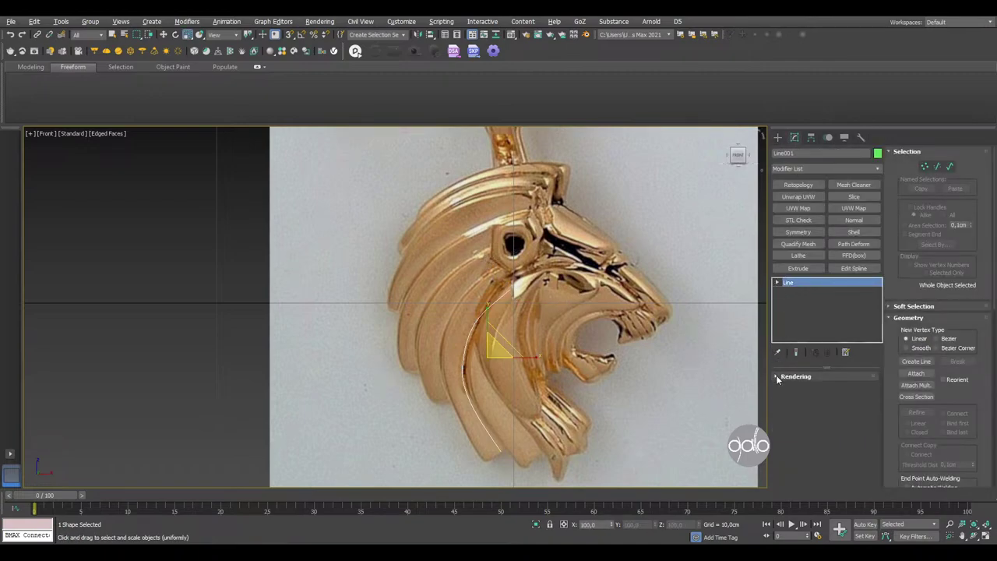
- Enable the mane spline in both renderer and viewport so it shows as geometry
click(777, 377)
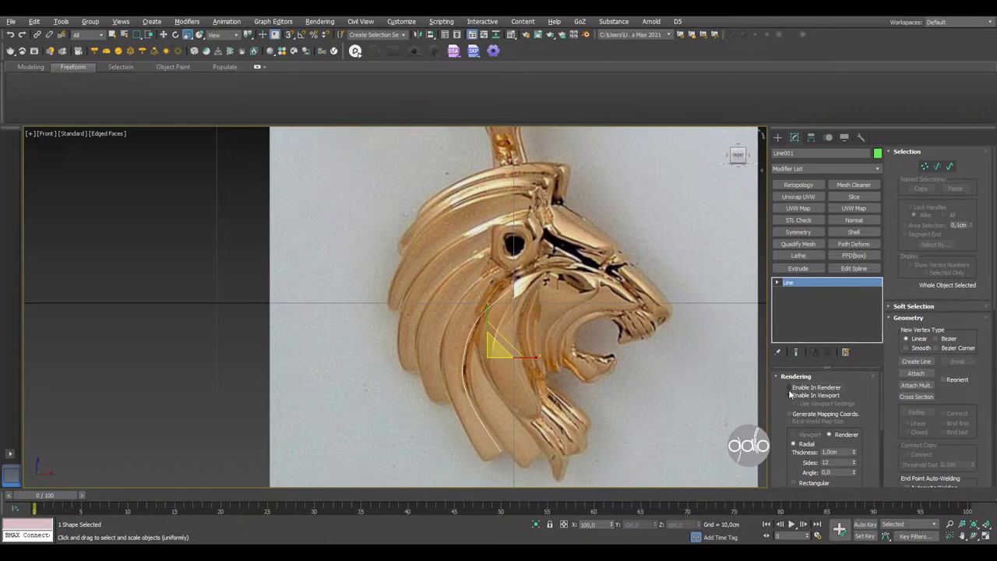
click(788, 387)
click(788, 395)
scroll(561, 345, up, 3)
scroll(560, 345, up, 1)
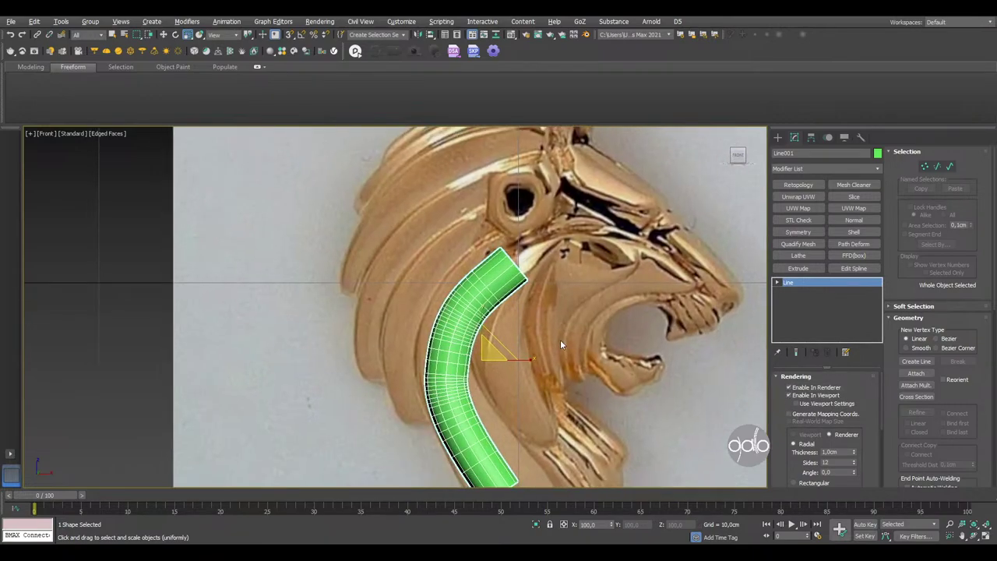
key(alt+w)
key(f)
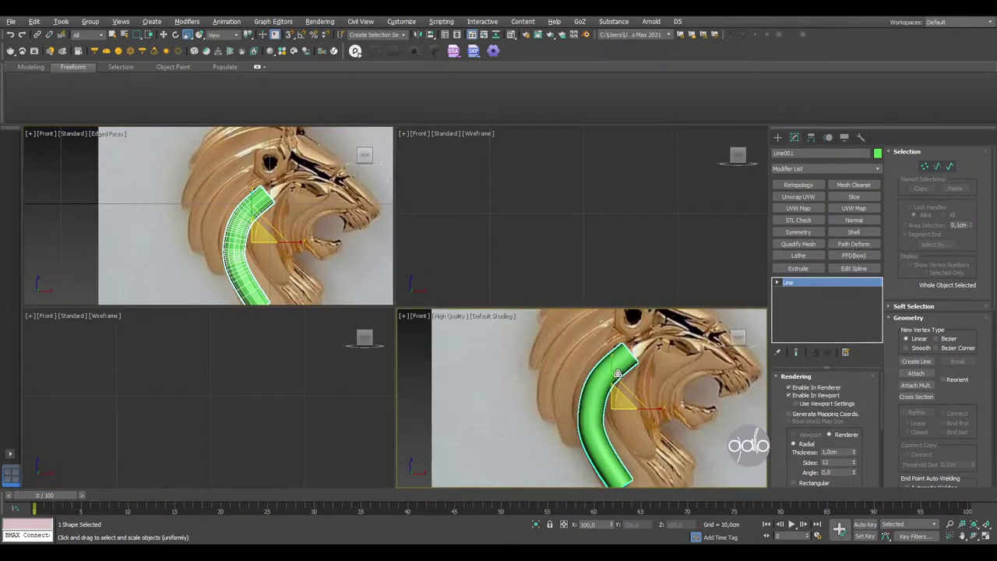
mouse_move(618, 378)
alt+middle_down()
mouse_move(627, 390)
mouse_move(608, 356)
mouse_move(605, 365)
alt+middle_up()
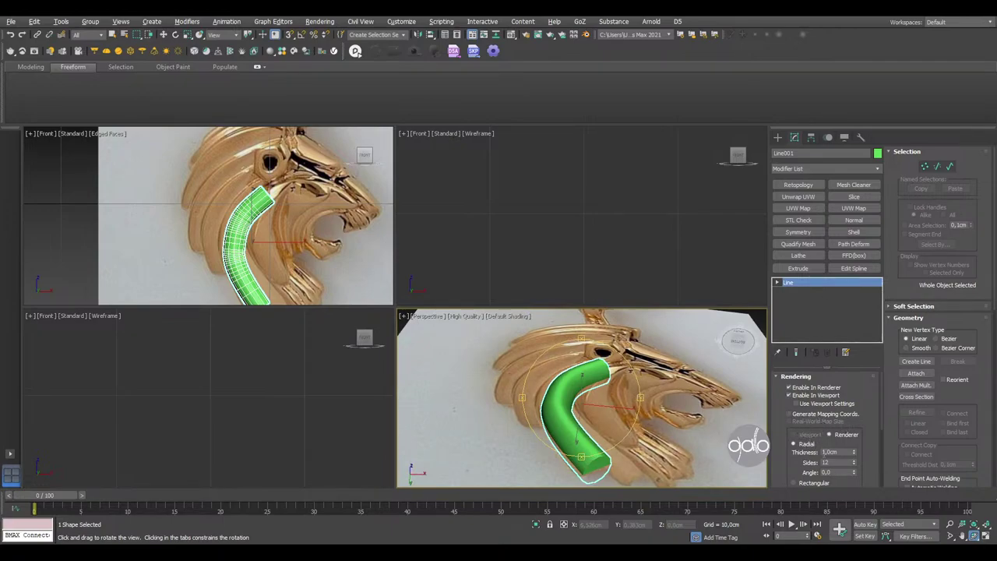
scroll(837, 462, down, 2)
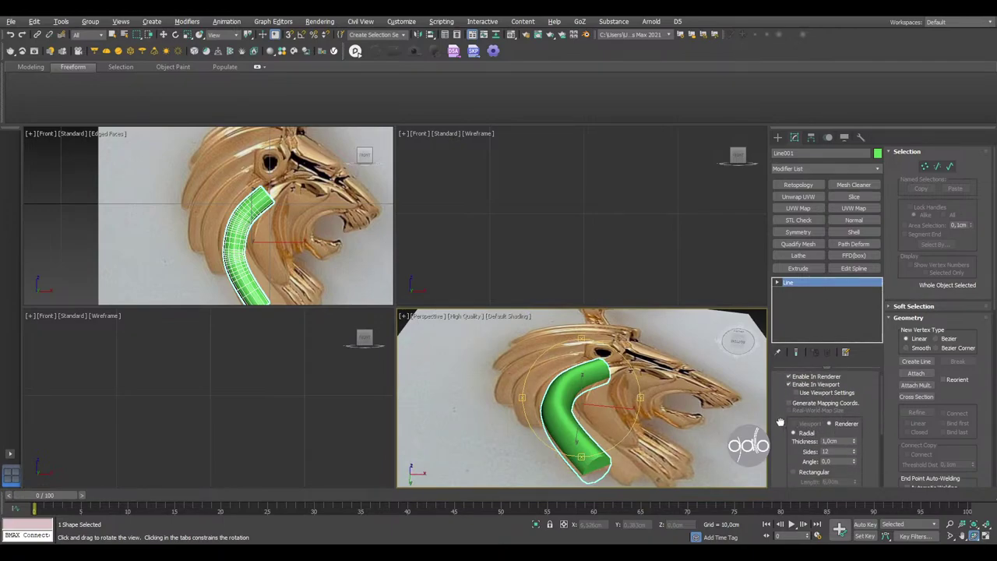
- Give the band a rectangular section of about 1.288 cm by 0.28 cm
click(794, 447)
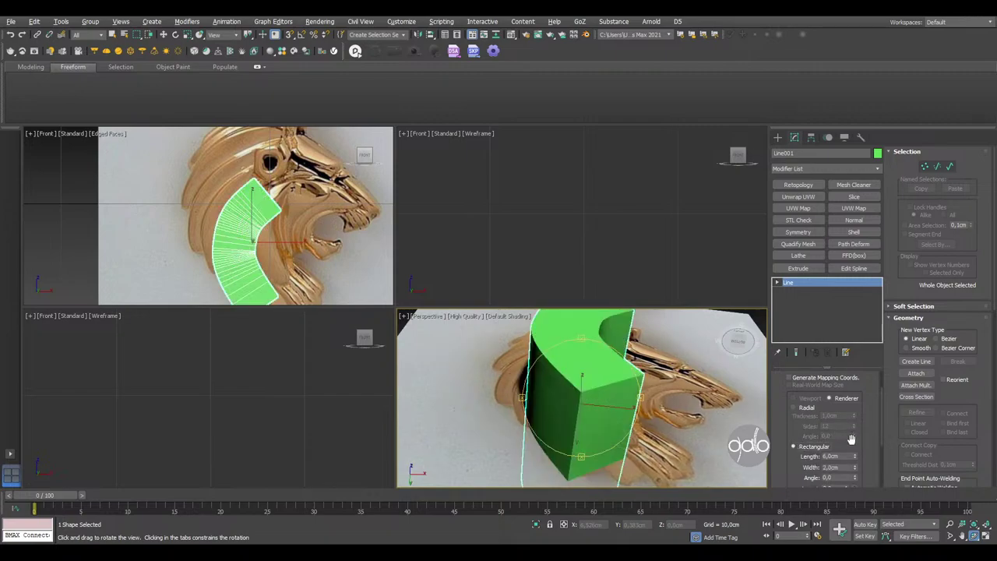
drag(854, 466, 862, 502)
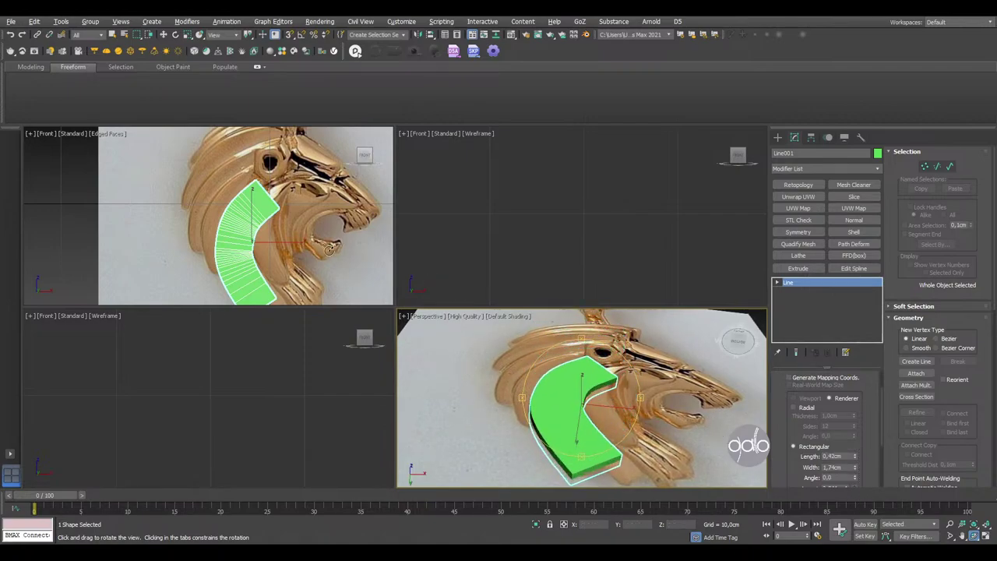
key(r)
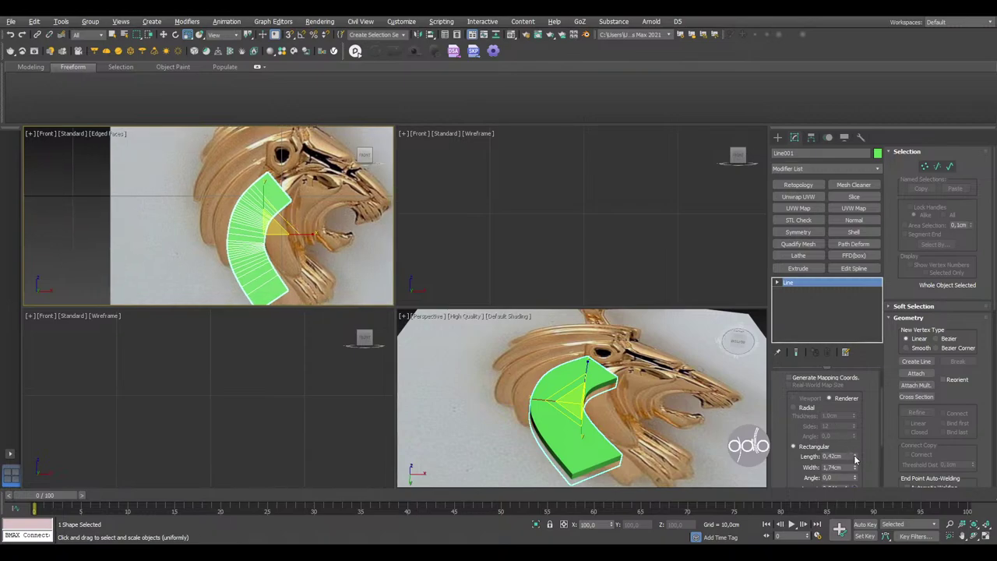
drag(854, 456, 858, 481)
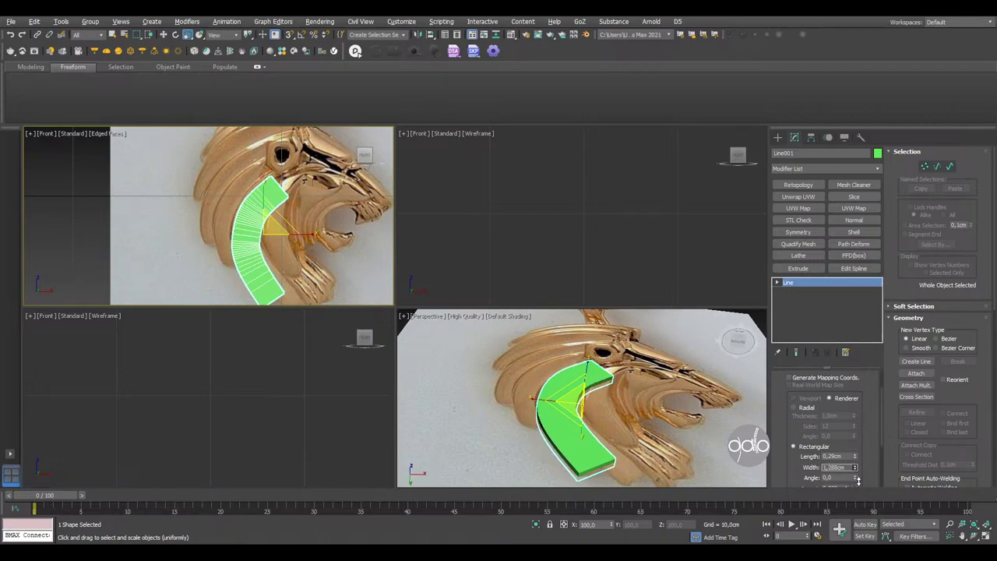
key(alt+w)
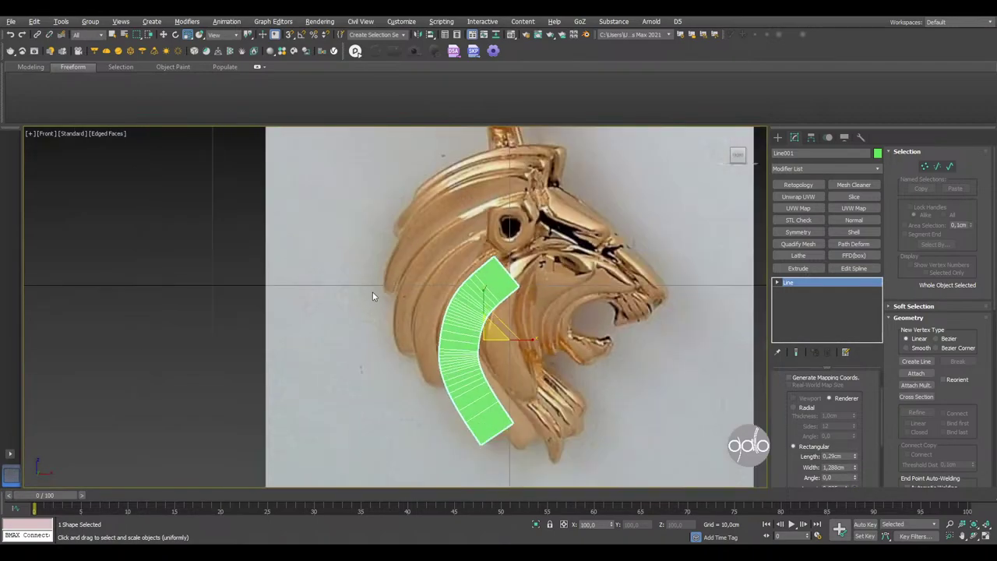
- Toggle Auto Smooth off and back on for the mane band
middle_drag(372, 292, 363, 281)
click(778, 282)
click(777, 282)
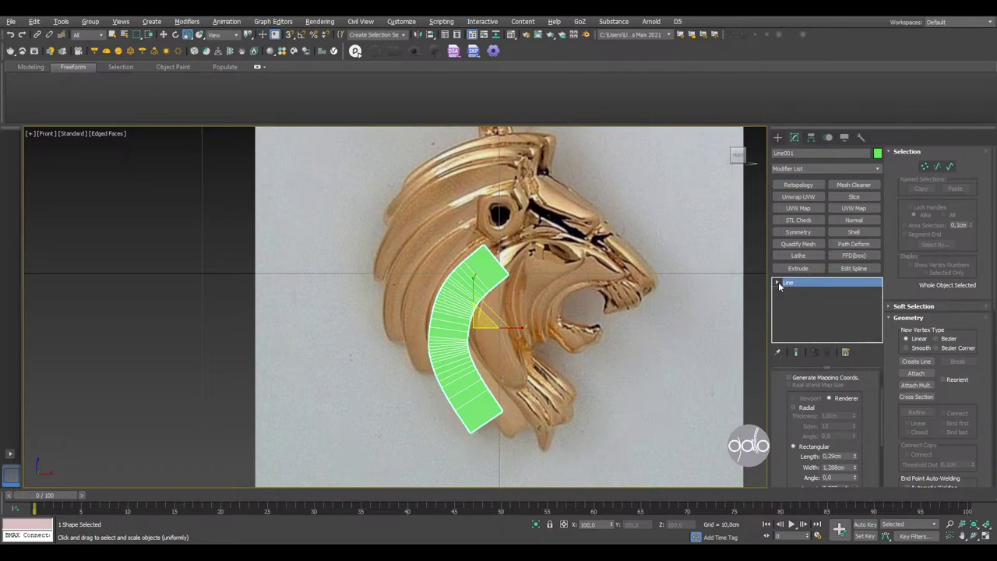
scroll(785, 427, down, 4)
scroll(779, 417, down, 2)
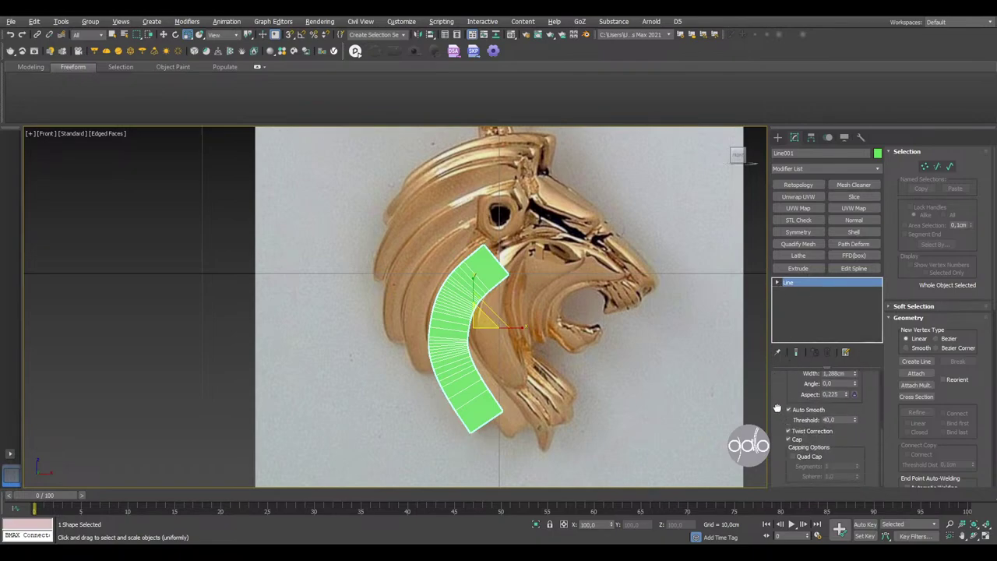
click(780, 408)
click(781, 410)
- Uncheck Adaptive interpolation and set the spline's Steps to 1
key(1)
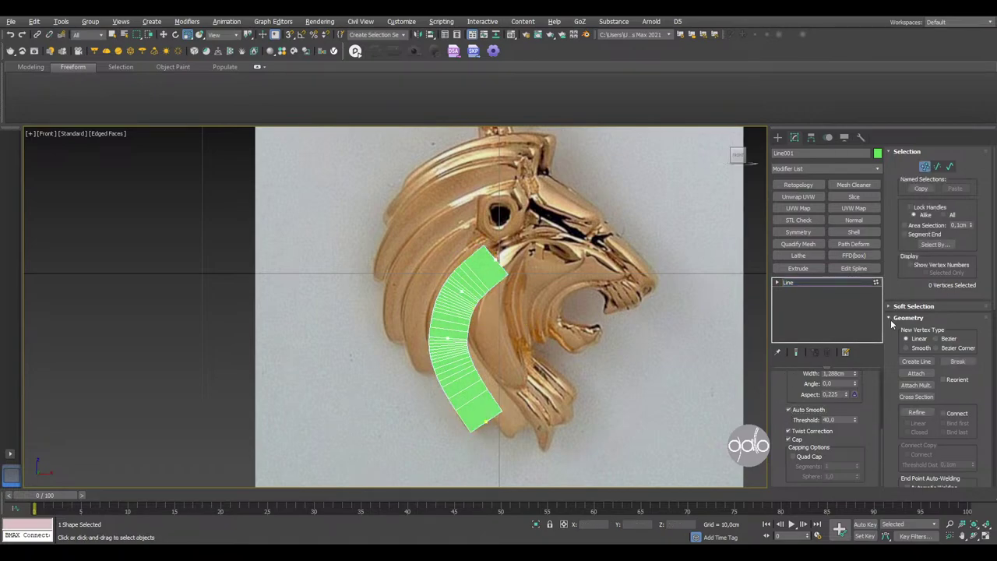
scroll(892, 389, down, 3)
scroll(892, 405, down, 3)
scroll(896, 466, down, 3)
scroll(895, 466, down, 3)
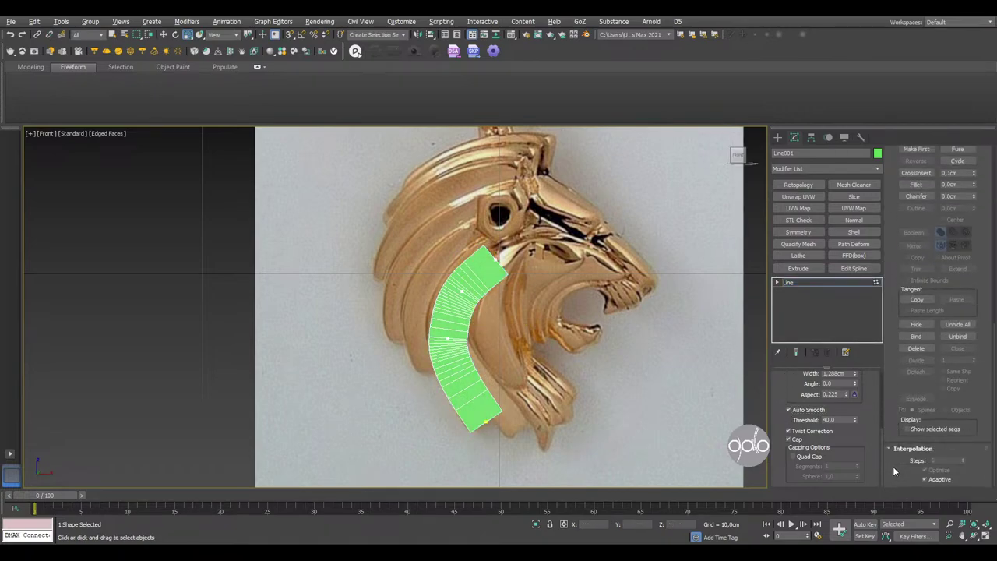
click(927, 480)
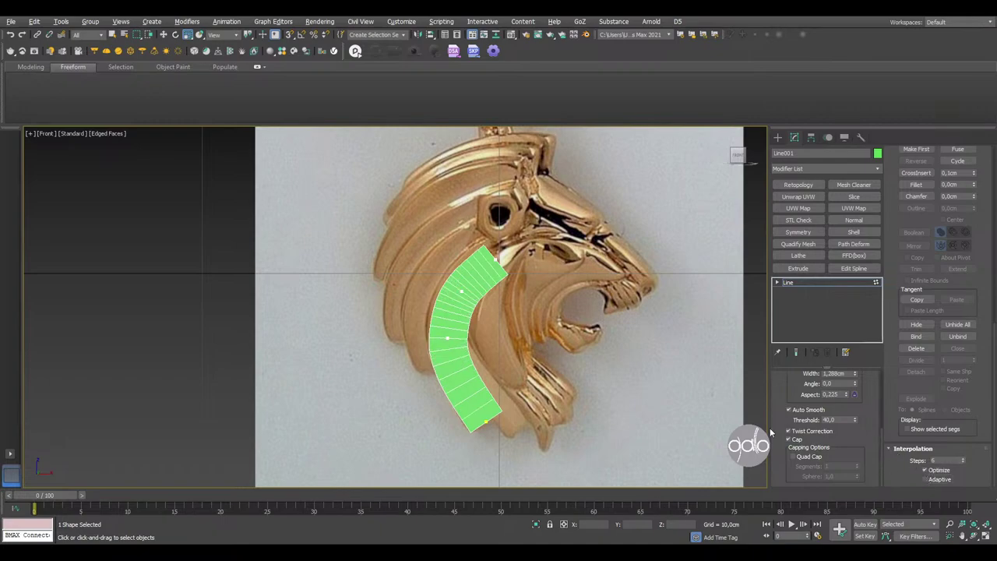
scroll(522, 321, up, 2)
scroll(508, 314, up, 2)
scroll(588, 351, up, 2)
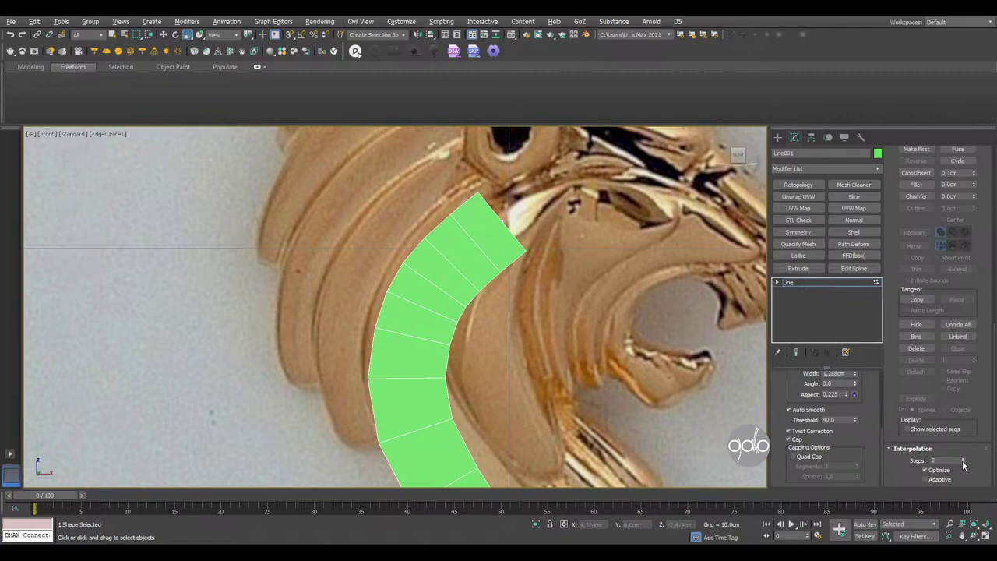
drag(963, 465, 963, 491)
- Maximize the Perspective view to inspect the simplified mane band
scroll(601, 351, down, 2)
scroll(600, 351, down, 2)
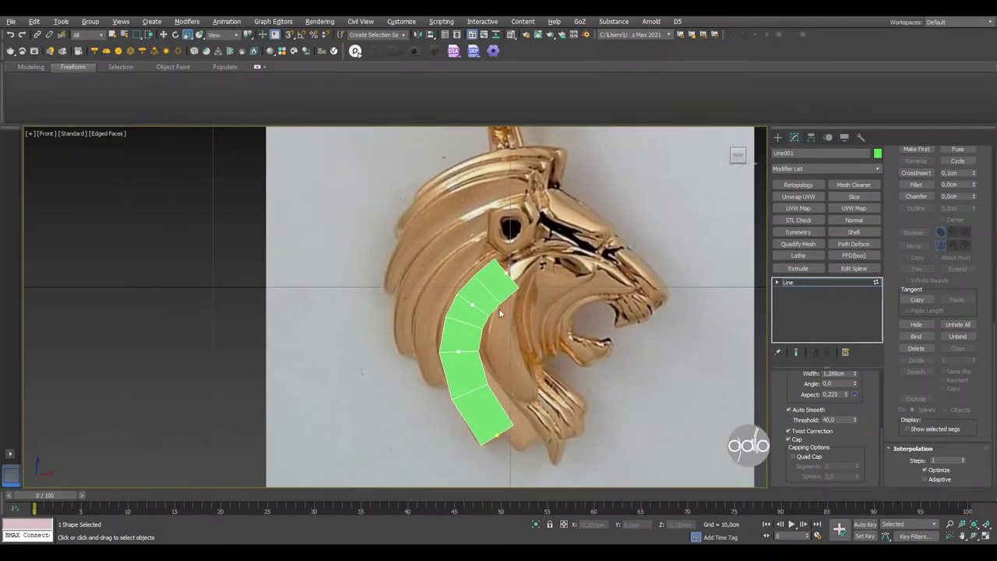
scroll(499, 308, up, 2)
scroll(470, 317, down, 1)
scroll(472, 302, up, 1)
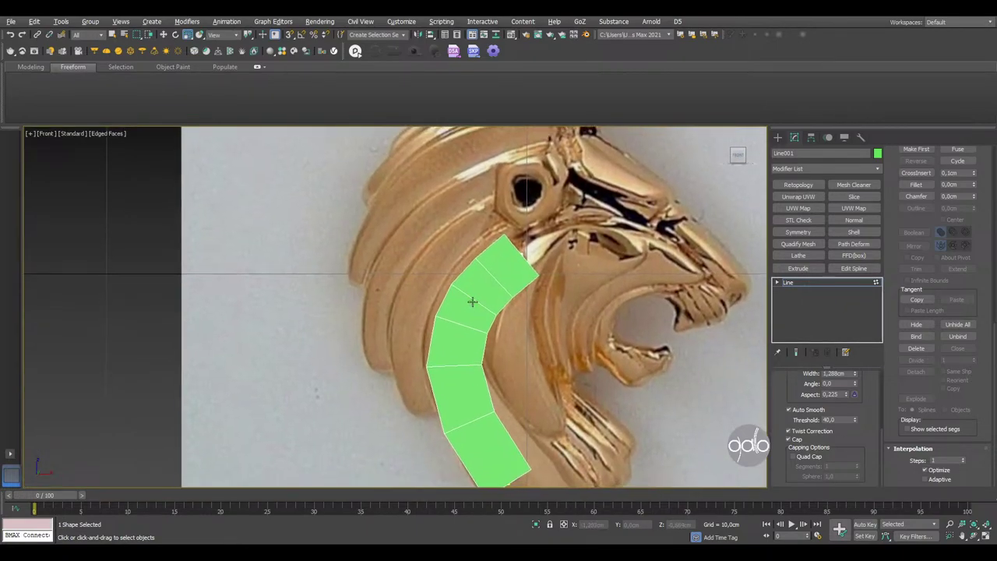
key(alt+w)
key(alt+w)
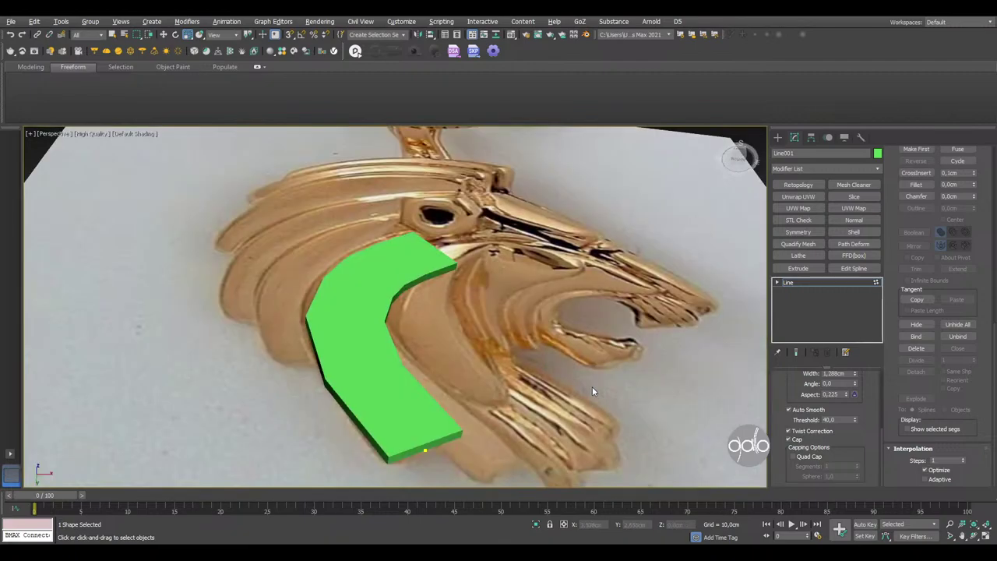
key(alt+w)
key(alt+w)
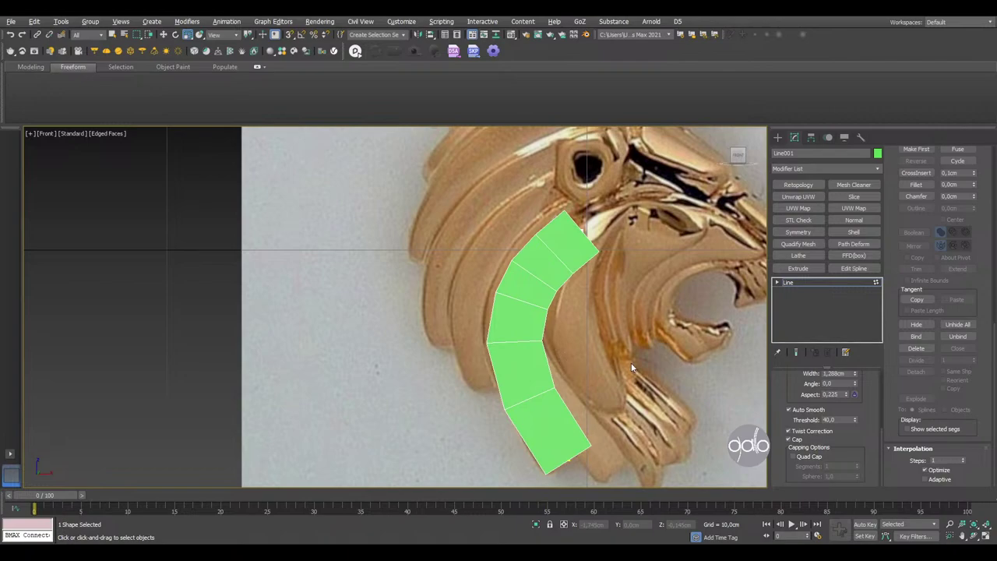
- Convert the mane strip to Editable Poly and connect a centre edge loop through its edge ring
key(r)
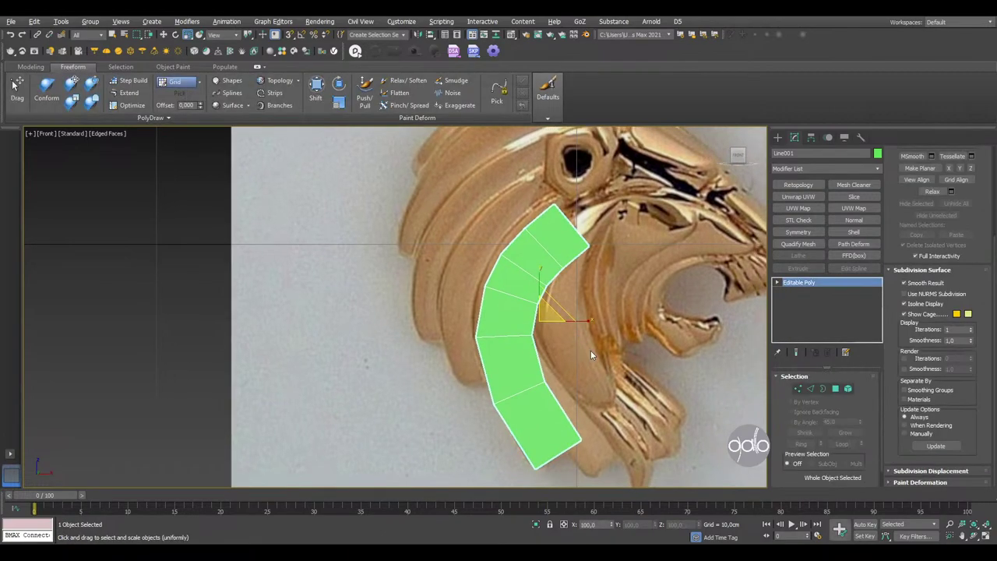
click(810, 388)
click(520, 343)
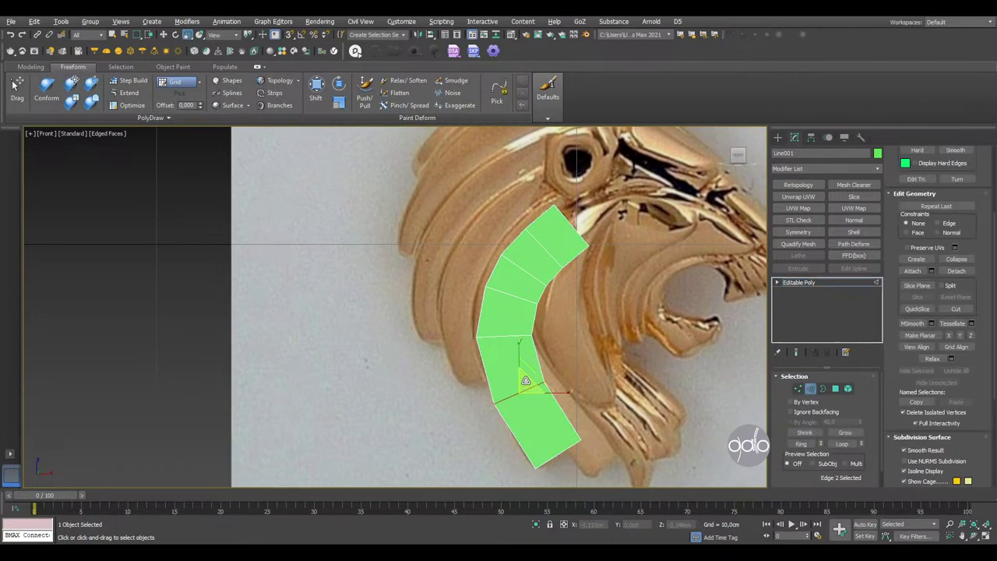
click(801, 443)
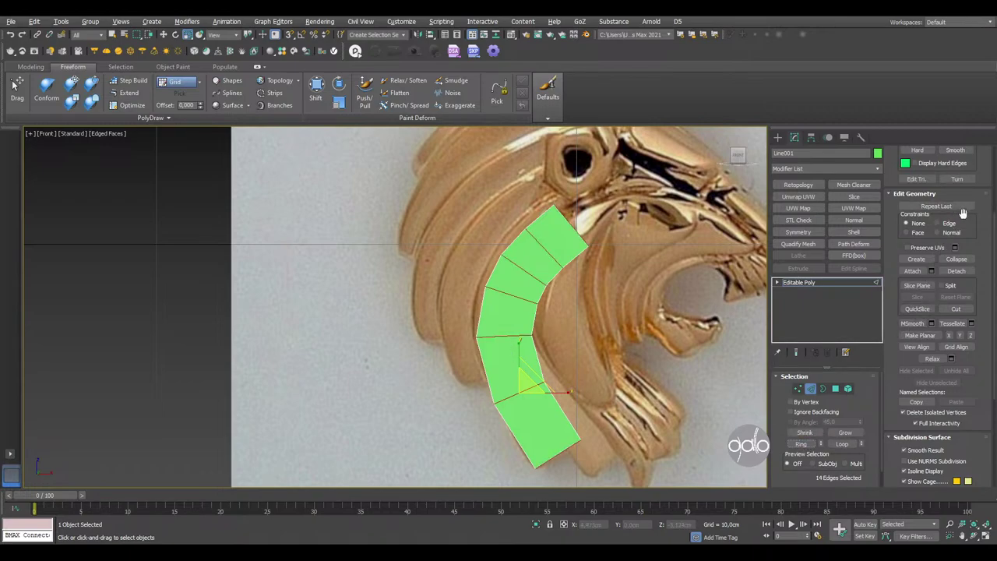
scroll(981, 251, up, 1)
scroll(982, 251, up, 2)
scroll(974, 249, up, 1)
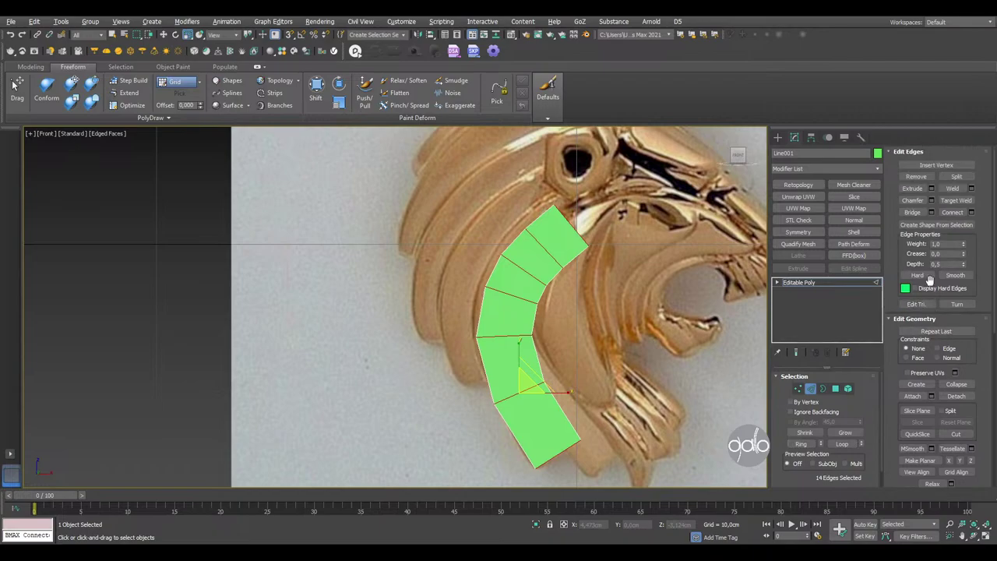
click(951, 214)
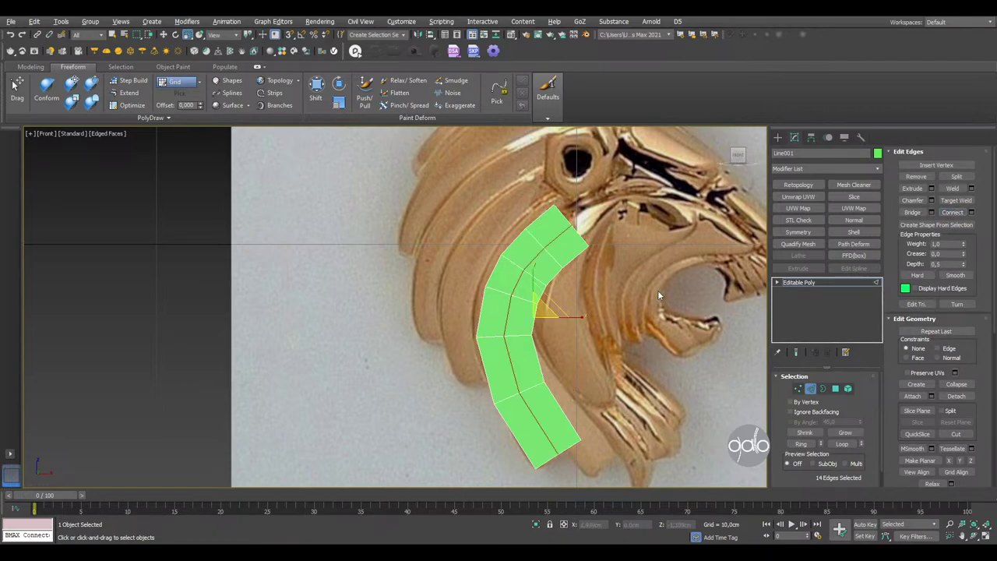
- In the Left view, scale the new centre loop outward so the strip bulges, then deselect
key(alt+w)
key(z)
key(alt+w)
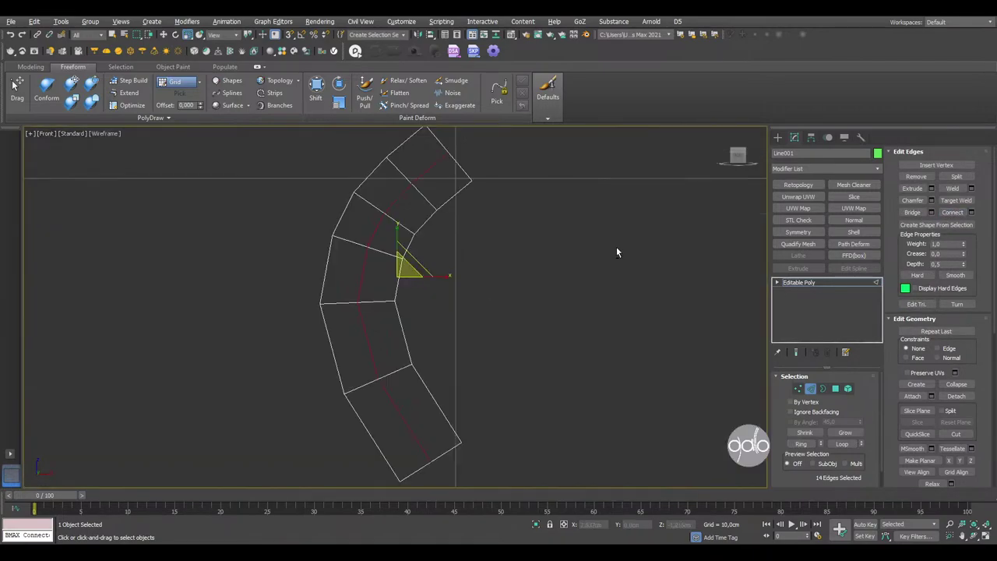
key(alt+w)
right_click(302, 372)
key(z)
key(alt+w)
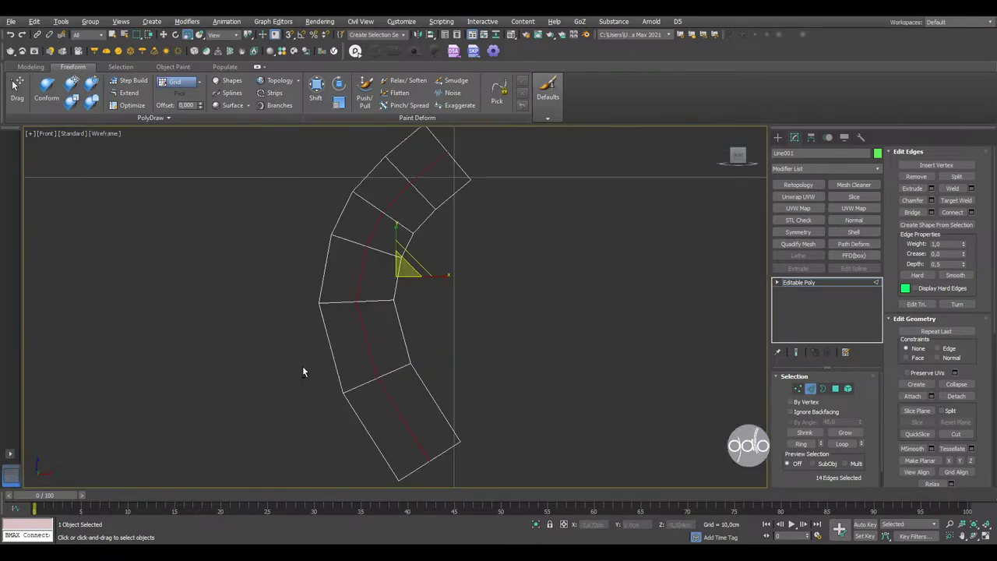
key(alt+w)
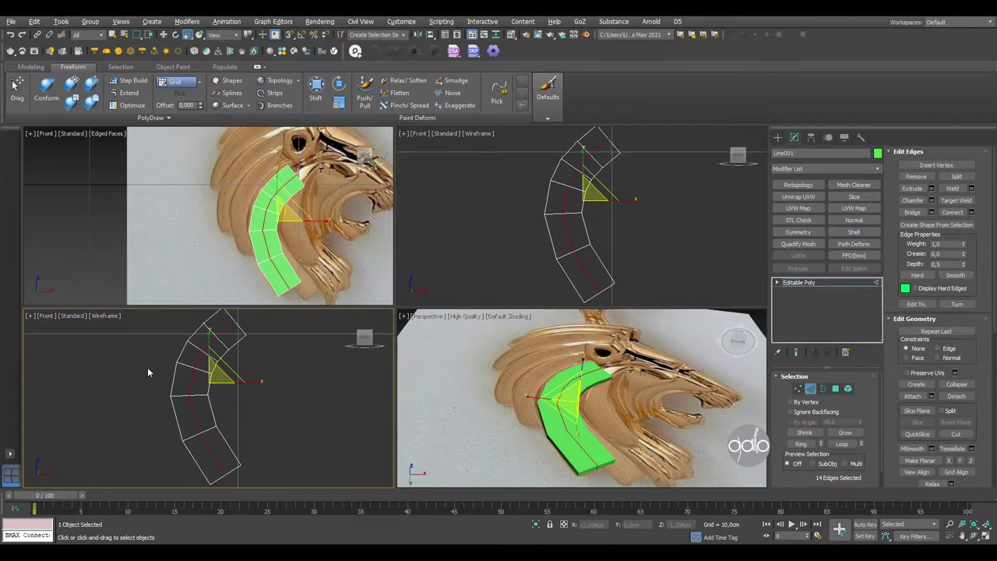
key(l)
key(z)
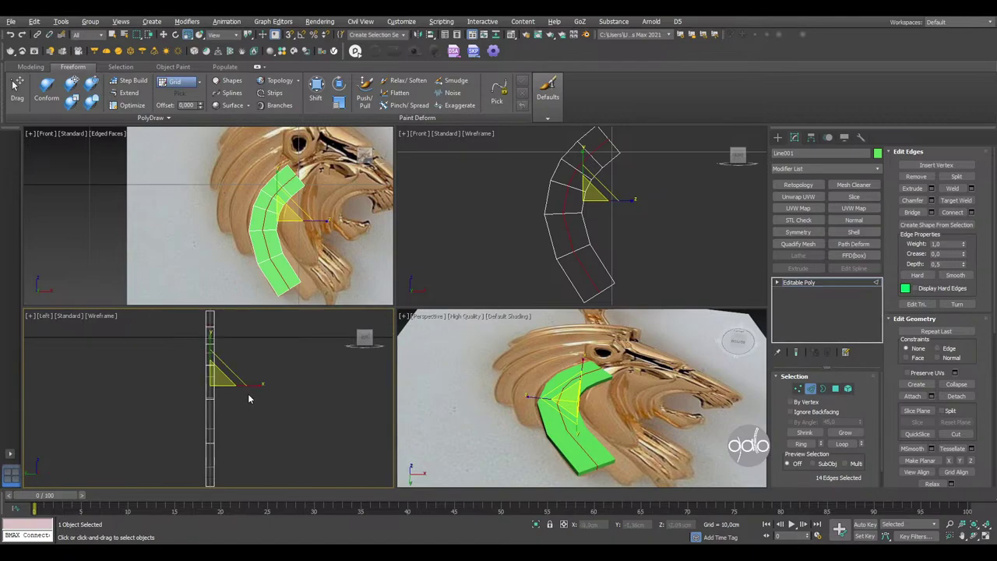
scroll(251, 400, down, 2)
scroll(260, 405, down, 1)
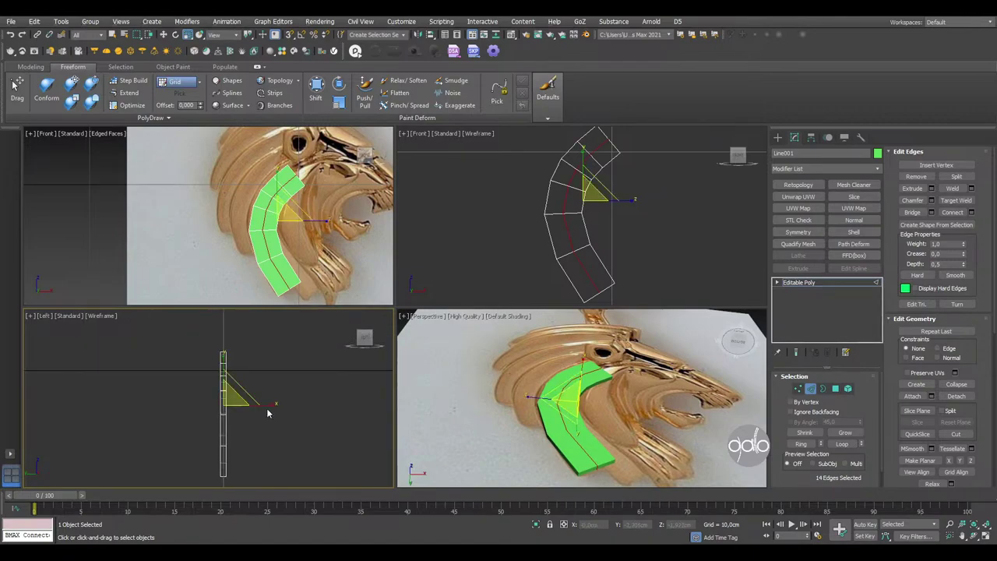
key(r)
mouse_move(277, 406)
mouse_down()
mouse_move(344, 412)
mouse_move(297, 416)
mouse_up()
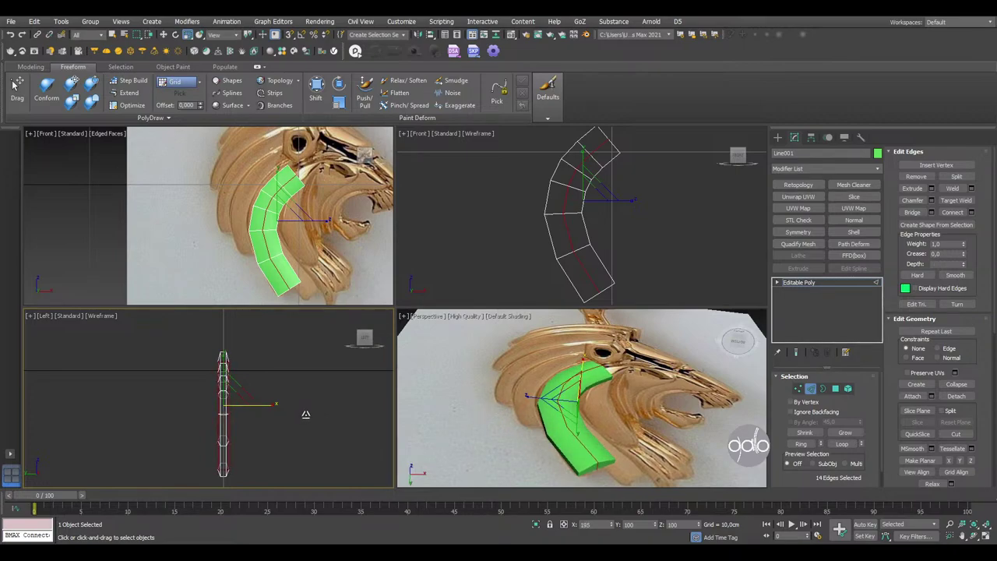
click(322, 389)
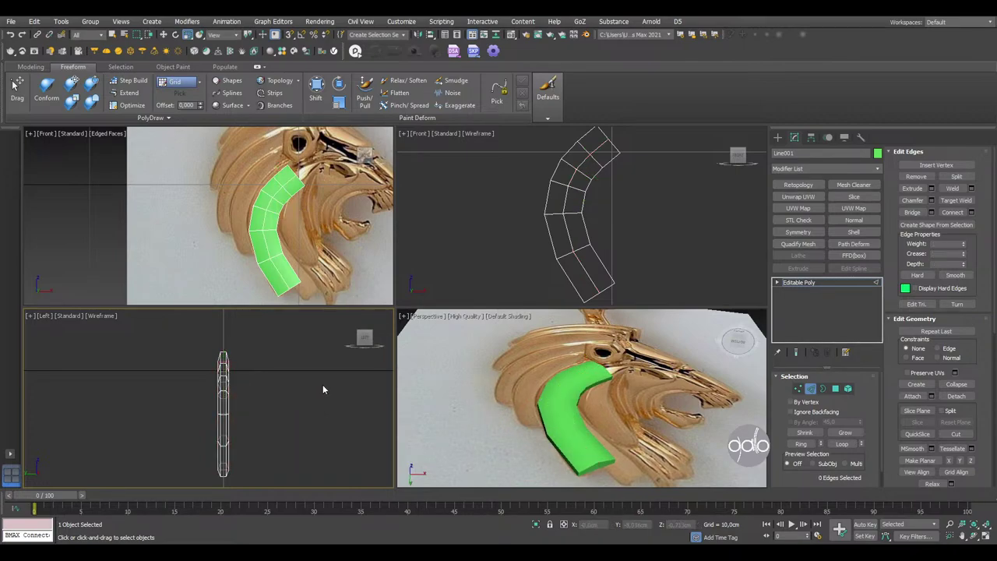
click(286, 358)
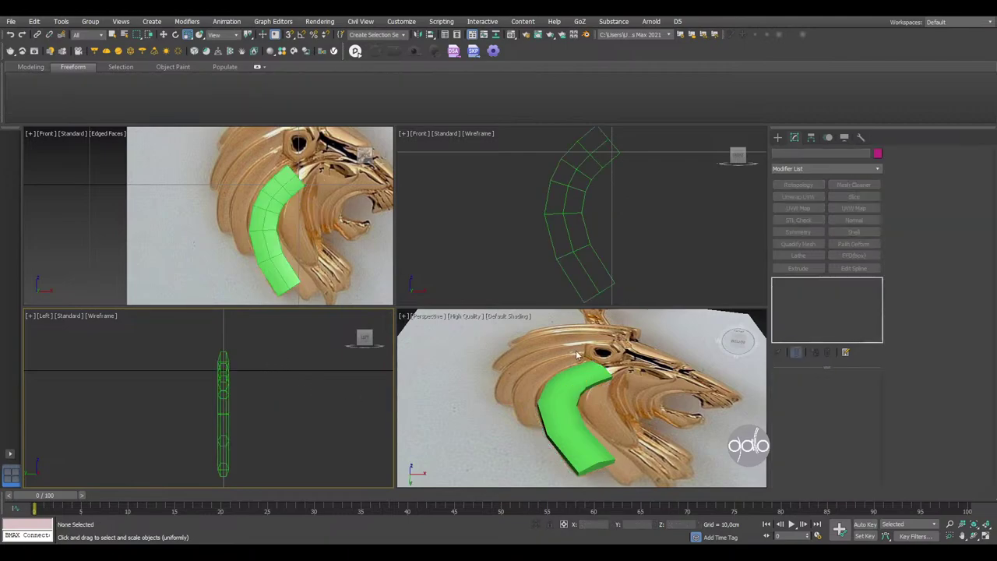
- In the maximized Front view, shift-move an offset copy of the green mane strip
click(647, 258)
key(alt+w)
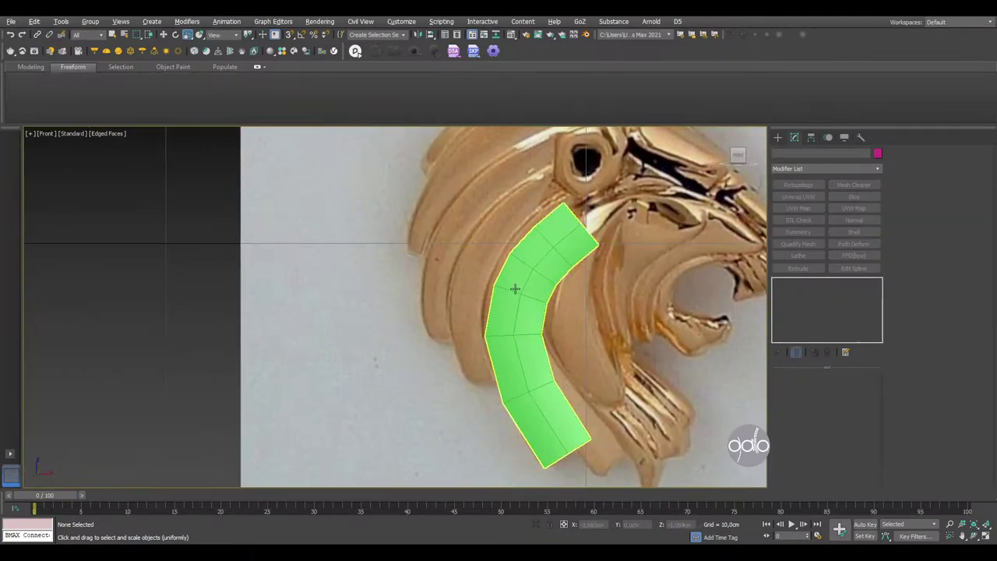
scroll(507, 316, down, 2)
click(510, 313)
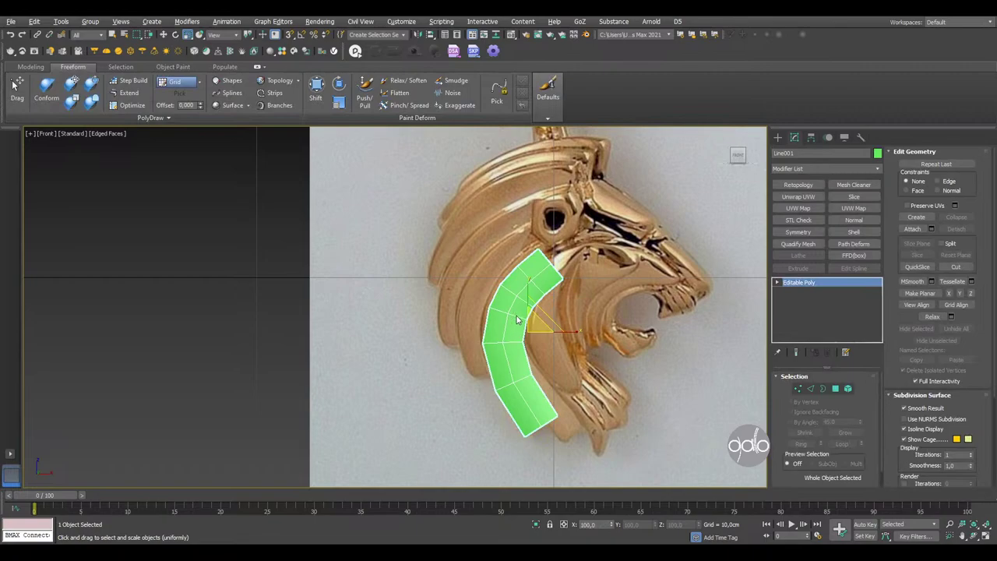
key(w)
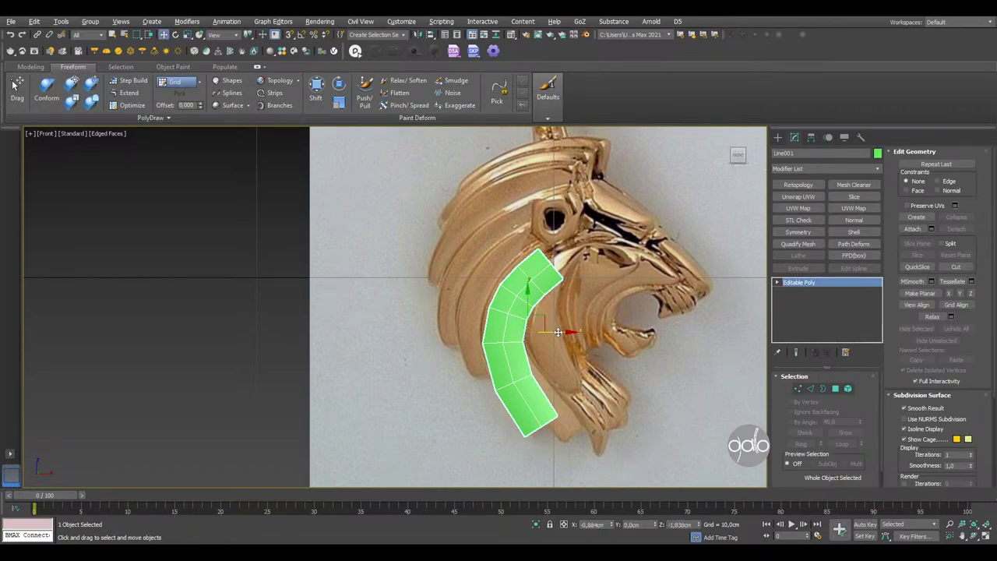
shift+drag(539, 317, 526, 291)
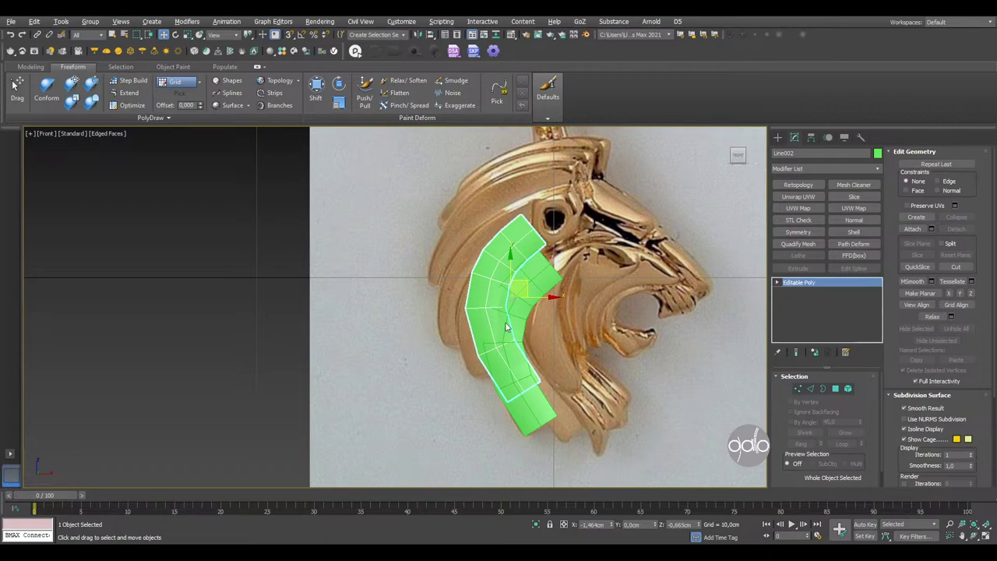
click(887, 153)
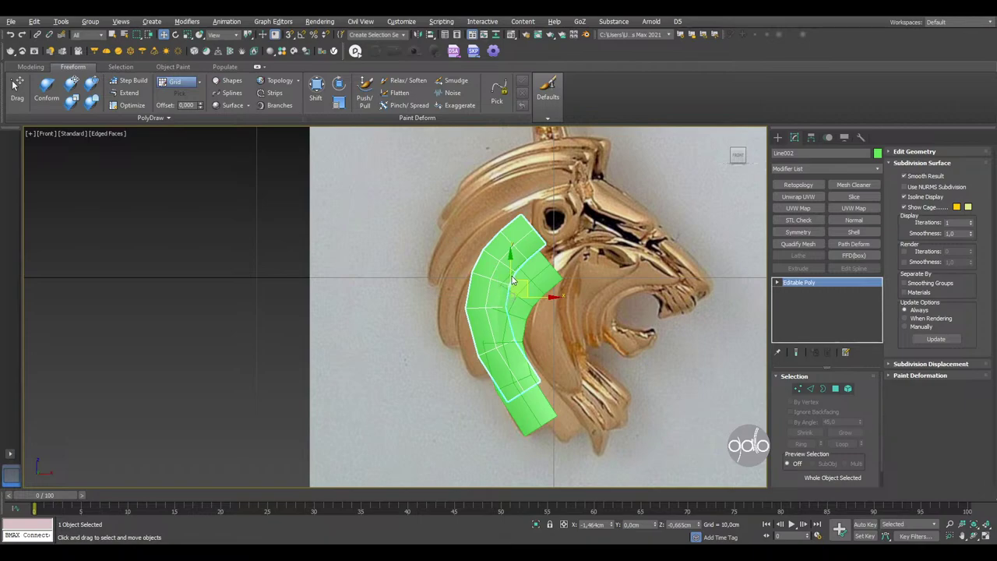
- Select polygons on the copy, then undo to remove Line002 and restore the original Line
click(547, 335)
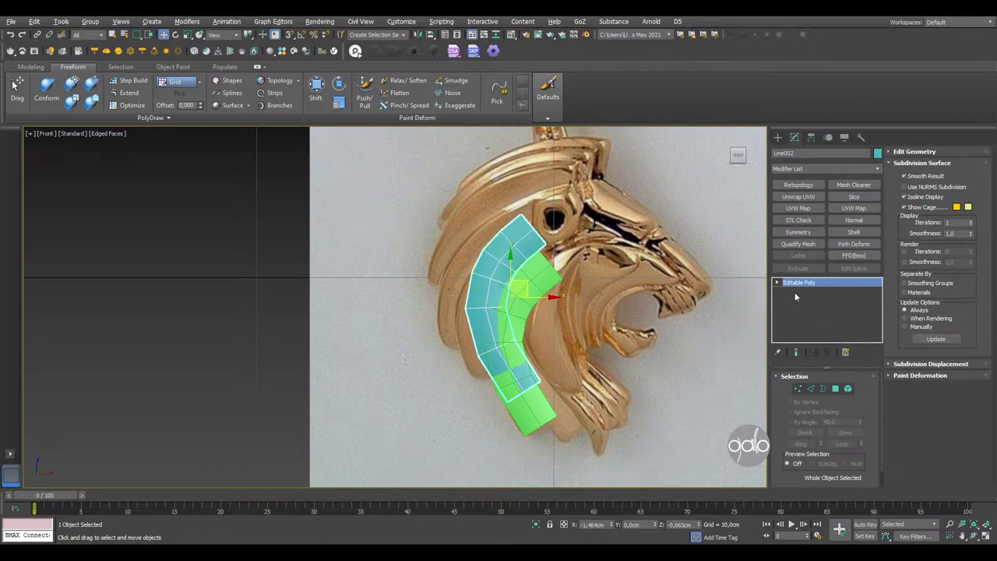
middle_drag(656, 283, 658, 303)
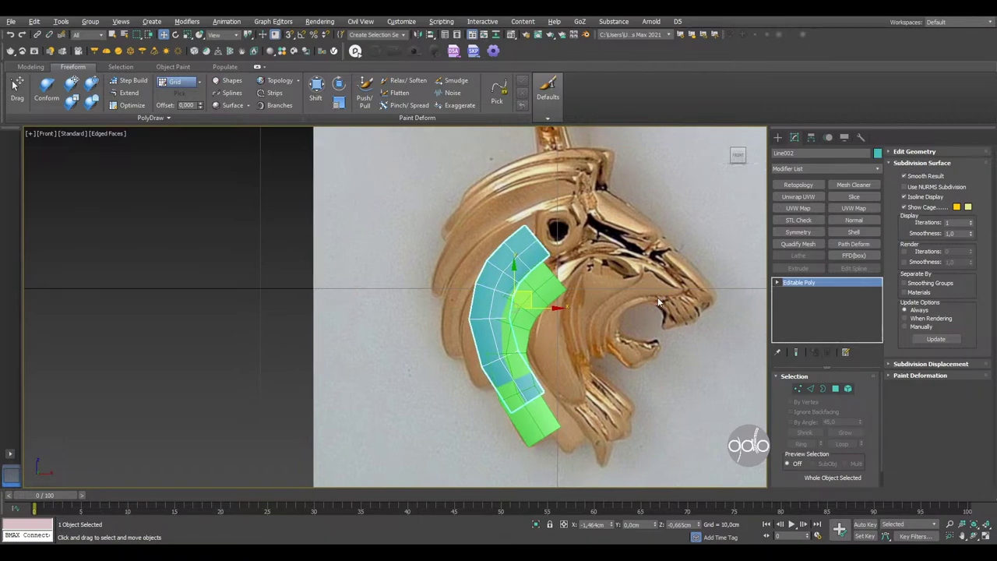
click(658, 282)
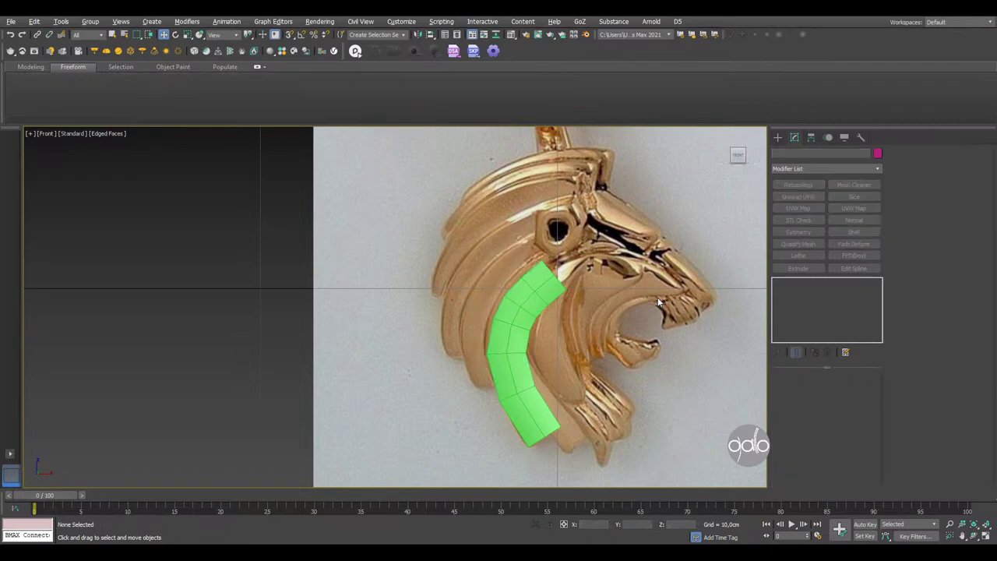
click(527, 277)
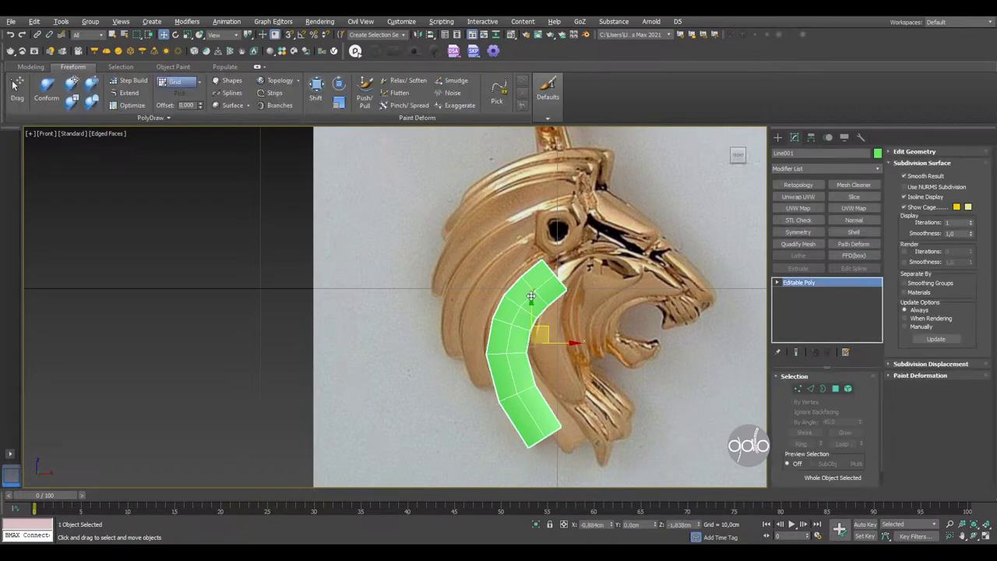
click(631, 311)
click(548, 310)
key(ctrl+z)
key(ctrl+z)
key(ctrl+z)
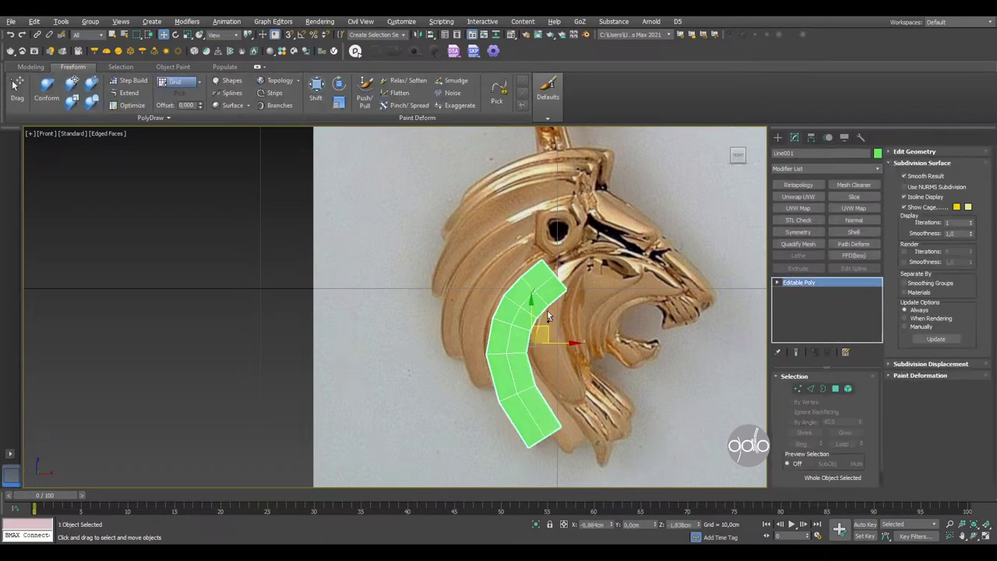
key(ctrl+z)
key(ctrl+z)
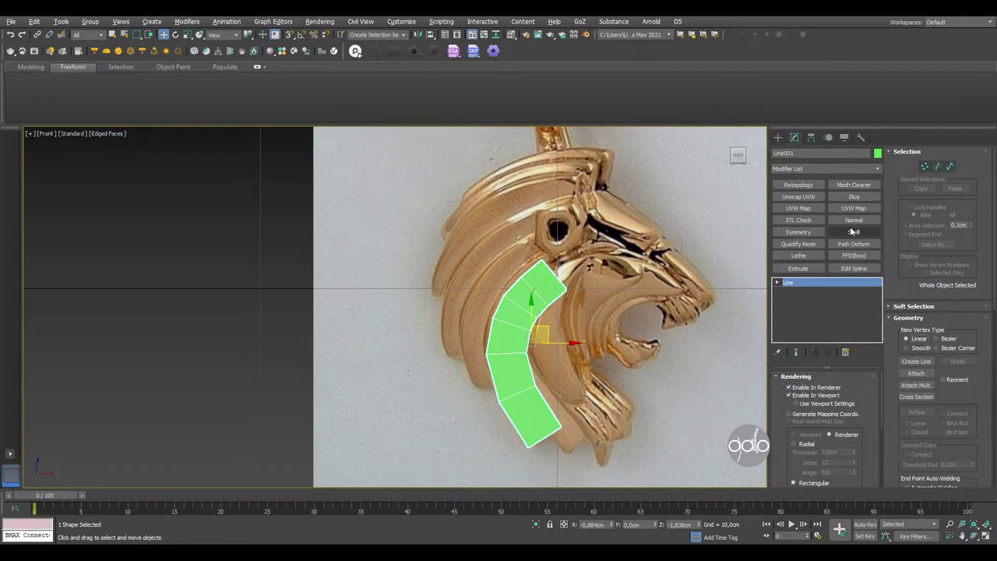
- Add an Edit Poly modifier to Line001 and select an edge path along the strip
click(878, 169)
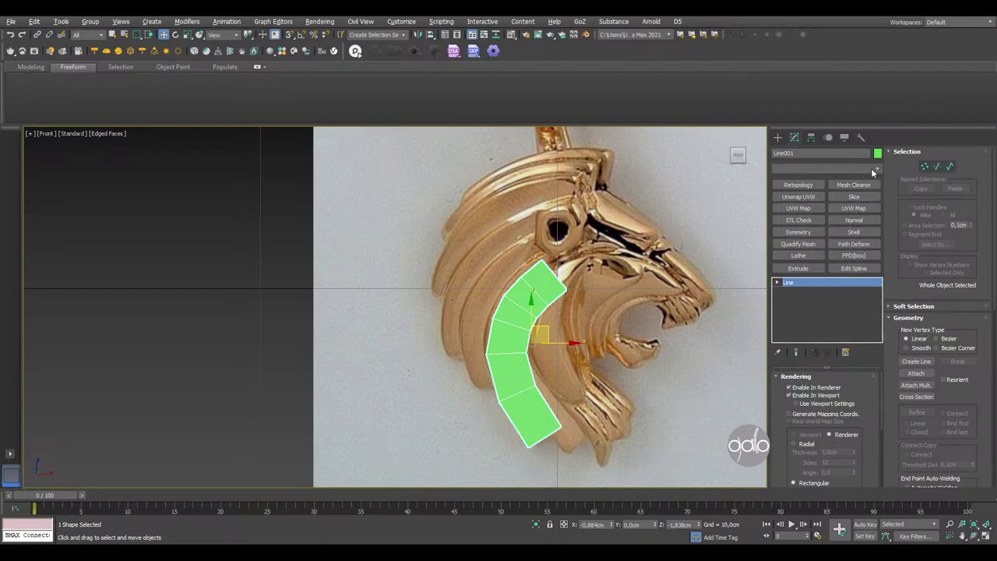
click(824, 212)
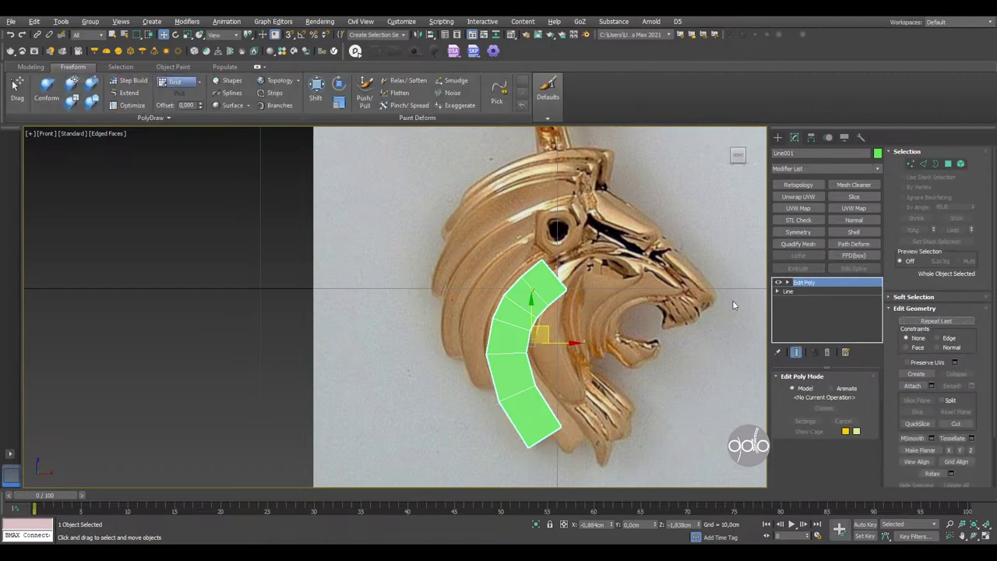
click(788, 283)
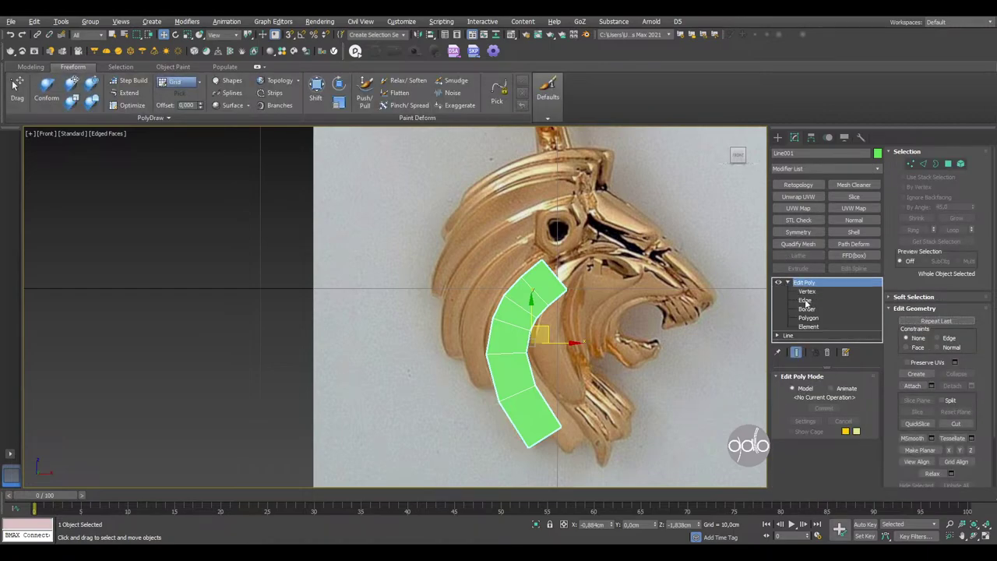
click(806, 301)
click(543, 307)
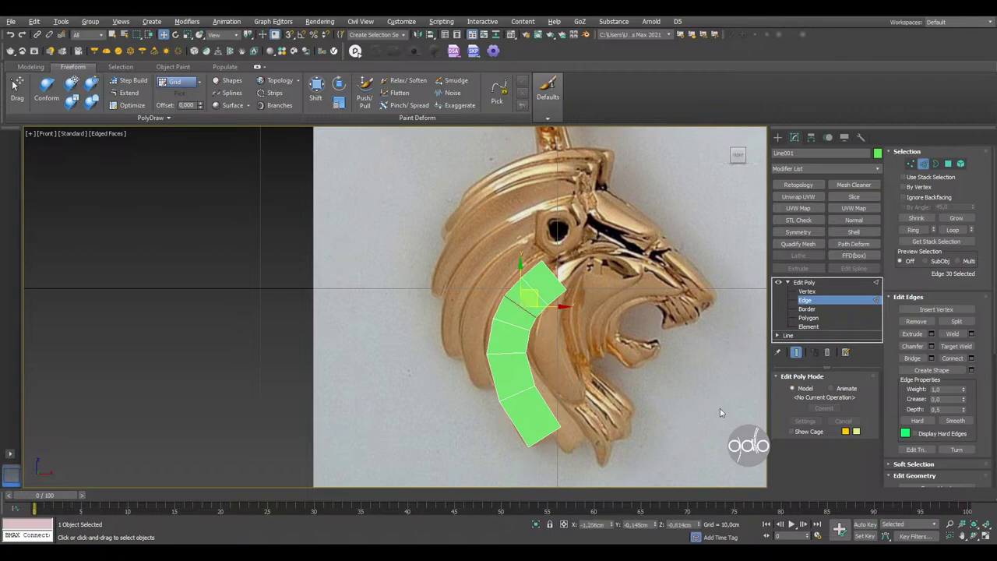
ctrl+click(515, 324)
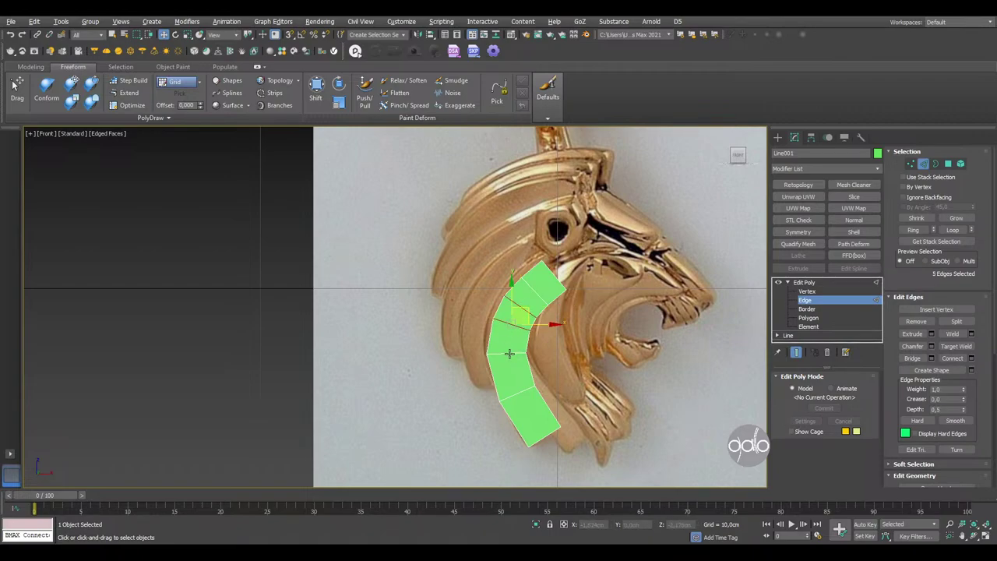
key(ctrl+shift+p)
click(510, 356)
- Commit the edge edits, clear the edge selection and exit Edge level with four views shown
key(alt+w)
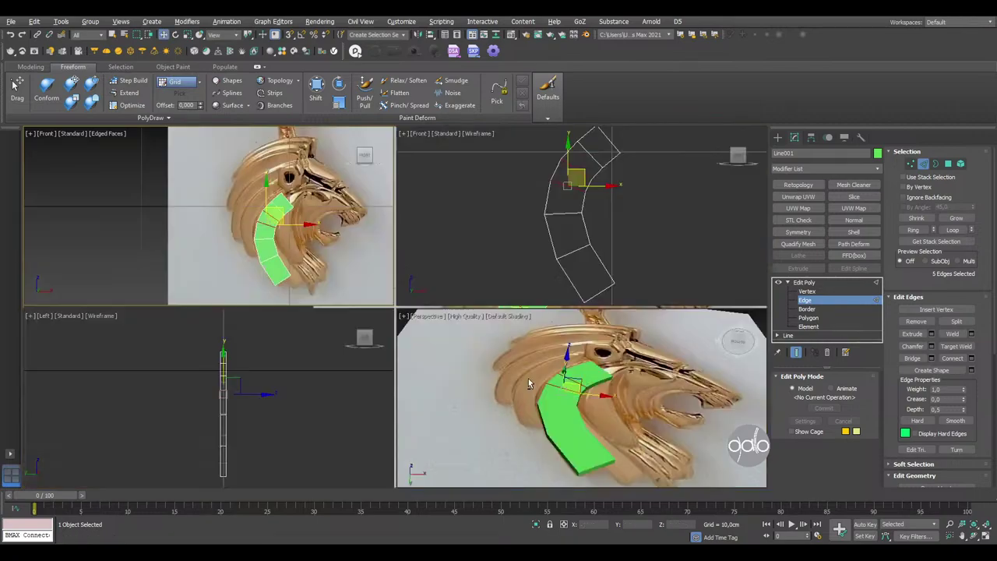
middle_click(634, 379)
key(alt+w)
alt+middle_drag(528, 371, 478, 344)
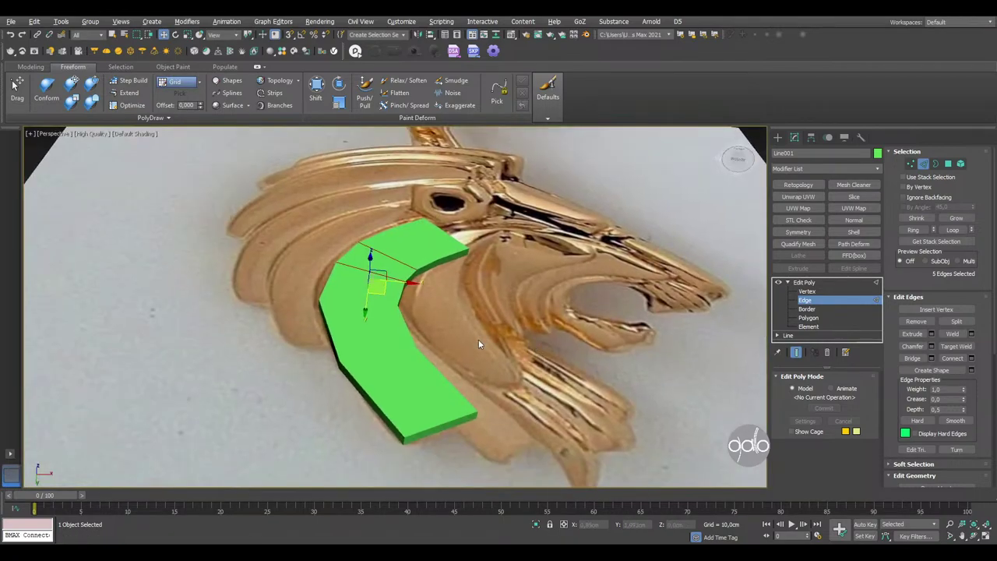
click(486, 336)
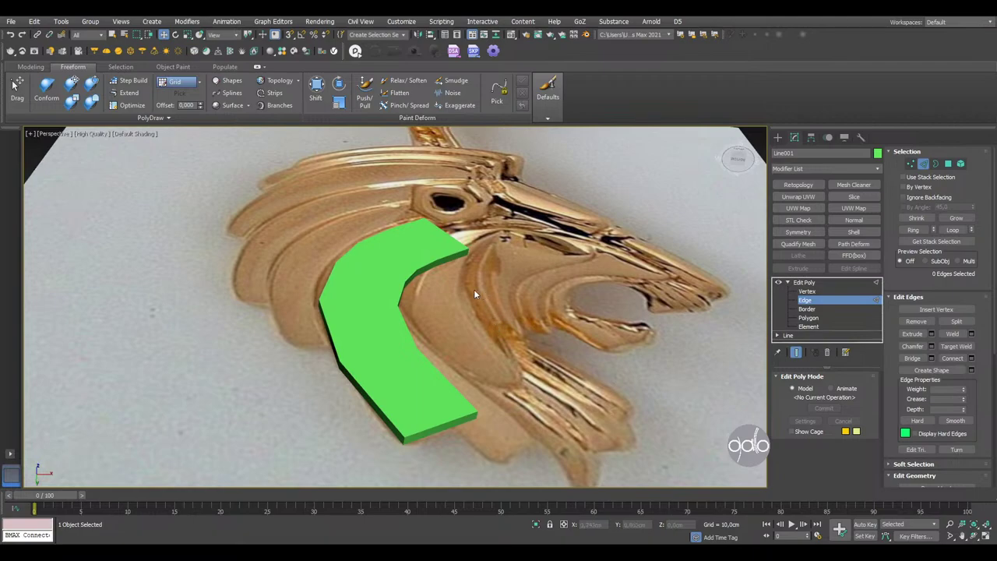
key(2)
key(alt+w)
- Clone the green strip as Line002, colour it blue, and select its Line entry in the stack
middle_click(326, 246)
key(alt+w)
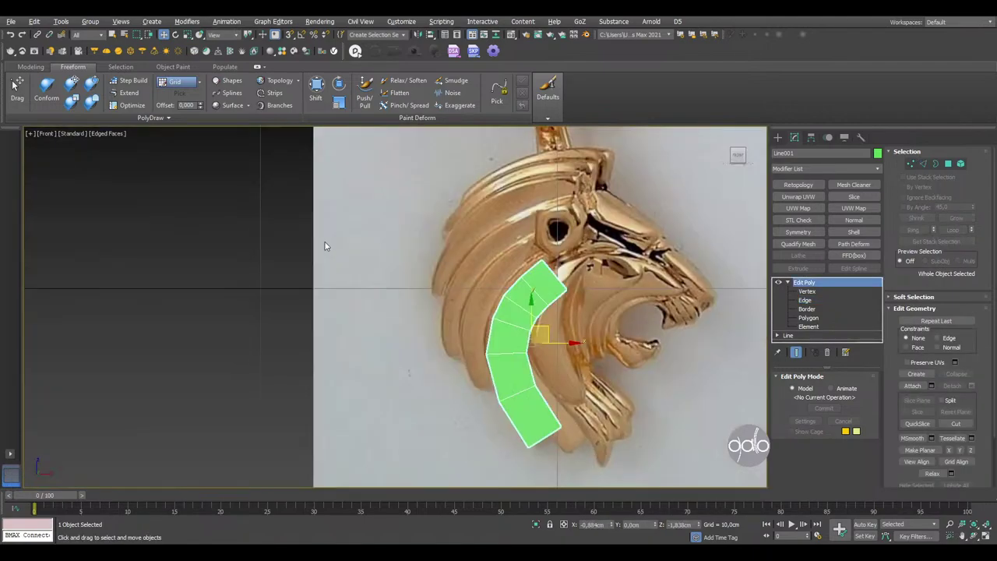
middle_drag(326, 246, 380, 246)
click(788, 283)
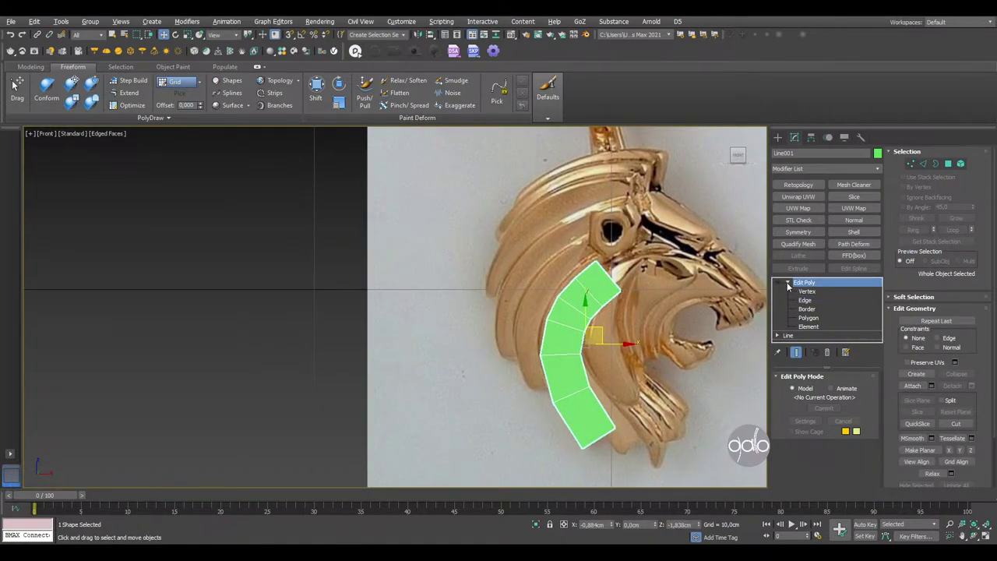
scroll(655, 315, down, 2)
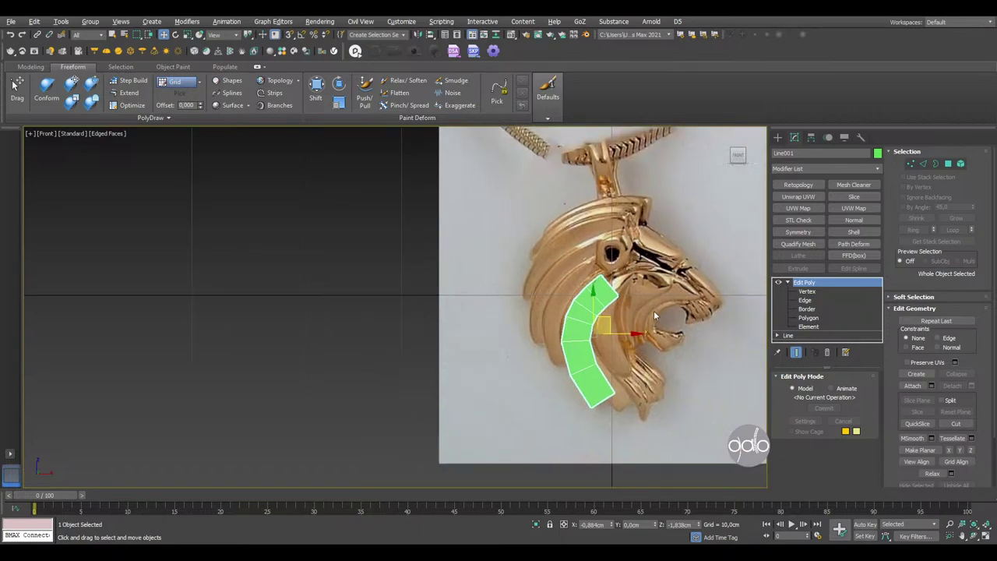
click(649, 313)
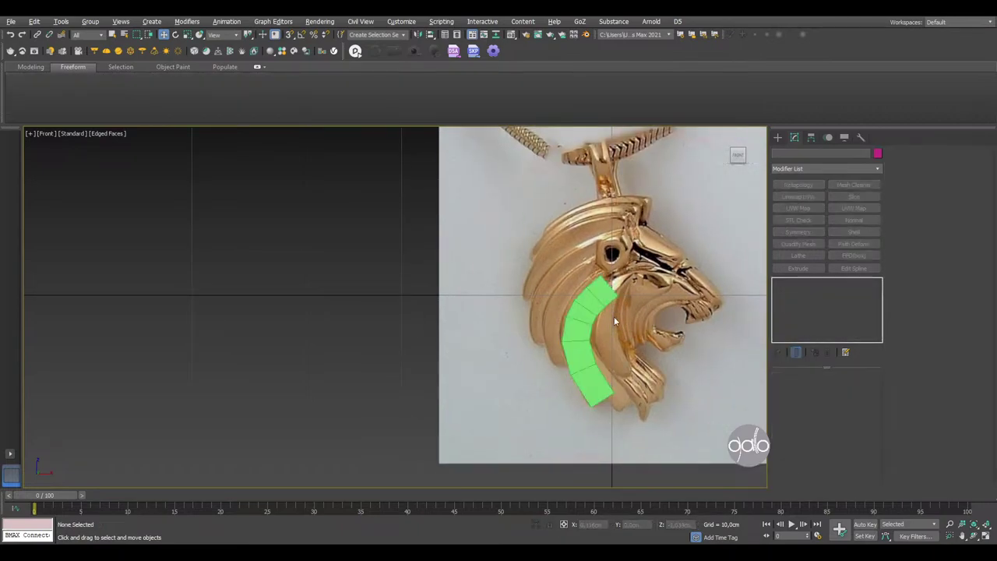
click(601, 307)
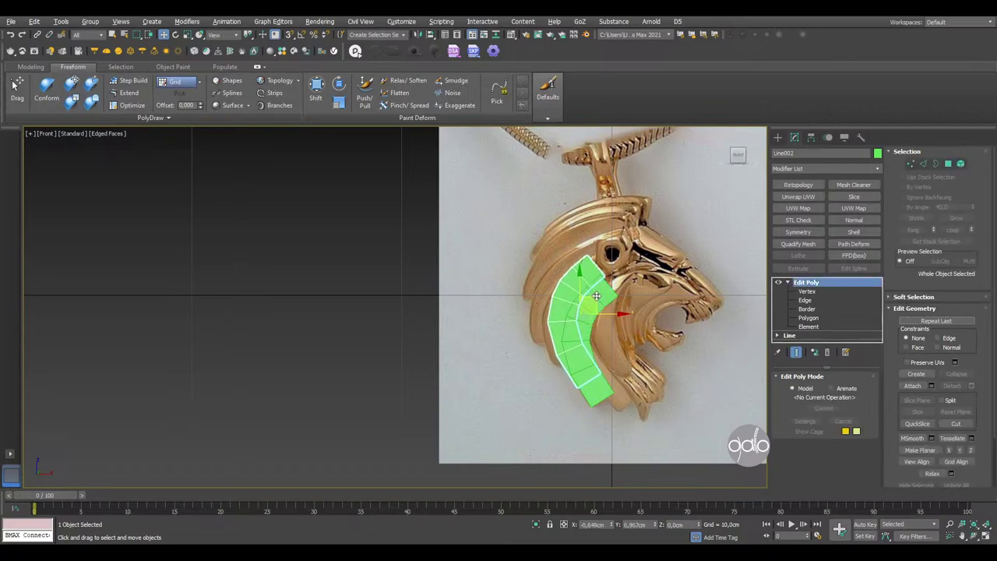
click(787, 282)
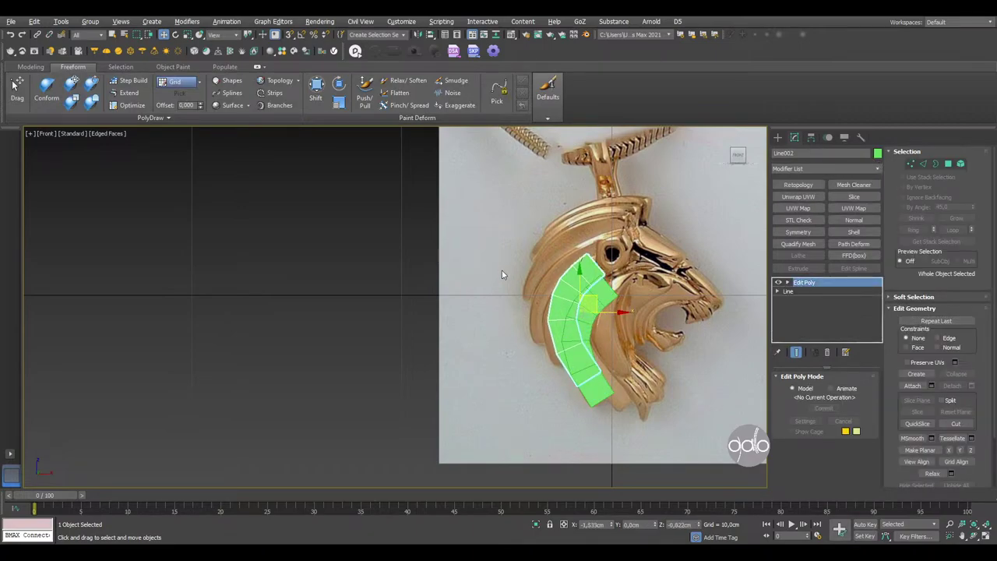
drag(538, 273, 689, 343)
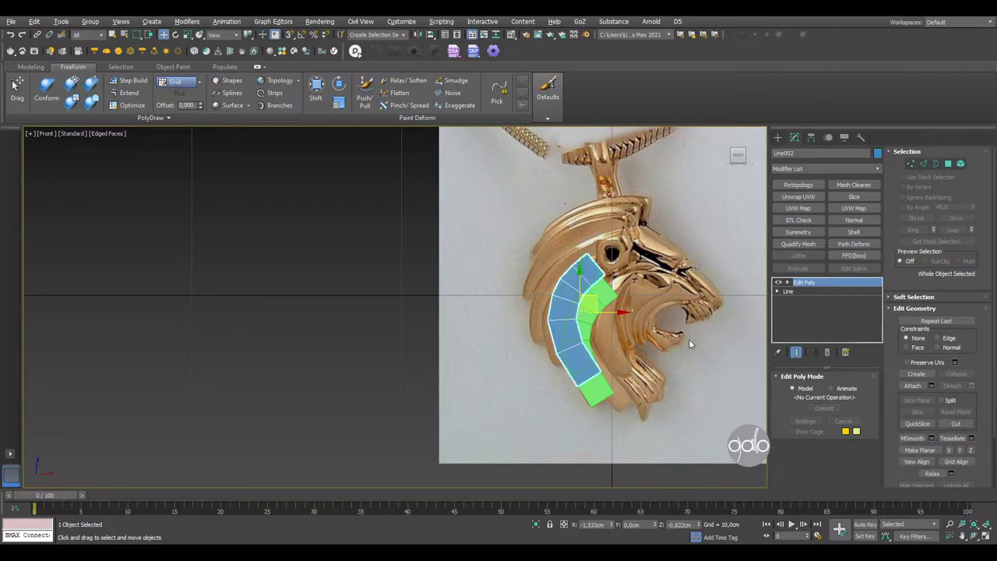
click(787, 290)
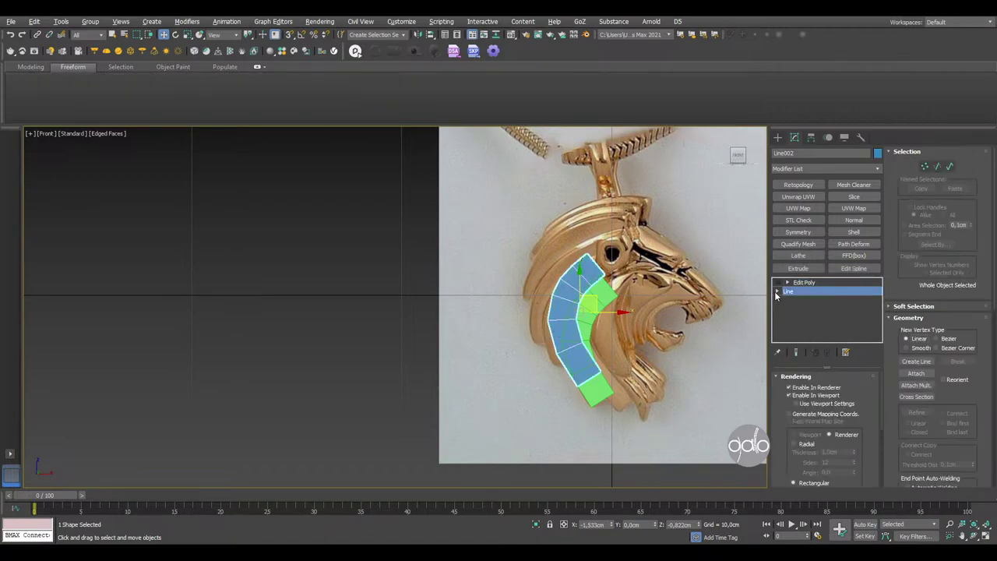
- At Line002's Vertex level, move the lower and middle path points to the left
click(776, 290)
click(796, 300)
scroll(596, 377, up, 2)
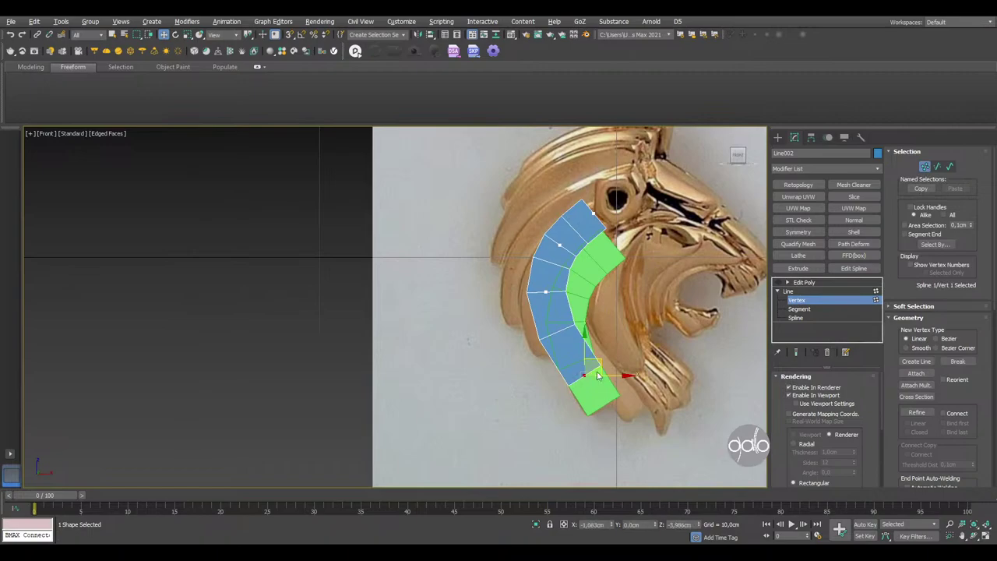
drag(602, 364, 562, 359)
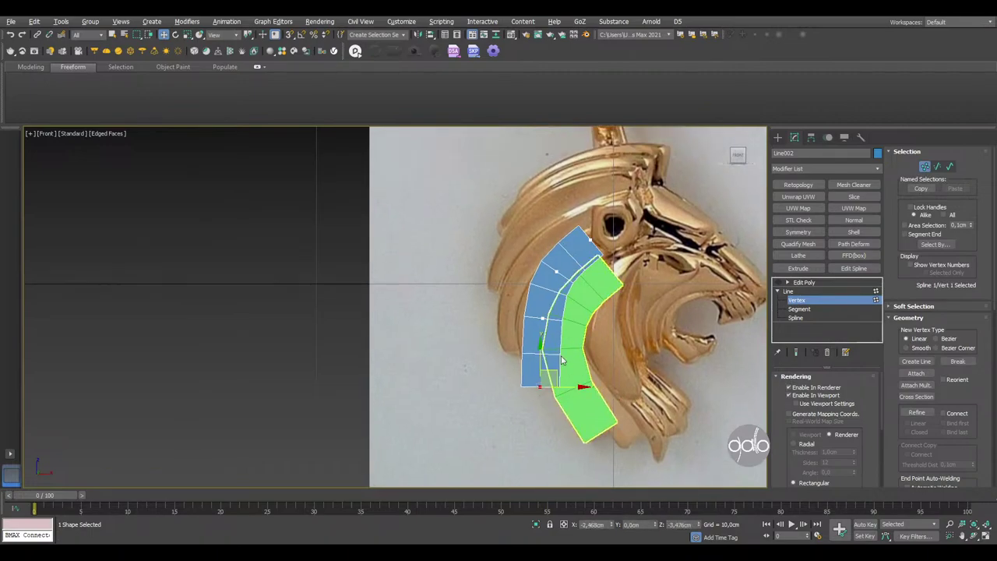
scroll(550, 325, up, 2)
click(541, 314)
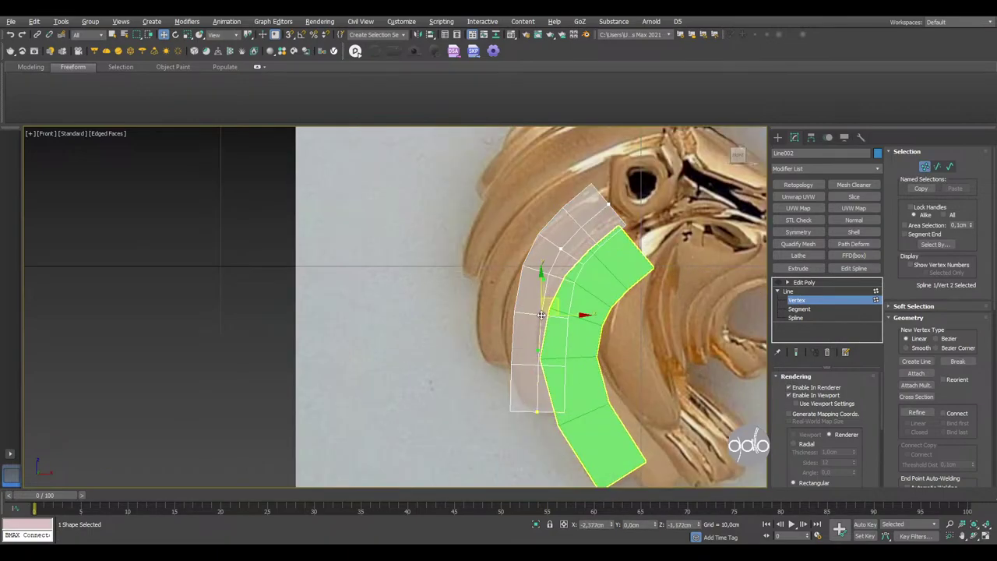
drag(556, 300, 549, 301)
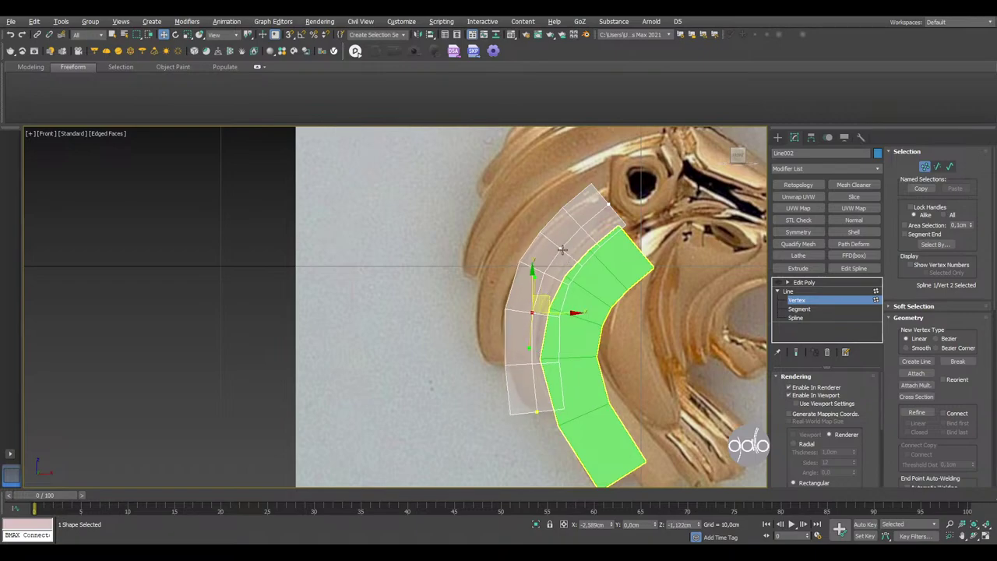
- Move the top point up-right along the mane, nudge the bottom point, then disable See-Through
click(568, 250)
drag(608, 204, 615, 232)
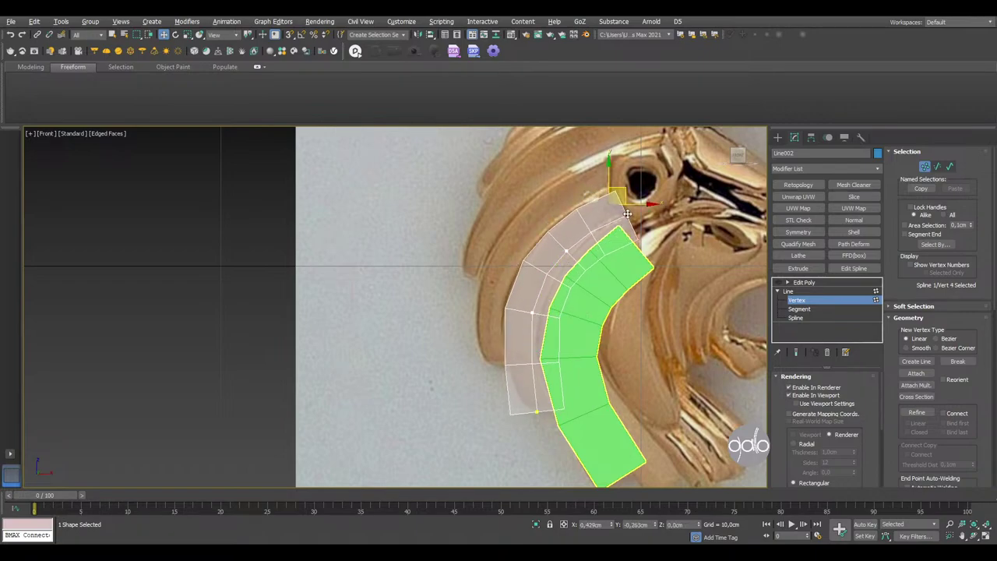
click(566, 250)
click(532, 311)
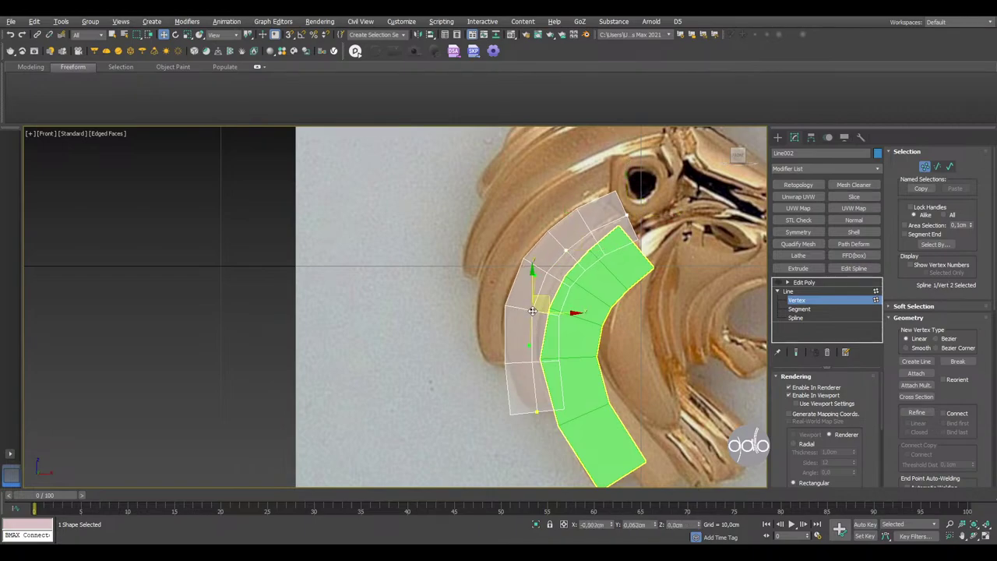
drag(538, 413, 542, 405)
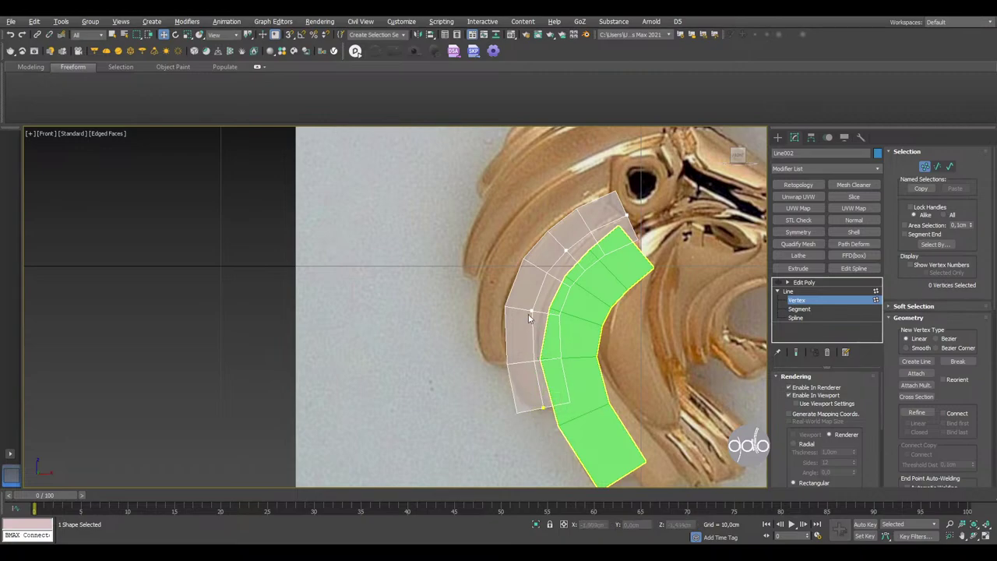
key(1)
scroll(528, 328, down, 2)
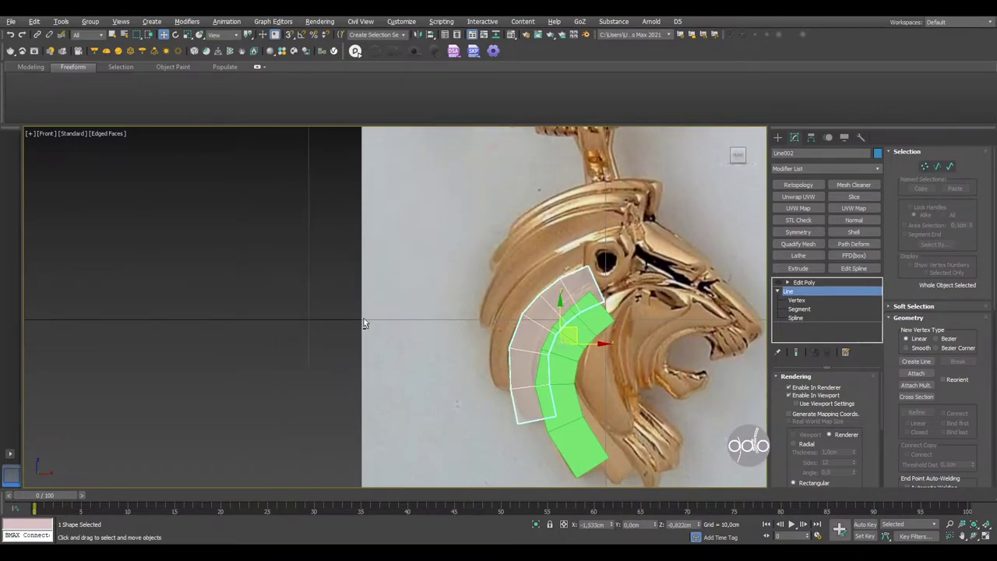
key(alt+x)
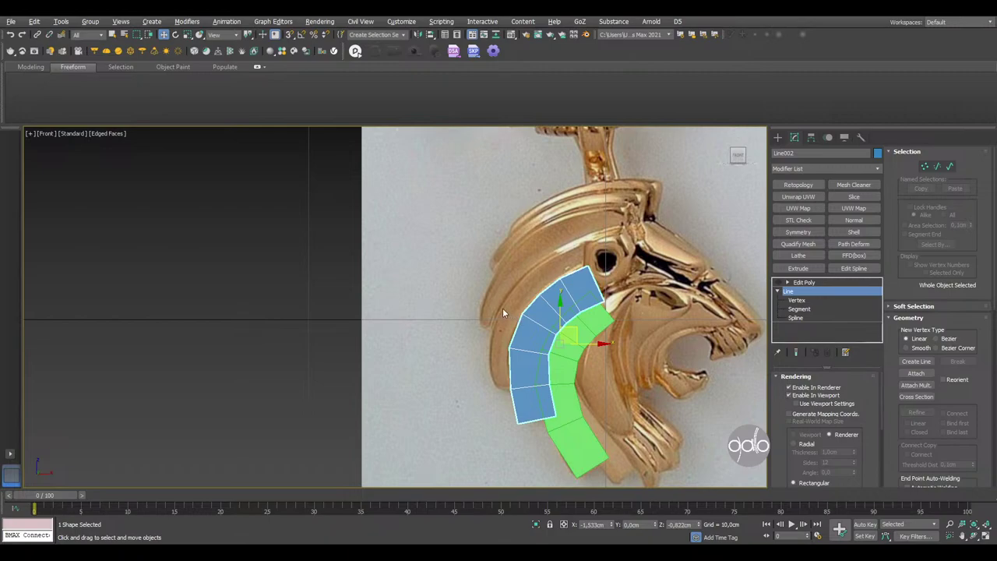
- Shift-move the blue strip to clone it as Line003
click(806, 282)
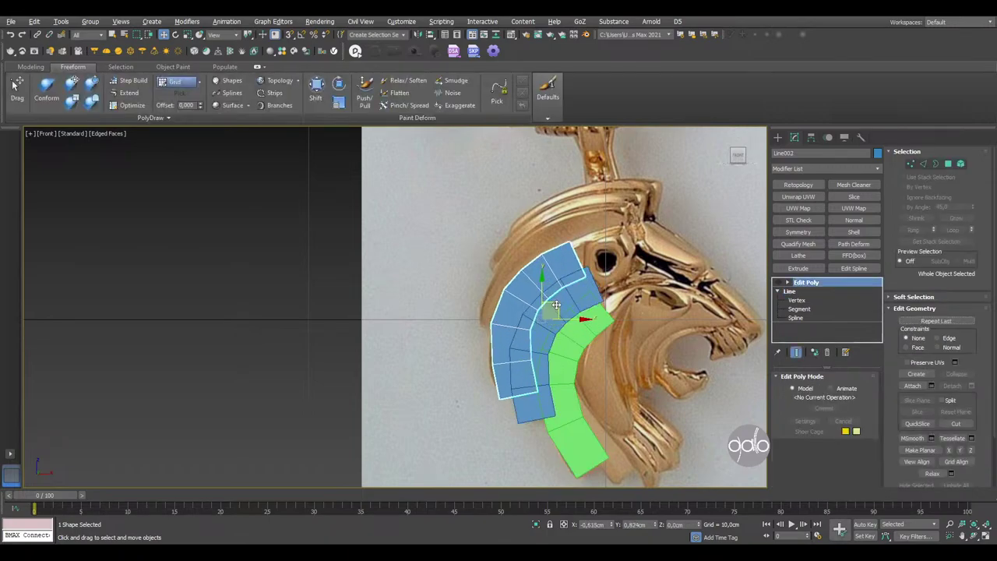
shift+drag(556, 306, 557, 305)
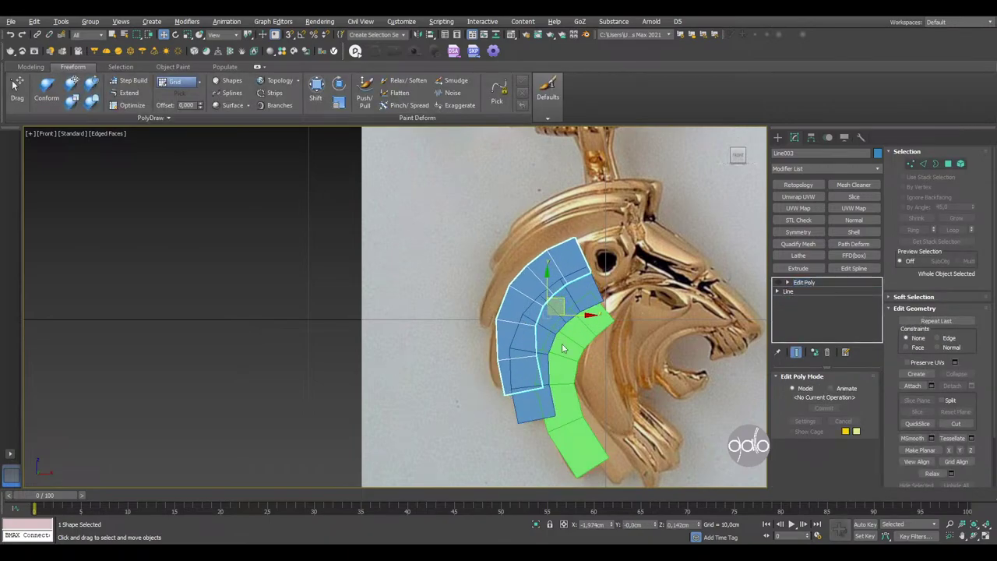
click(778, 291)
- Narrow Line003's rectangular width from 1.288 to 1.017 cm and enter Vertex level
click(791, 291)
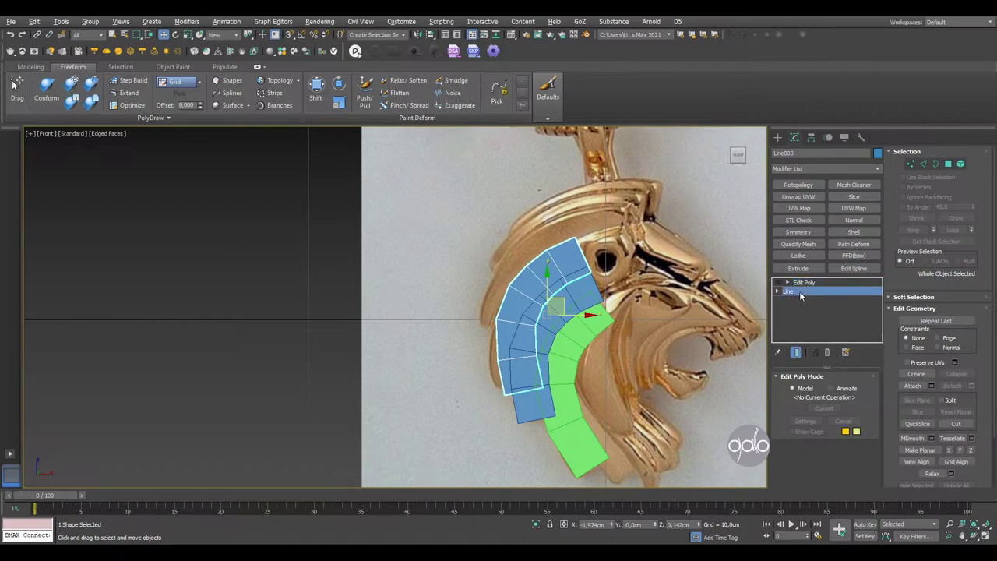
scroll(786, 434, down, 2)
scroll(795, 436, down, 2)
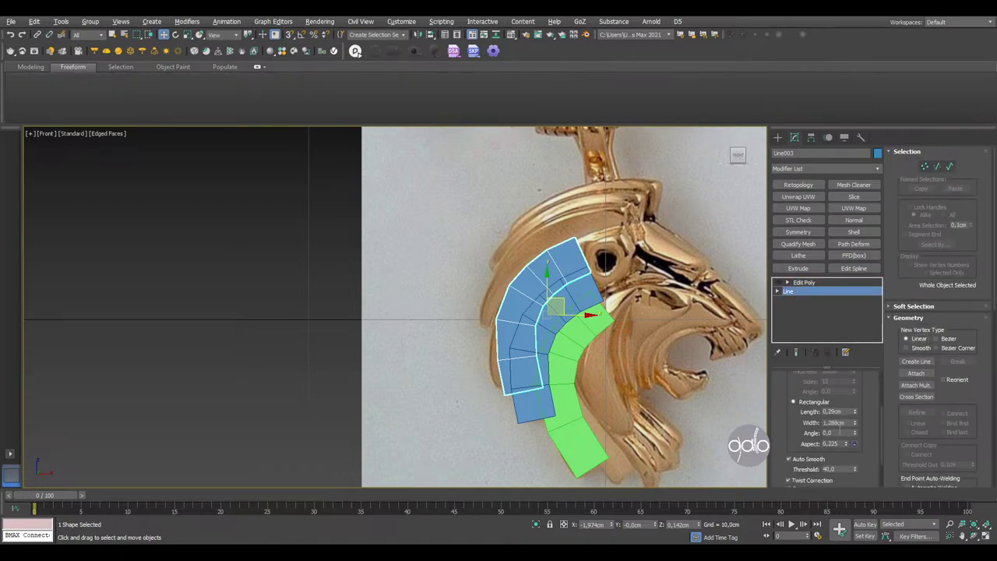
drag(855, 425, 855, 440)
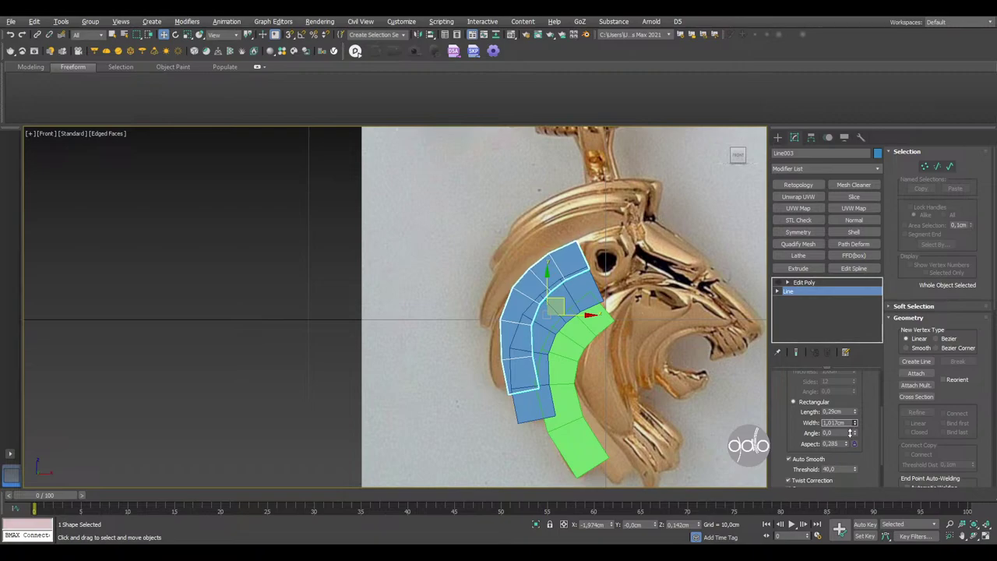
scroll(615, 327, up, 2)
scroll(616, 328, up, 1)
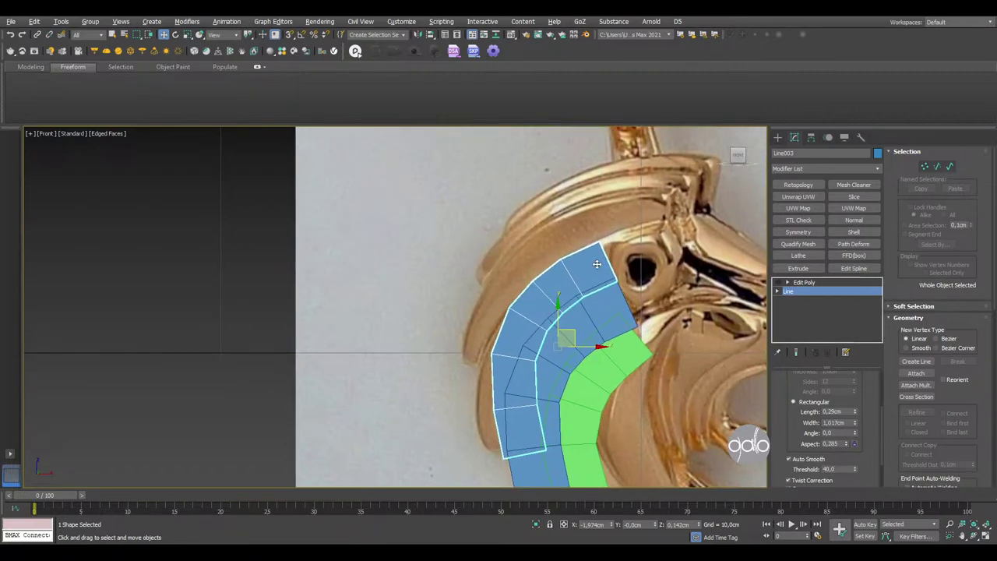
click(778, 291)
click(797, 300)
- Move Line003's bottom and left path points leftward onto the outermost mane strand
scroll(603, 278, up, 2)
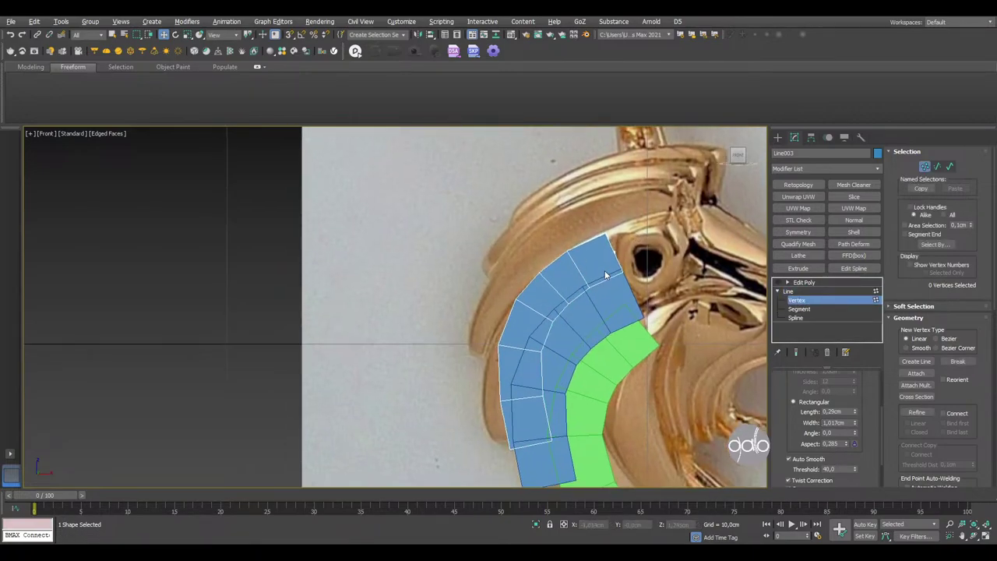
scroll(607, 281, down, 2)
scroll(588, 290, up, 2)
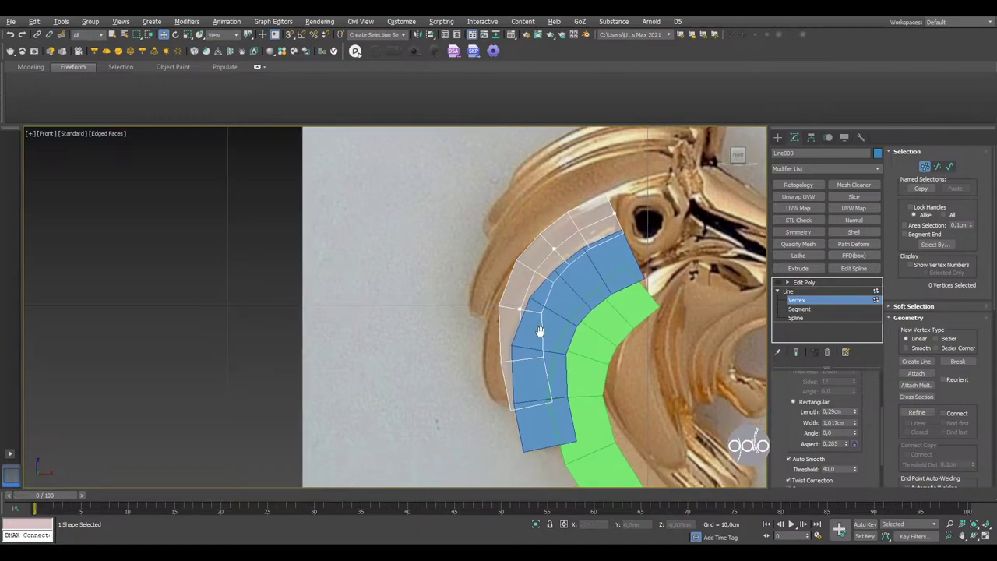
click(530, 406)
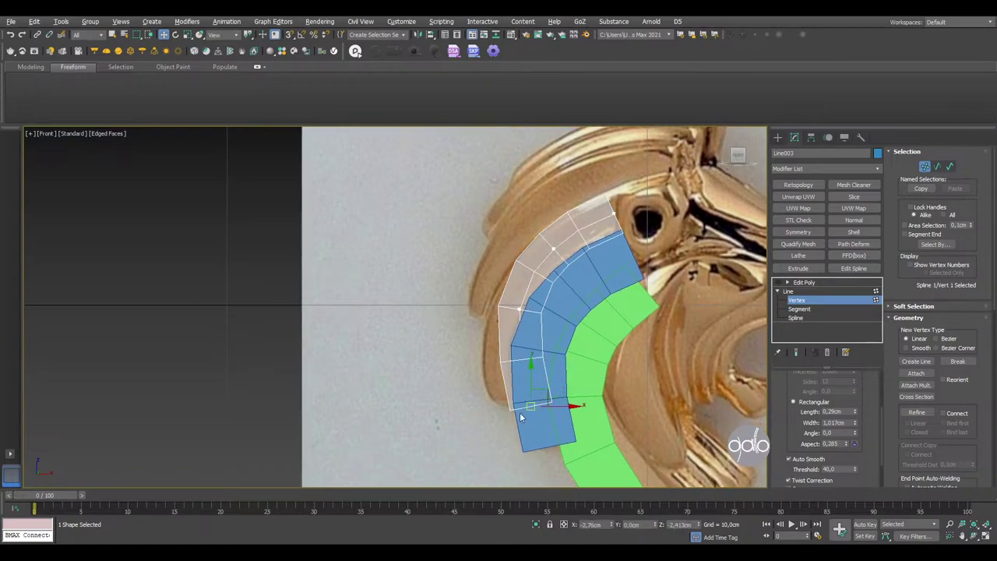
drag(544, 403, 525, 403)
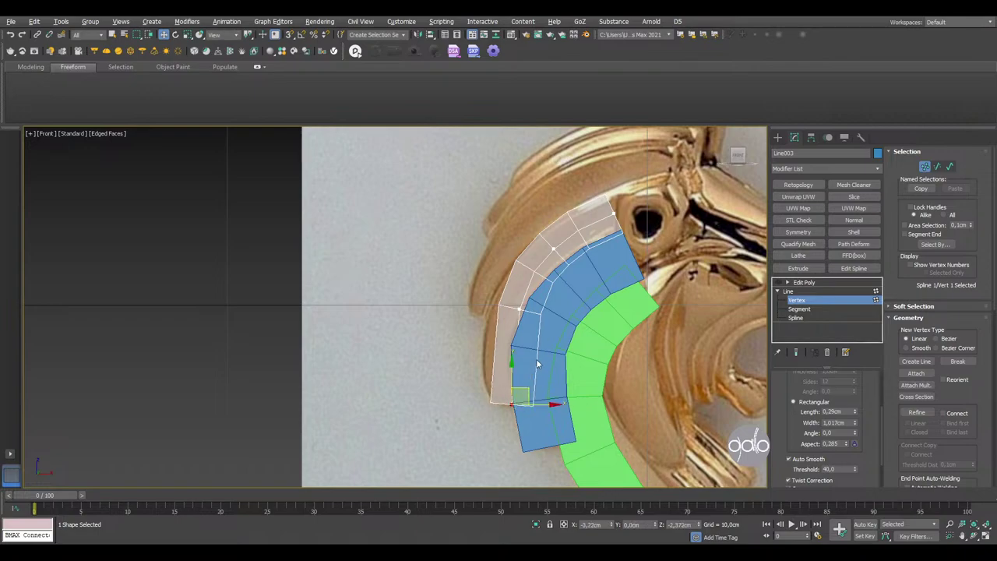
mouse_move(505, 320)
mouse_down()
mouse_move(502, 307)
mouse_move(526, 309)
mouse_up()
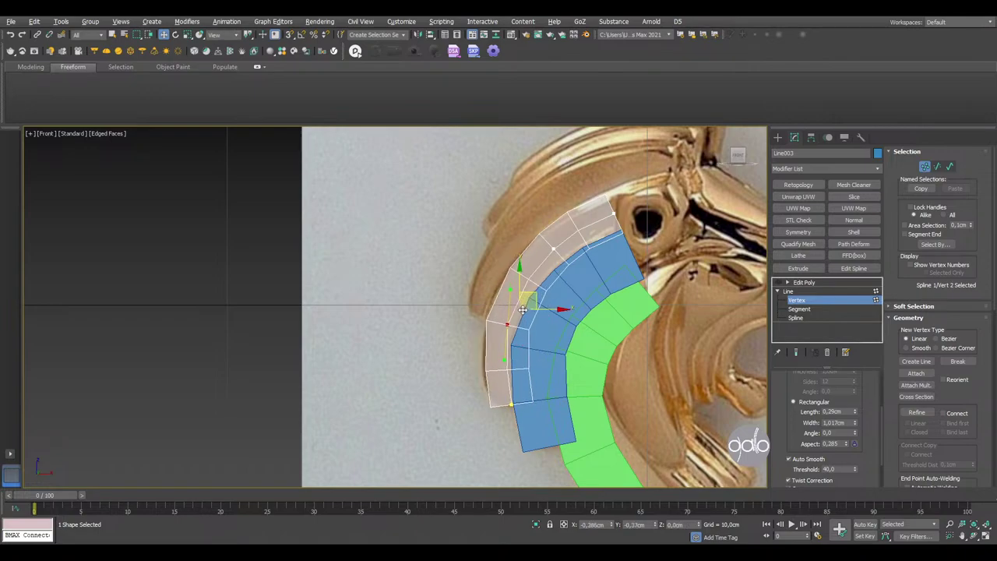
middle_drag(526, 309, 522, 334)
click(530, 296)
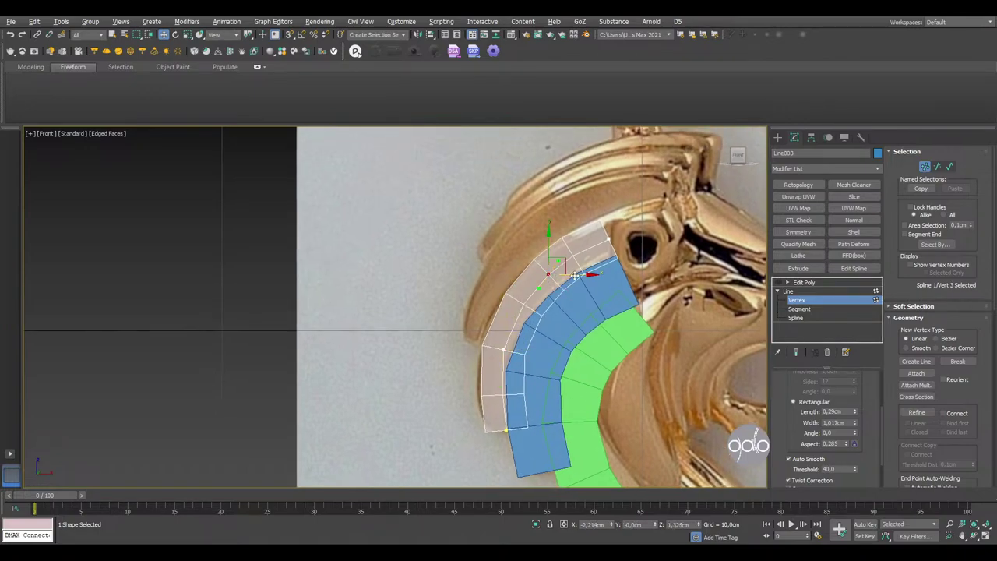
middle_drag(627, 316, 604, 296)
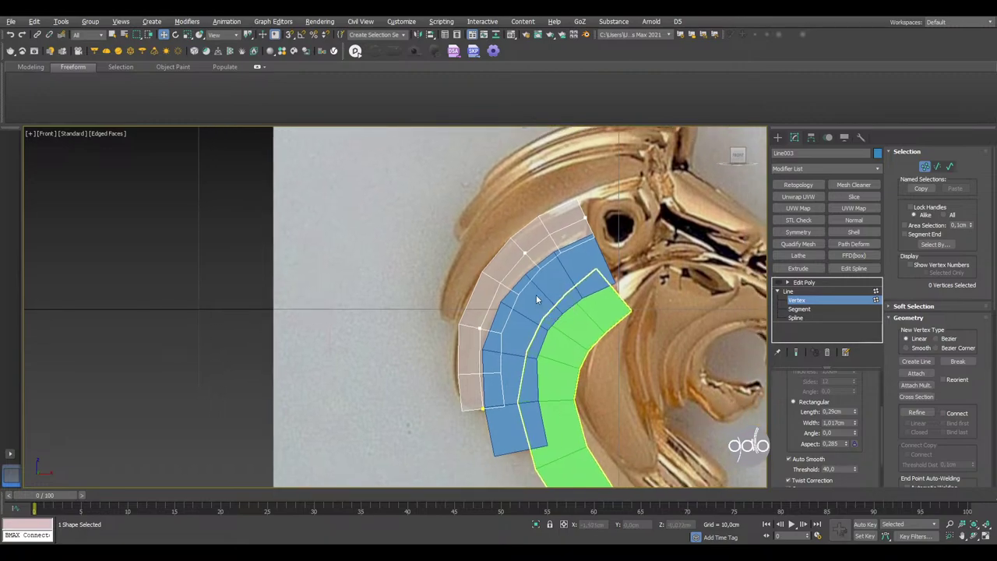
- Exit Vertex level, deselect the strip, and pan the Front view to centre the pendant
key(1)
scroll(433, 300, down, 5)
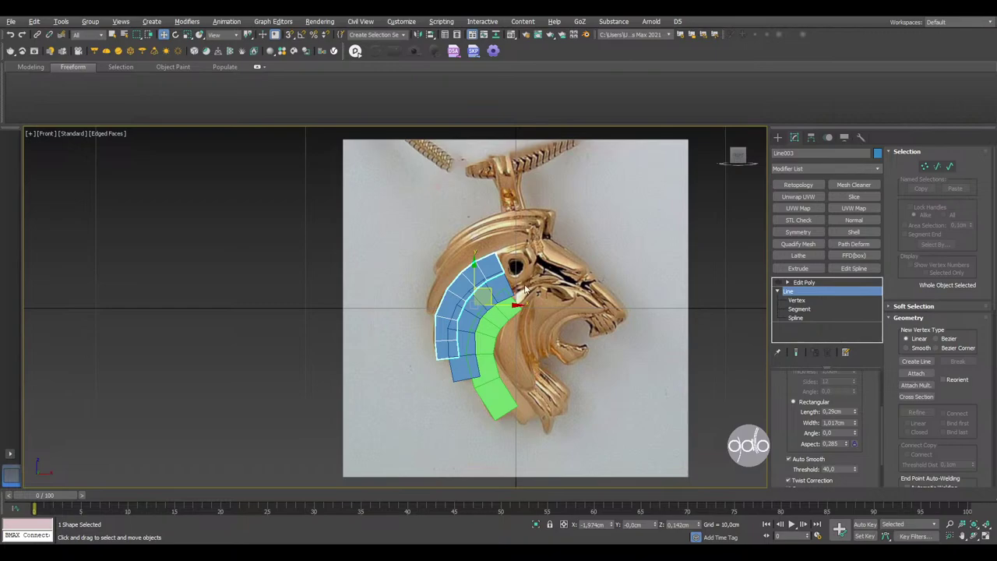
click(599, 277)
scroll(580, 273, down, 3)
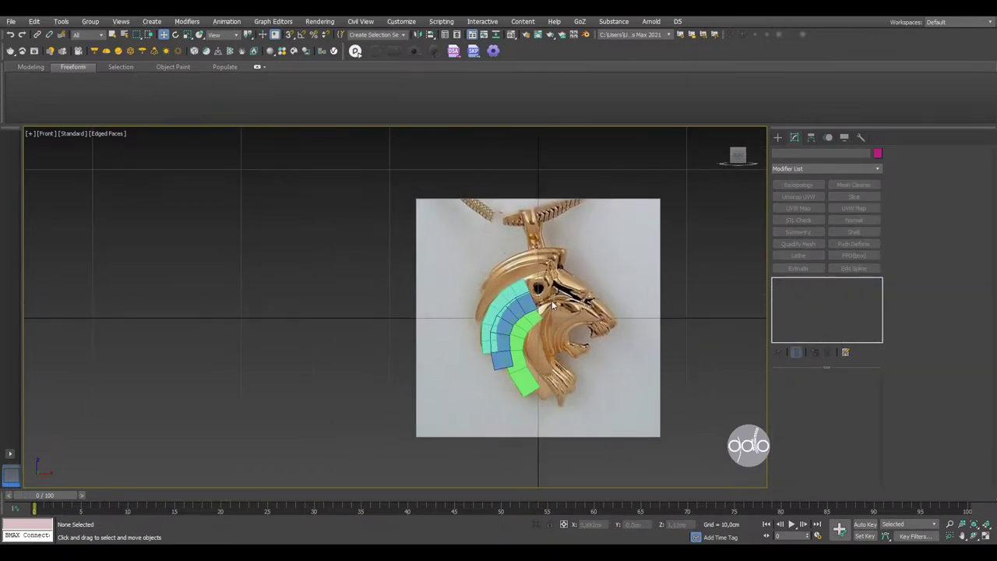
middle_drag(548, 303, 398, 284)
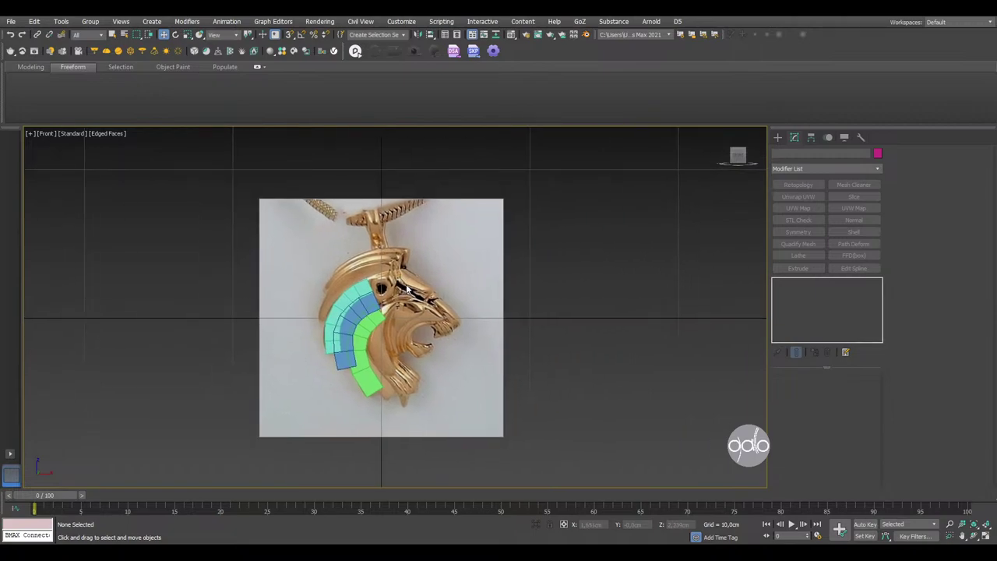
scroll(413, 289, up, 2)
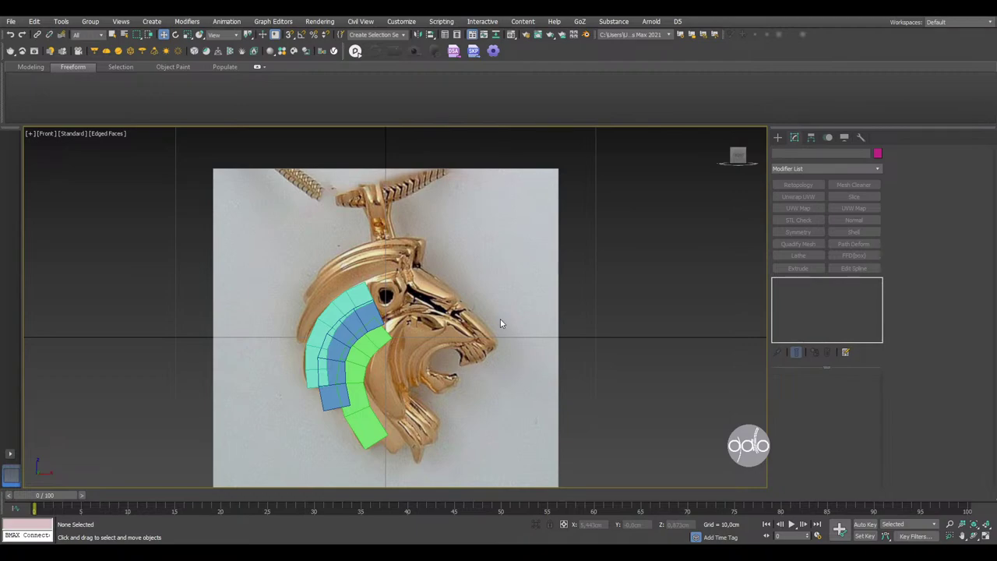
middle_drag(306, 304, 353, 282)
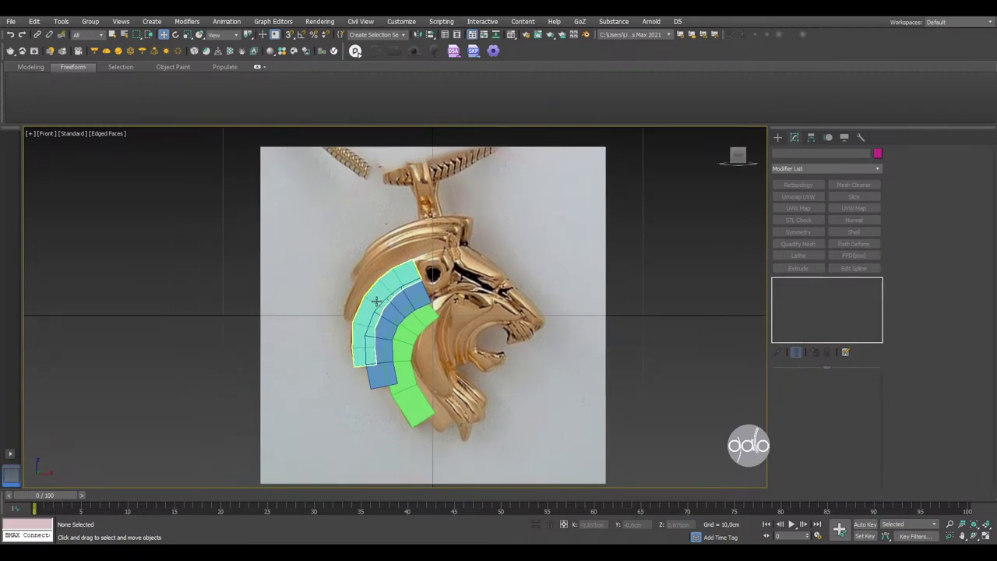
- Select the cyan Line003 strip, copy it as Line004, and go to its Line spline in the stack
click(376, 300)
scroll(382, 308, up, 3)
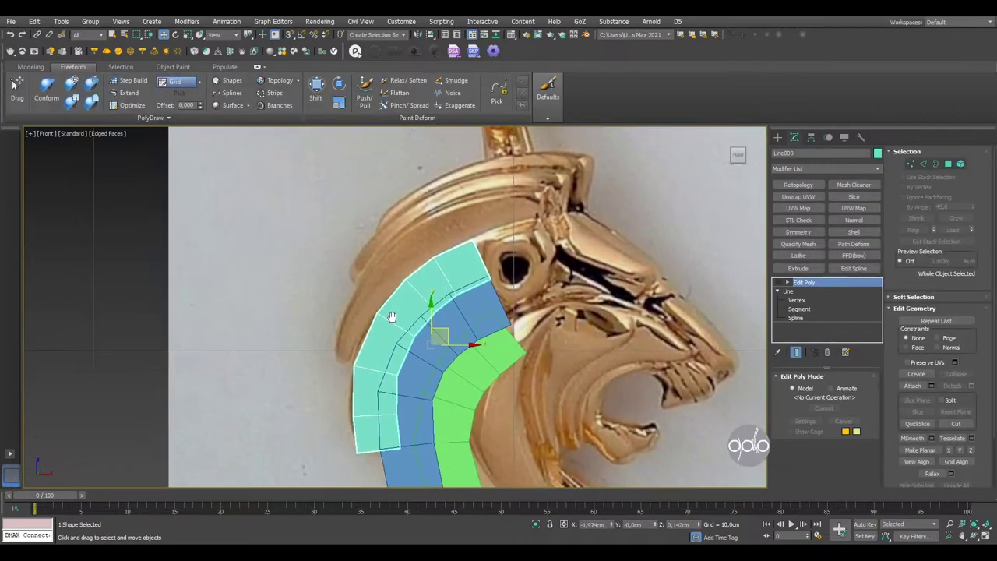
scroll(389, 320, up, 1)
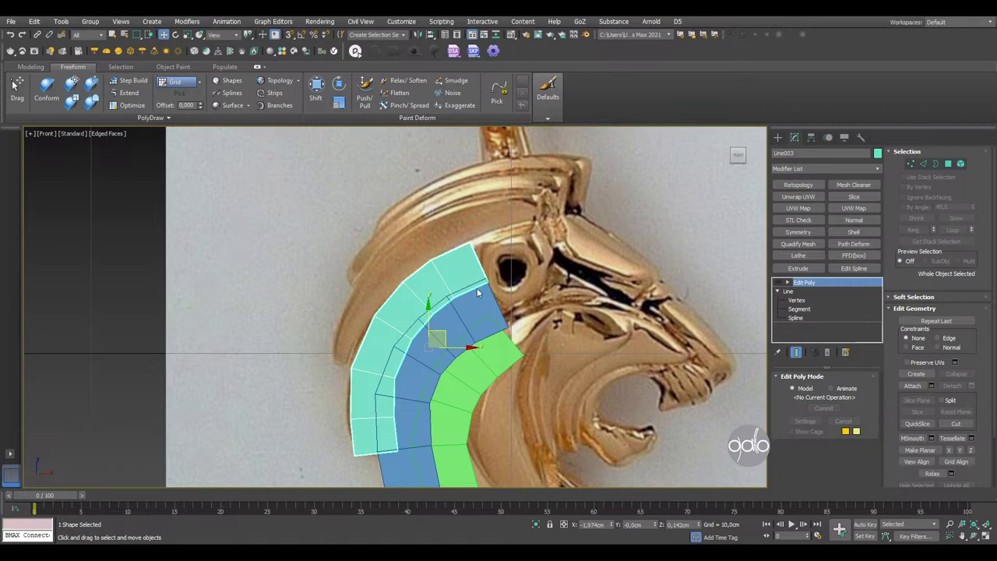
click(471, 324)
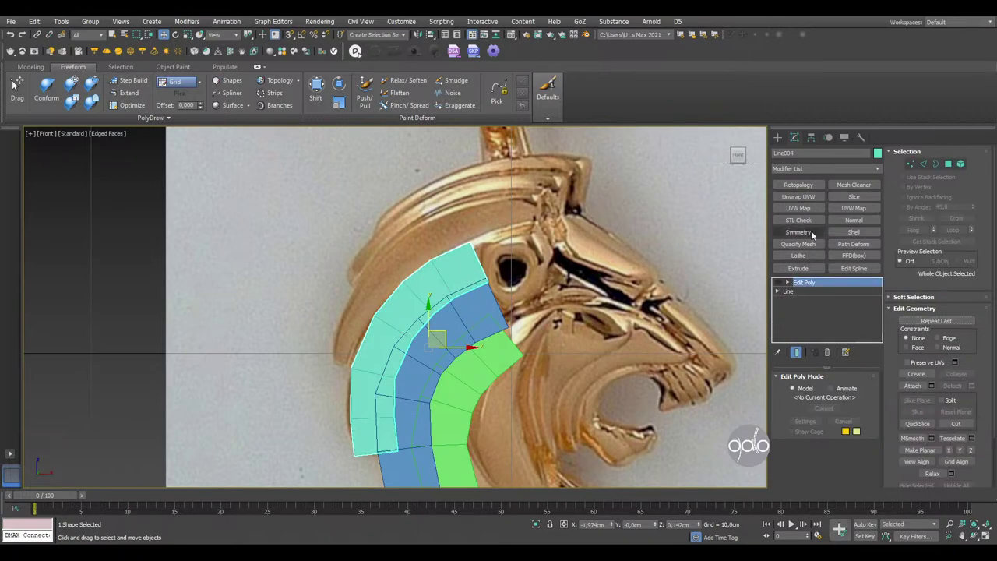
click(777, 292)
- At Vertex level, extend Line004's top end toward the forehead and pull its third point up-left
key(1)
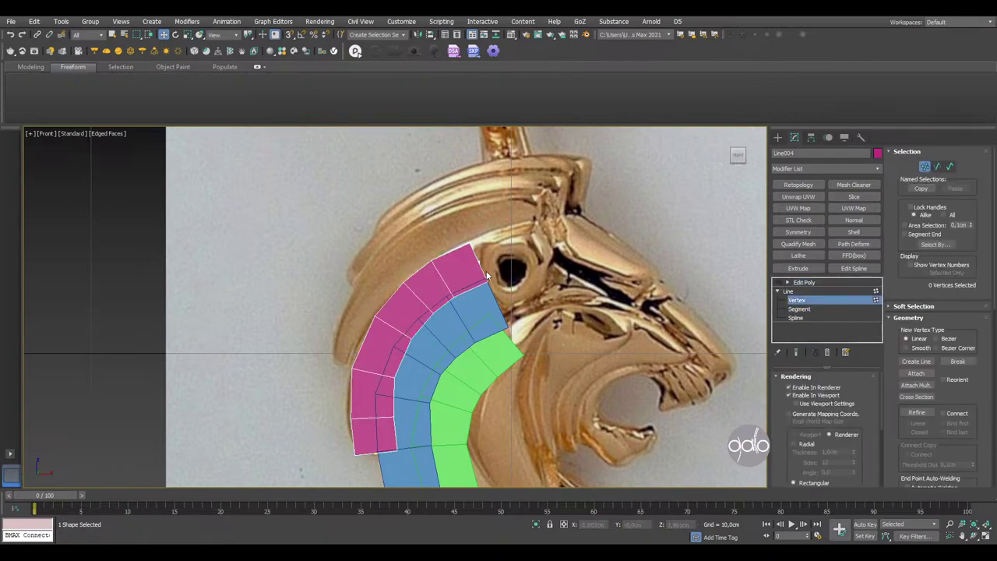
click(480, 263)
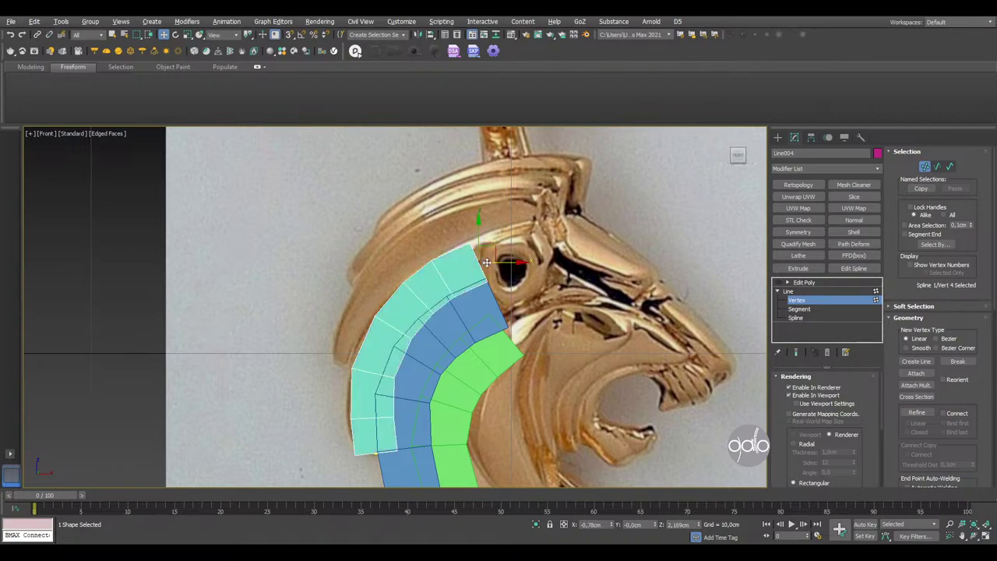
mouse_move(492, 242)
mouse_down()
mouse_move(550, 199)
mouse_move(534, 204)
mouse_up()
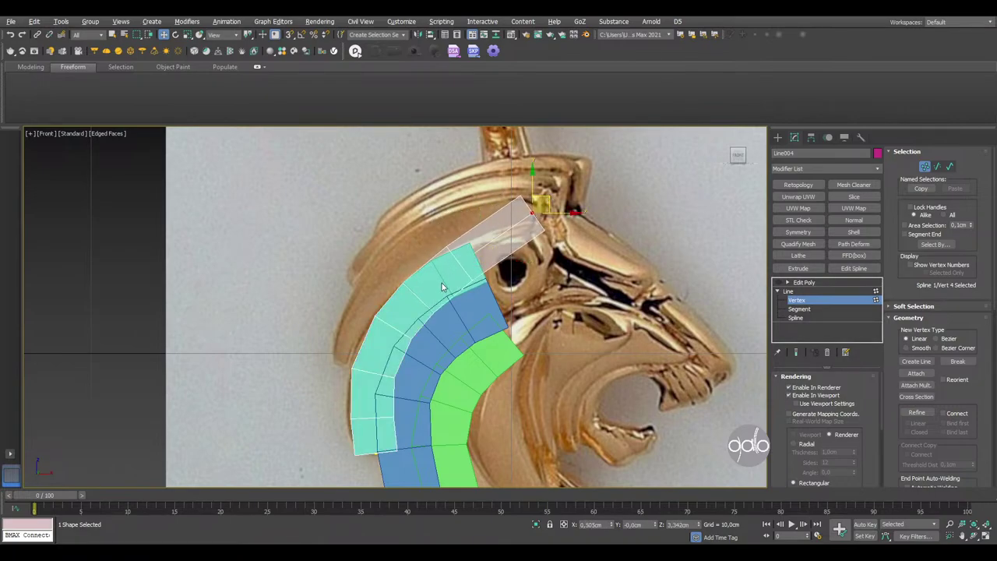
click(442, 281)
mouse_move(440, 282)
mouse_down()
mouse_move(413, 279)
mouse_move(433, 240)
mouse_up()
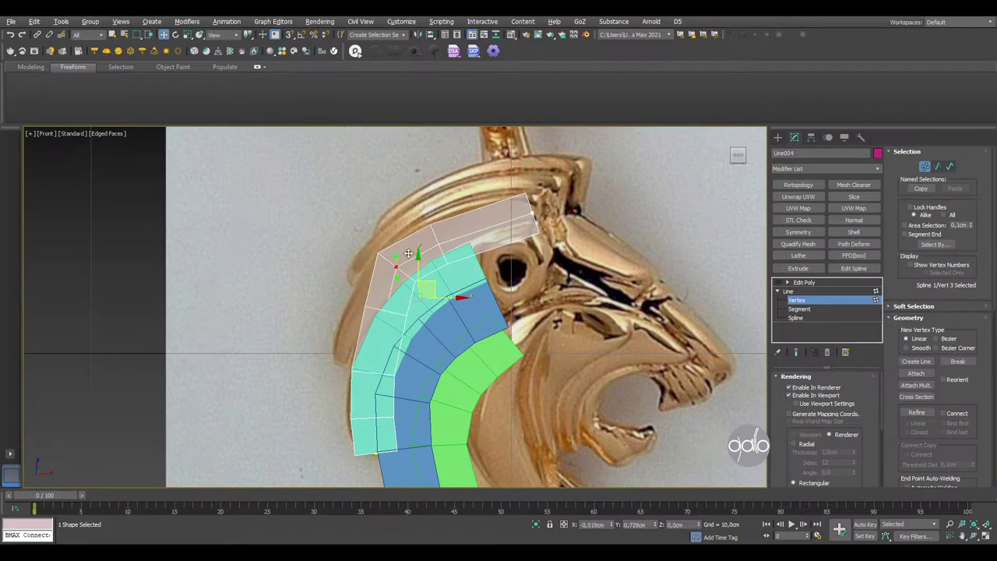
- Reshape Line004's lower-left curve and set its rectangular Length to 0.37 cm
click(375, 360)
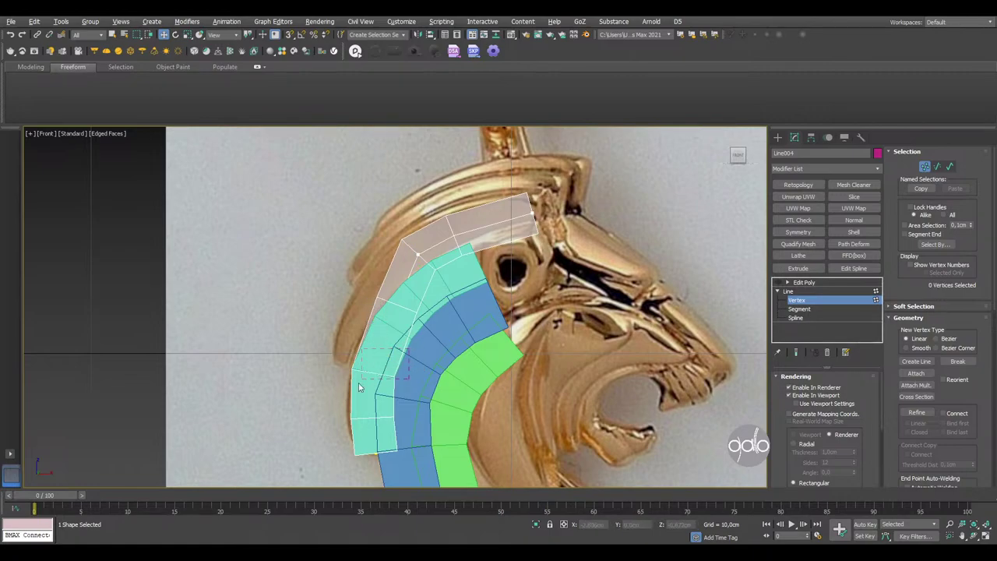
mouse_move(376, 337)
mouse_down()
mouse_move(364, 315)
mouse_move(356, 487)
mouse_up()
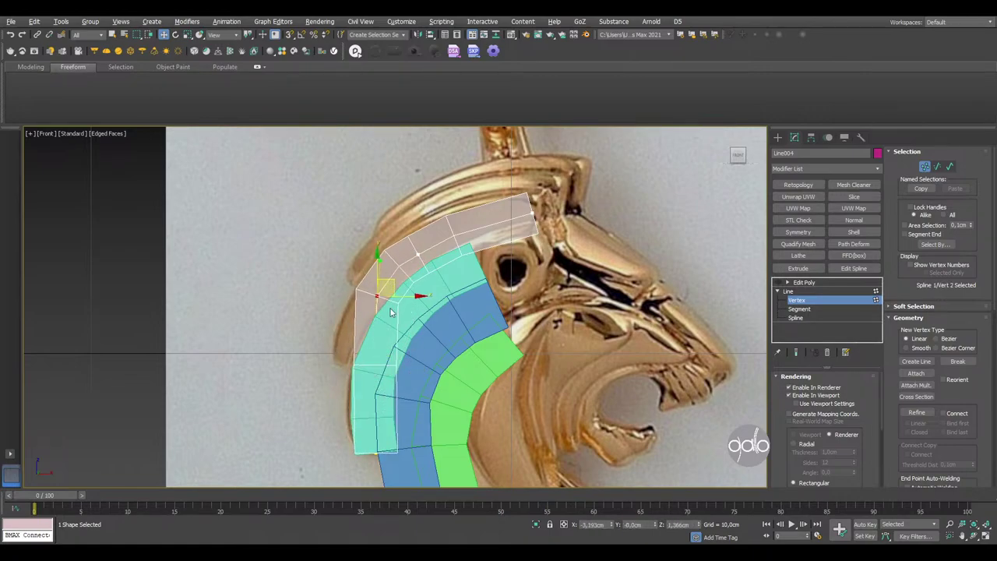
drag(392, 440, 378, 295)
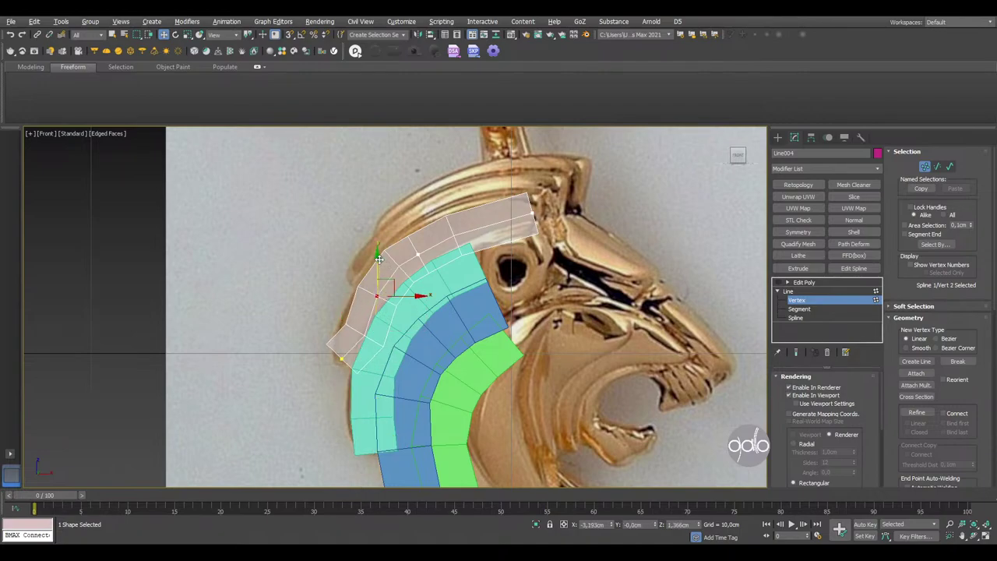
drag(377, 294, 385, 272)
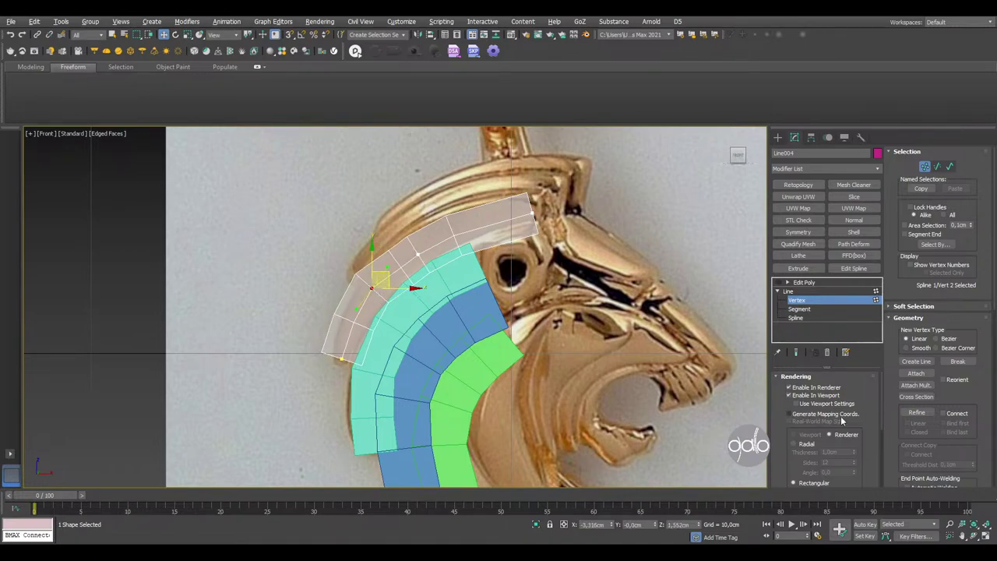
scroll(809, 452, down, 2)
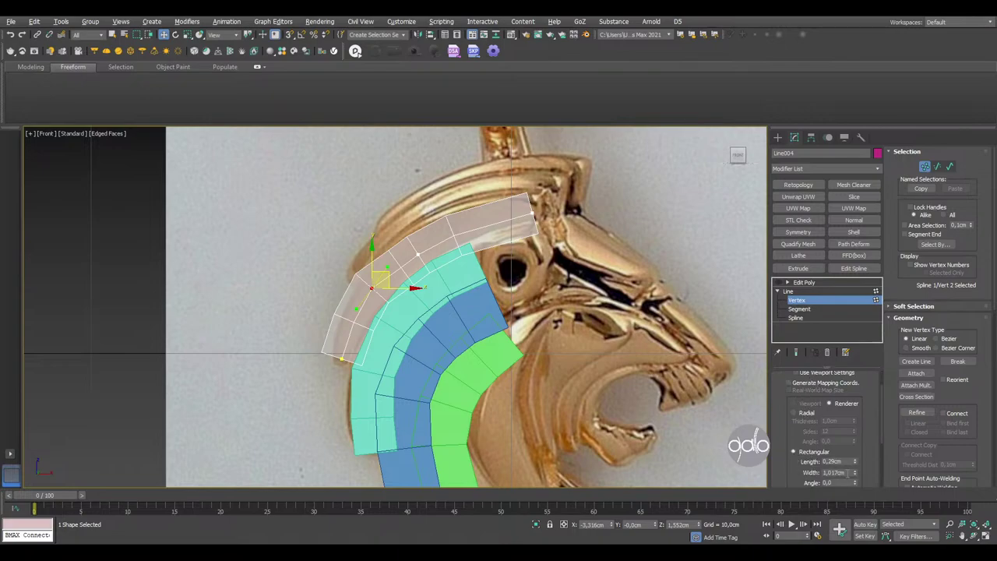
drag(855, 466, 852, 459)
- Set Line004's rectangular Width to 0.844 cm and return to Vertex level
click(796, 318)
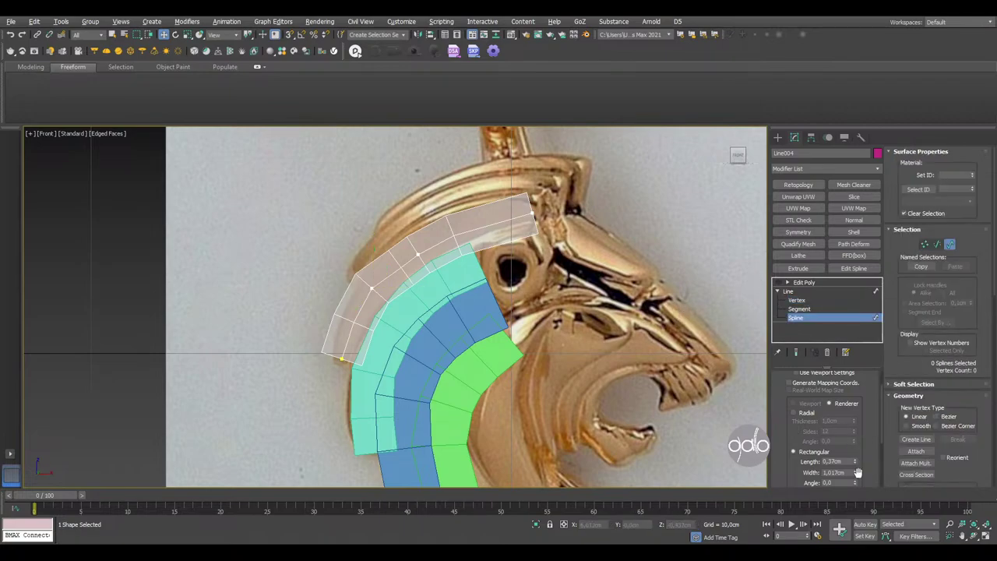
scroll(855, 474, down, 1)
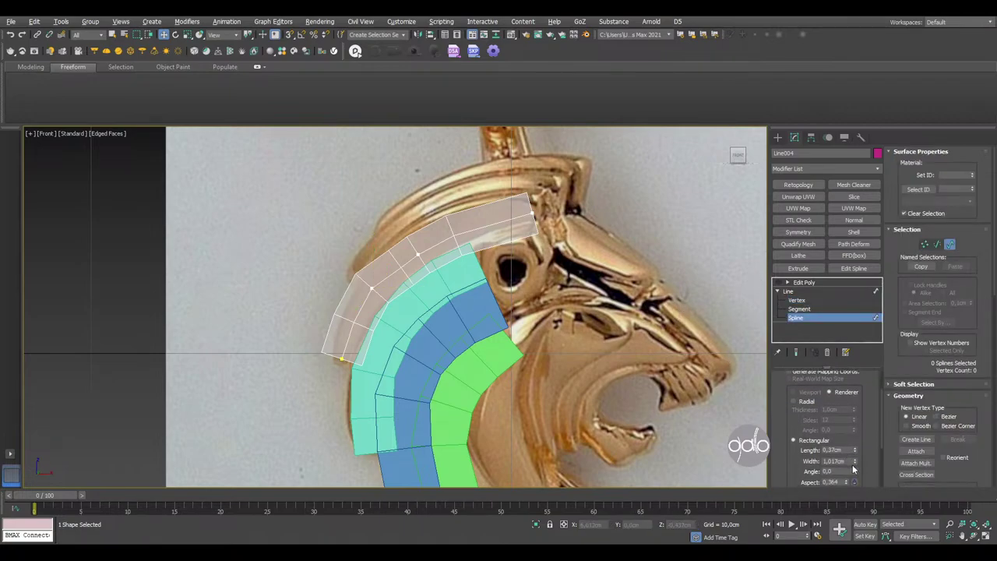
drag(855, 465, 856, 471)
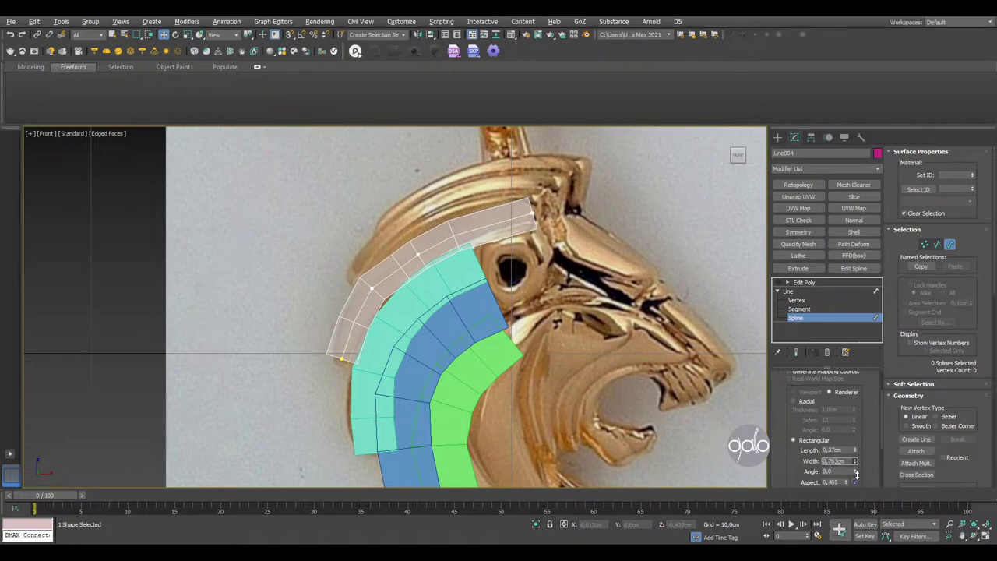
scroll(432, 265, up, 2)
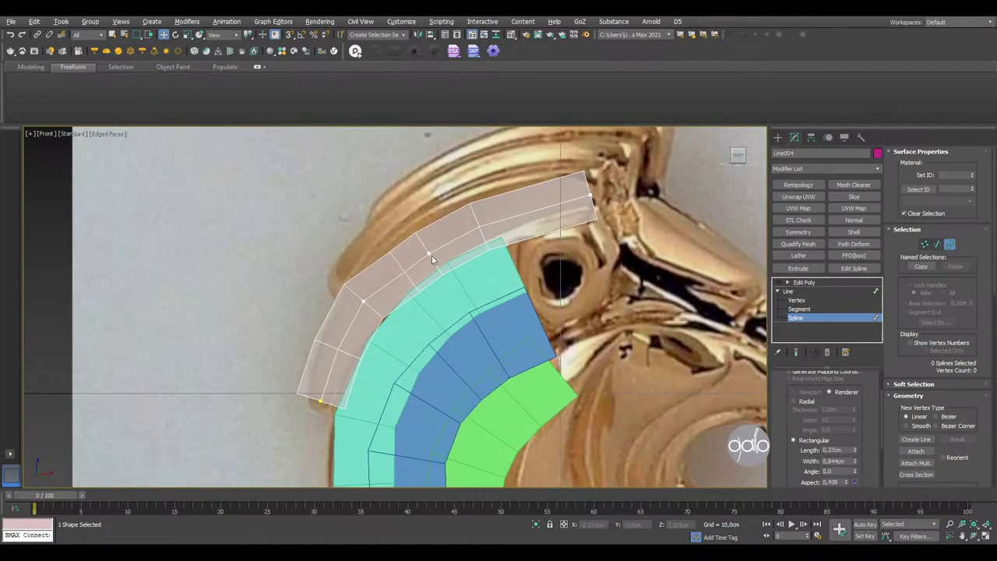
click(432, 255)
click(796, 300)
- Smooth Line004's upper curve, extend its end to the forehead, and nudge its lower end right
click(431, 247)
drag(434, 238, 456, 220)
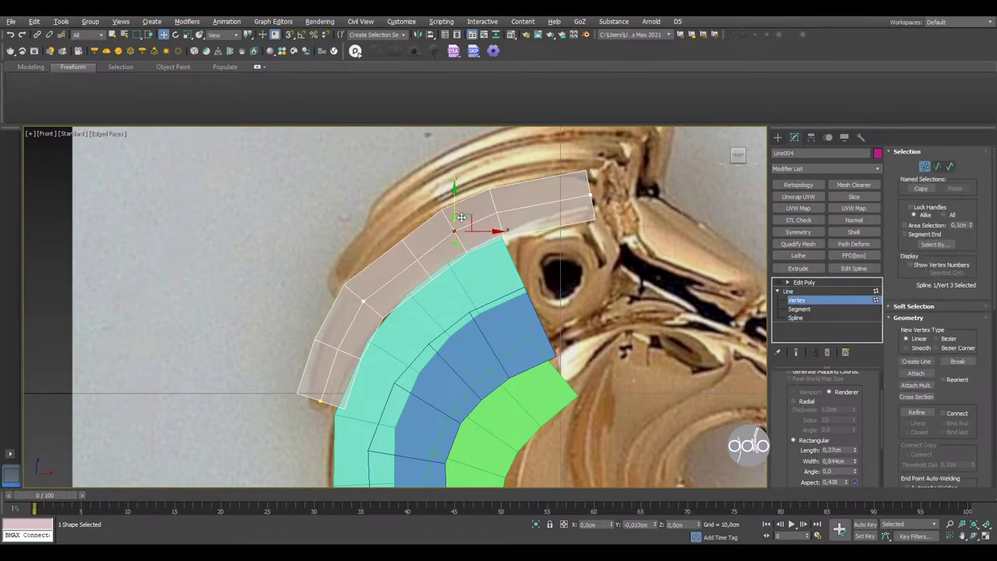
drag(461, 218, 483, 217)
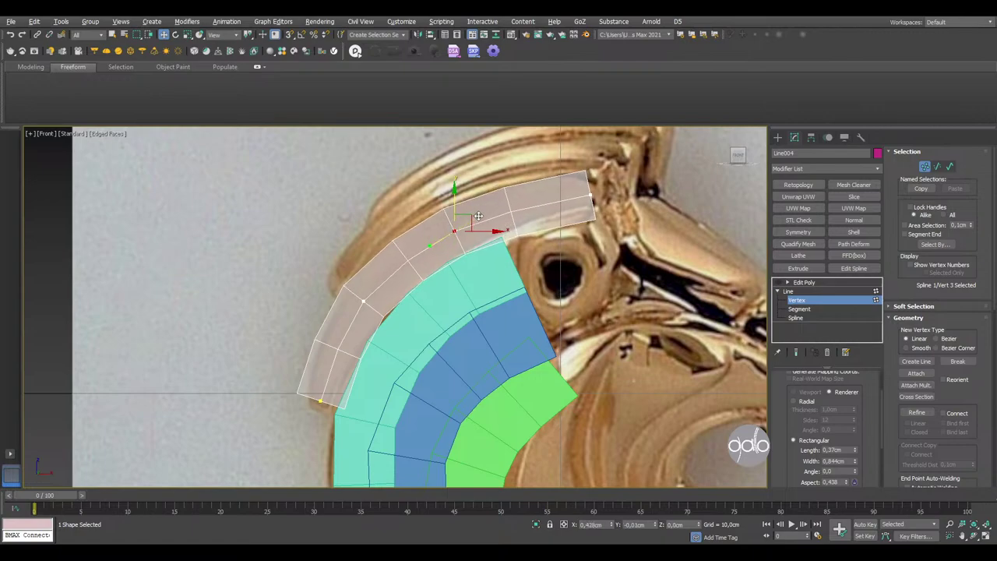
click(588, 195)
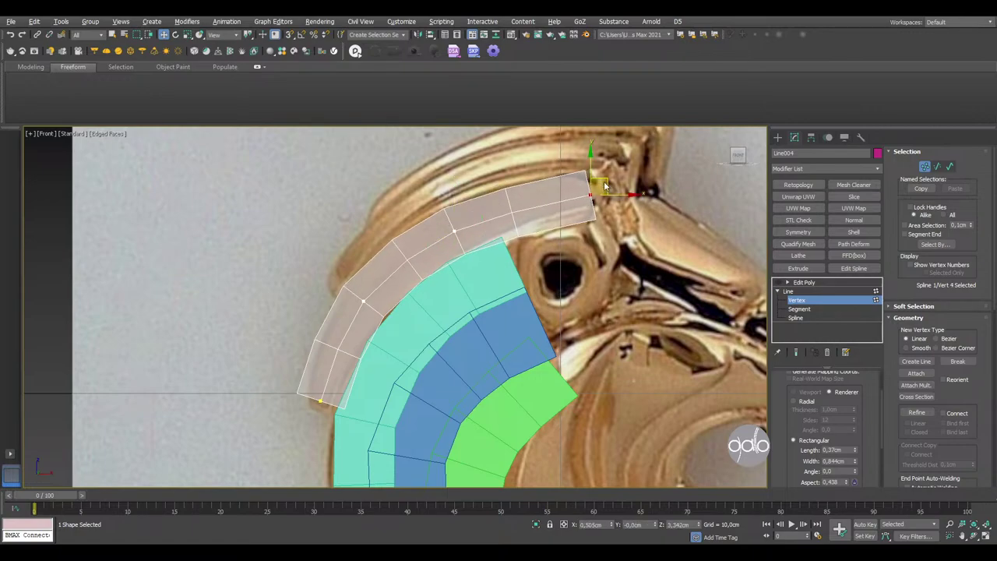
drag(604, 185, 614, 182)
drag(456, 226, 463, 225)
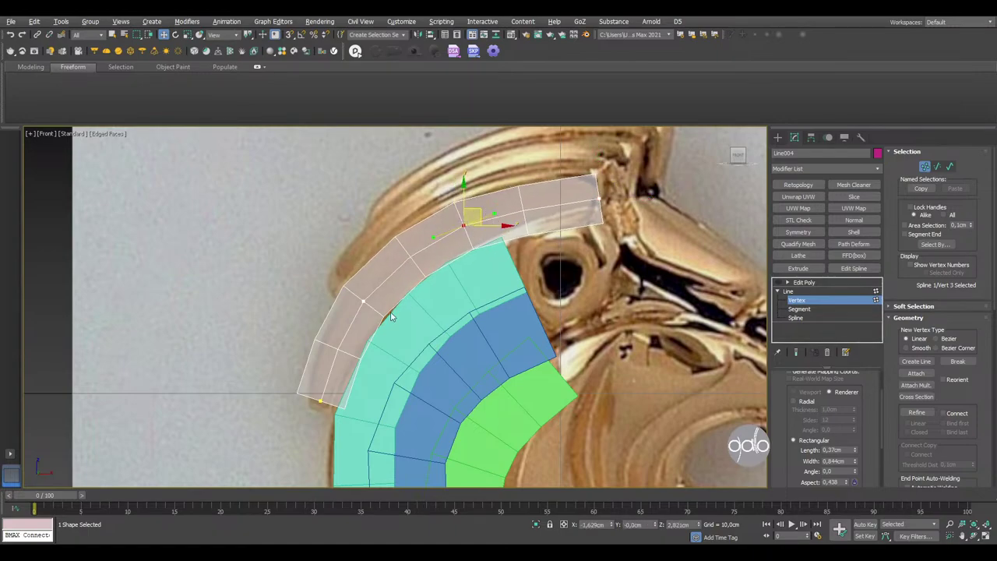
click(368, 302)
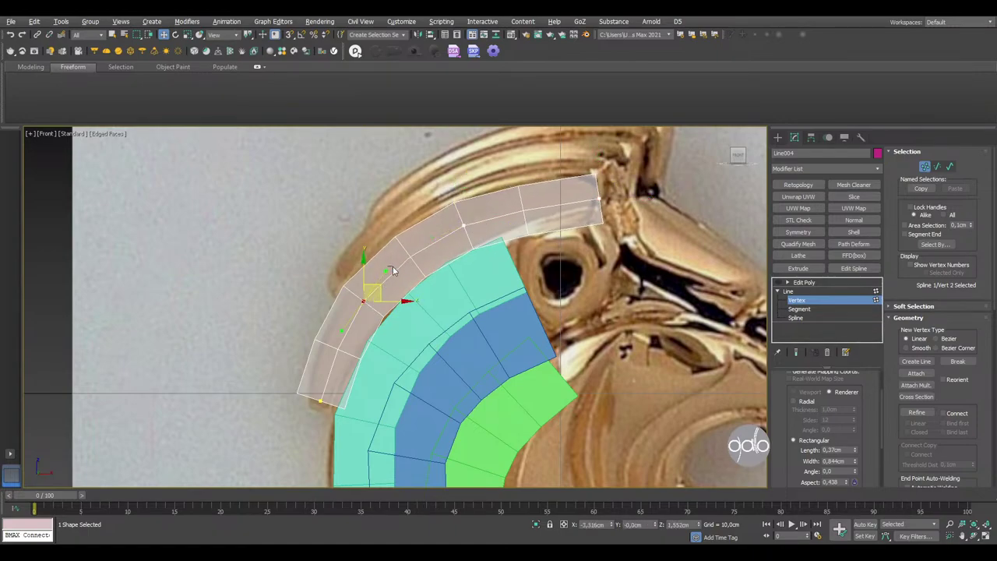
click(365, 301)
click(326, 400)
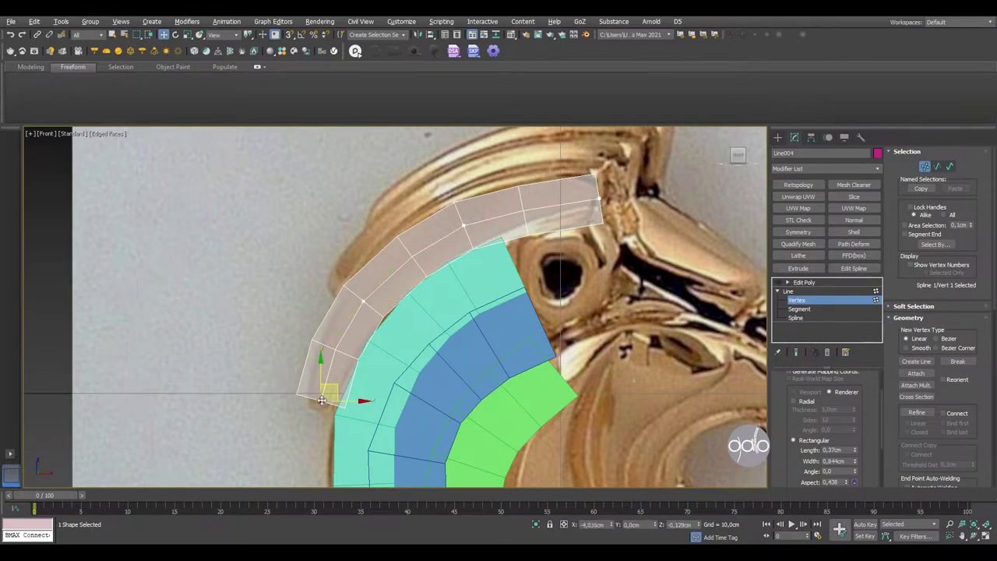
drag(326, 400, 353, 361)
- Finish the top mane strip's vertex edits and leave Vertex level
scroll(380, 328, down, 2)
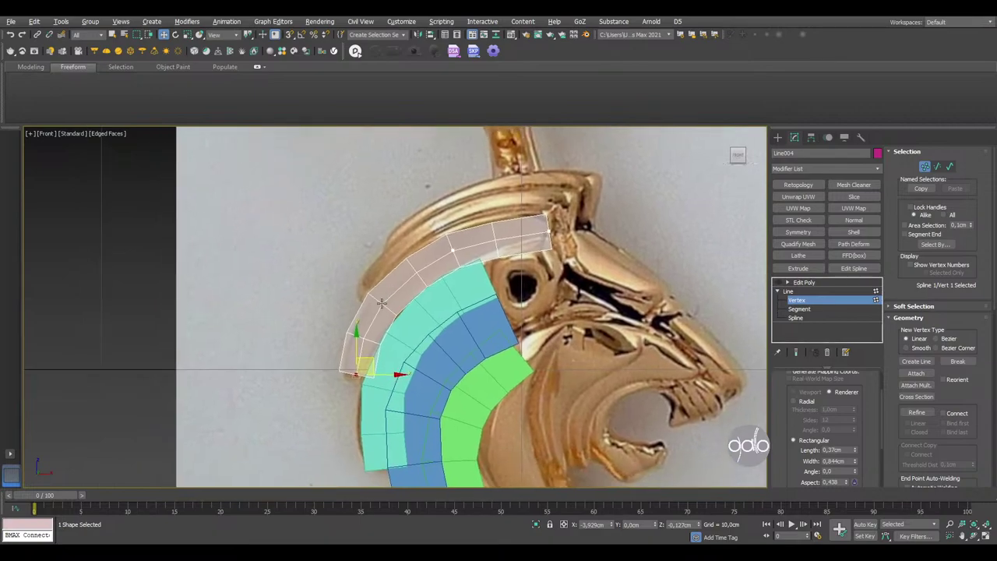
scroll(382, 304, down, 3)
scroll(480, 287, down, 2)
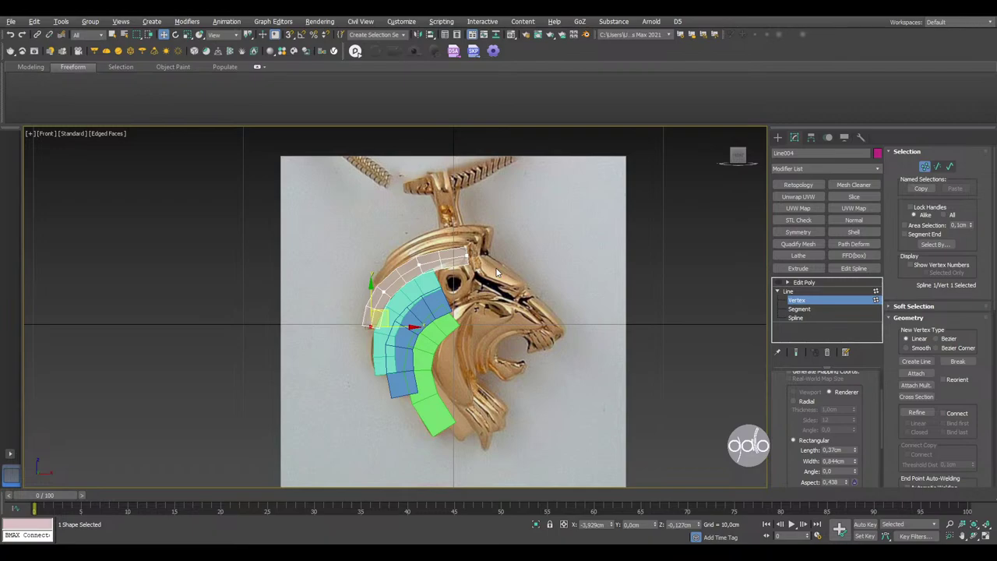
scroll(460, 288, up, 1)
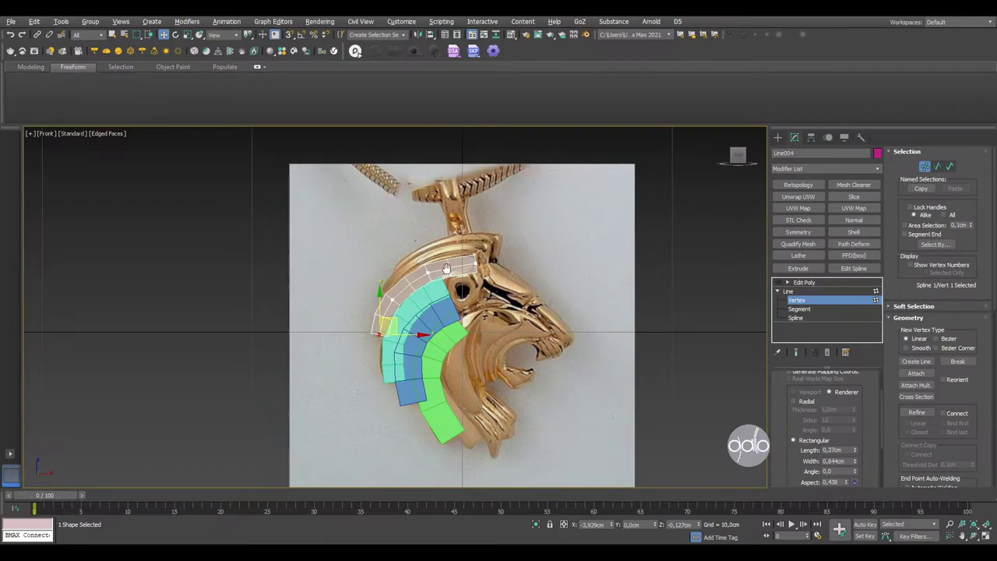
scroll(468, 280, up, 1)
scroll(483, 272, up, 1)
scroll(499, 265, up, 2)
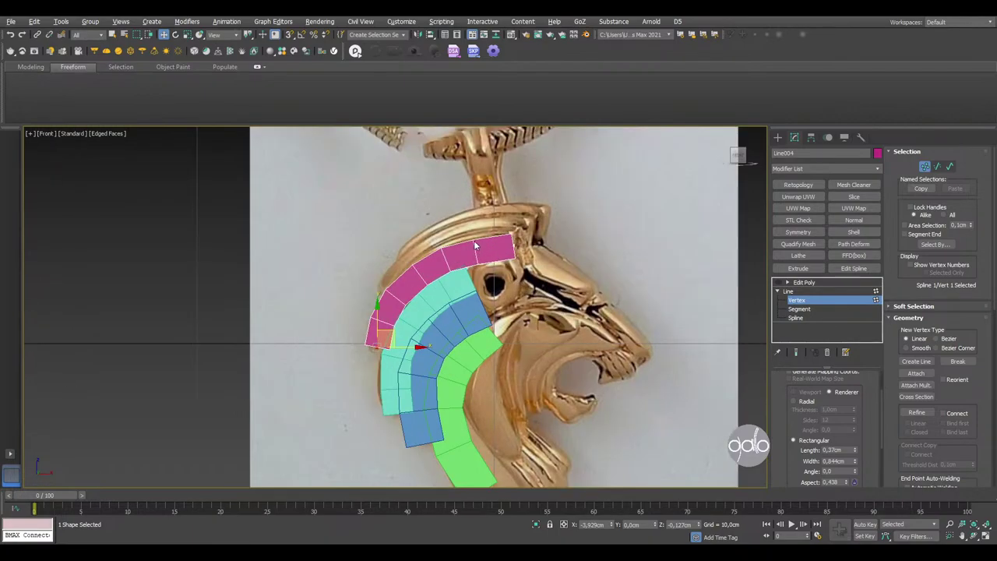
key(1)
- Maximize the Perspective view and orbit the pendant to inspect the layered mane strips
key(alt+w)
key(alt+w)
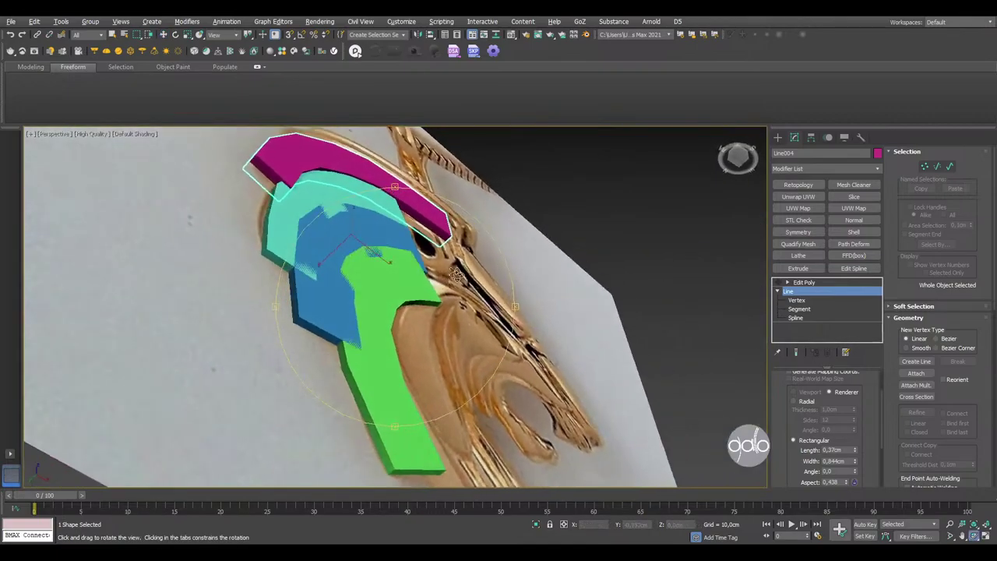
mouse_move(592, 337)
alt+middle_down()
mouse_move(444, 284)
mouse_move(414, 337)
alt+middle_up()
scroll(444, 285, down, 3)
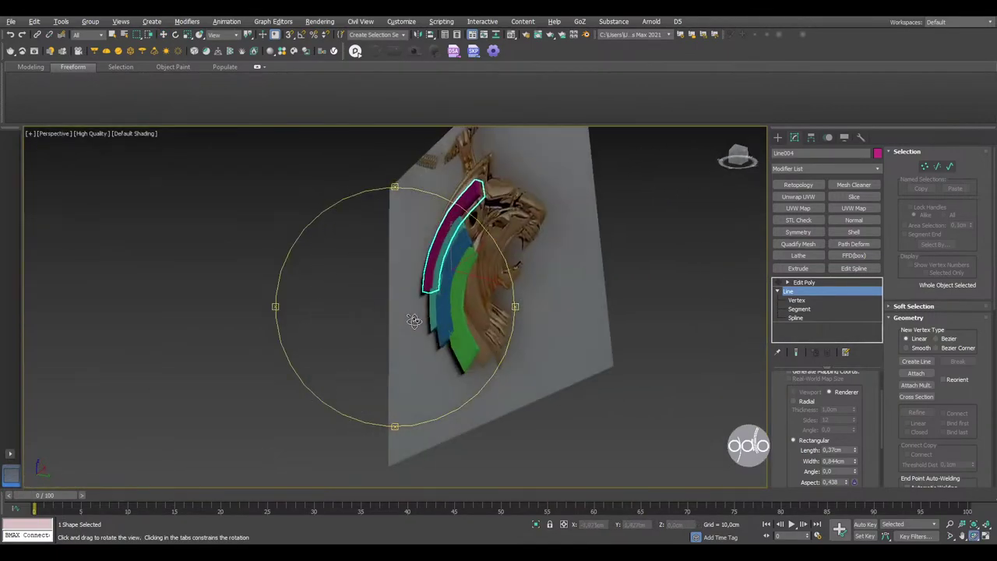
key(alt+w)
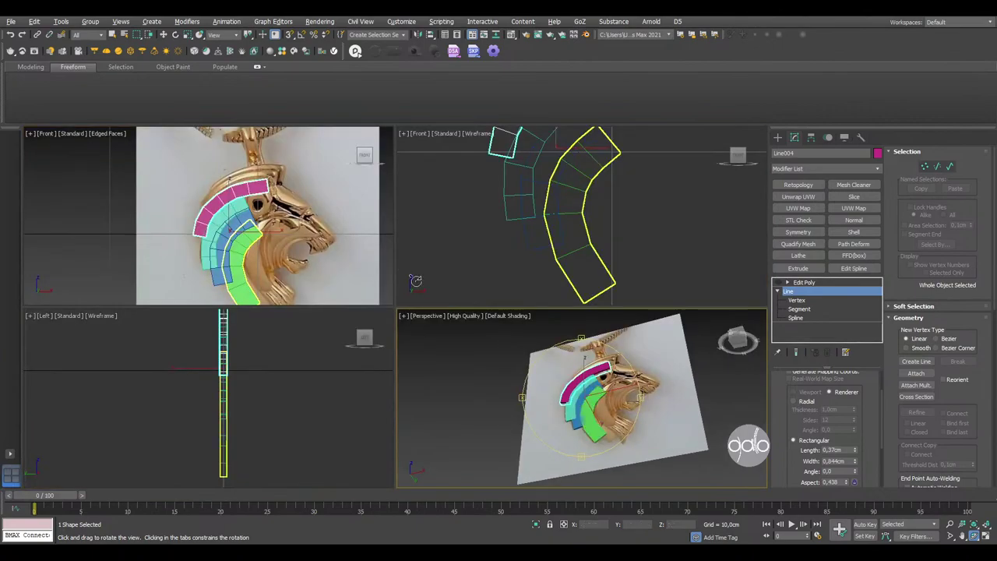
- Maximize the Front view and zoom in on the lion's eye
right_click(340, 246)
key(alt+w)
middle_drag(410, 253, 460, 253)
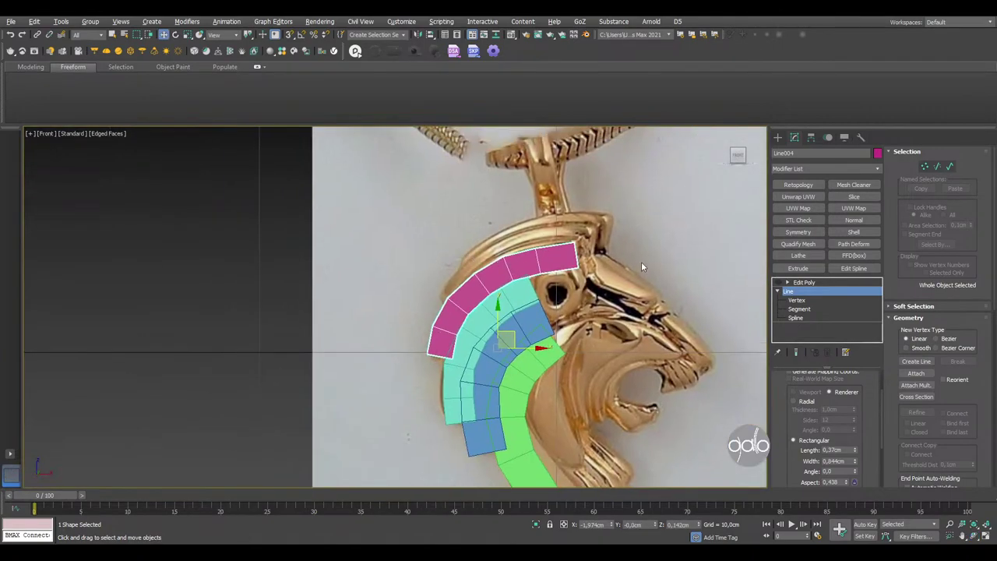
scroll(562, 249, up, 2)
scroll(561, 249, down, 3)
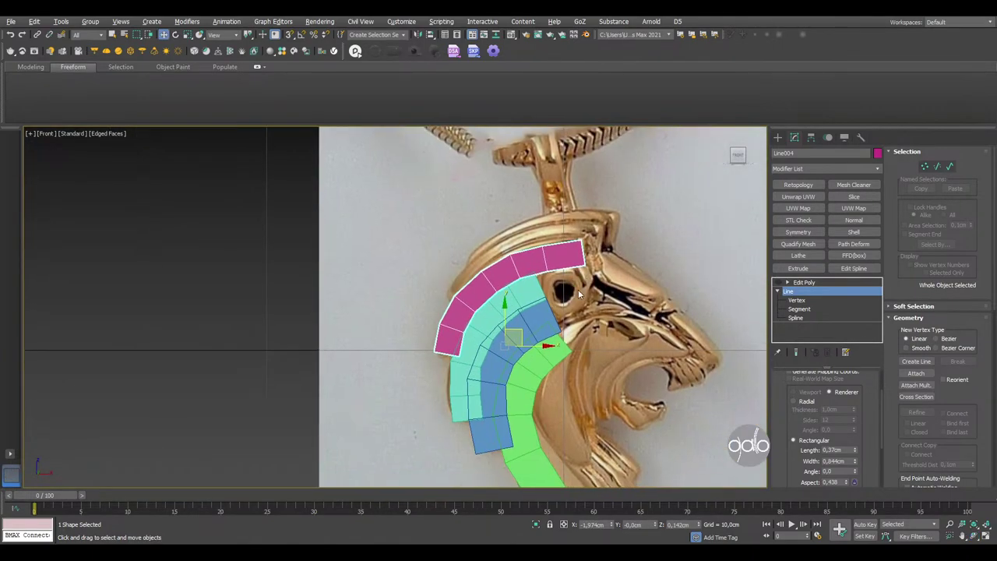
scroll(559, 281, up, 3)
middle_drag(559, 281, 538, 268)
scroll(538, 269, up, 1)
scroll(522, 267, up, 1)
scroll(519, 270, up, 1)
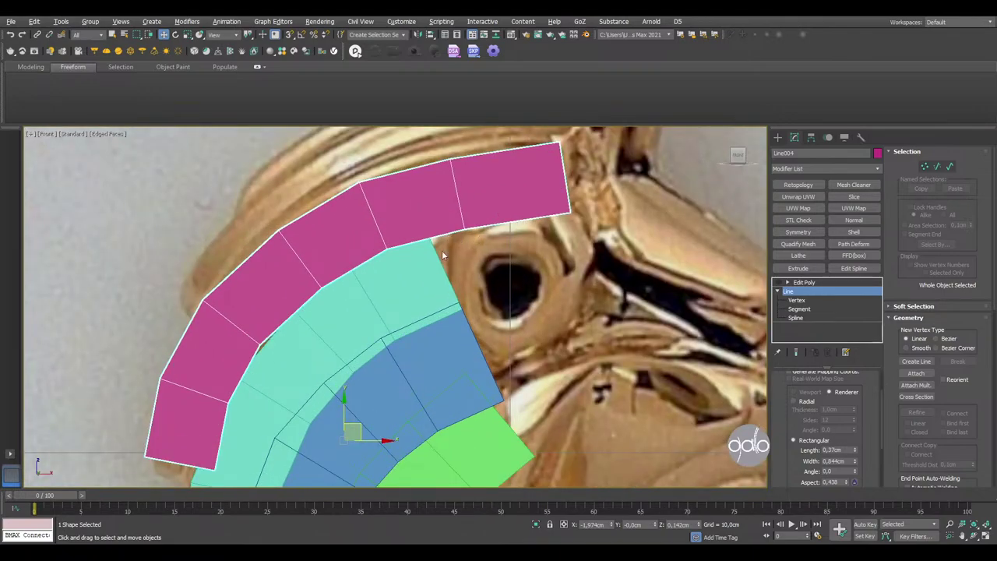
middle_drag(442, 250, 461, 254)
scroll(467, 254, up, 2)
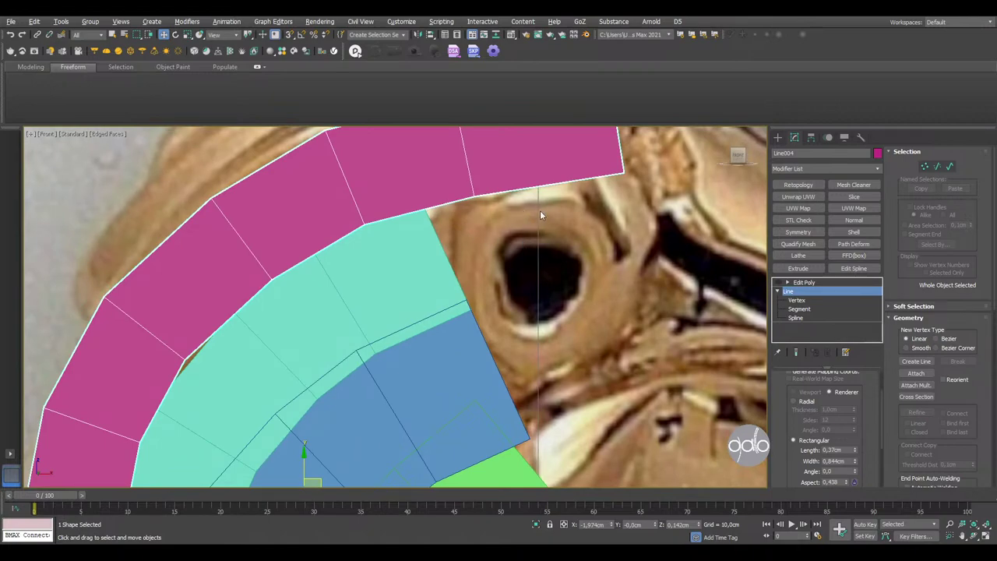
- Bring up spline creation options and cancel the Line tool
key(semicolon)
scroll(510, 278, up, 1)
middle_drag(511, 278, 497, 300)
right_click(510, 290)
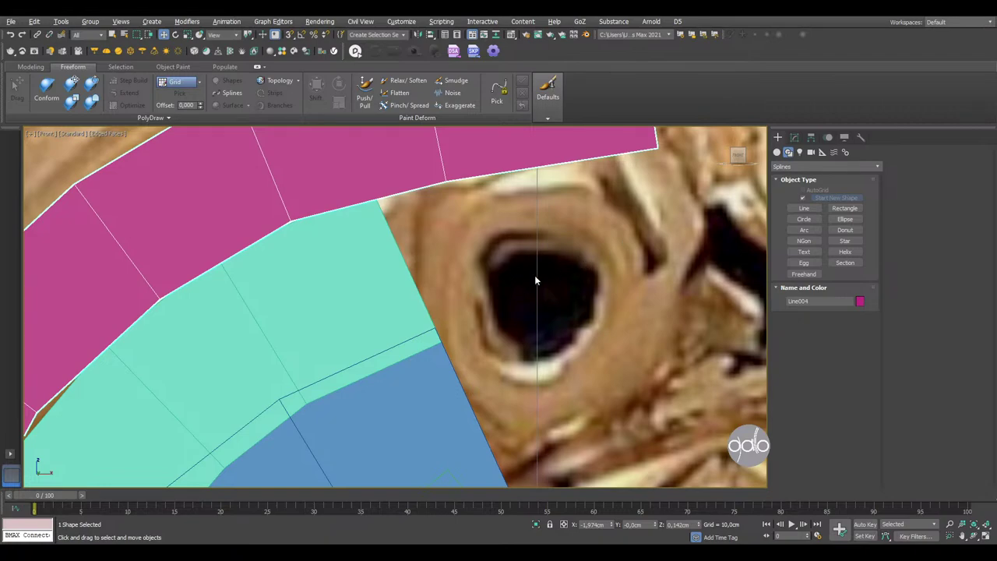
- Draw a circle centered on the lion's eye and turn off its Enable In Viewport rendering
key(c)
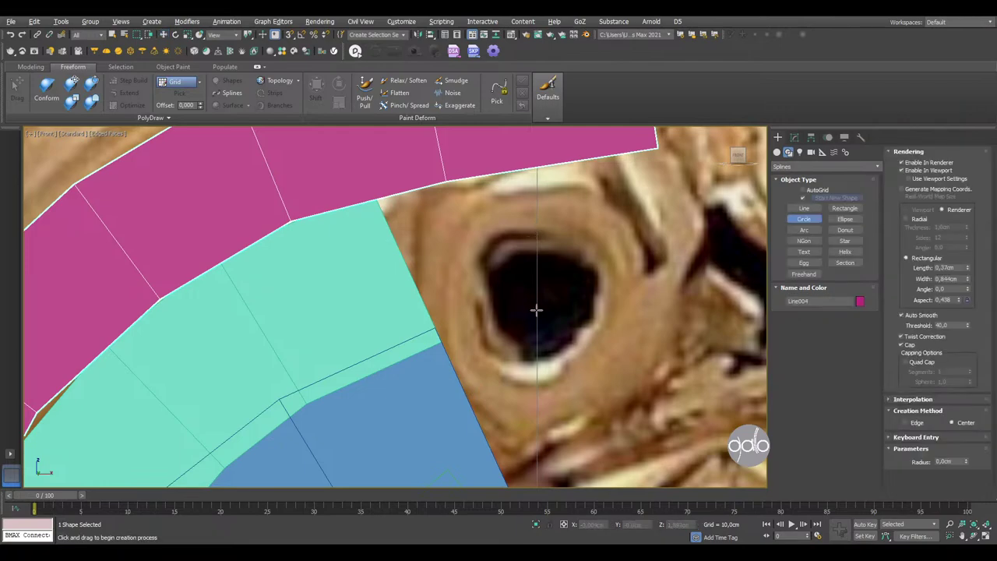
drag(536, 298, 627, 299)
right_click(536, 294)
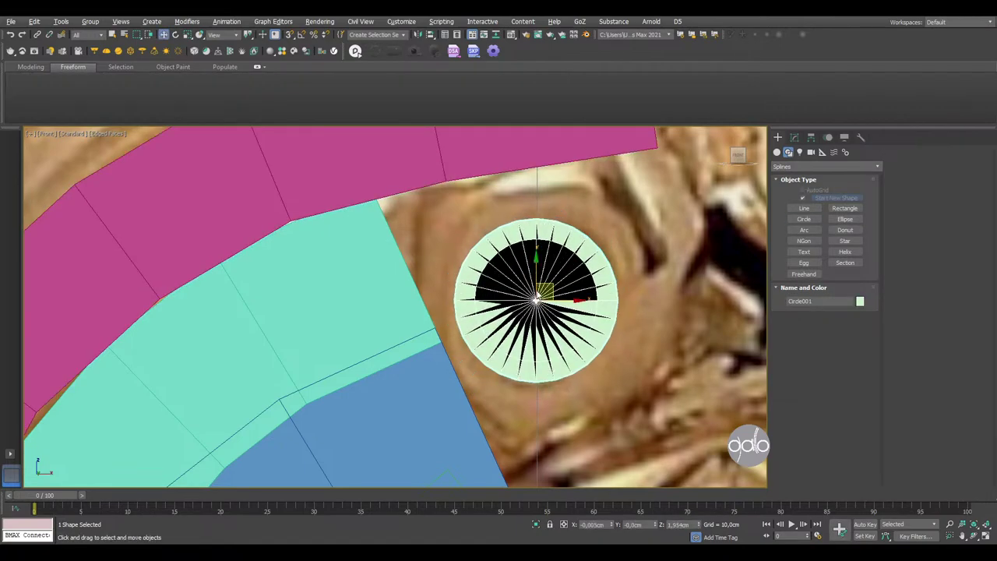
click(795, 137)
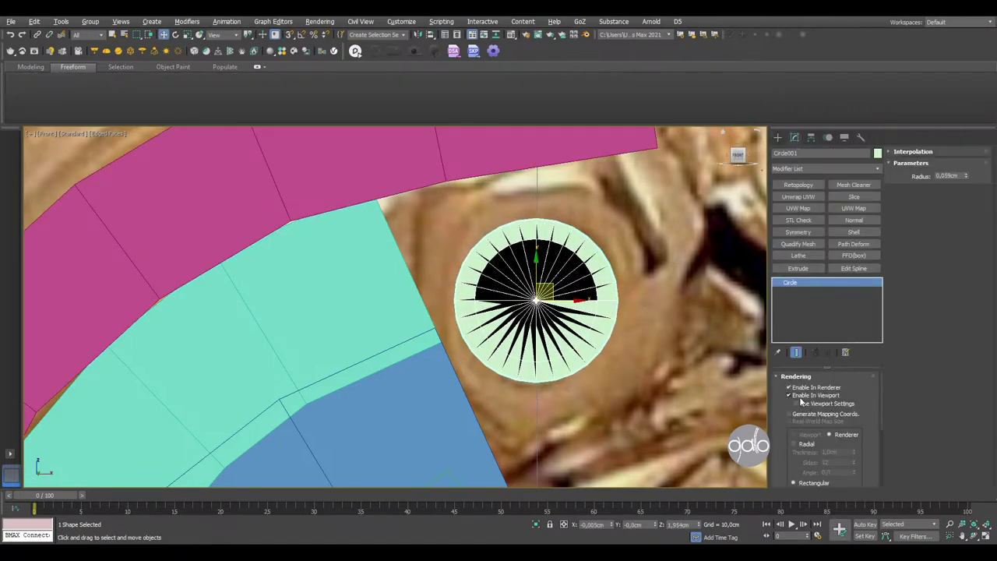
scroll(802, 420, down, 2)
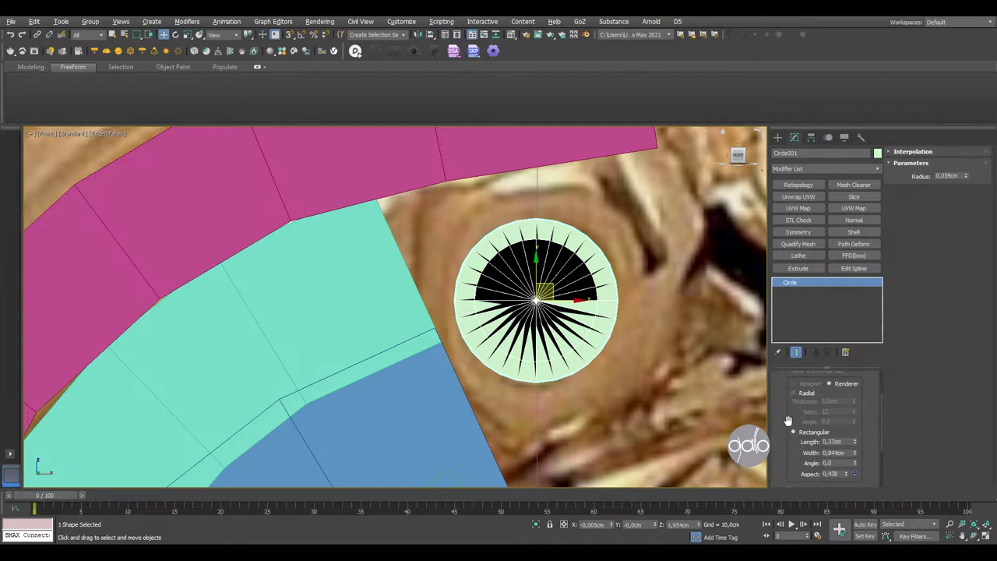
scroll(783, 378, up, 2)
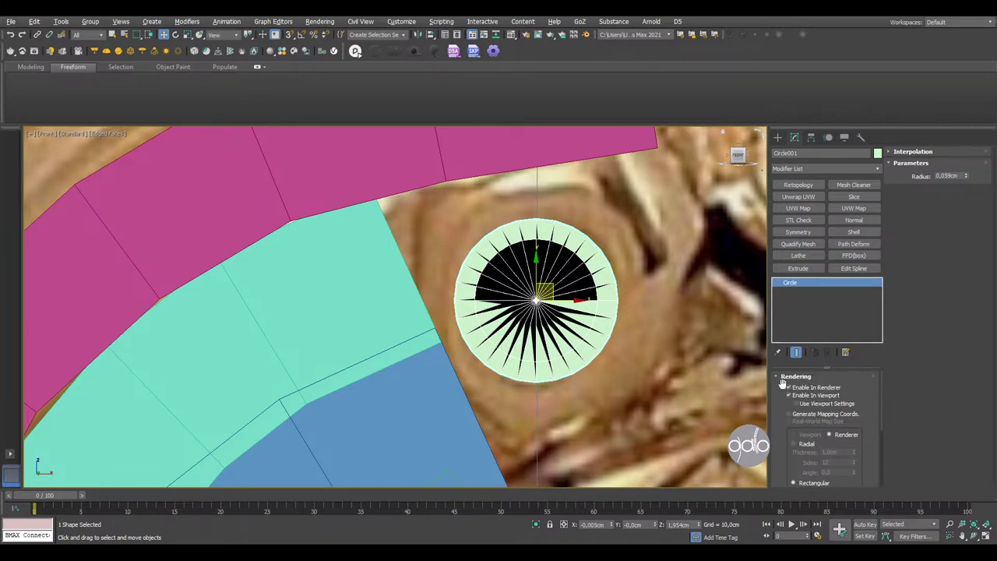
click(788, 395)
- Scale the circle up to fill the eye socket
middle_drag(608, 348, 618, 355)
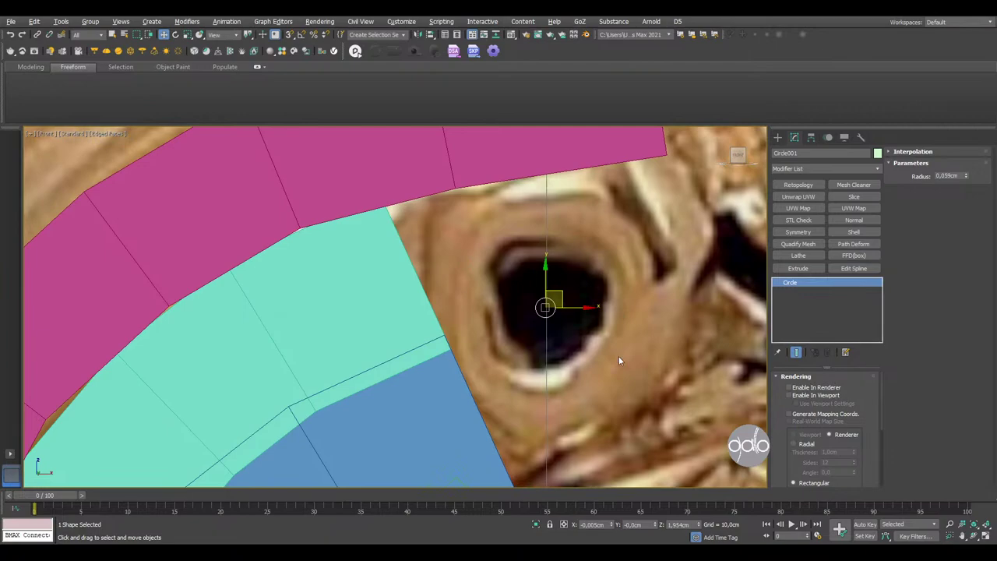
key(F3)
key(F3)
key(F3)
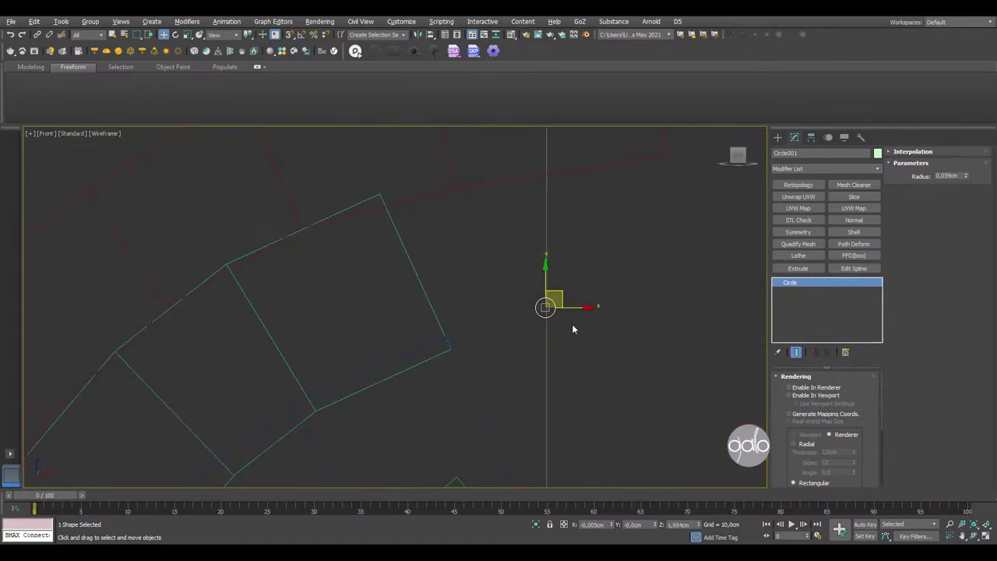
key(r)
key(F3)
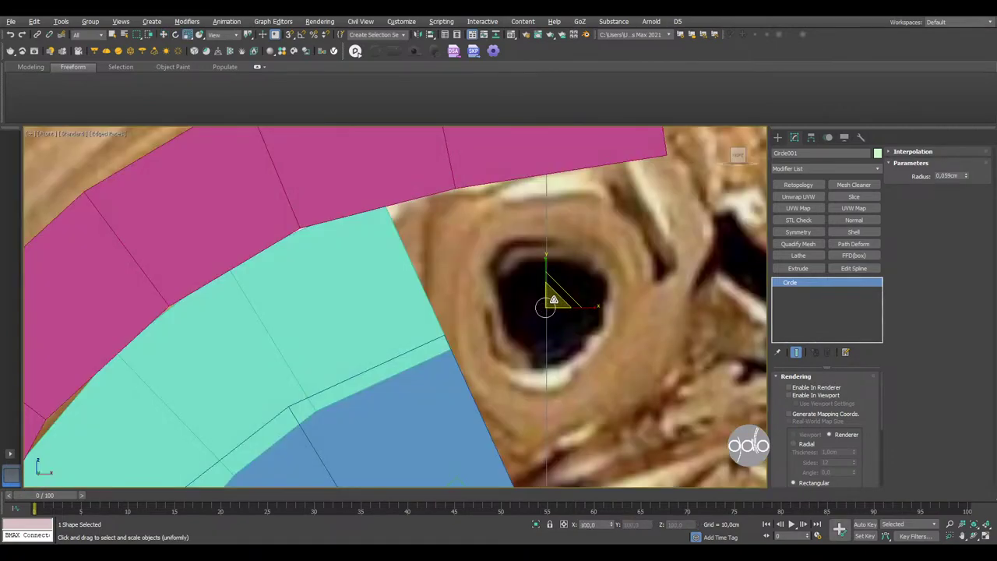
drag(553, 301, 565, 257)
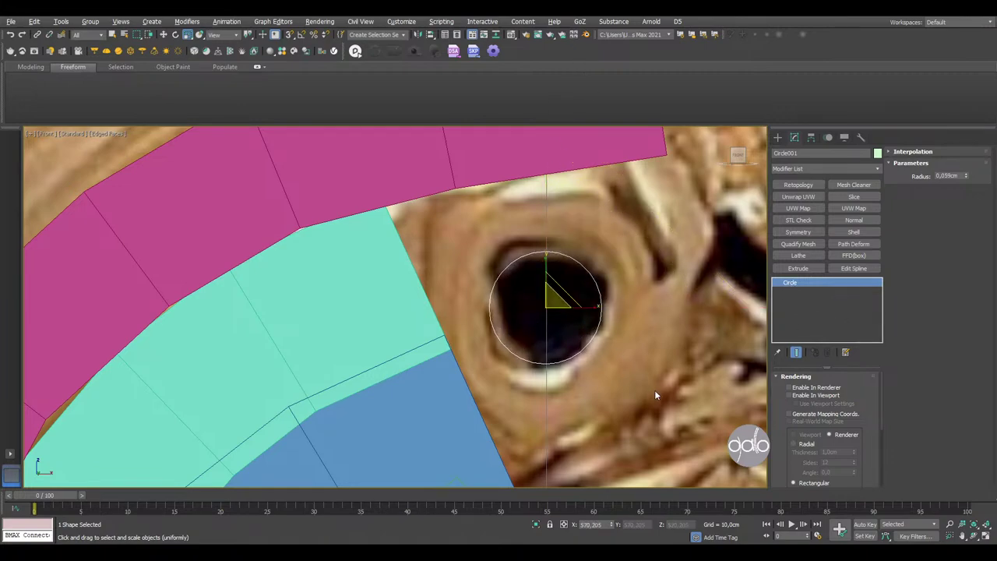
- Convert the circle to an Editable Spline and enter Vertex level
right_click(723, 398)
click(718, 394)
click(776, 282)
click(796, 291)
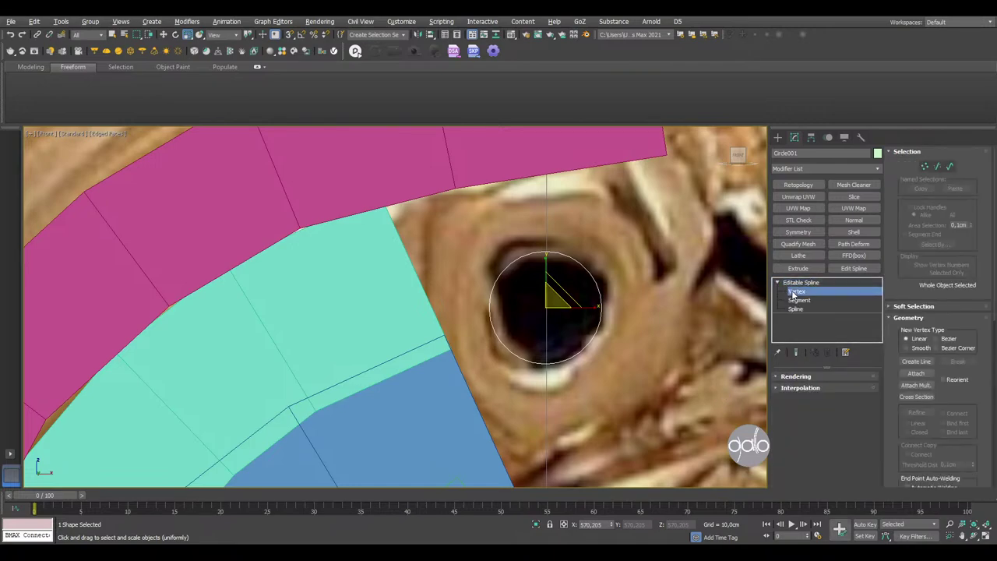
- Uncheck Adaptive interpolation and set Steps to 1, making the circle an octagon
click(795, 388)
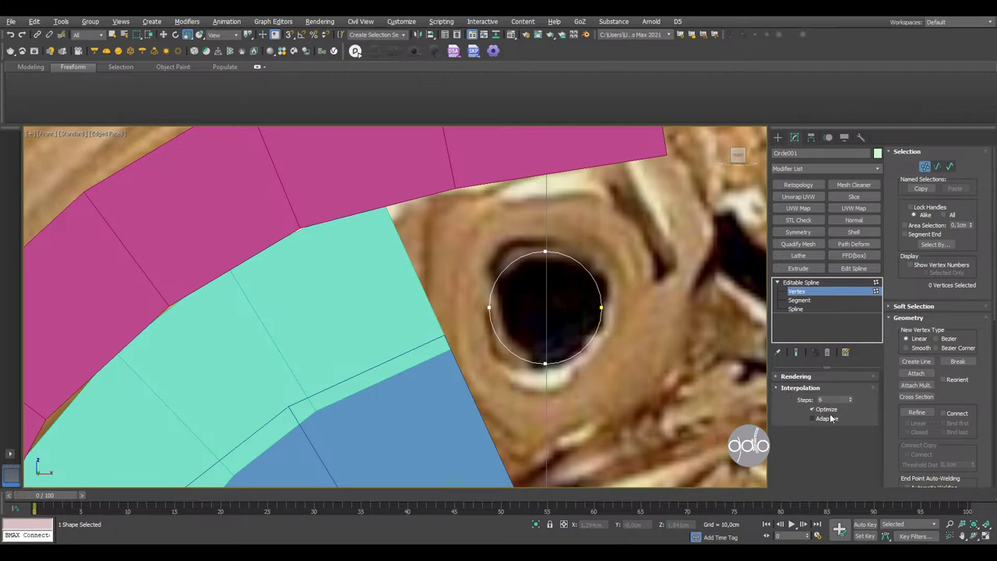
click(820, 420)
click(813, 418)
drag(850, 404, 851, 405)
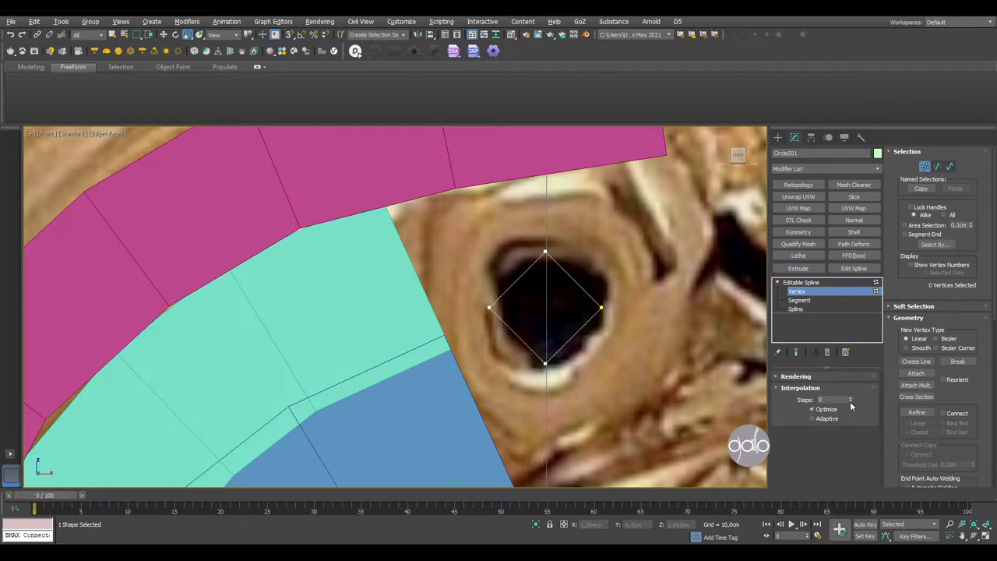
click(850, 397)
scroll(547, 296, up, 3)
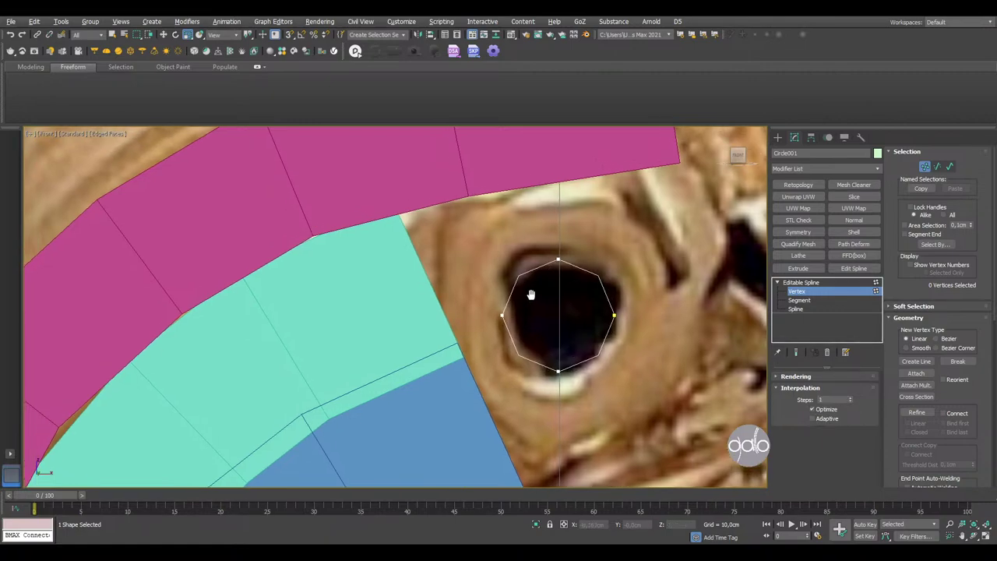
scroll(544, 299, down, 2)
scroll(543, 302, down, 1)
scroll(547, 282, down, 2)
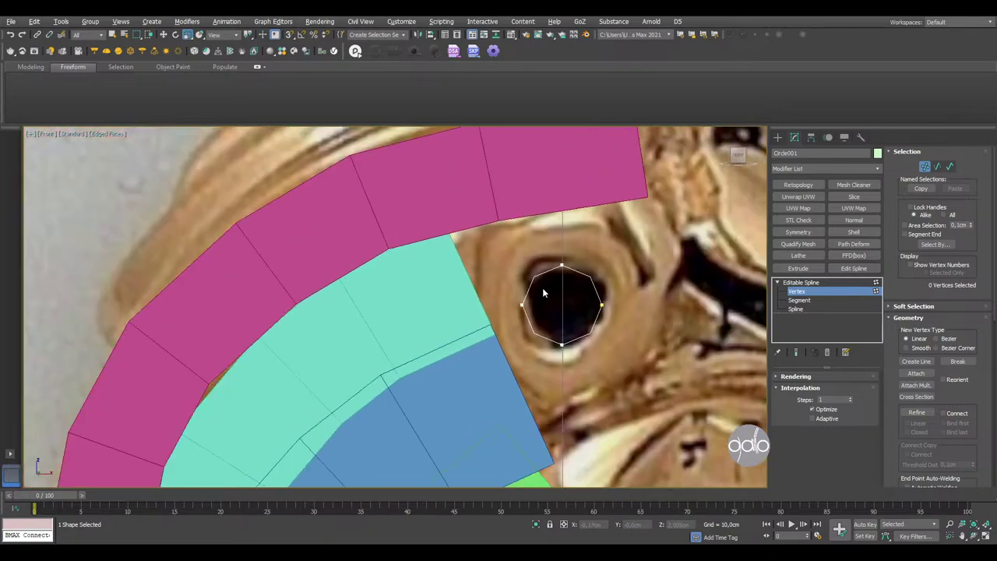
scroll(530, 290, down, 1)
scroll(530, 288, up, 2)
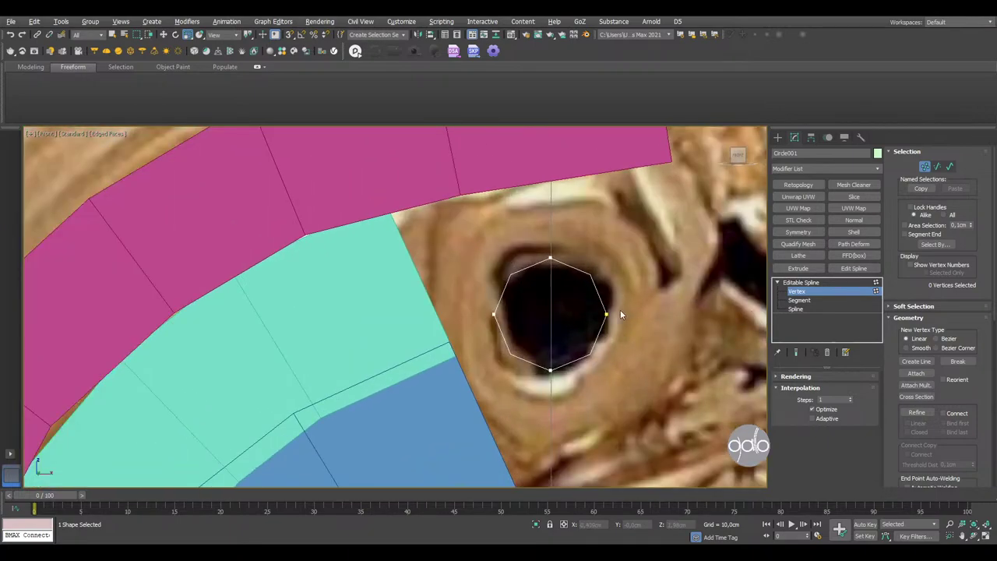
- Switch Circle001 to Spline level and select the octagon spline
key(1)
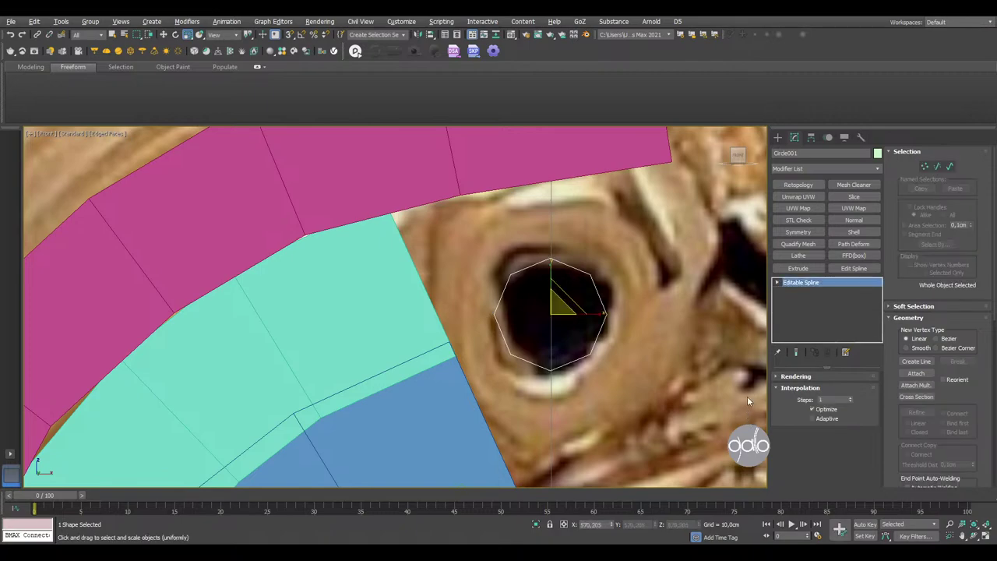
click(776, 283)
click(795, 300)
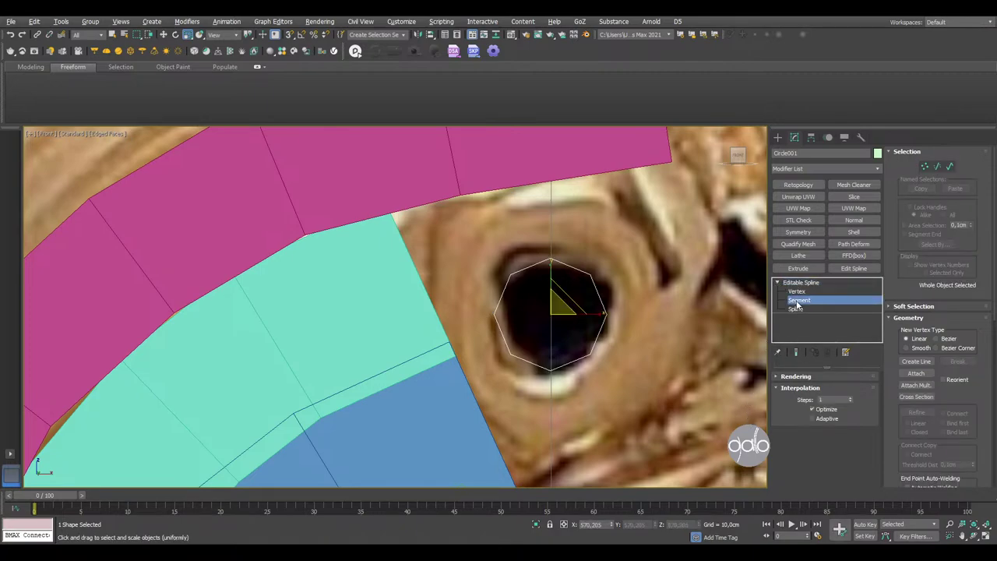
click(794, 308)
click(597, 288)
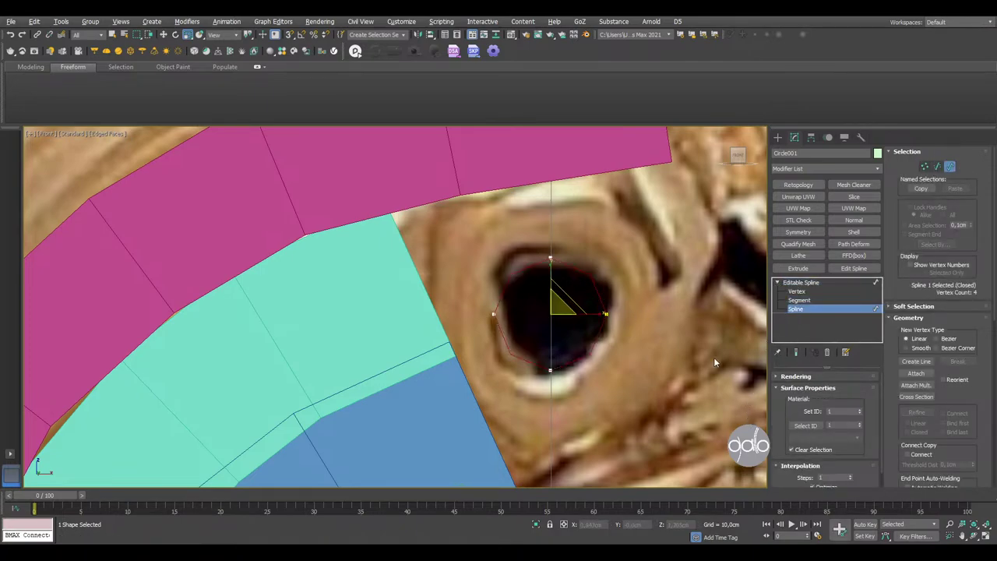
scroll(899, 428, down, 2)
scroll(900, 428, down, 2)
scroll(899, 426, down, 3)
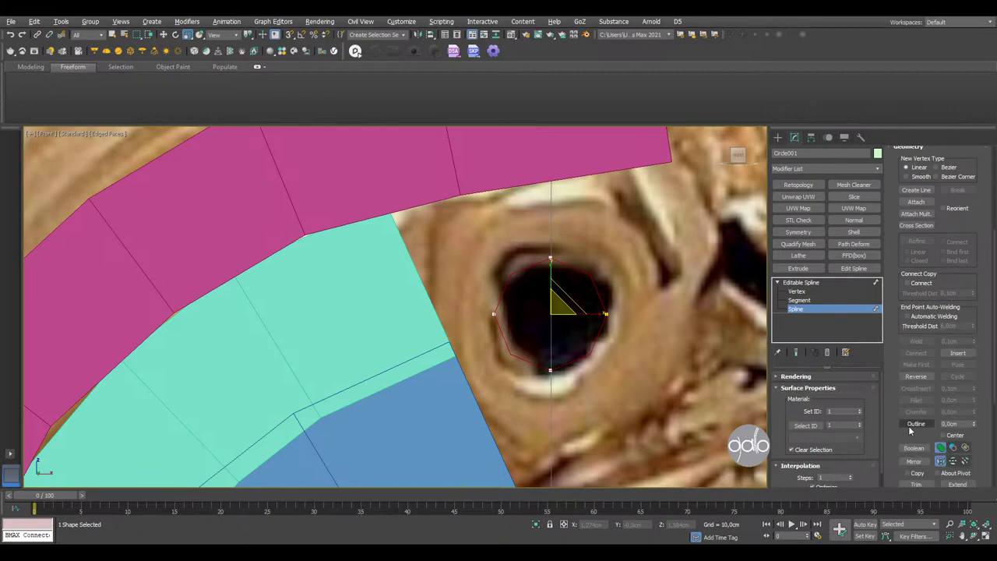
- Outline the octagon to offset a larger ring copy around it
click(913, 424)
drag(594, 282, 592, 290)
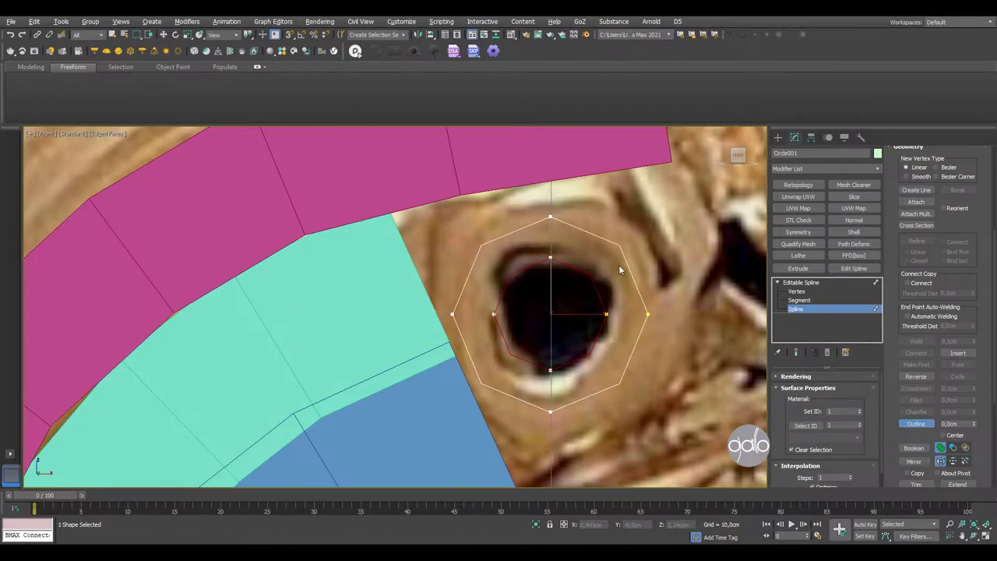
drag(623, 261, 621, 270)
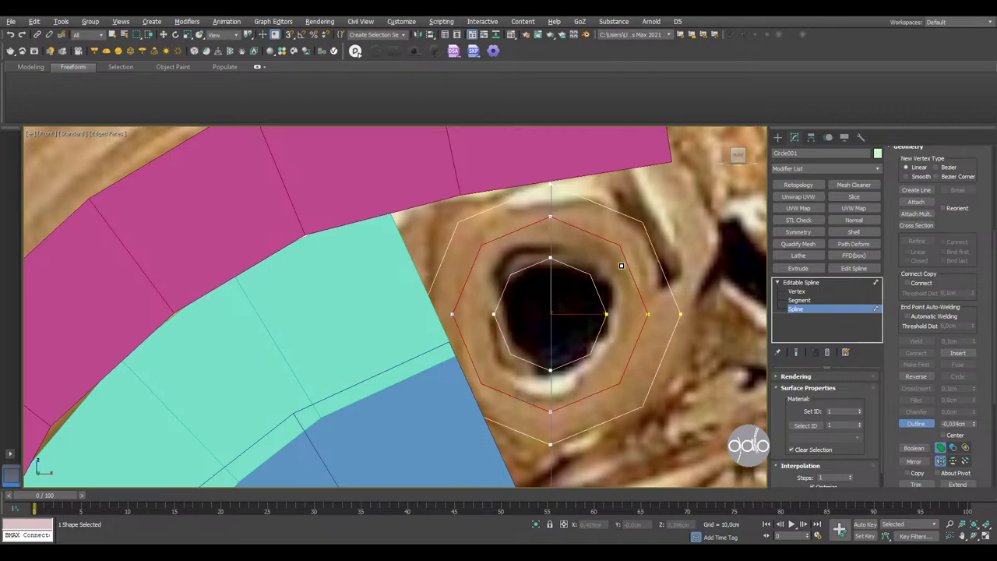
scroll(621, 270, down, 5)
scroll(621, 270, down, 1)
- Inspect the outlined eye in Perspective, then return to a maximized Front view
key(alt+w)
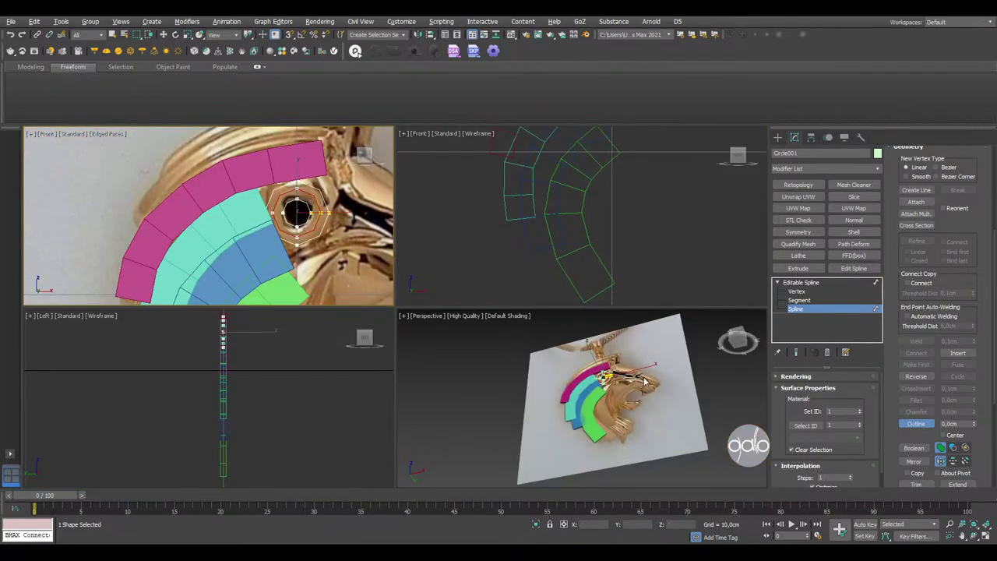
click(624, 385)
key(z)
scroll(620, 366, up, 2)
scroll(619, 359, down, 2)
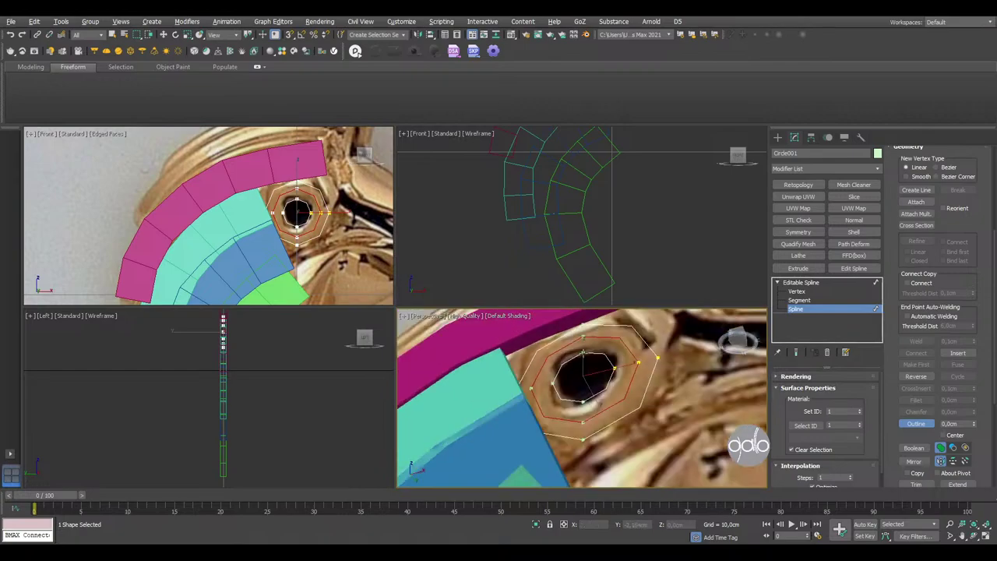
scroll(620, 357, down, 1)
click(665, 338)
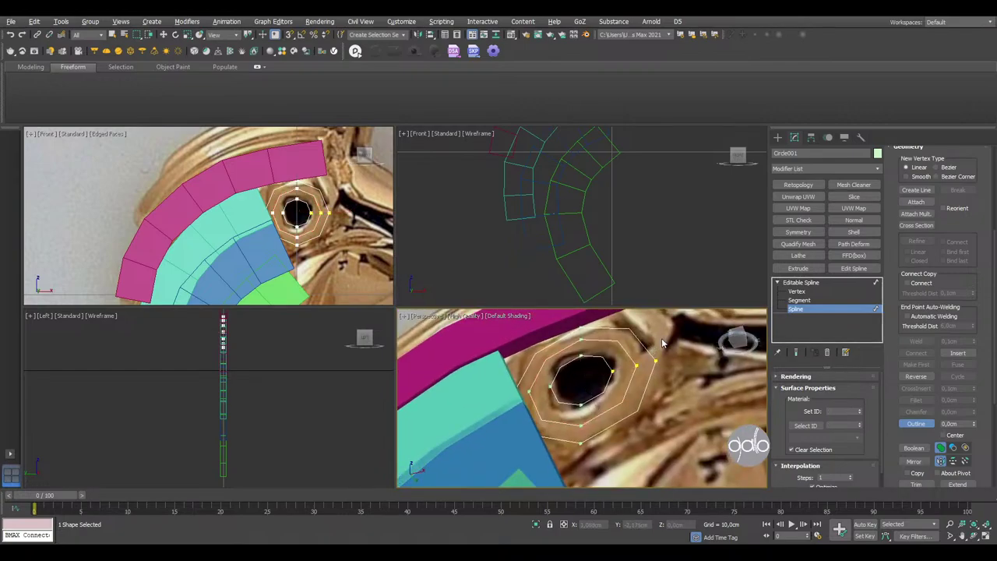
key(alt+w)
scroll(585, 312, up, 2)
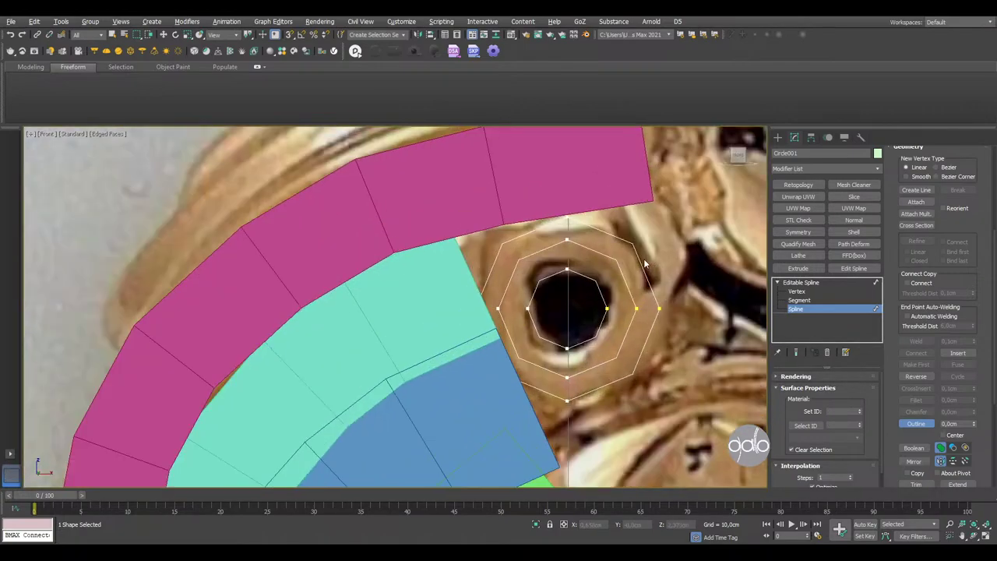
scroll(658, 269, up, 1)
scroll(663, 265, up, 1)
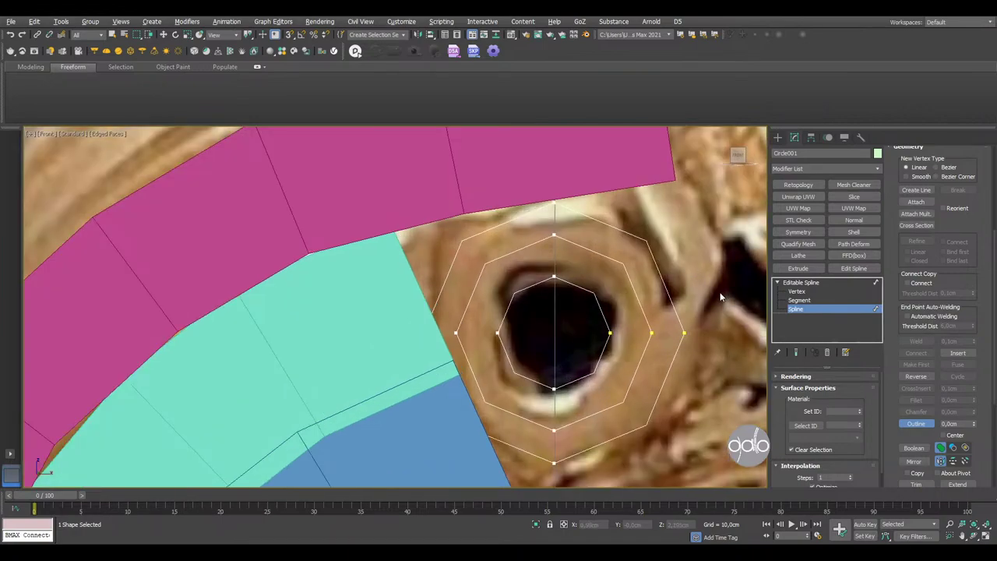
- Delete the middle octagon outline, exit Spline level and reselect Circle001
click(816, 301)
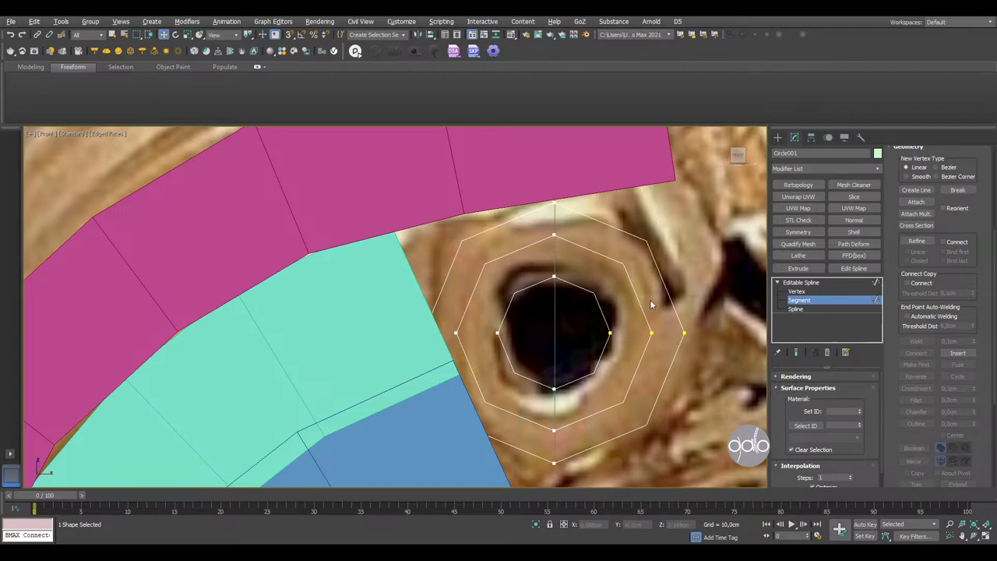
click(795, 309)
click(637, 298)
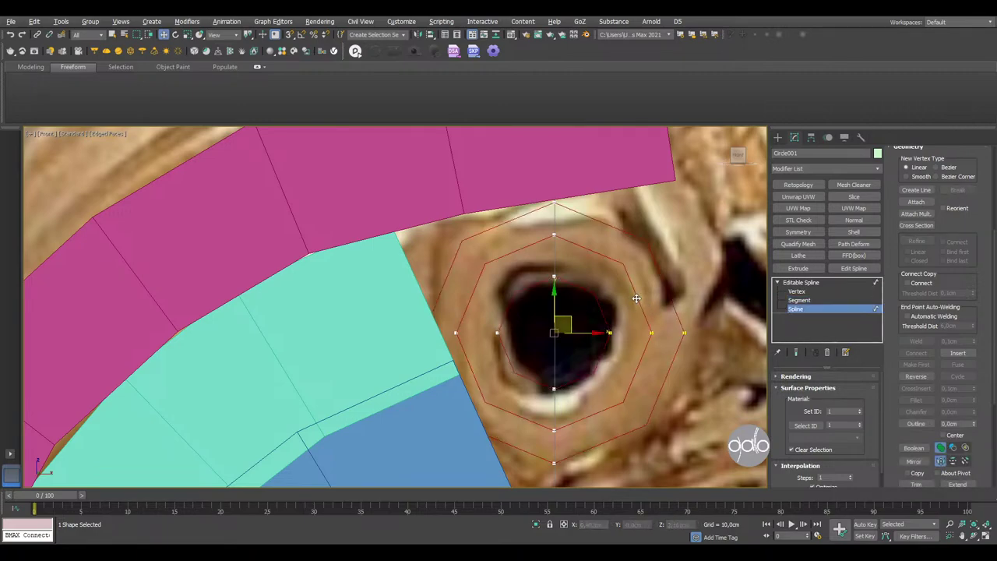
click(637, 298)
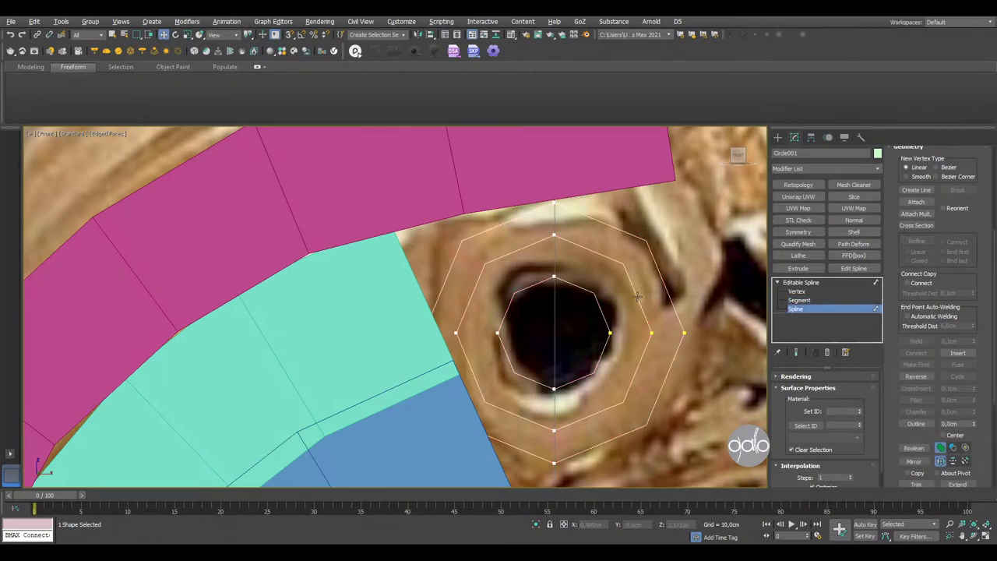
key(Delete)
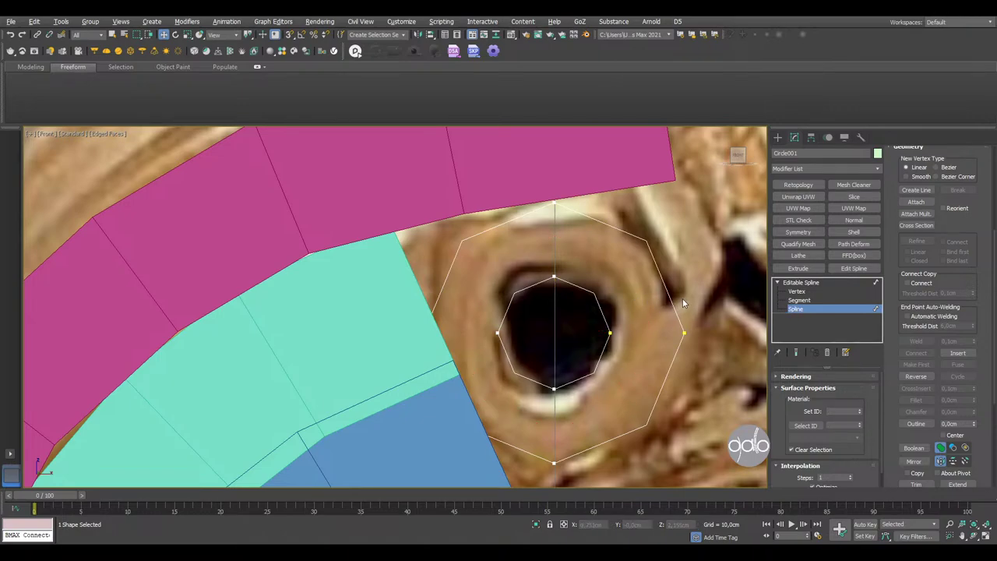
click(801, 282)
click(693, 284)
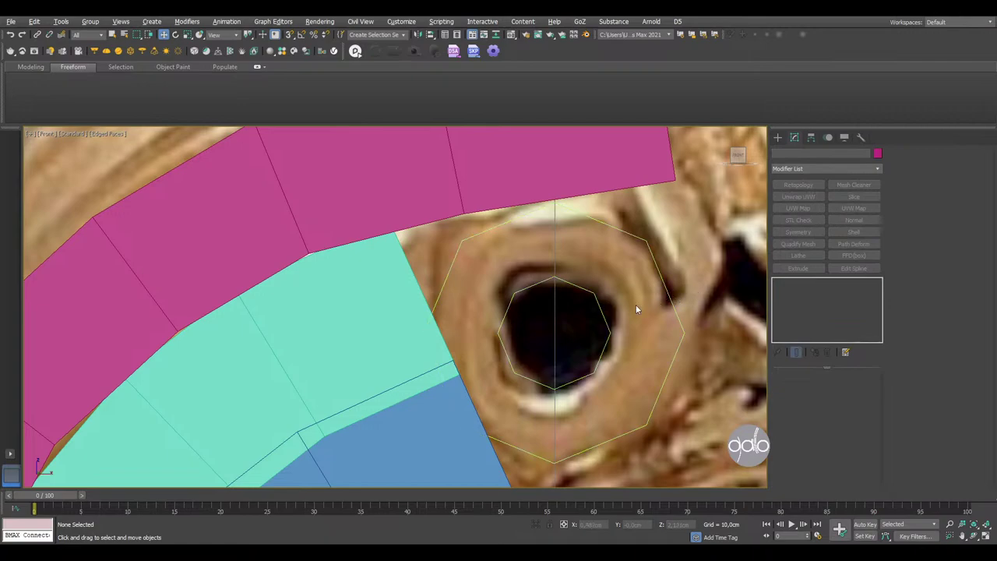
click(599, 306)
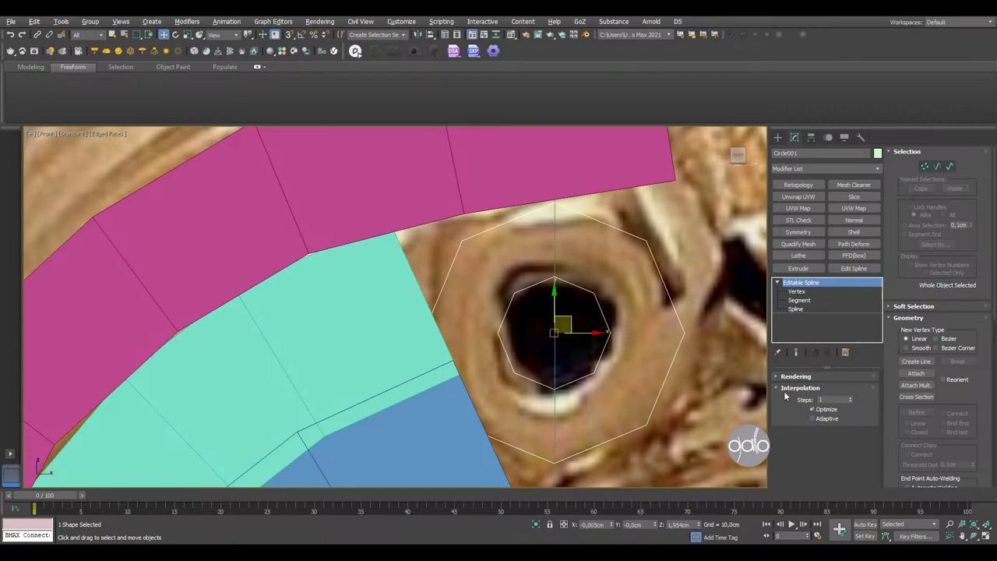
- Convert Circle001 to Editable Poly and cut edges from inner to outer corners
key(ctrl+p)
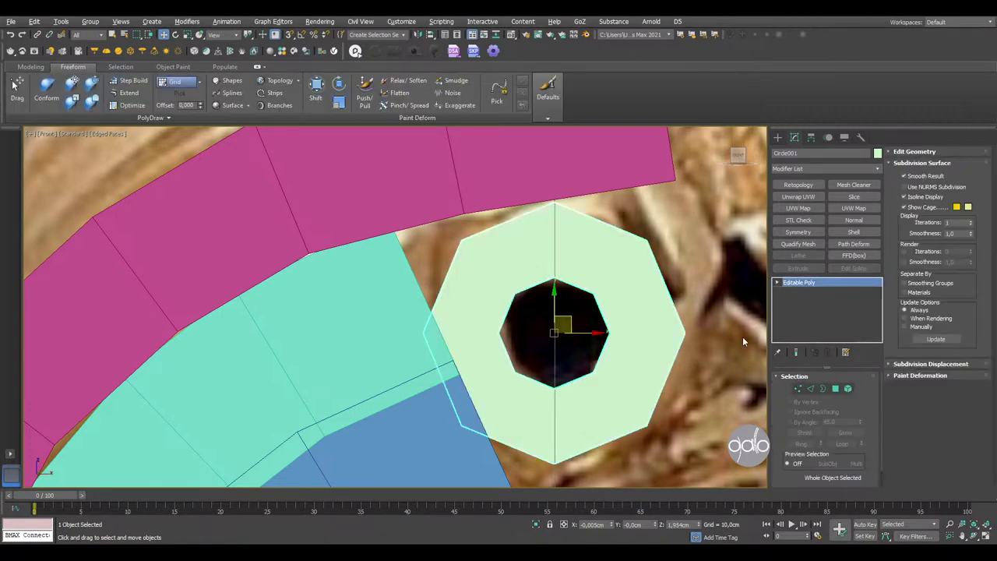
key(alt+c)
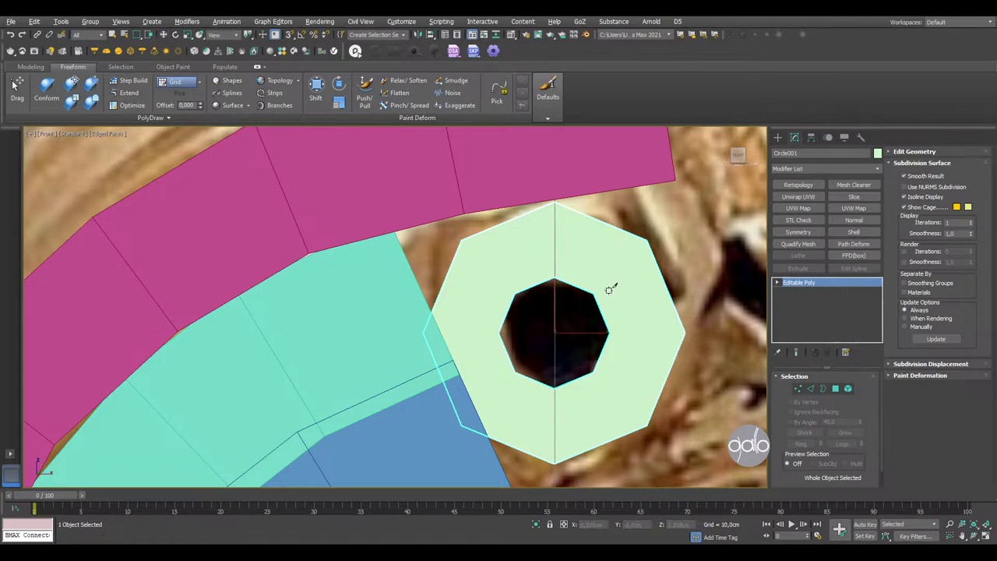
click(597, 295)
click(612, 331)
click(555, 387)
click(554, 466)
key(w)
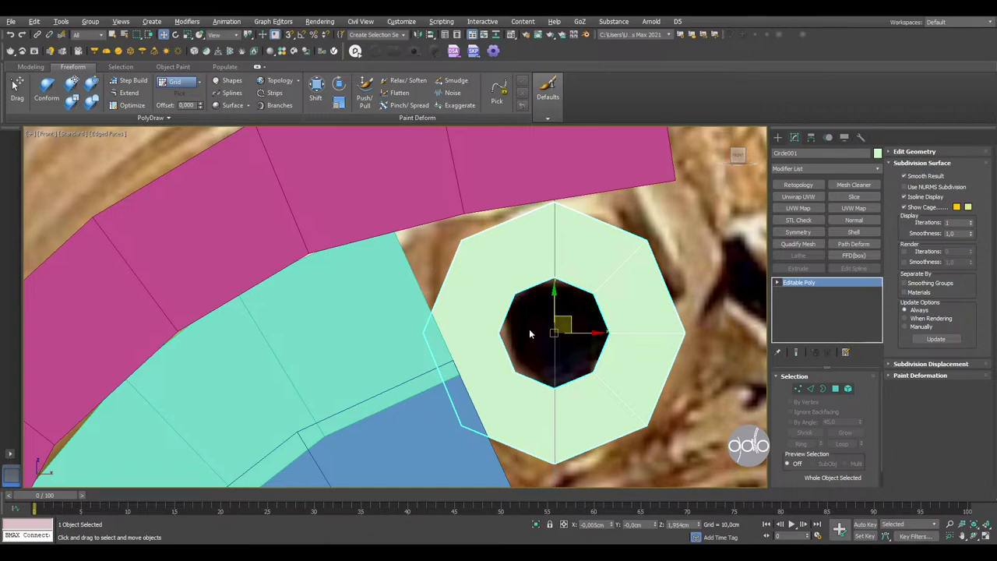
- Isolate the ring and cut more inner-to-outer corner edges on its left side
key(alt+q)
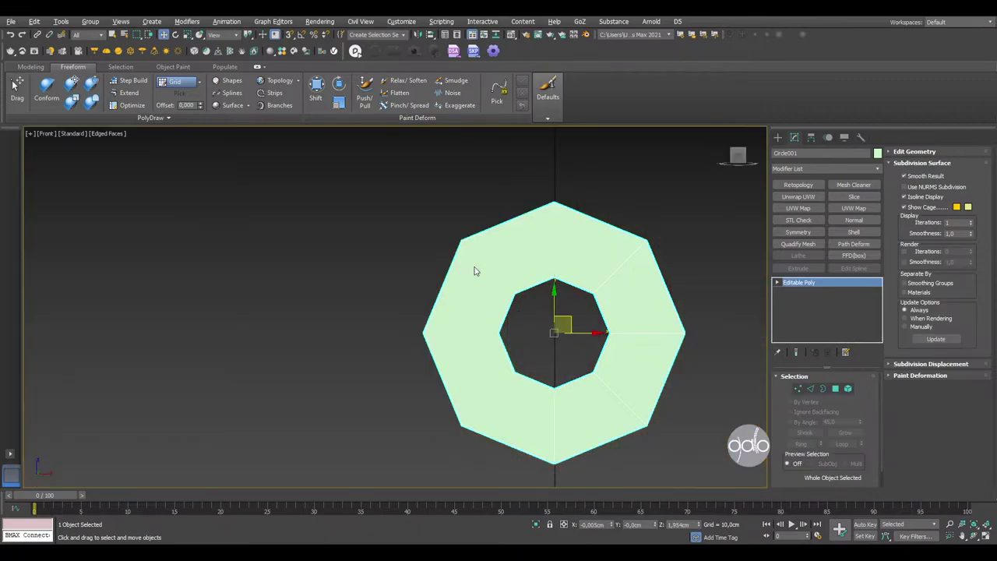
key(alt+c)
click(513, 372)
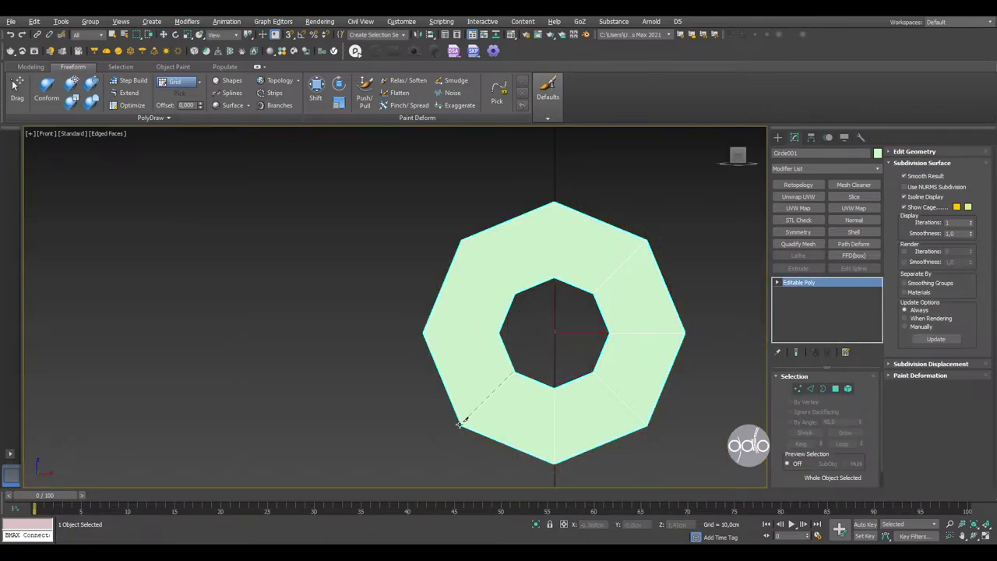
click(500, 333)
click(461, 239)
right_click(463, 240)
key(w)
- Turn on Edged Faces in Perspective, unhide the other pieces, and enter Polygon level
key(alt+w)
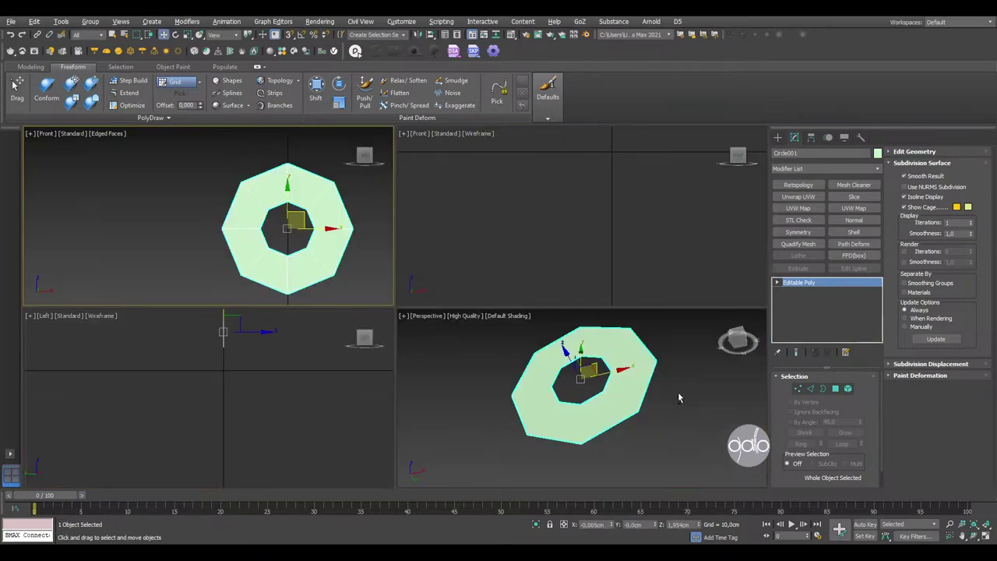
scroll(678, 393, up, 2)
key(F4)
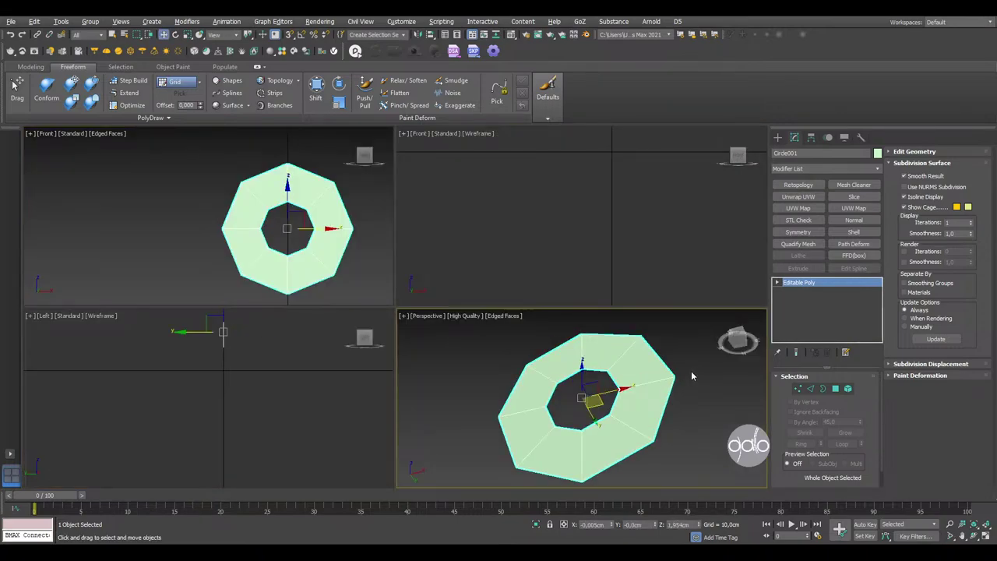
click(691, 371)
click(643, 417)
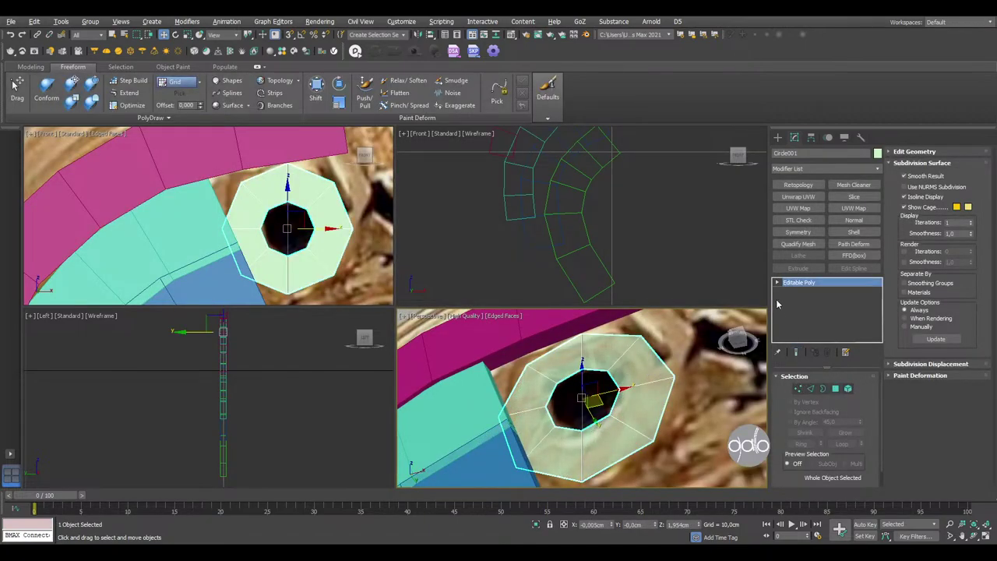
click(835, 389)
- Select all nine ring polygons and extrude them to a thin depth
drag(679, 336, 538, 468)
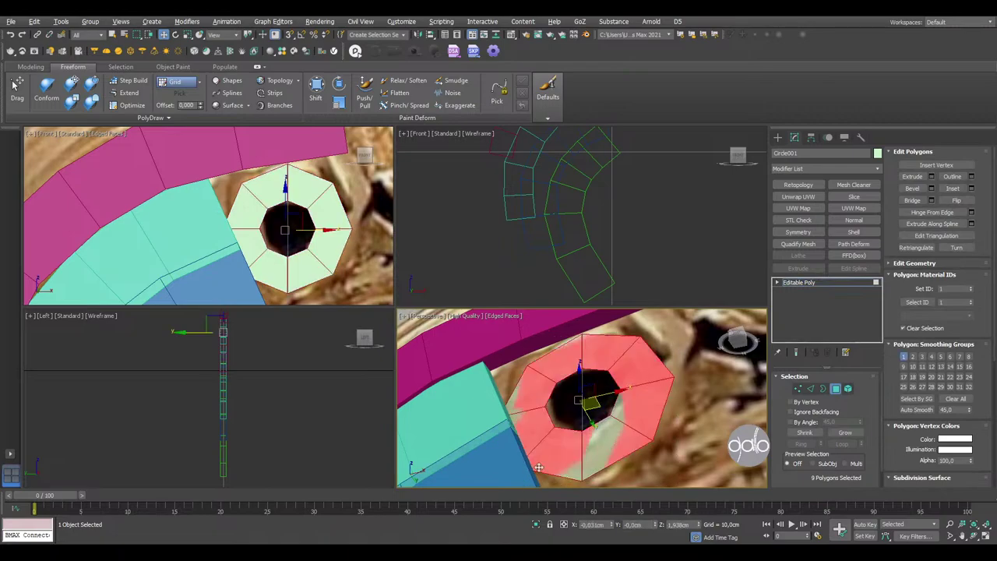
click(931, 176)
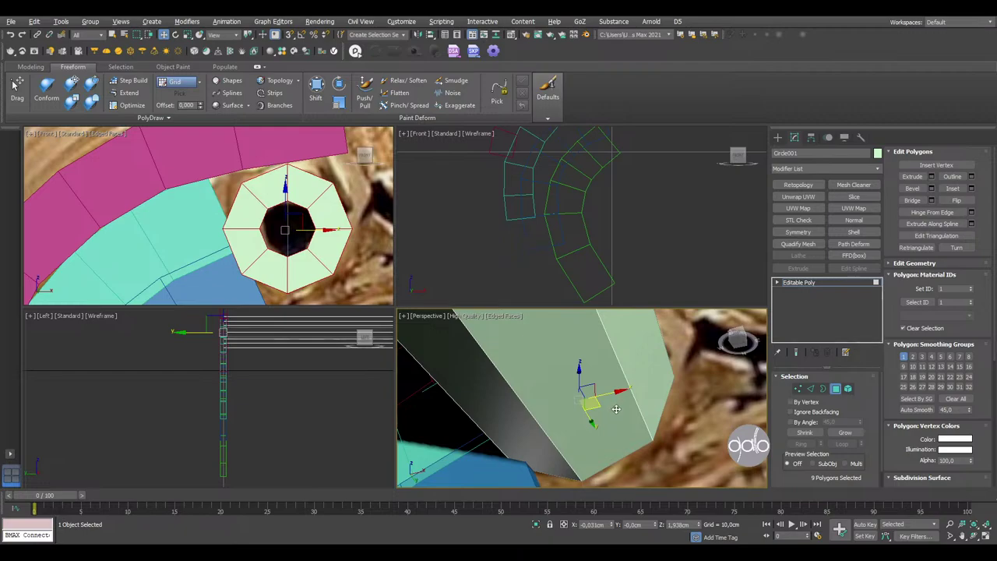
key(ctrl+z)
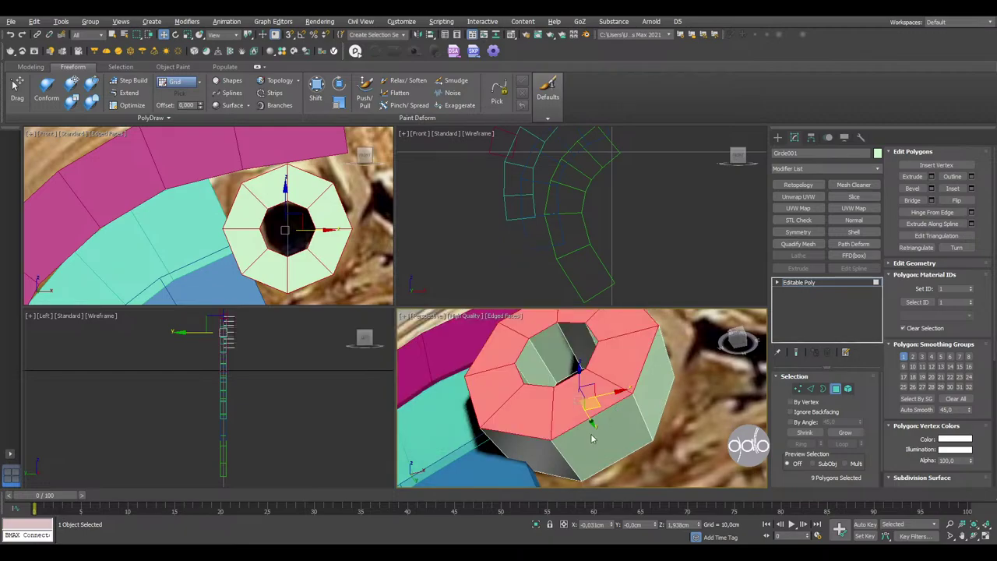
key(z)
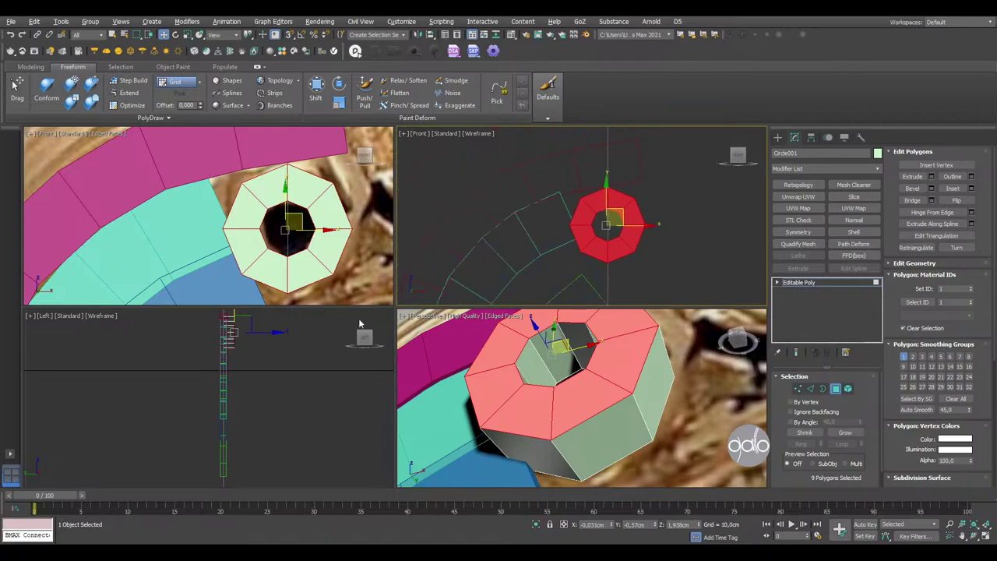
key(z)
- Clear the polygon selection and pick a single side polygon of the ring
key(e)
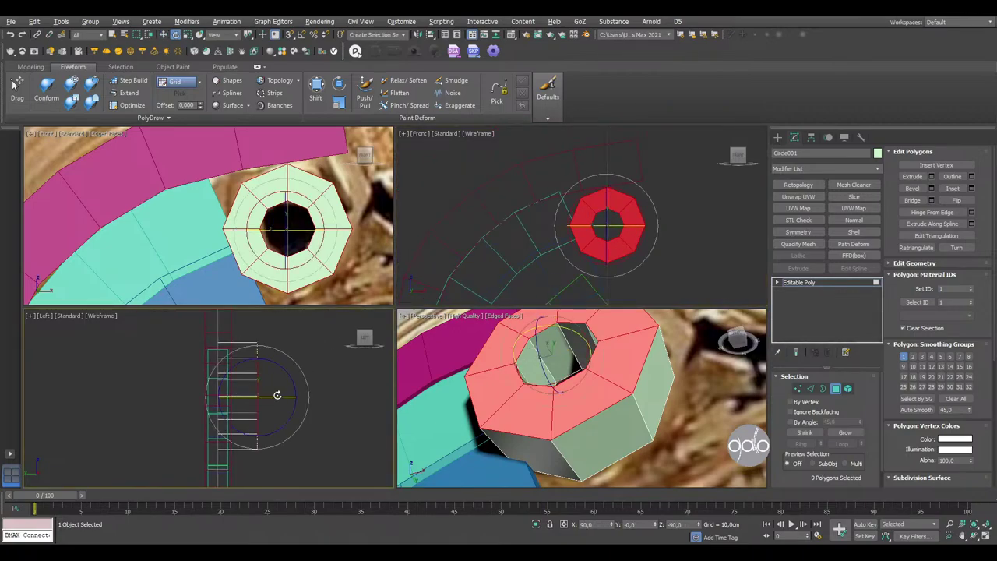
key(r)
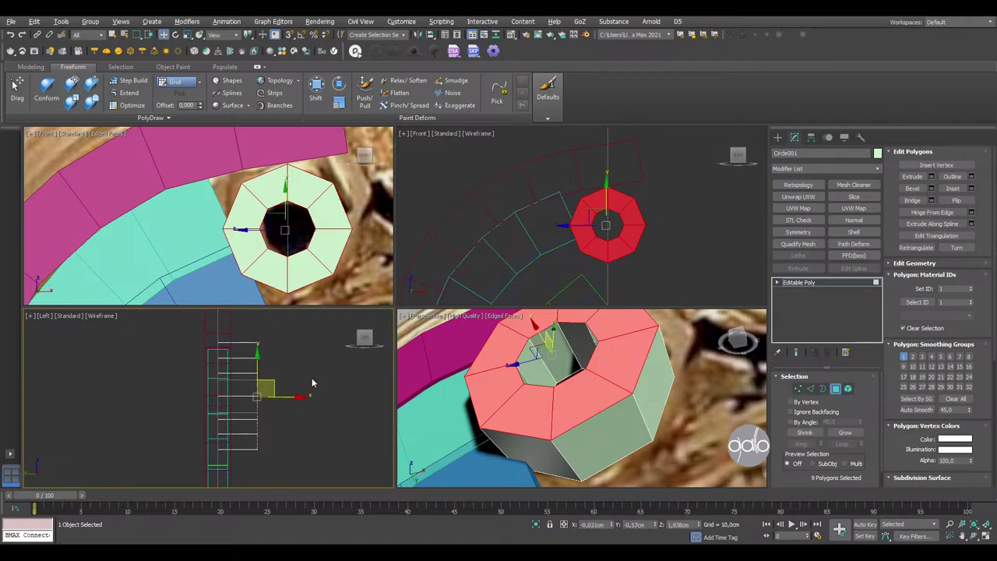
click(316, 376)
key(w)
click(604, 413)
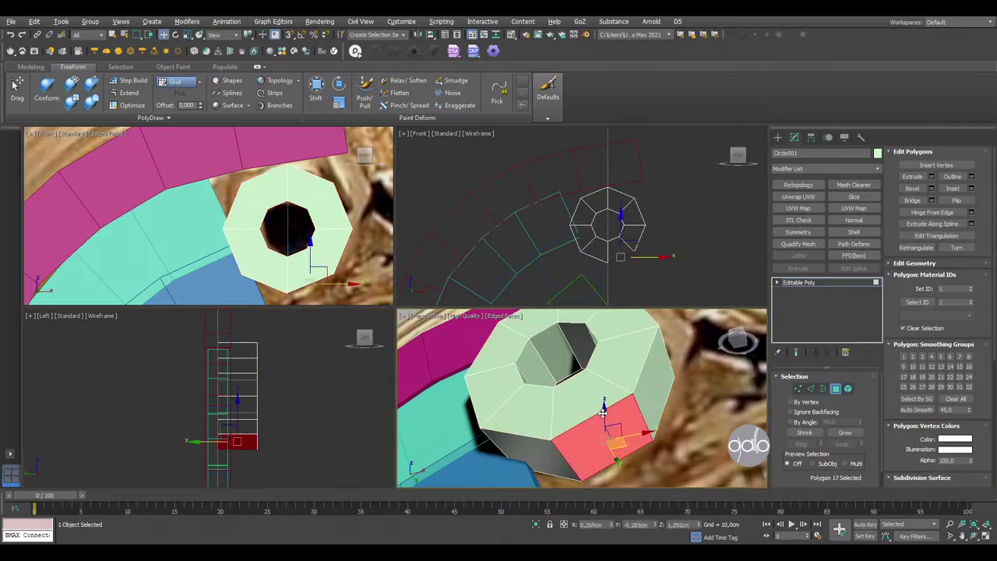
- Reselect the eye ring in the maximized Front view beside the mane strips
click(374, 283)
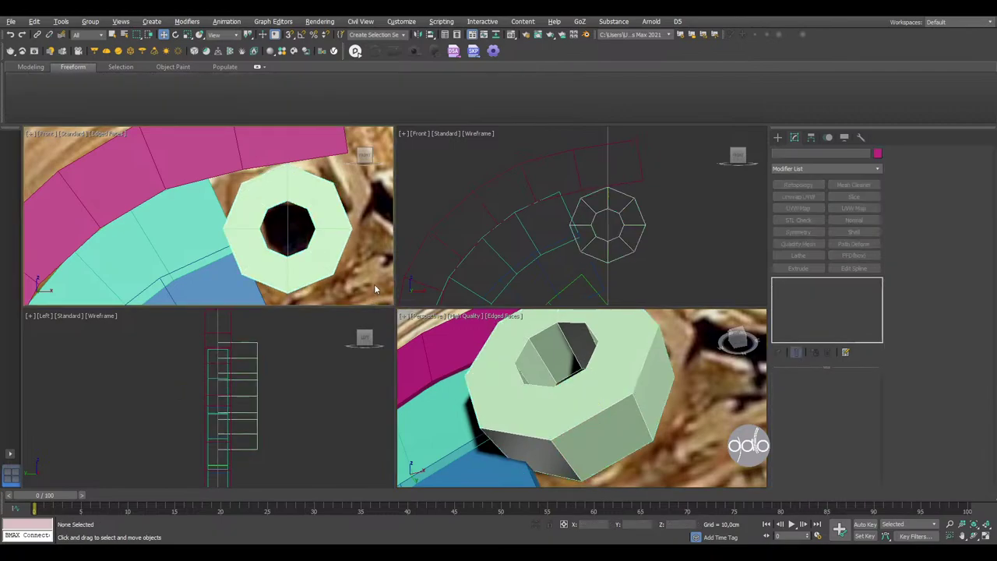
scroll(374, 284, down, 3)
key(alt+w)
scroll(403, 278, up, 2)
scroll(404, 278, up, 2)
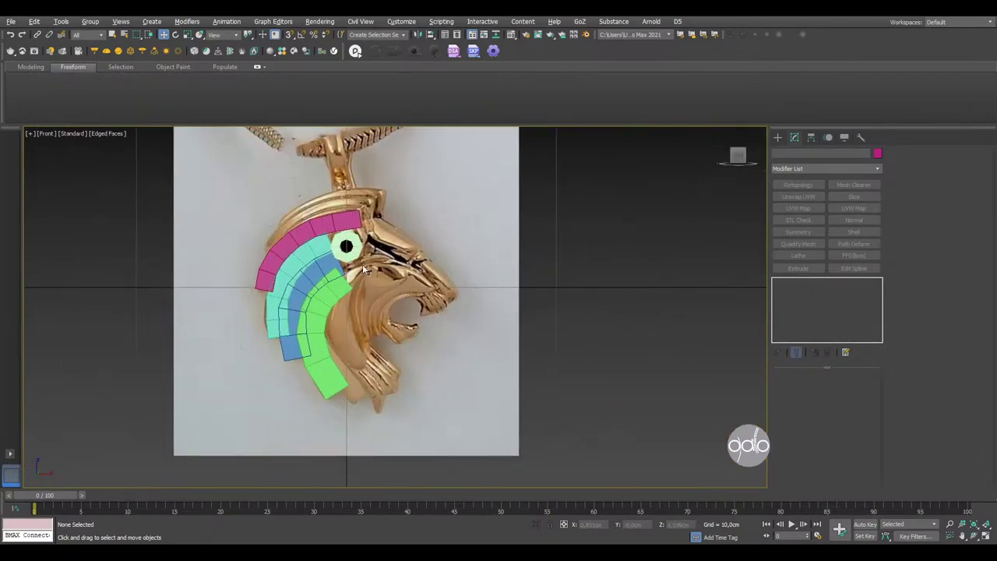
click(355, 244)
scroll(356, 244, up, 3)
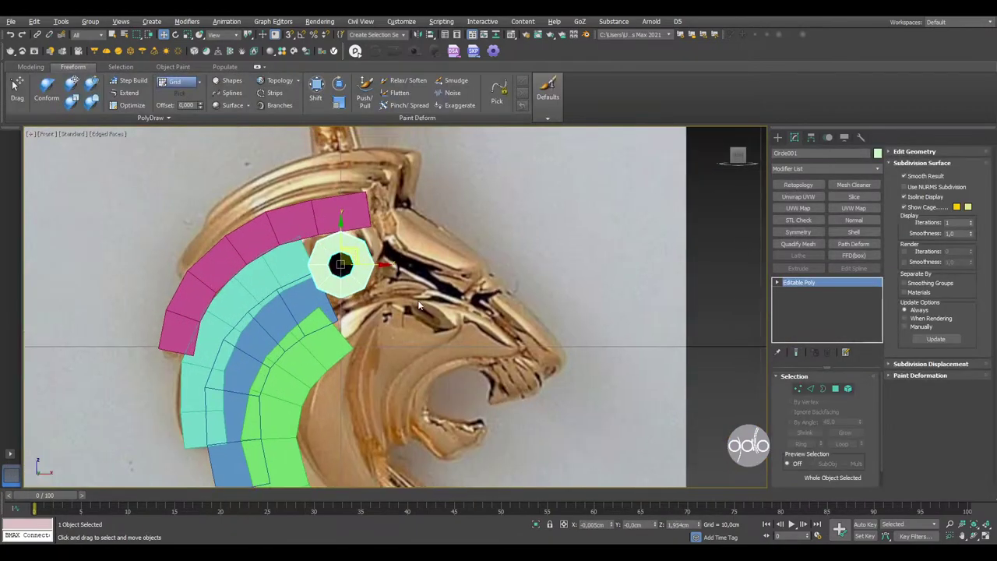
scroll(391, 288, up, 3)
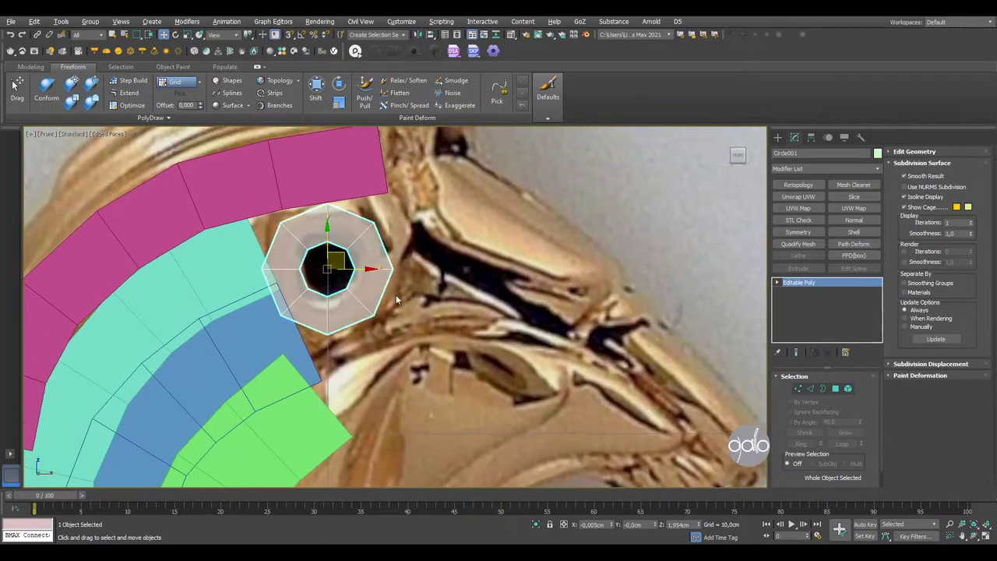
middle_drag(396, 294, 479, 328)
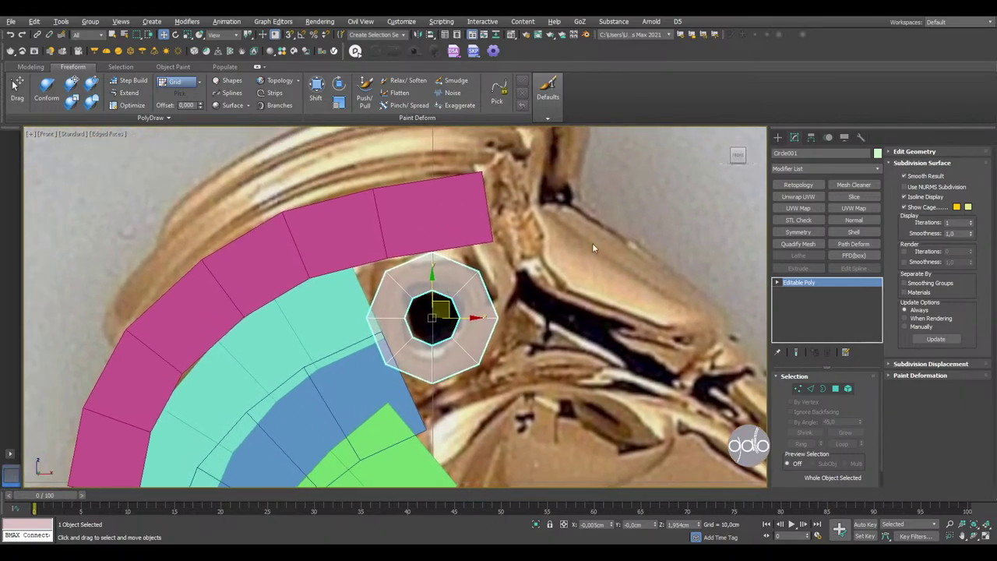
scroll(484, 283, down, 3)
scroll(515, 257, down, 2)
- Reposition the blue and magenta mane strips within the mane
click(647, 218)
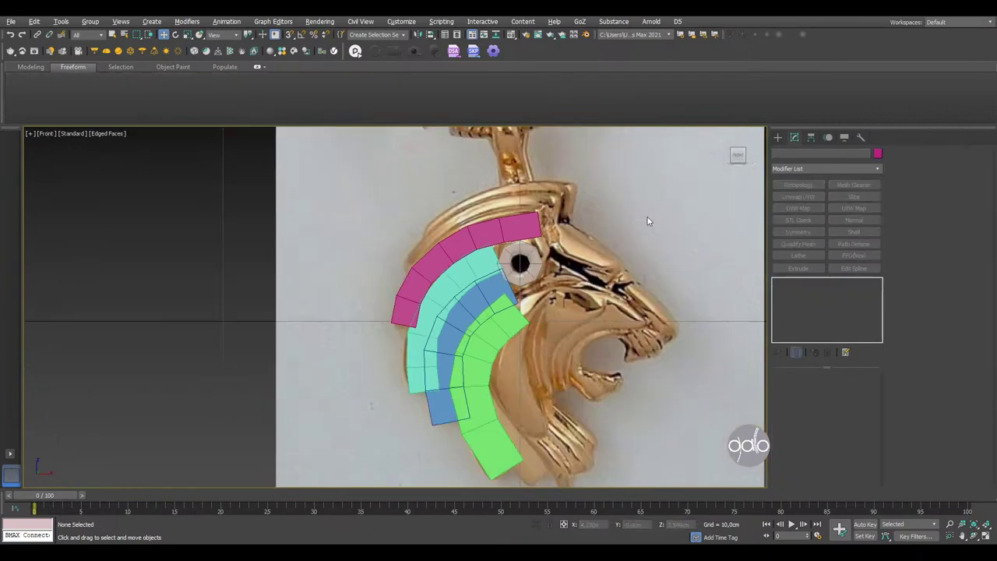
scroll(601, 214, up, 2)
click(470, 224)
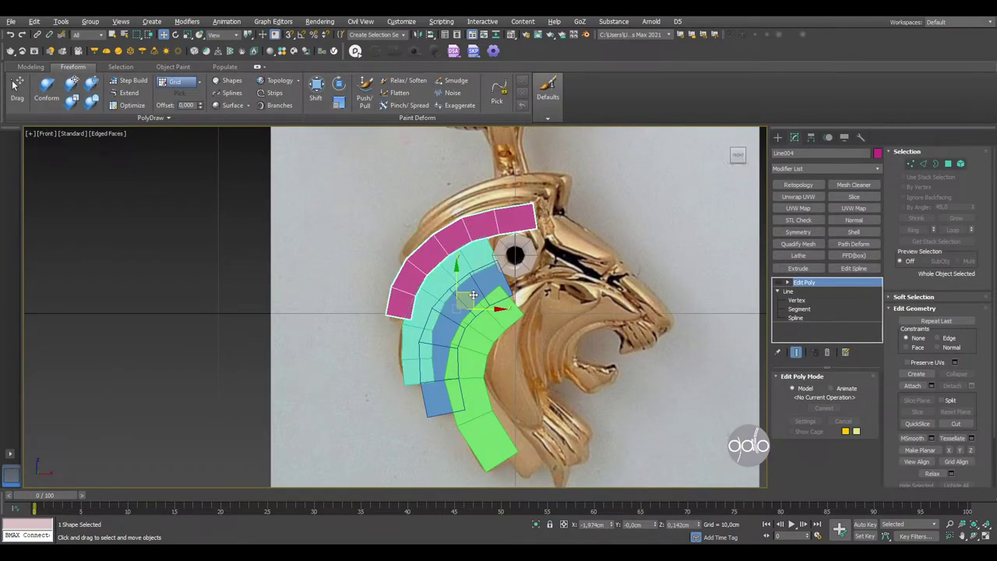
click(469, 265)
drag(469, 266, 487, 271)
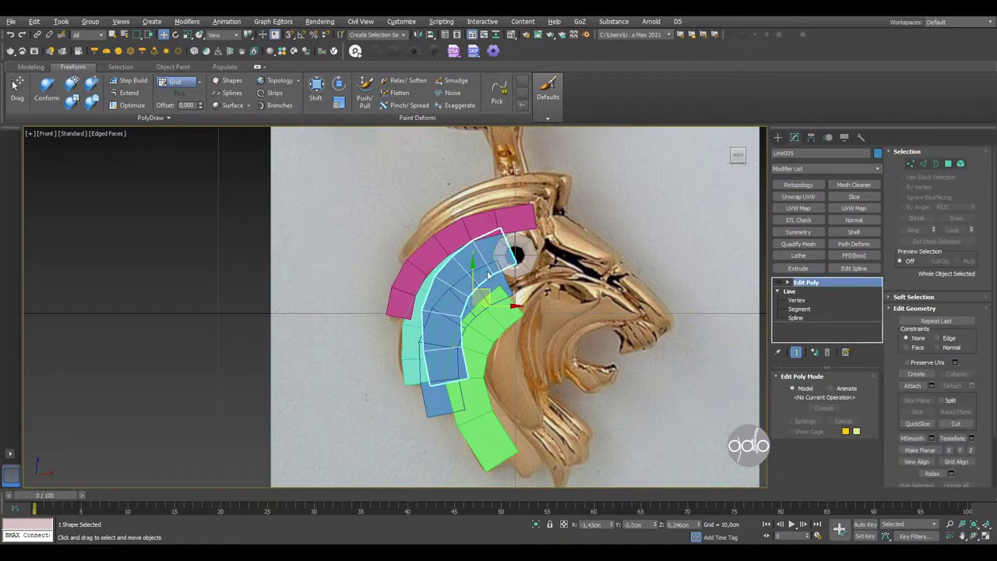
click(507, 231)
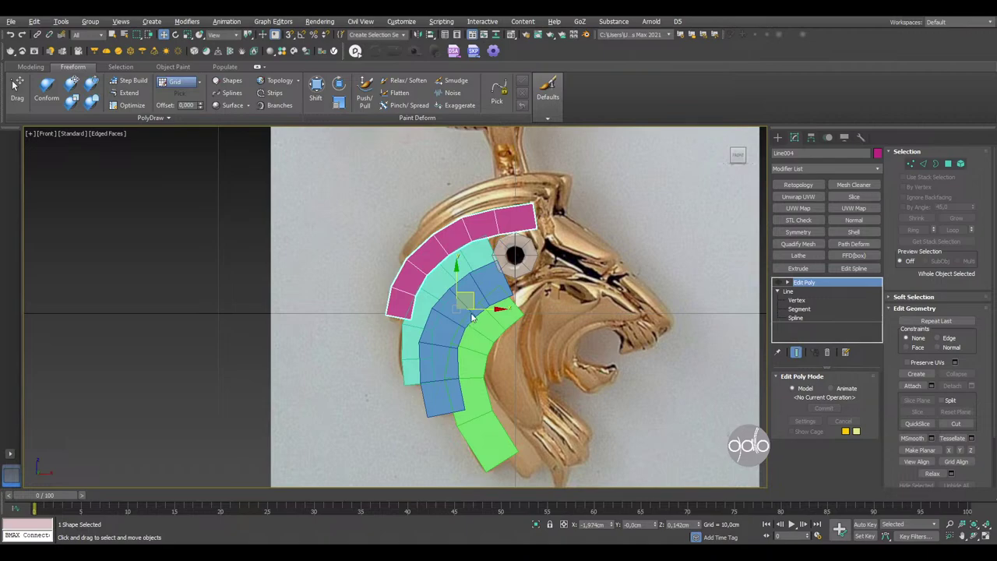
click(478, 291)
drag(470, 292, 476, 269)
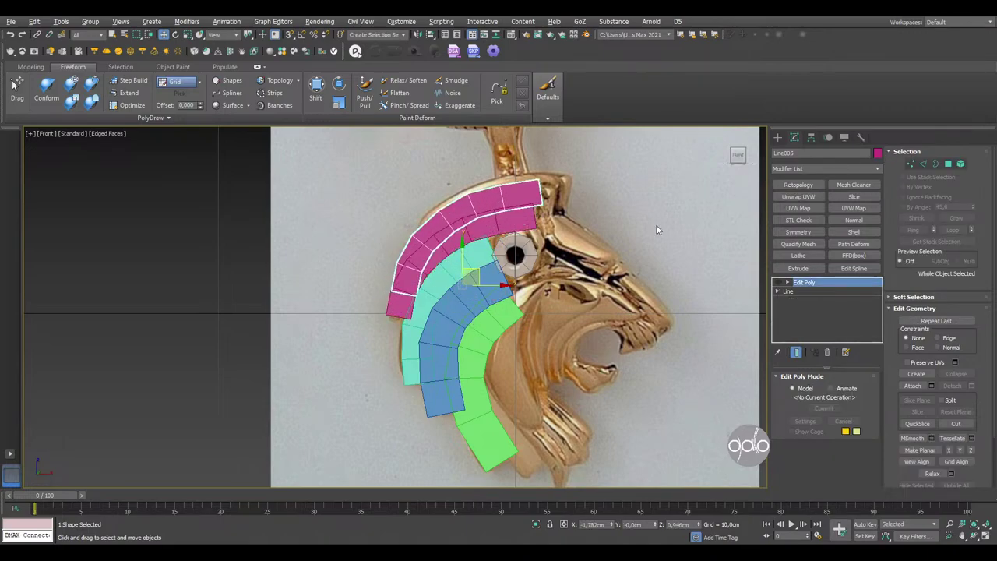
- Copy the magenta strip, rotate the copy more horizontal, and move it to the mane's top
key(ctrl+z)
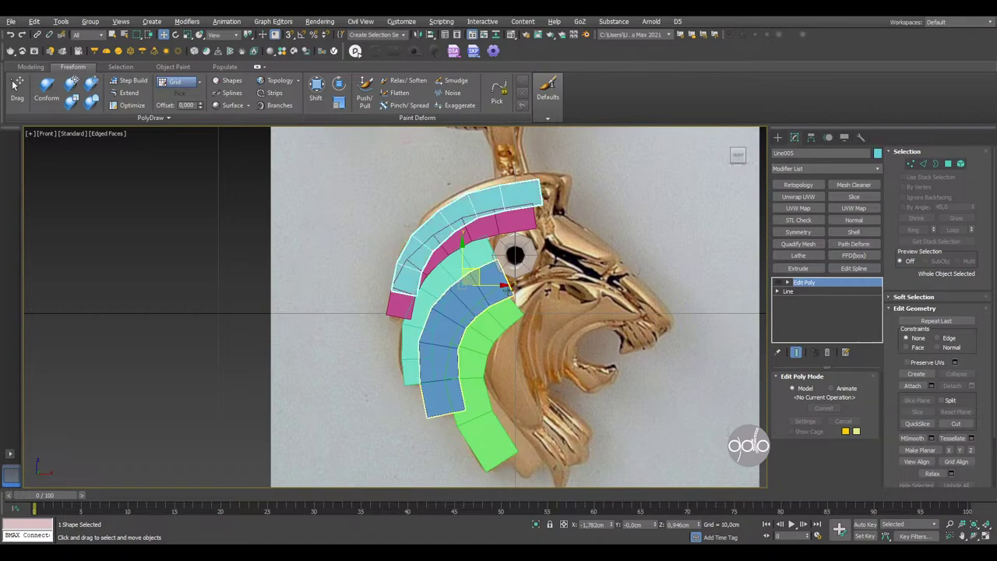
key(e)
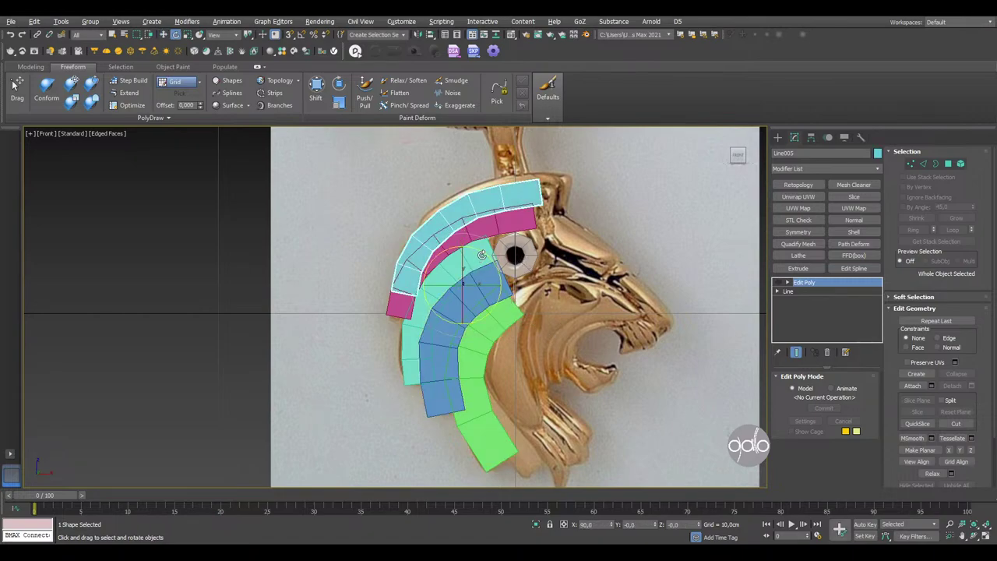
drag(482, 255, 474, 257)
key(w)
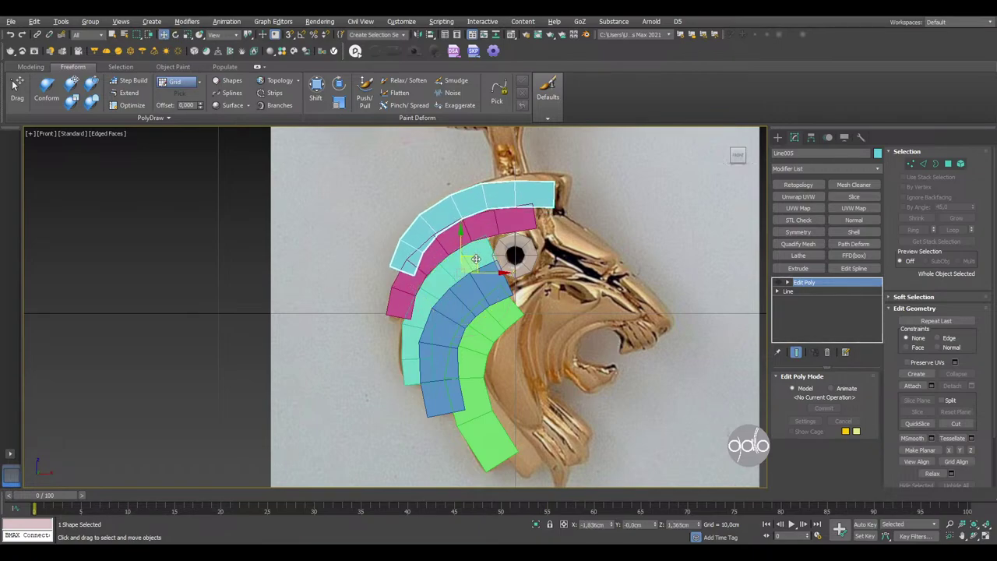
drag(476, 259, 486, 241)
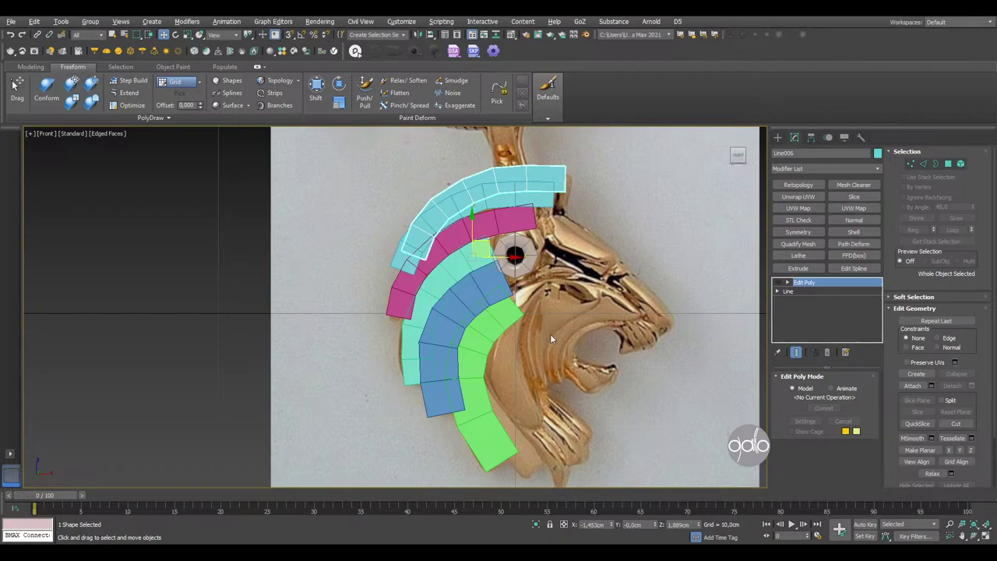
- Rotate the topmost copied strip further clockwise
click(473, 303)
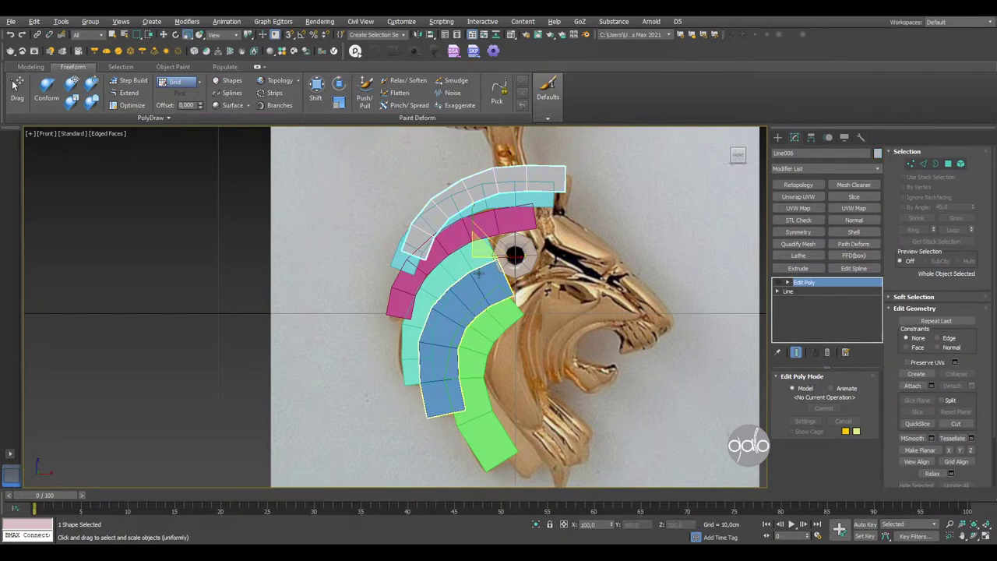
key(e)
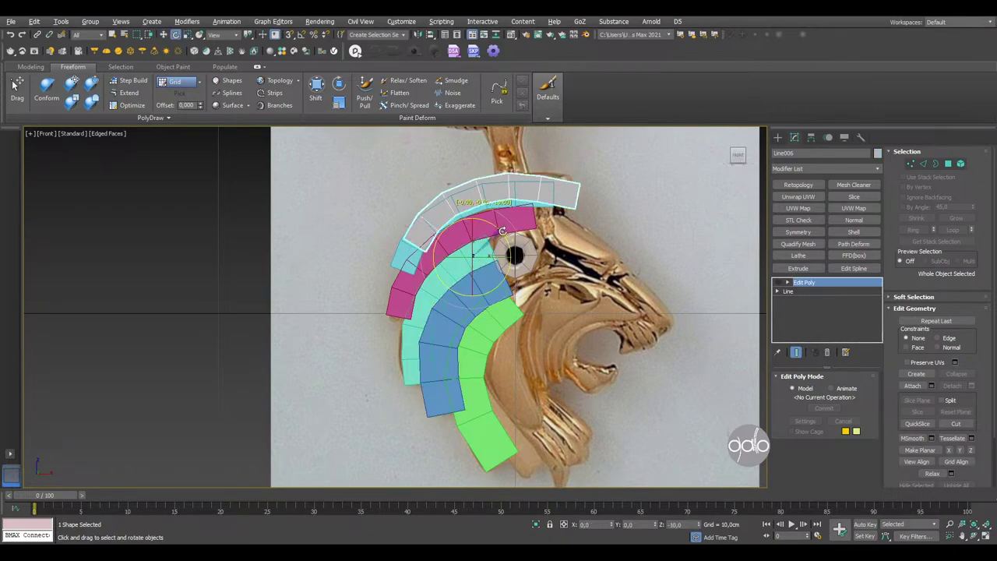
mouse_move(500, 230)
mouse_down()
mouse_move(507, 224)
mouse_move(469, 232)
mouse_up()
key(w)
- Reframe the view around the pendant's head and start a new line shape
click(622, 229)
scroll(622, 229, down, 2)
middle_drag(622, 229, 492, 247)
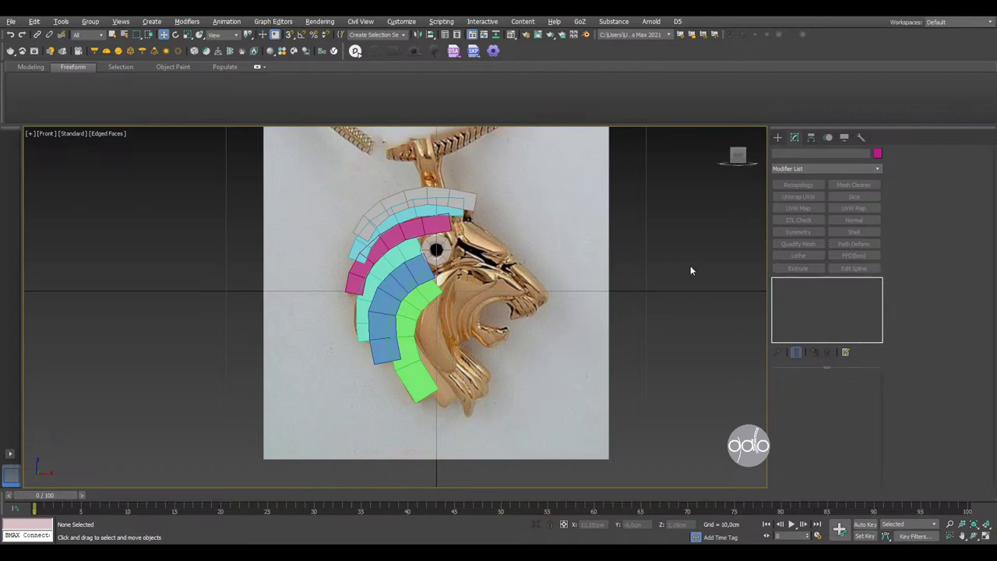
scroll(491, 248, up, 2)
scroll(487, 260, up, 2)
middle_drag(487, 266, 504, 268)
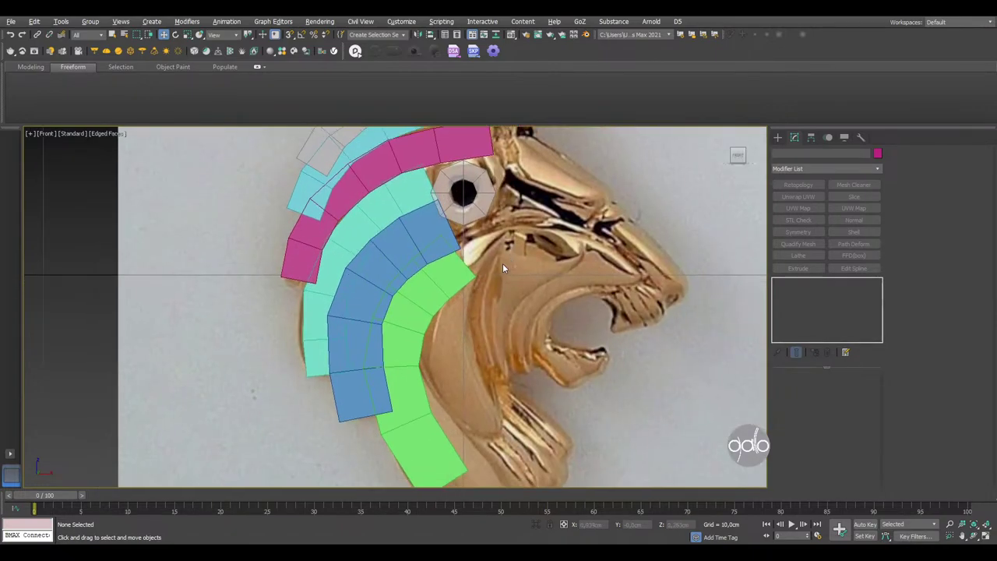
scroll(501, 274, down, 1)
scroll(514, 265, up, 3)
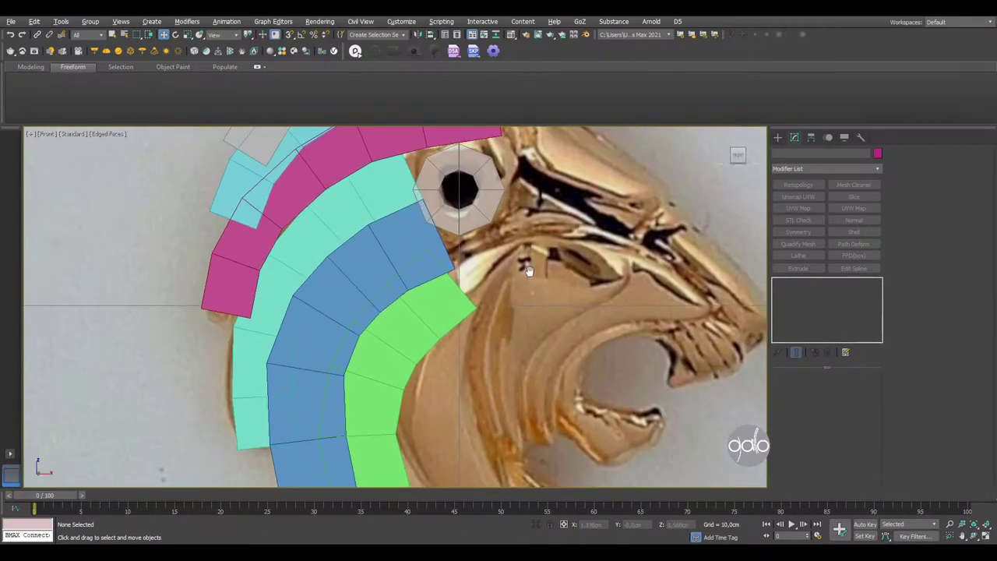
scroll(526, 260, down, 3)
middle_drag(526, 259, 526, 277)
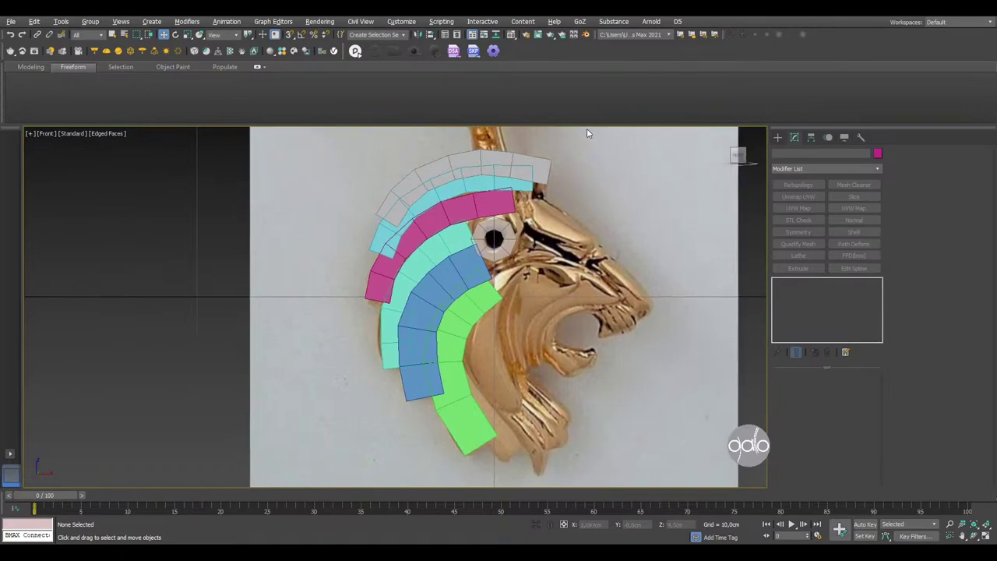
key(shift+l)
scroll(561, 203, up, 3)
- Begin the head outline at the top of the head, tracing forehead, snout and upper jaw
scroll(561, 203, down, 2)
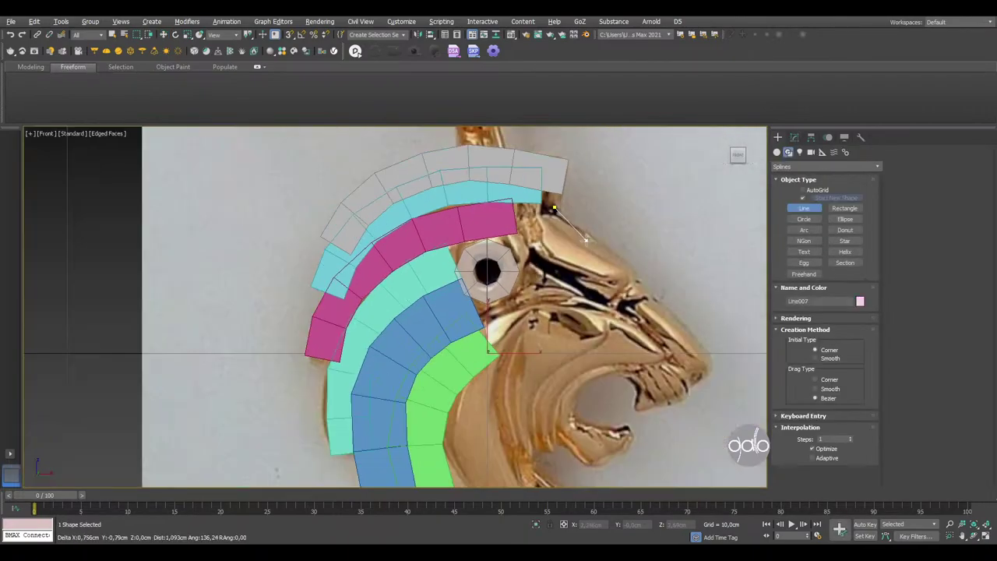
middle_drag(561, 211, 561, 185)
click(557, 183)
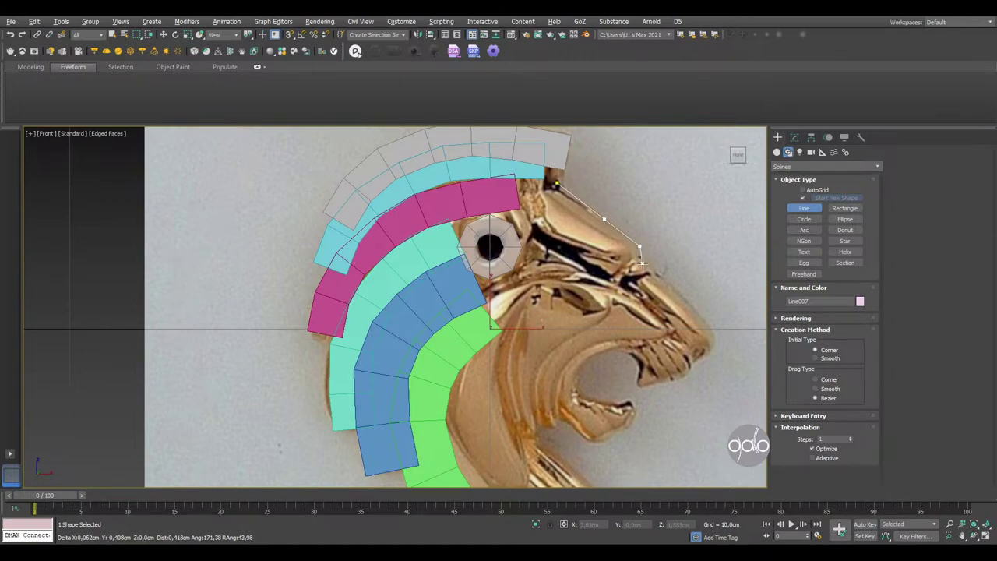
mouse_move(640, 264)
middle_down()
mouse_move(638, 254)
mouse_move(682, 264)
mouse_move(686, 257)
middle_up()
click(708, 289)
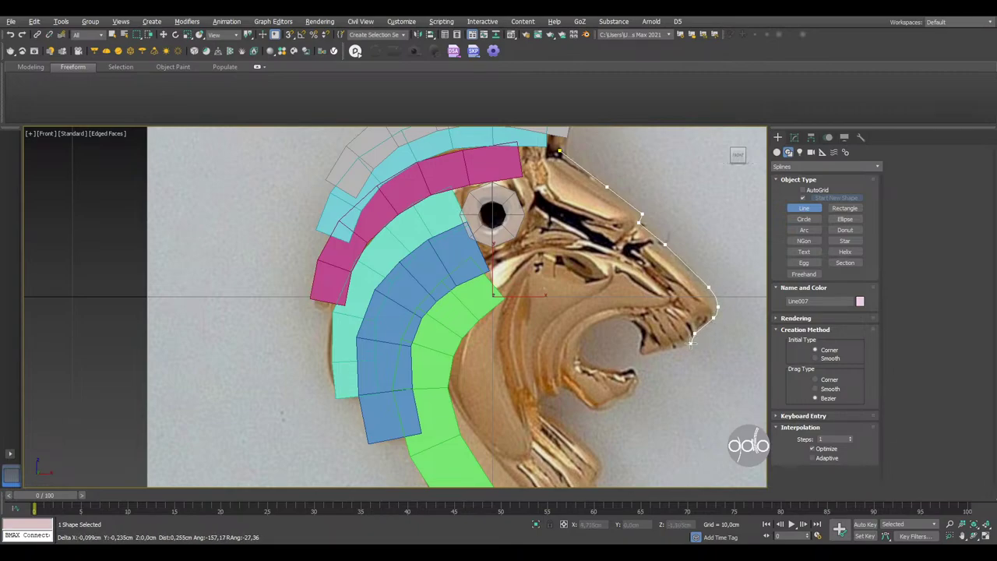
click(641, 326)
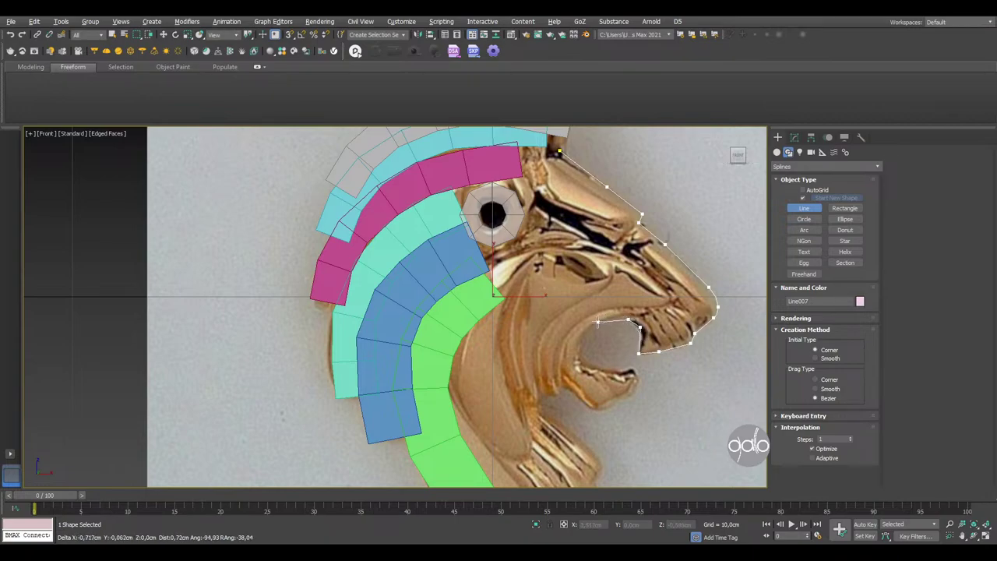
click(586, 365)
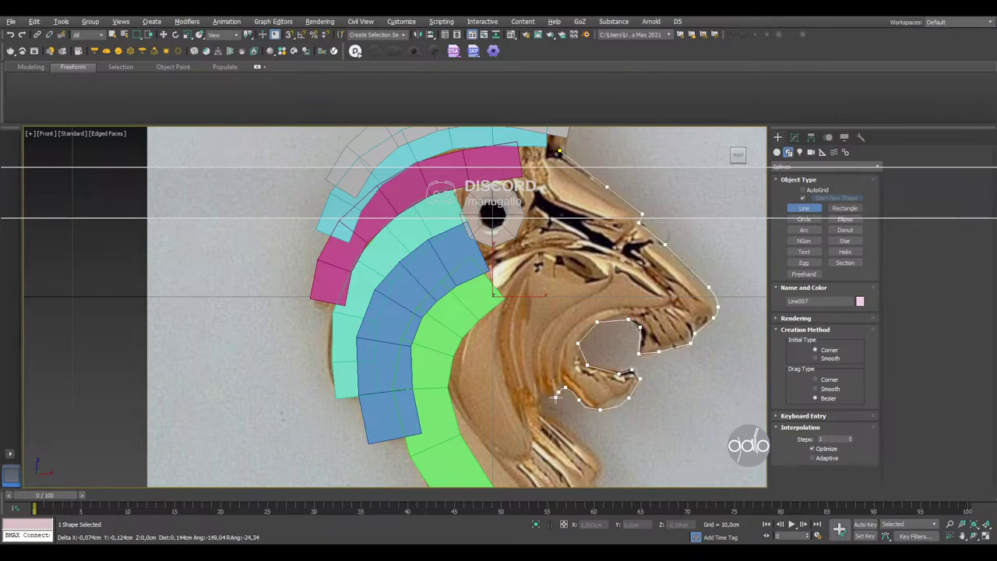
- Trace along the green strip's edge, close the outline at the head top, and isolate Line007
mouse_move(541, 405)
middle_down()
mouse_move(569, 360)
mouse_move(578, 386)
middle_up()
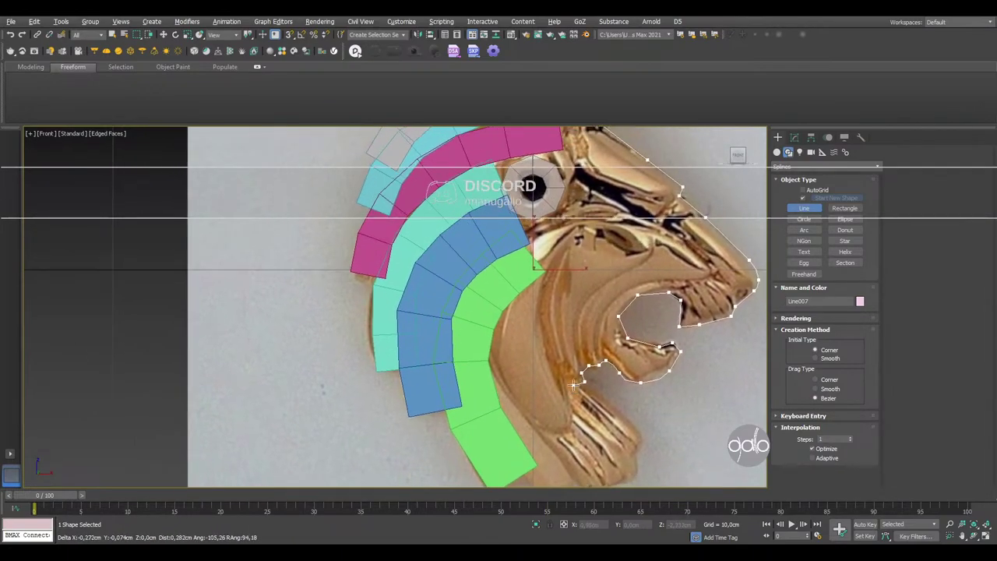
click(563, 379)
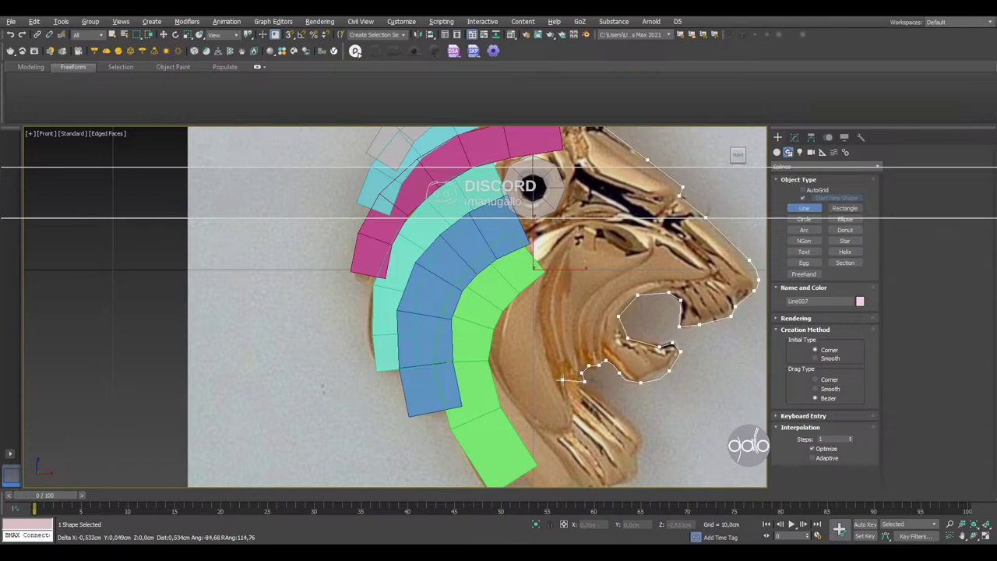
click(540, 323)
middle_drag(534, 270, 527, 347)
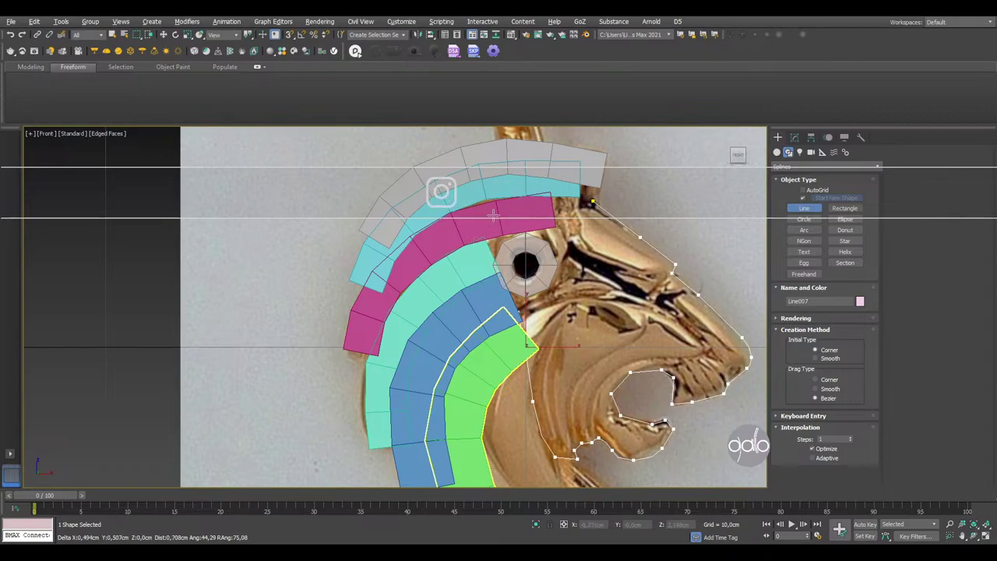
click(592, 203)
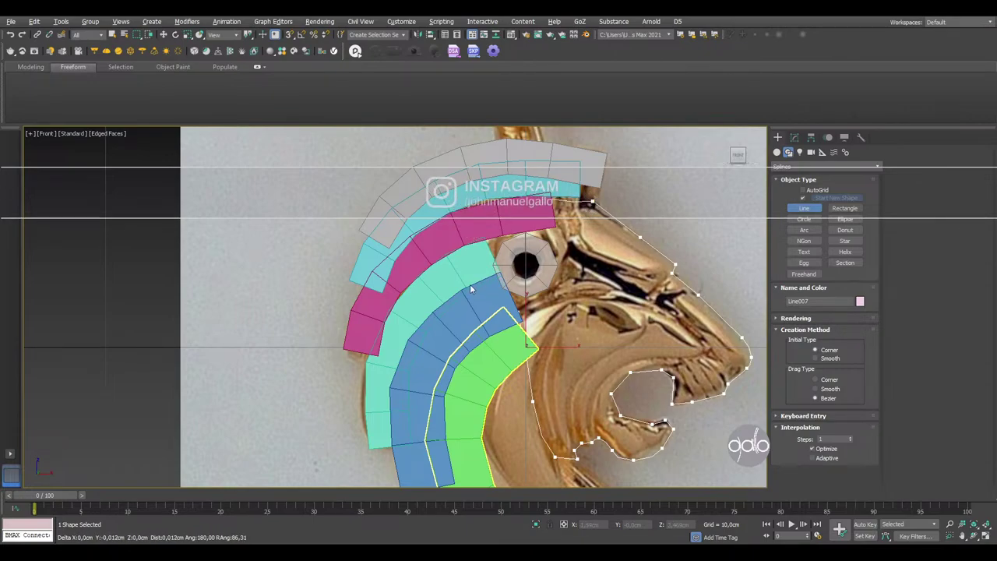
right_click(541, 292)
key(w)
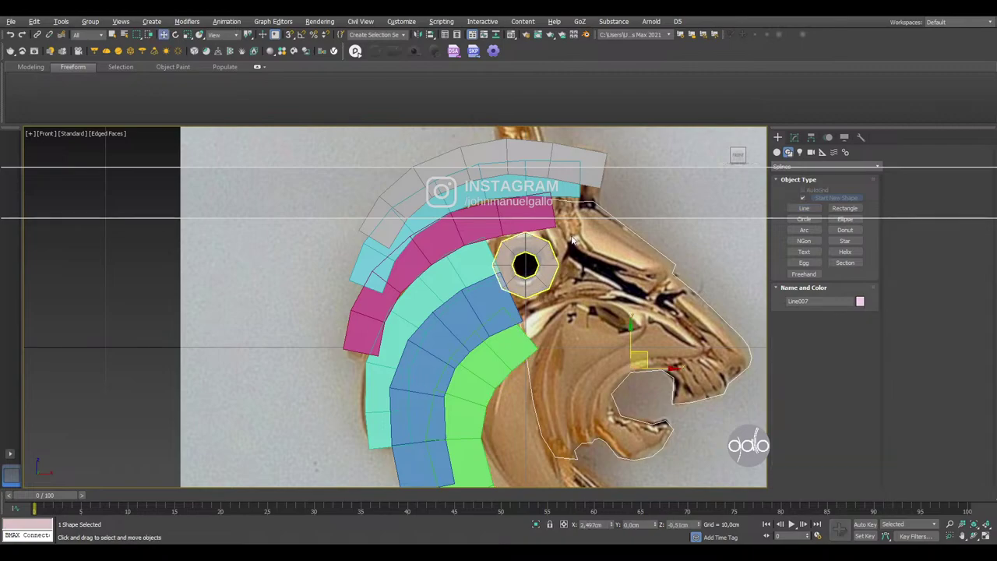
key(alt+q)
scroll(564, 252, up, 3)
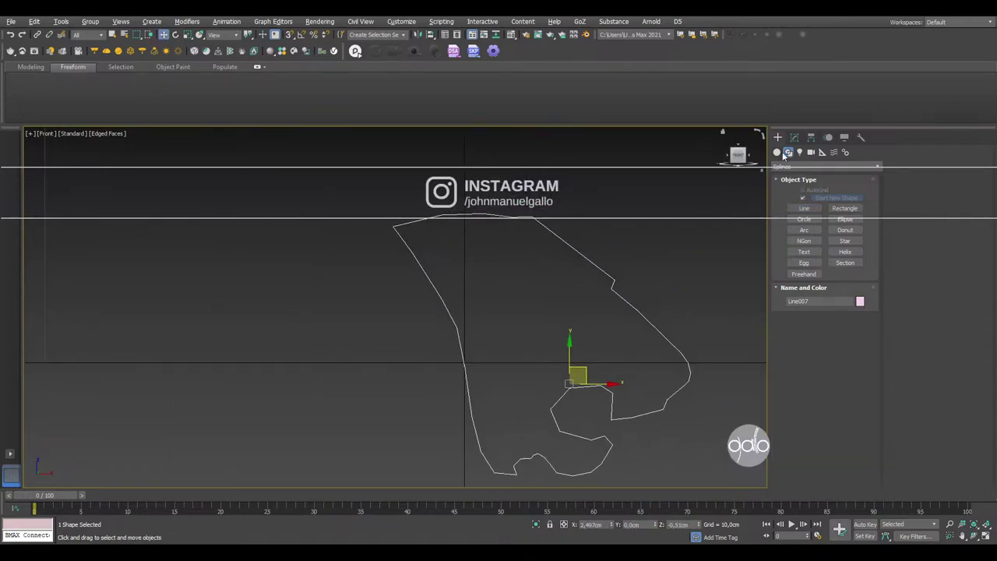
- Move one head-outline vertex lower at Vertex level, then exit Vertex editing
click(794, 137)
click(777, 282)
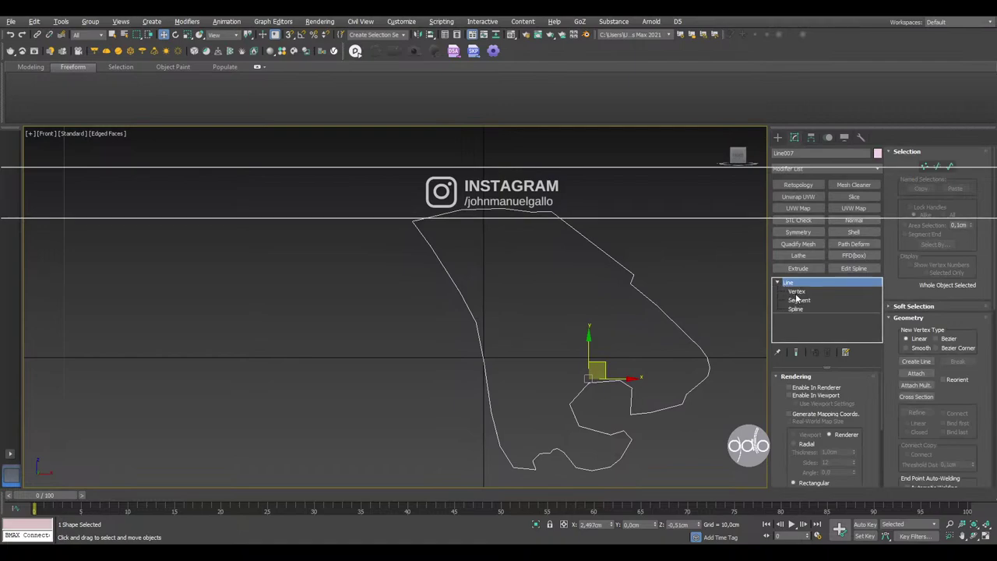
click(796, 291)
scroll(460, 265, up, 3)
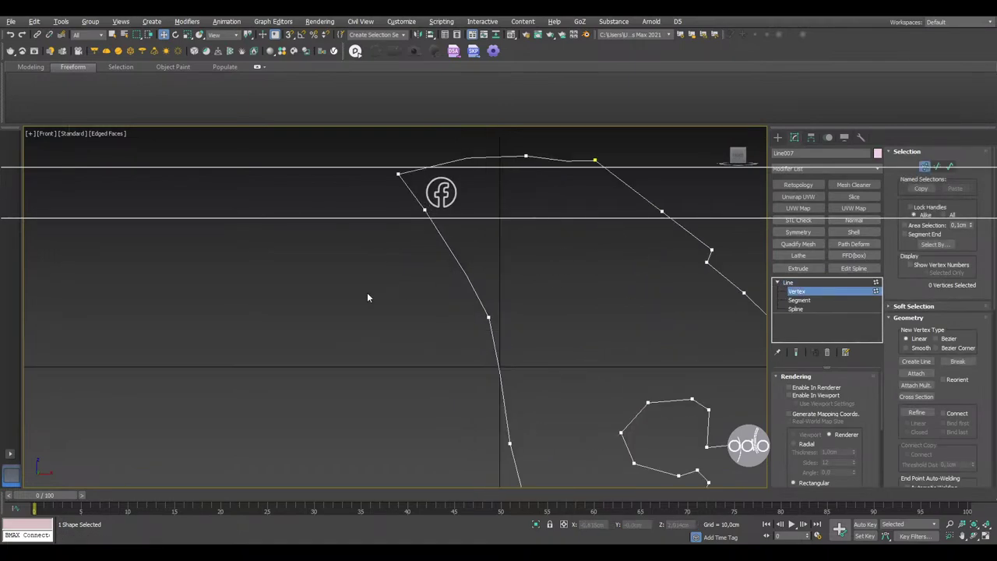
click(424, 211)
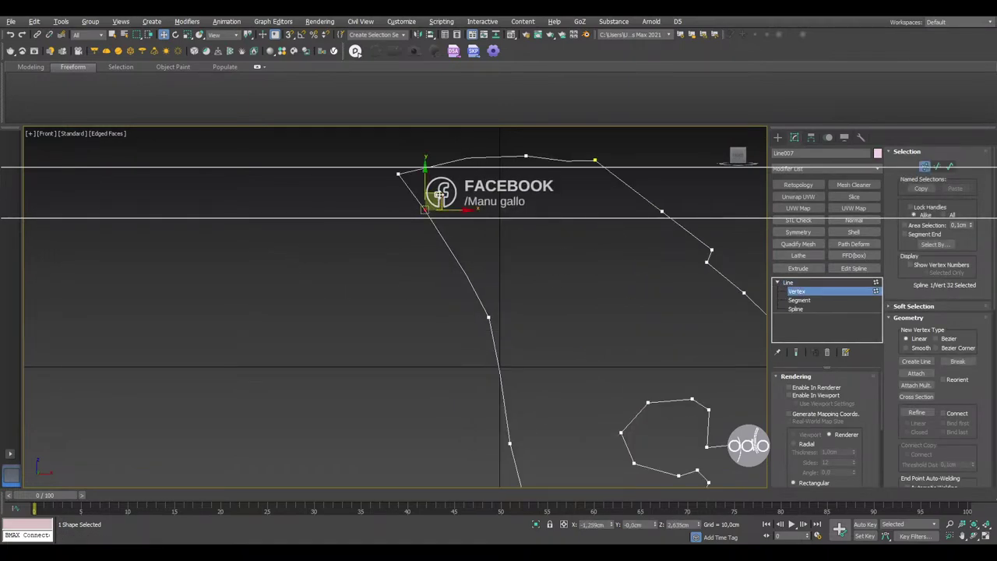
mouse_move(451, 204)
mouse_down()
mouse_move(443, 268)
mouse_move(483, 300)
mouse_up()
scroll(443, 268, down, 3)
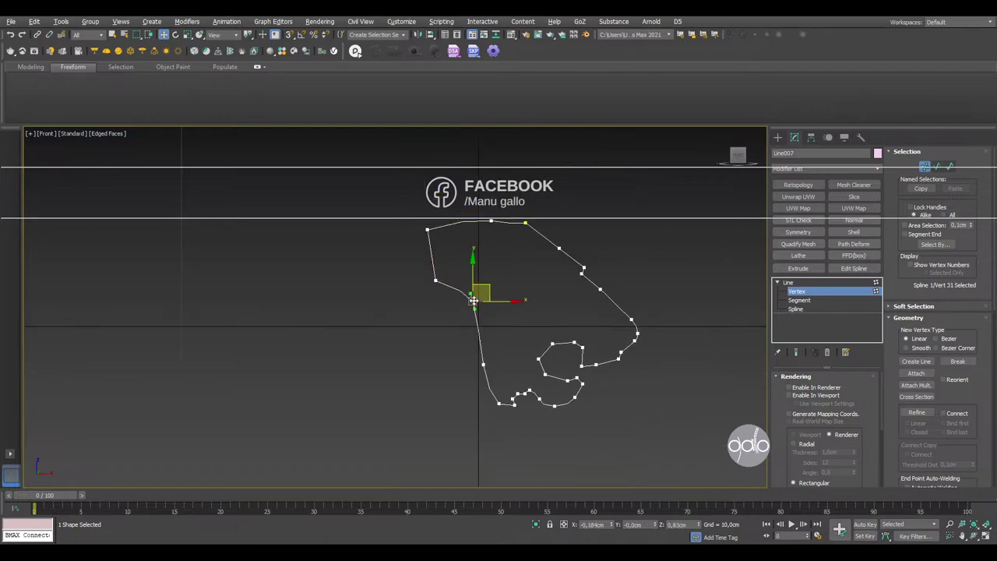
key(1)
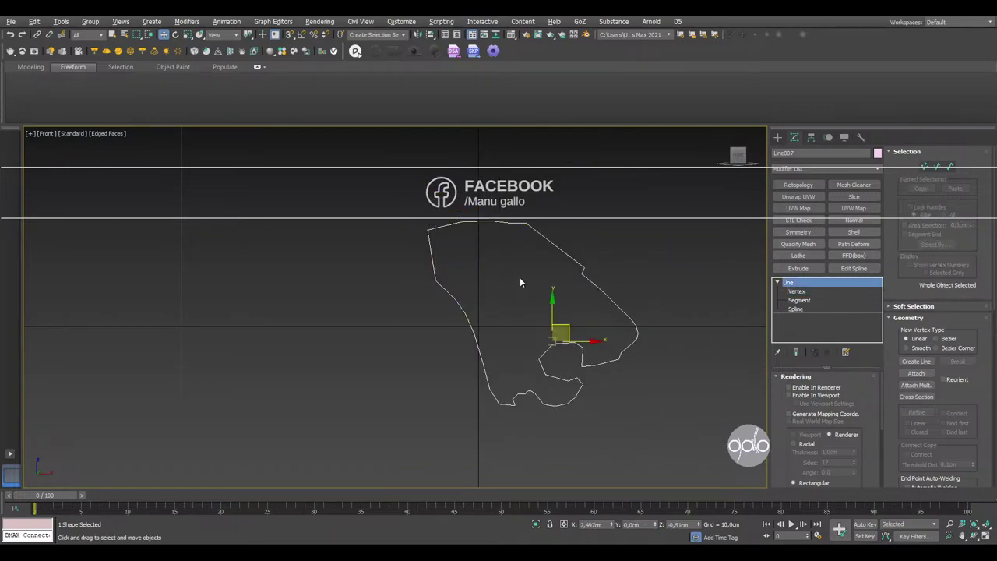
- Restore the four-viewport layout and unhide the horse reference and mane strips
key(alt+w)
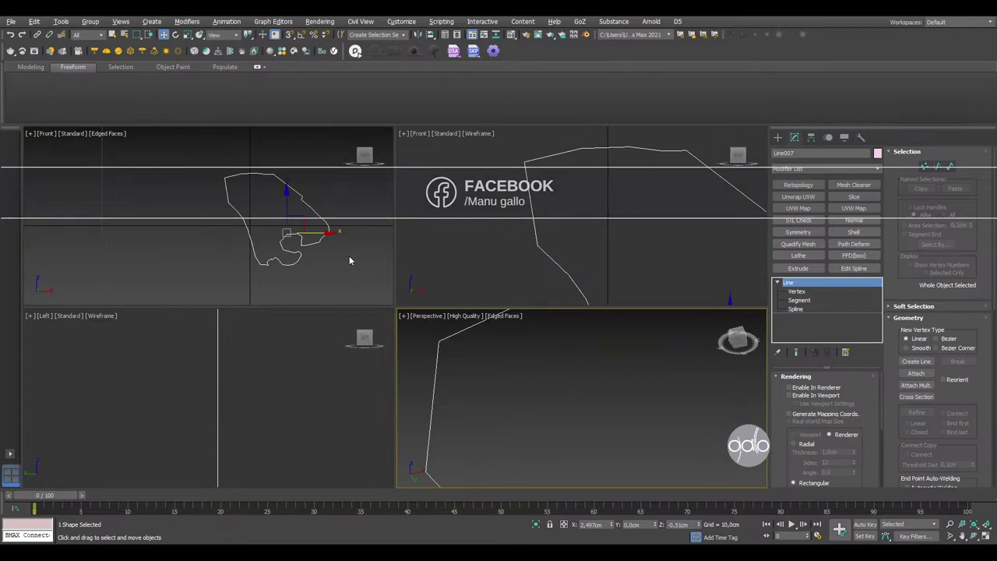
right_click(349, 249)
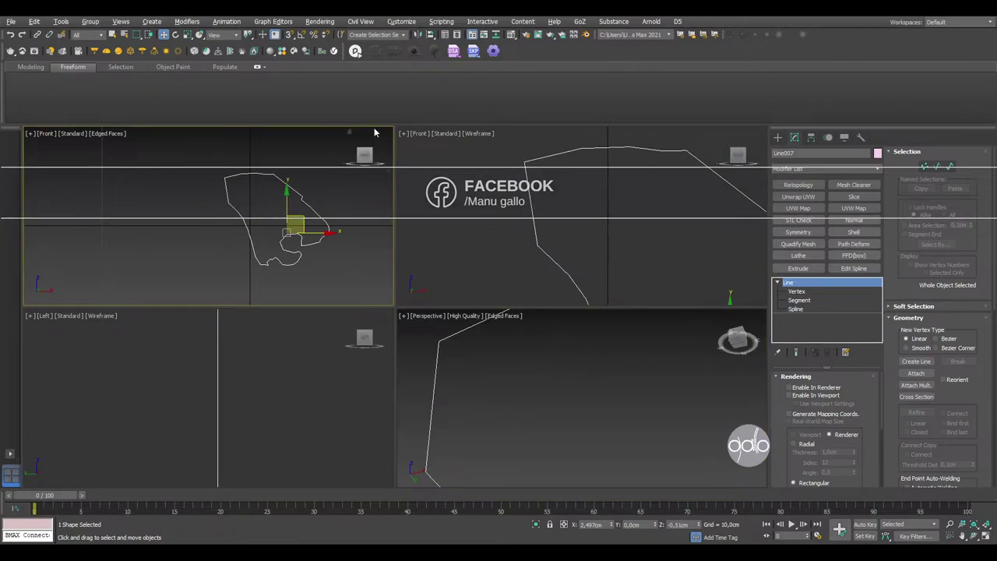
key(alt+q)
scroll(580, 398, down, 5)
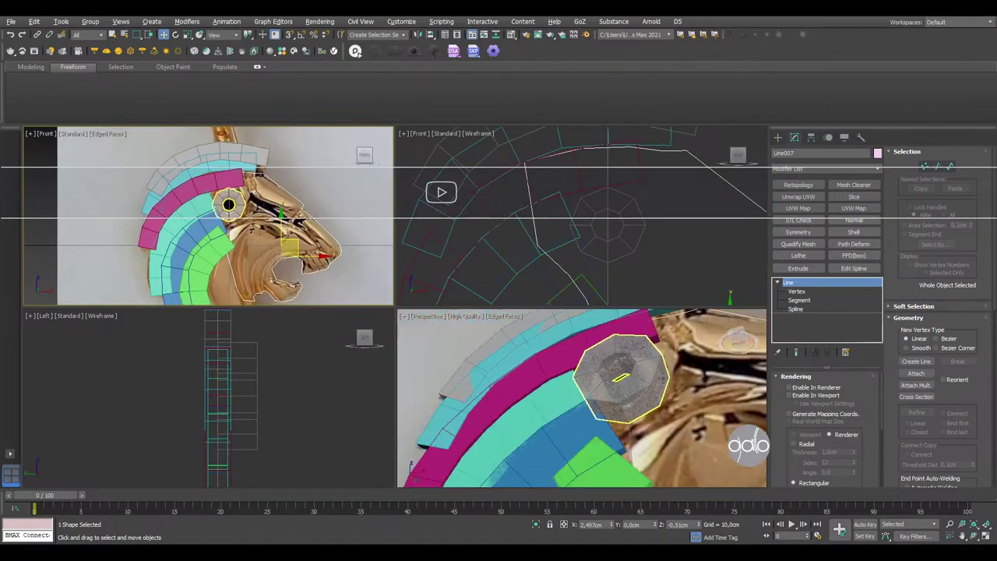
mouse_move(580, 397)
alt+middle_down()
mouse_move(615, 391)
mouse_move(714, 434)
mouse_move(680, 396)
alt+middle_up()
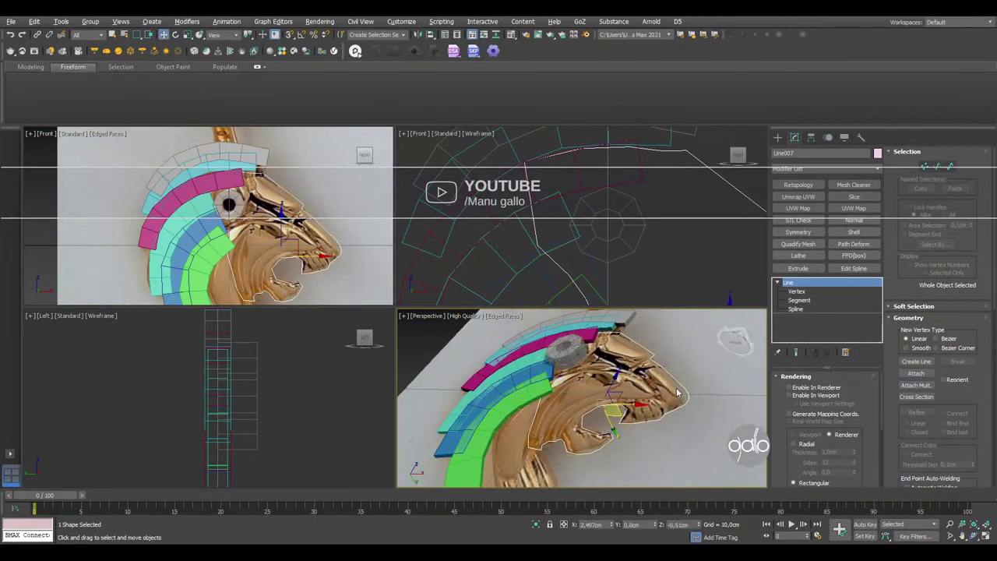
key(w)
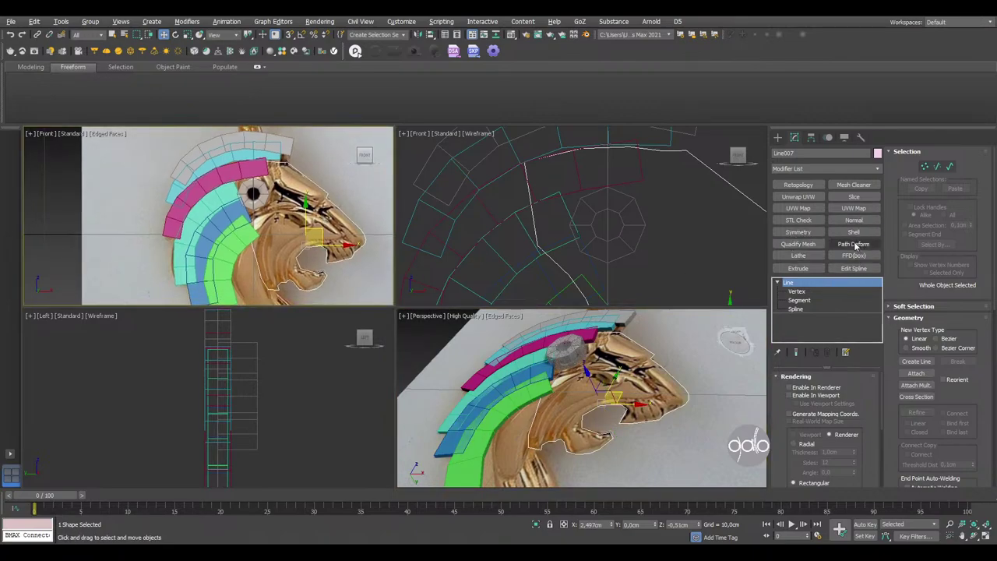
- Apply an Extrude modifier to the head outline with Amount 0.5cm
click(807, 268)
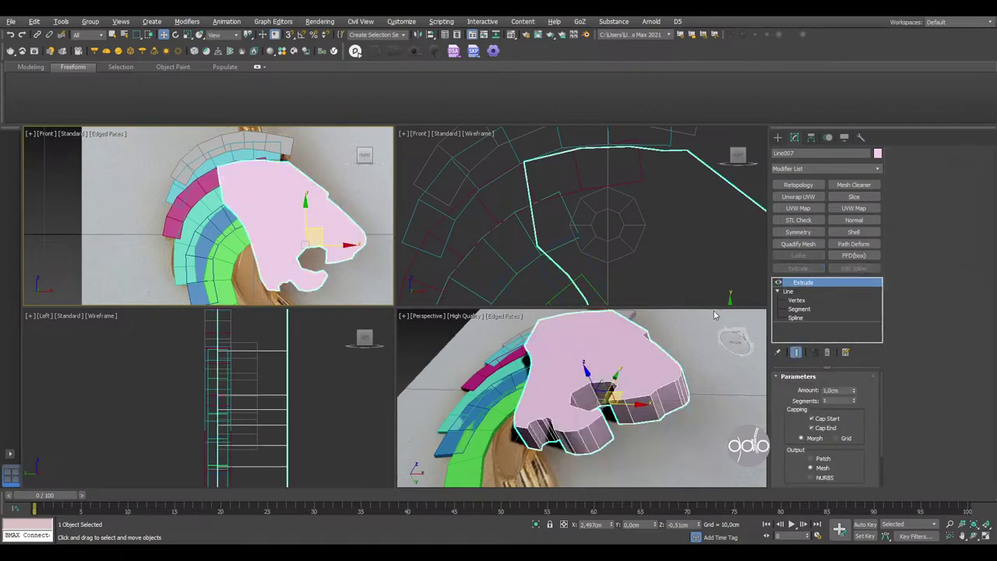
drag(854, 396, 854, 397)
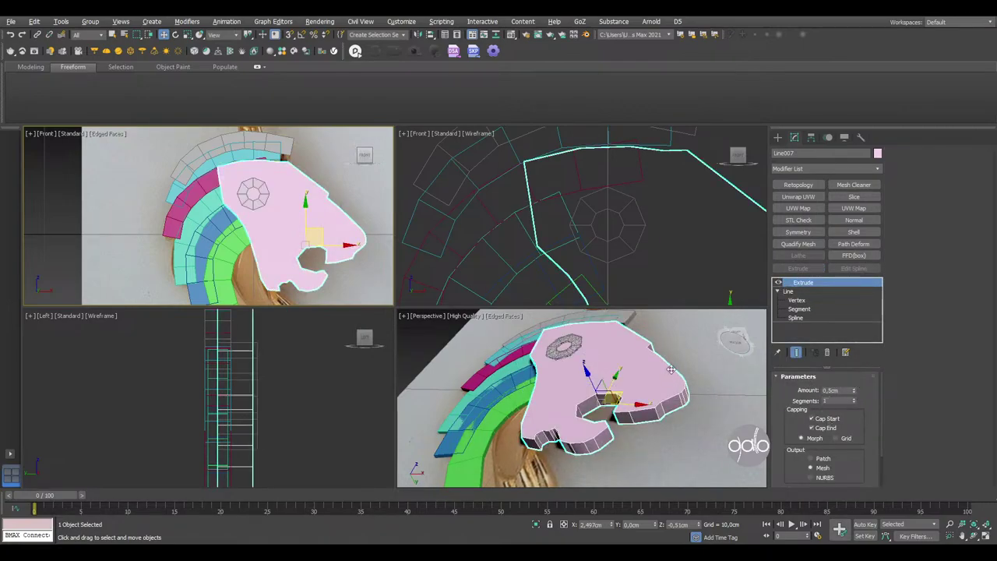
drag(854, 393, 857, 396)
- Orbit the perspective view to inspect the pendant and marquee-select all its pieces
click(337, 209)
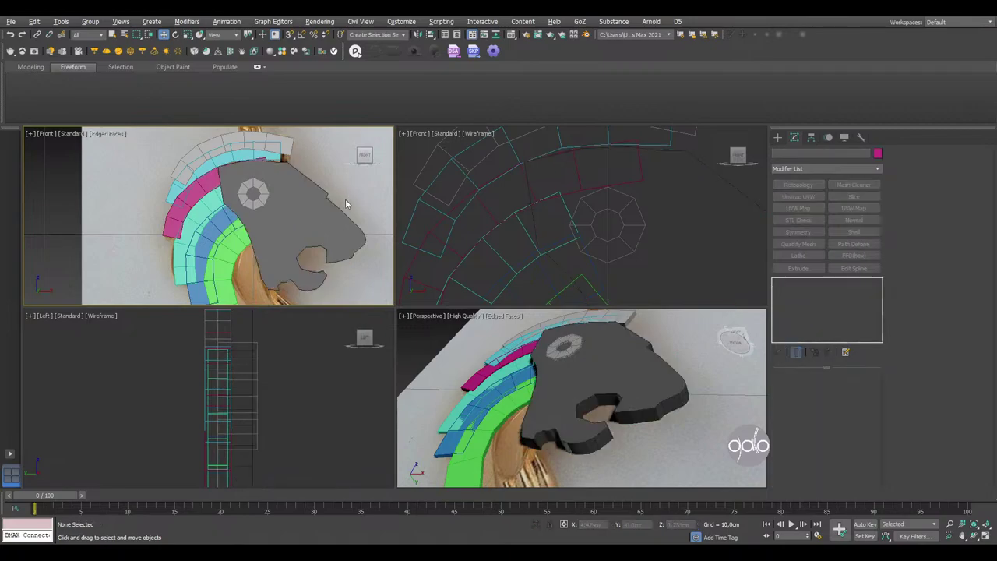
scroll(307, 213, down, 3)
key(alt+w)
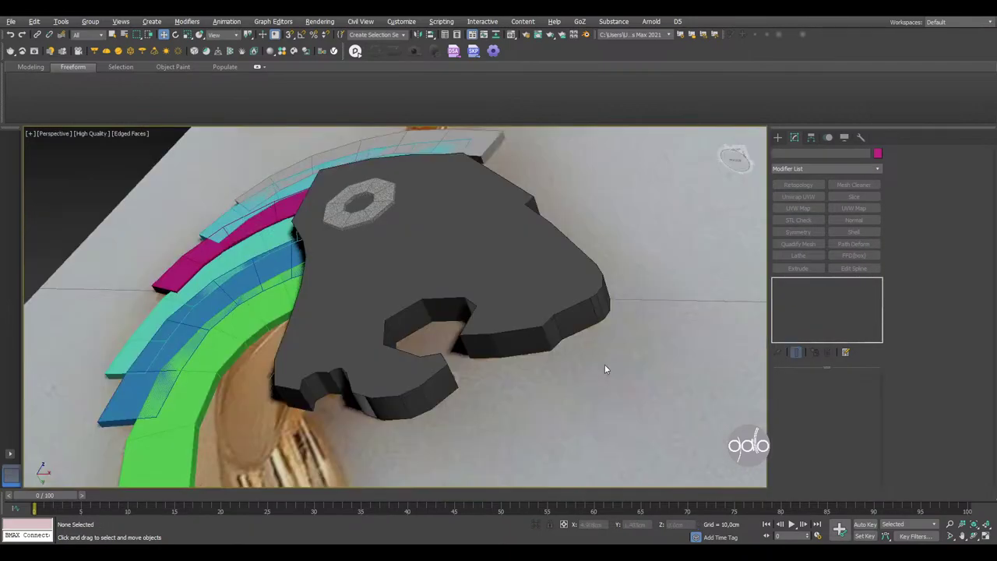
key(ctrl+r)
scroll(426, 270, down, 5)
drag(426, 270, 662, 261)
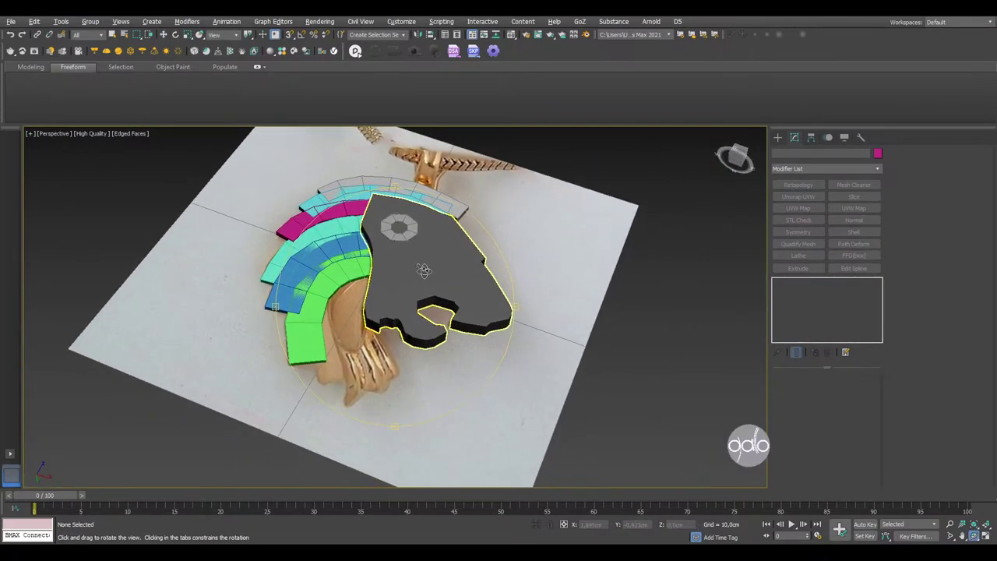
right_click(661, 261)
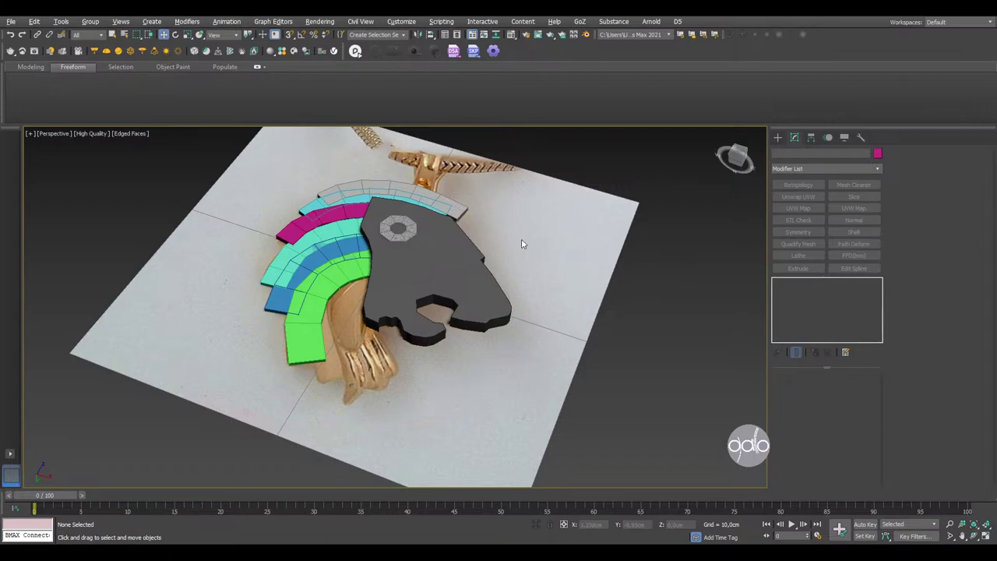
scroll(523, 239, down, 3)
drag(553, 204, 395, 302)
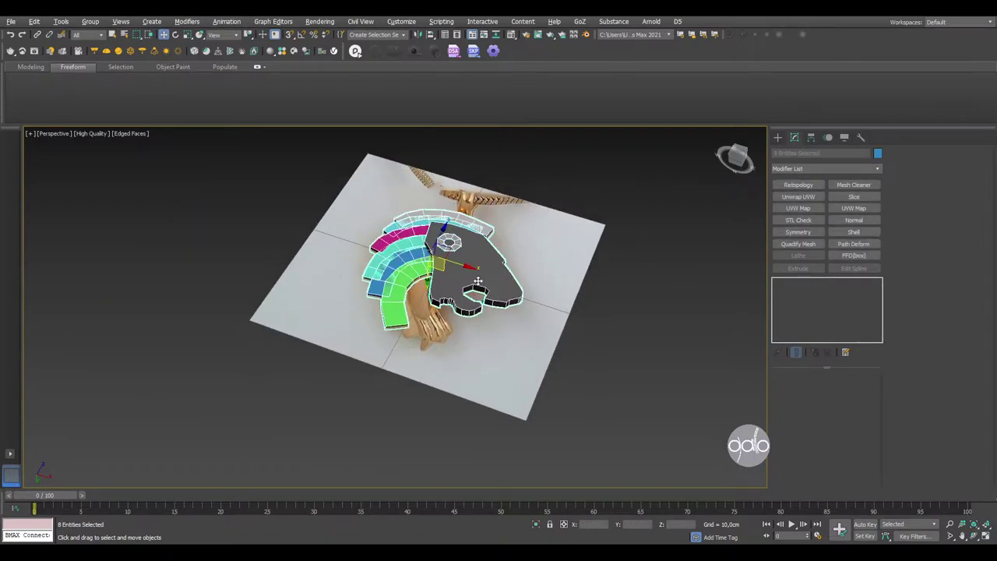
key(alt+w)
click(325, 256)
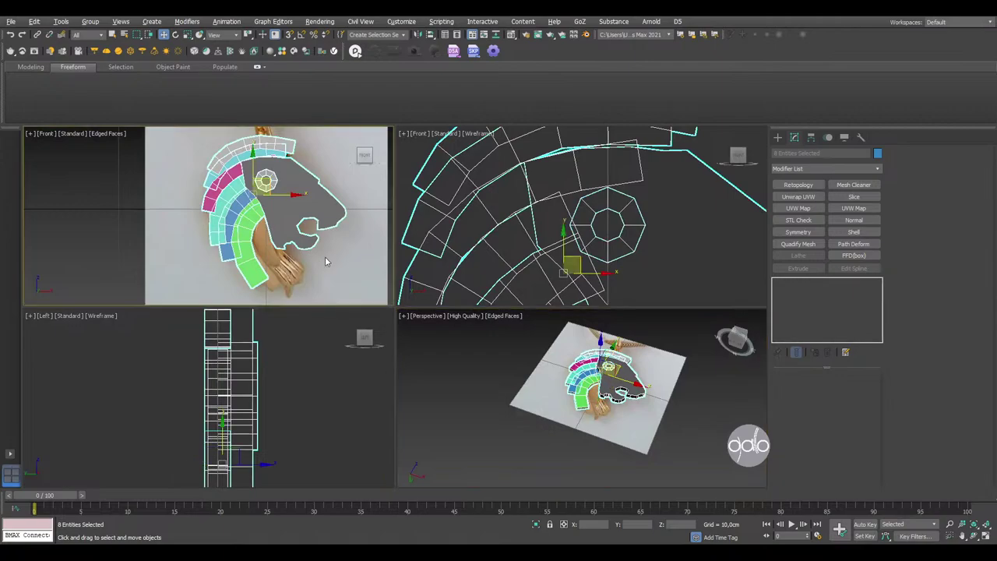
key(alt+w)
- Clone the green mane strip lower and rotate the copy to follow the neck
scroll(502, 300, up, 3)
click(502, 300)
scroll(504, 301, down, 2)
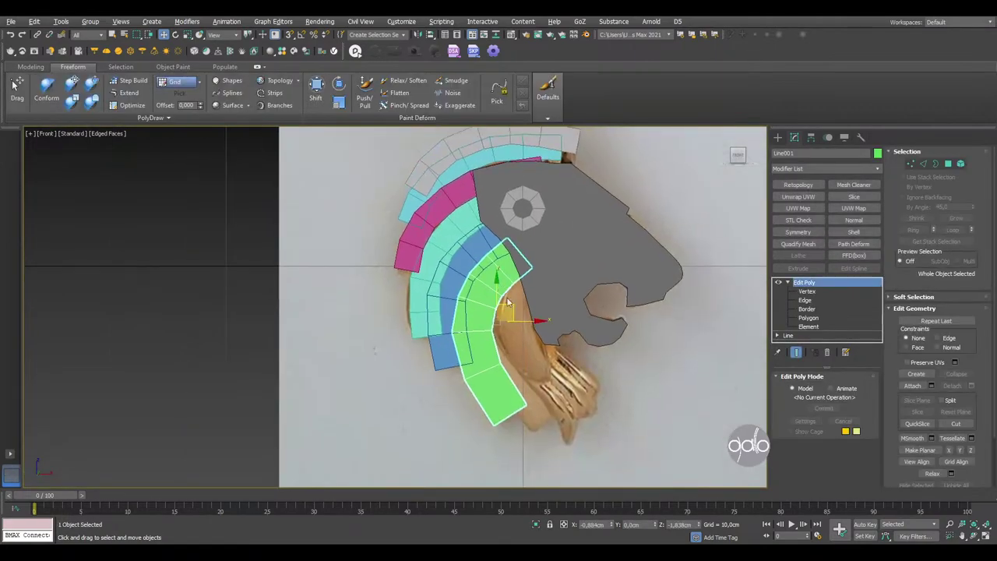
shift+drag(515, 307, 572, 355)
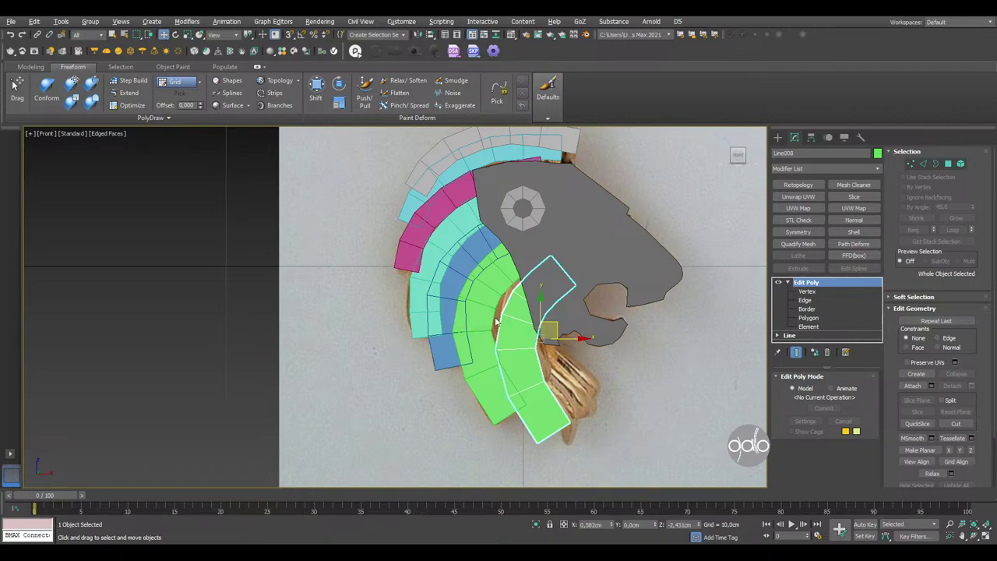
click(580, 311)
key(e)
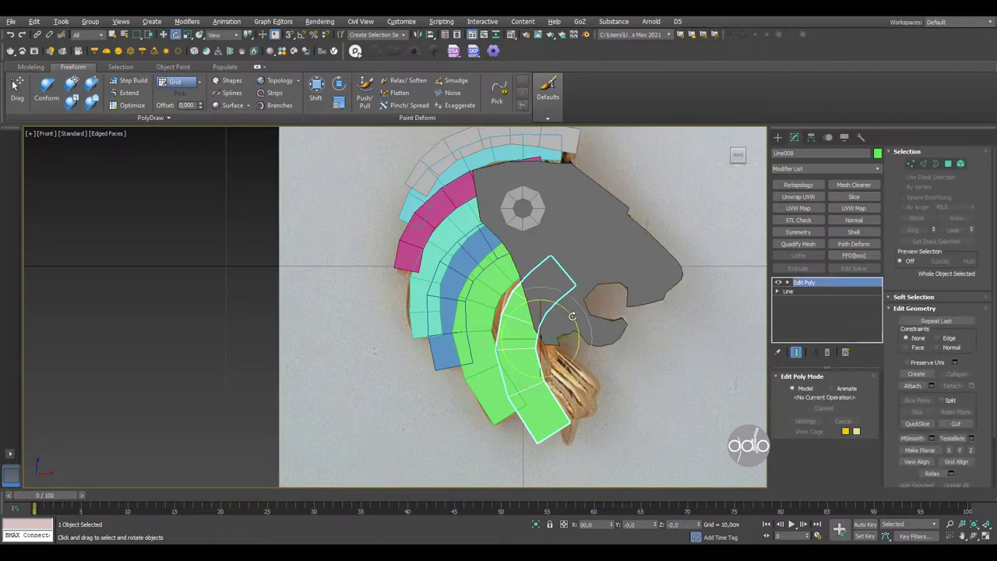
drag(574, 313, 548, 322)
key(w)
- Select all nine pendant pieces, try adding polygon editing, undo it, and recentre the view
click(662, 345)
scroll(634, 325, down, 3)
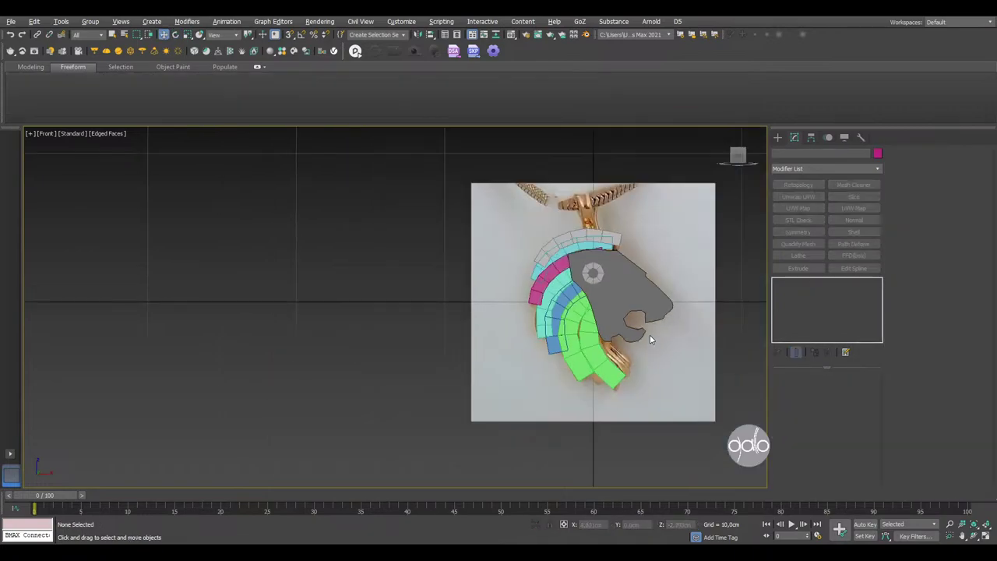
drag(665, 359, 490, 249)
middle_drag(490, 249, 458, 273)
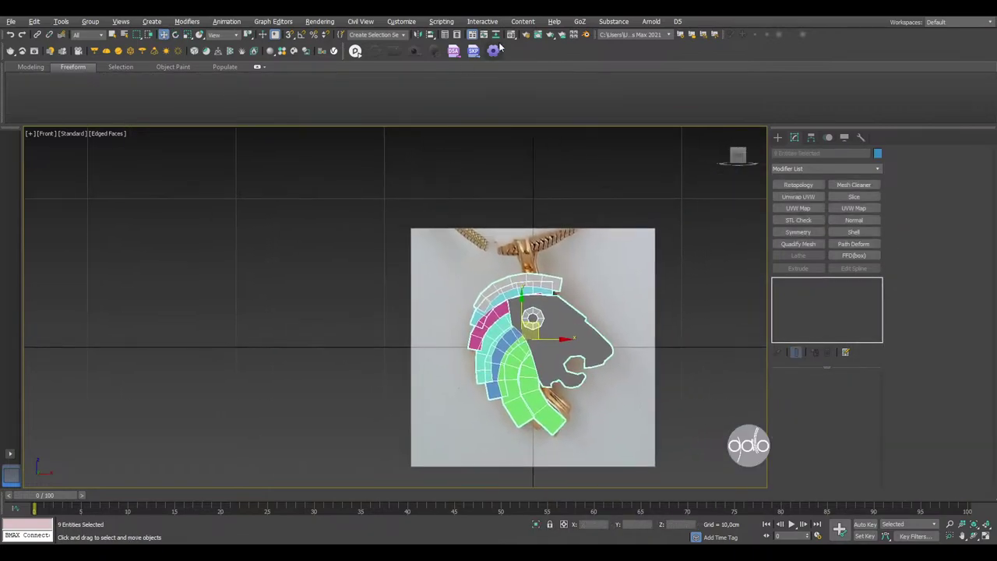
click(588, 35)
key(ctrl+z)
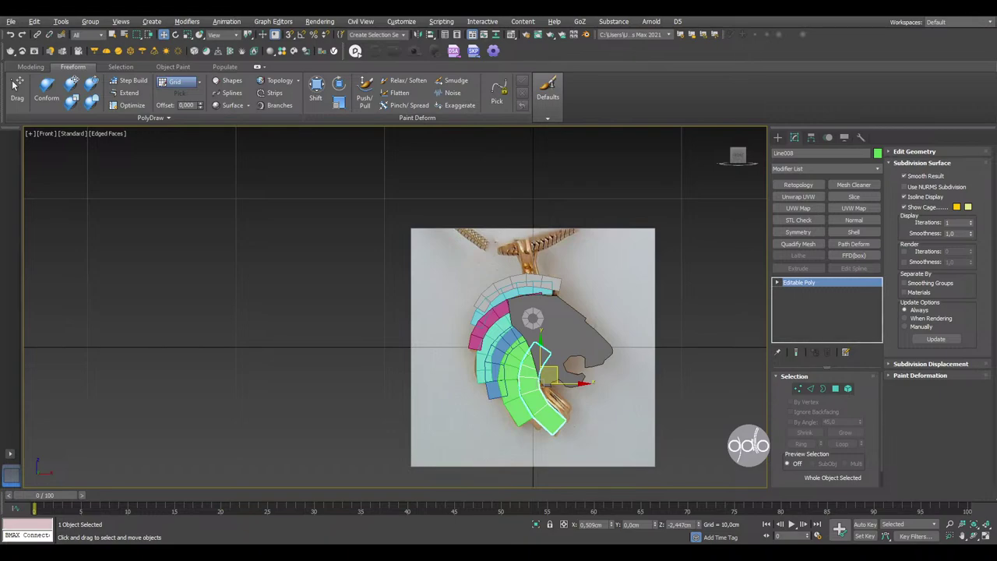
click(675, 294)
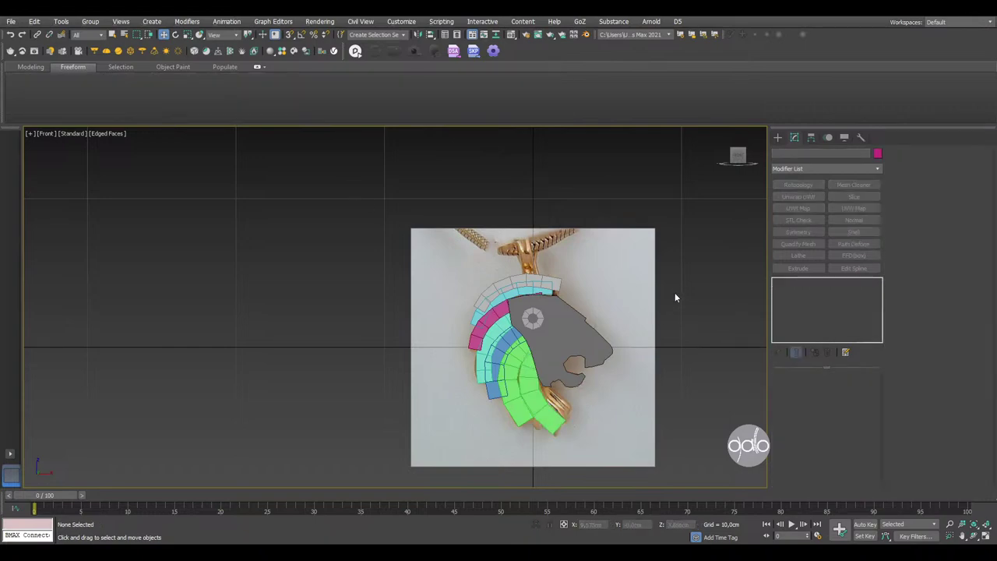
middle_drag(674, 292, 560, 234)
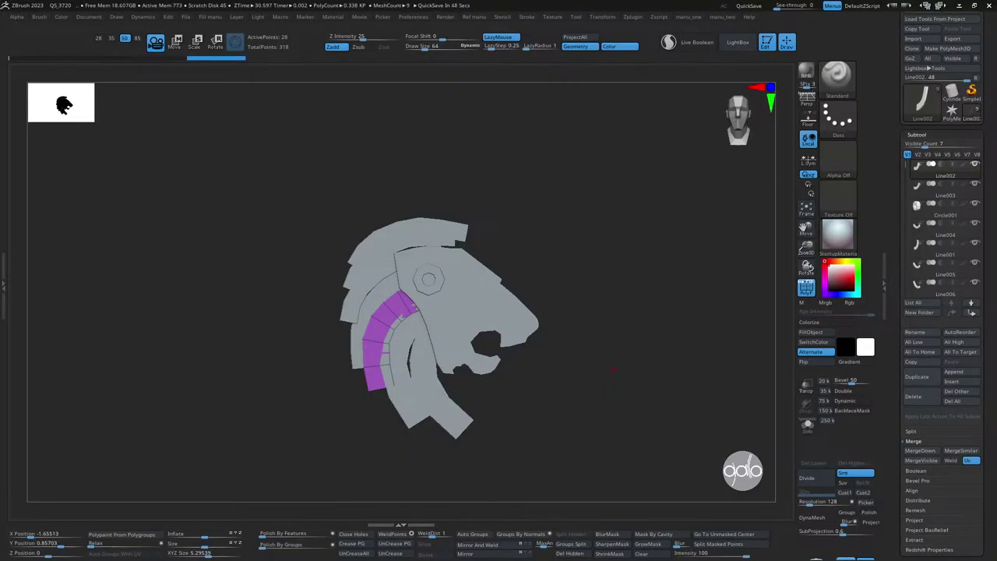
- Rotate the lion pendant in ZBrush to an angle to inspect its thickness
drag(619, 305, 618, 316)
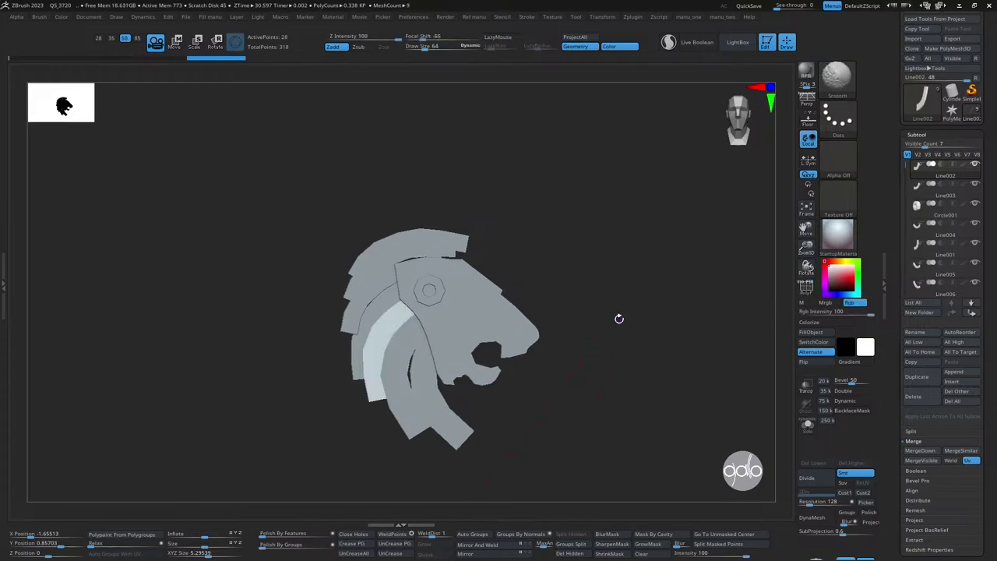
mouse_move(577, 280)
mouse_down()
mouse_move(608, 310)
mouse_move(603, 302)
mouse_up()
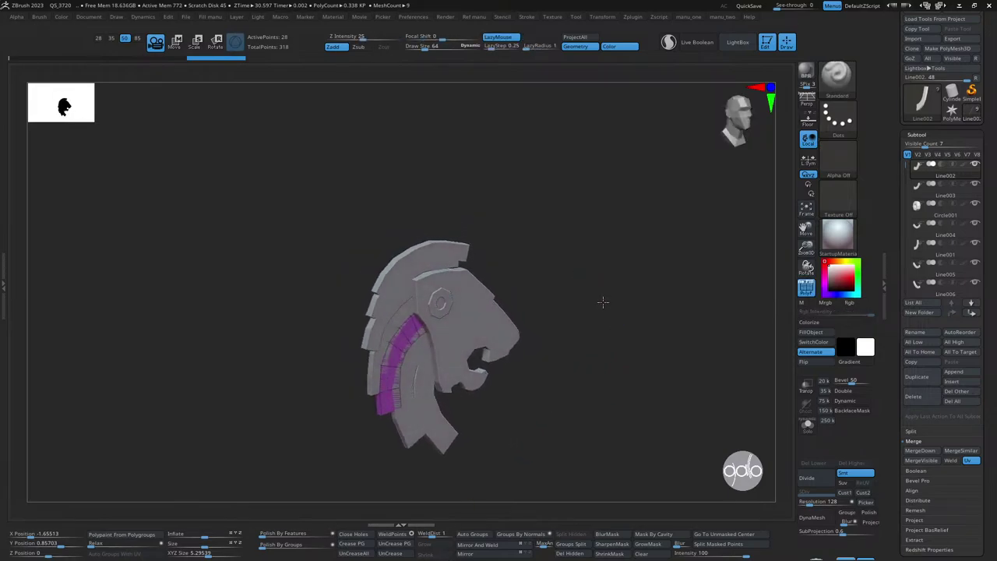
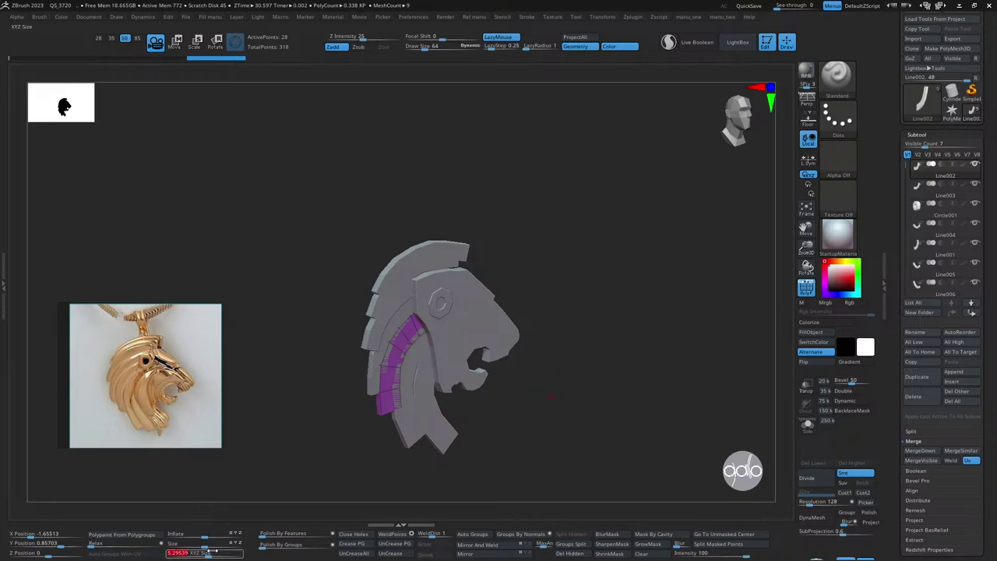
- Rotate the lion head to a flat side view and bring up the Texture menu
mouse_move(417, 440)
mouse_down()
mouse_move(579, 223)
mouse_move(572, 244)
mouse_up()
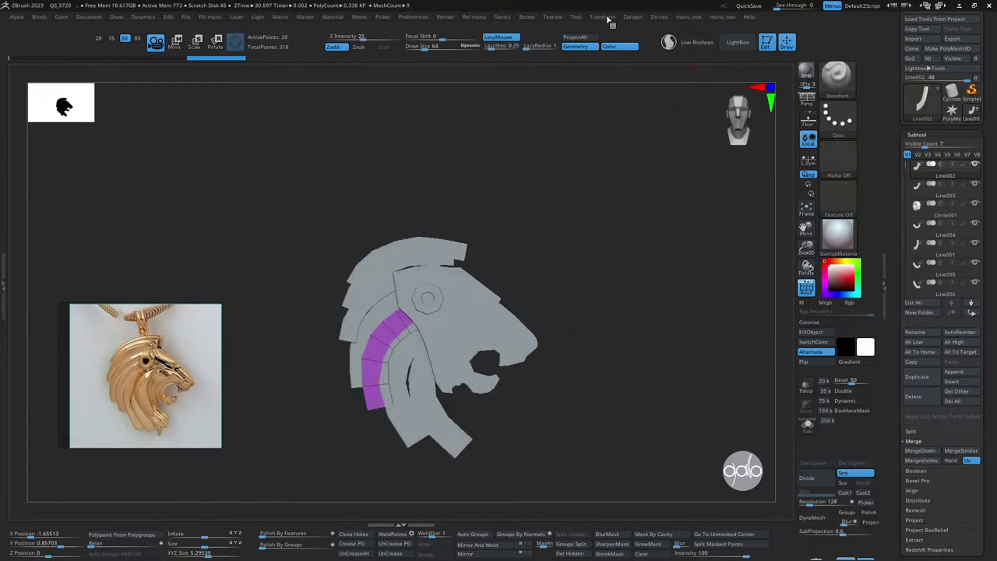
click(628, 18)
click(553, 16)
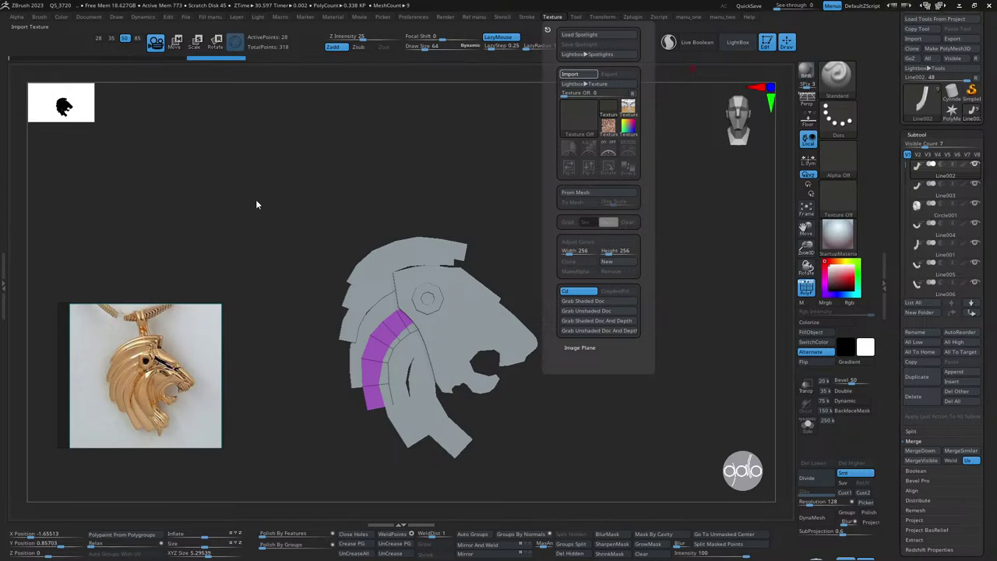
- Import the gold lion-pendant photo as a texture and add it to Spotlight over the canvas
click(364, 138)
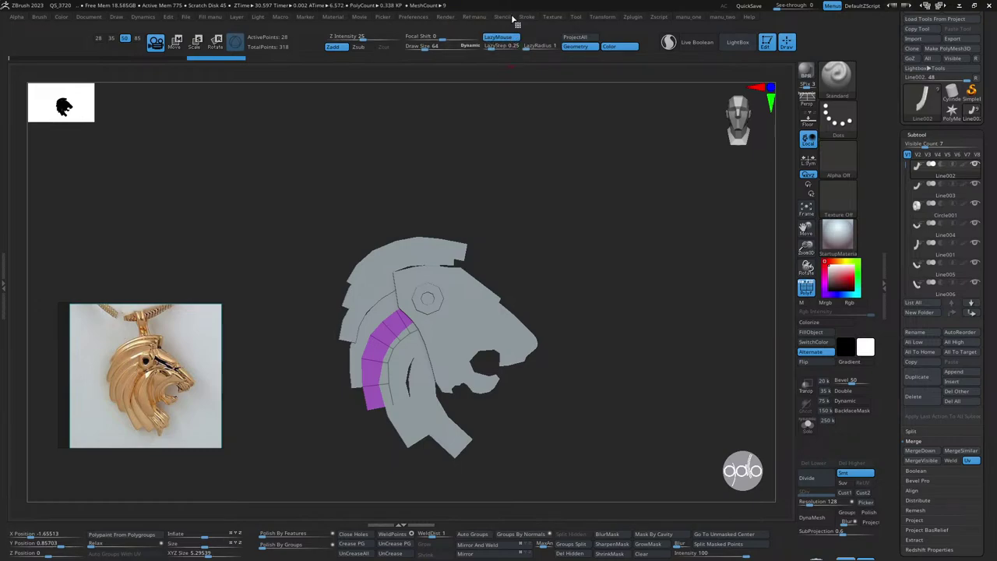
click(629, 18)
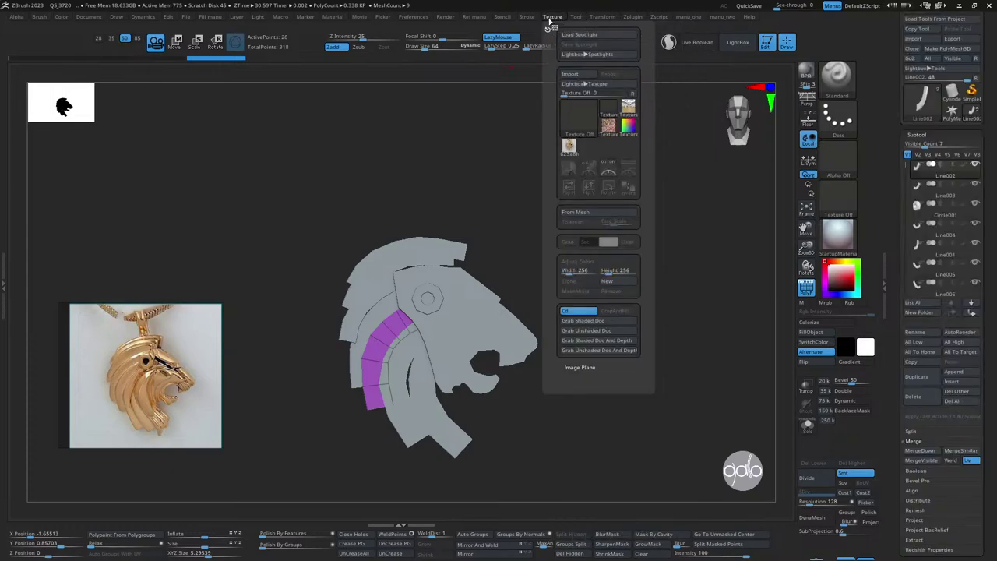
click(569, 147)
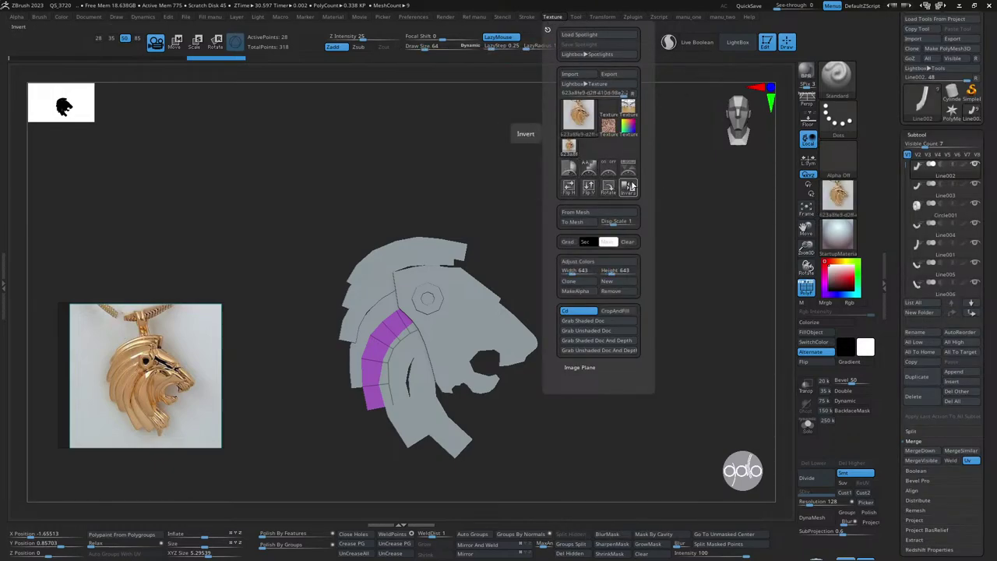
click(629, 170)
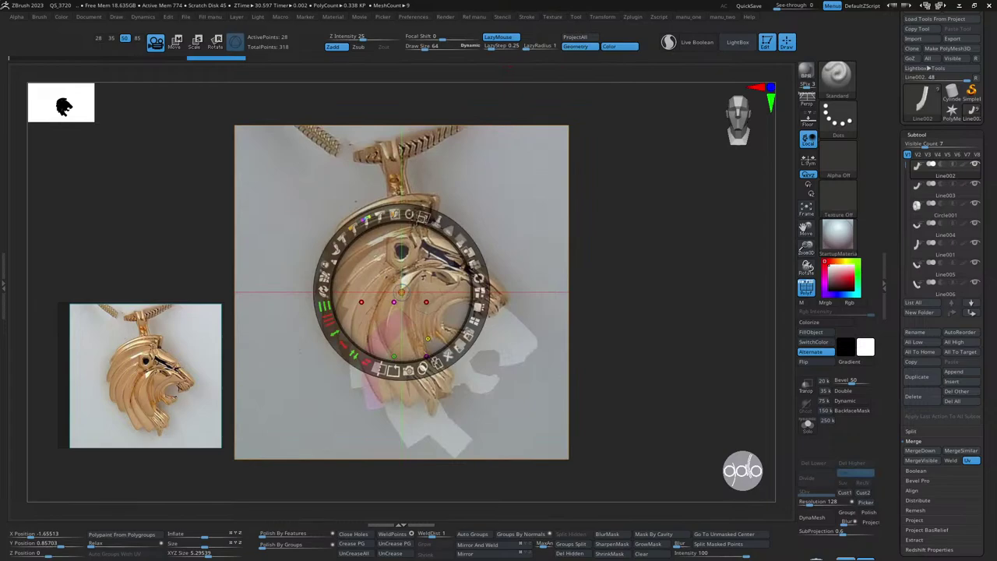
- Shrink and rotate the pendant photo with the Spotlight dial, then hide the dial
mouse_move(414, 217)
mouse_down()
mouse_move(458, 243)
mouse_move(450, 259)
mouse_move(446, 249)
mouse_up()
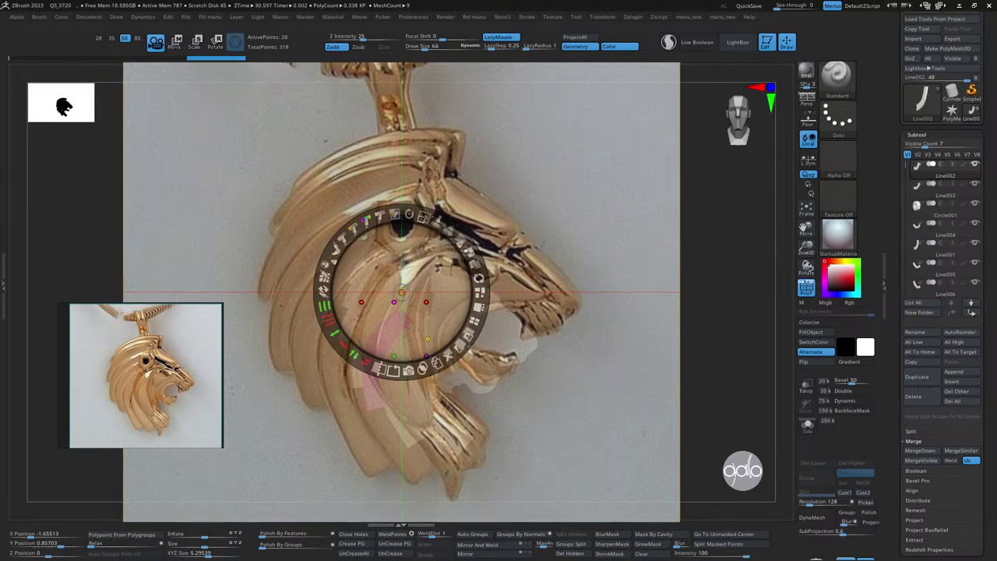
key(z)
key(z)
drag(465, 245, 429, 220)
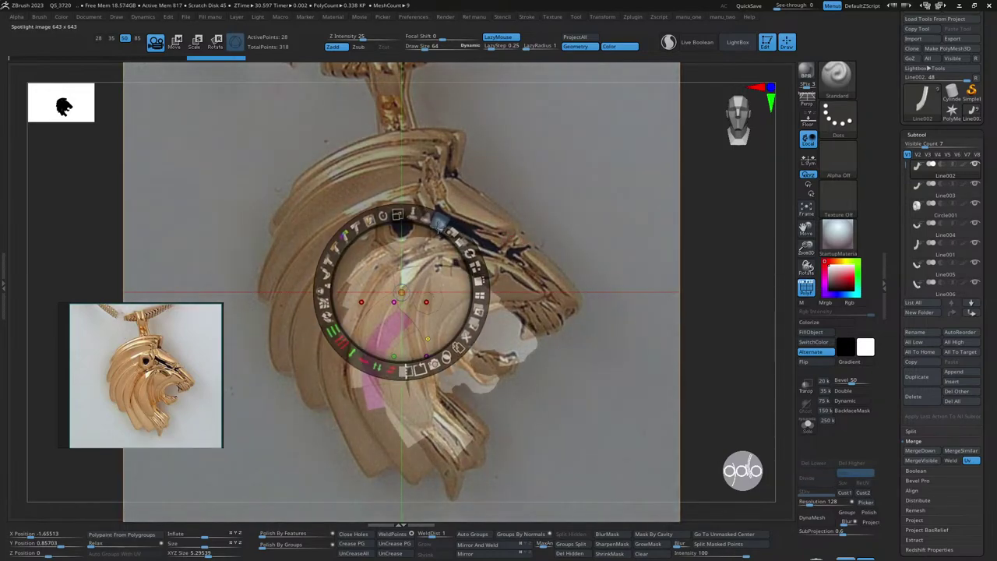
key(z)
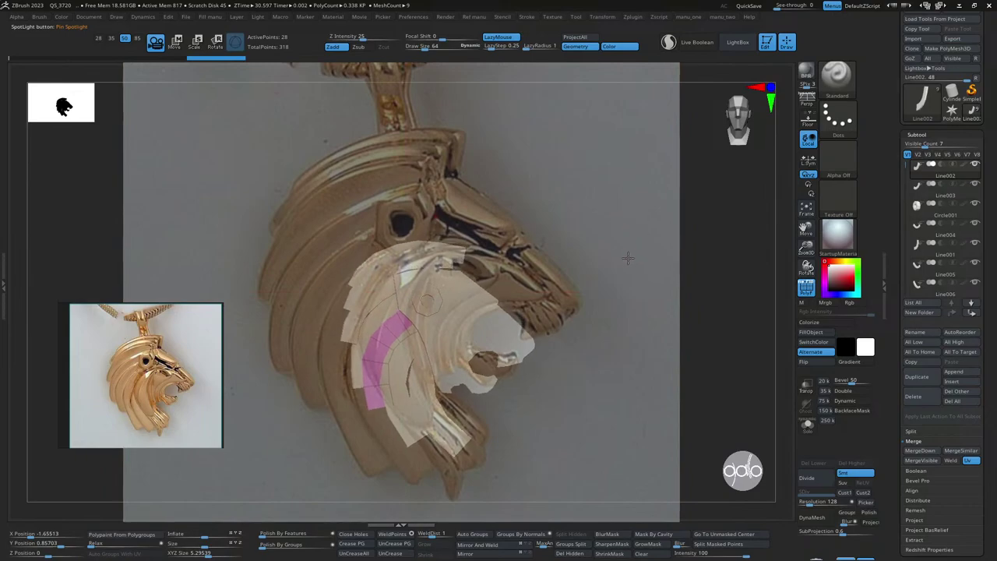
- Rotate the lion model until its angle matches the pendant photo
mouse_move(636, 250)
mouse_down()
mouse_move(651, 240)
mouse_move(601, 231)
mouse_move(625, 231)
mouse_move(622, 221)
mouse_up()
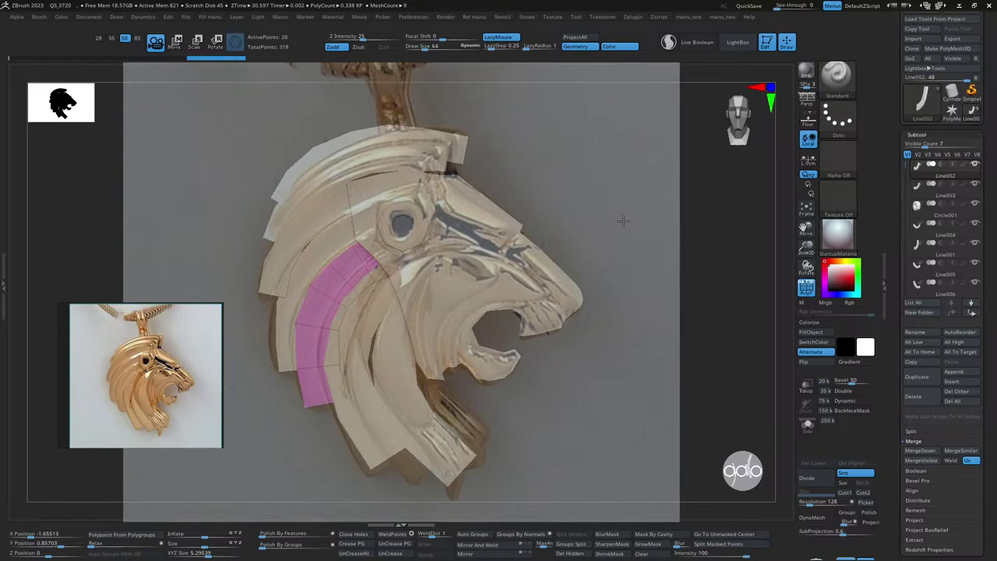
drag(623, 222, 617, 217)
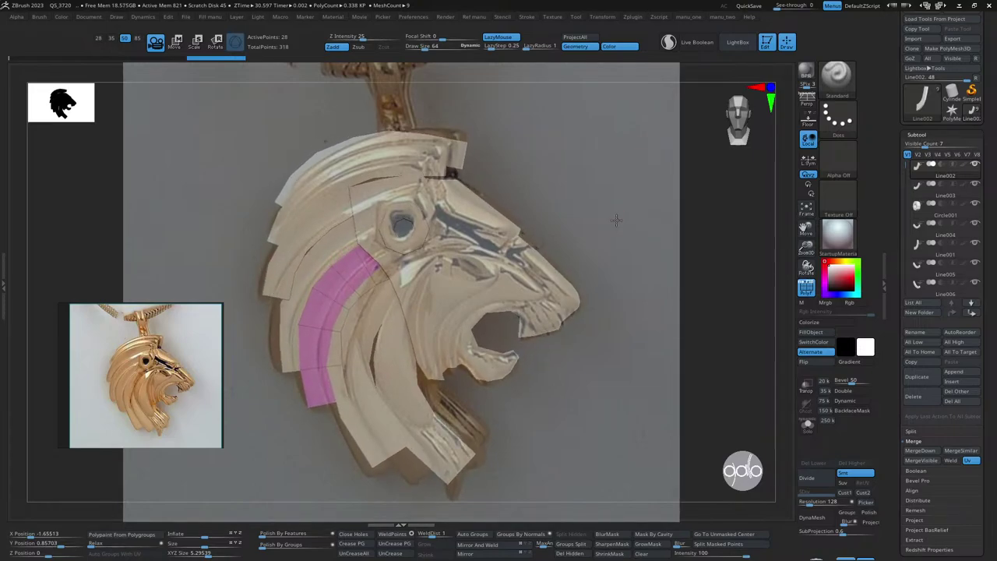
drag(616, 221, 614, 209)
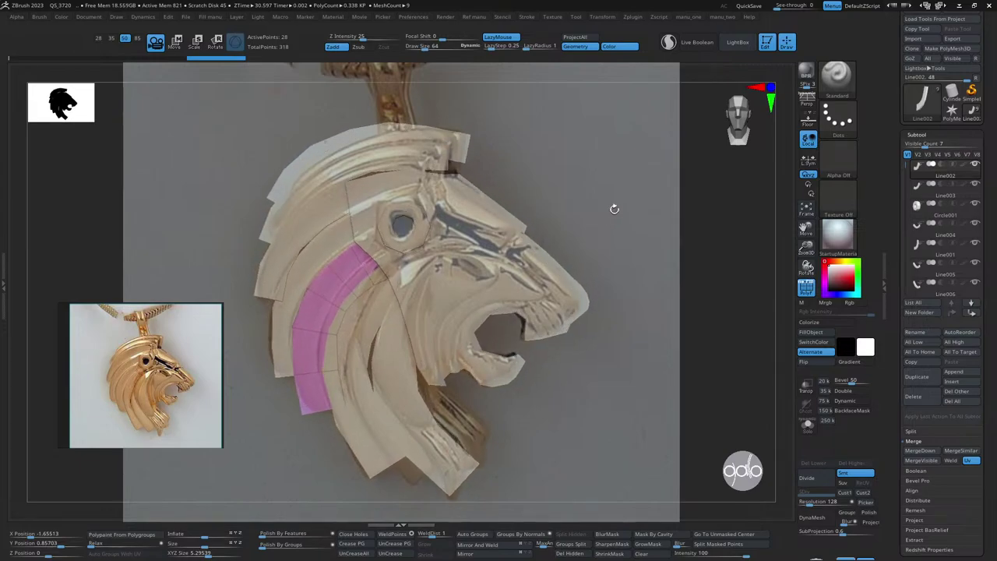
- Create the Ref manu project 'Lion_2' and store the aligned view in slot 1
key(v)
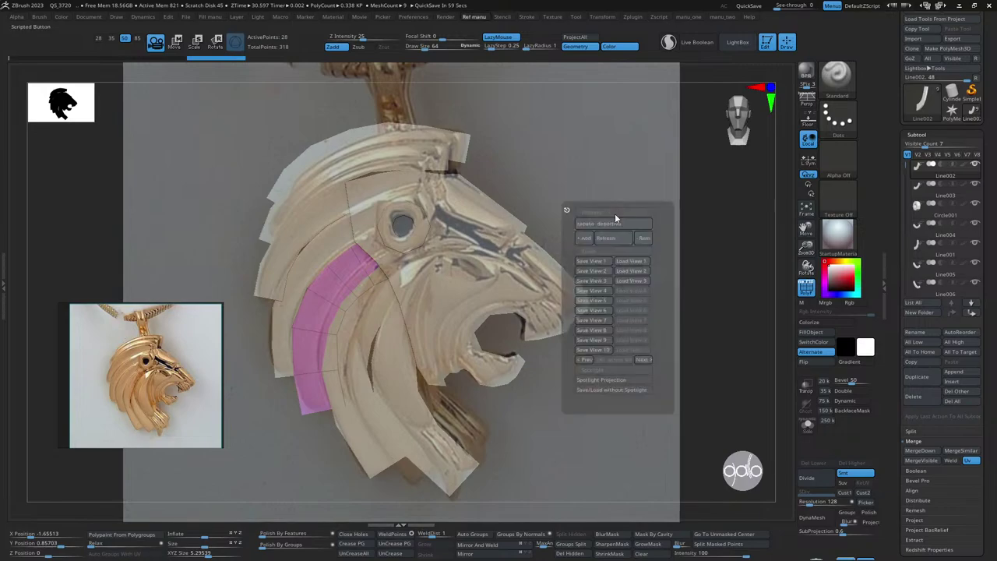
click(587, 238)
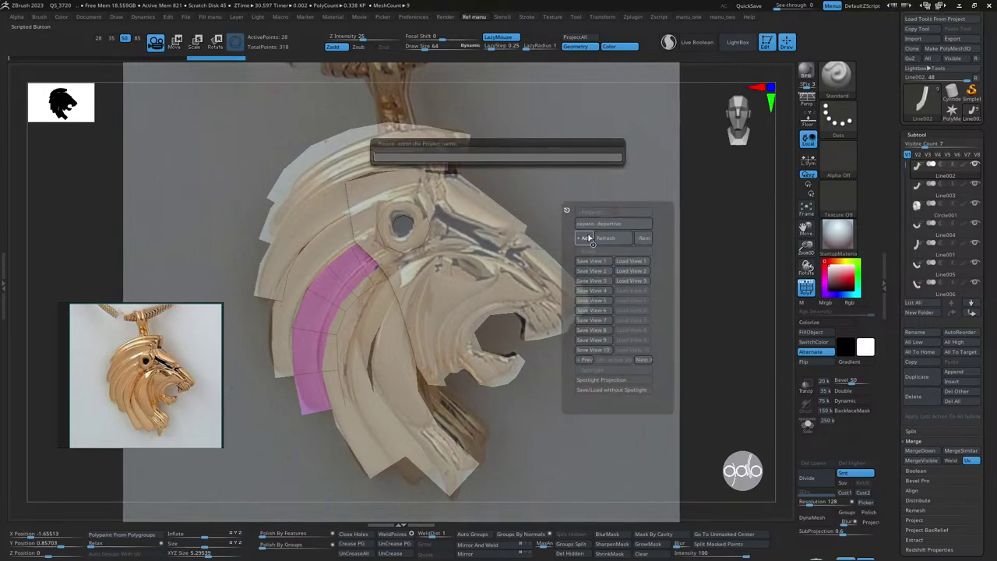
click(519, 162)
text(Lion)
key(shift)
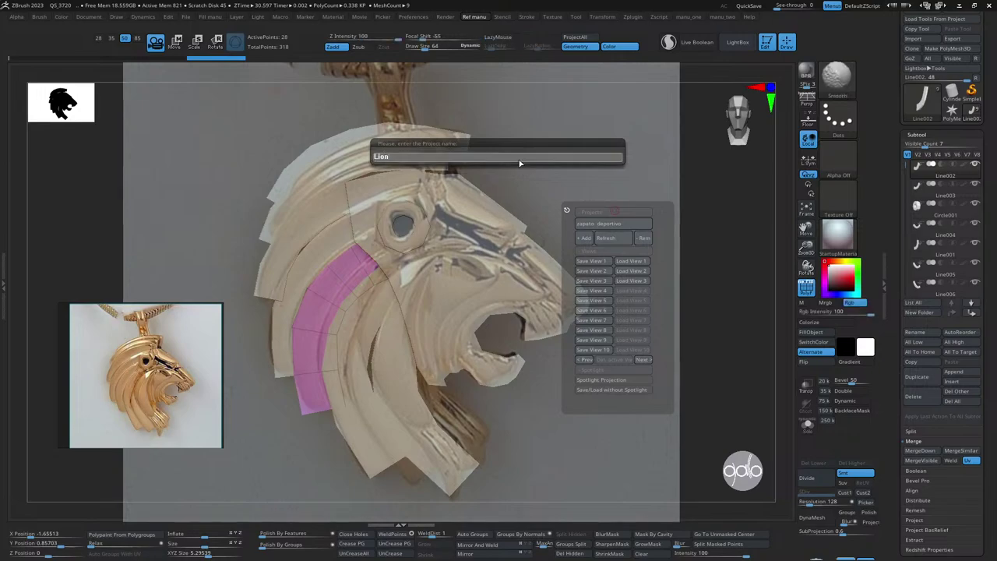
text(_2)
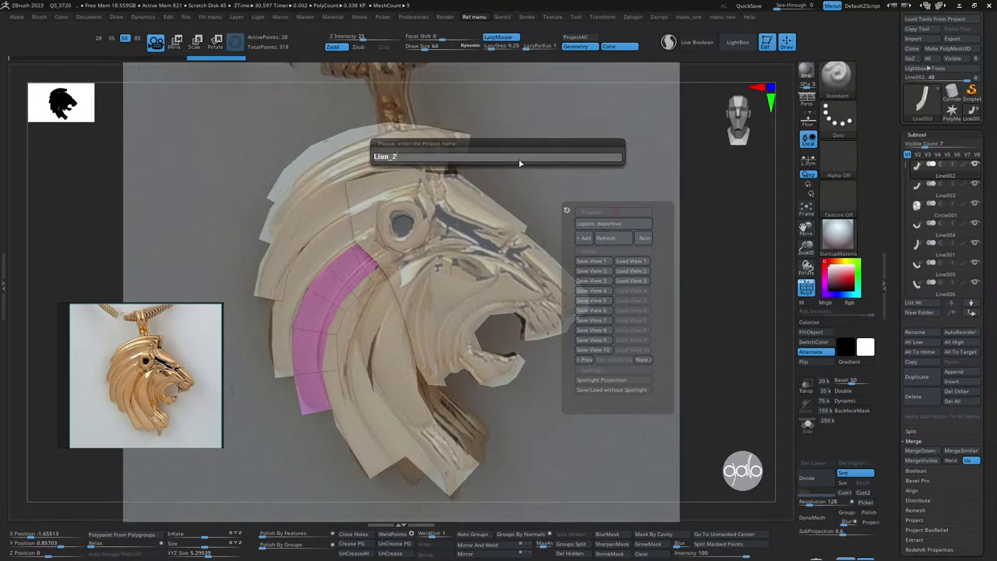
key(Return)
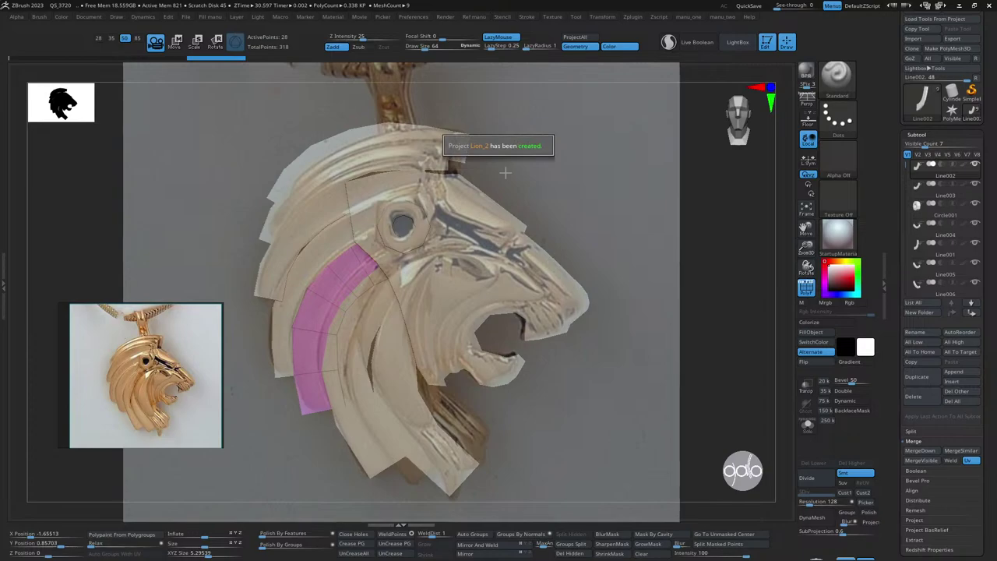
key(r)
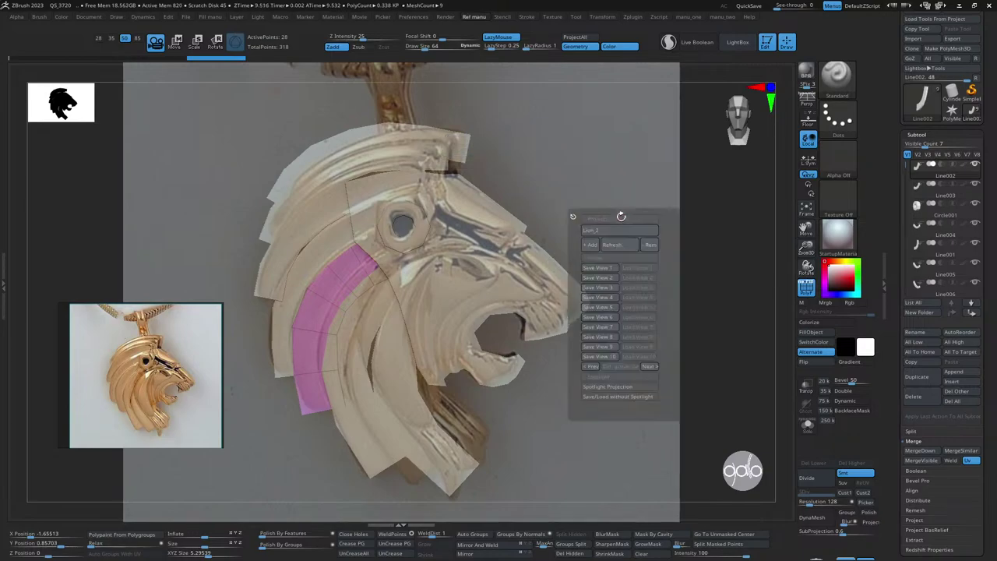
click(603, 269)
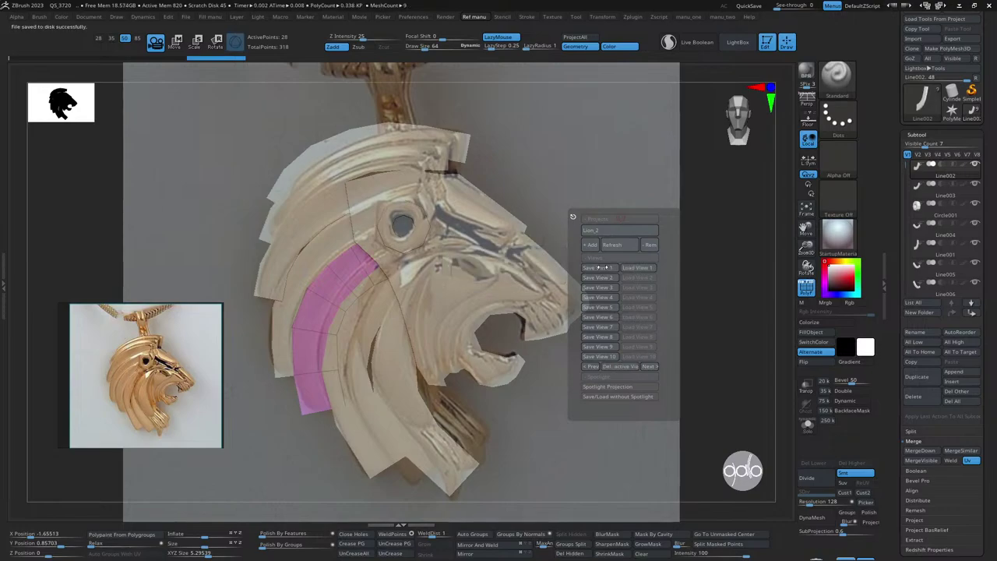
key(r)
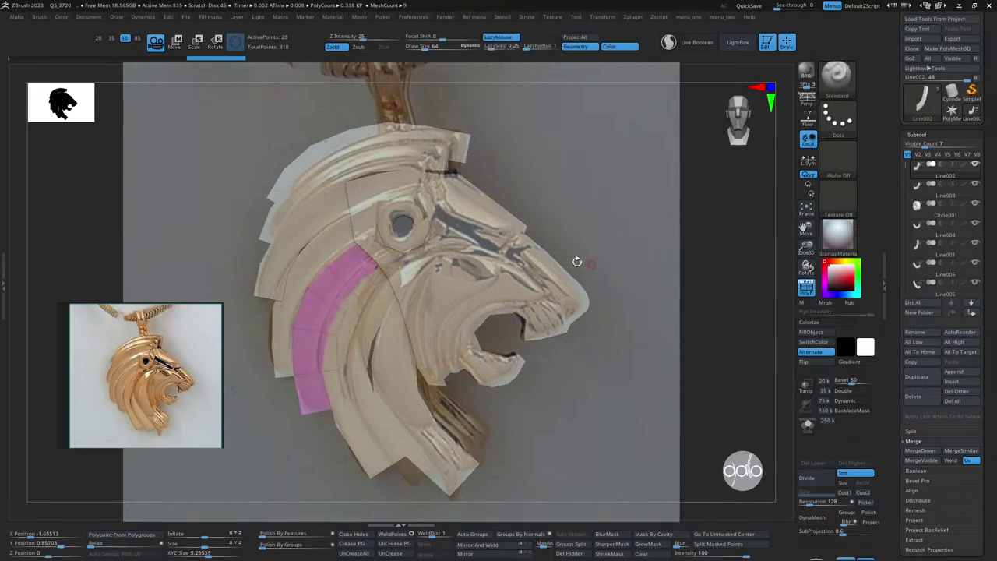
- Select the Line007 face subtool, solo it and hide the Spotlight reference
alt+click(546, 251)
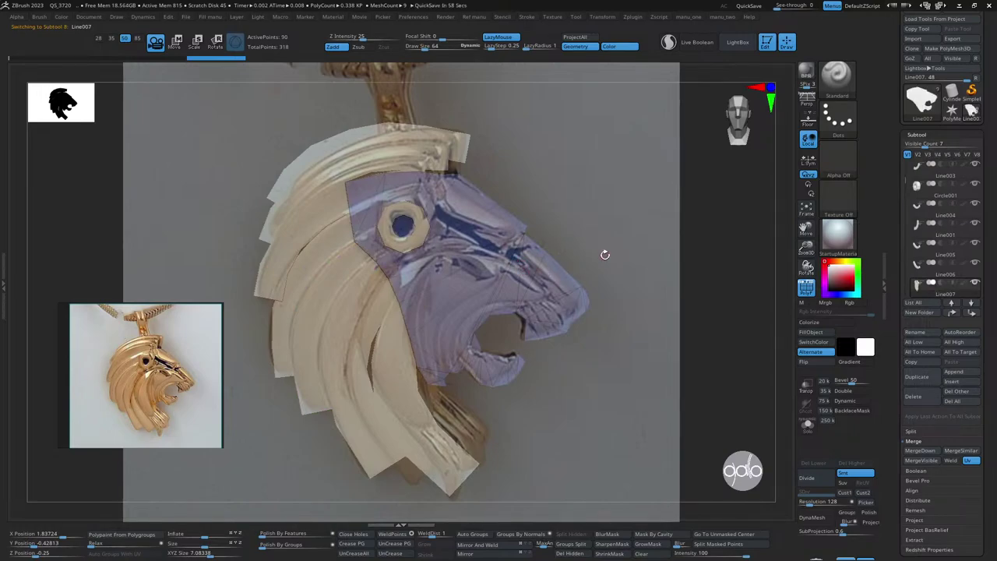
key(shift)
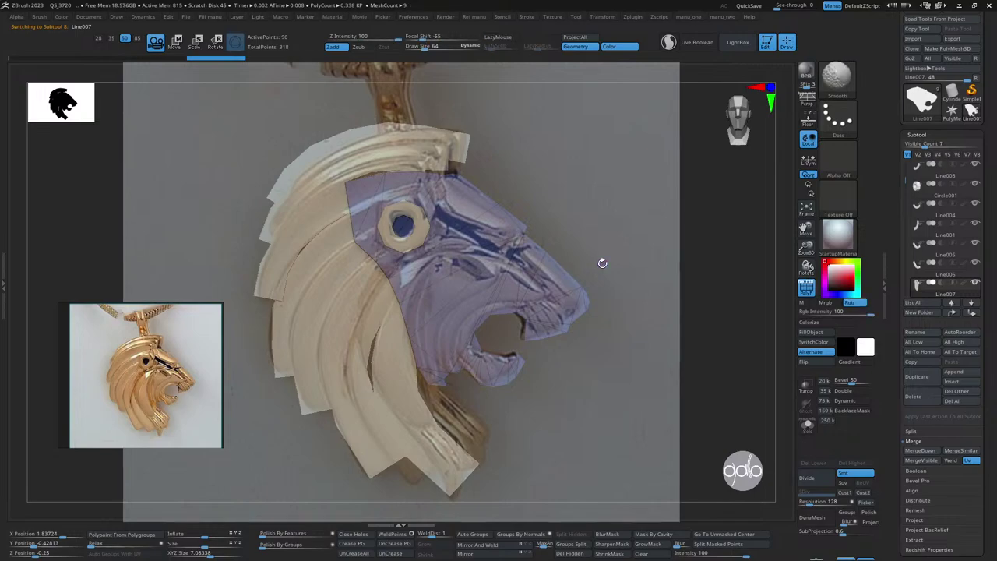
key(ctrl+shift+s)
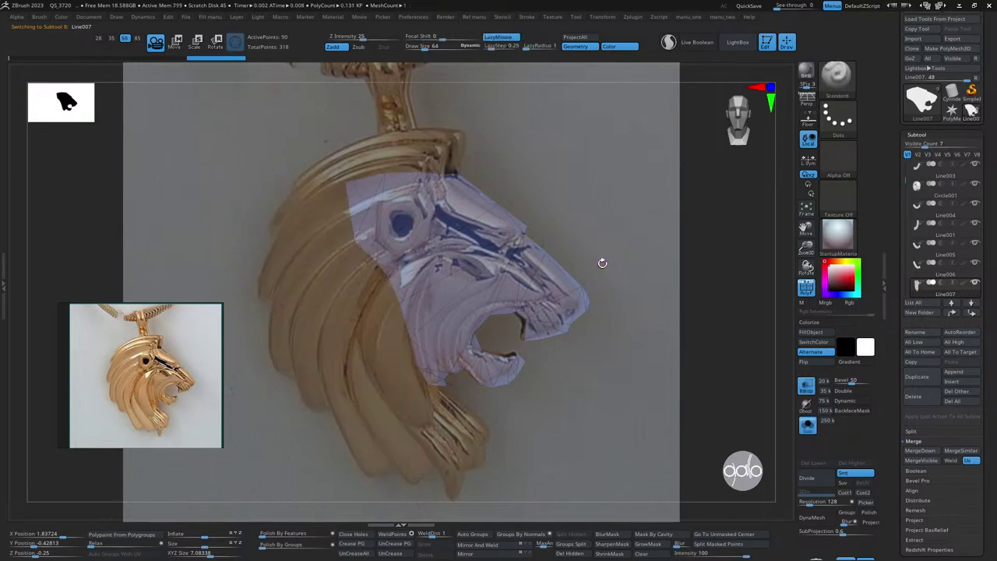
key(shift+z)
drag(592, 233, 593, 283)
mouse_move(536, 559)
mouse_down()
mouse_move(585, 412)
mouse_move(519, 412)
mouse_move(514, 348)
mouse_move(539, 508)
mouse_up()
- Try DynaMesh on the face piece, undo it, and show all subtools again
key(shift+f)
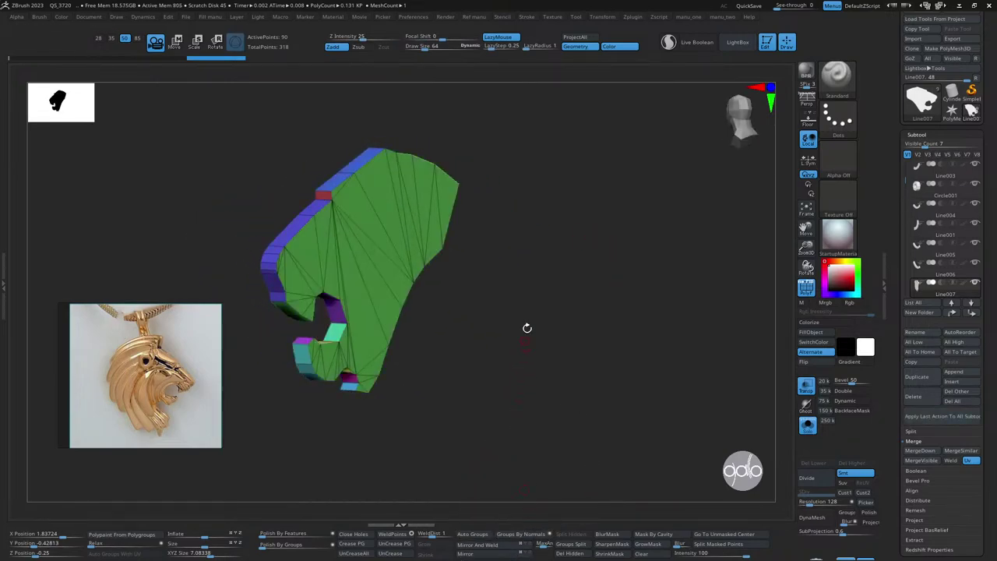
mouse_move(528, 329)
mouse_down()
mouse_move(452, 274)
mouse_move(587, 285)
mouse_move(642, 343)
mouse_move(632, 305)
mouse_move(647, 305)
mouse_up()
key(ctrl+shift)
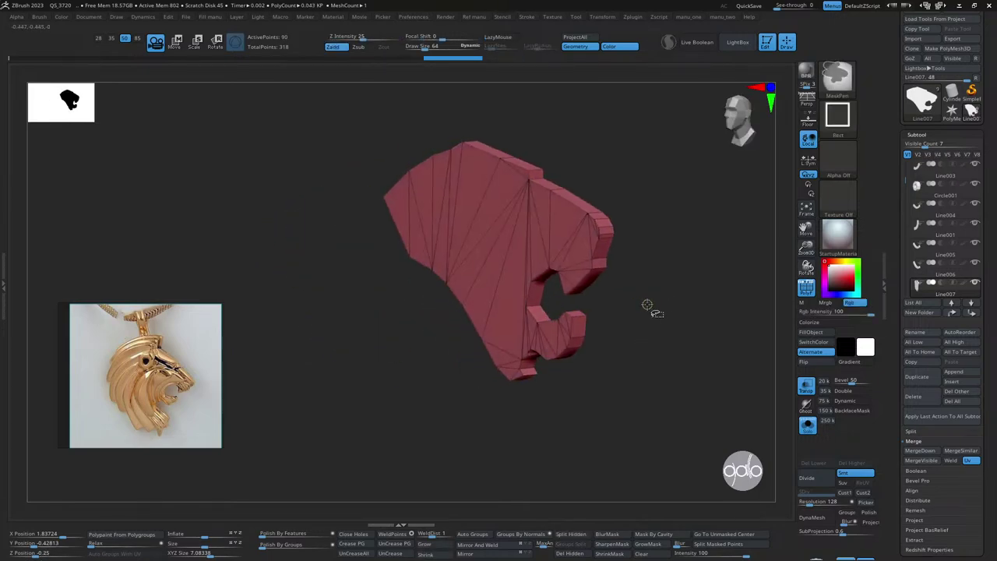
drag(678, 276, 746, 427)
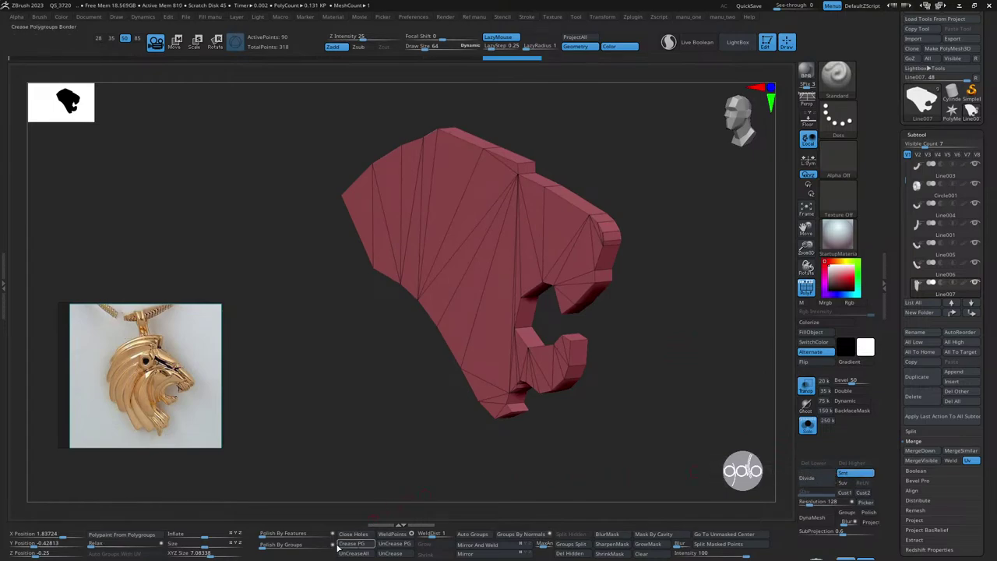
key(ctrl+d)
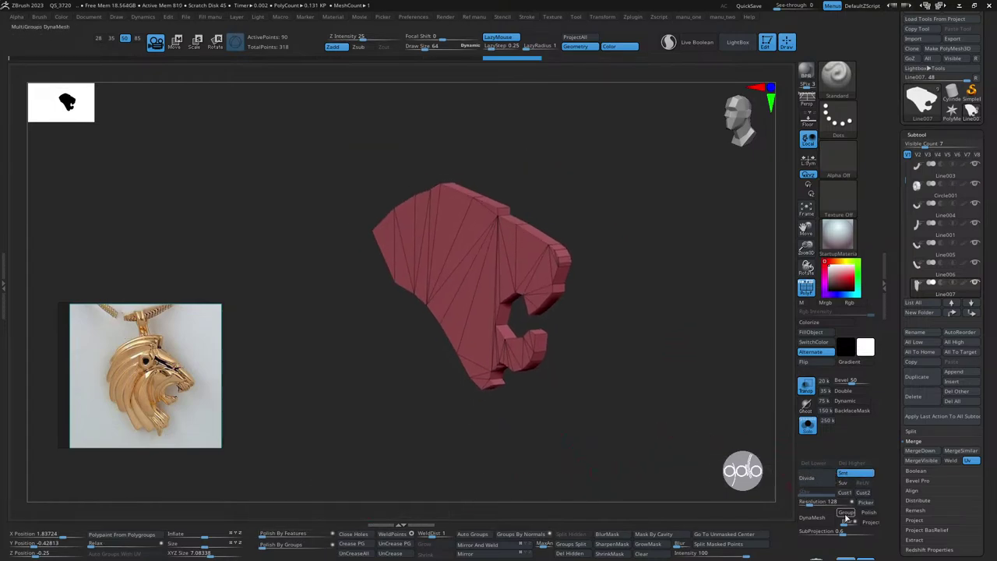
drag(705, 443, 663, 363)
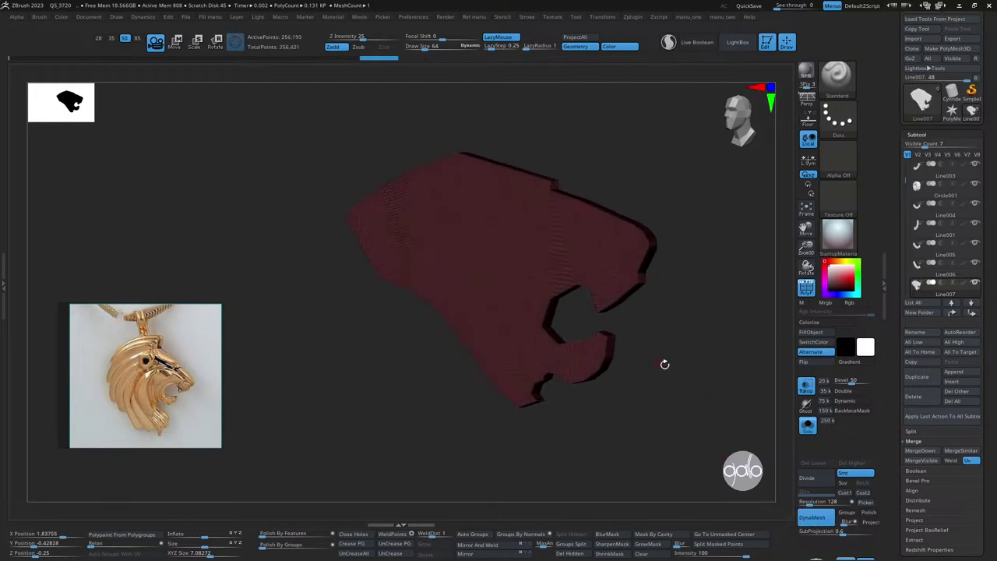
key(ctrl+z)
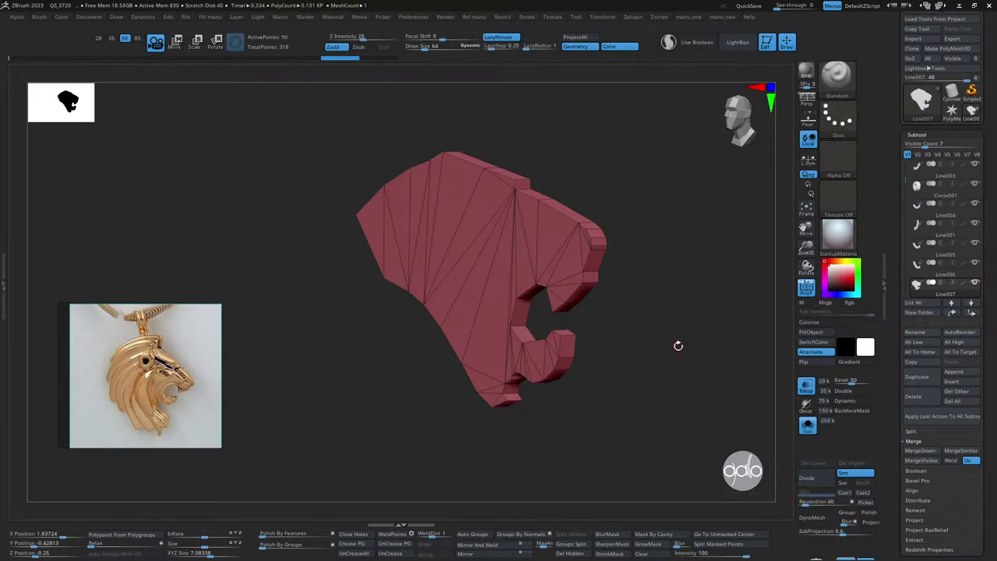
key(shift+alt+s)
mouse_move(696, 327)
mouse_down()
mouse_move(704, 353)
mouse_move(626, 327)
mouse_up()
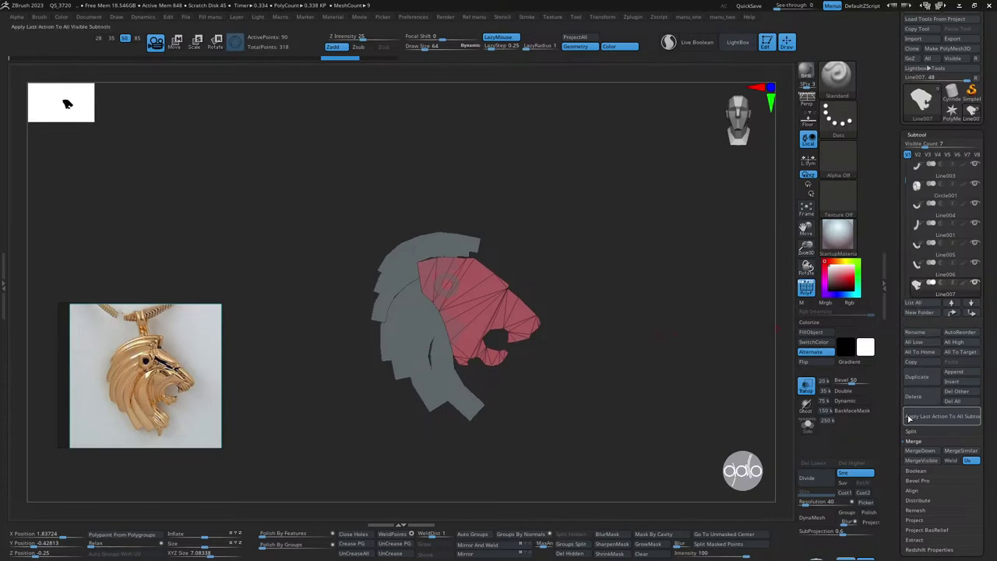
drag(896, 469, 896, 465)
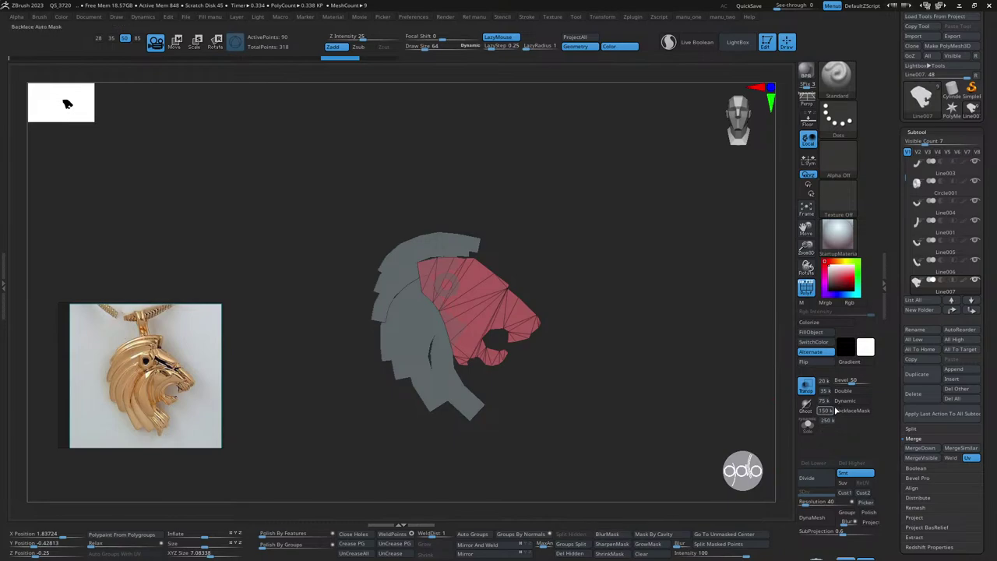
- Run Merge Visible on the lion subtools and switch to the new Merged_Line007 tool
scroll(897, 418, down, 3)
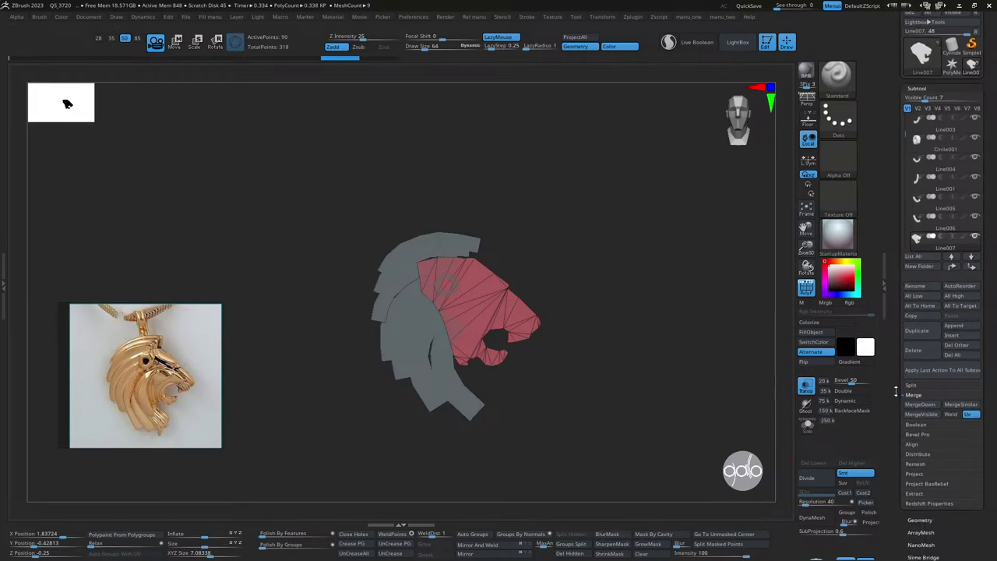
scroll(899, 401, down, 1)
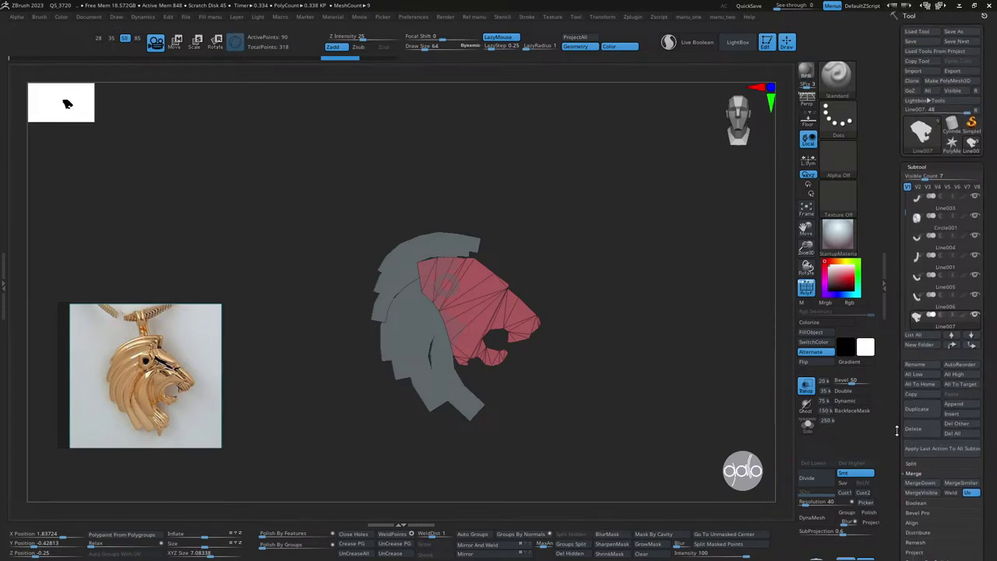
scroll(901, 421, down, 2)
click(923, 488)
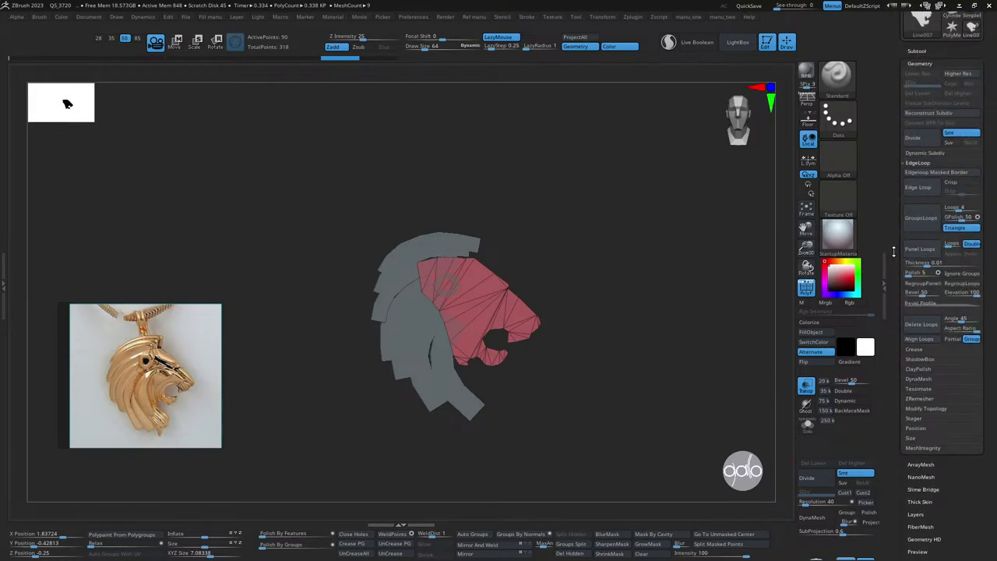
drag(894, 205, 878, 163)
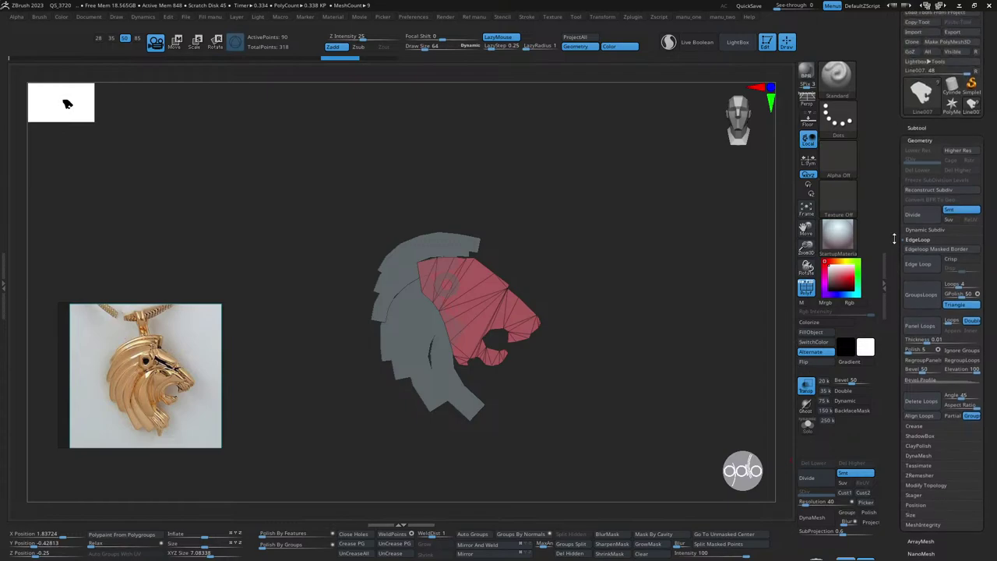
scroll(914, 401, down, 1)
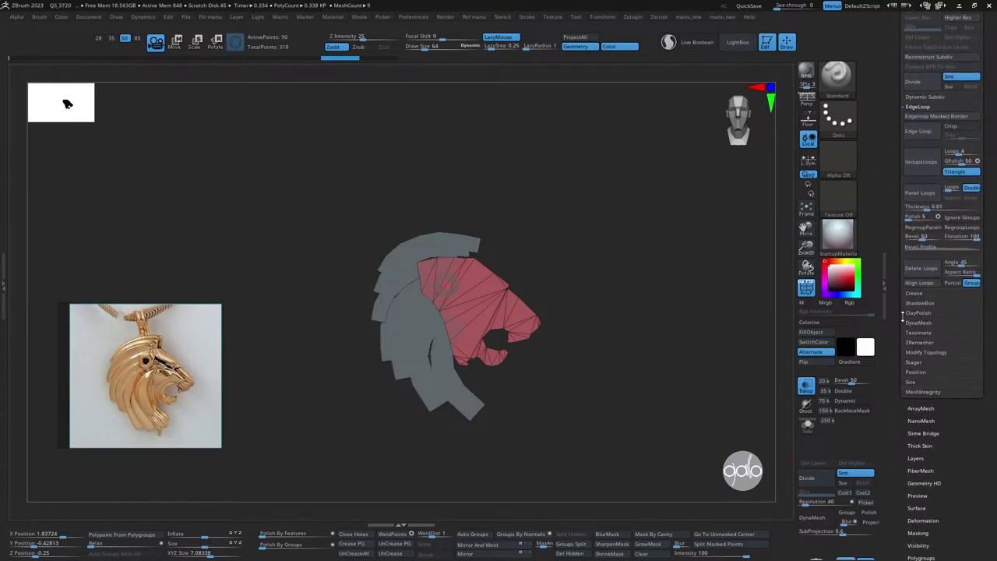
scroll(896, 229, up, 5)
scroll(904, 218, up, 3)
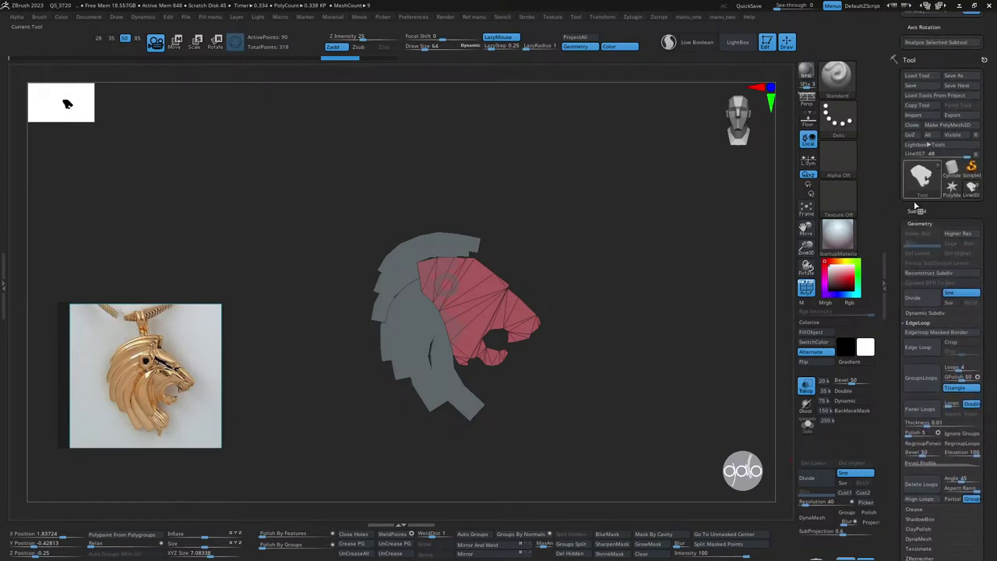
click(911, 211)
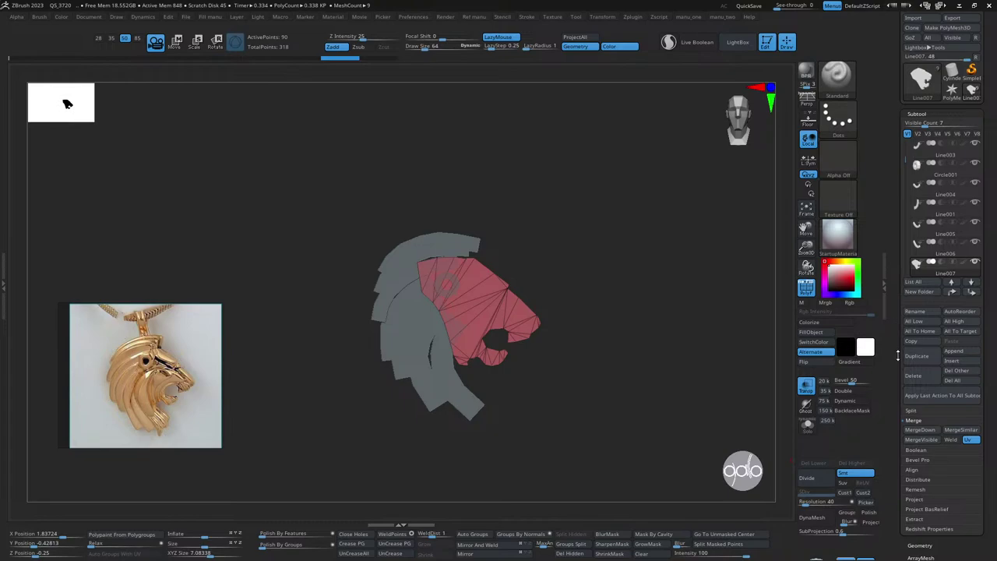
click(927, 444)
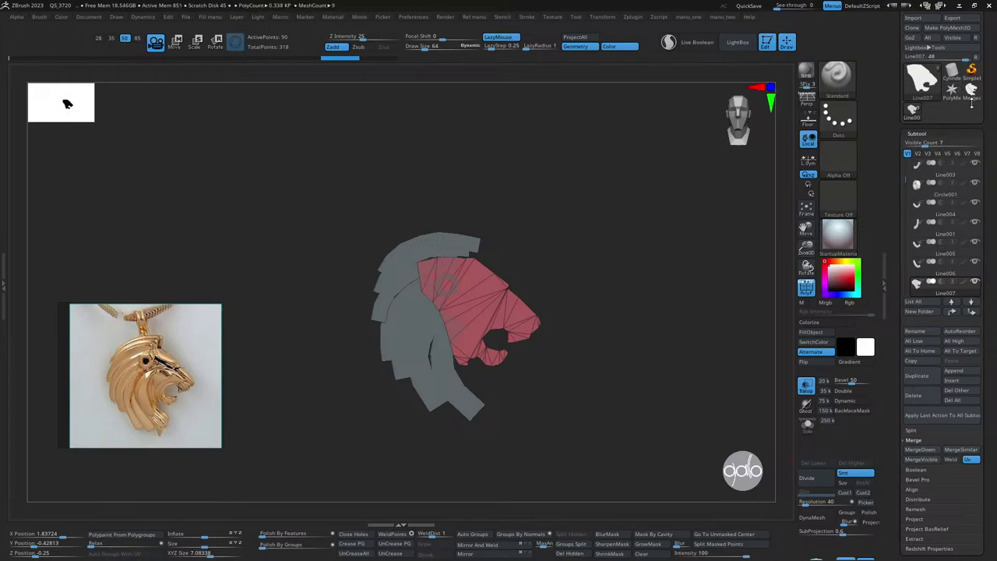
click(972, 98)
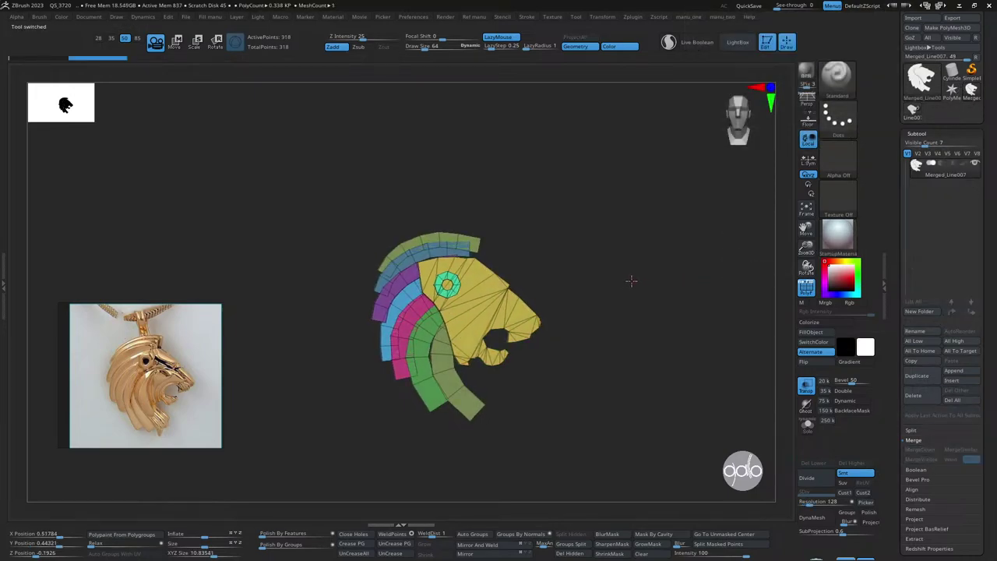
- Unify the merged lion head to size 2 at the origin and frame it
key(w)
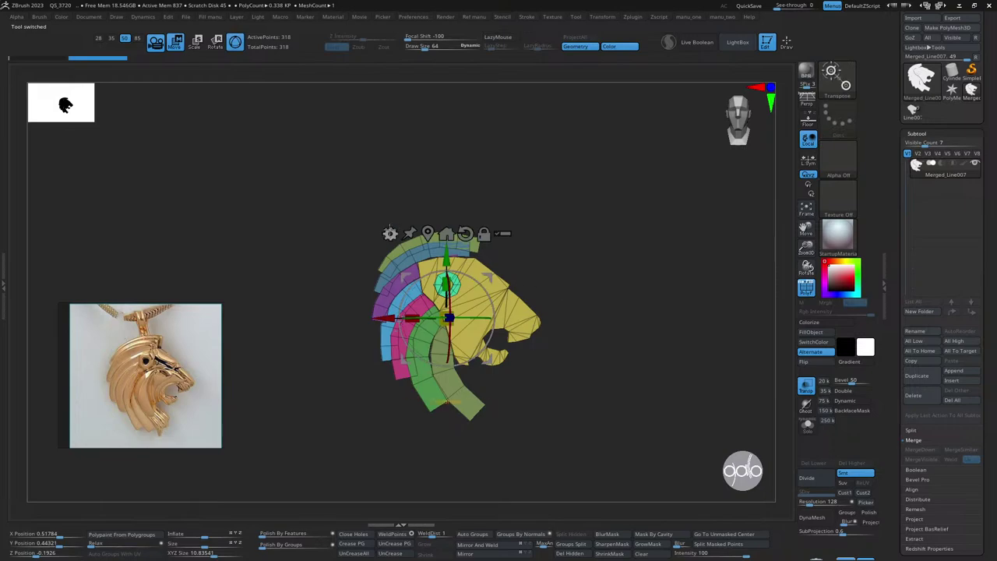
key(space)
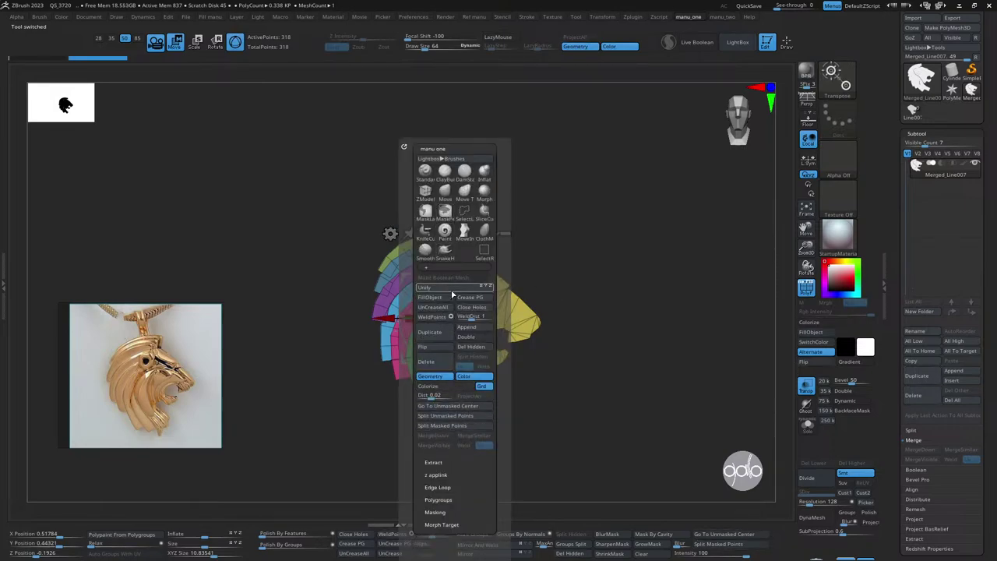
click(455, 289)
key(f)
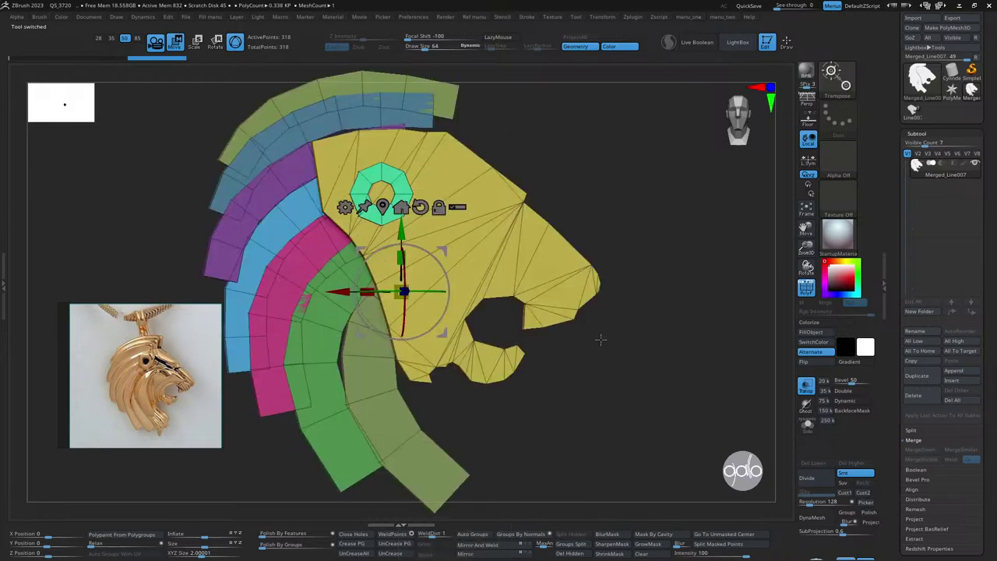
mouse_move(648, 307)
mouse_down()
mouse_move(640, 188)
mouse_move(640, 251)
mouse_up()
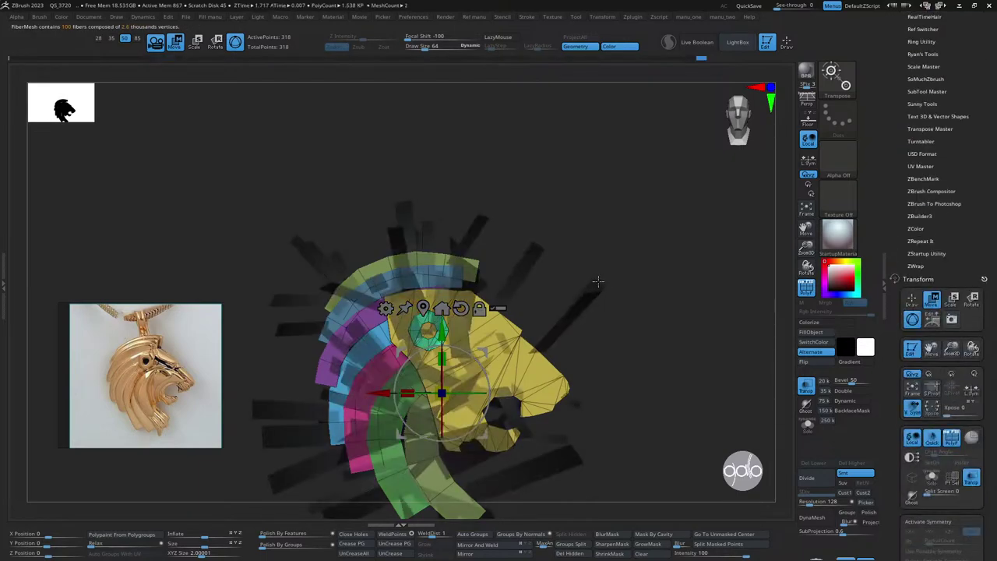
- Turn off the FiberMesh preview and return to the standard Draw brush
drag(899, 417, 895, 325)
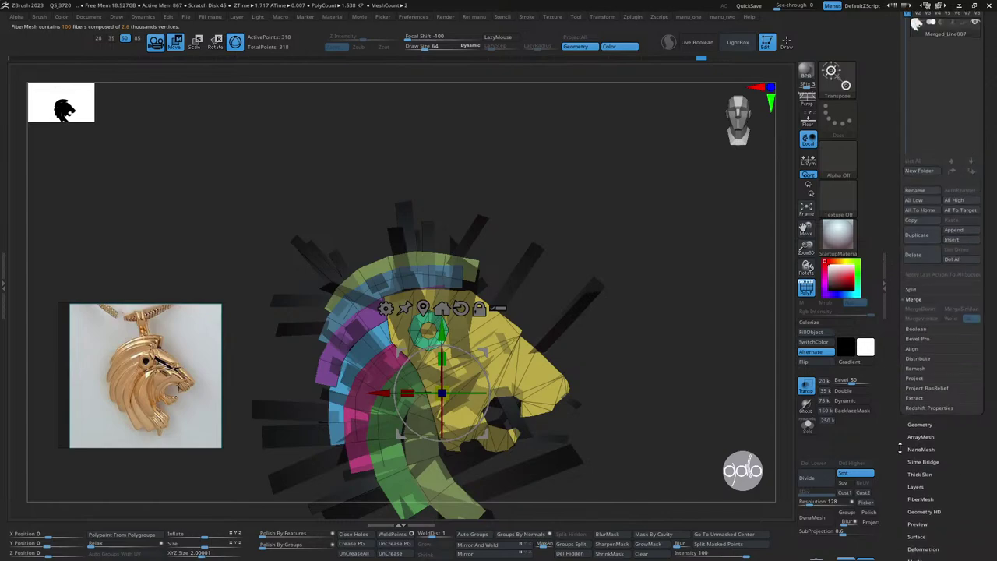
drag(916, 463, 894, 402)
click(920, 402)
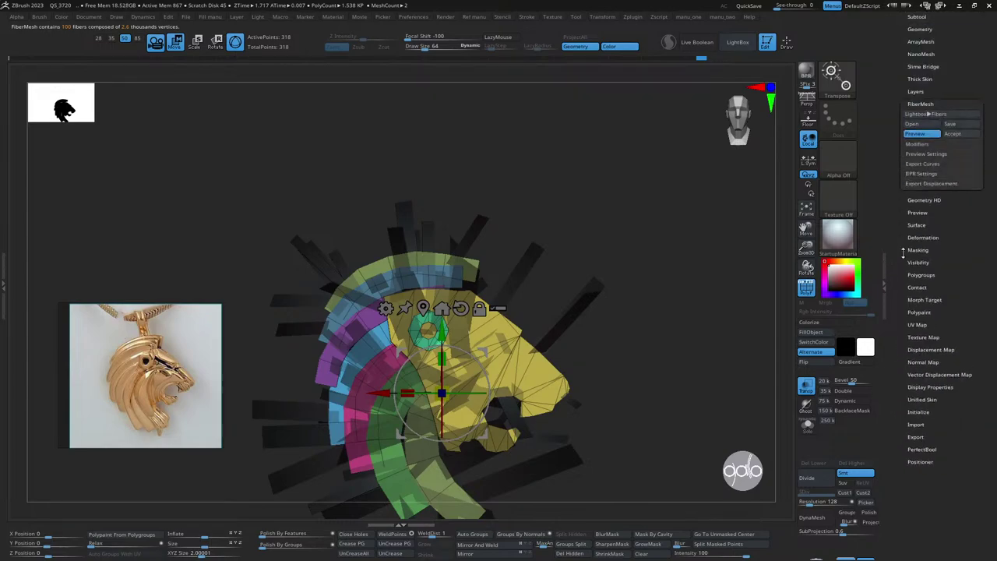
click(914, 133)
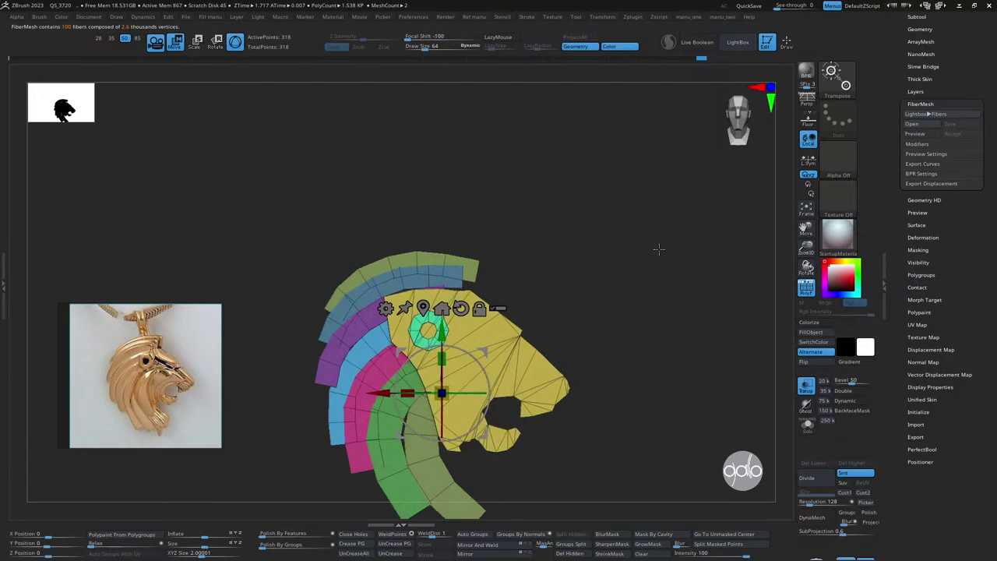
drag(659, 252, 641, 213)
key(q)
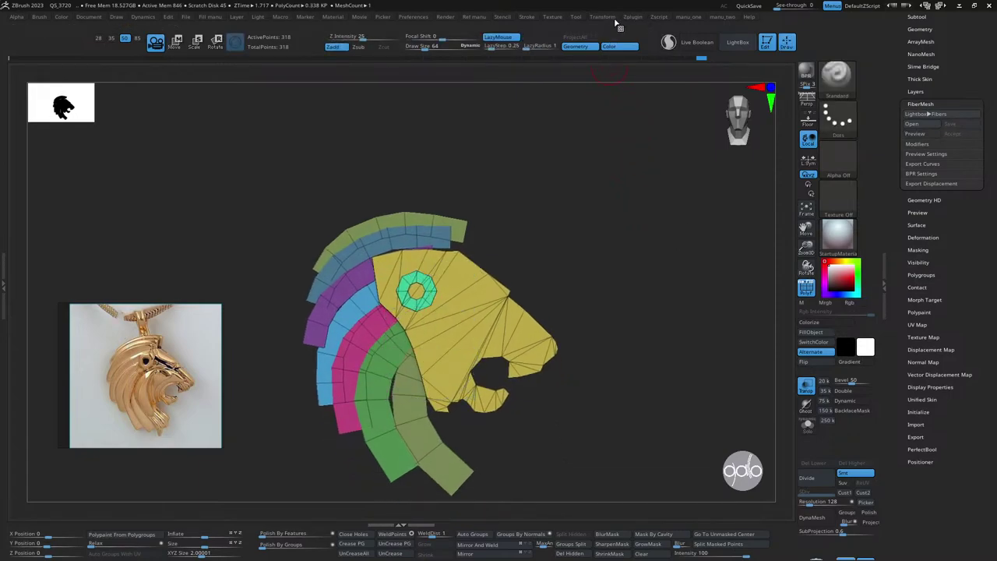
- Import the lion pendant image into Spotlight, then move and scale it over the mesh
click(552, 17)
click(578, 116)
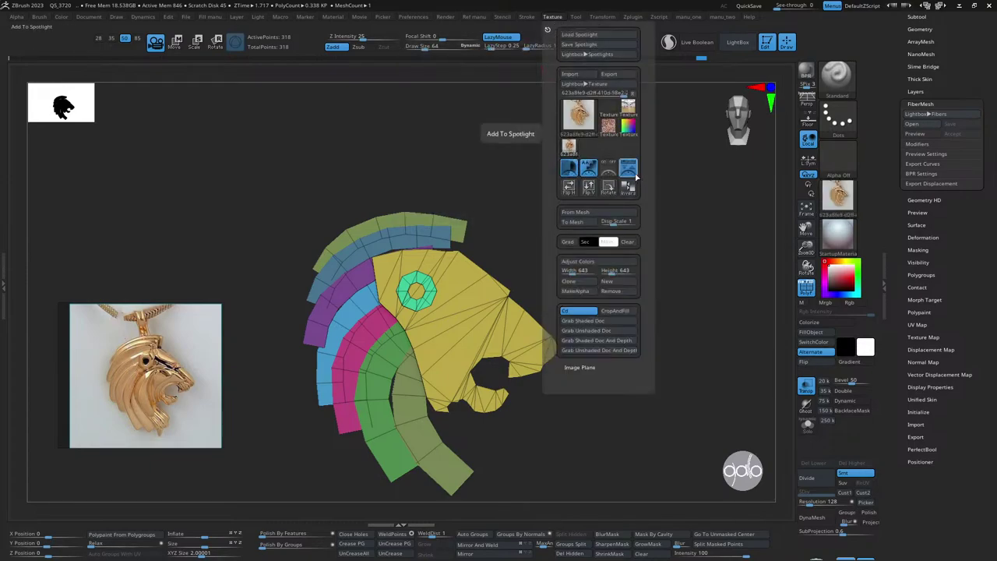
click(627, 170)
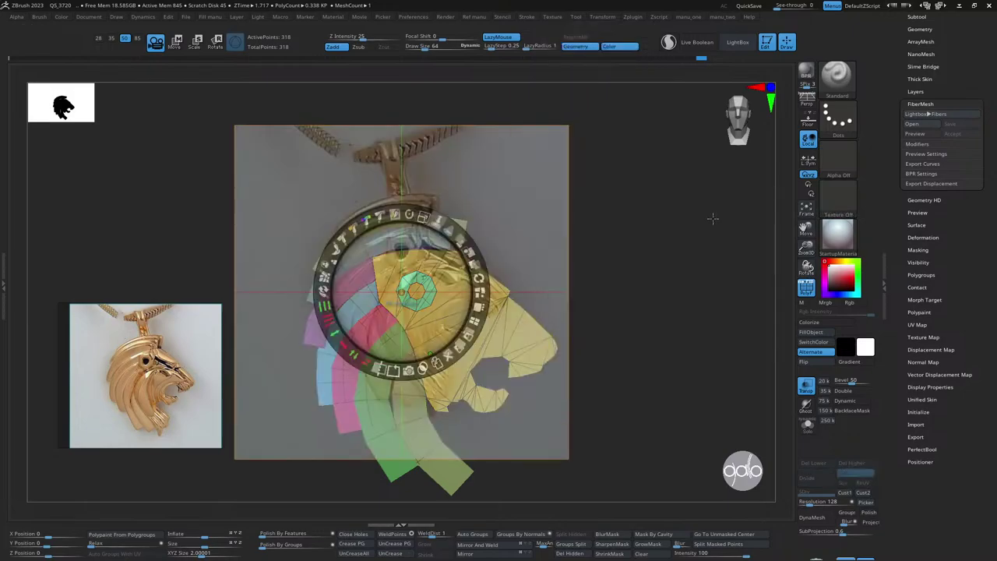
mouse_move(535, 268)
mouse_down()
mouse_move(622, 274)
mouse_move(390, 294)
mouse_up()
drag(404, 224, 490, 272)
key(shift+z)
- Adjust the mesh against the reference and save the view from the Ref menu
mouse_move(668, 225)
mouse_down()
mouse_move(705, 256)
mouse_move(727, 253)
mouse_up()
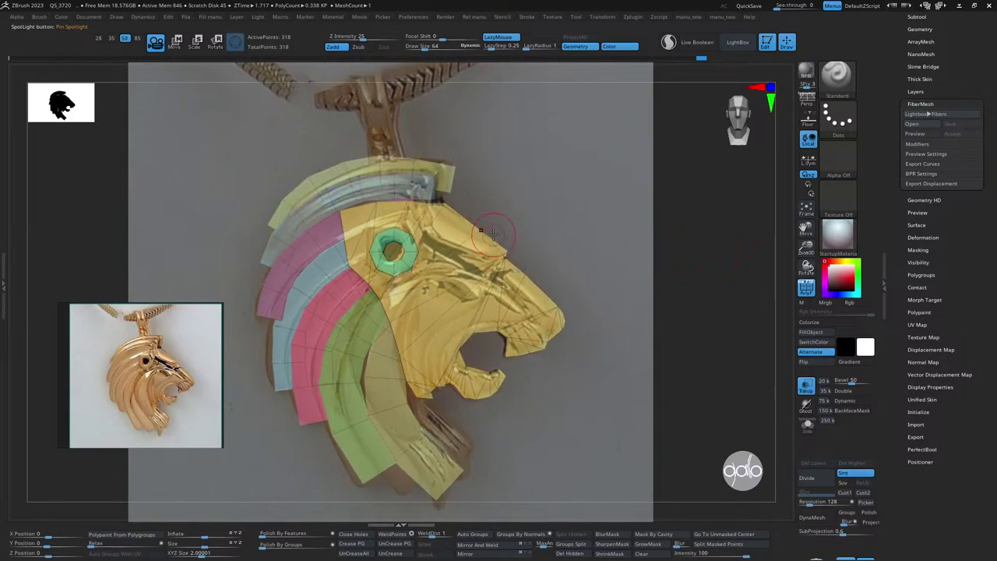
key(v)
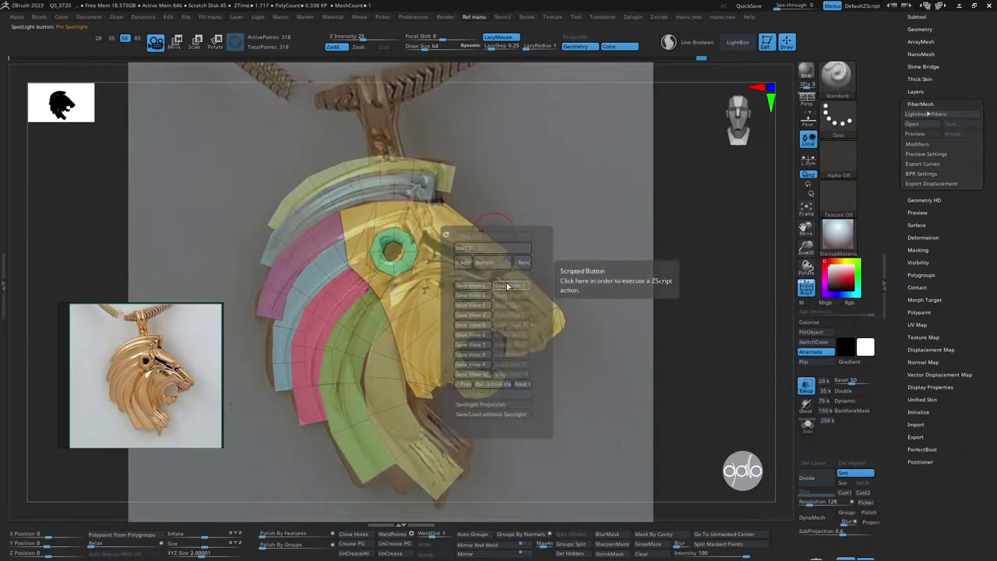
click(498, 318)
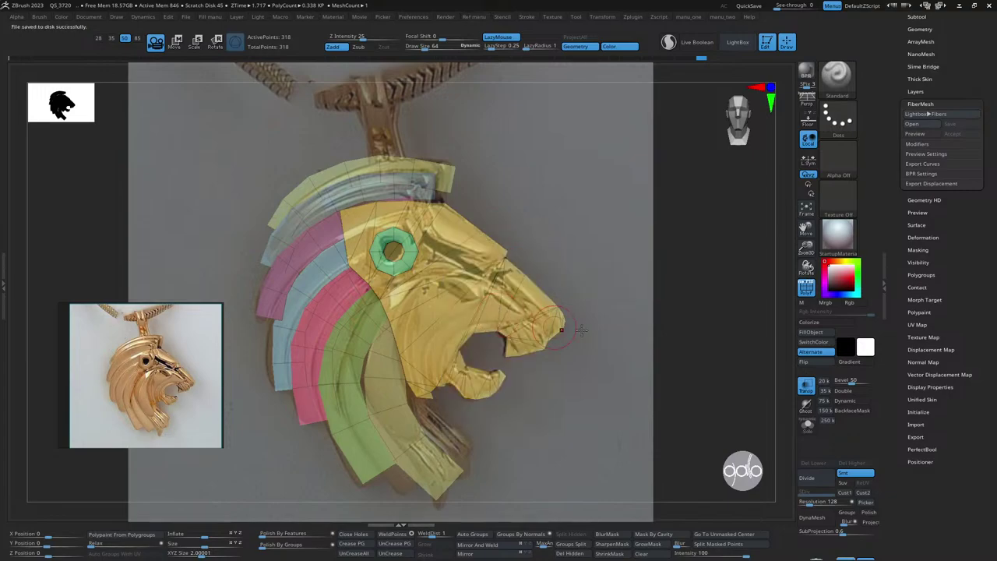
- Hide the reference and regroup the merged mesh by connected pieces
key(shift+z)
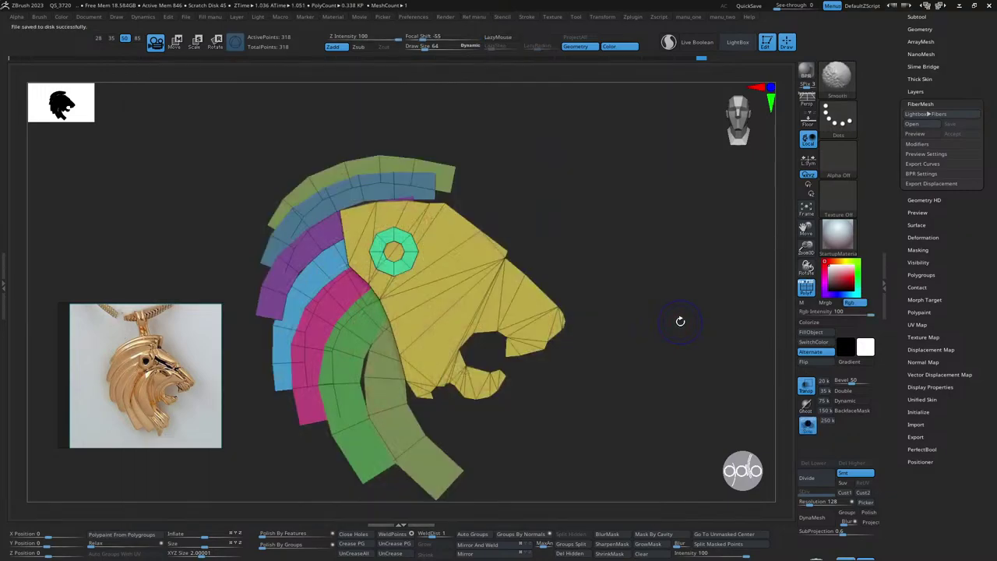
ctrl+shift+click(484, 256)
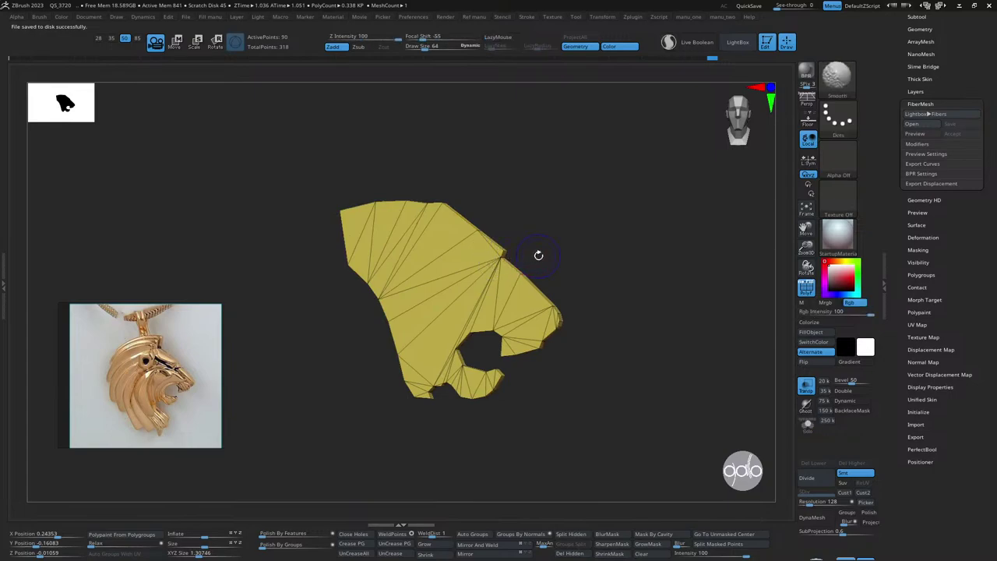
mouse_move(538, 254)
mouse_down()
mouse_move(562, 262)
mouse_move(563, 319)
mouse_move(569, 307)
mouse_up()
ctrl+shift+click(633, 310)
mouse_move(633, 310)
mouse_down()
mouse_move(657, 276)
mouse_move(659, 285)
mouse_move(642, 266)
mouse_up()
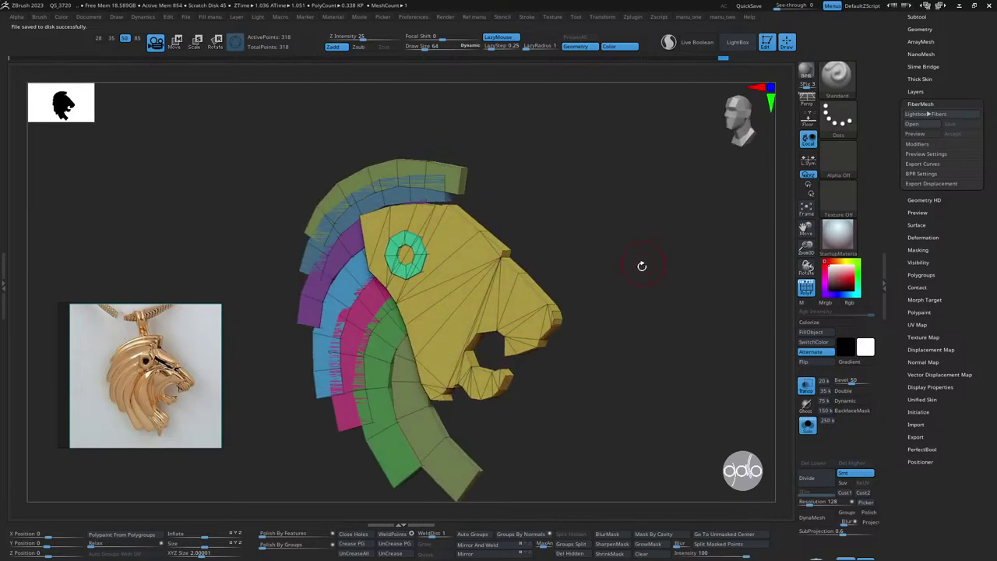
click(473, 533)
drag(597, 392, 533, 301)
- Isolate the blue head polygroup, split off the hidden parts, and regroup by face direction
ctrl+shift+click(538, 305)
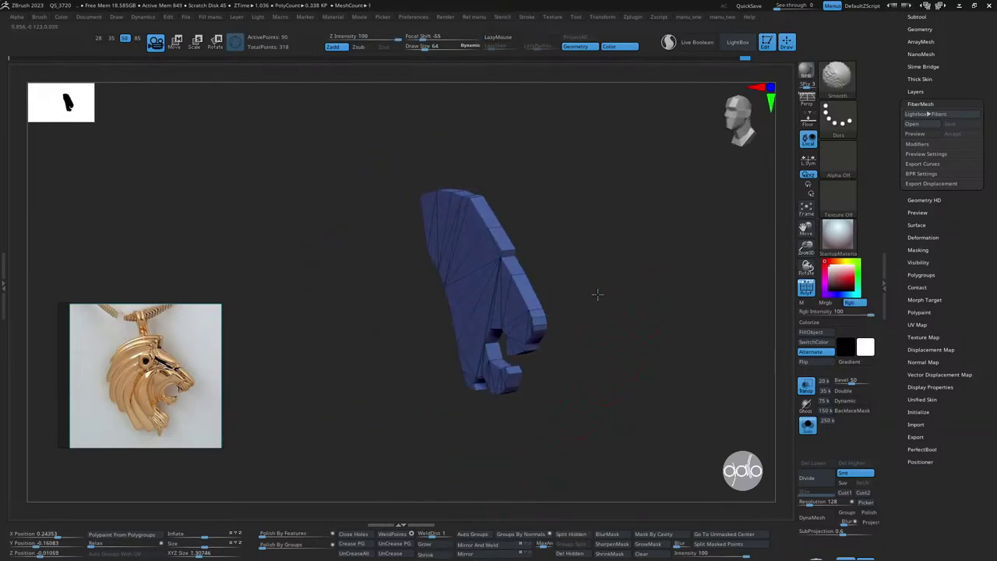
drag(634, 304, 616, 287)
key(space)
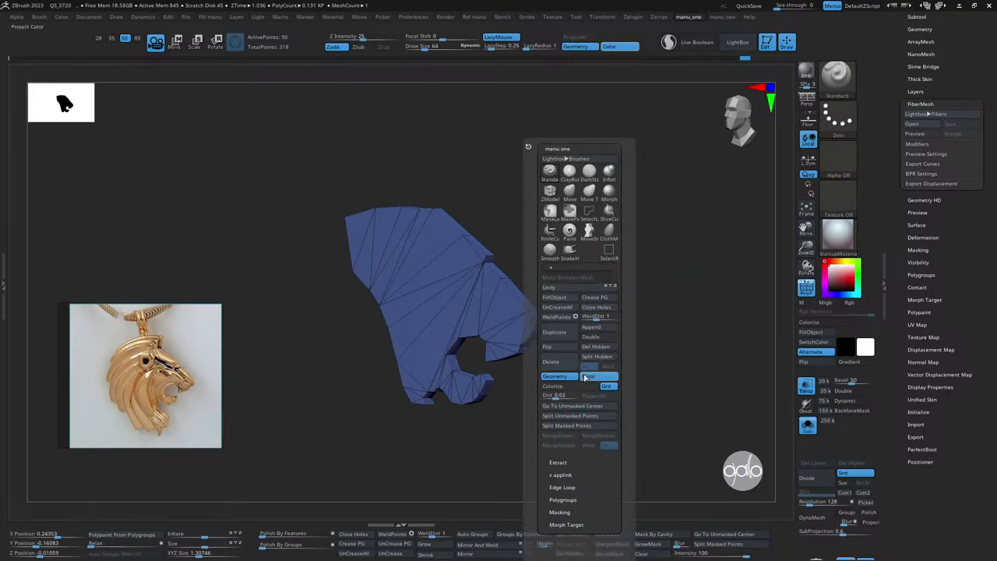
click(594, 358)
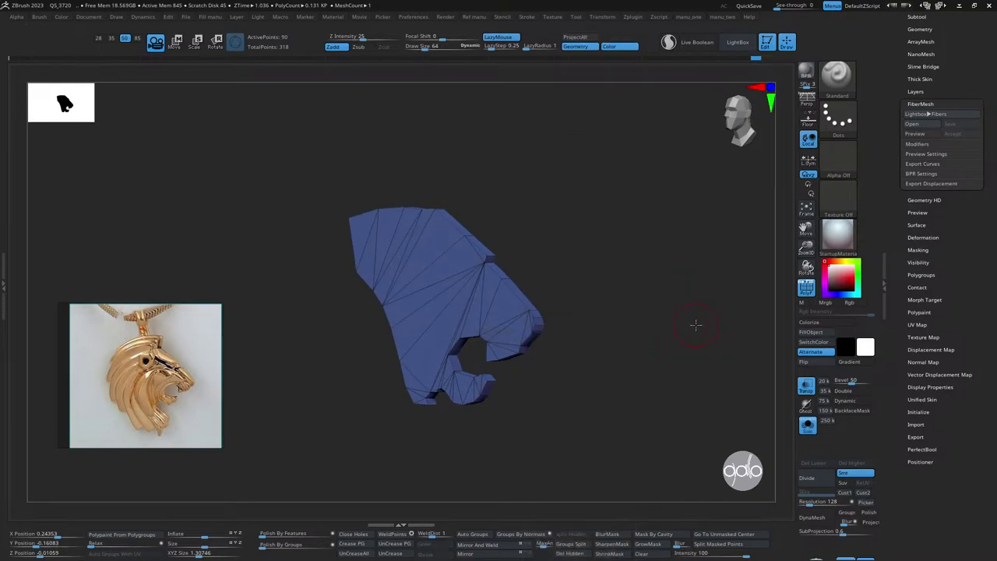
drag(618, 245, 577, 280)
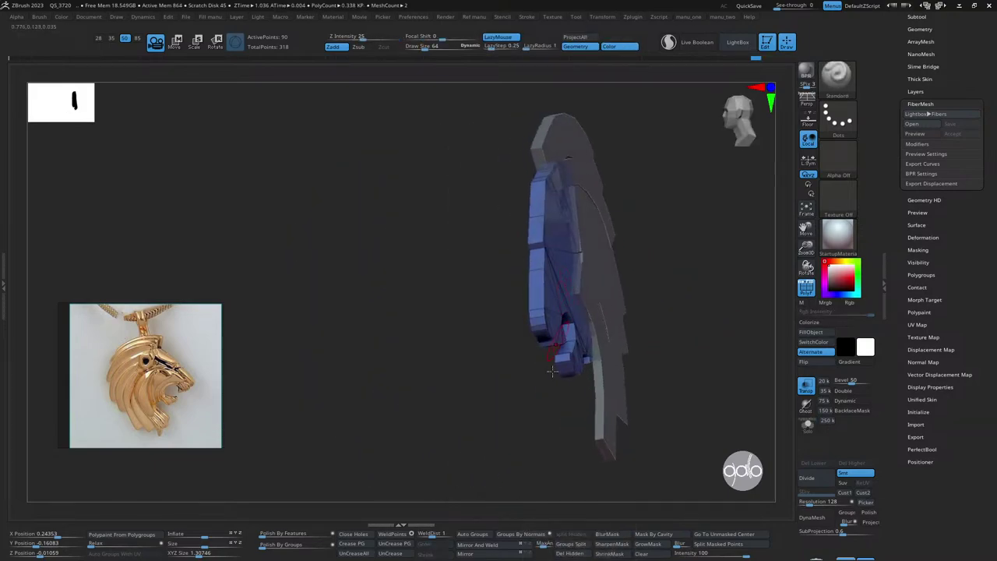
click(517, 535)
mouse_move(677, 289)
mouse_down()
mouse_move(545, 288)
mouse_move(646, 279)
mouse_move(774, 310)
mouse_move(719, 289)
mouse_up()
- Isolate the green front-face polygroup and invert visibility until only the head piece shows
ctrl+shift+double_click(679, 285)
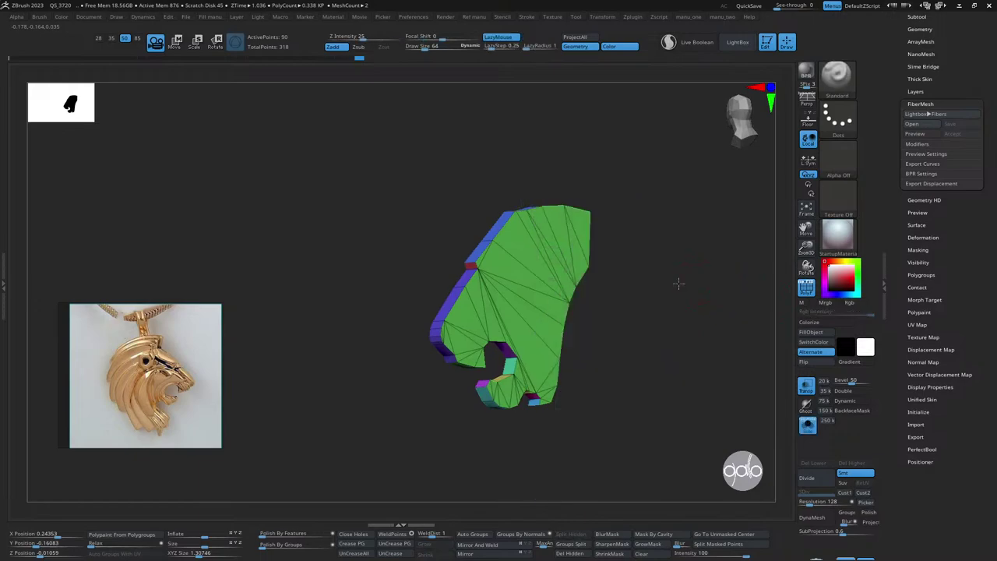
ctrl+shift+click(561, 304)
ctrl+shift+drag(644, 303, 657, 312)
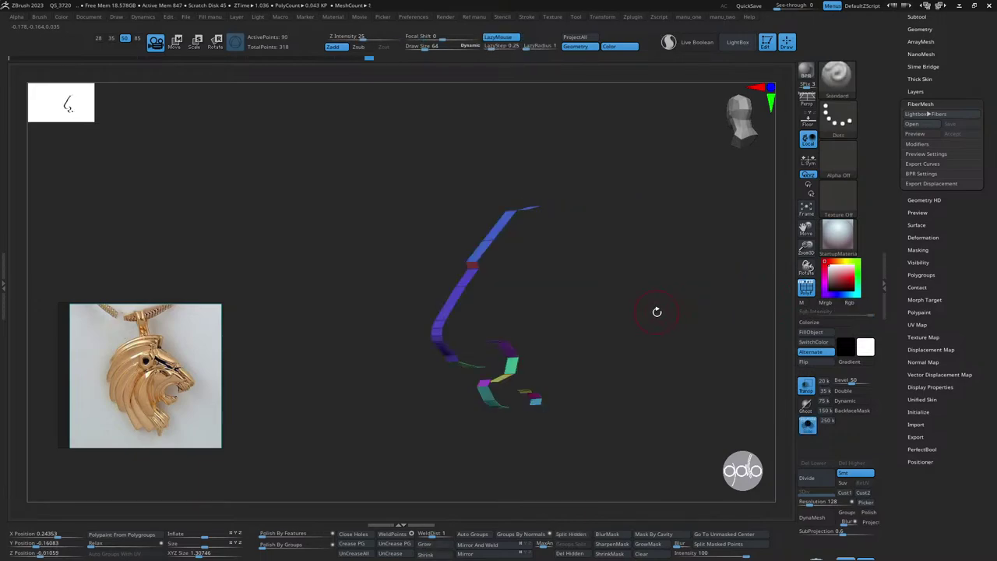
key(ctrl)
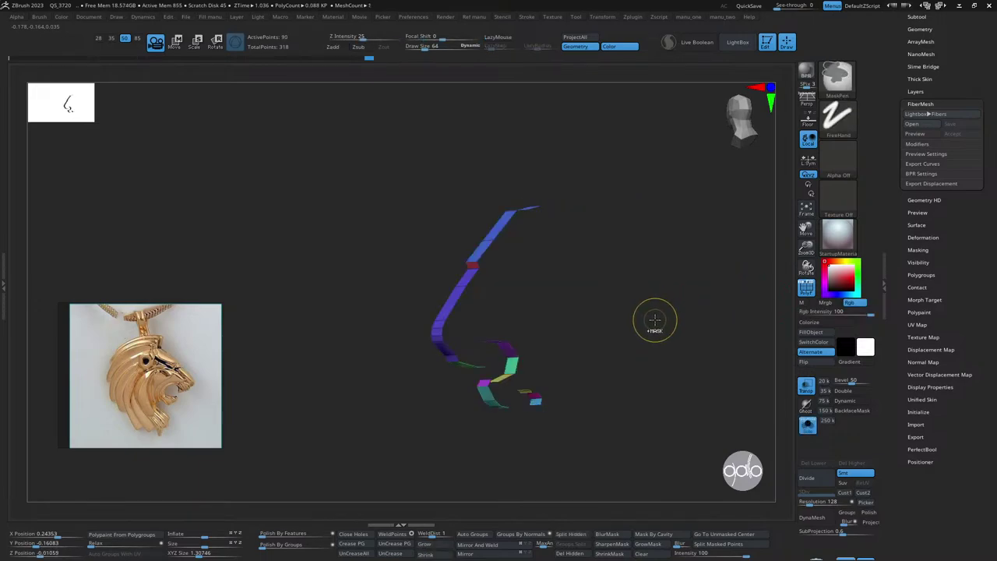
ctrl+shift+drag(650, 323, 664, 313)
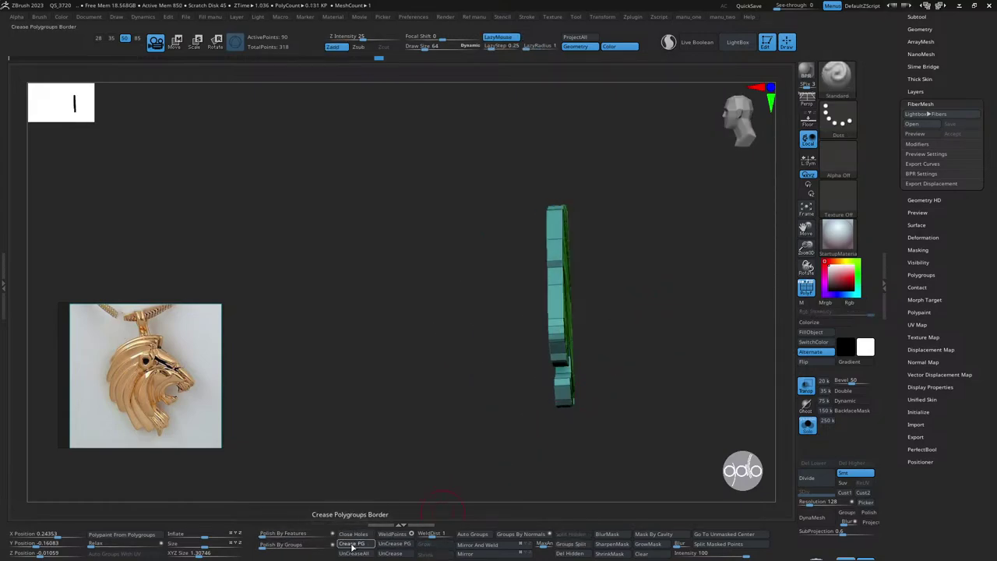
drag(641, 323, 677, 296)
- Divide the head piece, delete lower levels, DynaMesh it at resolution 128, and hide PolyF
drag(657, 303, 701, 335)
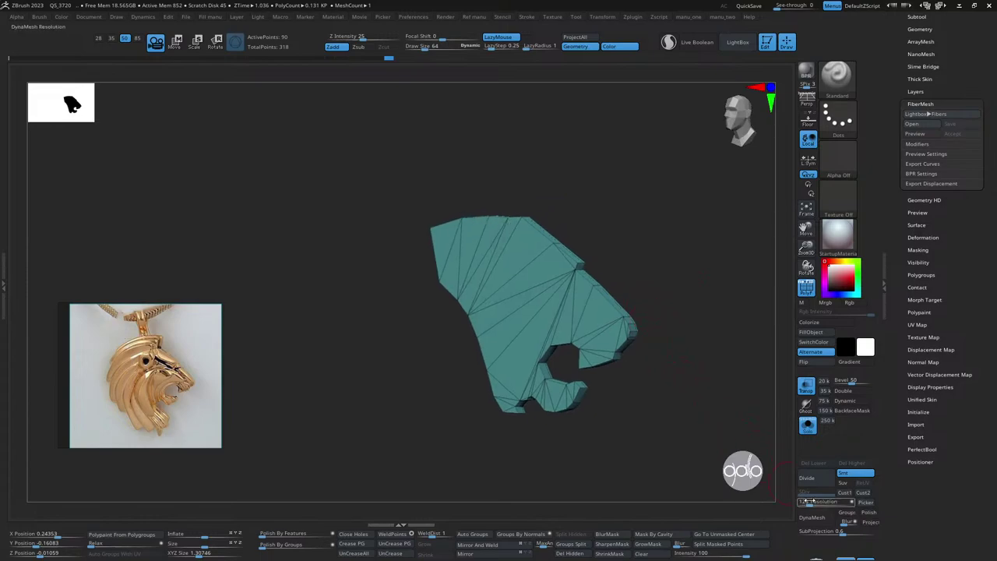
click(810, 479)
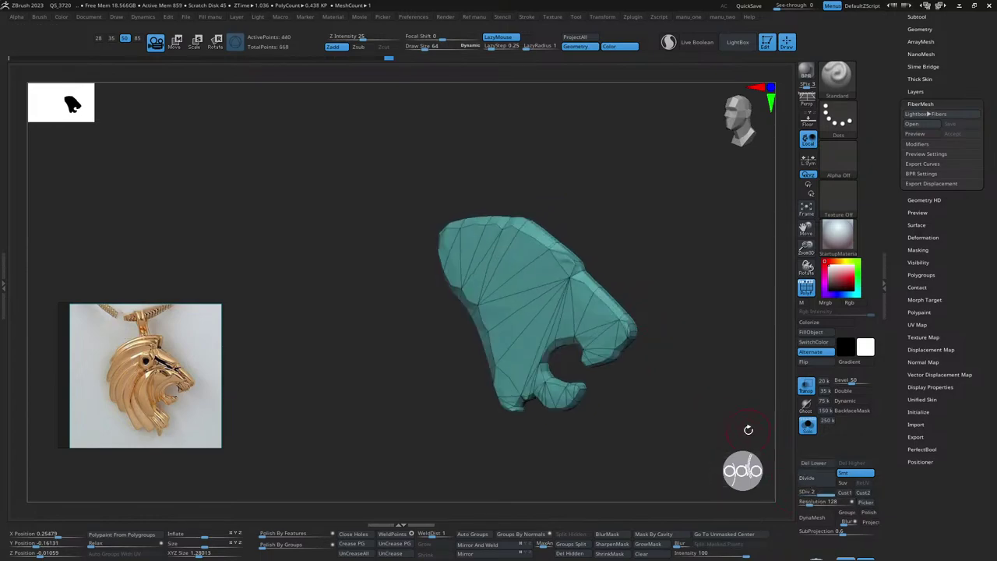
mouse_move(703, 398)
mouse_down()
mouse_move(677, 402)
mouse_move(717, 443)
mouse_up()
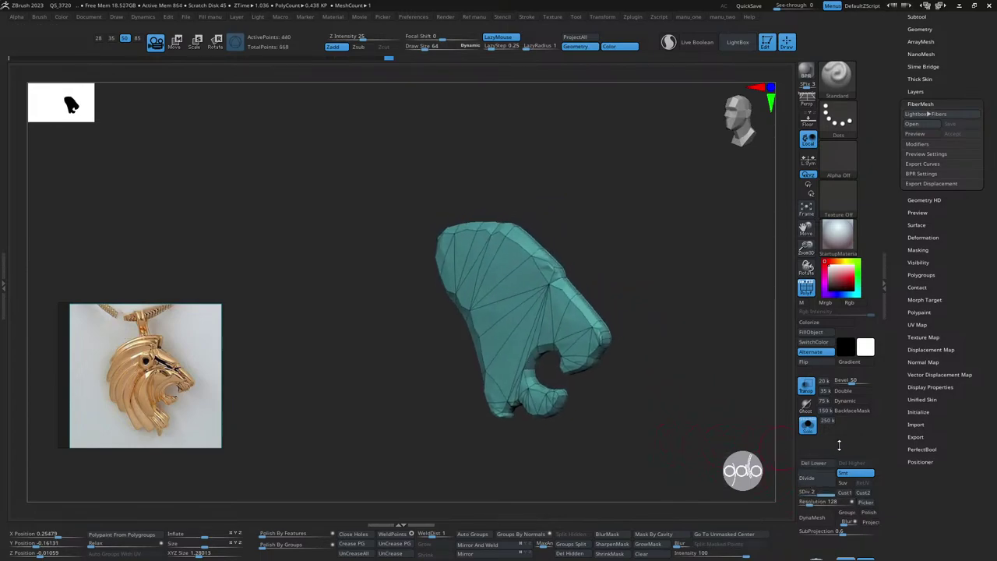
click(812, 517)
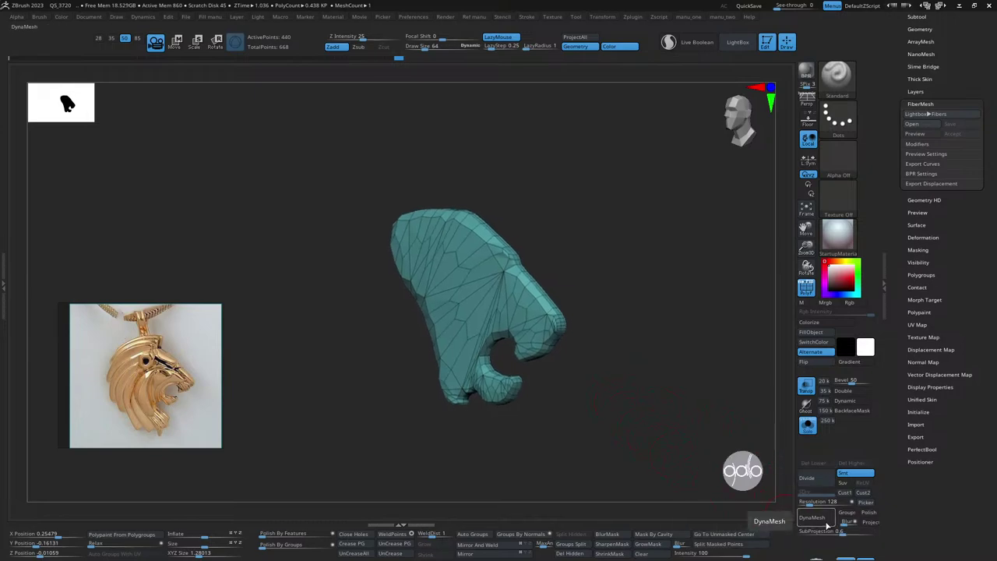
click(811, 517)
mouse_move(657, 384)
mouse_down()
mouse_move(540, 389)
mouse_move(568, 397)
mouse_move(627, 376)
mouse_up()
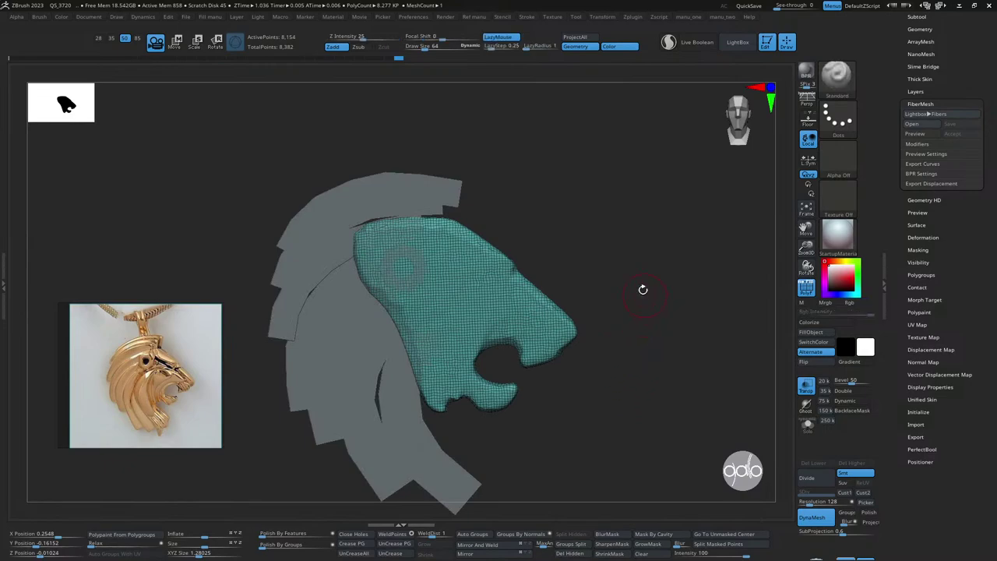
key(shift+f)
mouse_move(644, 232)
alt+mouse_down()
mouse_move(620, 263)
mouse_move(561, 216)
alt+mouse_up()
- Load saved View 1 from the Ref menu so the profile lines up with the gold pendant overlay
key(v)
click(549, 269)
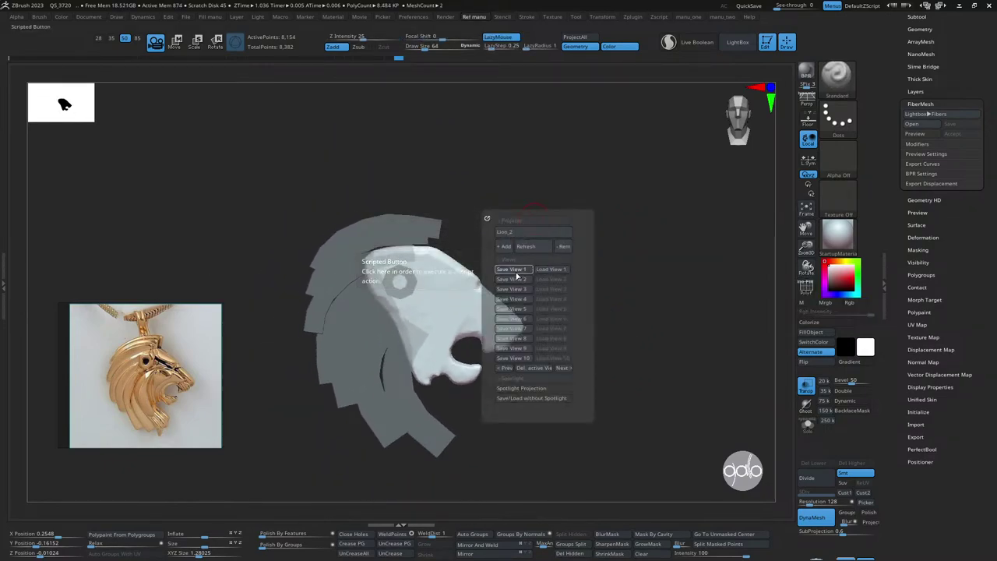
click(553, 268)
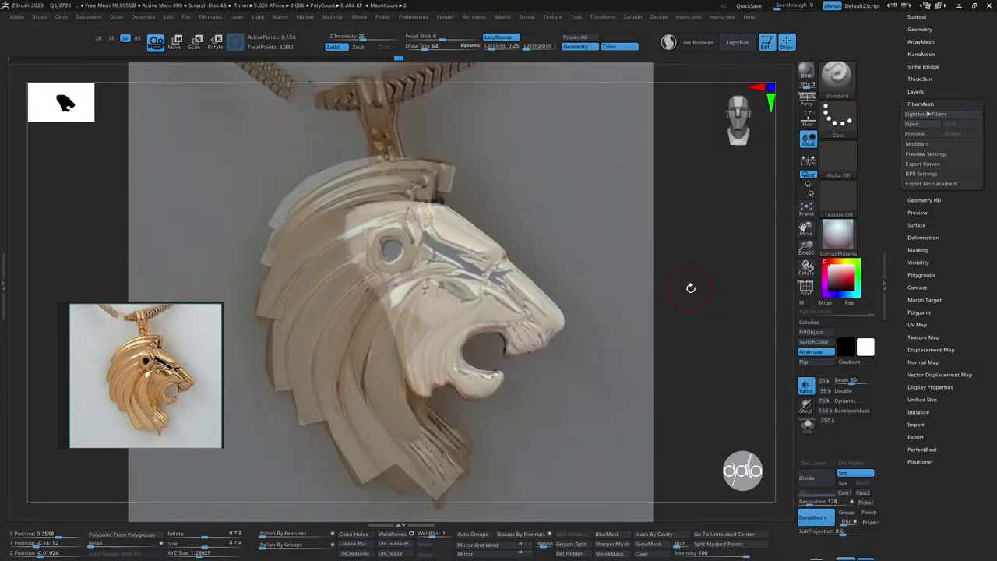
key(space)
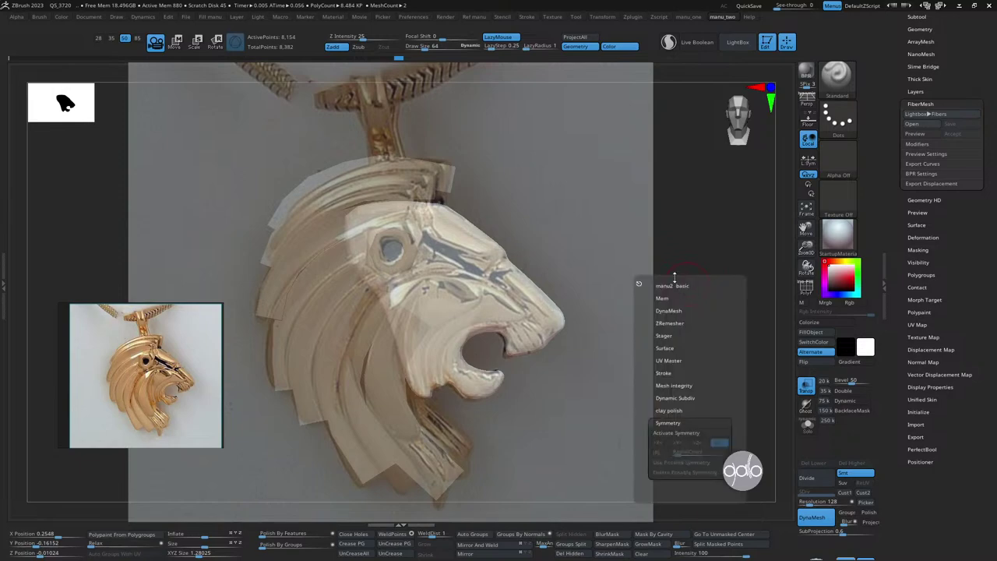
click(673, 285)
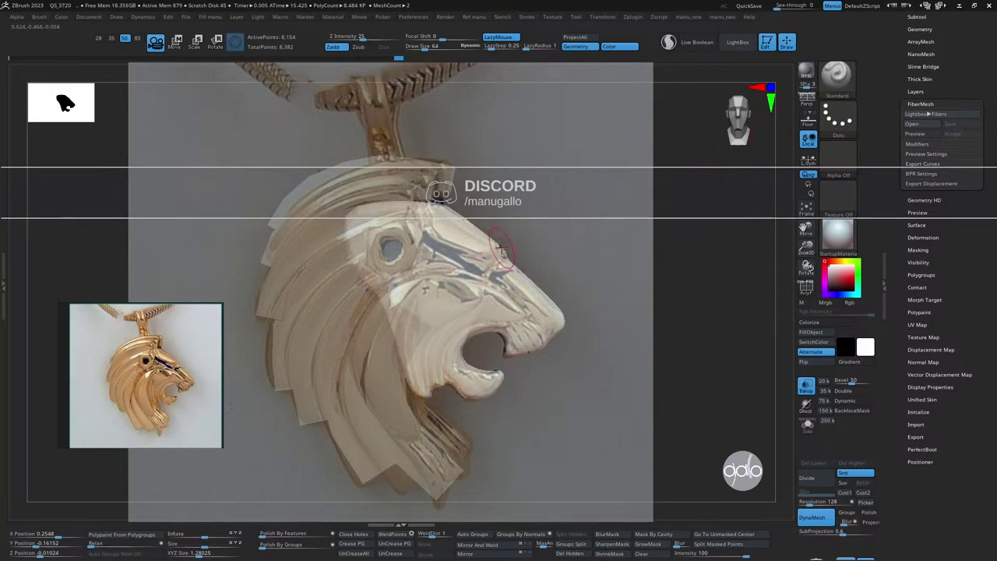
- Hide the reference overlay and enable BPR AO and Preview AO in the Render settings
key(shift+z)
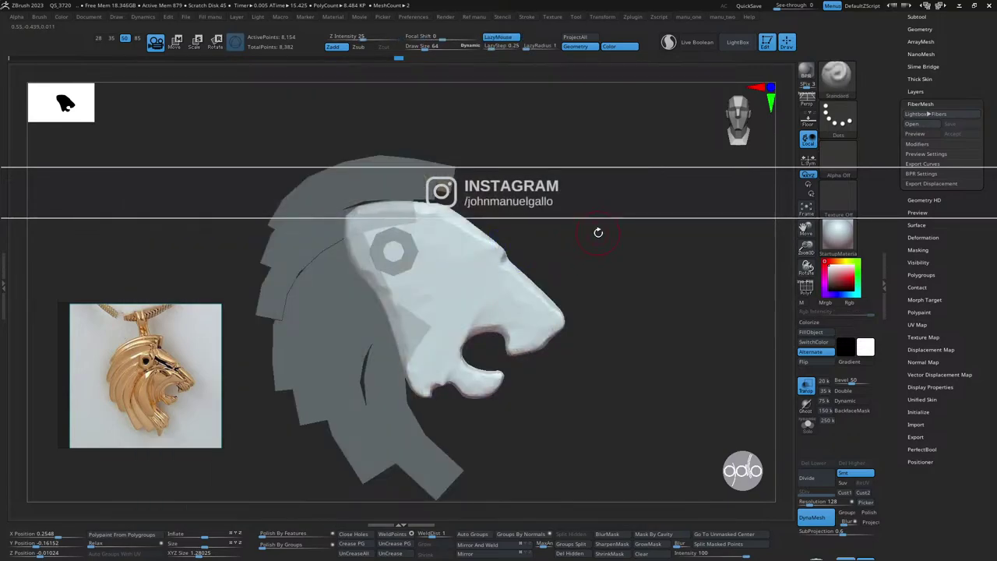
click(445, 17)
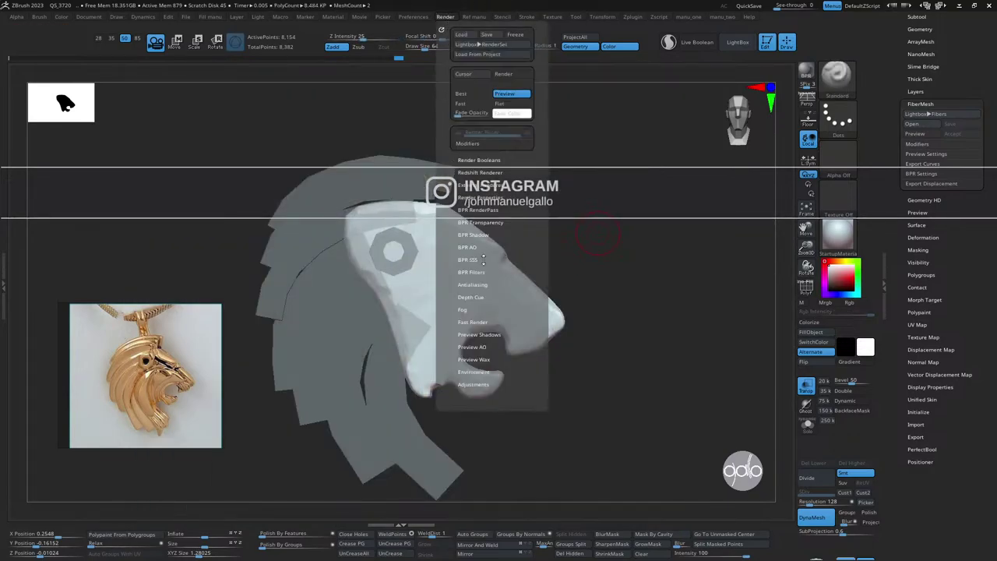
click(472, 247)
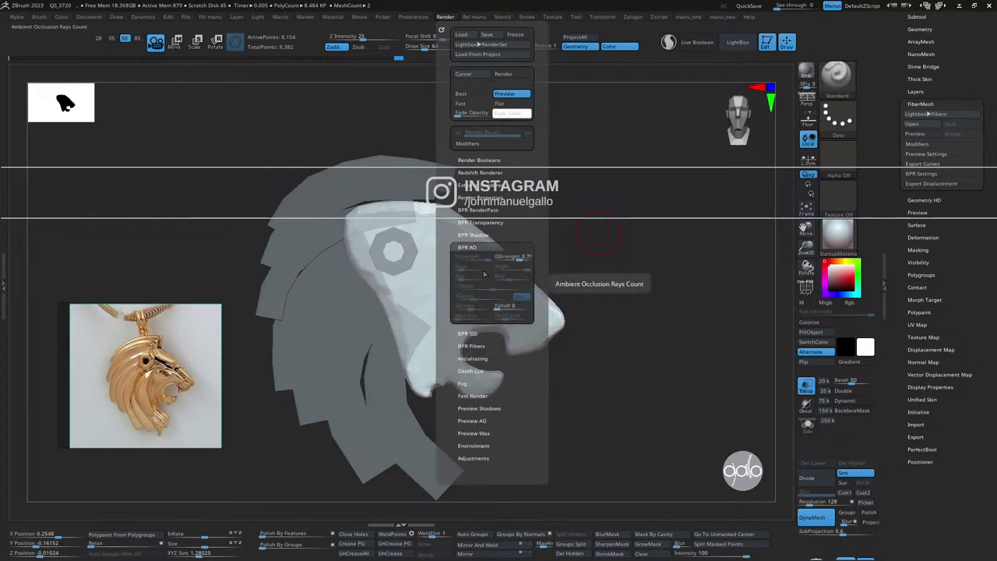
click(484, 421)
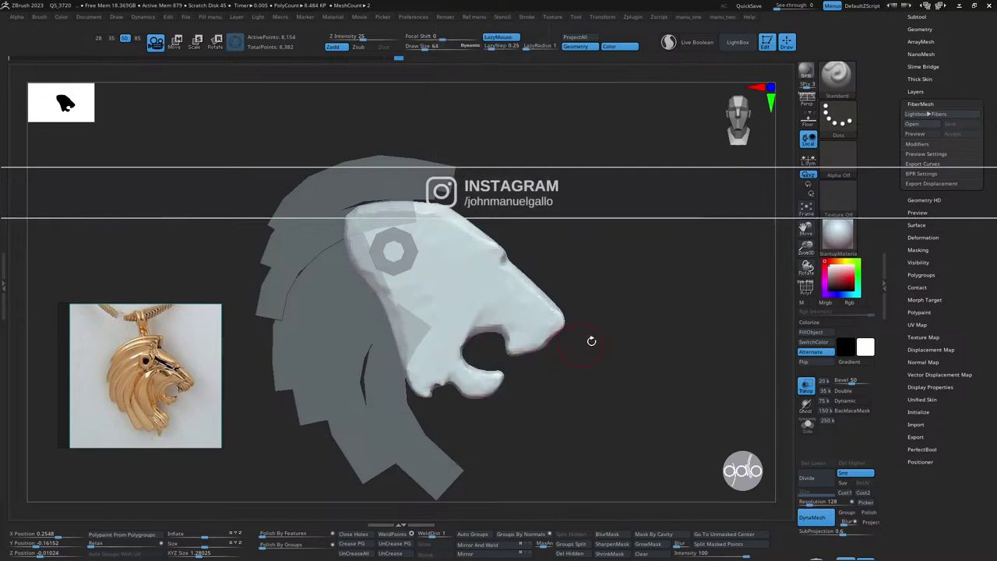
drag(591, 340, 545, 335)
- Apply BasicMaterialB to the lion and make the mane strips Merged_Line008 the active subtool
click(838, 234)
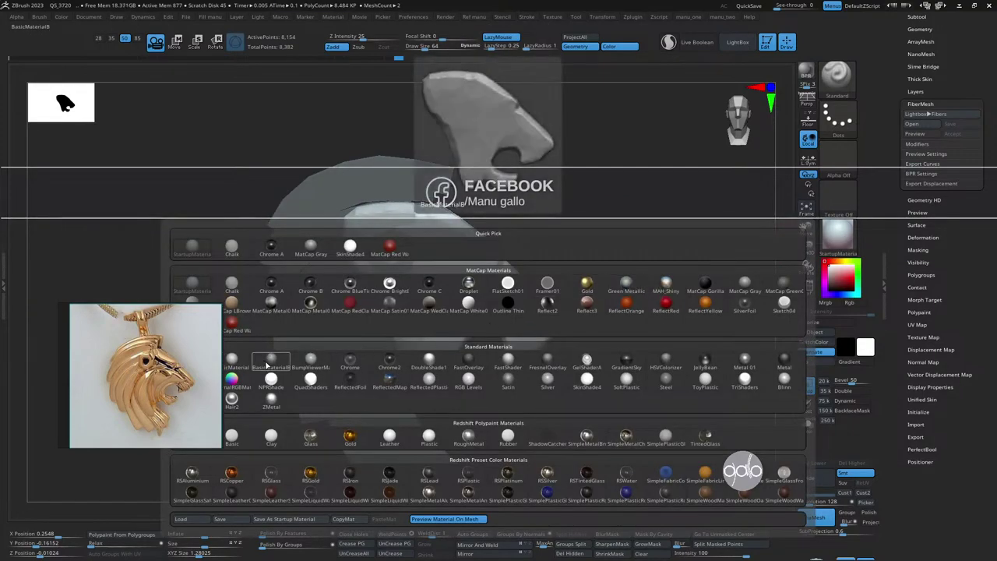
click(267, 363)
mouse_move(679, 289)
mouse_down()
mouse_move(653, 305)
mouse_move(662, 307)
mouse_move(637, 255)
mouse_move(662, 270)
mouse_move(572, 278)
mouse_move(632, 258)
mouse_move(568, 209)
mouse_up()
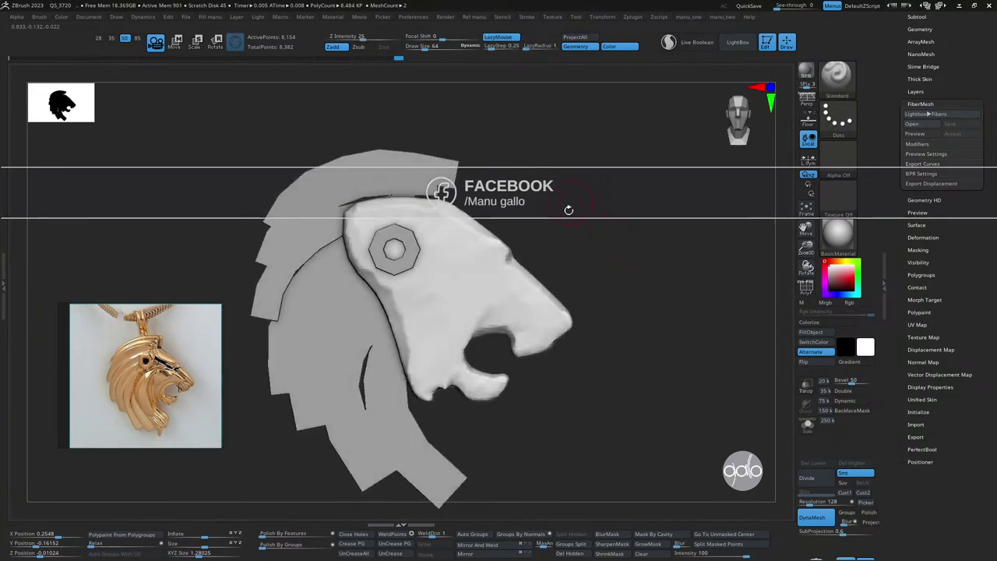
alt+click(437, 167)
- With Solo and PolyF on, Groups Split the mane into 8 subtools and confirm OK
drag(639, 219, 664, 221)
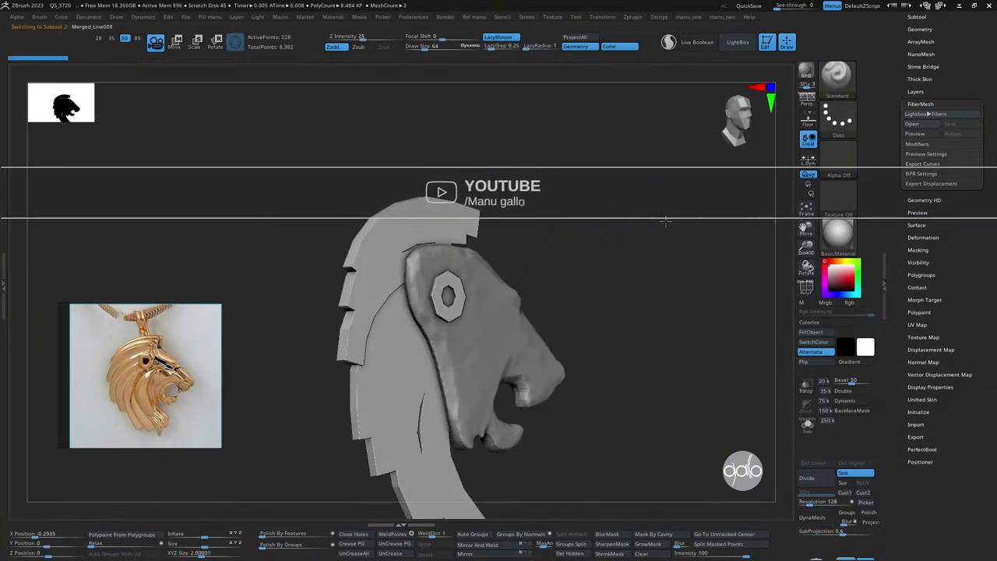
key(shift+s)
key(shift+s)
key(shift+s)
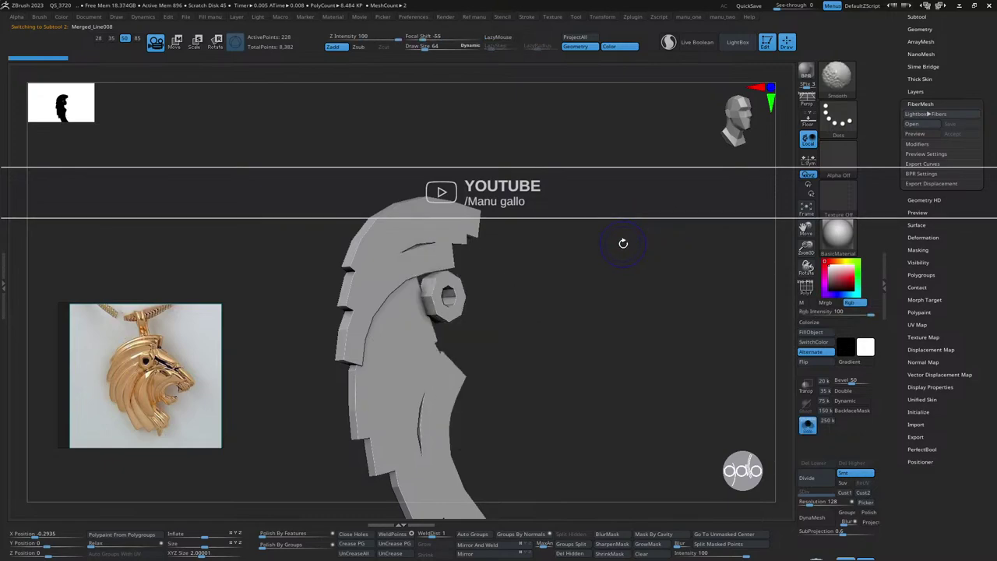
key(shift+f)
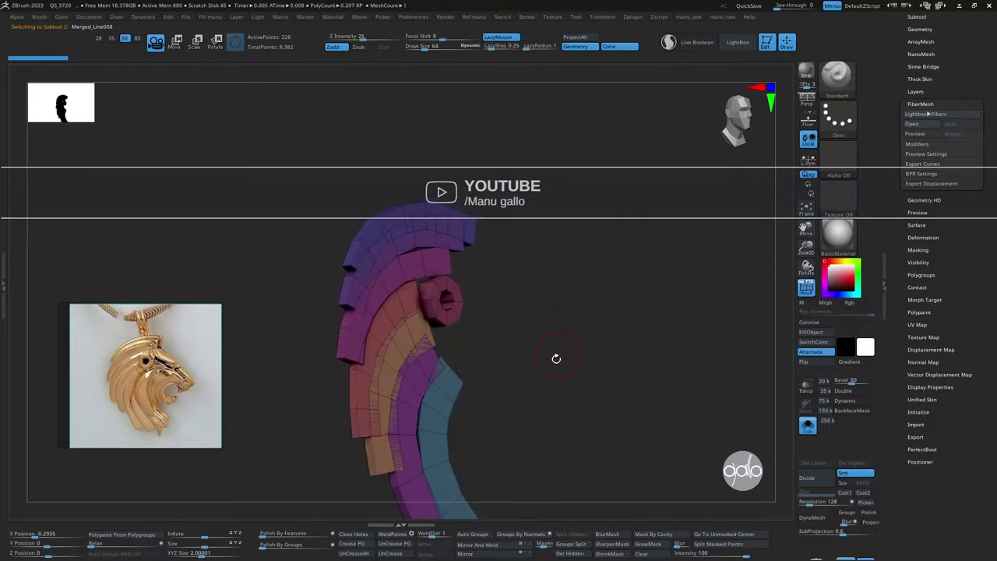
click(588, 544)
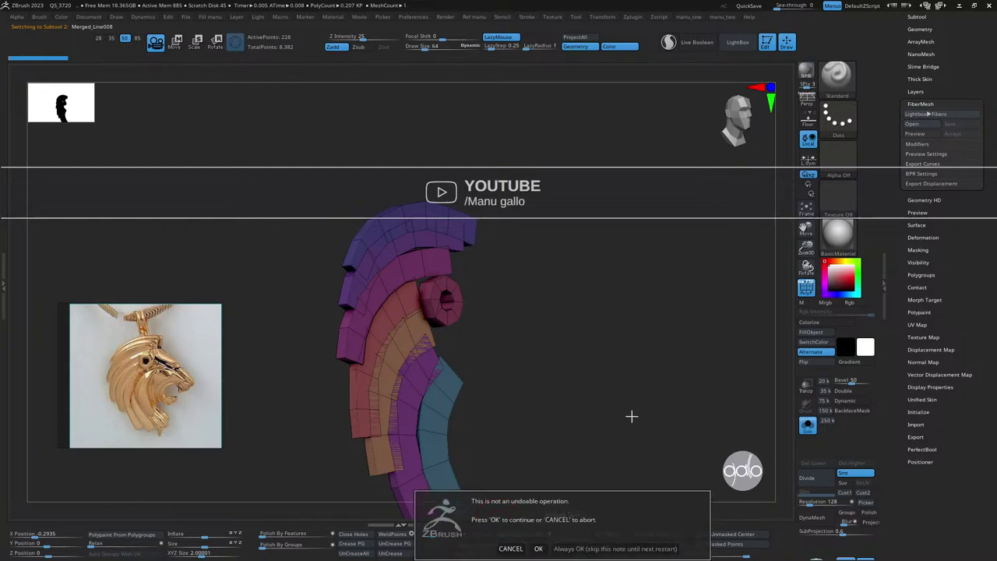
click(538, 548)
key(shift+s)
key(shift+f)
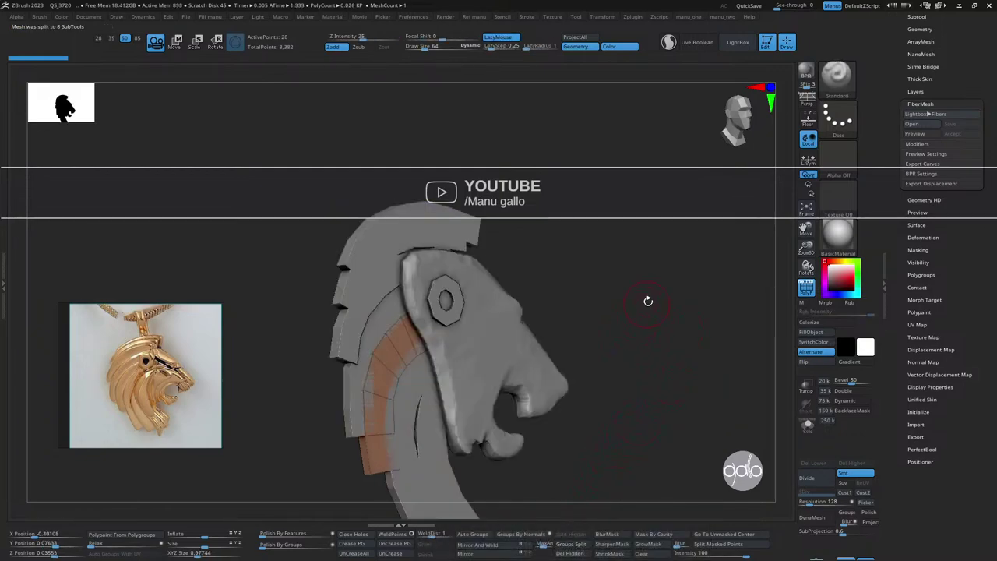
- Orbit the lion edge-on and briefly overlay, then hide, the pendant reference
drag(648, 300, 652, 230)
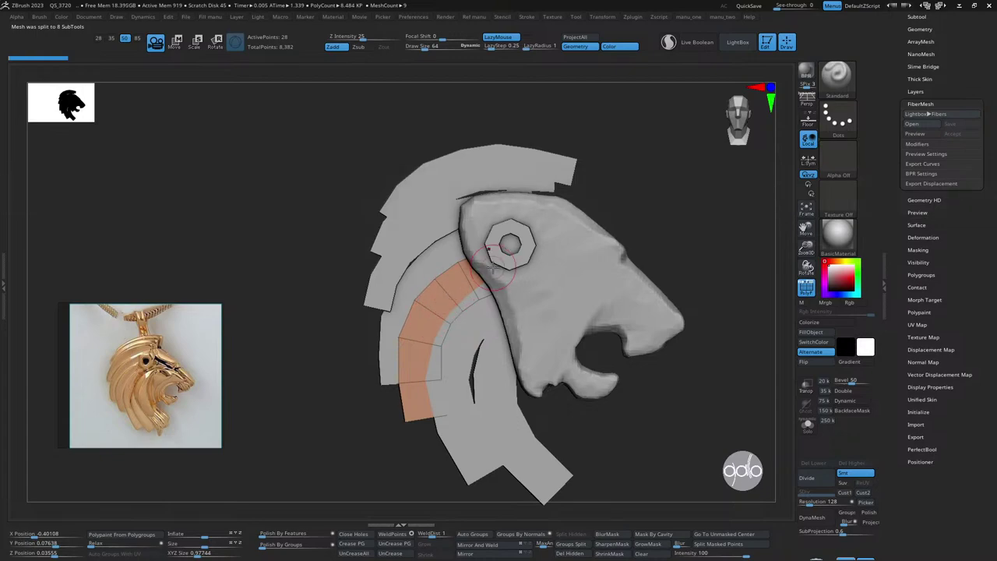
mouse_move(584, 223)
mouse_down()
mouse_move(646, 208)
mouse_move(690, 234)
mouse_up()
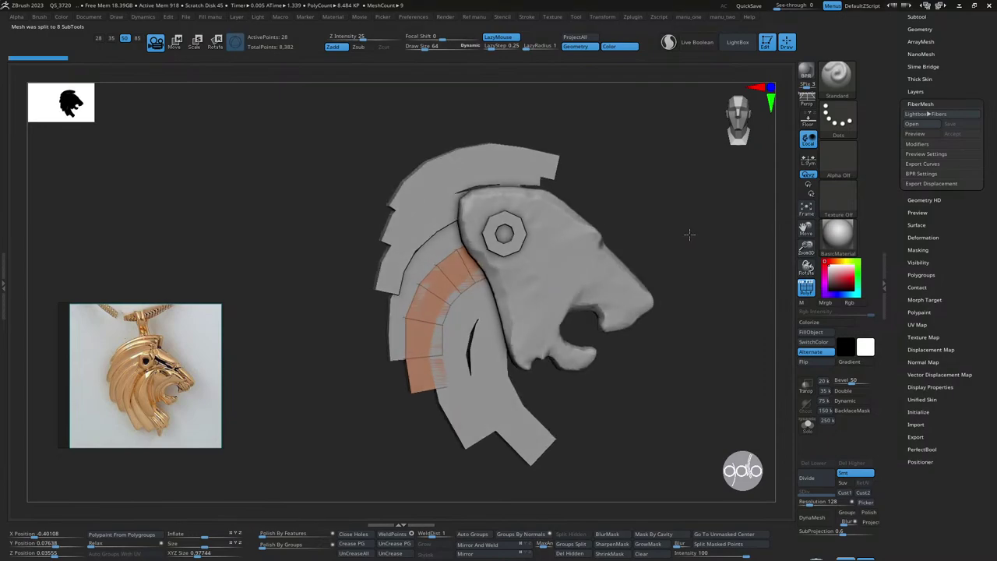
mouse_move(40, 307)
mouse_down()
mouse_move(706, 229)
mouse_move(761, 232)
mouse_up()
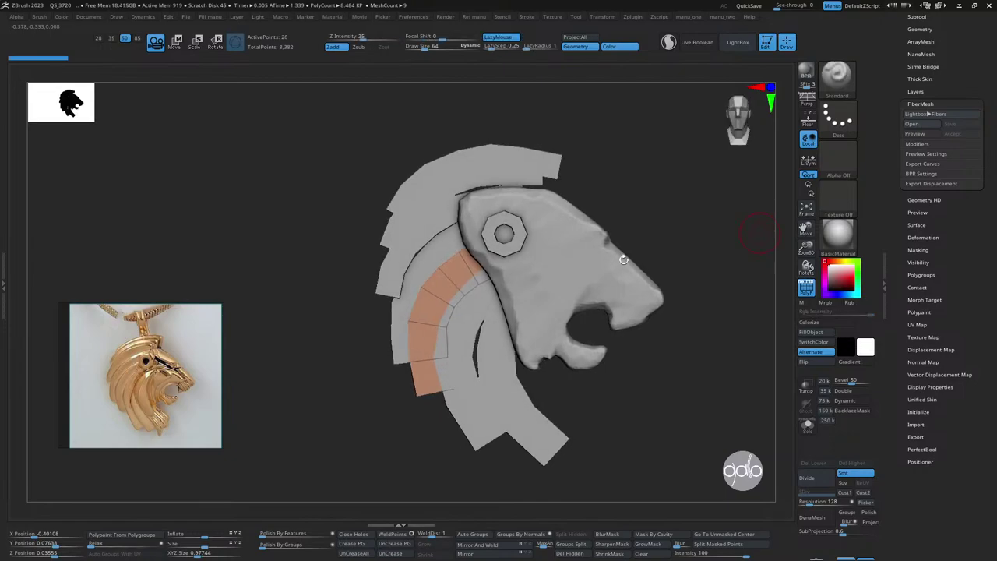
alt+drag(659, 226, 584, 261)
right_click(529, 267)
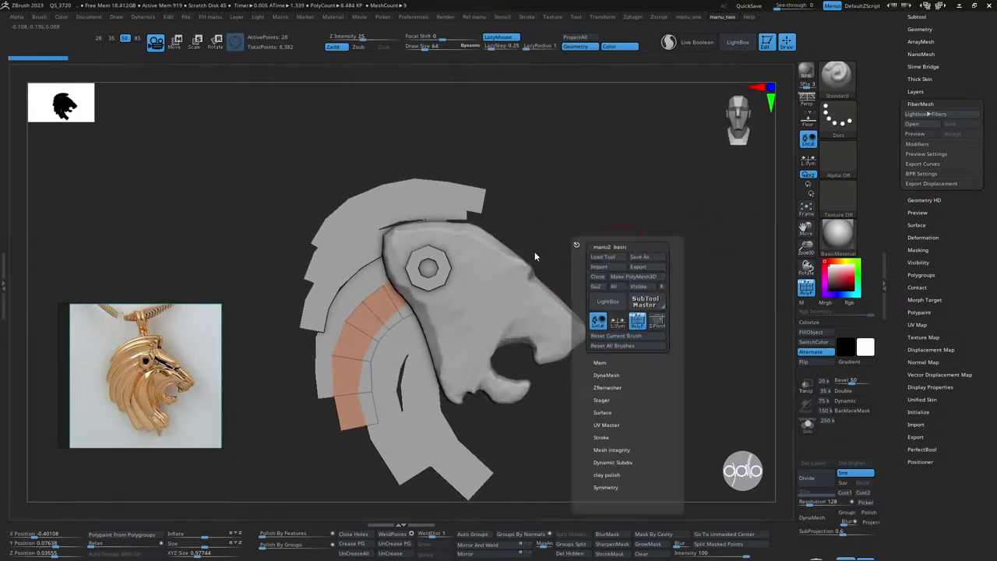
right_click(565, 217)
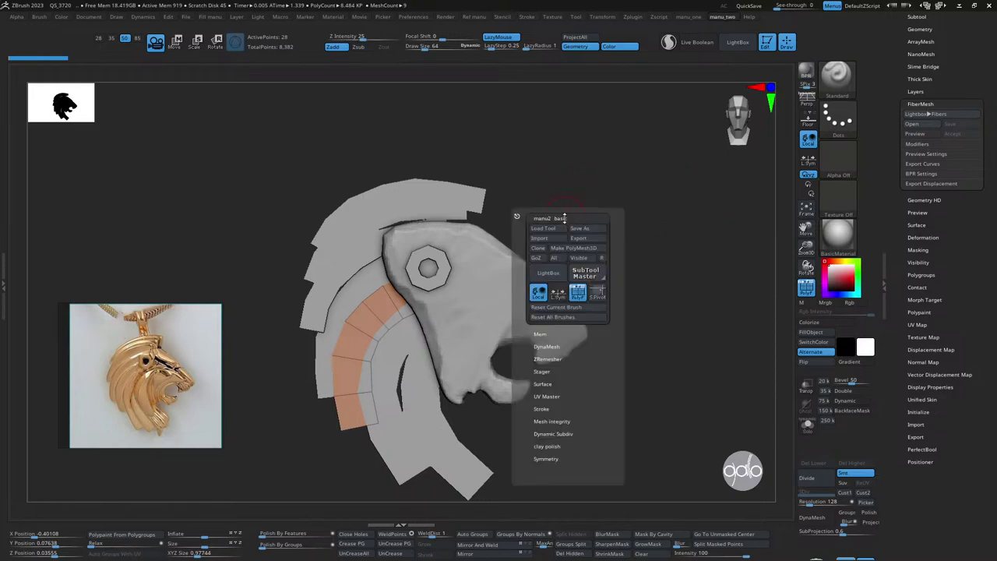
drag(567, 226, 611, 188)
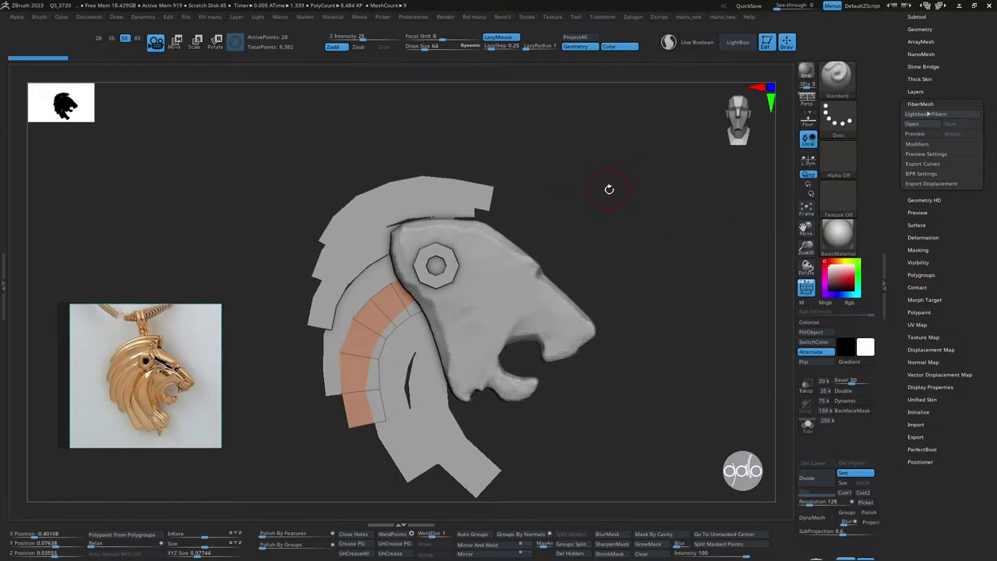
right_click(609, 189)
click(631, 246)
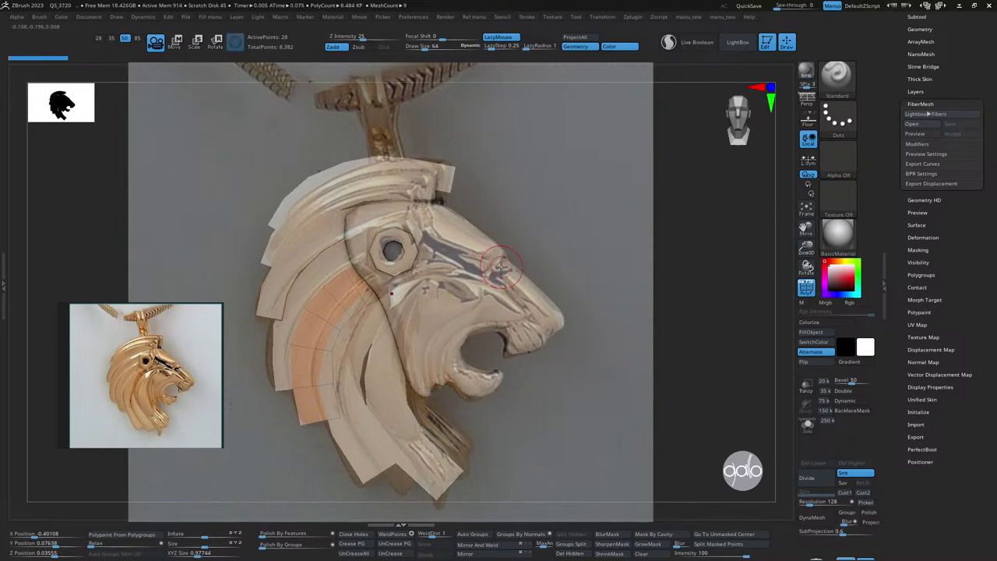
key(shift+z)
right_drag(498, 266, 555, 271)
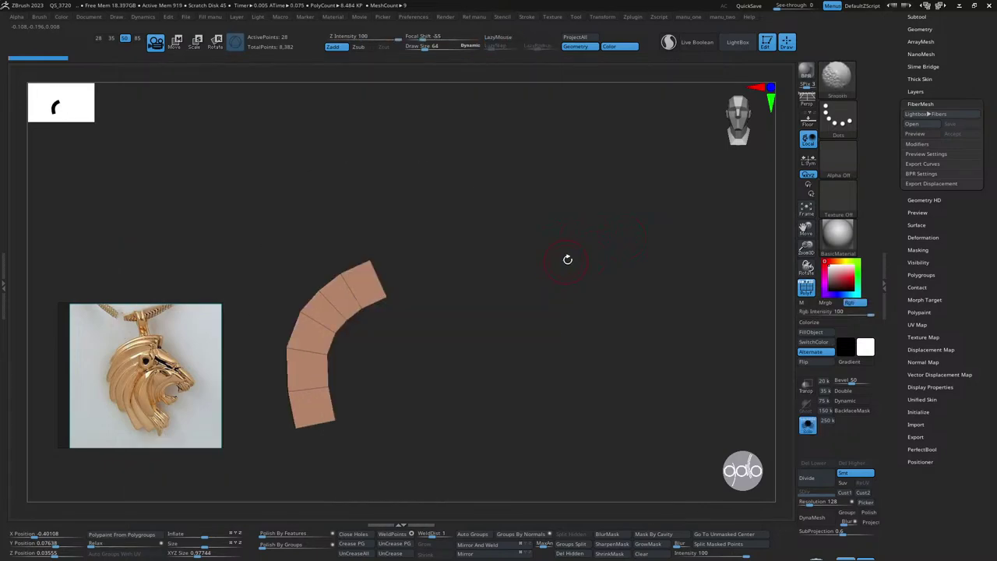
- Make the lion2 head the active subtool and solo it
alt+click(502, 278)
key(ctrl+shift+f)
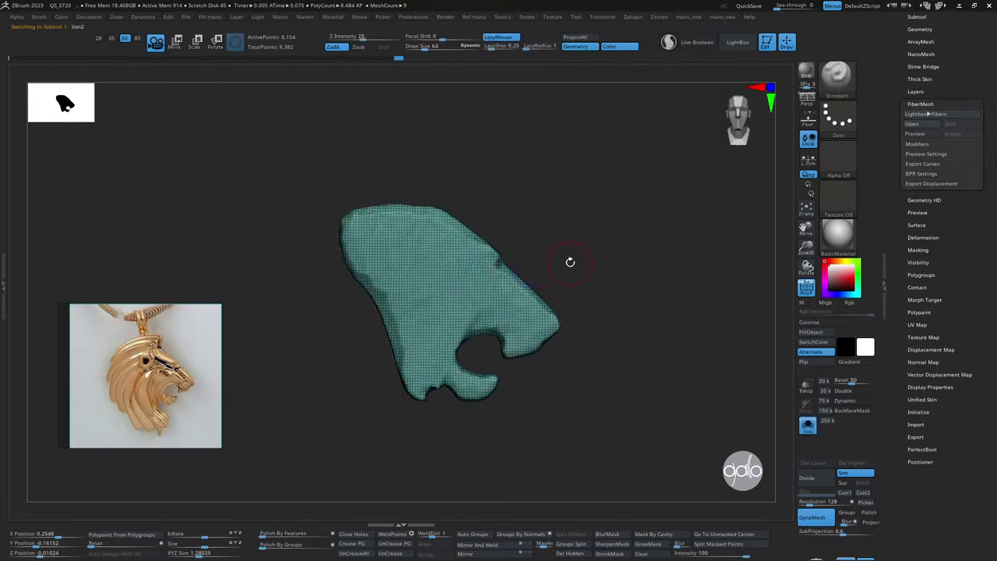
right_drag(643, 217, 527, 260)
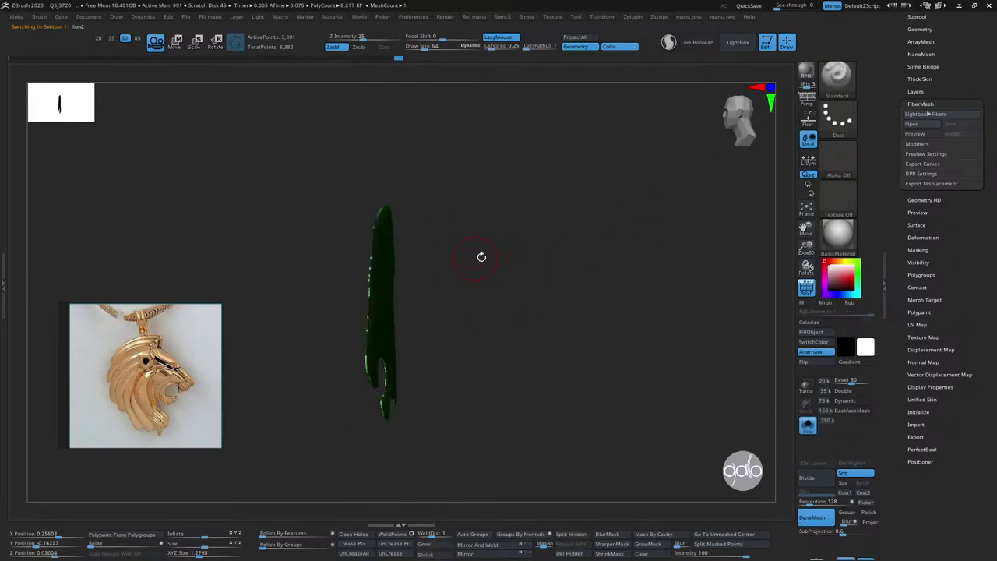
mouse_move(534, 270)
right_down()
mouse_move(581, 233)
mouse_move(512, 277)
right_up()
- Group the front face as a polygroup, test hide/show on it, then turn PolyF off
key(ctrl+w)
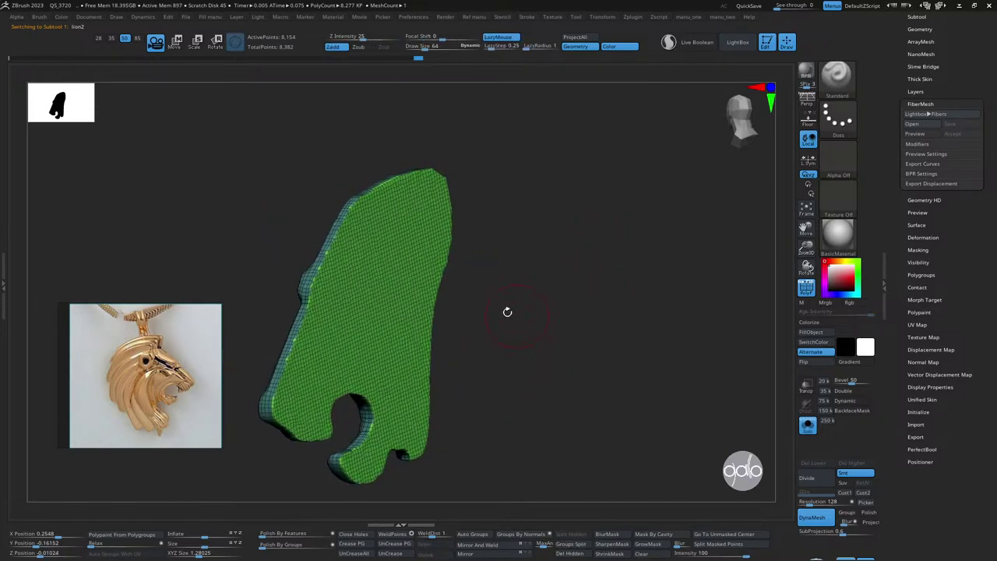
ctrl+shift+click(411, 278)
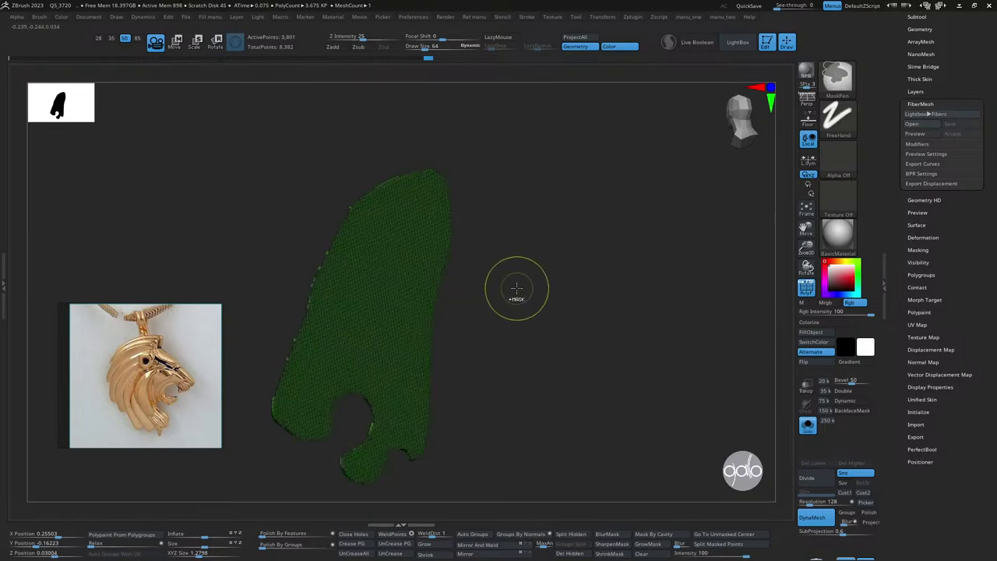
ctrl+shift+click(516, 289)
mouse_move(519, 296)
right_down()
mouse_move(605, 250)
mouse_move(563, 276)
right_up()
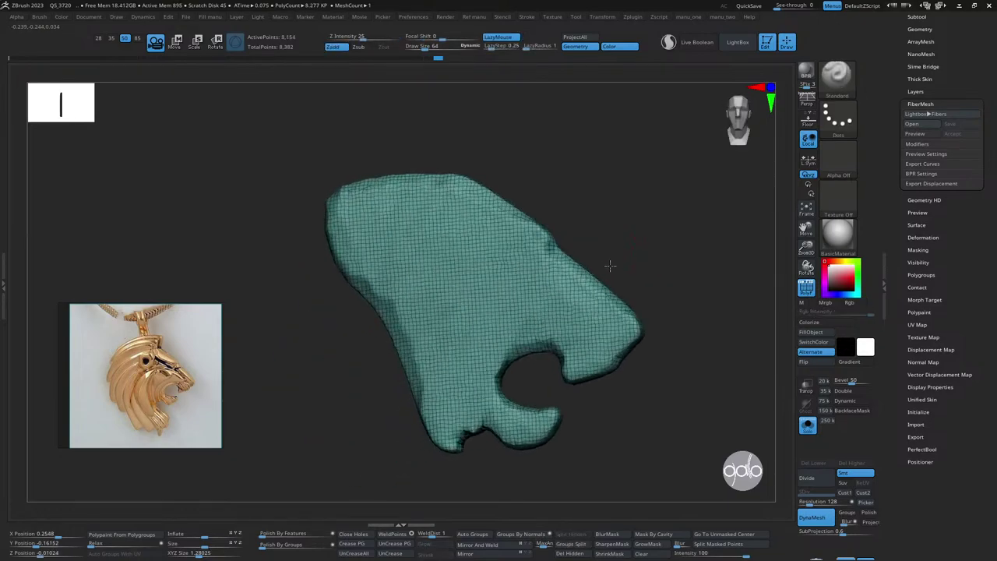
key(shift+f)
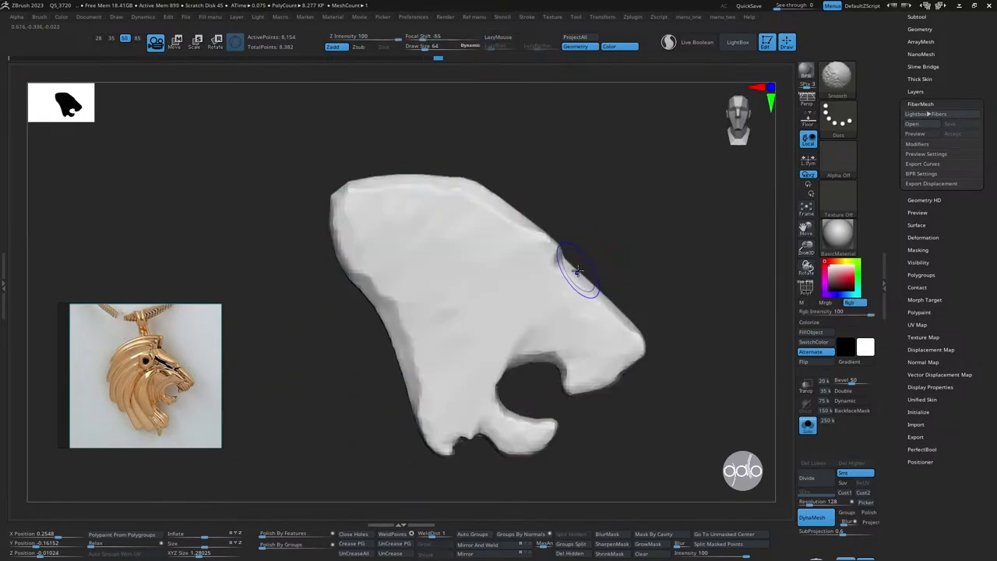
key(shift+i)
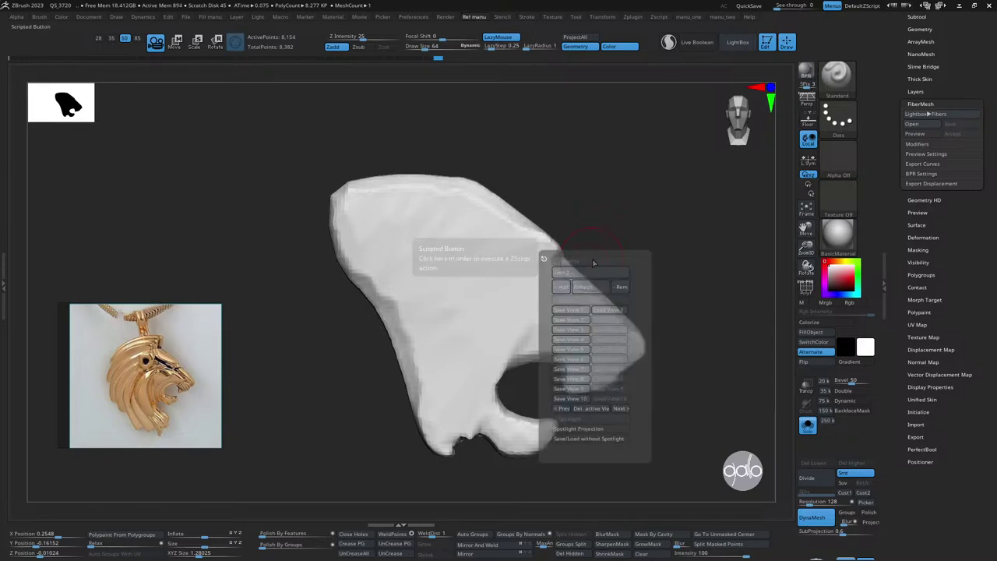
- Overlay the pendant reference and carve a forehead groove with DamStandard
click(596, 298)
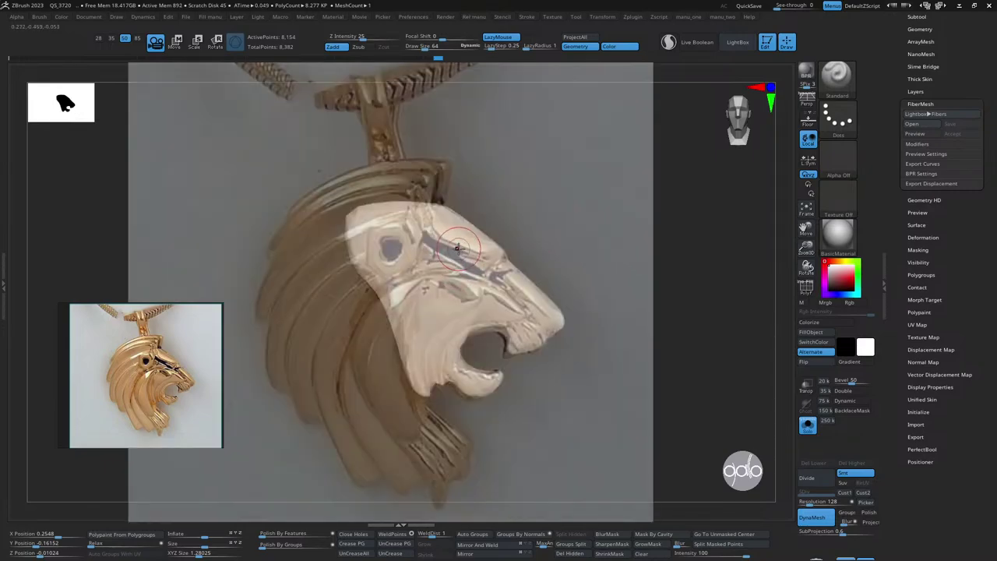
key(space)
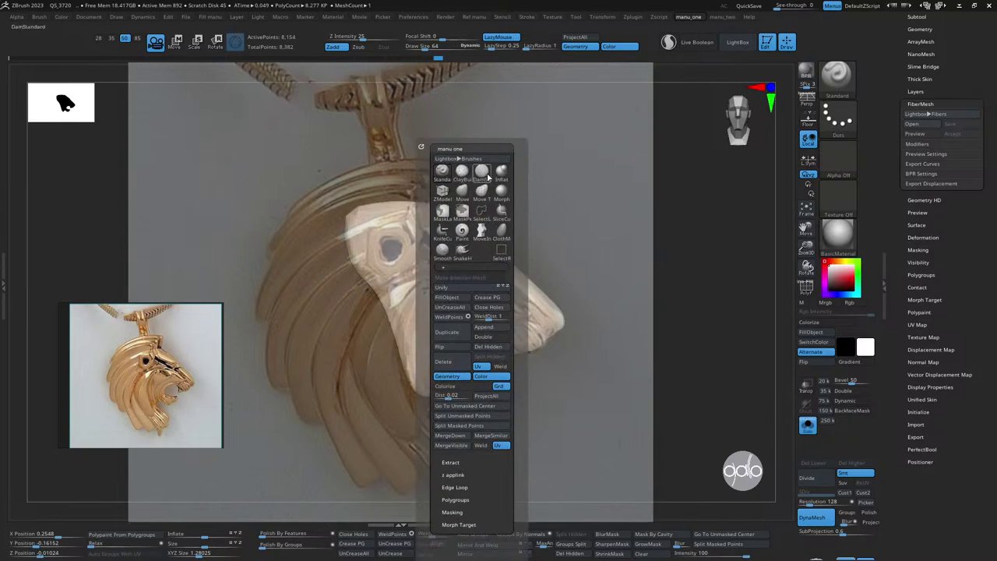
click(488, 177)
drag(431, 218, 446, 157)
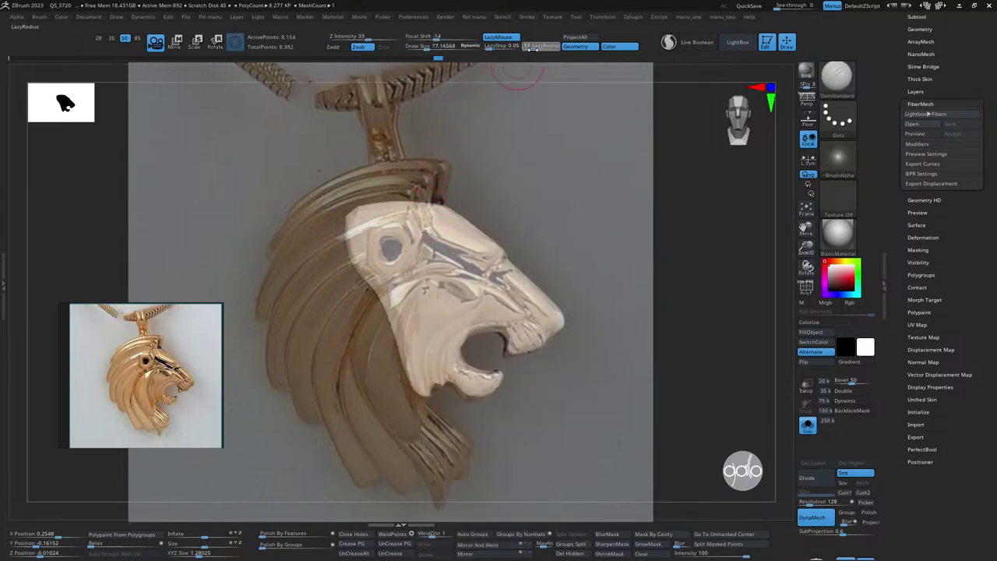
click(540, 45)
text(4)
key(bracketright)
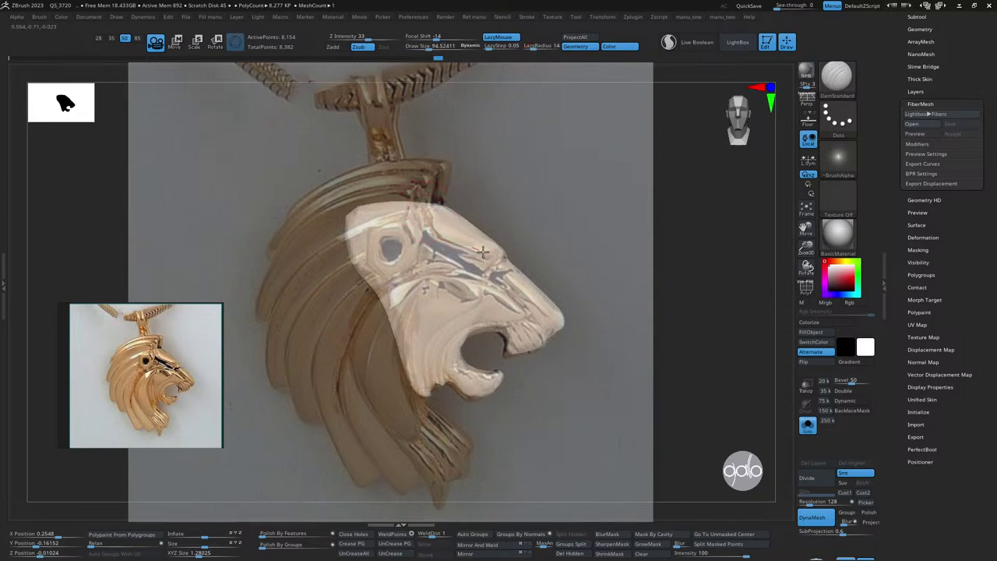
- Smooth the forehead groove with a larger brush, toggling the reference overlay to compare
key(shift)
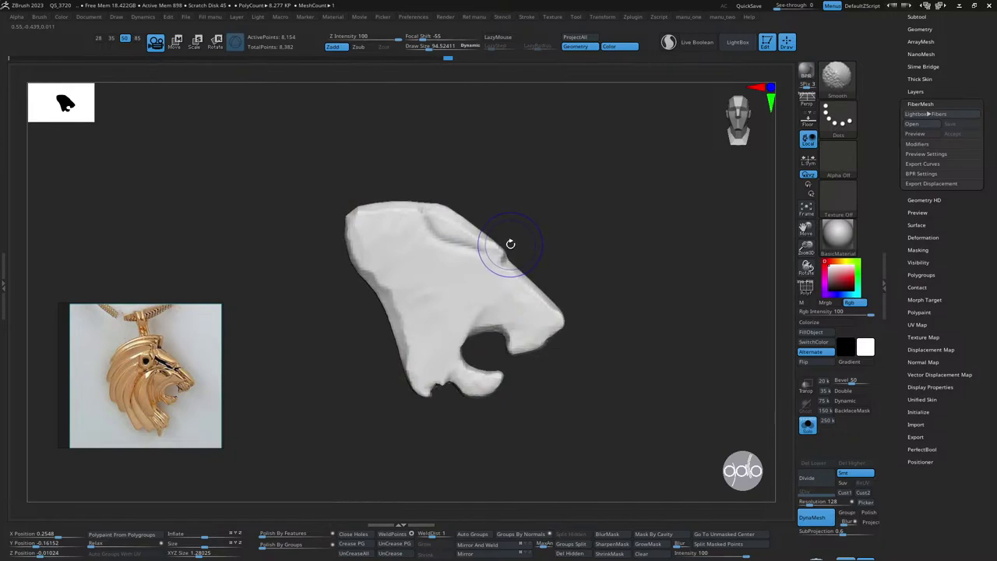
shift+drag(510, 244, 508, 246)
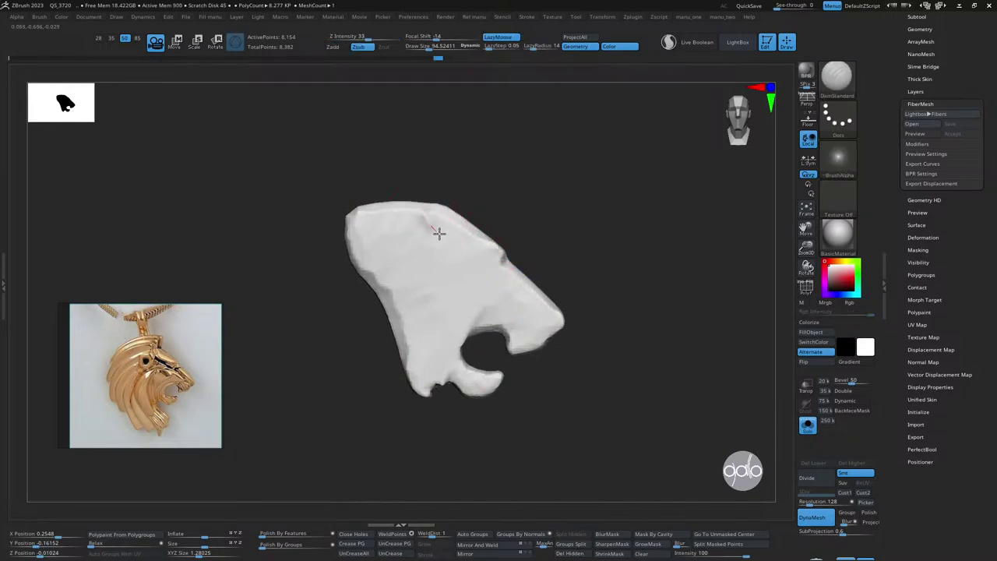
key(bracketright)
key(bracketright)
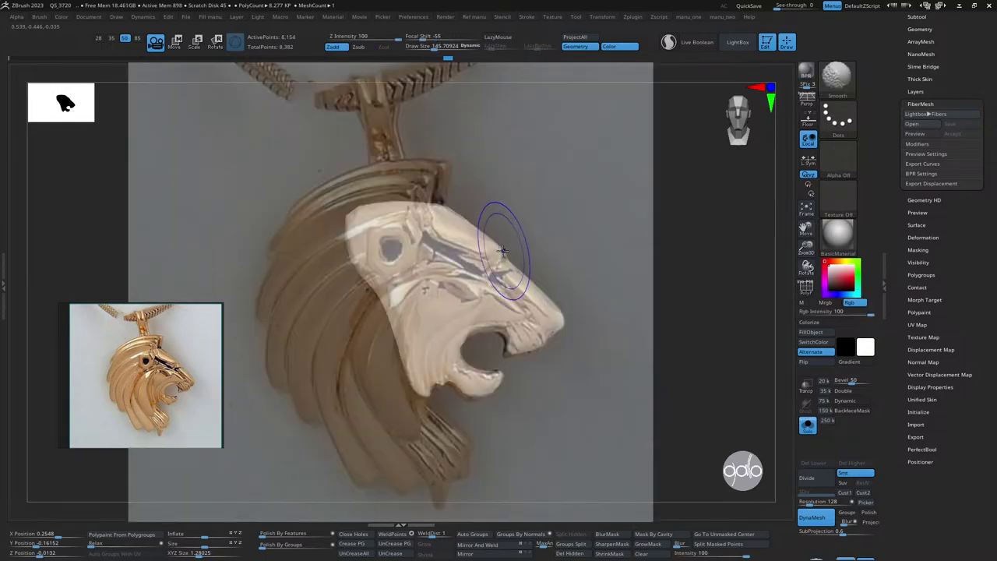
shift+drag(516, 251, 449, 221)
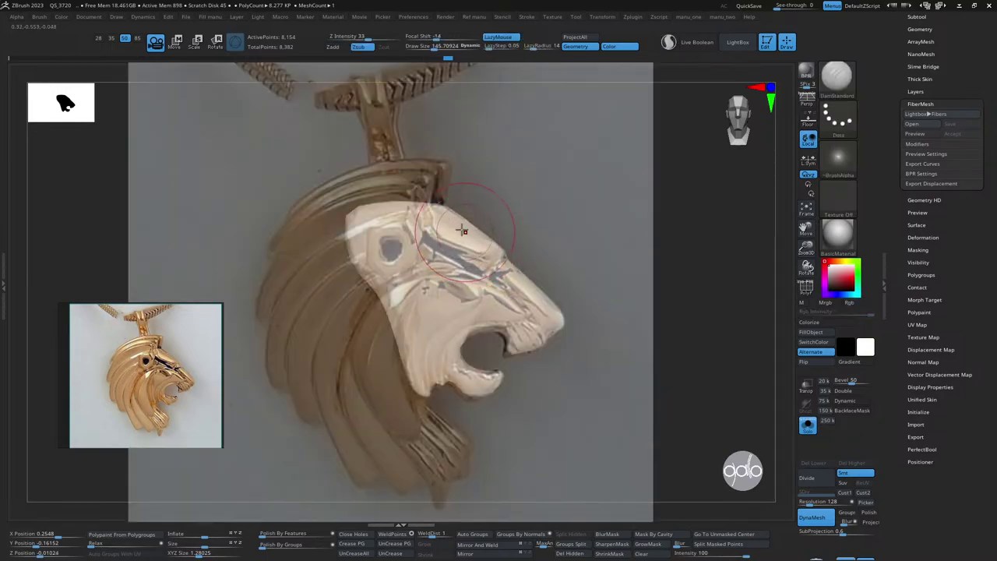
key(F1)
key(bracketright)
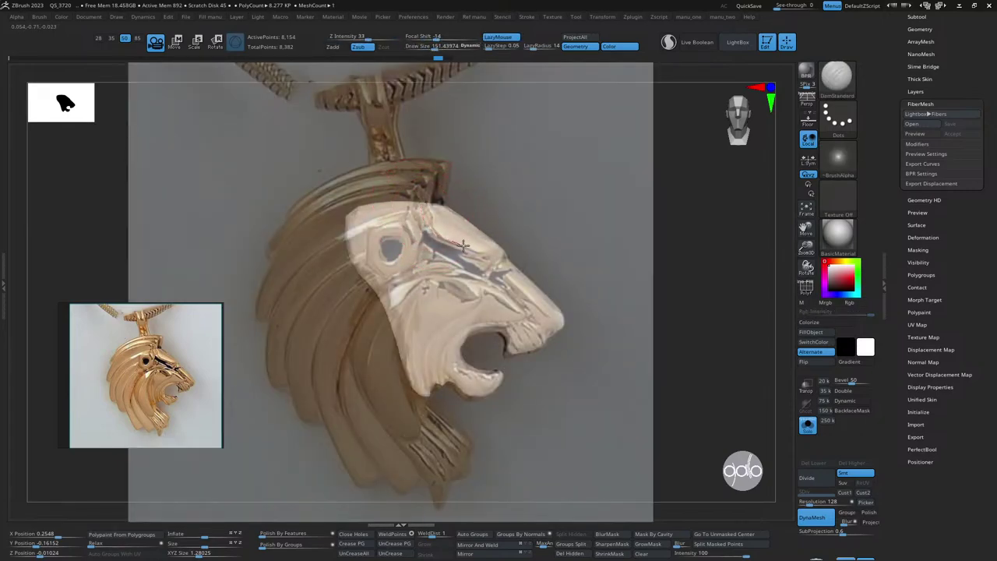
key(F1)
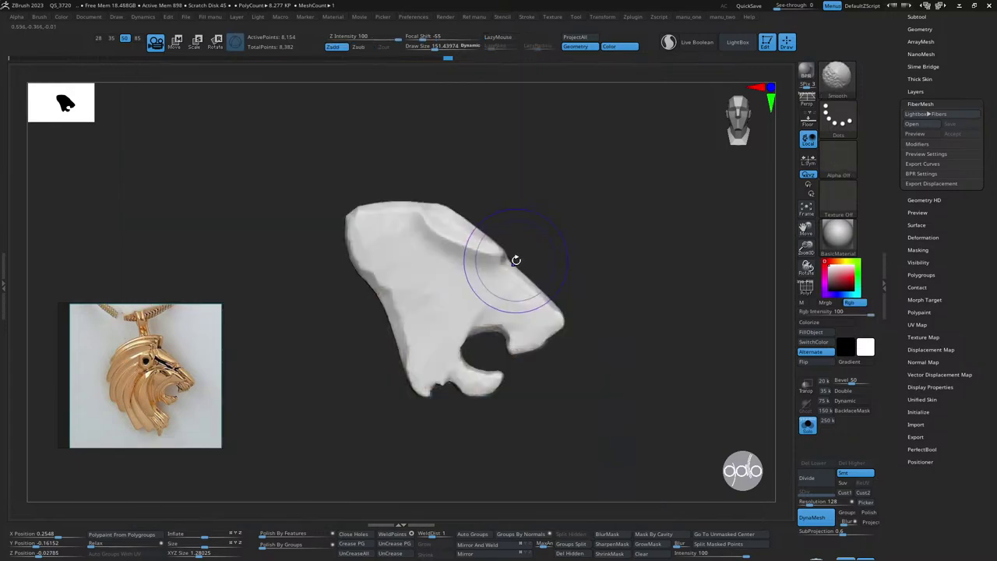
- With the reference shown, push the nose bridge and snout forward and carve cheek folds
mouse_move(572, 240)
mouse_down()
mouse_move(536, 249)
mouse_move(575, 241)
mouse_move(558, 241)
mouse_up()
key(F1)
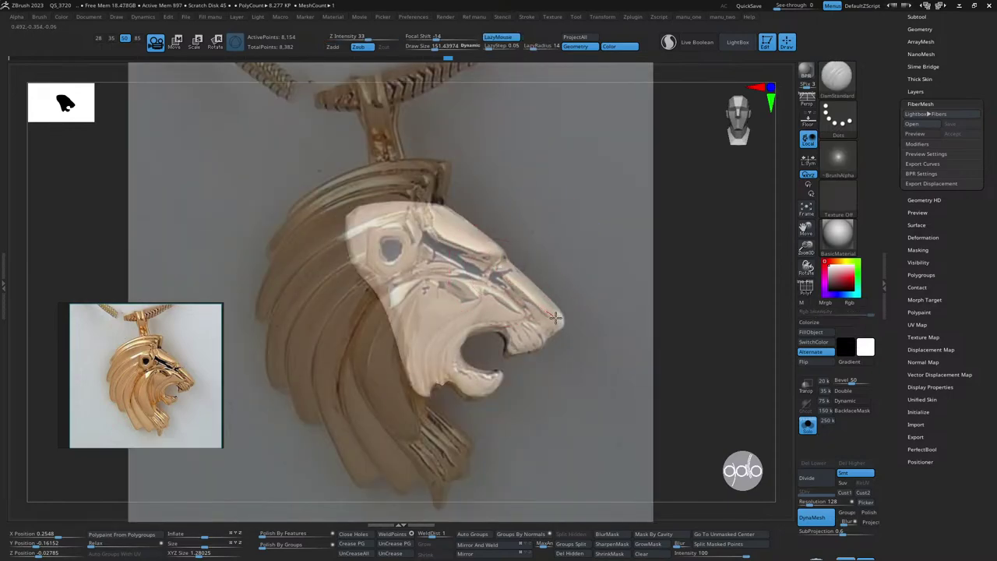
drag(574, 318, 502, 291)
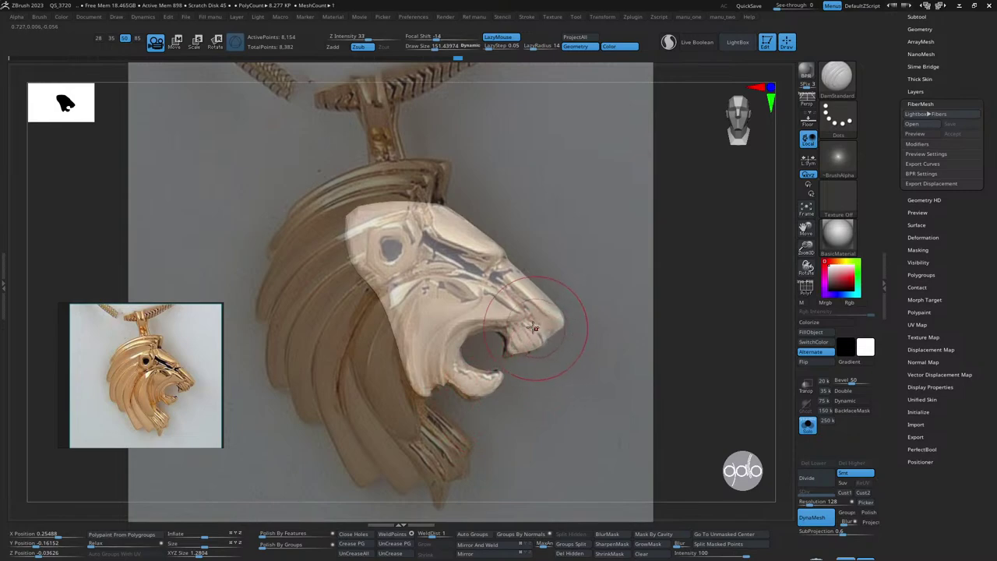
drag(534, 328, 545, 323)
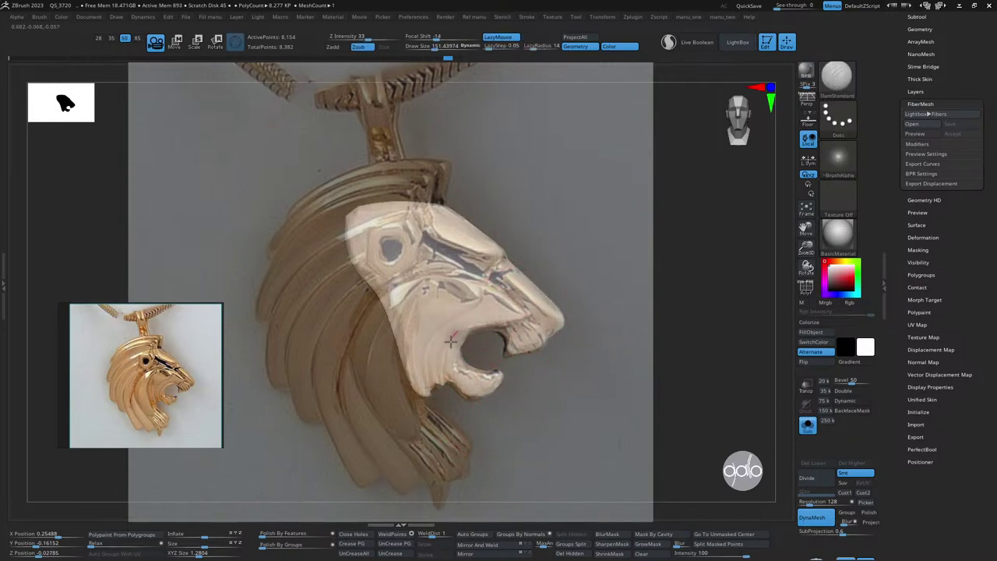
drag(466, 381, 486, 297)
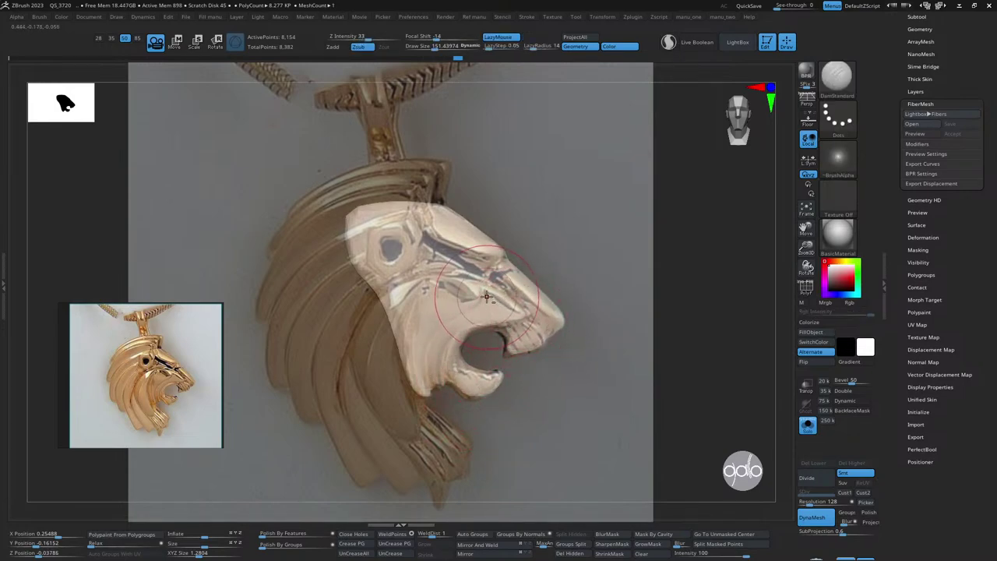
mouse_move(420, 380)
mouse_down()
mouse_move(406, 307)
mouse_move(436, 280)
mouse_up()
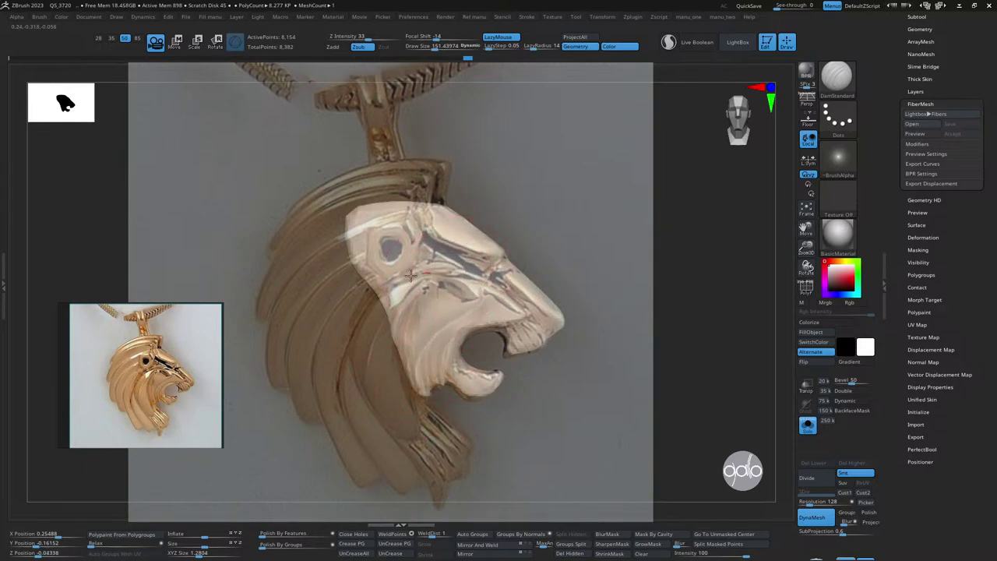
drag(349, 359, 412, 251)
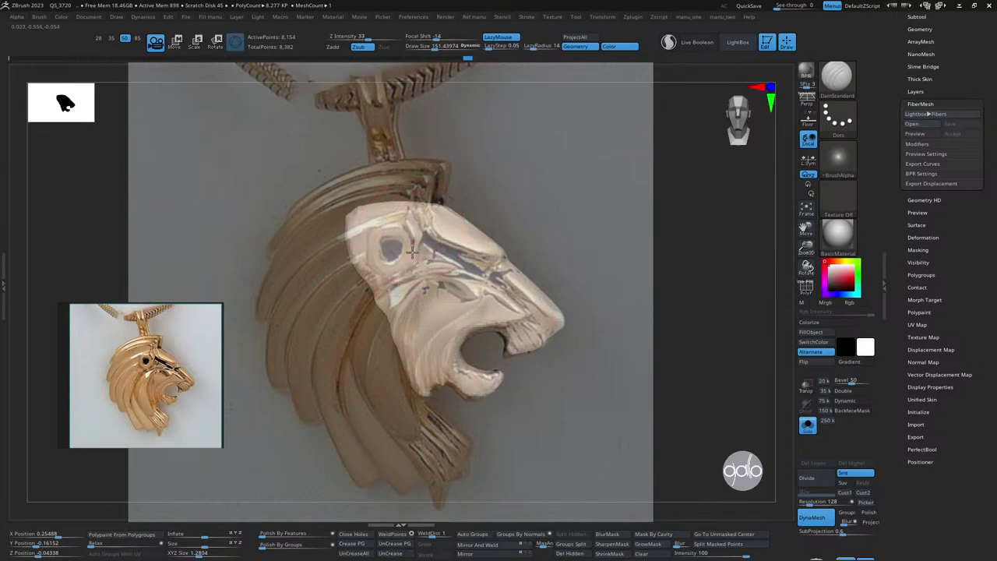
- Carve creases around the eye and brow, then realign the head to a flat side view
drag(371, 278, 440, 257)
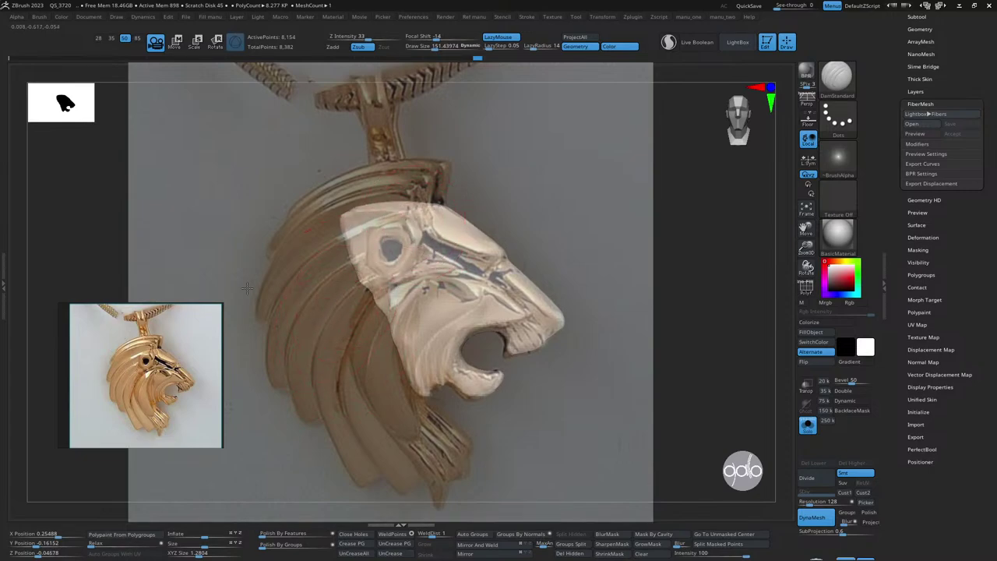
key(shift+z)
mouse_move(532, 231)
mouse_down()
mouse_move(545, 237)
mouse_move(529, 242)
mouse_move(574, 229)
mouse_up()
key(shift+z)
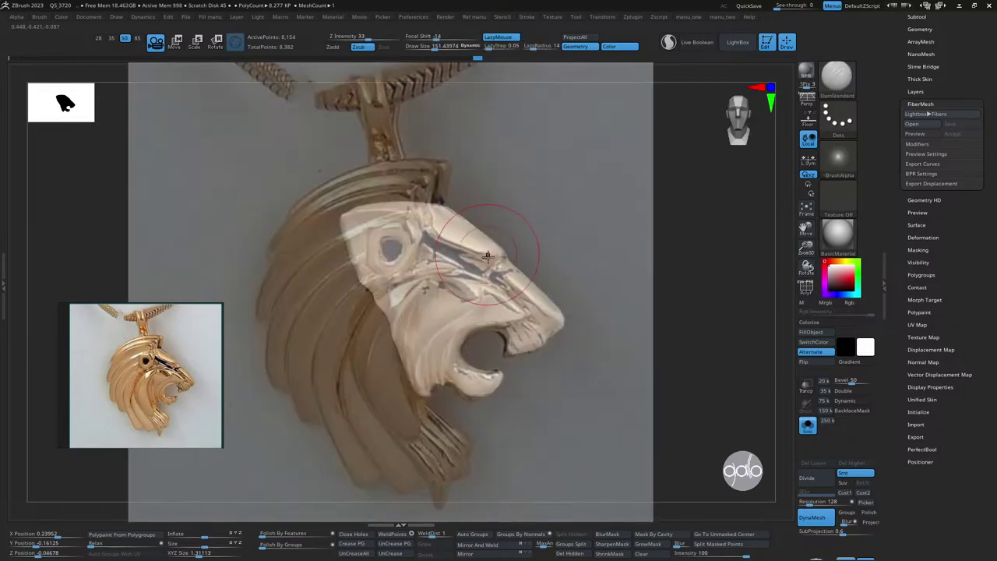
mouse_move(507, 278)
mouse_down()
mouse_move(492, 271)
mouse_move(475, 282)
mouse_move(425, 237)
mouse_up()
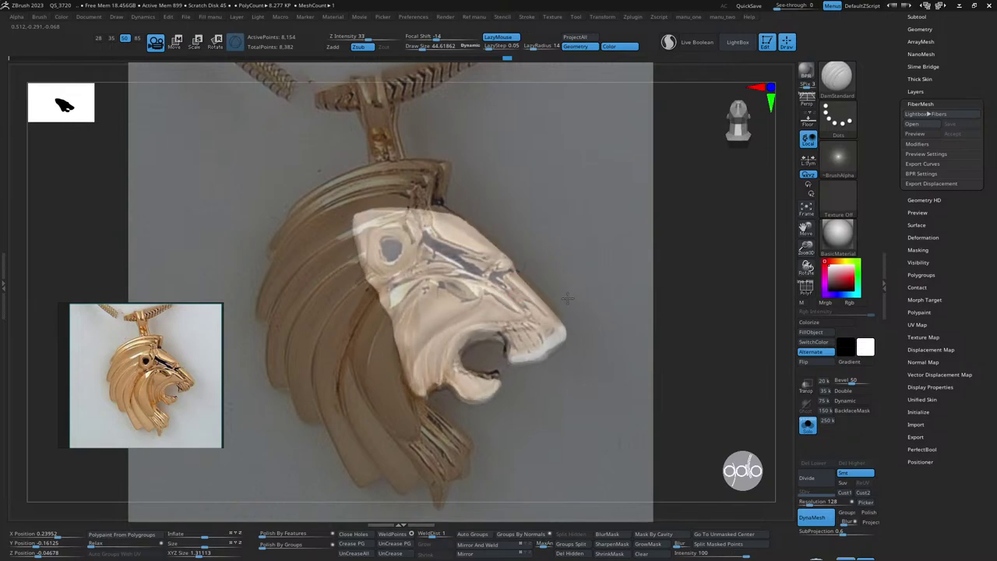
shift+drag(442, 401, 541, 311)
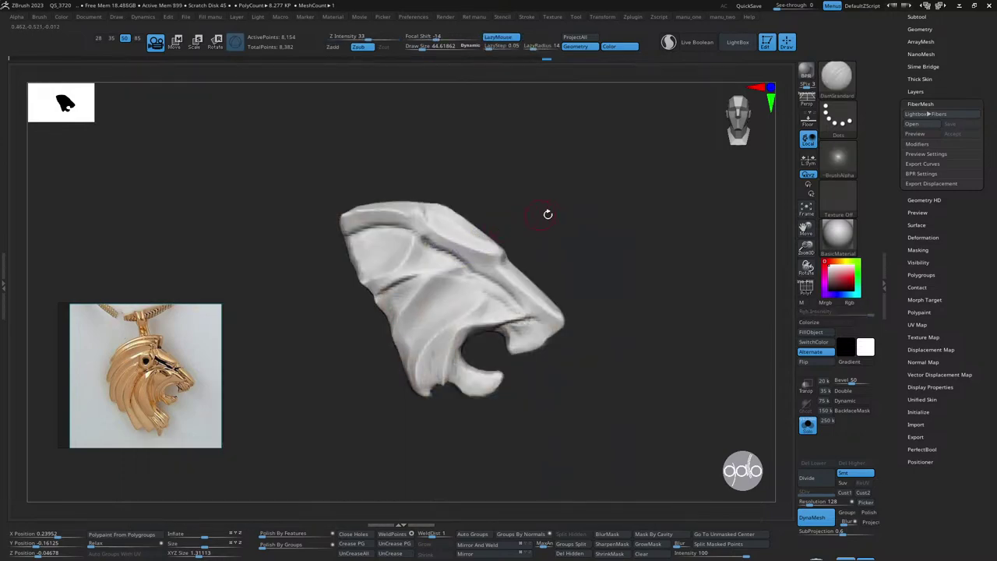
ctrl+right_drag(548, 213, 600, 245)
mouse_move(600, 244)
shift+mouse_down()
mouse_move(568, 239)
mouse_move(631, 242)
mouse_move(616, 241)
shift+mouse_up()
key(w)
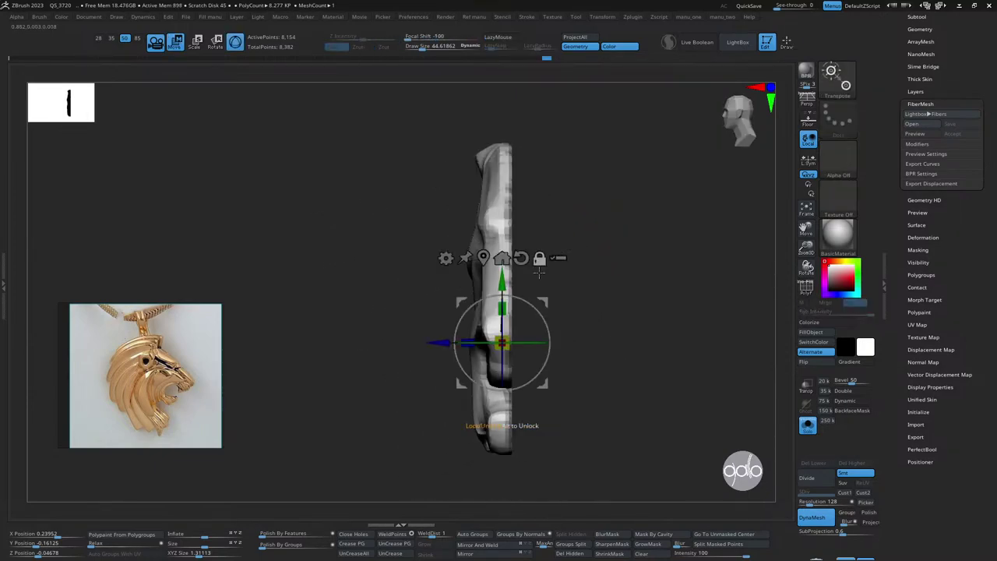
drag(441, 343, 460, 341)
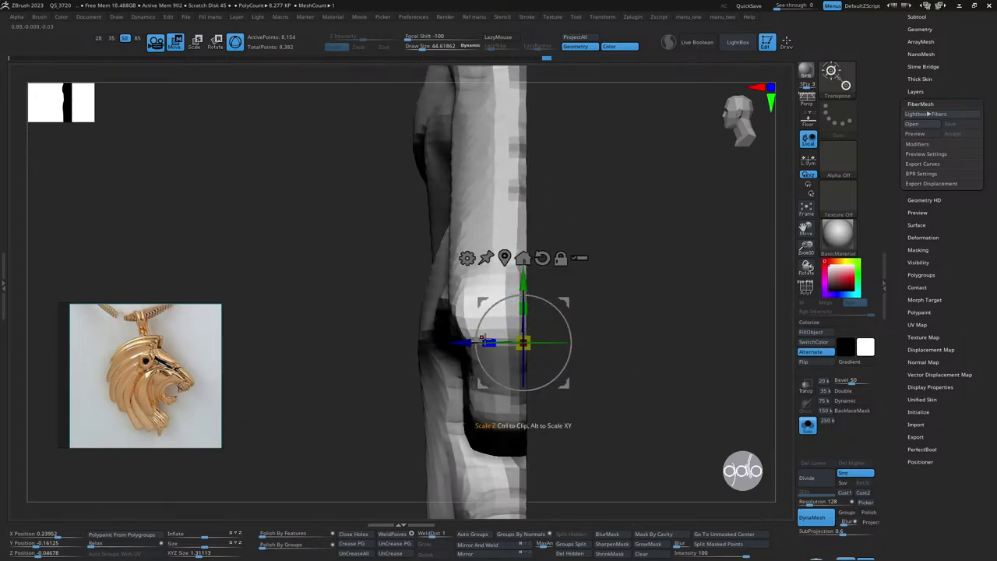
drag(483, 340, 202, 343)
key(ctrl+z)
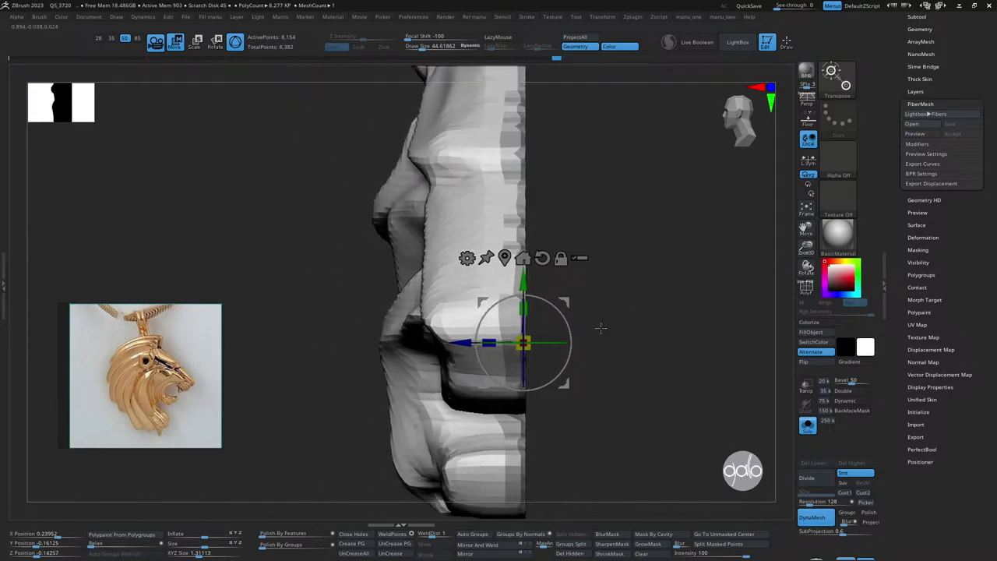
key(ctrl+z)
key(q)
key(ctrl+z)
mouse_move(497, 261)
mouse_down()
mouse_move(610, 214)
mouse_move(625, 220)
mouse_move(620, 172)
mouse_move(539, 198)
mouse_move(579, 187)
mouse_move(592, 205)
mouse_move(358, 491)
mouse_up()
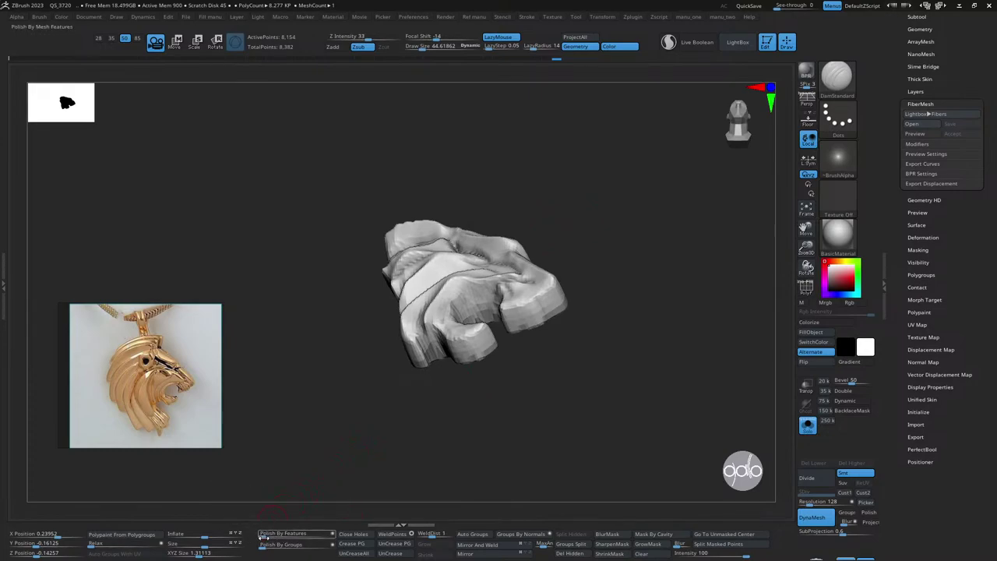
- Polish the lion head while keeping sharp features, then bring the mane strips back into view
click(261, 538)
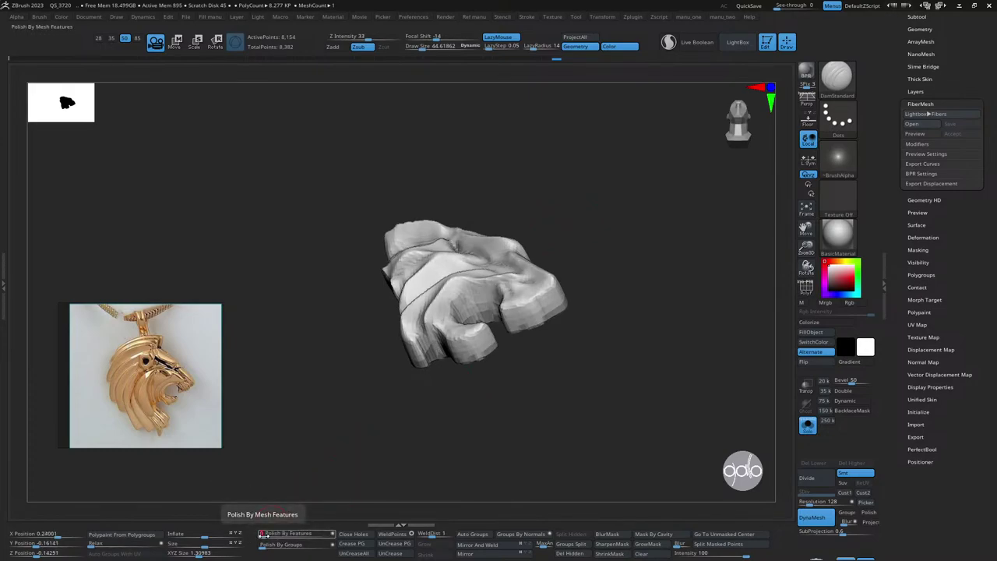
mouse_move(318, 473)
mouse_down()
mouse_move(643, 238)
mouse_move(668, 291)
mouse_move(599, 303)
mouse_move(648, 281)
mouse_up()
key(ctrl+shift+s)
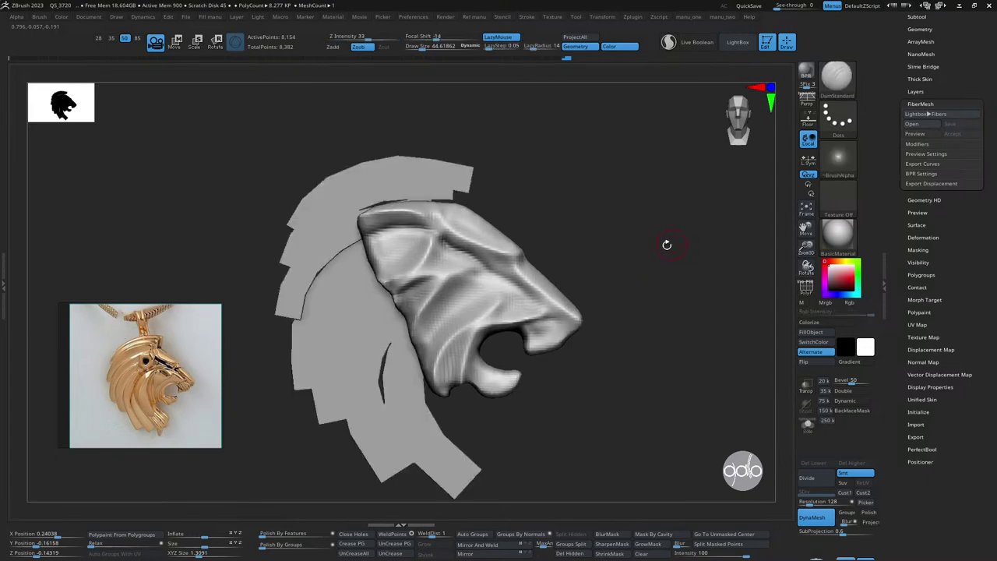
mouse_move(667, 245)
mouse_down()
mouse_move(585, 276)
mouse_move(572, 238)
mouse_move(621, 205)
mouse_move(615, 195)
mouse_move(632, 185)
mouse_move(625, 192)
mouse_move(616, 171)
mouse_up()
- Raise Draw Size to about 94 and apply the Deformation polish with Relax on the lion head
key(s)
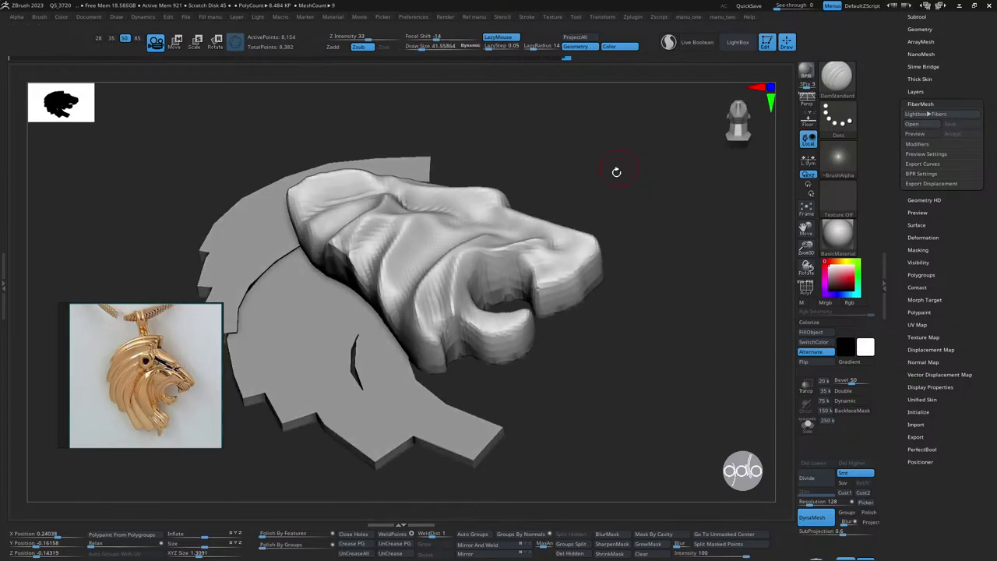
key(bracketright)
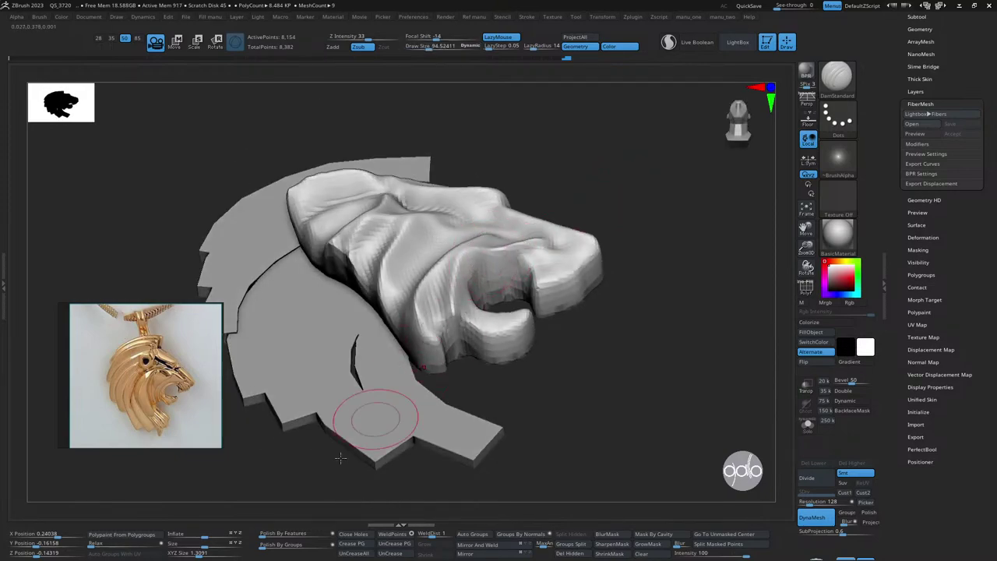
drag(340, 390, 231, 522)
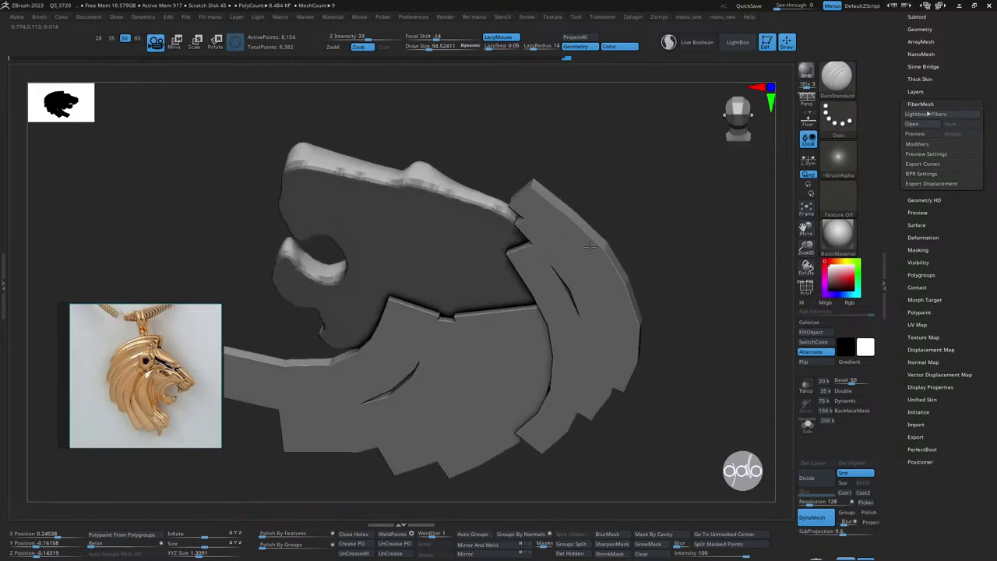
click(47, 543)
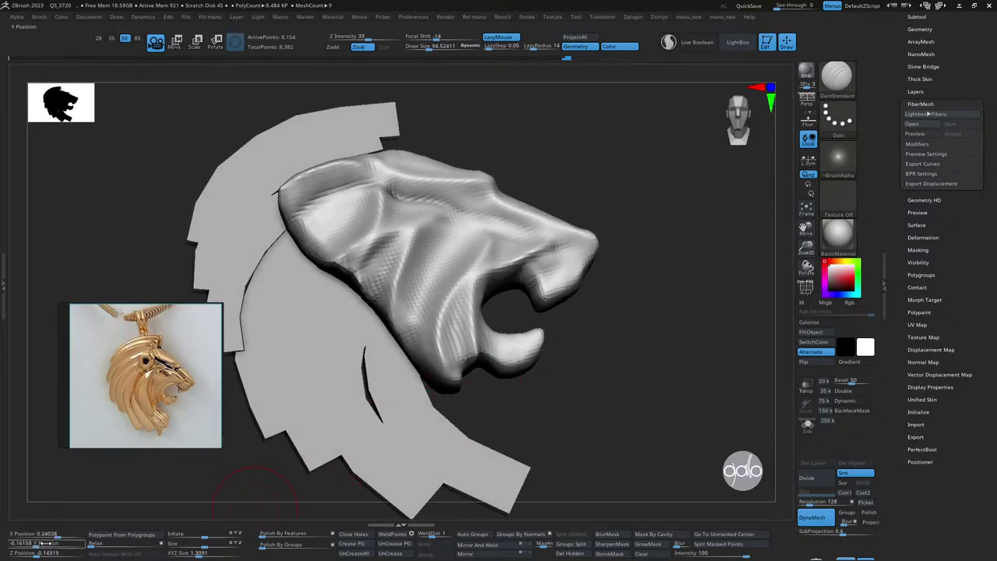
click(94, 543)
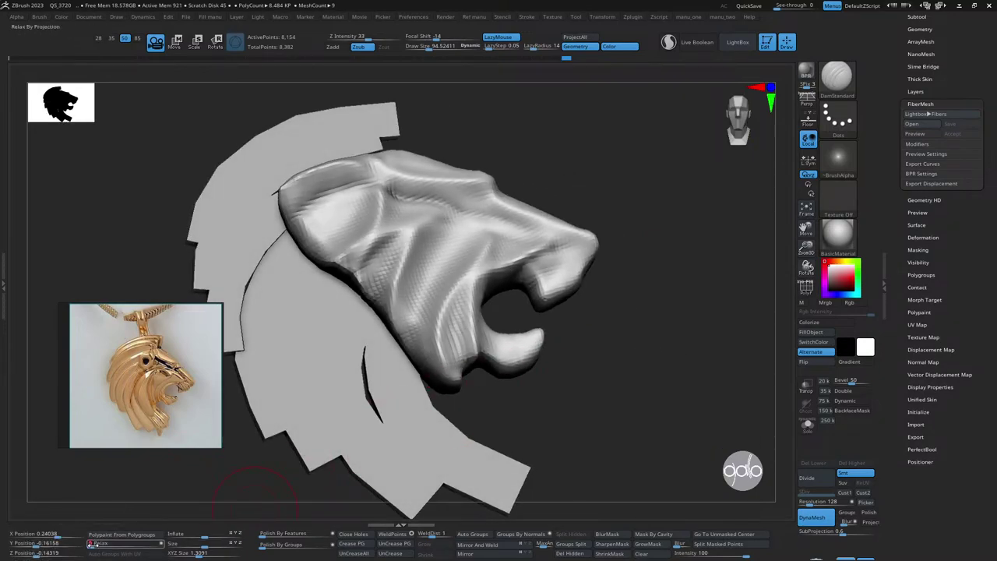
click(82, 559)
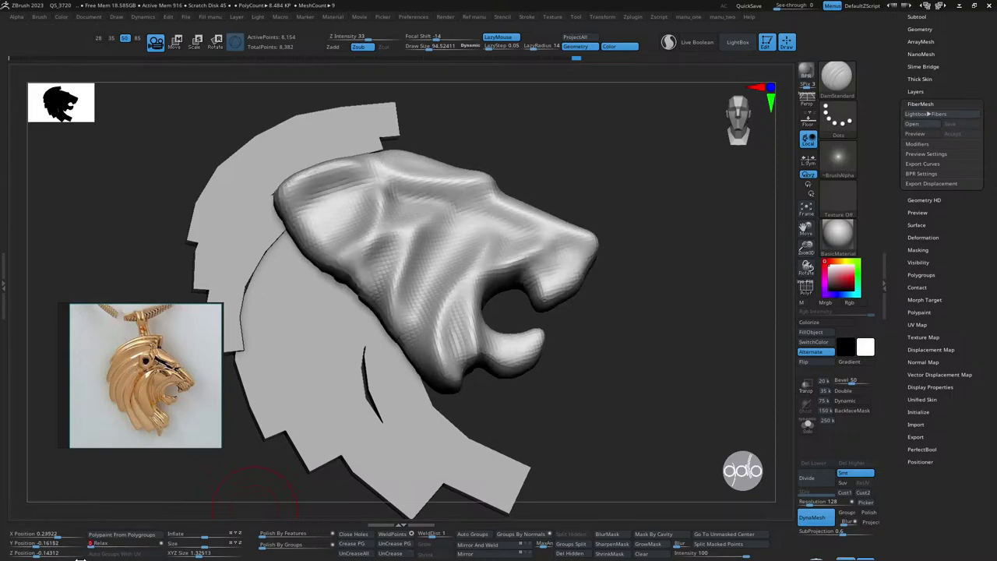
mouse_move(654, 301)
mouse_down()
mouse_move(665, 250)
mouse_move(607, 221)
mouse_move(637, 225)
mouse_up()
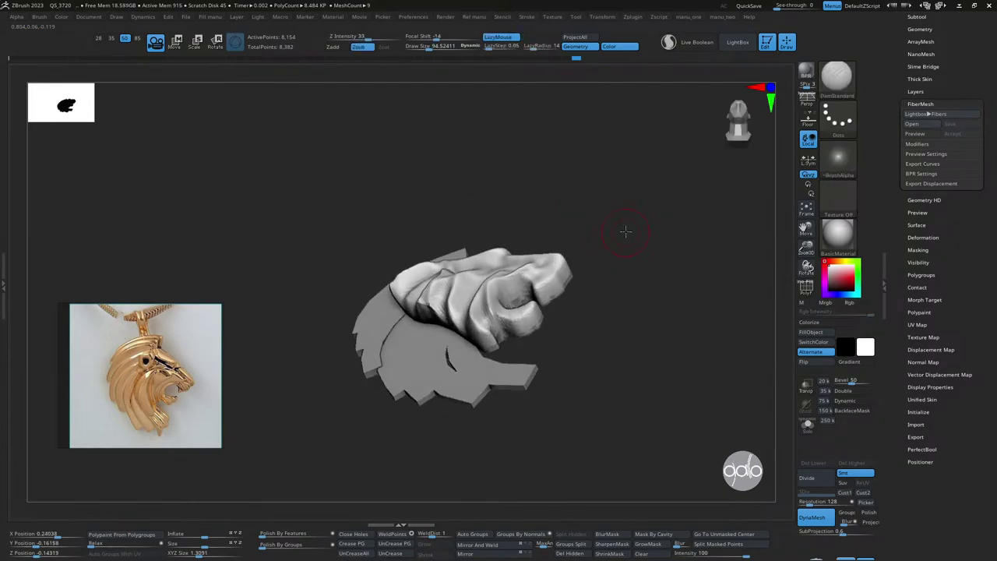
- Build the right side of the head into a broader hump, then push the left side with Move
mouse_move(615, 247)
ctrl+right_down()
mouse_move(608, 272)
mouse_move(616, 287)
ctrl+right_up()
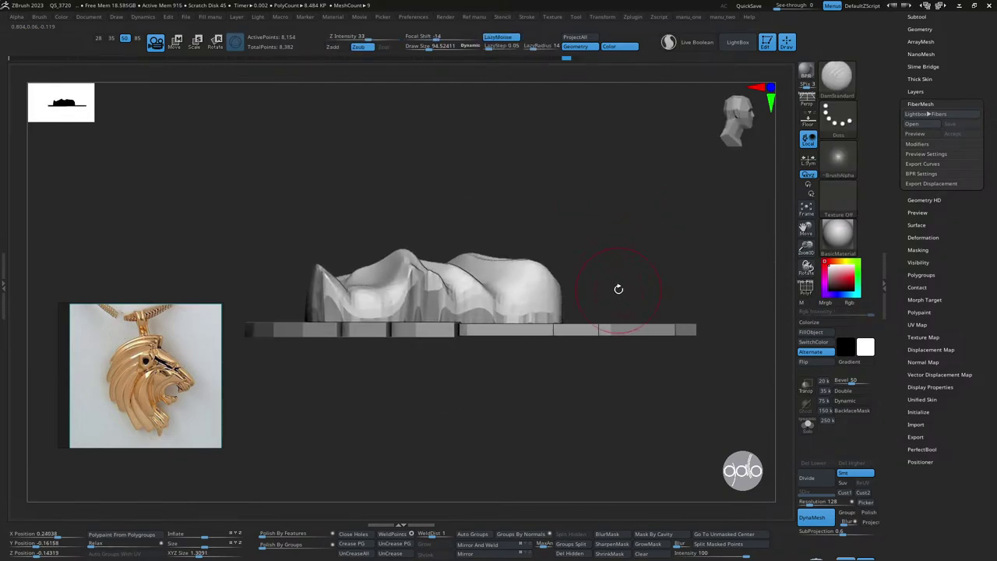
drag(615, 286, 616, 281)
drag(515, 292, 448, 288)
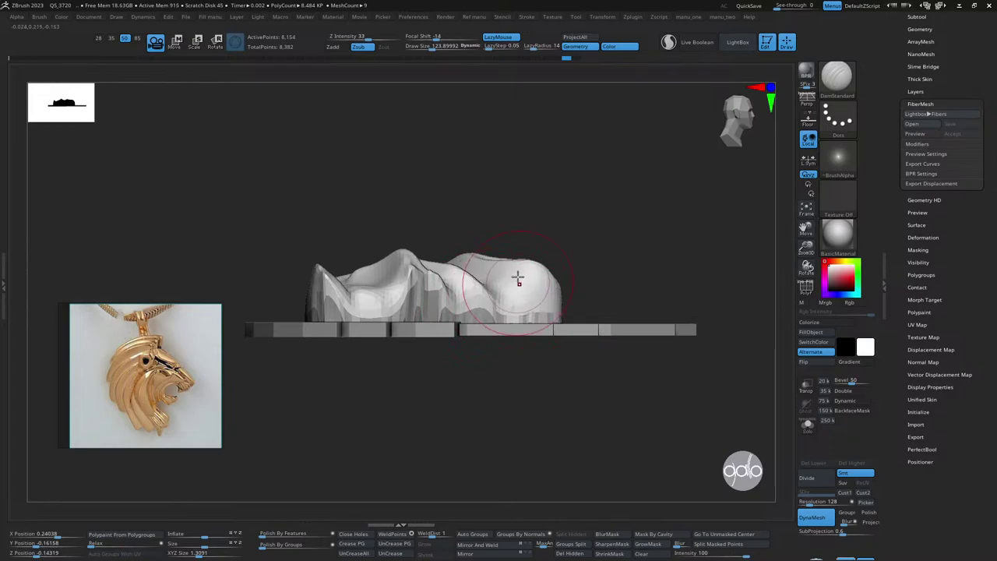
key(b)
key(m)
key(v)
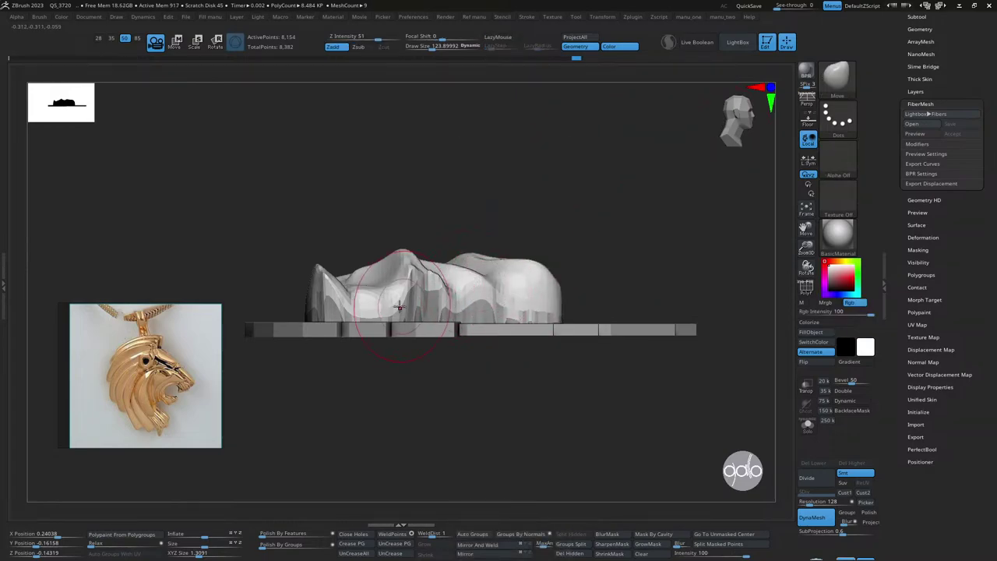
mouse_move(398, 306)
mouse_down()
mouse_move(350, 289)
mouse_move(370, 304)
mouse_up()
- From side and three-quarter views, pull the head crease, lower lip and muzzle to match the reference
mouse_move(468, 234)
mouse_down()
mouse_move(535, 191)
mouse_move(568, 218)
mouse_move(590, 262)
mouse_move(746, 225)
mouse_move(706, 213)
mouse_move(545, 265)
mouse_move(367, 300)
mouse_up()
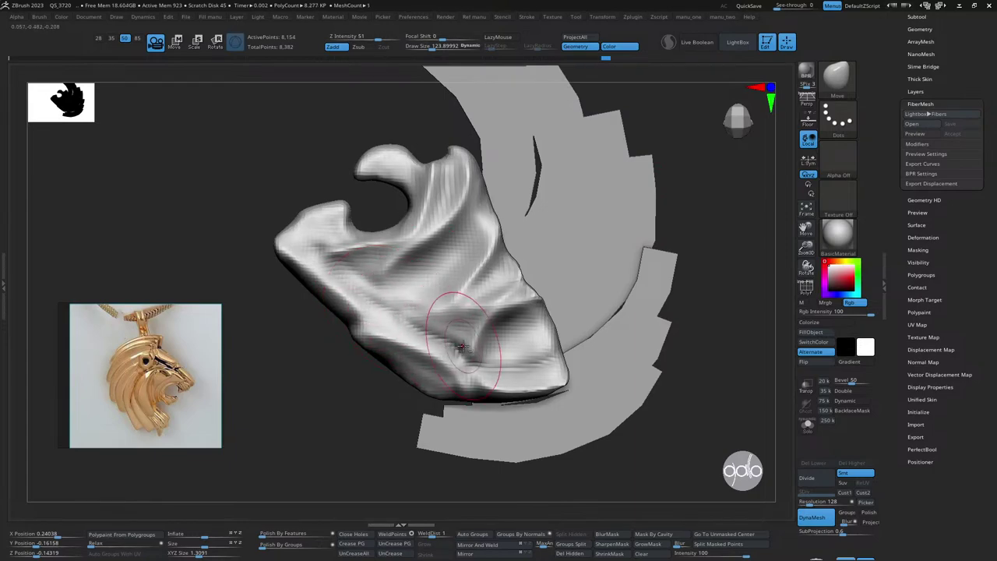
drag(559, 342, 452, 283)
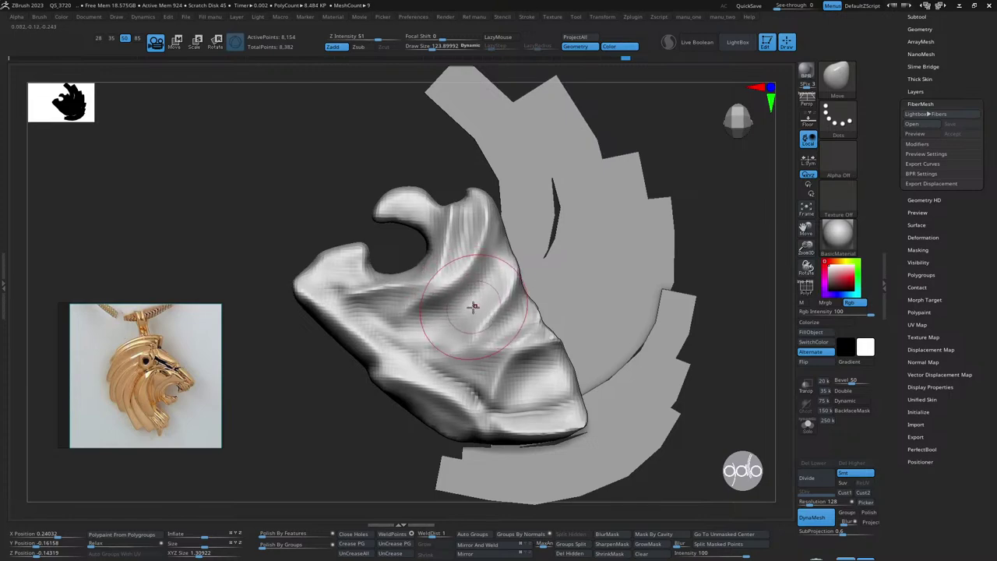
mouse_move(685, 196)
shift+mouse_down()
mouse_move(573, 285)
mouse_move(560, 276)
mouse_move(581, 289)
mouse_move(652, 227)
mouse_move(527, 251)
mouse_move(457, 189)
shift+mouse_up()
drag(419, 252, 406, 254)
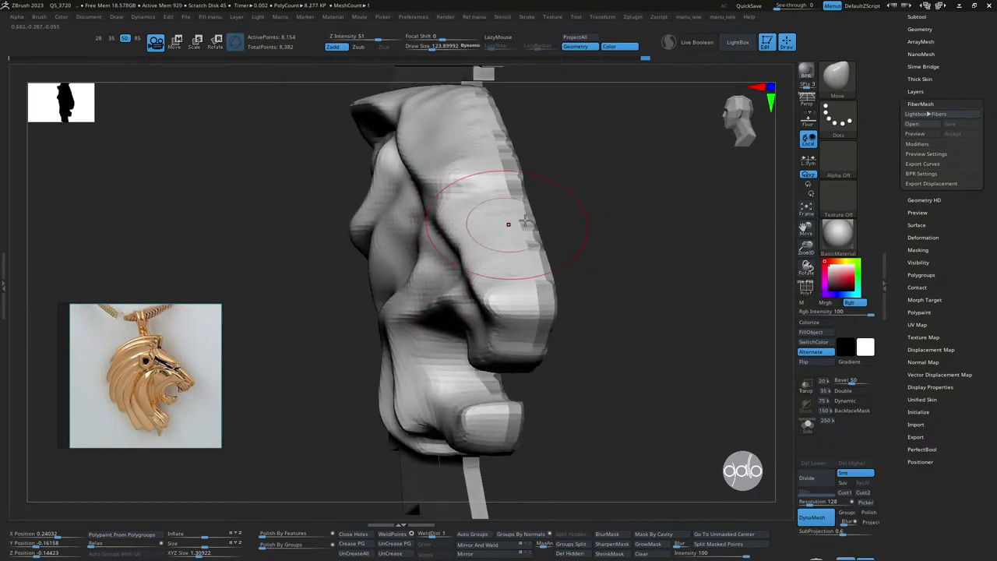
mouse_move(592, 223)
mouse_down()
mouse_move(641, 196)
mouse_move(616, 204)
mouse_up()
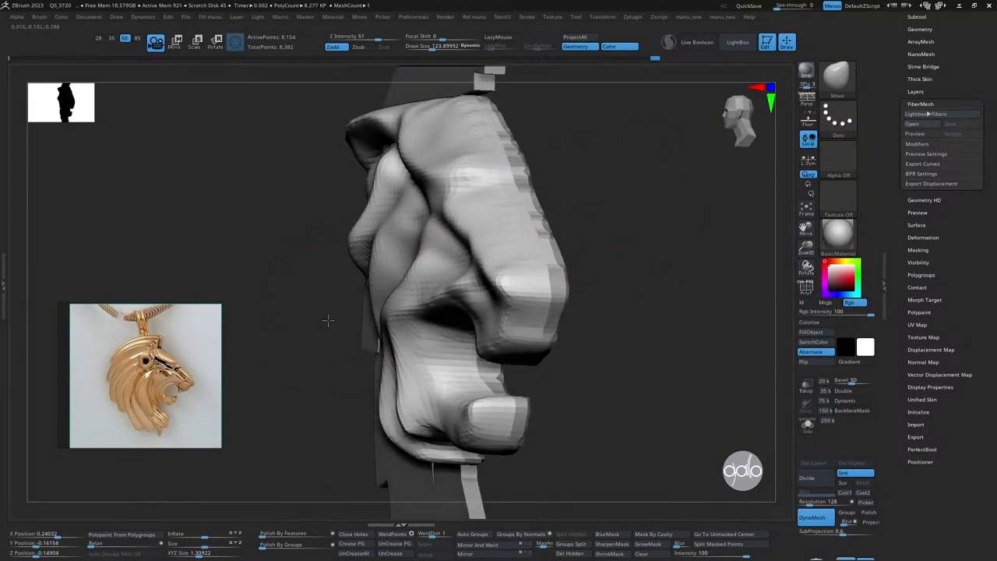
drag(396, 286, 352, 327)
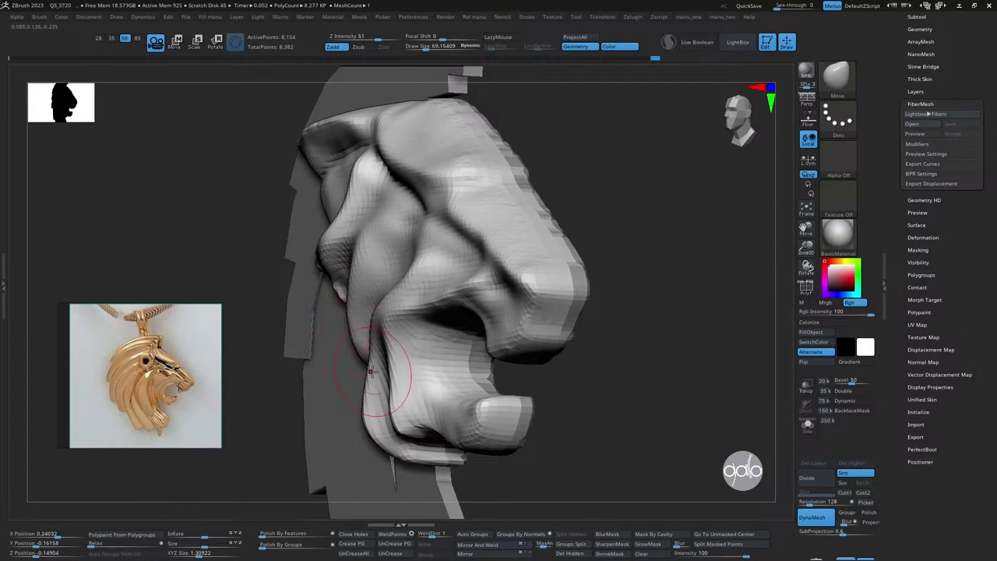
drag(371, 371, 411, 320)
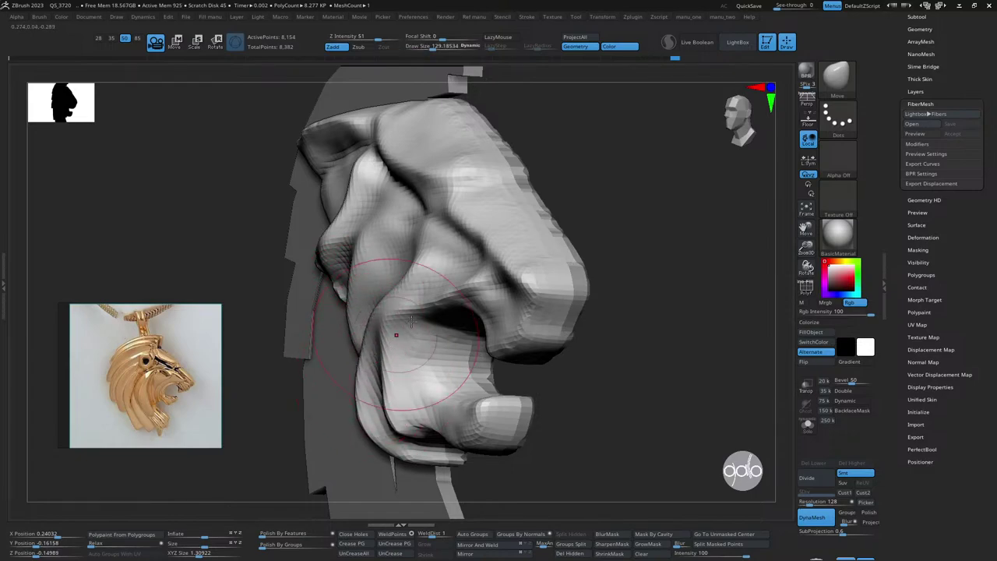
mouse_move(623, 296)
mouse_down()
mouse_move(704, 211)
mouse_move(383, 323)
mouse_up()
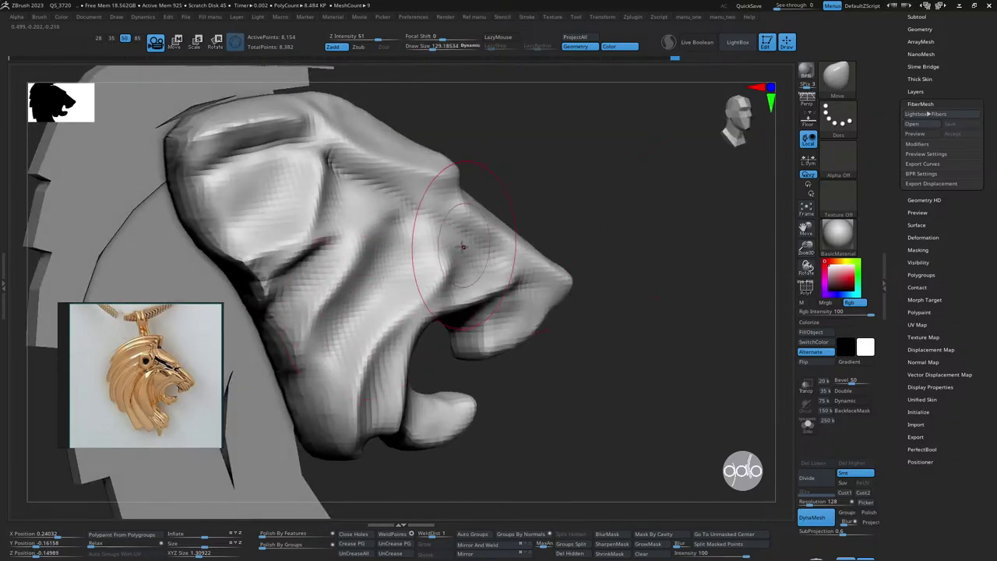
drag(463, 247, 434, 267)
key(space)
- Switch to the Standard brush and sculpt the cheek, upper lip and snout
click(421, 169)
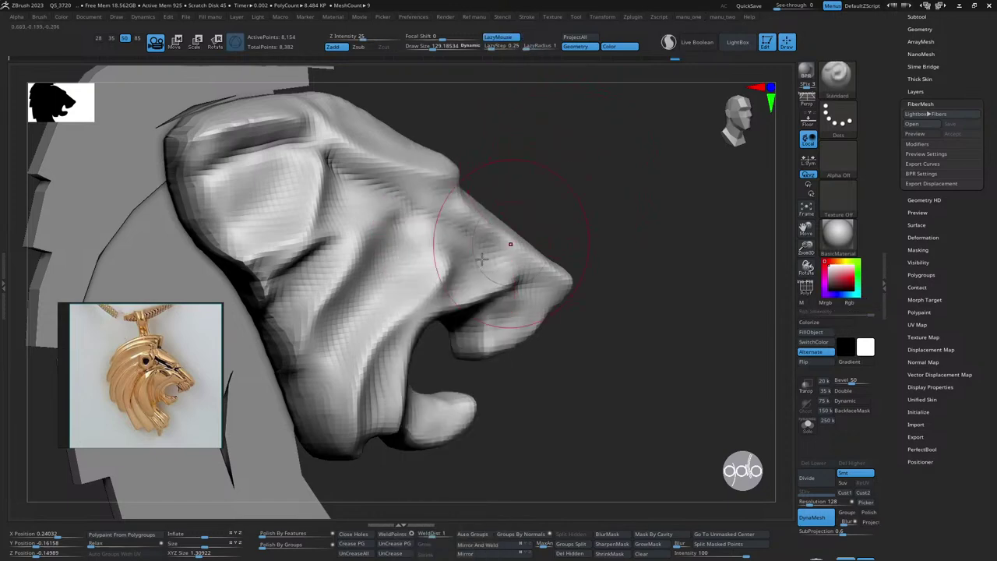
key(s)
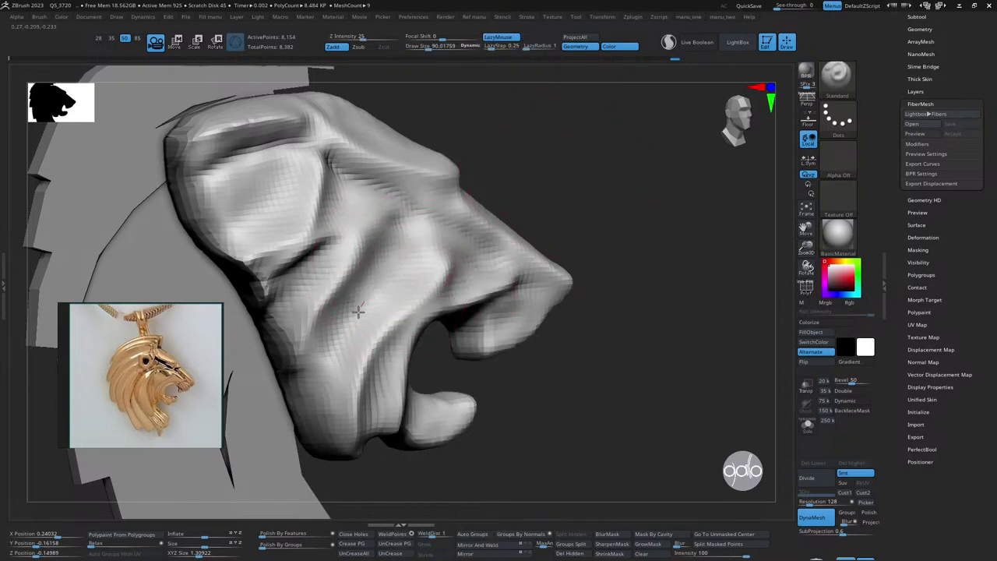
mouse_move(359, 310)
mouse_down()
mouse_move(335, 361)
mouse_move(407, 247)
mouse_move(332, 361)
mouse_up()
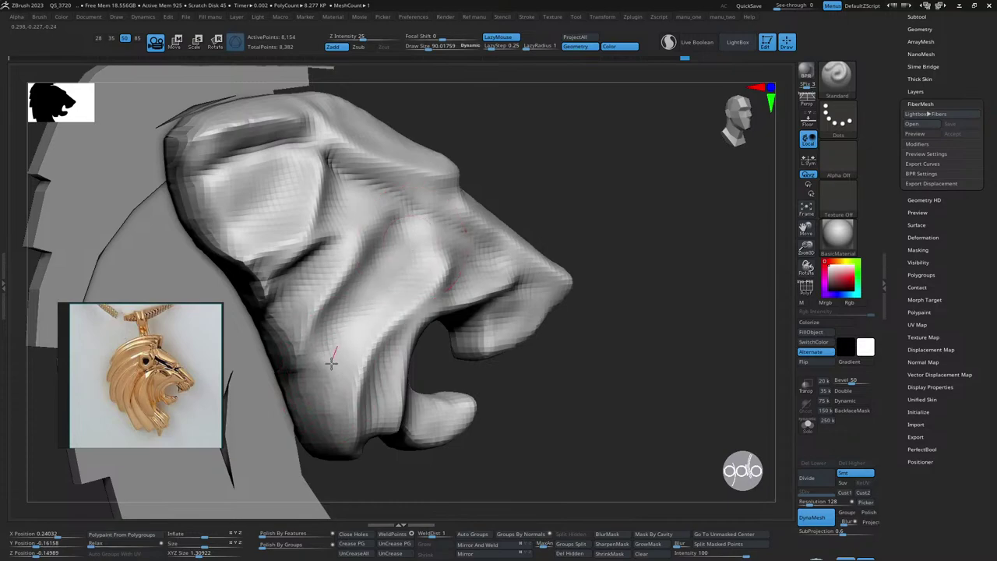
mouse_move(452, 321)
mouse_down()
mouse_move(670, 178)
mouse_move(460, 263)
mouse_up()
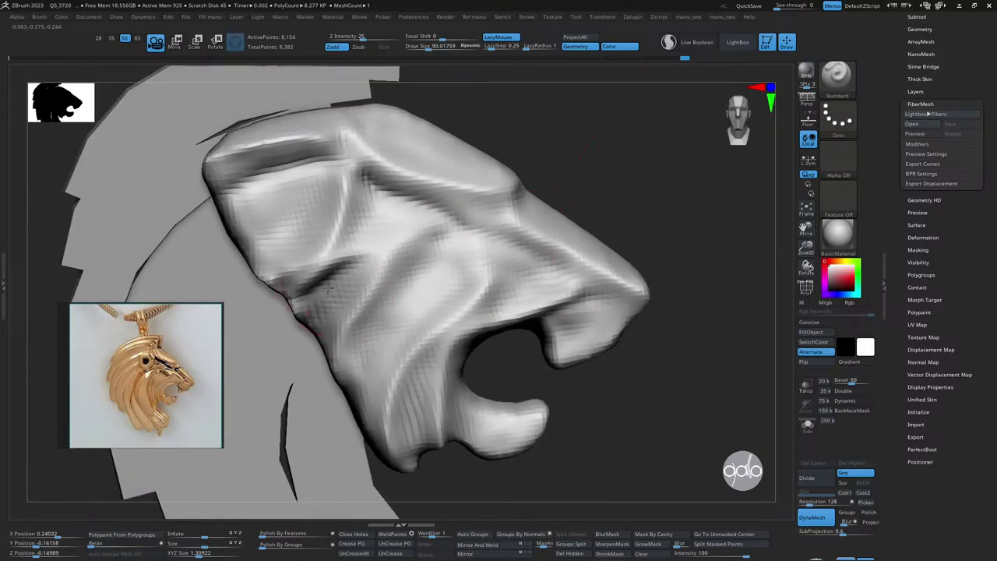
drag(383, 231, 744, 187)
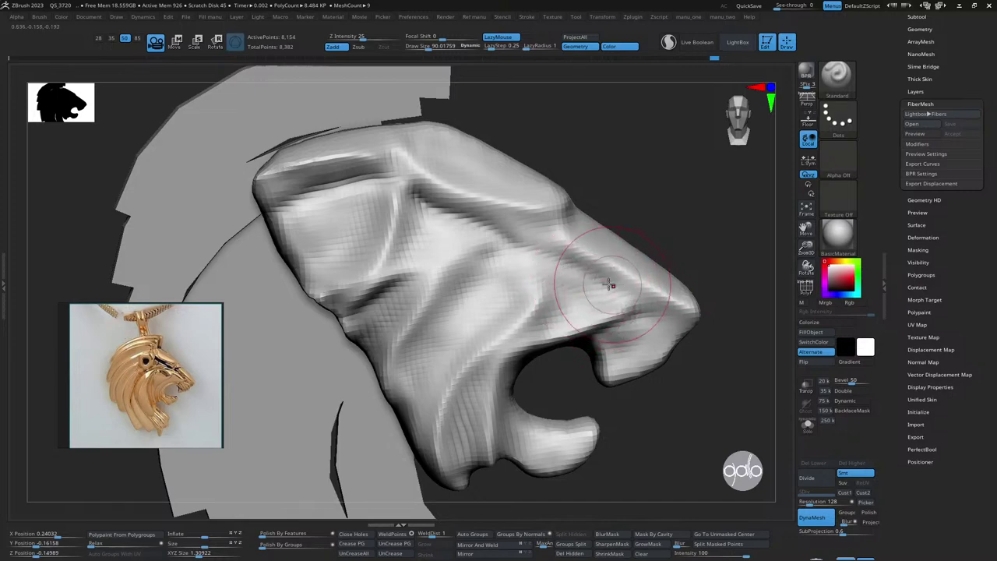
mouse_move(612, 286)
mouse_down()
mouse_move(536, 326)
mouse_move(574, 272)
mouse_up()
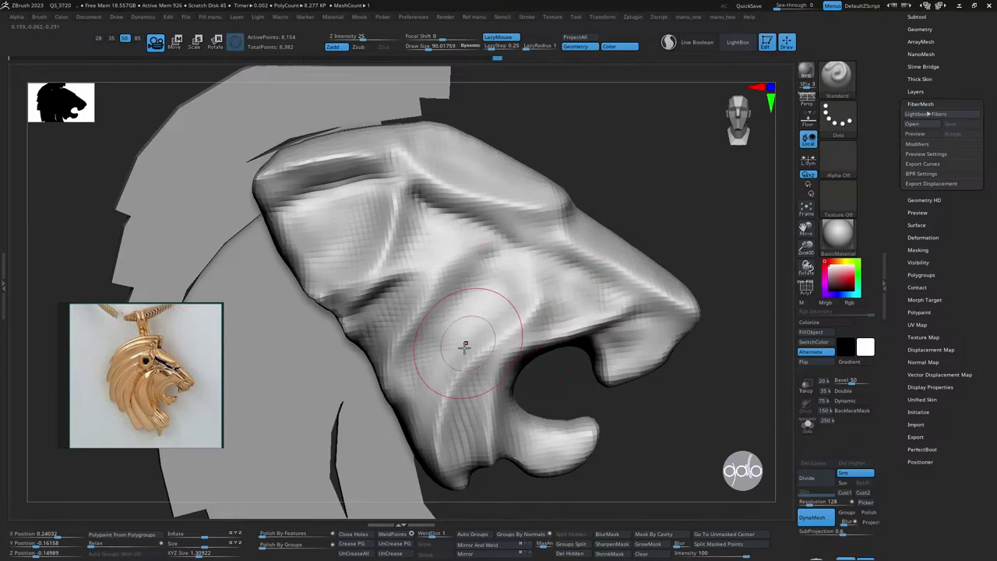
drag(463, 345, 586, 299)
mouse_move(459, 394)
right_down()
mouse_move(648, 218)
mouse_move(622, 223)
mouse_move(645, 238)
right_up()
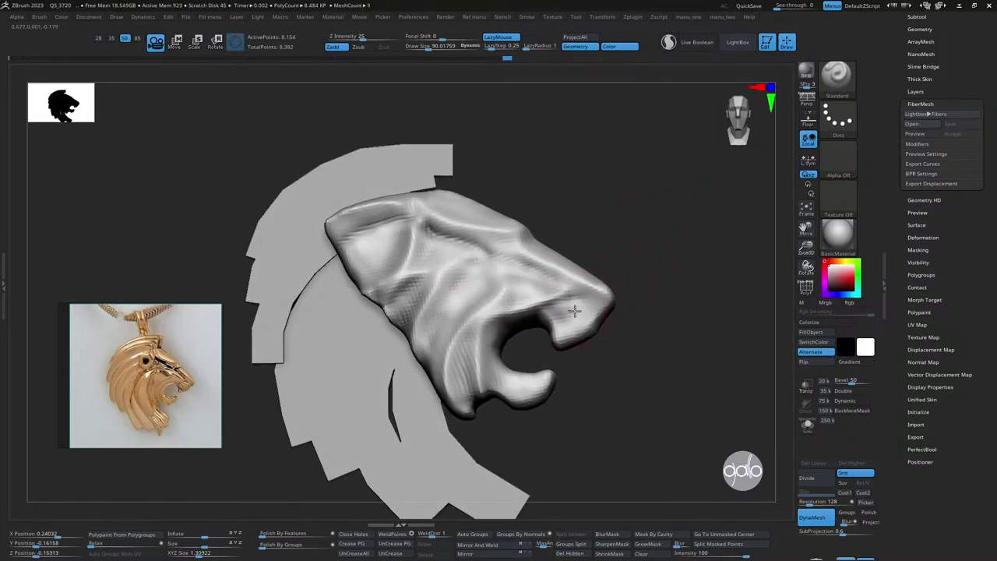
drag(579, 310, 555, 316)
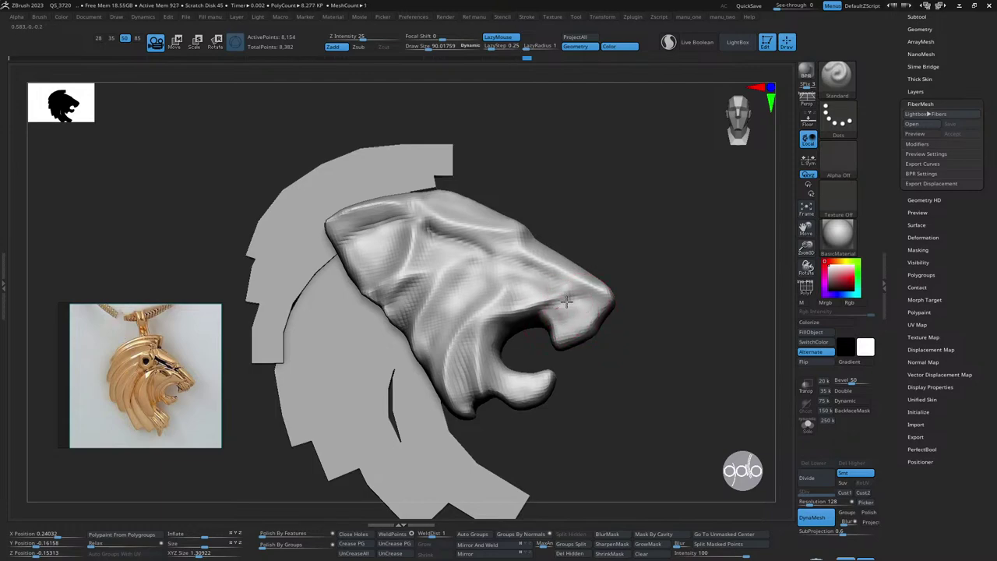
- Review the head from several angles and sculpt more shape into the cheek
mouse_move(566, 301)
right_down()
mouse_move(583, 283)
mouse_move(511, 343)
right_up()
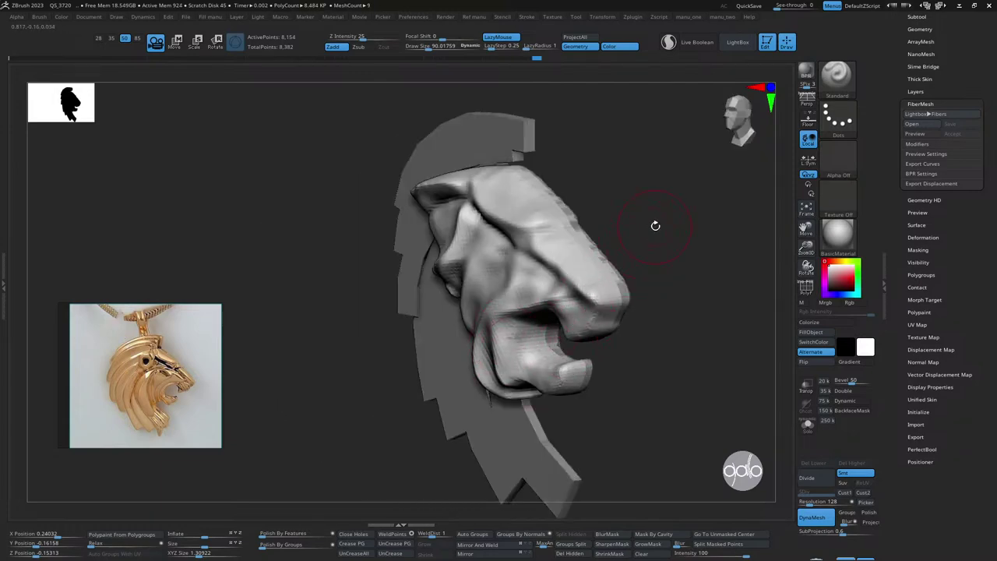
right_drag(655, 226, 518, 366)
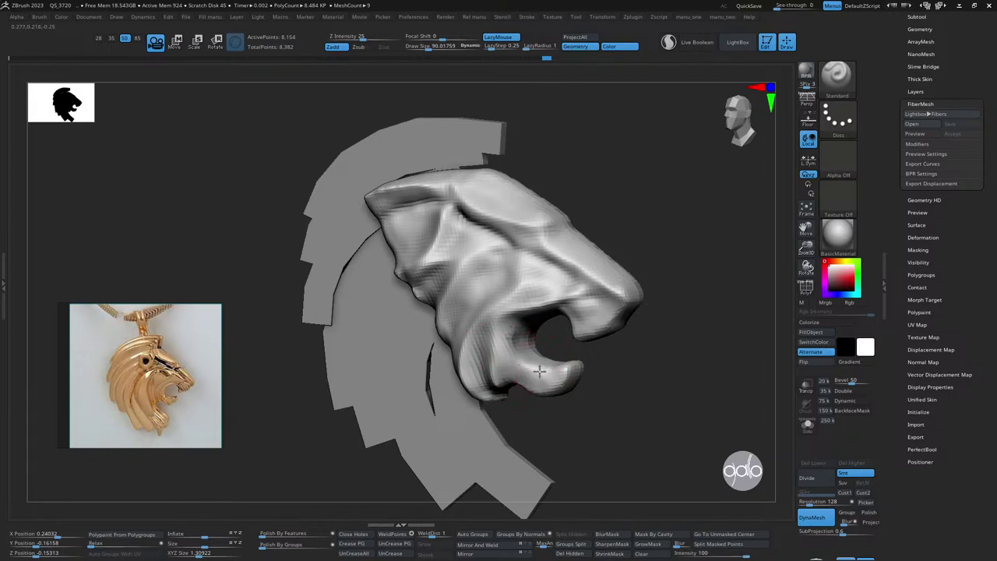
right_drag(664, 230, 574, 331)
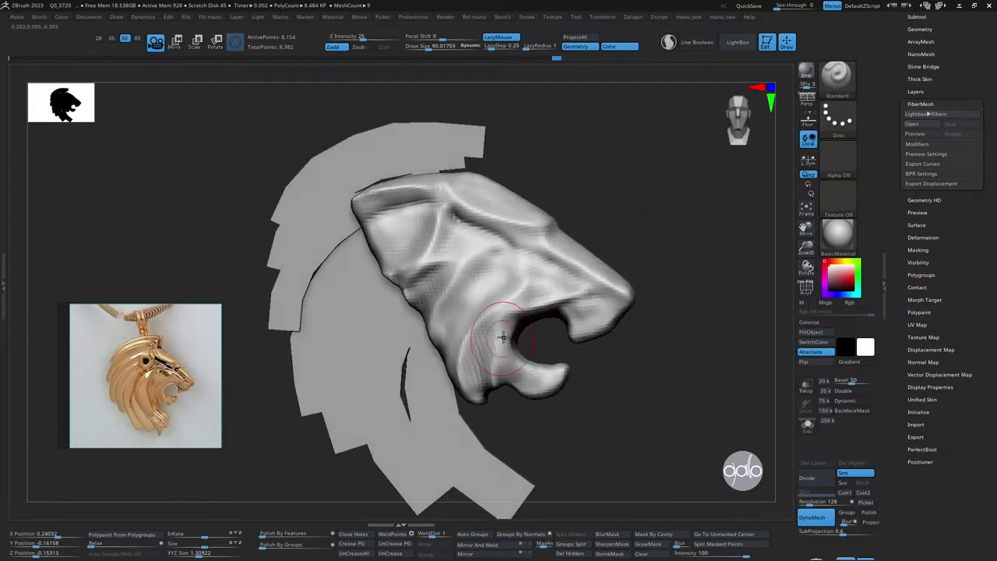
right_drag(590, 251, 615, 198)
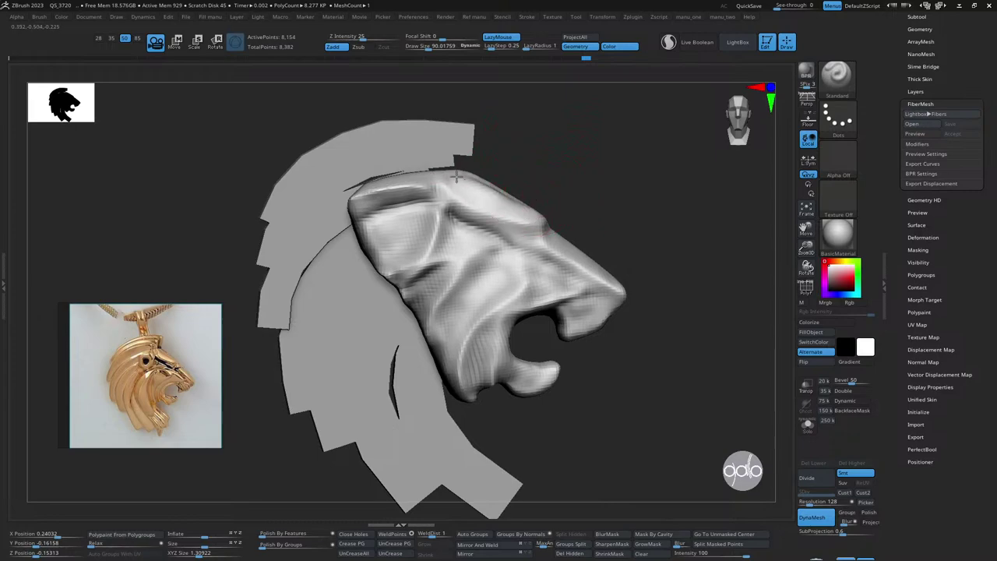
right_drag(457, 176, 596, 151)
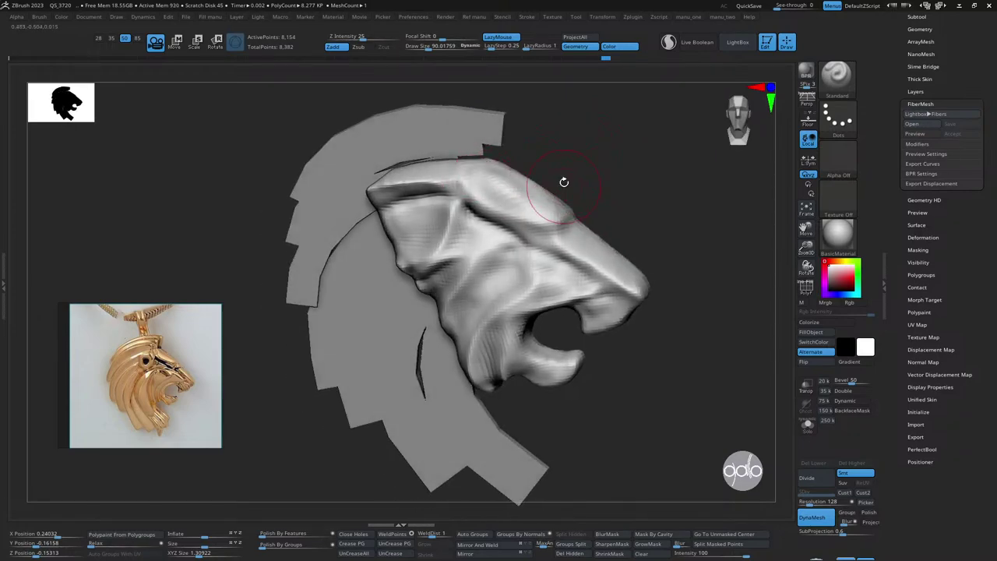
mouse_move(556, 187)
right_down()
mouse_move(592, 141)
mouse_move(612, 179)
mouse_move(652, 205)
mouse_move(597, 236)
right_up()
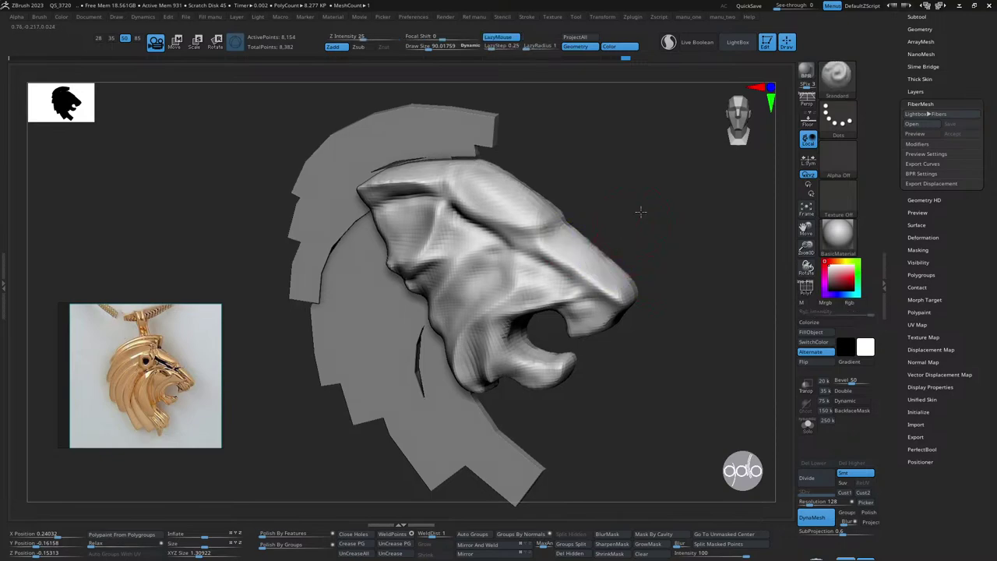
right_drag(640, 212, 647, 210)
mouse_move(475, 283)
mouse_down()
mouse_move(517, 263)
mouse_move(491, 271)
mouse_up()
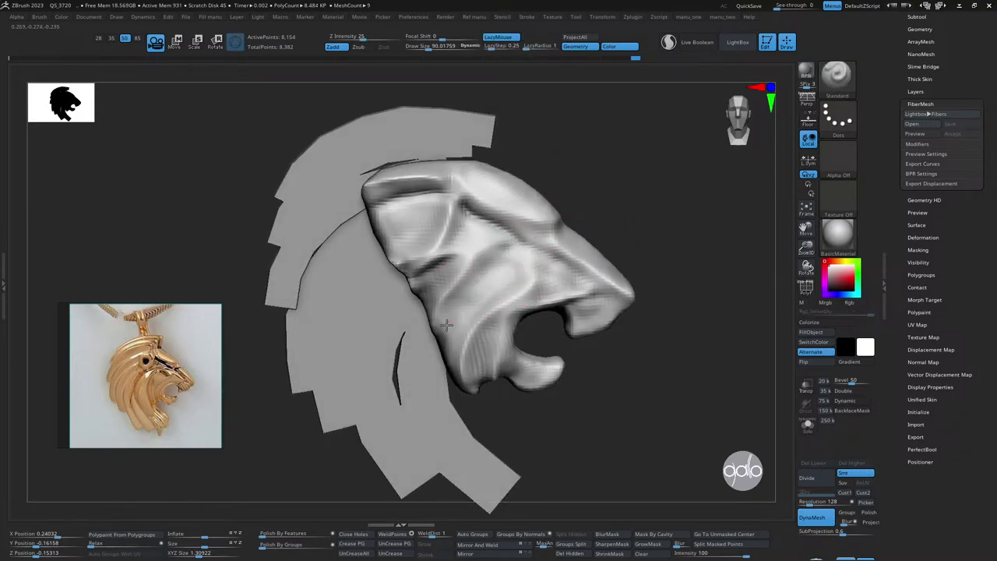
- Smooth the cheek, the neck and cheek edge, and the brow, then zoom out to the whole model
shift+drag(481, 278, 504, 268)
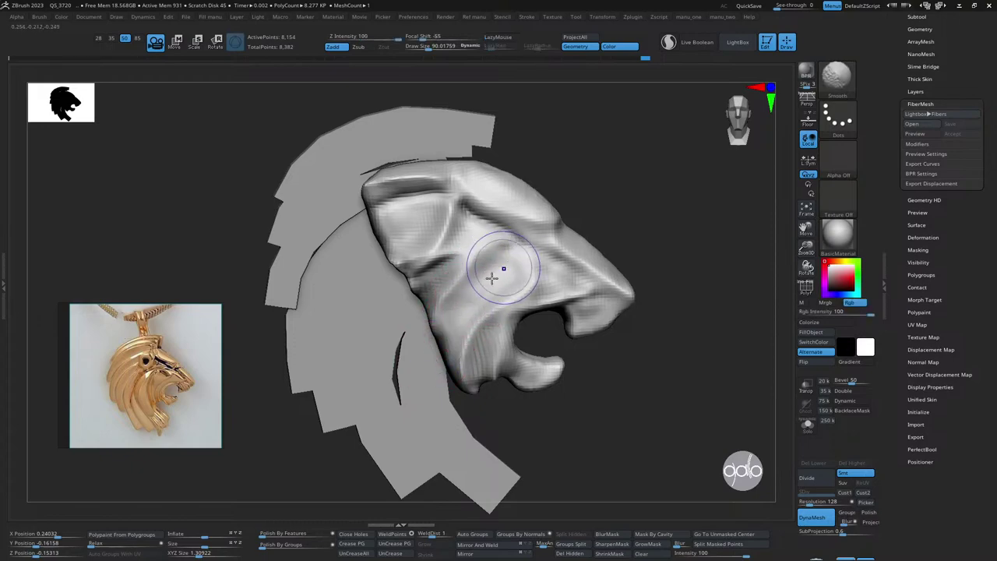
mouse_move(455, 330)
shift+mouse_down()
mouse_move(412, 312)
mouse_move(396, 279)
mouse_move(361, 289)
shift+mouse_up()
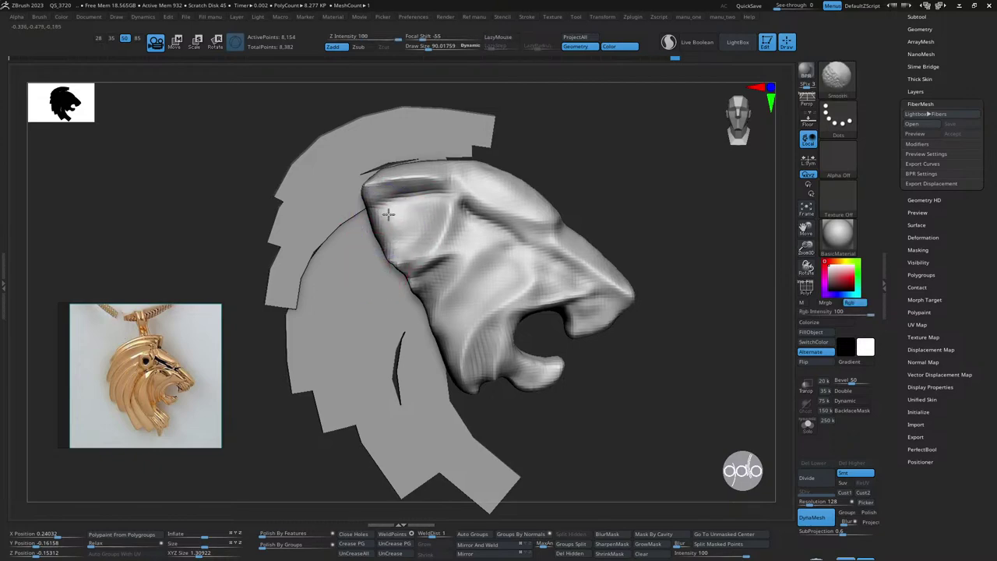
shift+drag(389, 211, 382, 222)
mouse_move(579, 179)
alt+mouse_down()
mouse_move(599, 179)
mouse_move(541, 205)
mouse_move(563, 187)
mouse_move(541, 231)
mouse_move(567, 218)
mouse_move(652, 226)
mouse_move(632, 222)
alt+mouse_up()
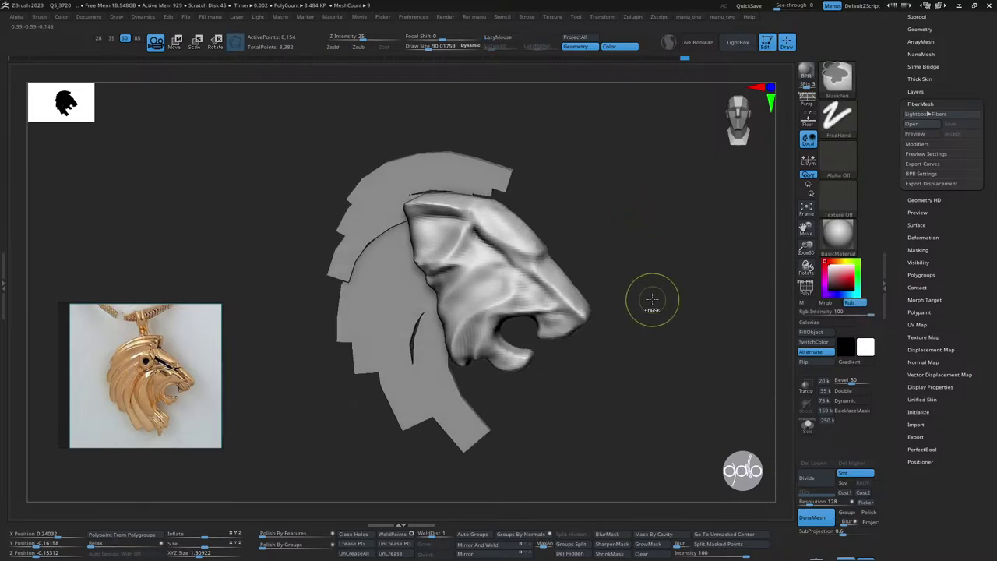
mouse_move(650, 296)
mouse_down()
mouse_move(592, 272)
mouse_move(556, 278)
mouse_move(648, 252)
mouse_move(652, 264)
mouse_move(654, 243)
mouse_up()
- Smooth the nose tip, then select the curved mane strip Merged_Line015 and solo it
key(shift+f)
key(shift+f)
alt+click(406, 281)
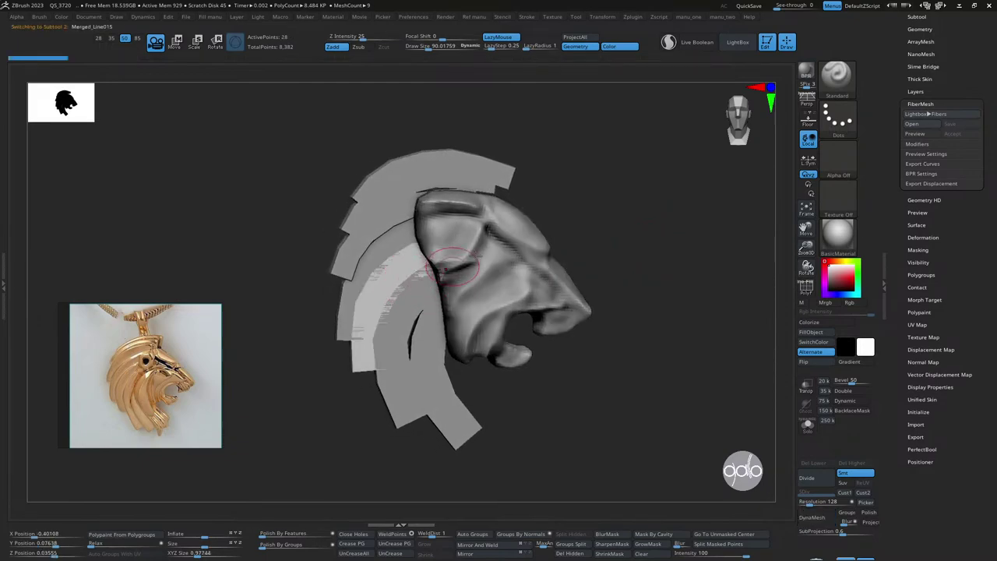
mouse_move(623, 199)
mouse_down()
mouse_move(646, 196)
mouse_move(625, 206)
mouse_move(638, 201)
mouse_move(577, 292)
mouse_up()
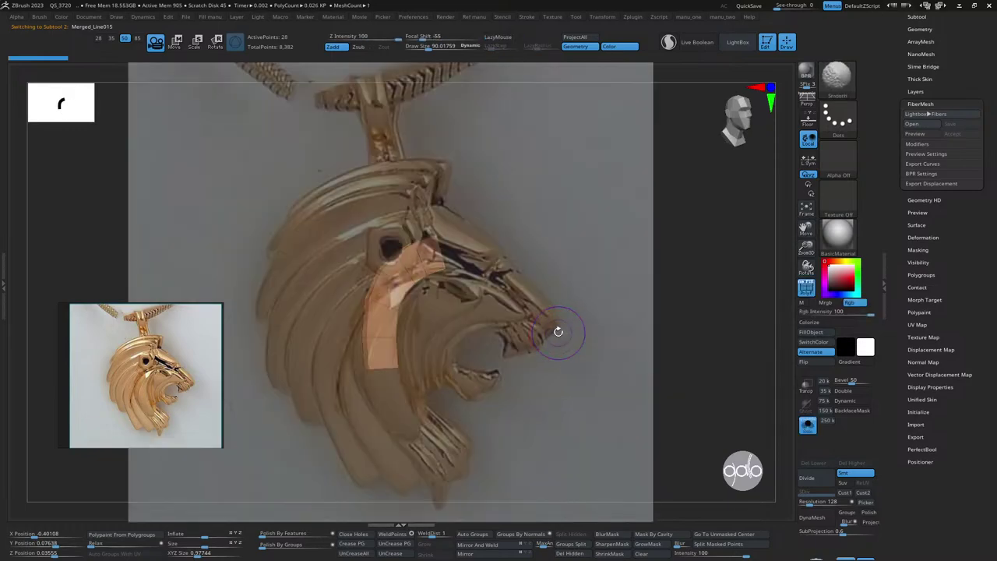
shift+drag(560, 328, 569, 320)
alt+click(569, 320)
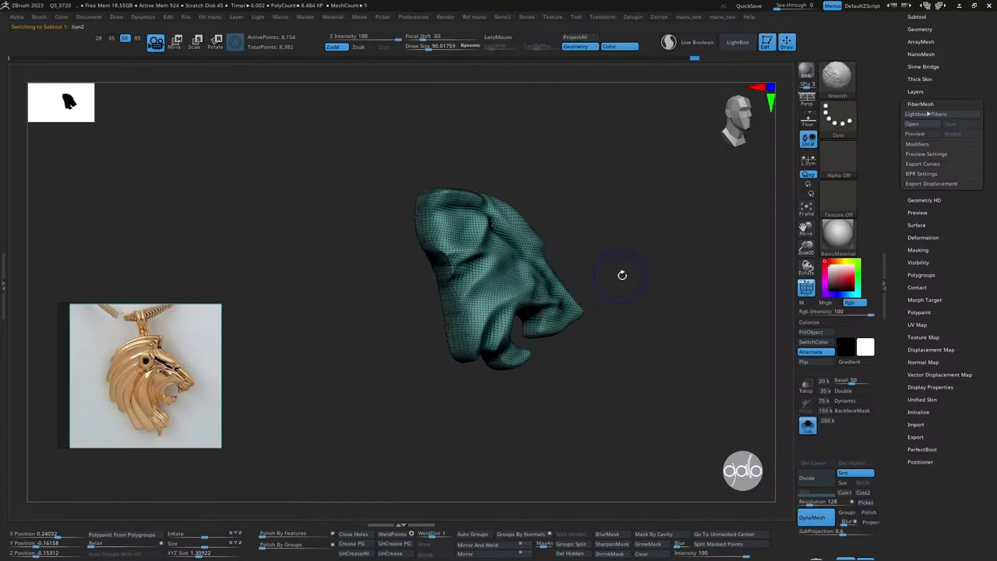
key(ctrl+shift+f)
alt+click(375, 315)
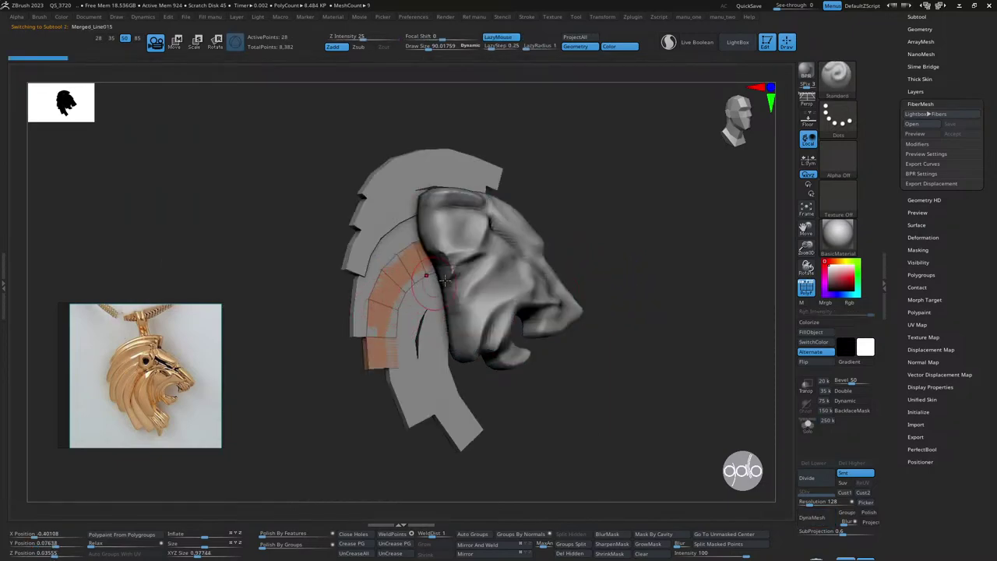
key(ctrl+shift+f)
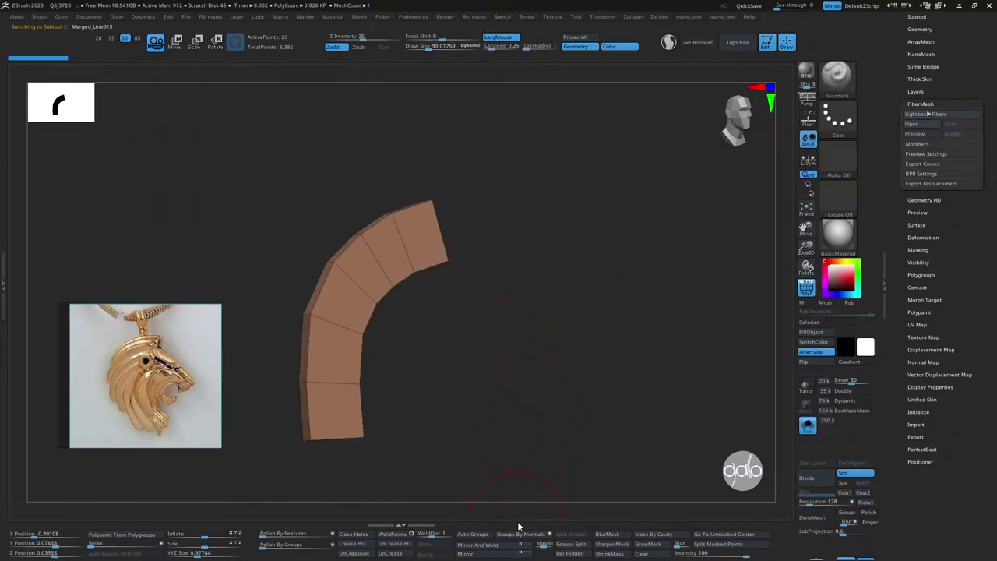
- Undo the unsmoothed divide, enable Smt, and subdivide the strip to SDiv 3 (418 points)
click(520, 535)
mouse_move(561, 389)
mouse_down()
mouse_move(581, 343)
mouse_move(587, 361)
mouse_up()
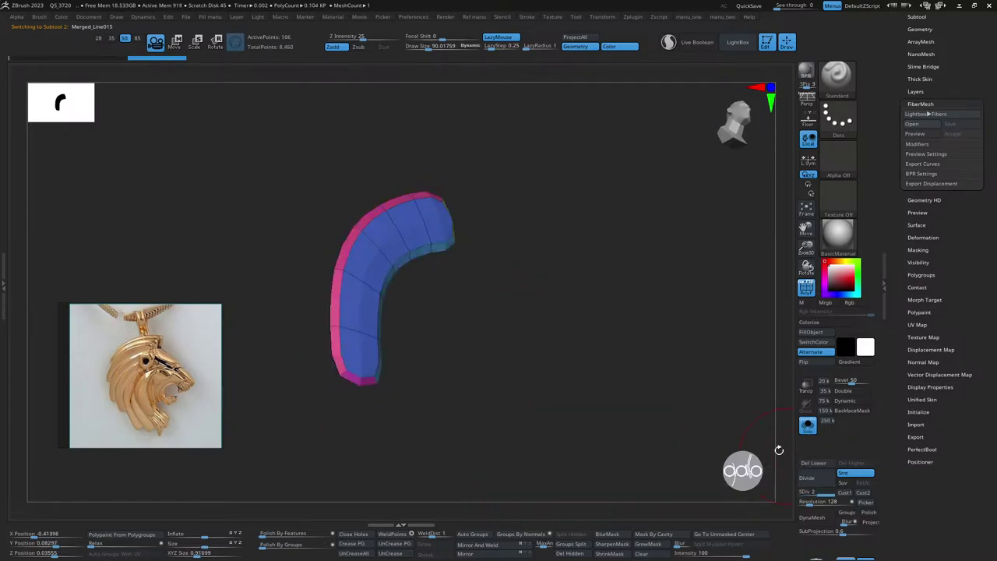
key(ctrl+z)
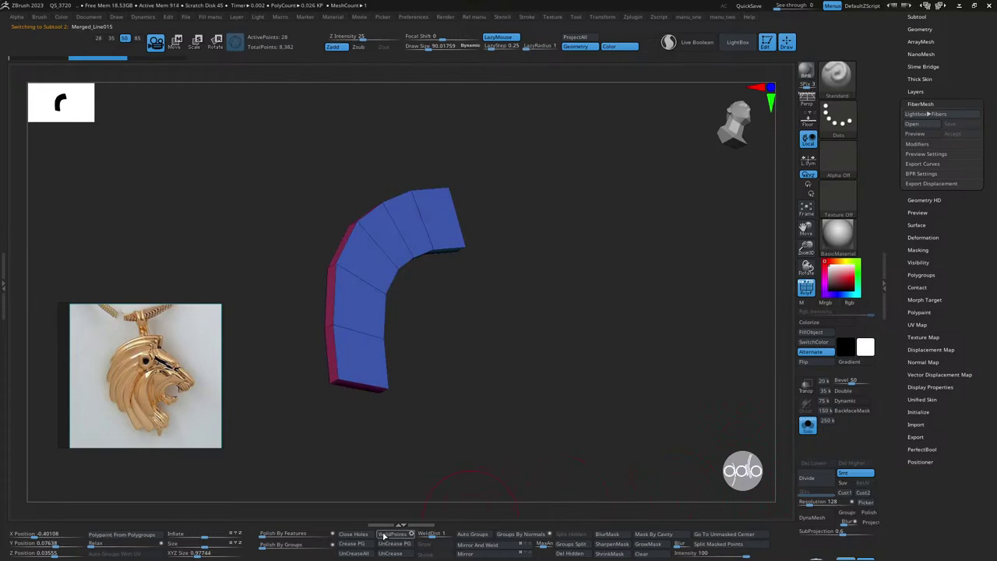
mouse_move(460, 405)
mouse_down()
mouse_move(469, 341)
mouse_move(463, 367)
mouse_move(485, 392)
mouse_up()
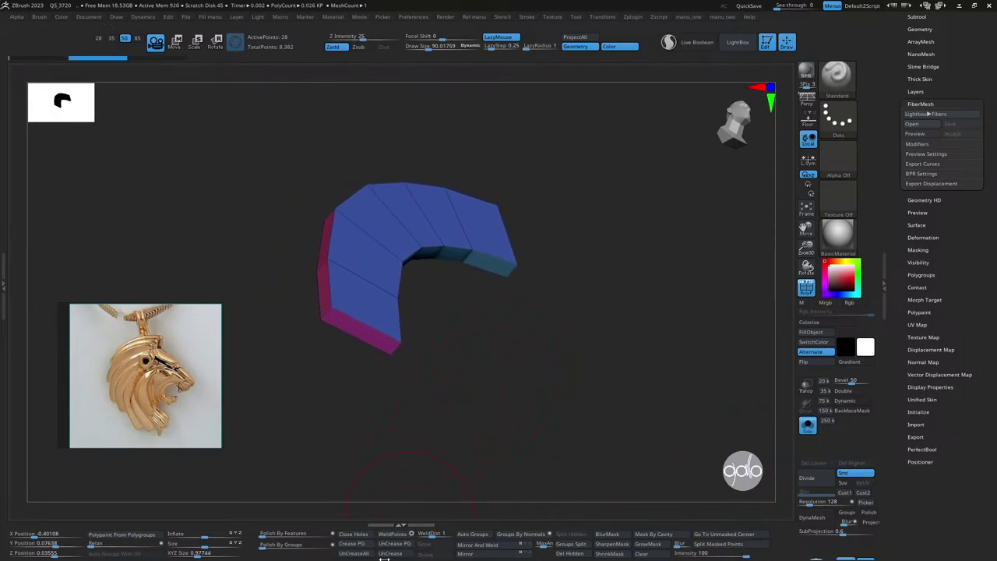
click(818, 487)
mouse_move(629, 392)
mouse_down()
mouse_move(656, 397)
mouse_move(639, 394)
mouse_move(644, 401)
mouse_up()
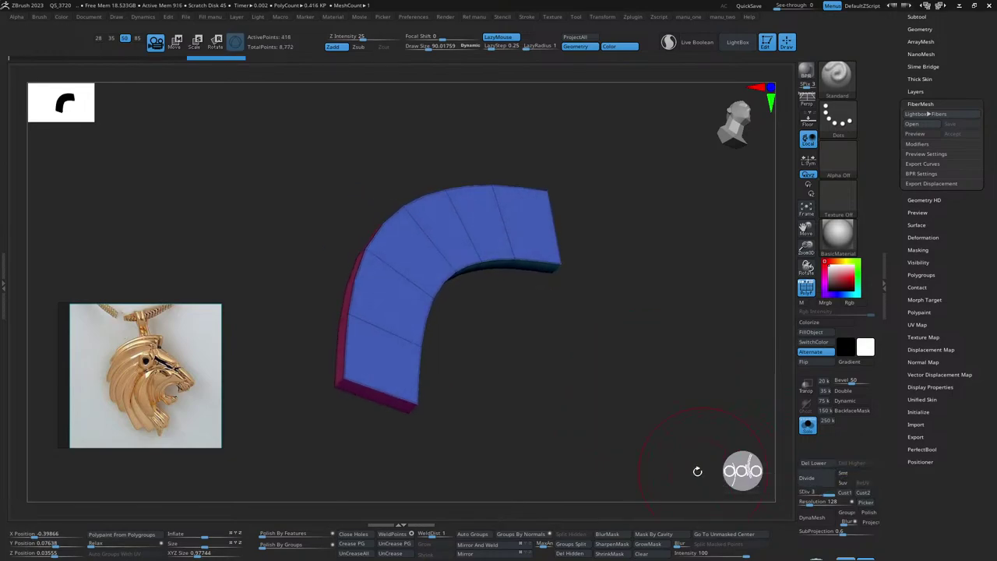
key(ctrl+z)
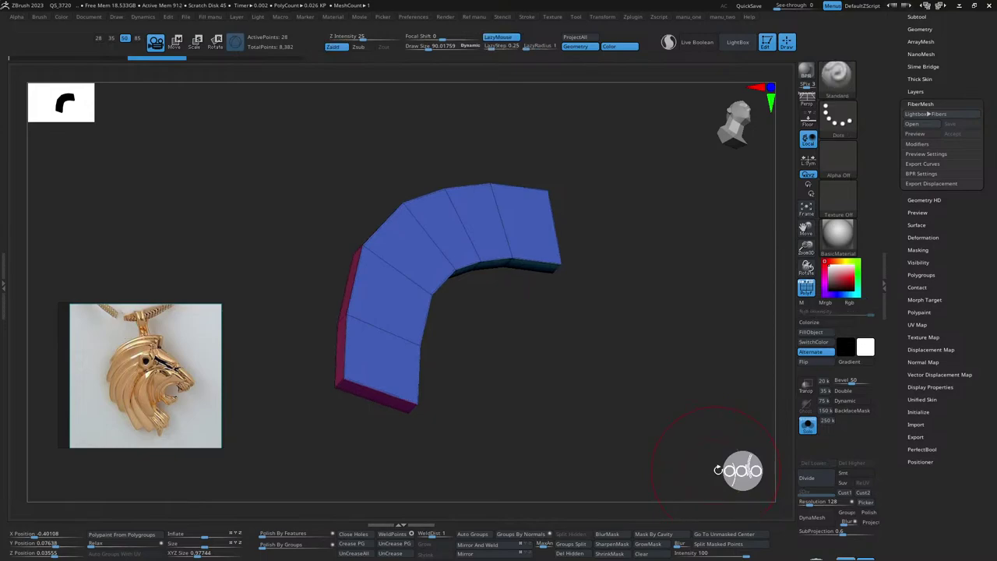
click(843, 474)
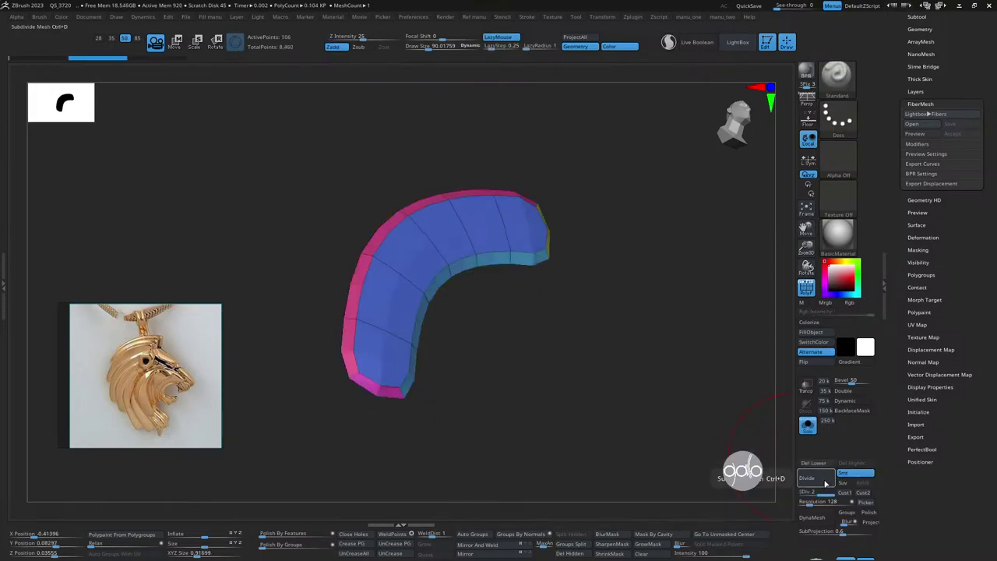
drag(732, 444, 661, 409)
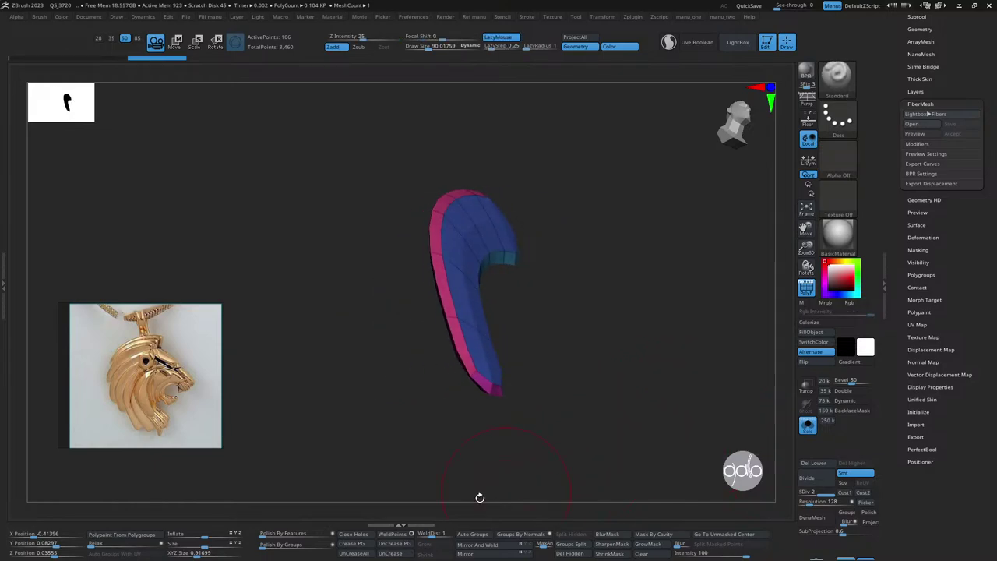
click(804, 475)
mouse_move(721, 477)
mouse_down()
mouse_move(653, 409)
mouse_move(639, 383)
mouse_move(639, 350)
mouse_up()
- Rotate the mane ribbon about its vertical axis and shift it along its depth axis against the lion head's side
key(shift+f)
key(w)
shift+drag(653, 316, 663, 216)
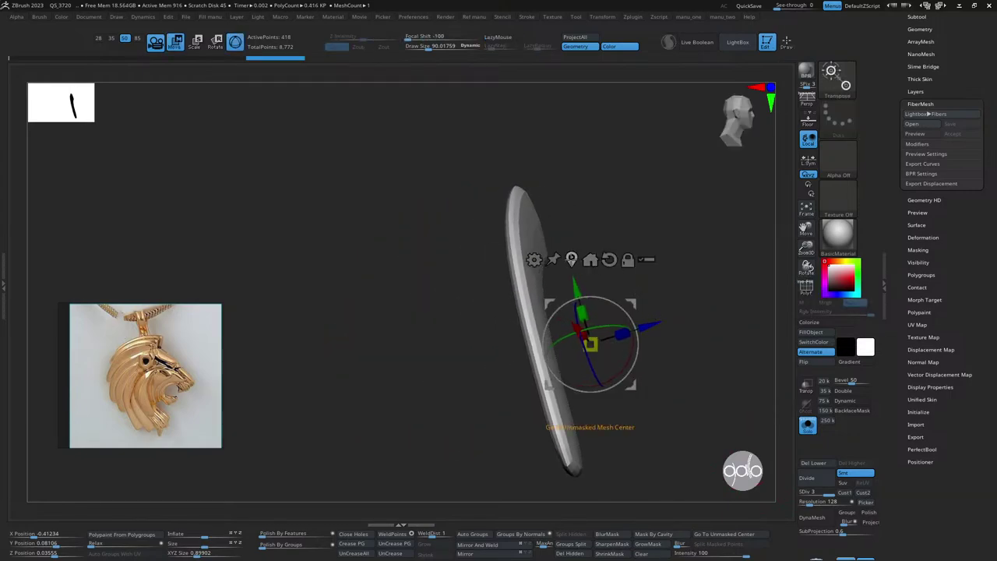
mouse_move(584, 329)
mouse_down()
mouse_move(725, 321)
mouse_move(686, 311)
mouse_up()
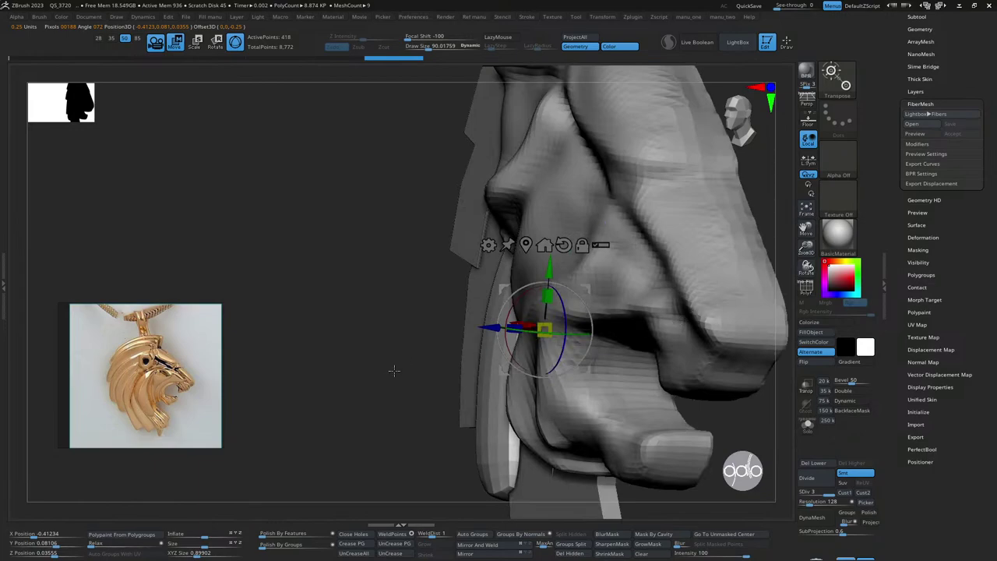
mouse_move(394, 371)
mouse_down()
mouse_move(416, 378)
mouse_move(312, 419)
mouse_move(344, 379)
mouse_move(400, 379)
mouse_up()
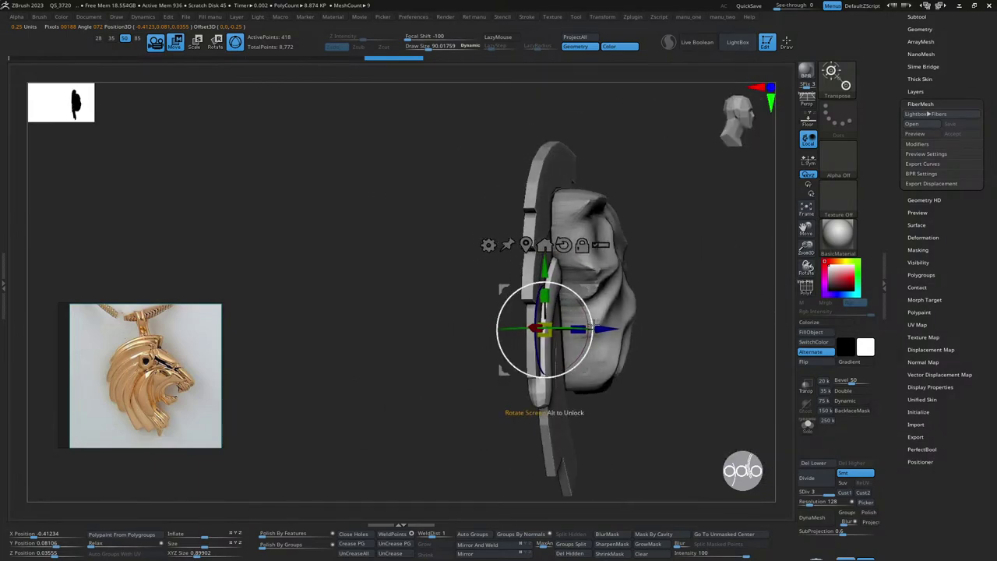
drag(592, 328, 726, 318)
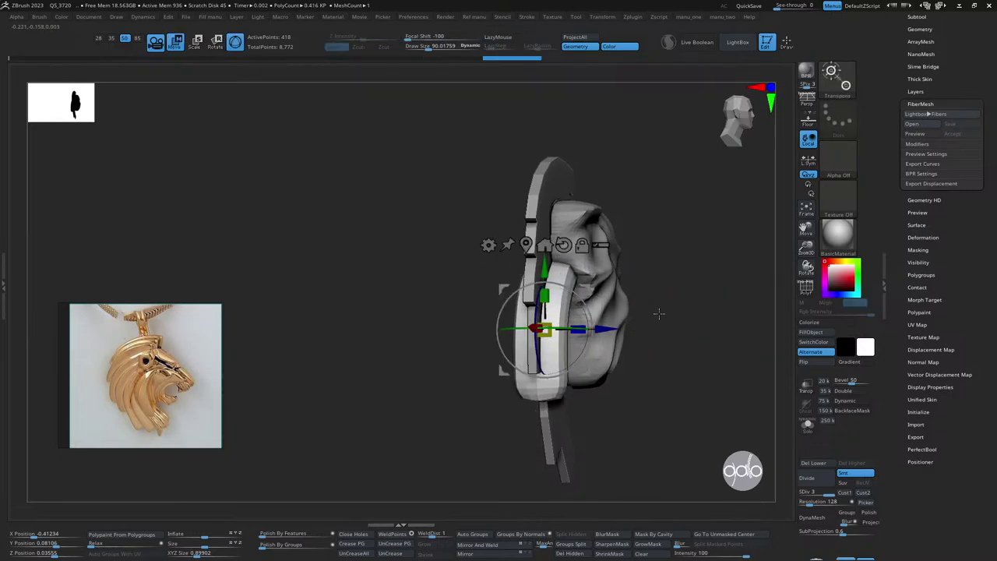
key(q)
mouse_move(663, 312)
mouse_down()
mouse_move(703, 268)
mouse_move(712, 208)
mouse_up()
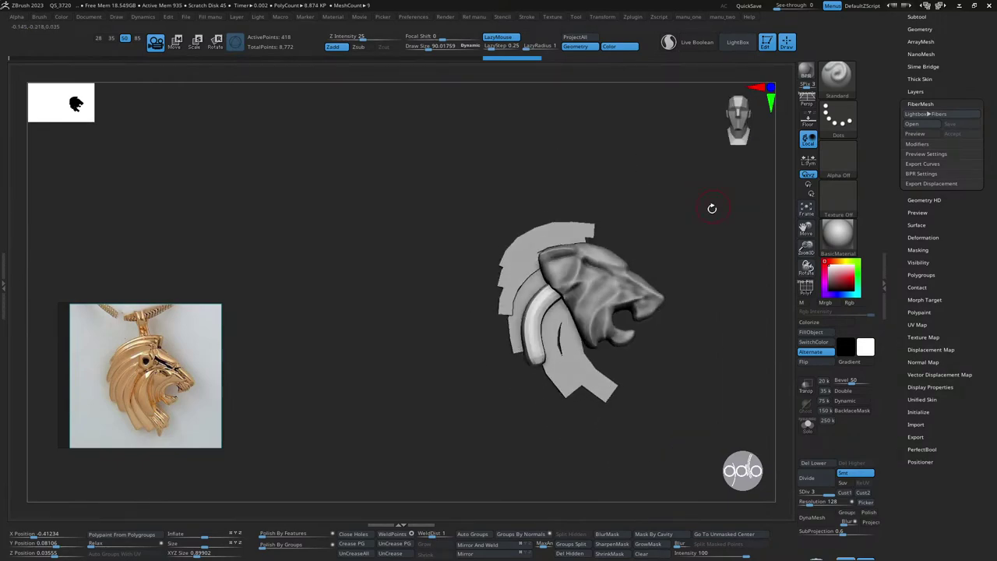
- Isolate the curved ribbon strip and square it off with Polish By Features
mouse_move(712, 241)
alt+mouse_down()
mouse_move(700, 359)
mouse_move(691, 360)
alt+mouse_up()
key(Down)
key(ctrl+shift+s)
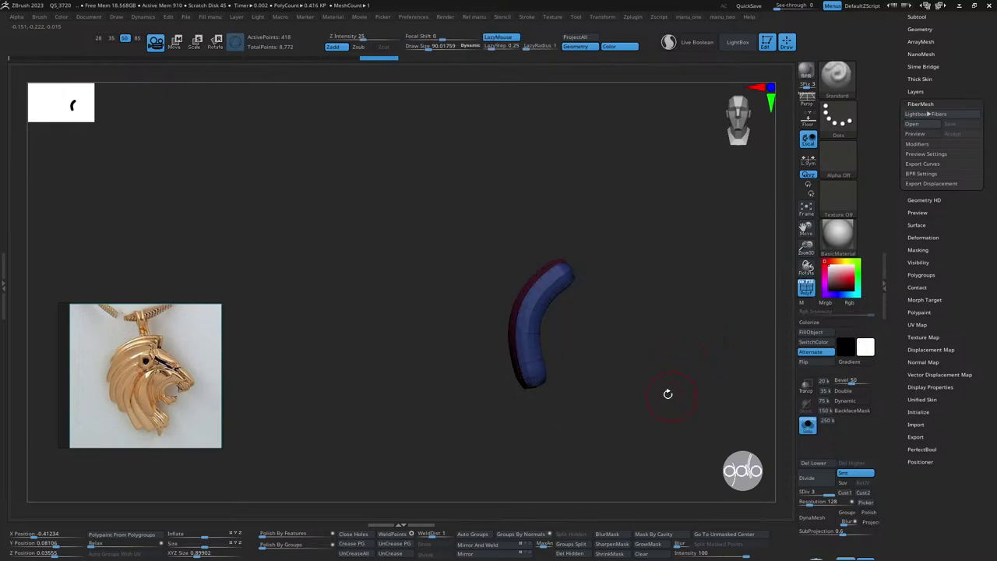
mouse_move(668, 393)
mouse_down()
mouse_move(671, 378)
mouse_move(650, 338)
mouse_move(667, 382)
mouse_move(661, 325)
mouse_up()
key(f)
drag(735, 447, 622, 393)
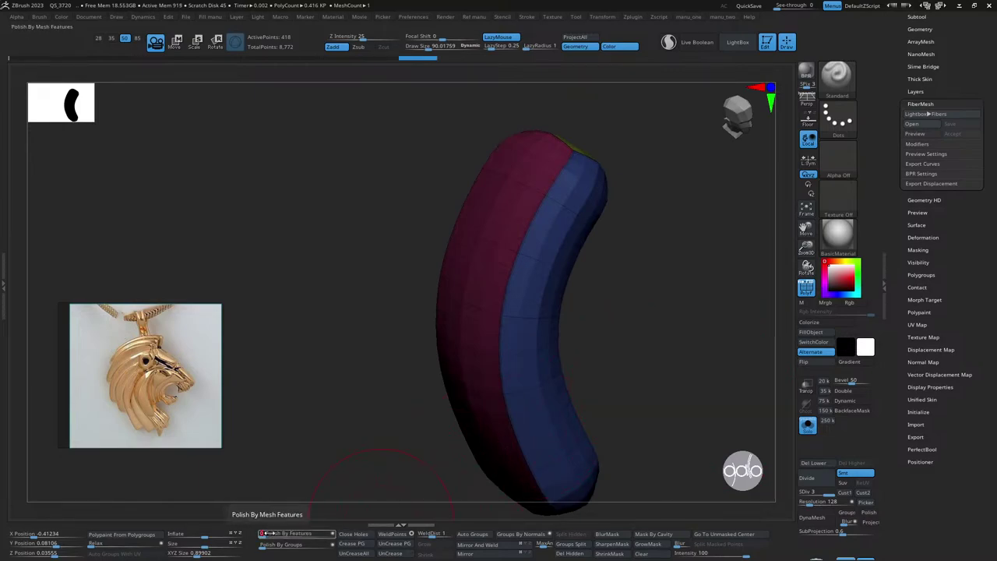
key(shift+f)
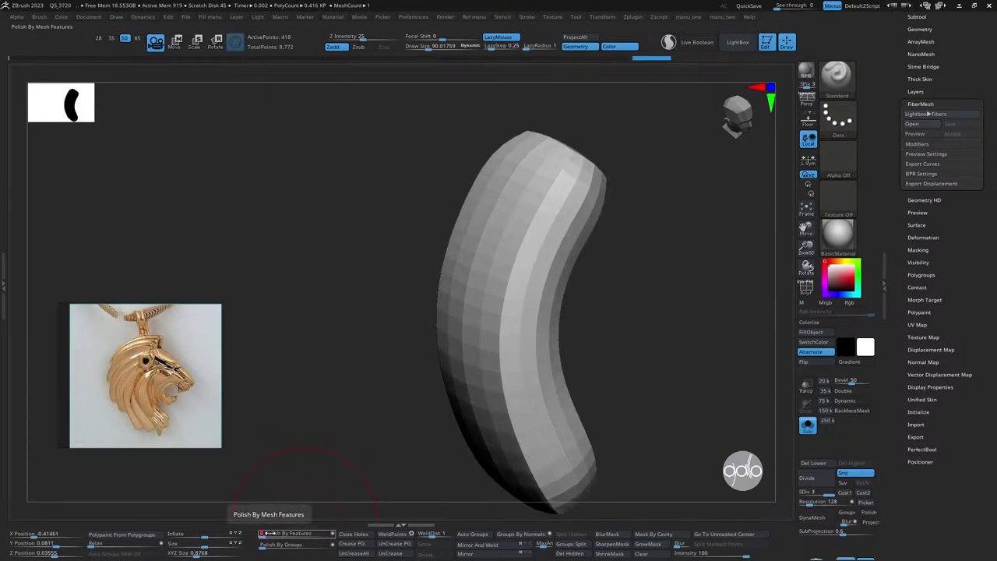
key(ctrl)
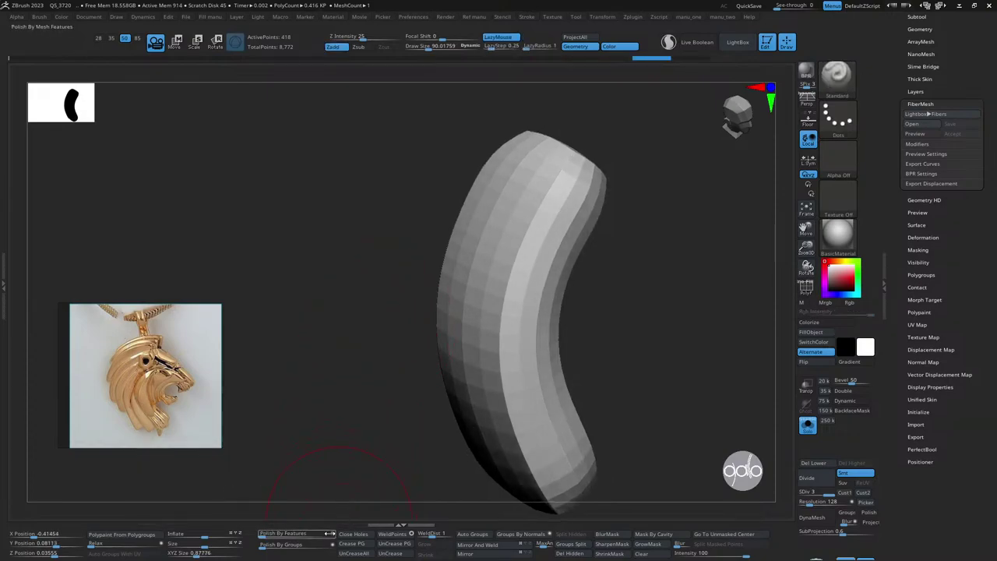
click(265, 533)
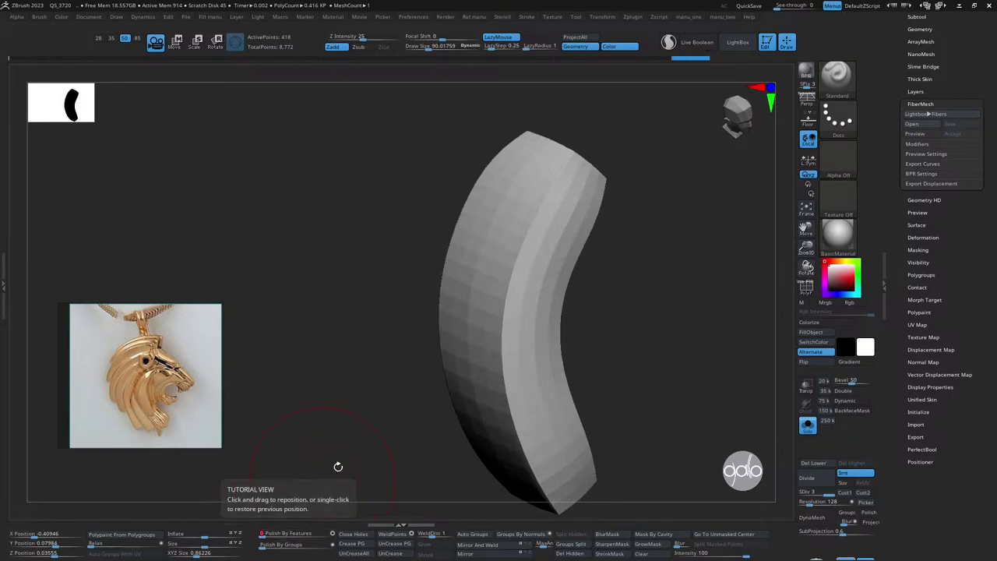
alt+drag(663, 338, 635, 317)
- Subdivide the strip to level 4, delete its higher levels, then make Merged_Line011 active
key(shift+f)
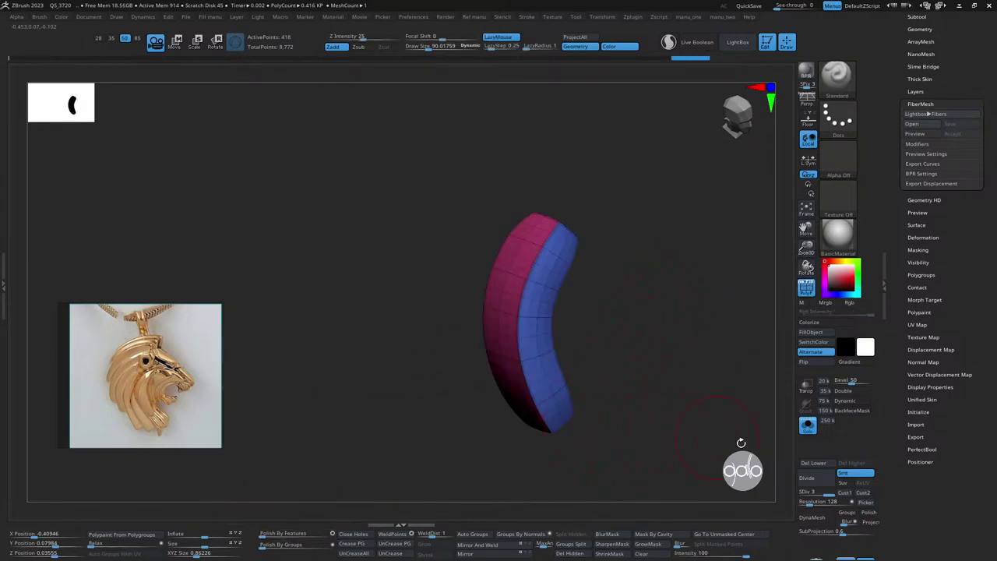
click(826, 481)
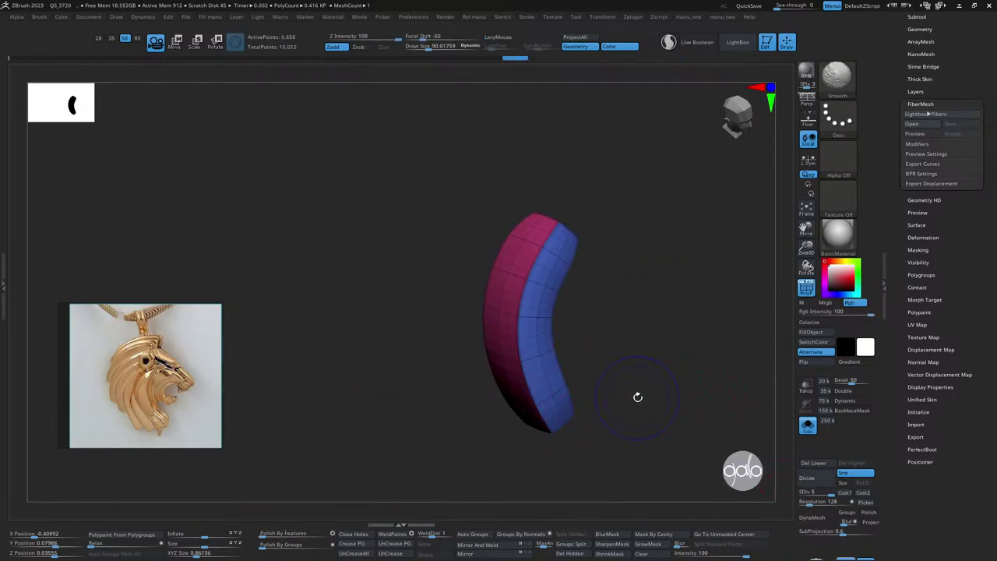
key(shift+f)
mouse_move(705, 304)
mouse_down()
mouse_move(707, 281)
mouse_move(717, 337)
mouse_move(699, 345)
mouse_move(716, 338)
mouse_move(708, 354)
mouse_move(734, 353)
mouse_move(714, 358)
mouse_up()
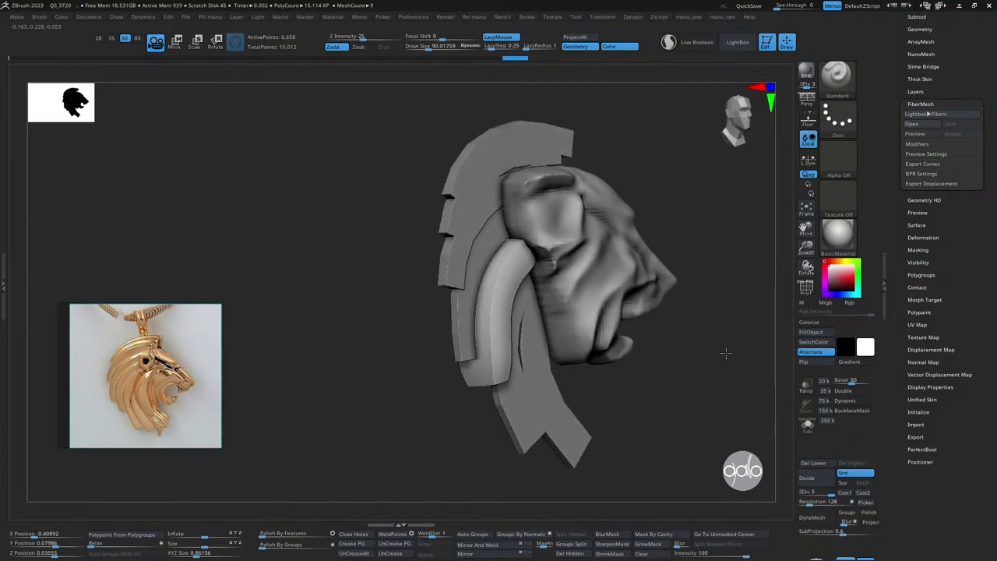
key(shift+f)
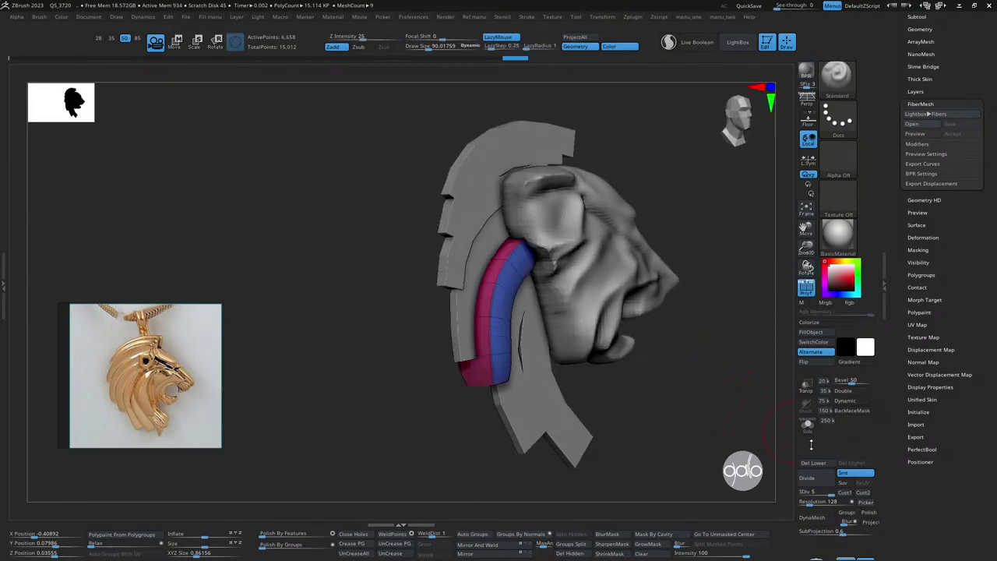
drag(699, 381, 688, 375)
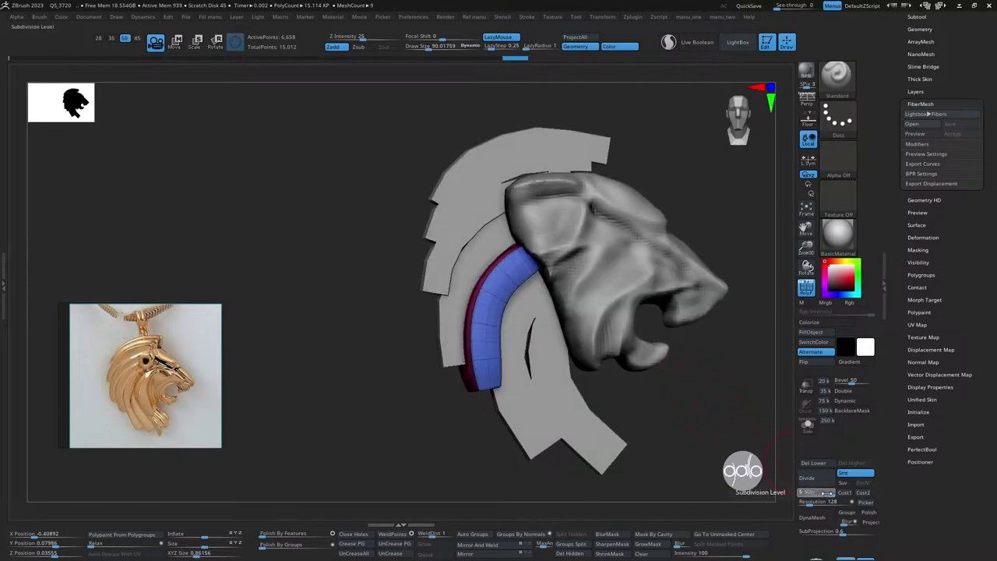
mouse_move(772, 437)
mouse_down()
mouse_move(659, 393)
mouse_move(687, 398)
mouse_up()
click(859, 466)
alt+click(515, 365)
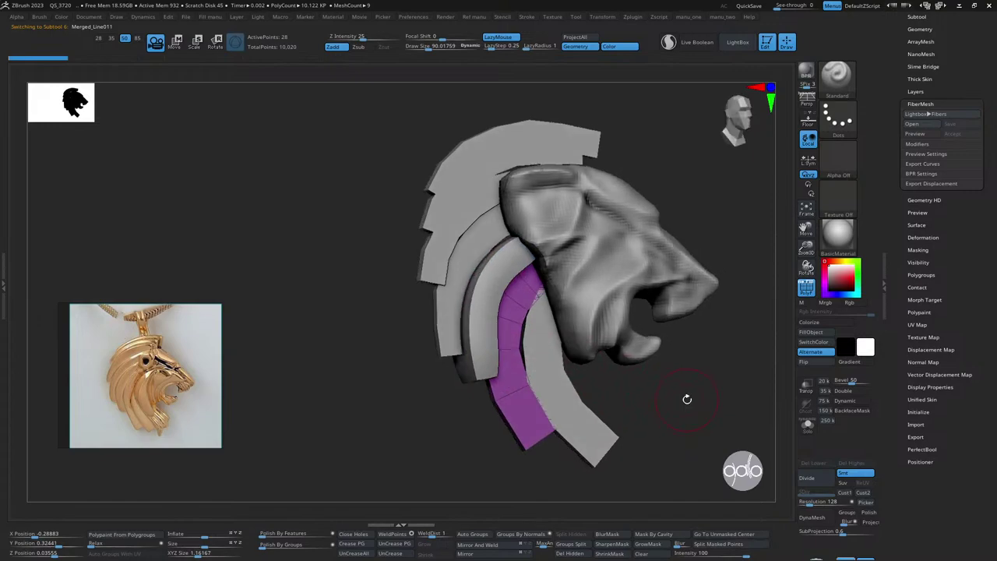
- Isolate the mane strip in Solo and subdivide it twice
key(ctrl+shift+s)
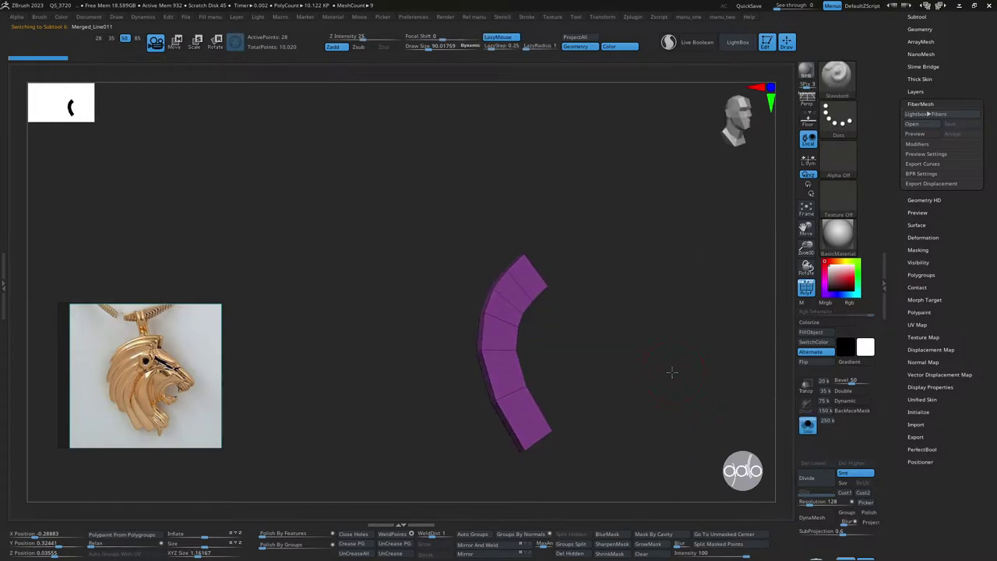
key(f)
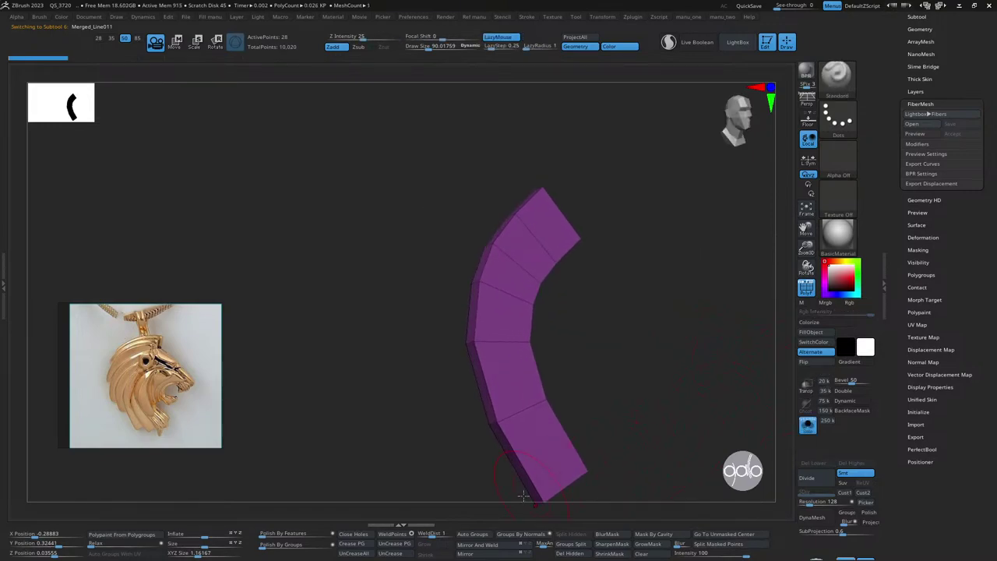
mouse_move(663, 363)
mouse_down()
mouse_move(653, 295)
mouse_move(650, 313)
mouse_up()
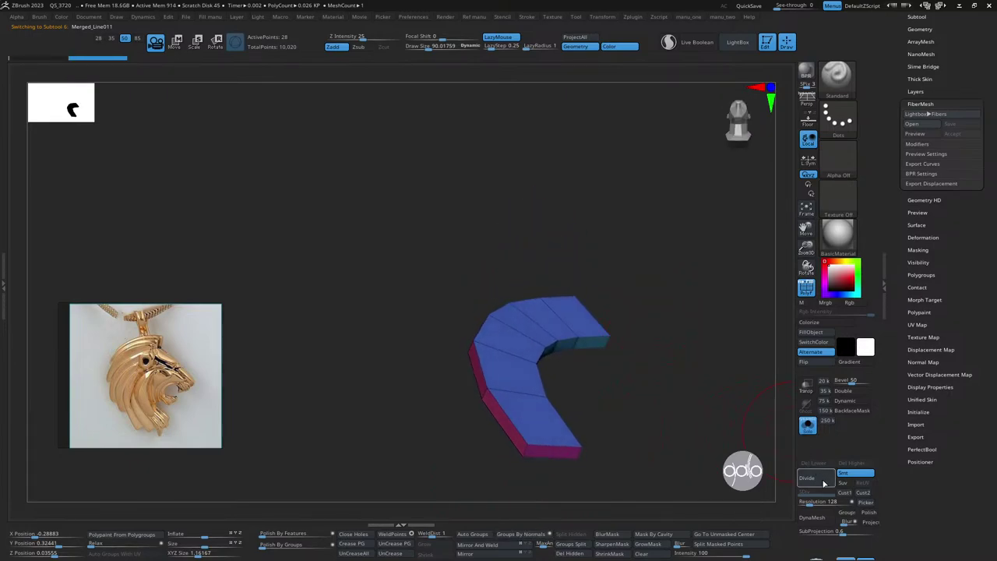
click(824, 484)
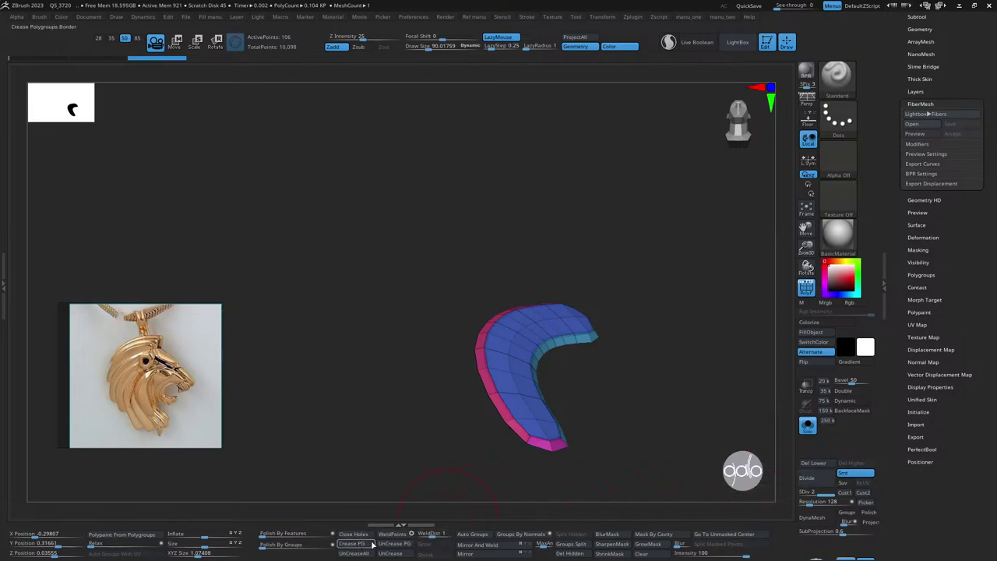
click(814, 476)
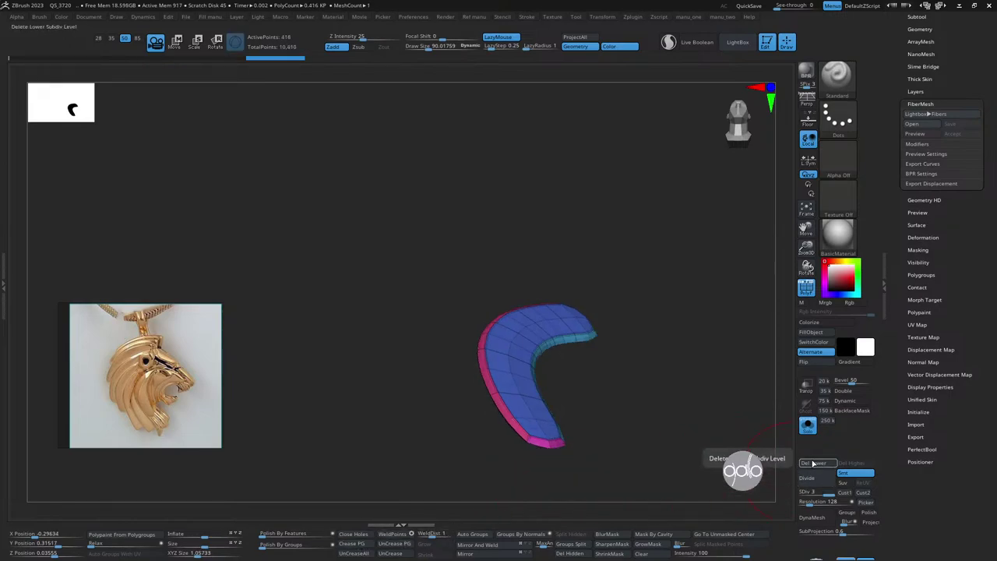
- Scale the strip thicker along one axis and rotate it to a new angle with the gizmo
key(w)
click(602, 262)
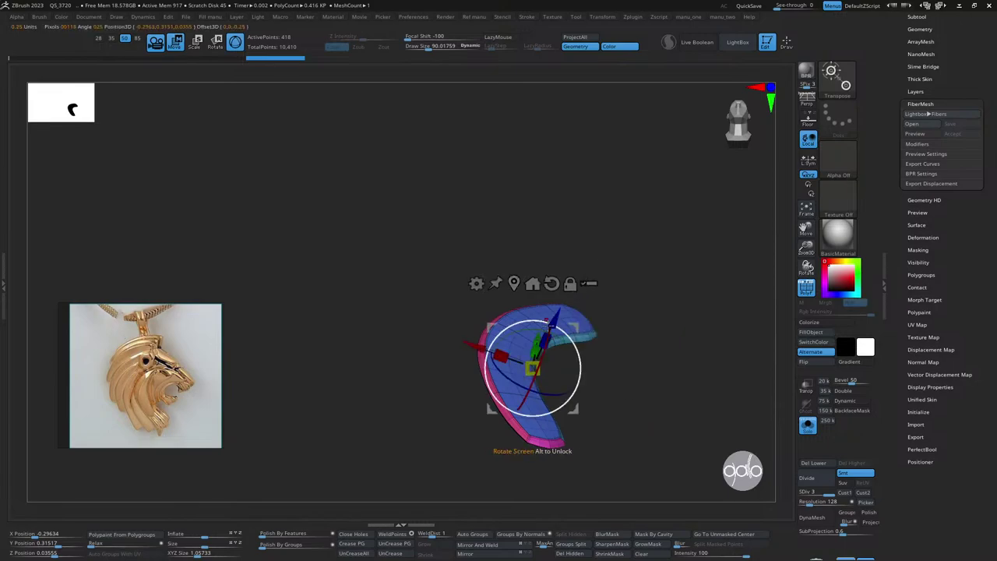
mouse_move(564, 315)
mouse_down()
mouse_move(637, 223)
mouse_move(712, 165)
mouse_move(686, 190)
mouse_up()
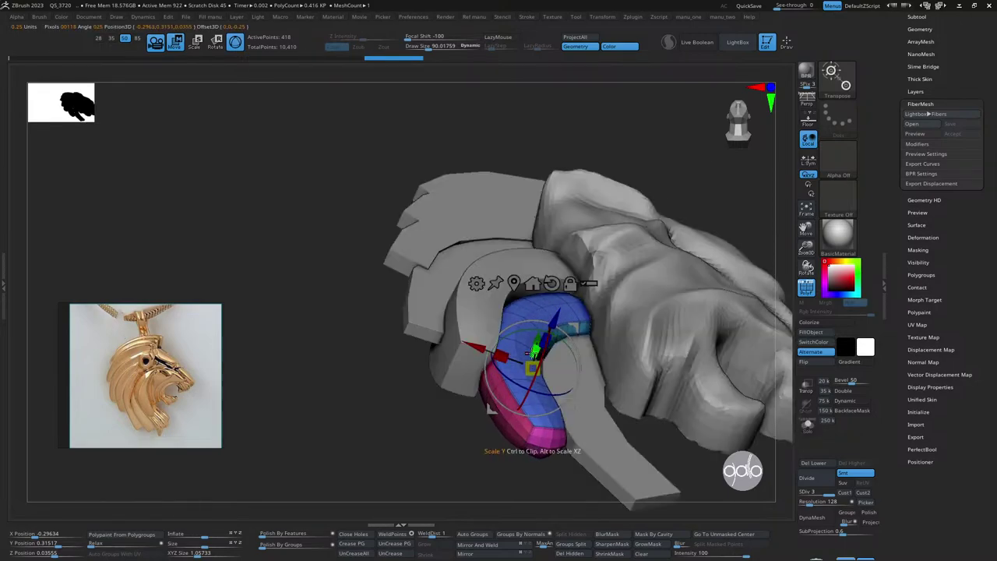
drag(548, 333, 615, 255)
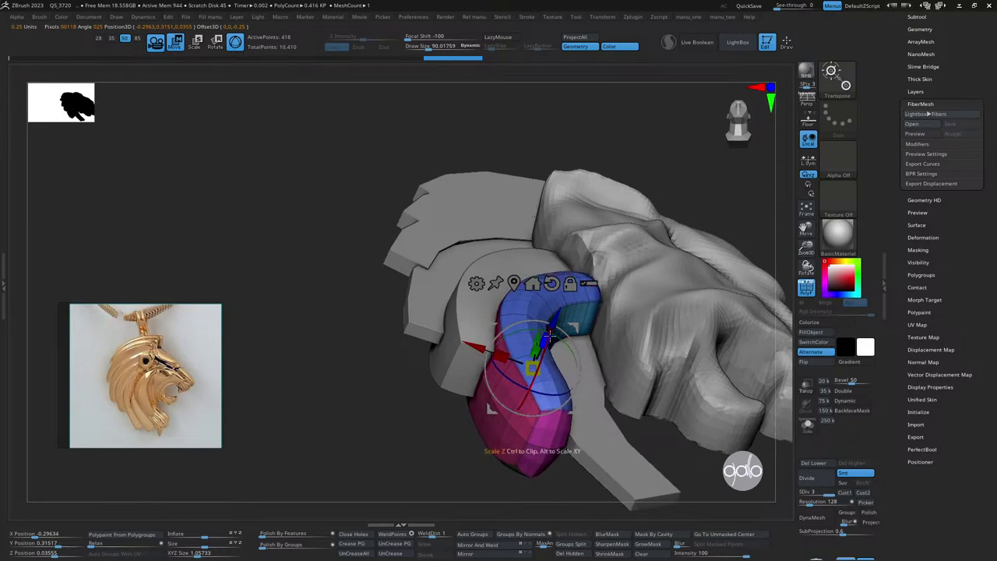
key(q)
mouse_move(441, 454)
mouse_down()
mouse_move(686, 261)
mouse_move(696, 292)
mouse_move(664, 274)
mouse_move(614, 306)
mouse_move(717, 249)
mouse_up()
- Select the DamStandard brush from the custom menu and set its draw size
key(shift+f)
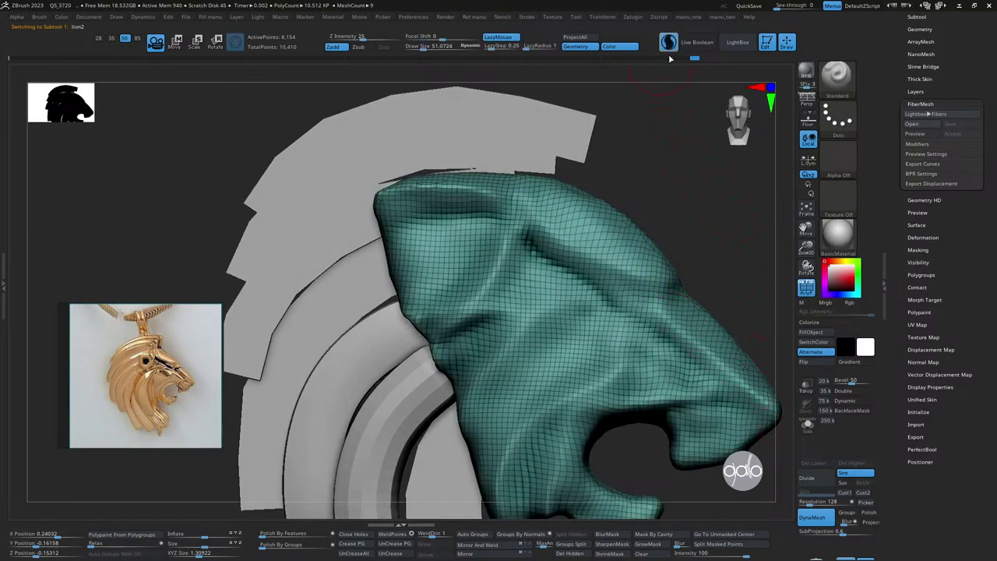
key(s)
key(shift+f)
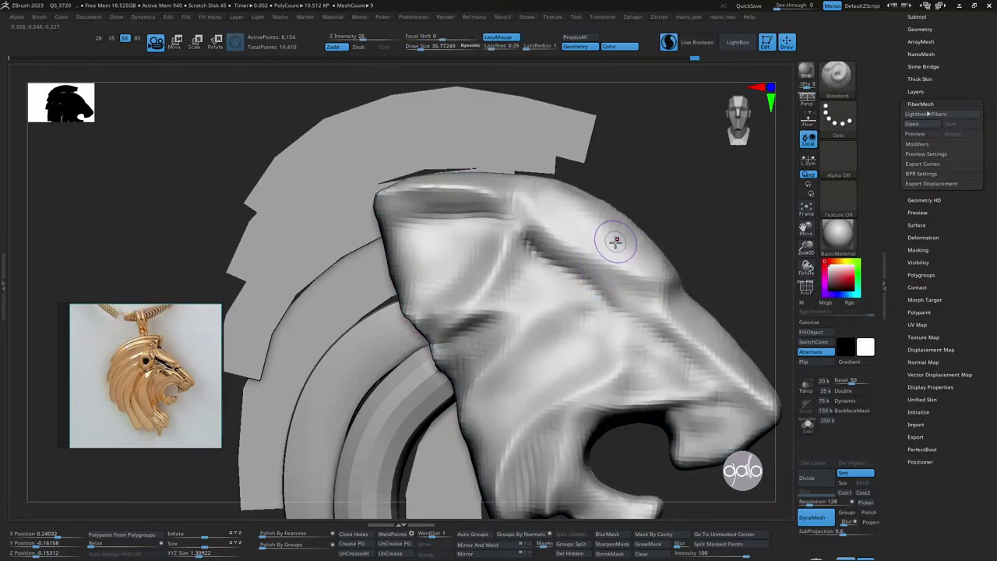
key(space)
click(632, 170)
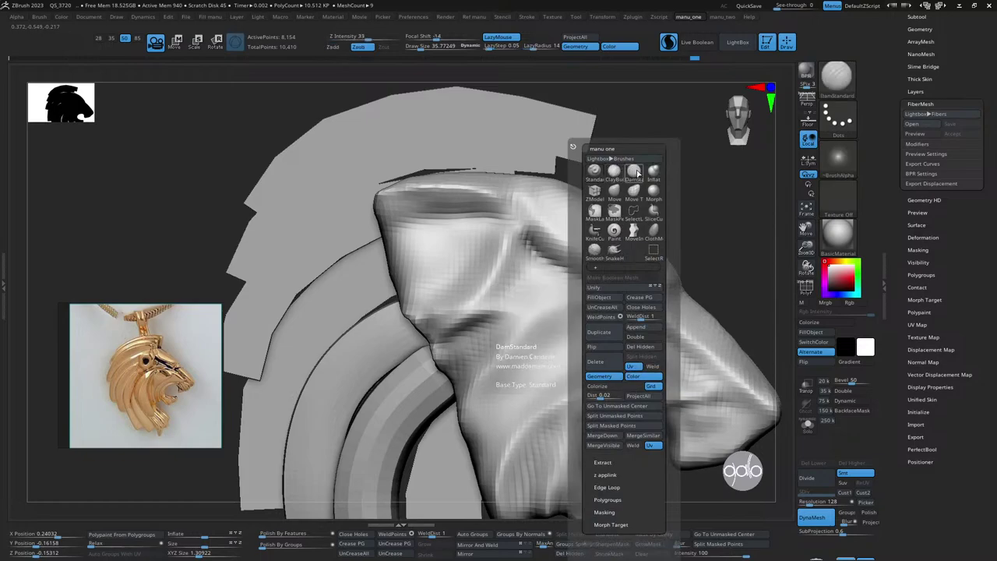
click(534, 216)
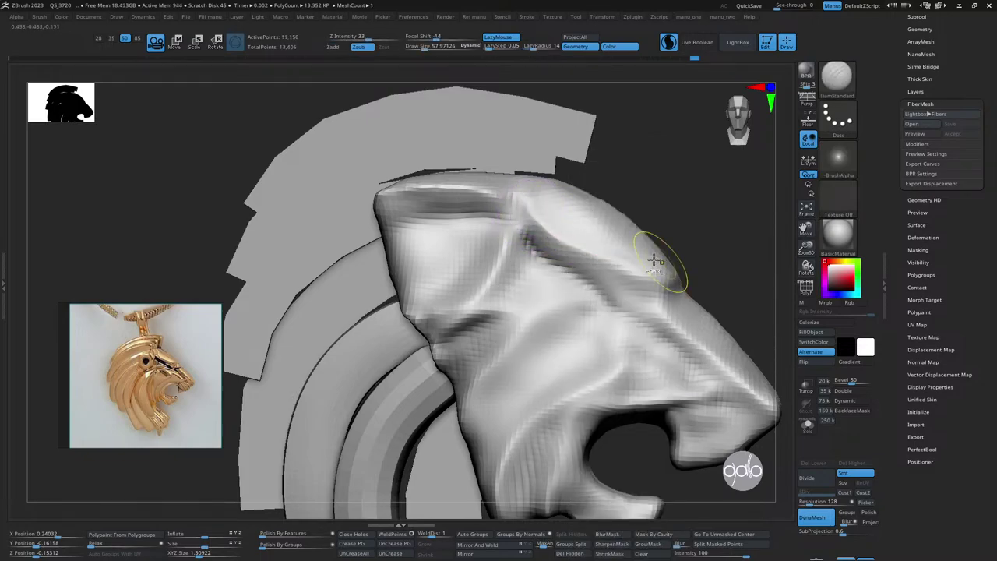
- Carve the brow crease toward the nose and deepen and smooth the eye-corner crease
key(ctrl+z)
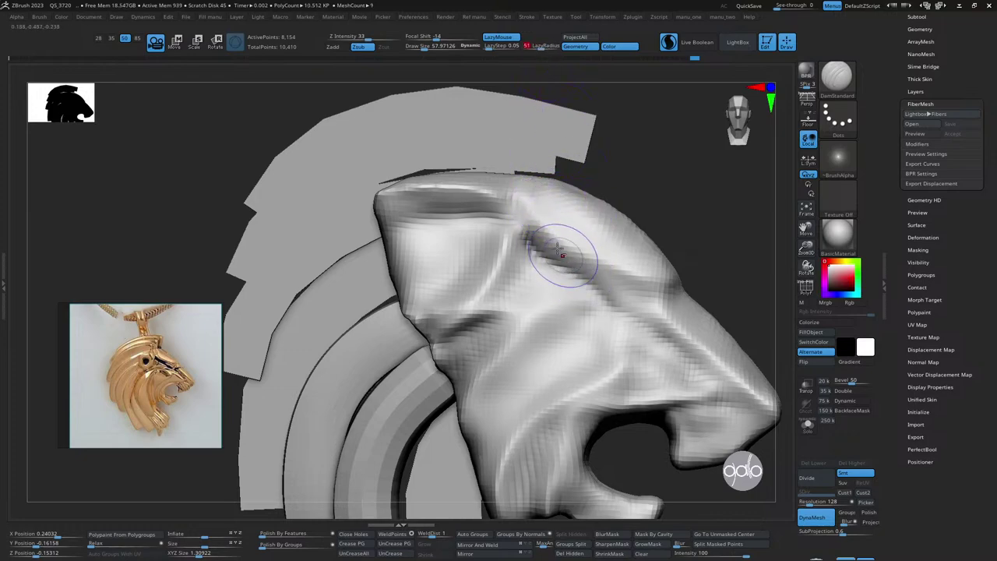
drag(519, 195, 550, 236)
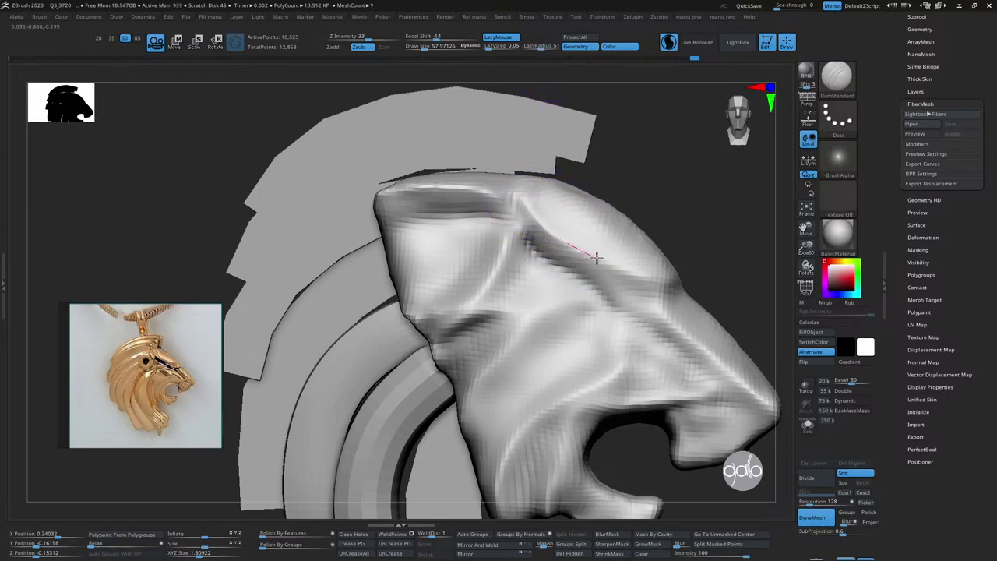
key(ctrl+z)
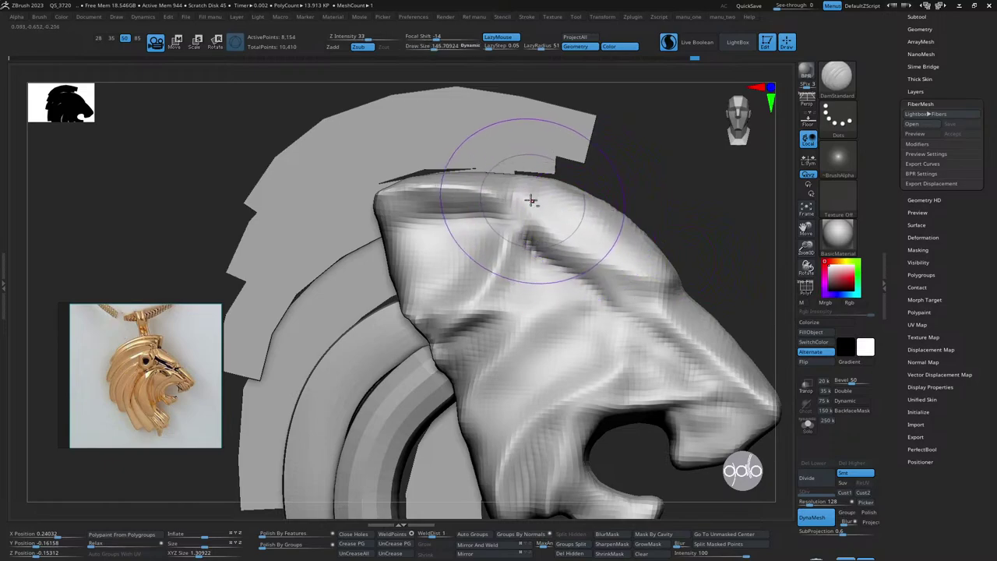
drag(527, 200, 548, 226)
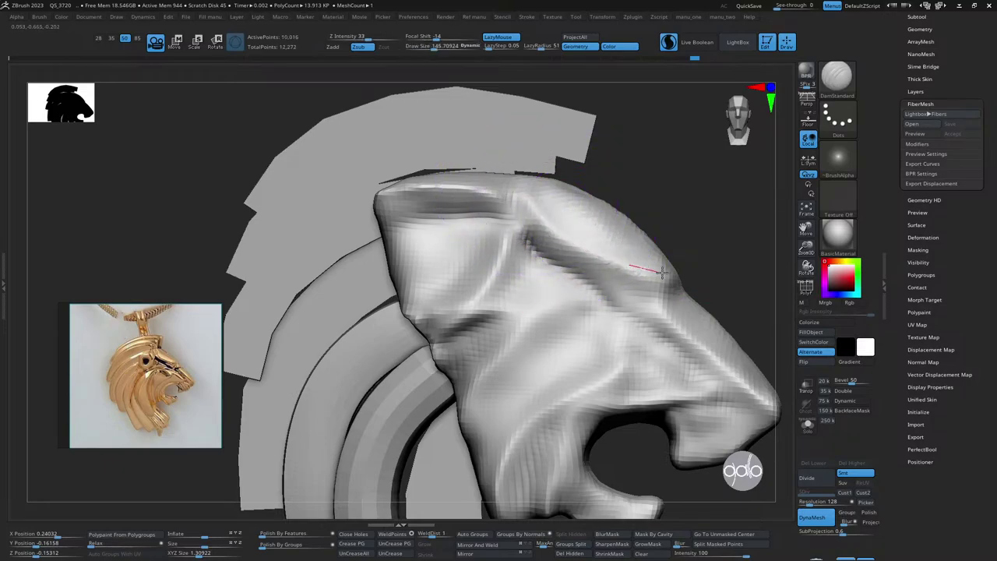
mouse_move(543, 207)
mouse_down()
mouse_move(668, 281)
mouse_move(658, 265)
mouse_up()
key(bracketleft)
key(bracketleft)
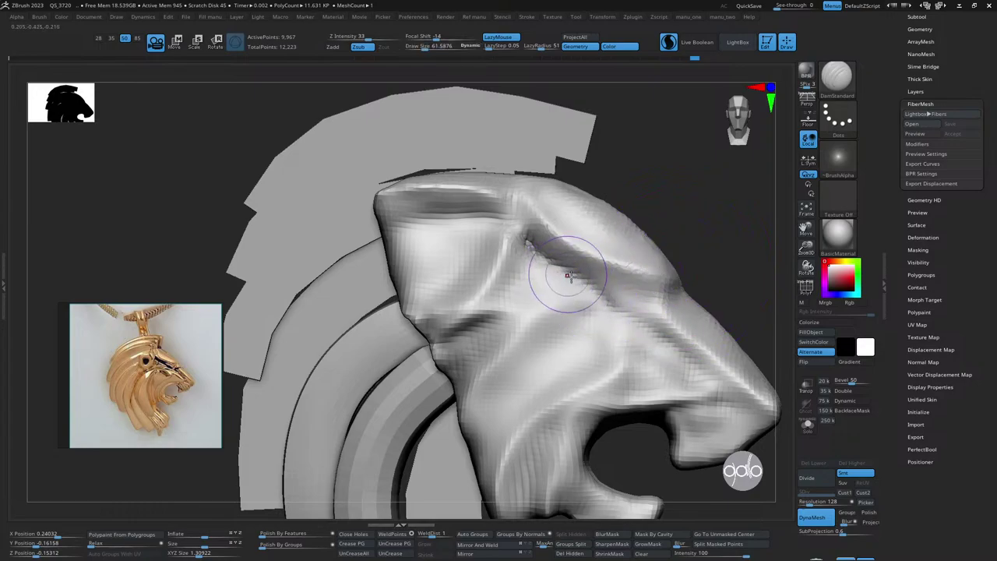
drag(536, 251, 541, 255)
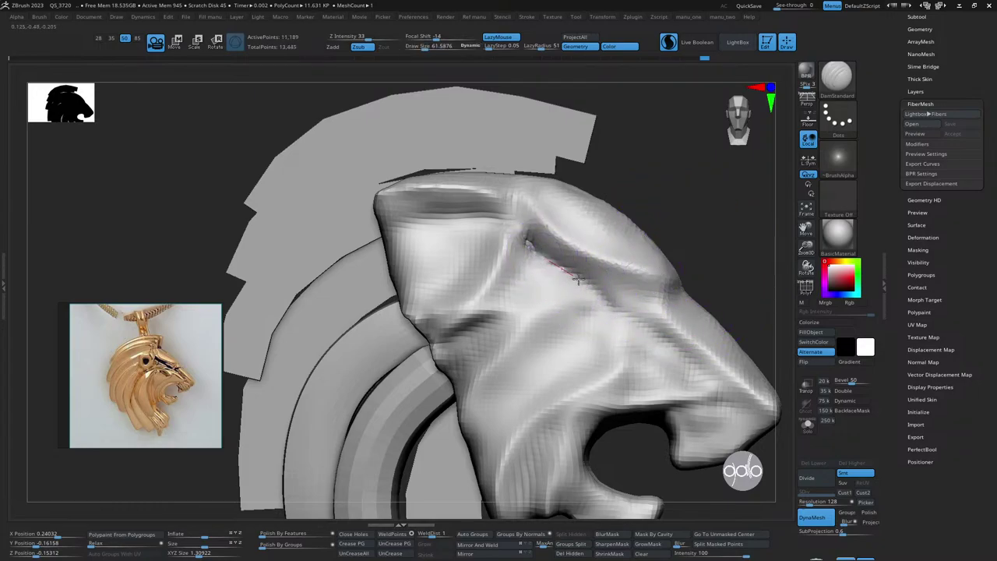
shift+drag(634, 323, 568, 268)
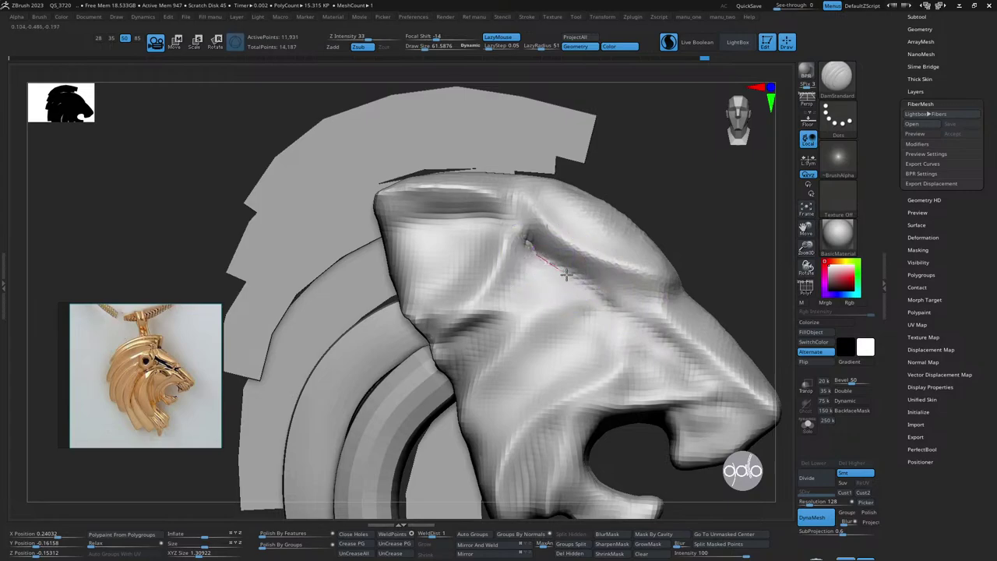
mouse_move(748, 238)
mouse_down()
mouse_move(701, 231)
mouse_move(592, 257)
mouse_up()
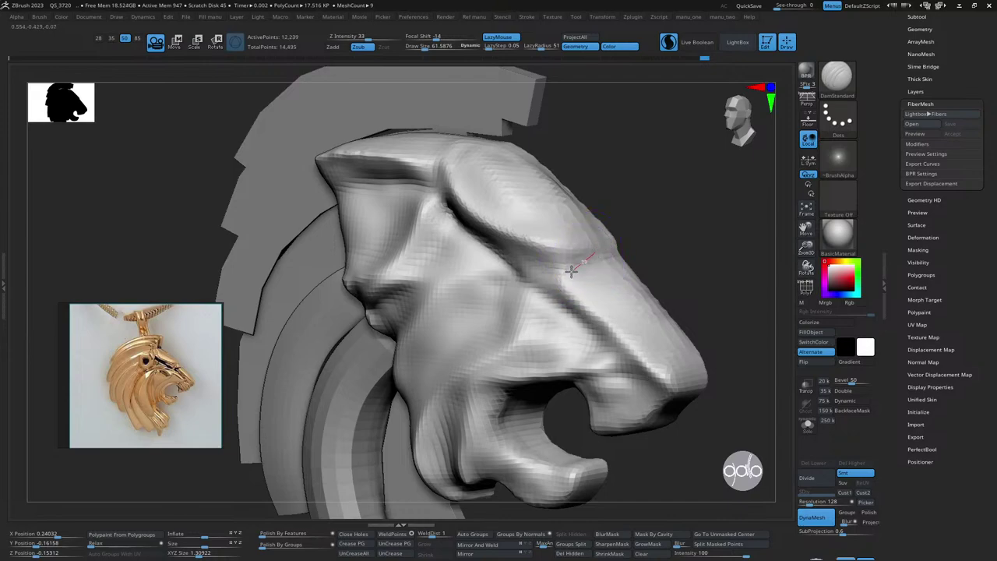
- Deepen the crease above the eye, carve the nose ridge and brow, and inspect the face polygroup
drag(508, 274, 533, 271)
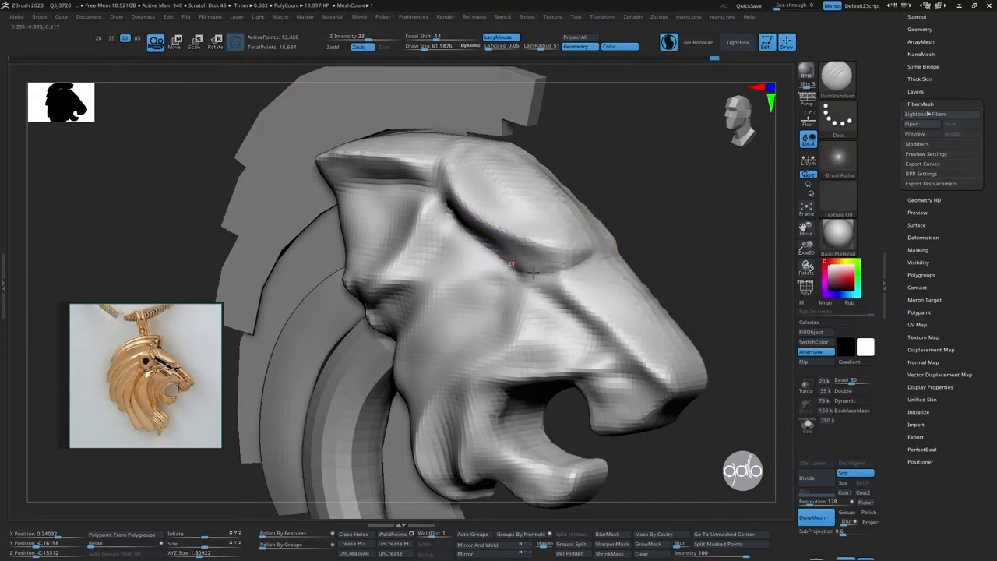
mouse_move(688, 220)
mouse_down()
mouse_move(652, 229)
mouse_move(675, 230)
mouse_move(596, 283)
mouse_up()
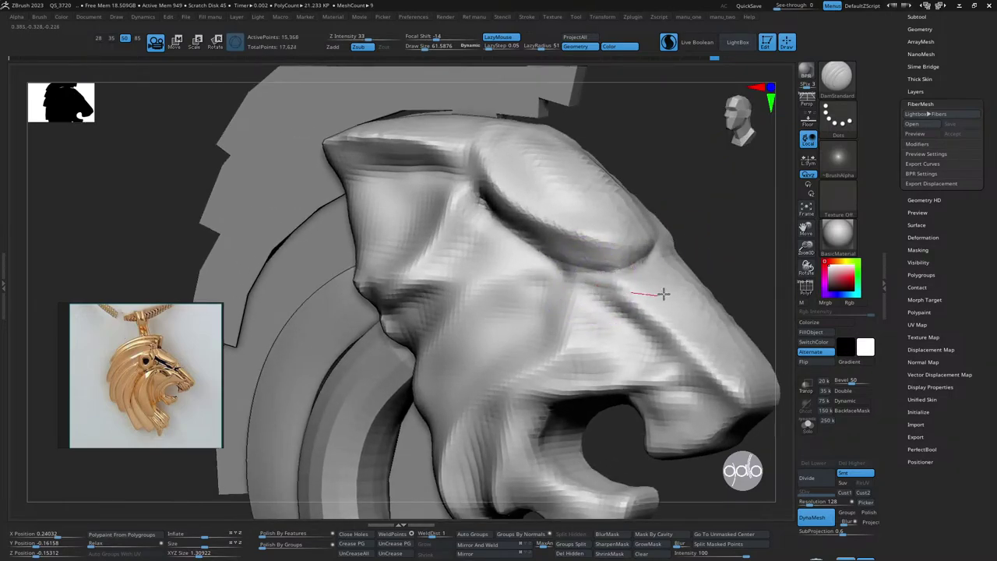
drag(692, 267, 695, 270)
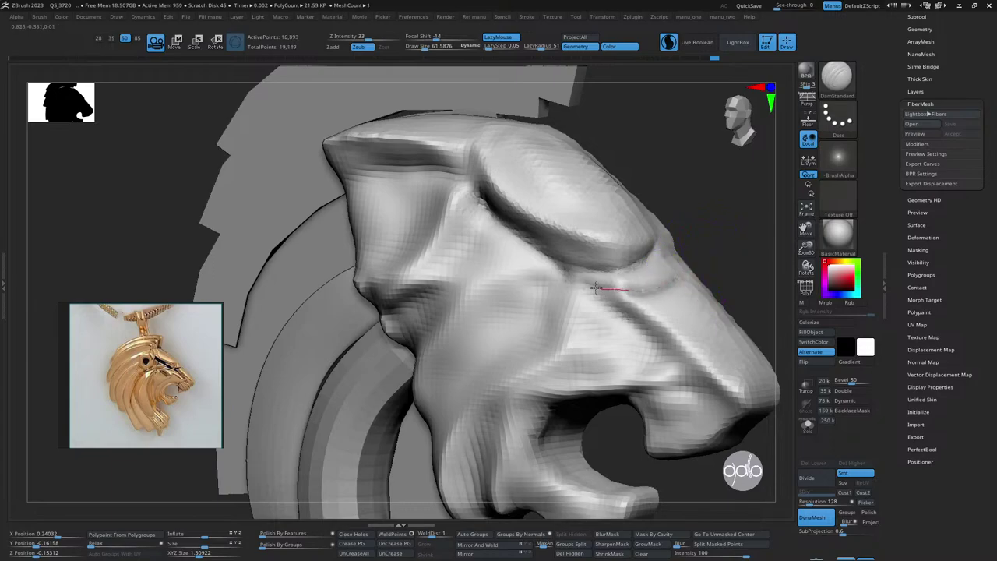
drag(529, 260, 566, 271)
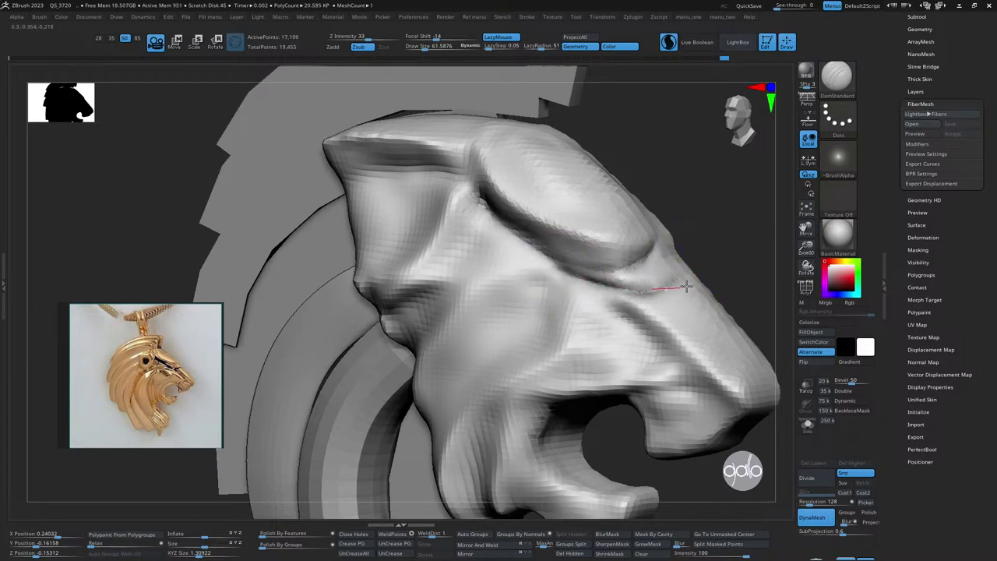
mouse_move(685, 286)
right_down()
mouse_move(661, 253)
mouse_move(609, 256)
right_up()
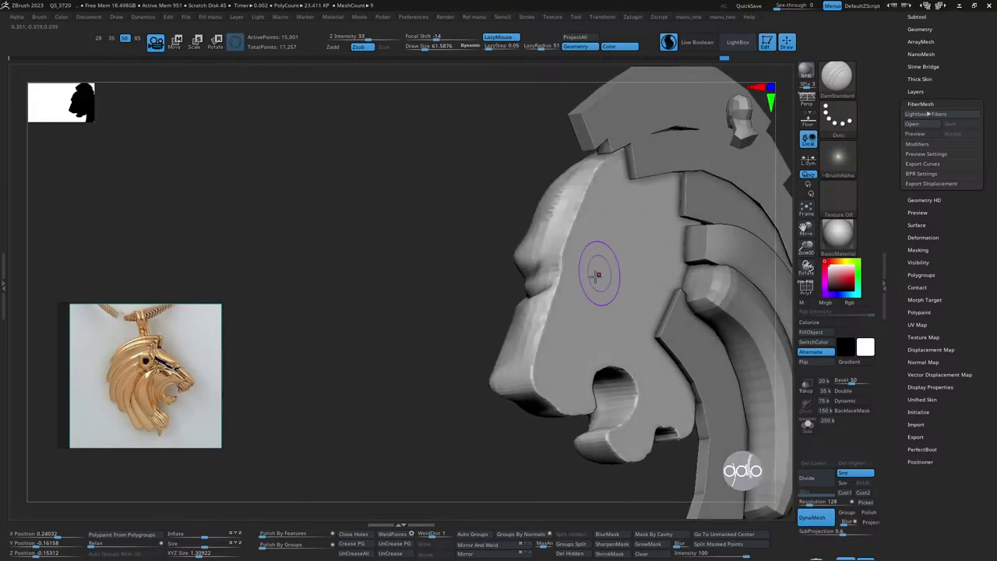
key(shift+f)
ctrl+shift+click(568, 248)
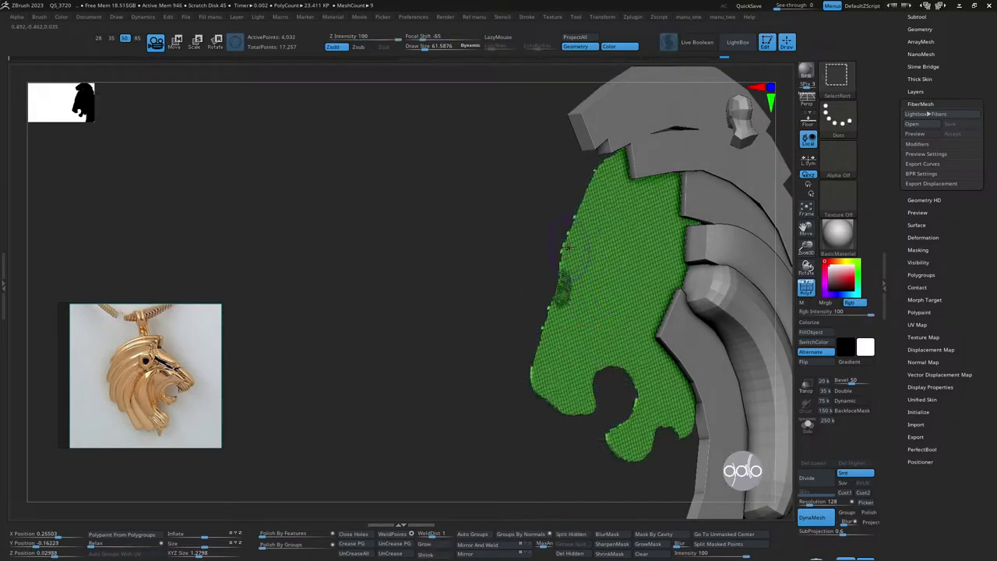
ctrl+shift+click(472, 263)
mouse_move(472, 263)
right_down()
mouse_move(441, 267)
mouse_move(483, 252)
mouse_move(706, 244)
mouse_move(725, 216)
mouse_move(719, 231)
mouse_move(682, 219)
mouse_move(599, 232)
mouse_move(608, 232)
mouse_move(606, 138)
right_up()
key(shift+f)
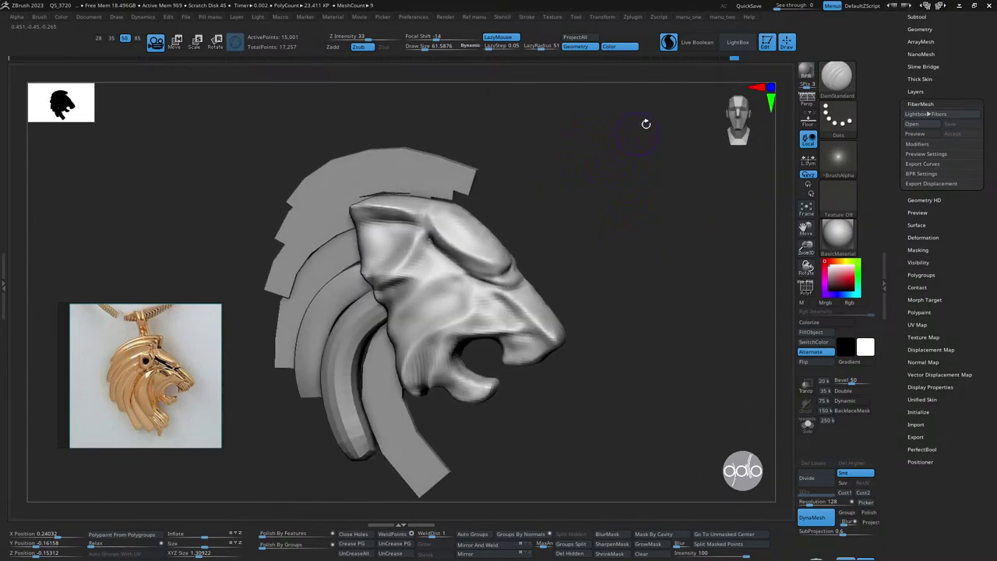
key(b)
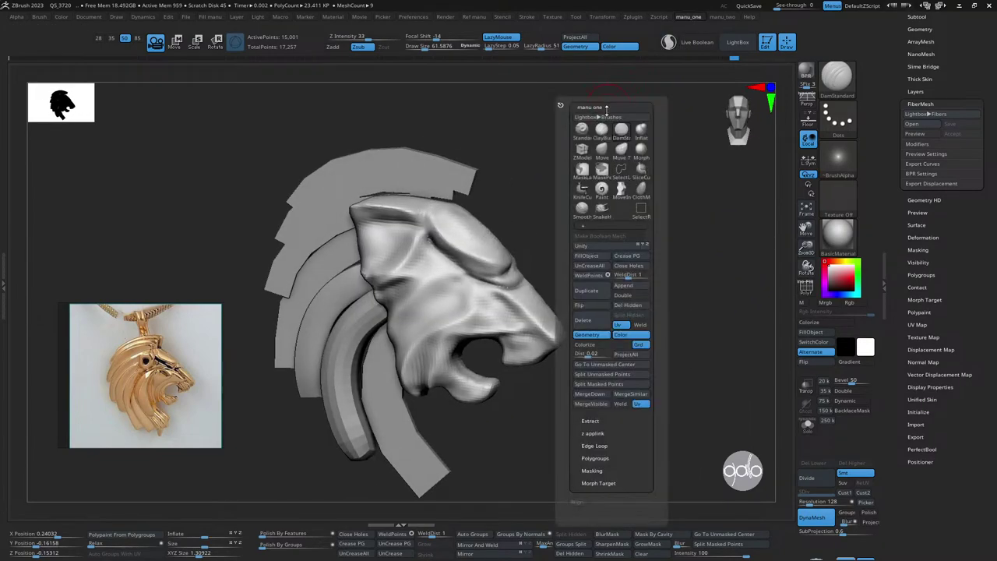
key(m)
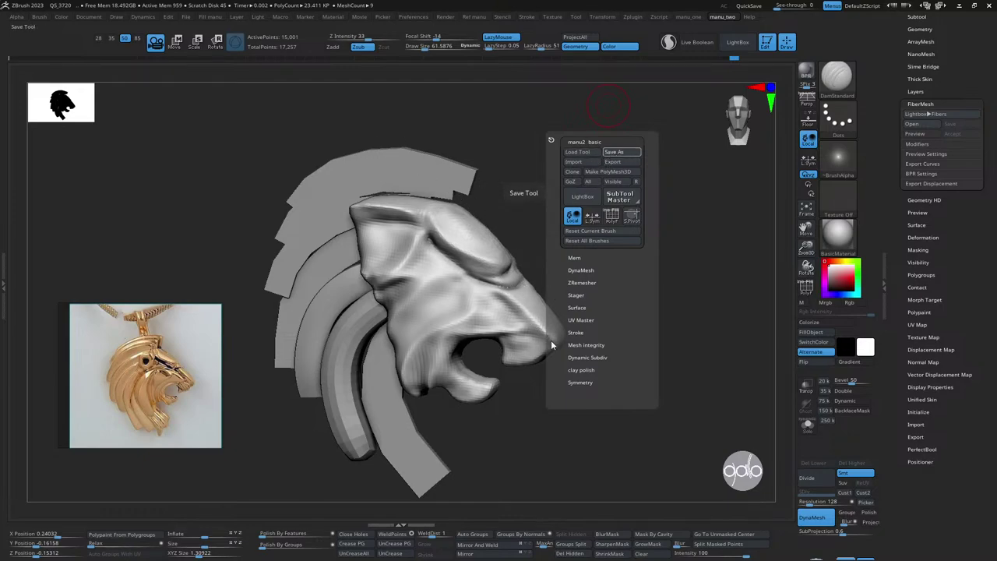
key(ctrl+s)
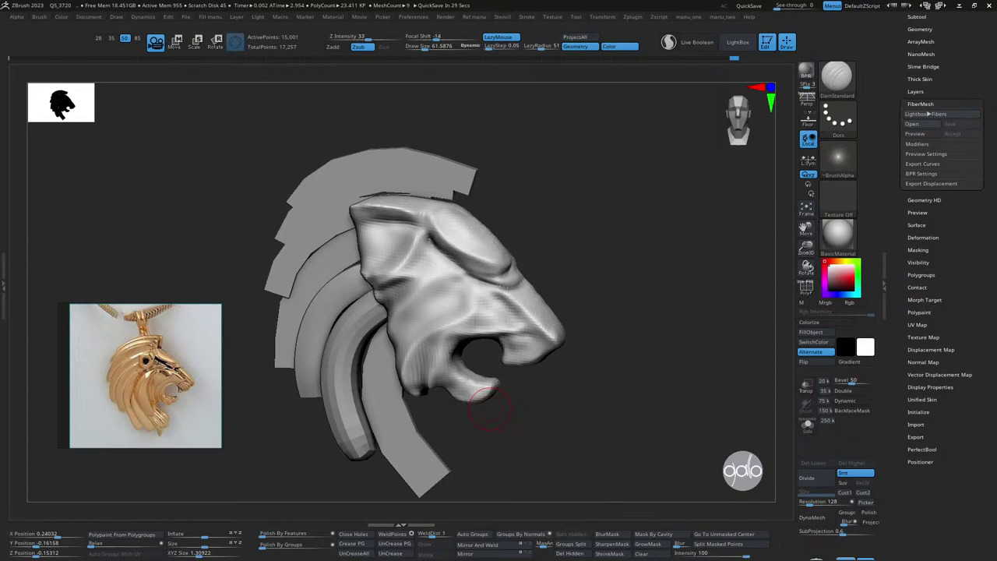
mouse_move(616, 393)
mouse_down()
mouse_move(605, 403)
mouse_move(523, 401)
mouse_move(540, 374)
mouse_move(547, 382)
mouse_move(590, 307)
mouse_up()
- Isolate the lower mane strand, stretch it longer, crease its polygroups and subdivide it twice
alt+click(472, 409)
key(ctrl+shift+s)
key(w)
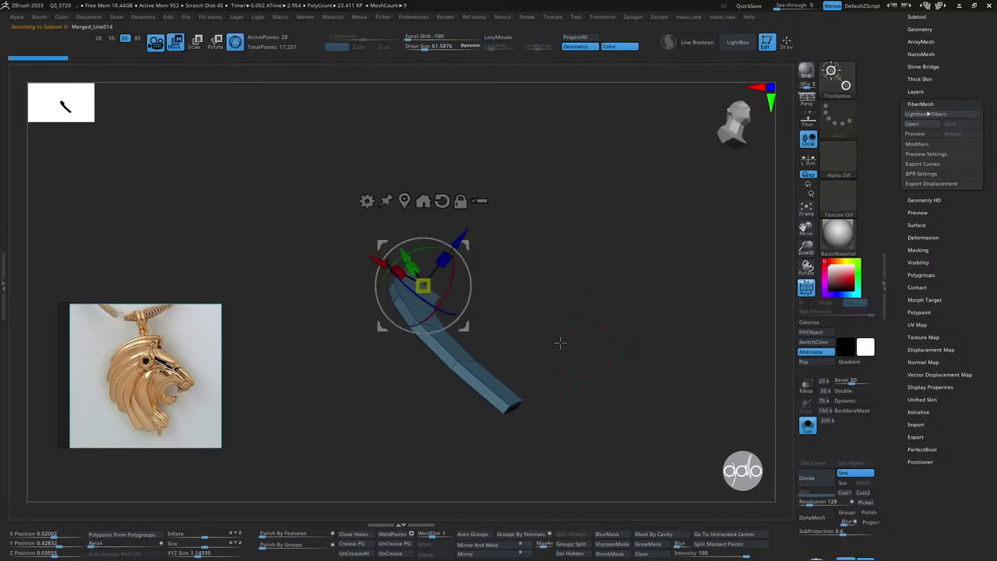
drag(406, 199, 405, 202)
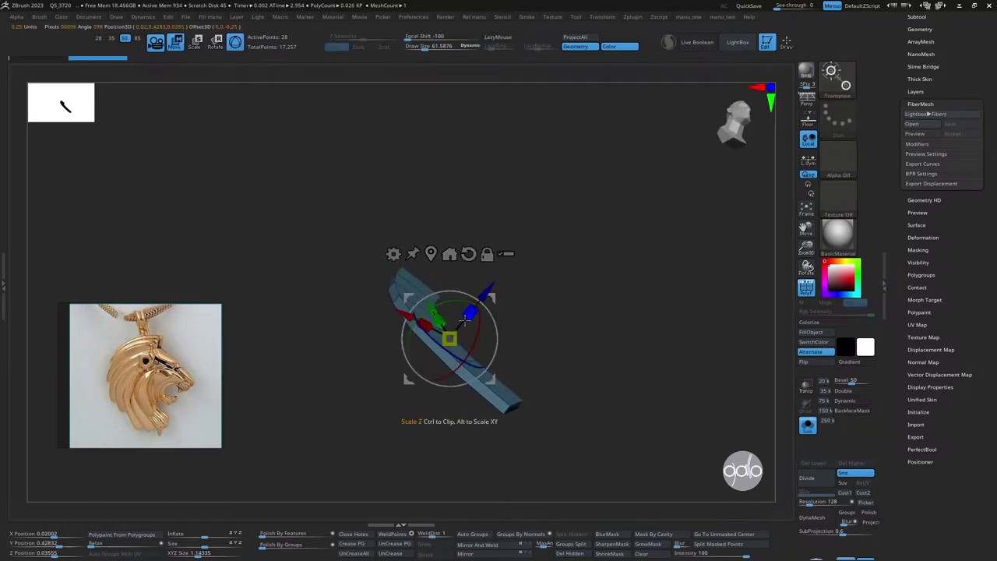
drag(466, 318, 514, 439)
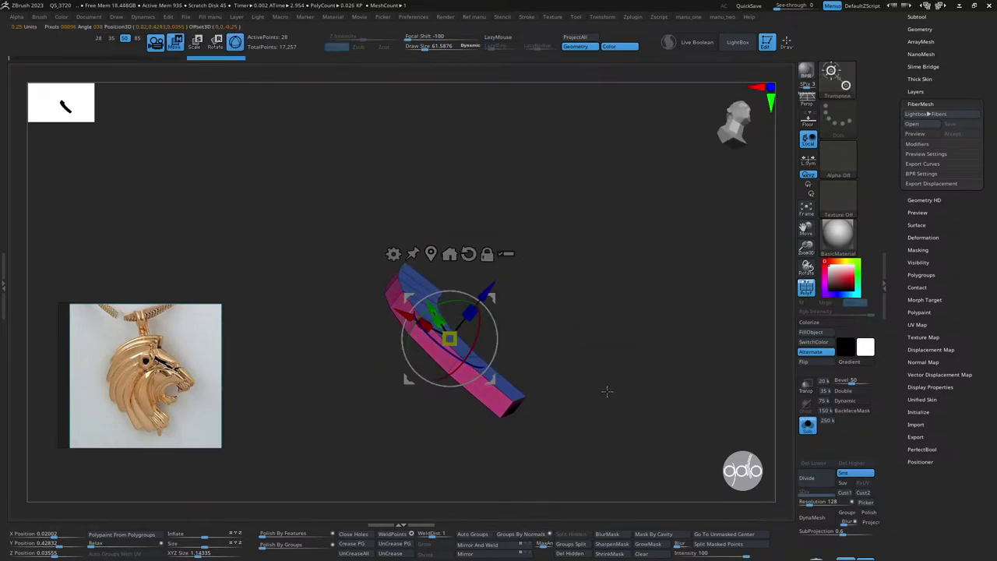
drag(547, 504, 585, 482)
click(813, 478)
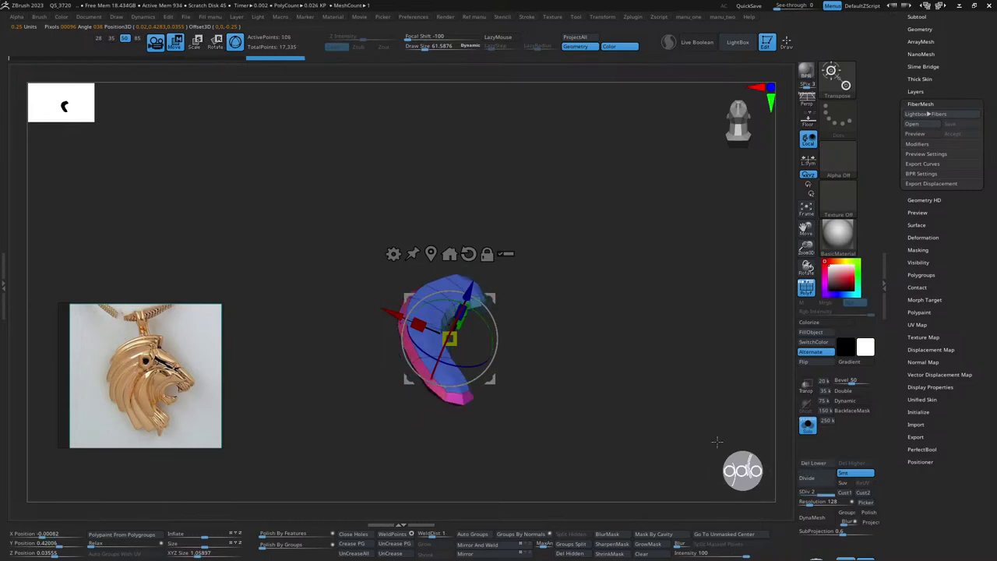
drag(584, 379, 565, 513)
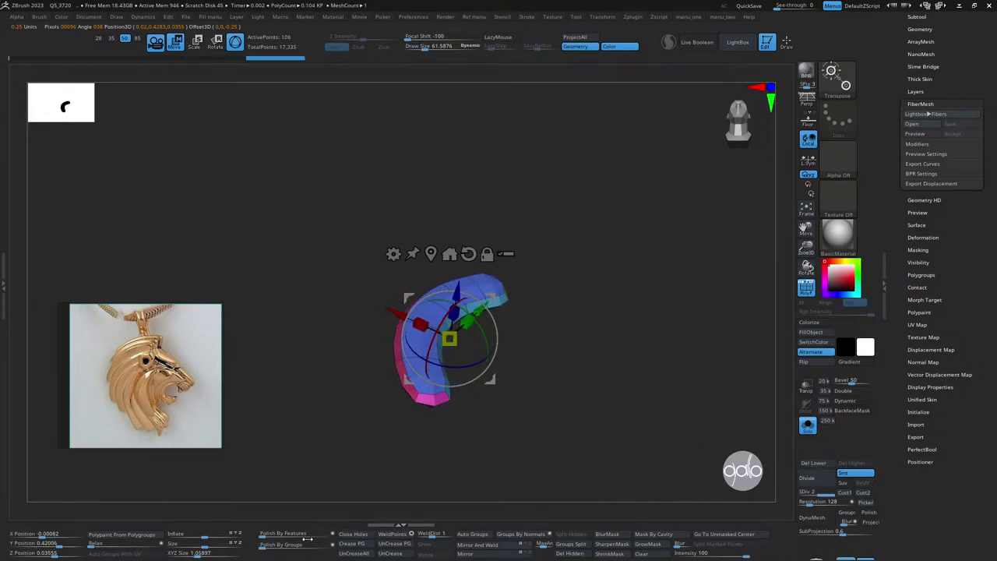
click(371, 545)
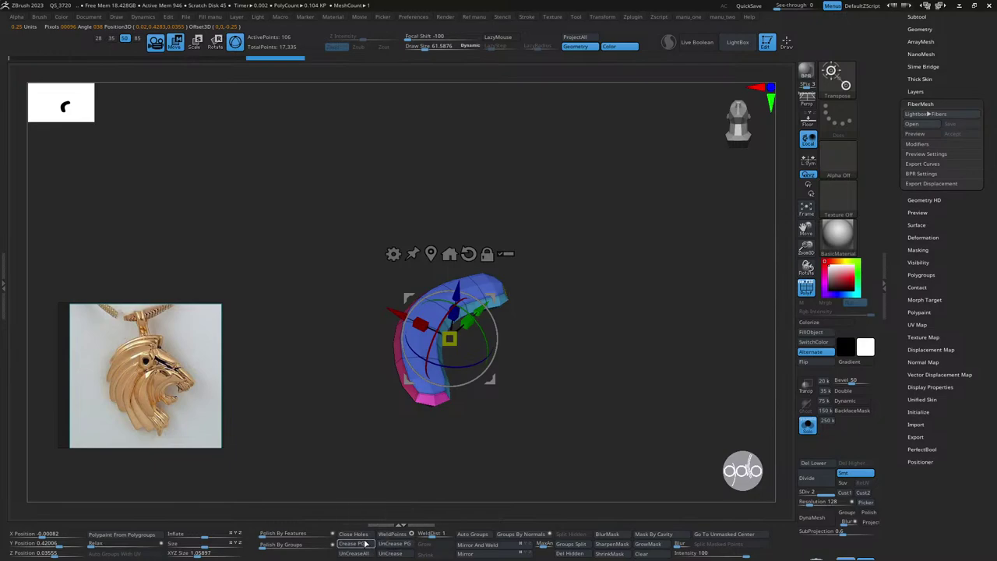
click(817, 483)
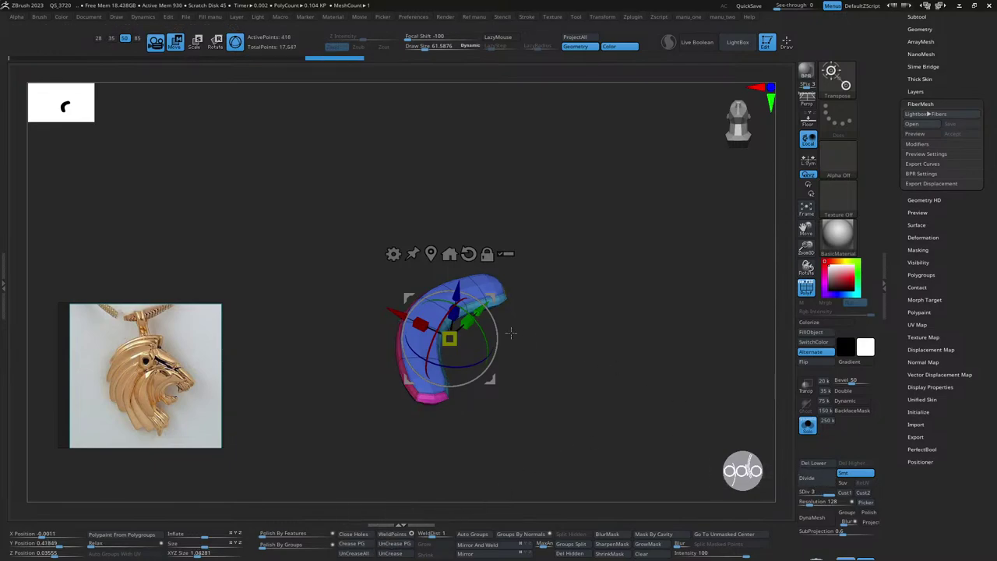
- Rotate and enlarge the strand so it curves up under the jaw, then make lion2 active
ctrl+shift+click(530, 234)
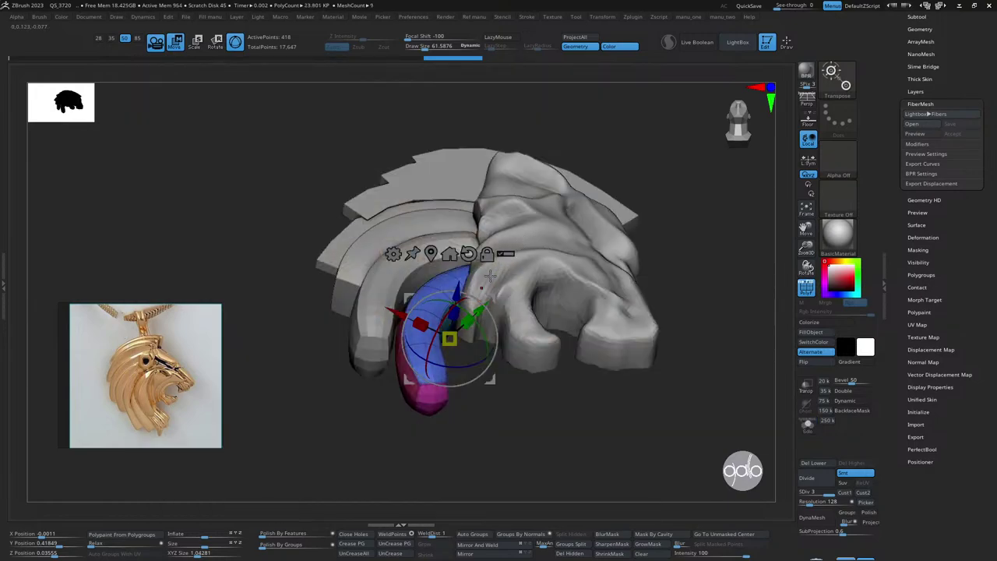
drag(466, 310, 479, 261)
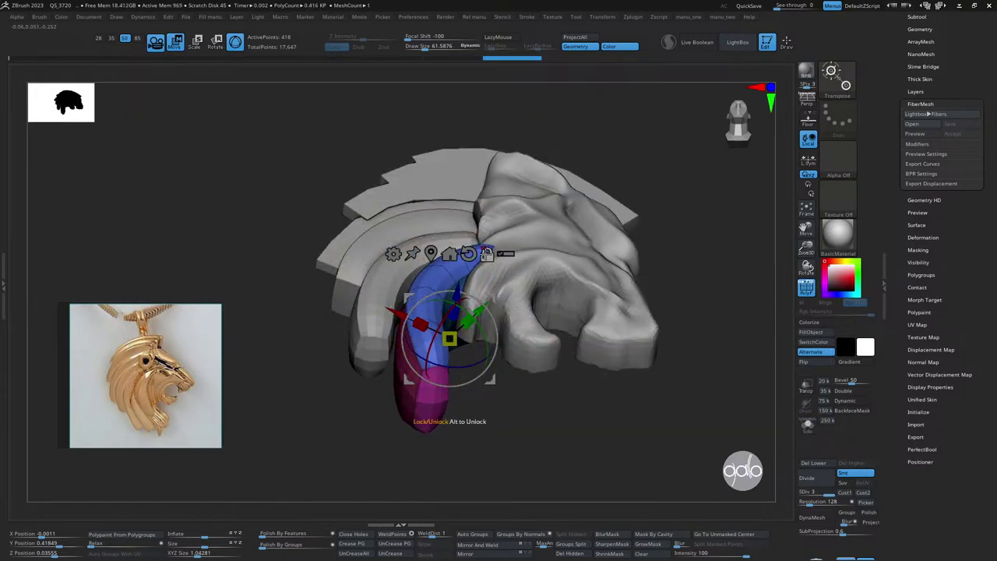
mouse_move(730, 221)
mouse_down()
mouse_move(703, 286)
mouse_move(815, 271)
mouse_move(702, 314)
mouse_move(506, 309)
mouse_up()
drag(449, 339, 450, 308)
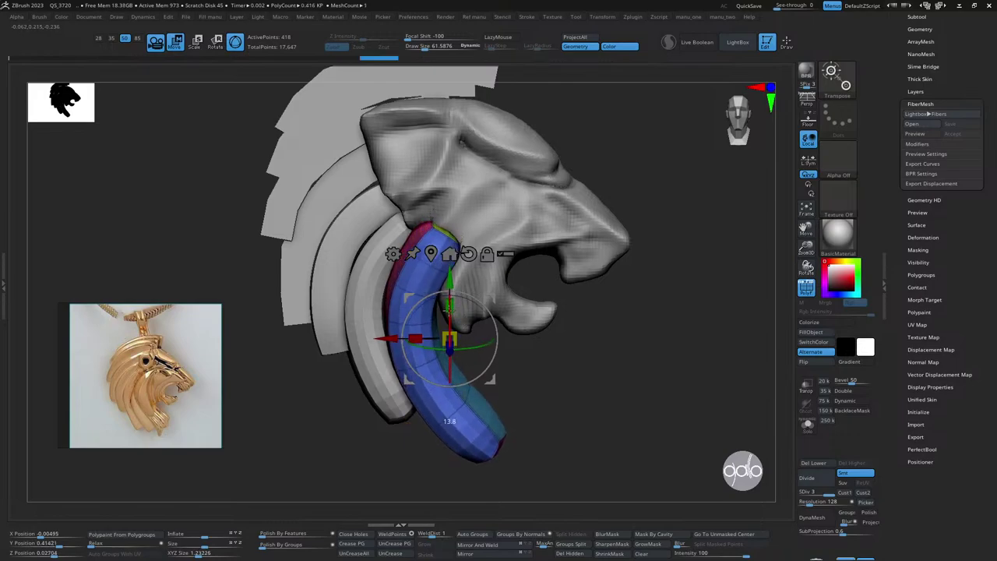
drag(586, 360, 541, 310)
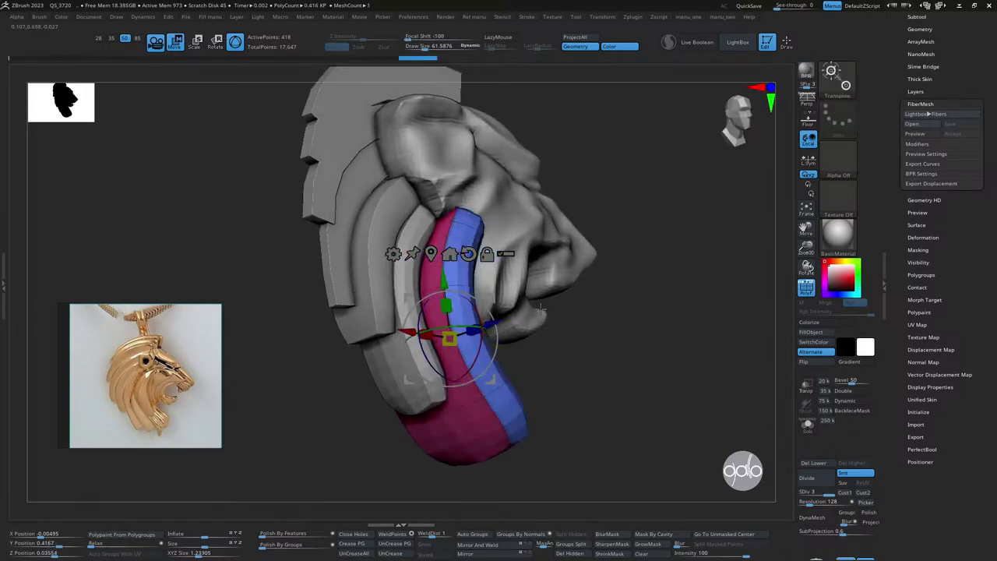
mouse_move(474, 311)
mouse_down()
mouse_move(449, 305)
mouse_move(452, 319)
mouse_up()
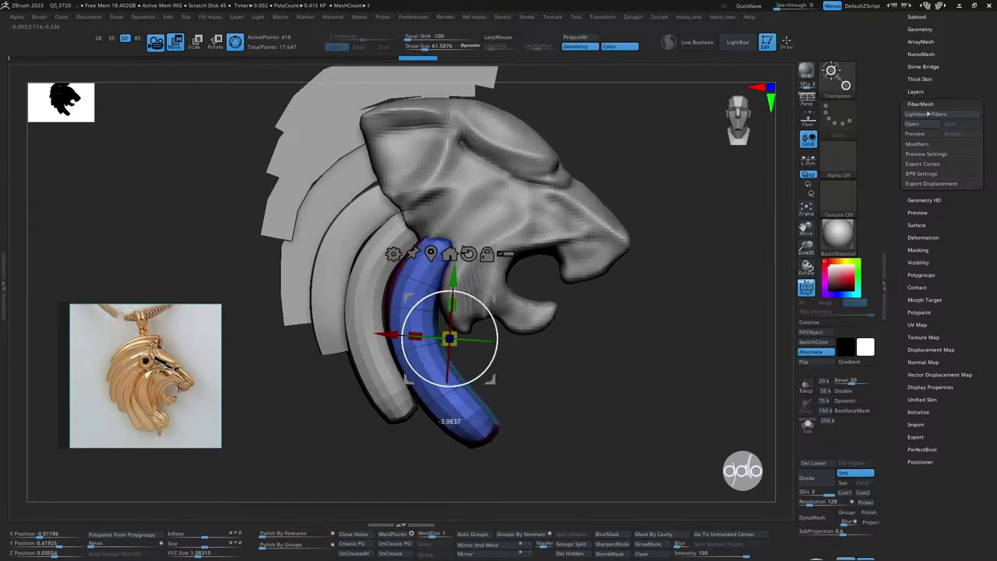
key(q)
mouse_move(624, 343)
mouse_down()
mouse_move(639, 360)
mouse_move(661, 329)
mouse_move(627, 344)
mouse_move(619, 335)
mouse_move(641, 353)
mouse_move(663, 313)
mouse_move(610, 289)
mouse_move(481, 274)
mouse_up()
key(shift+f)
alt+click(610, 289)
- Smooth the lion head's surface and enlarge the brush
alt+drag(622, 287, 668, 285)
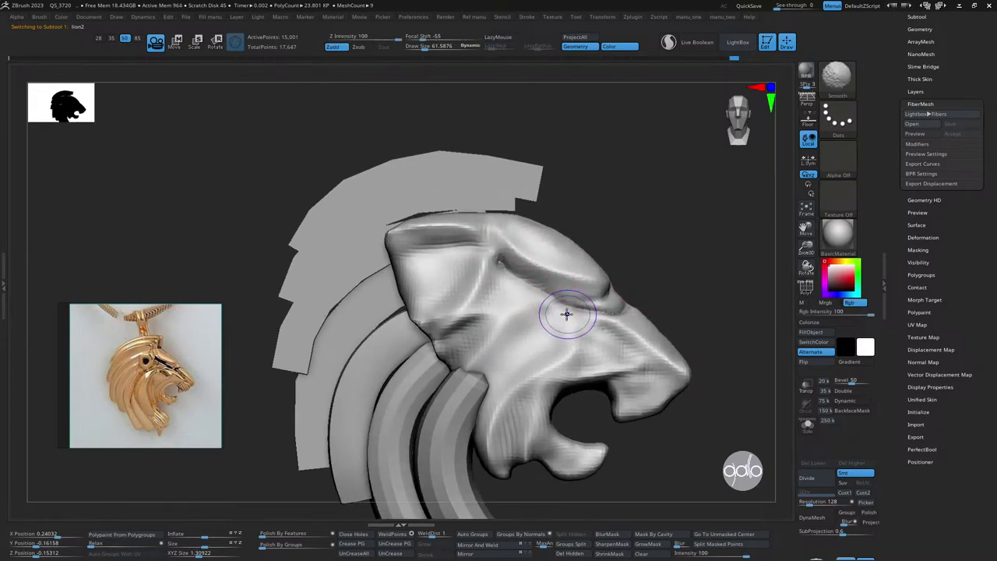
shift+drag(549, 298, 575, 322)
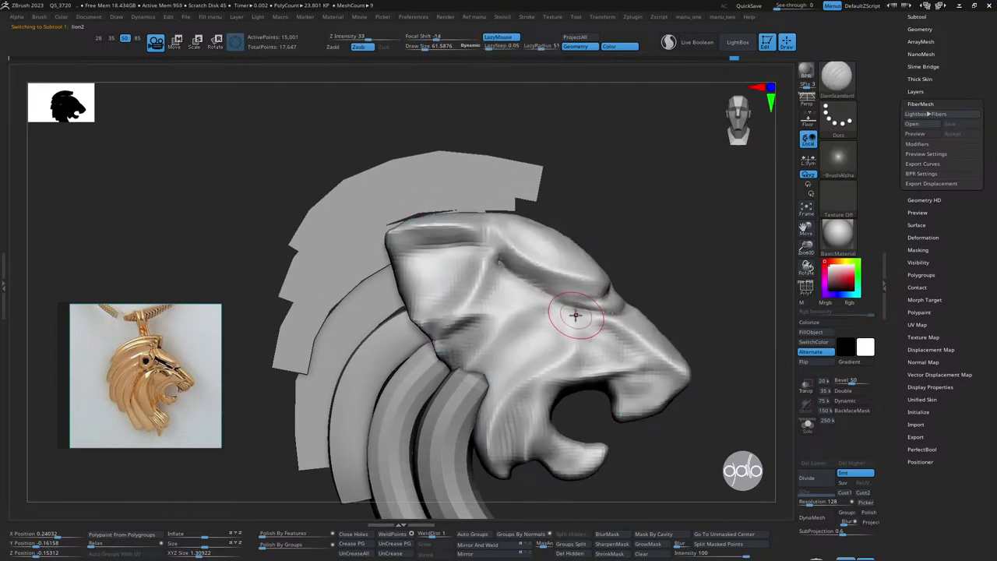
key(2)
key(1)
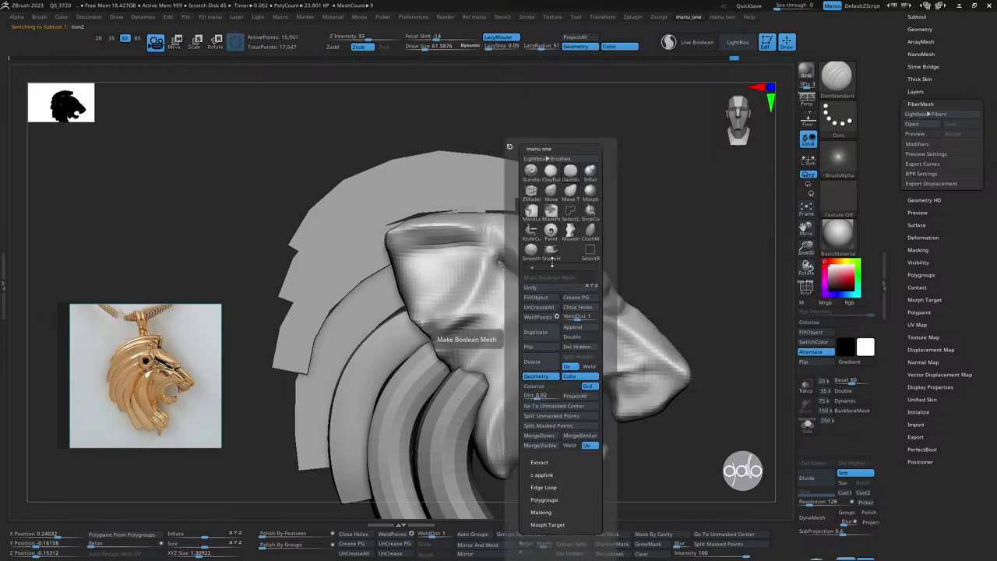
key(b)
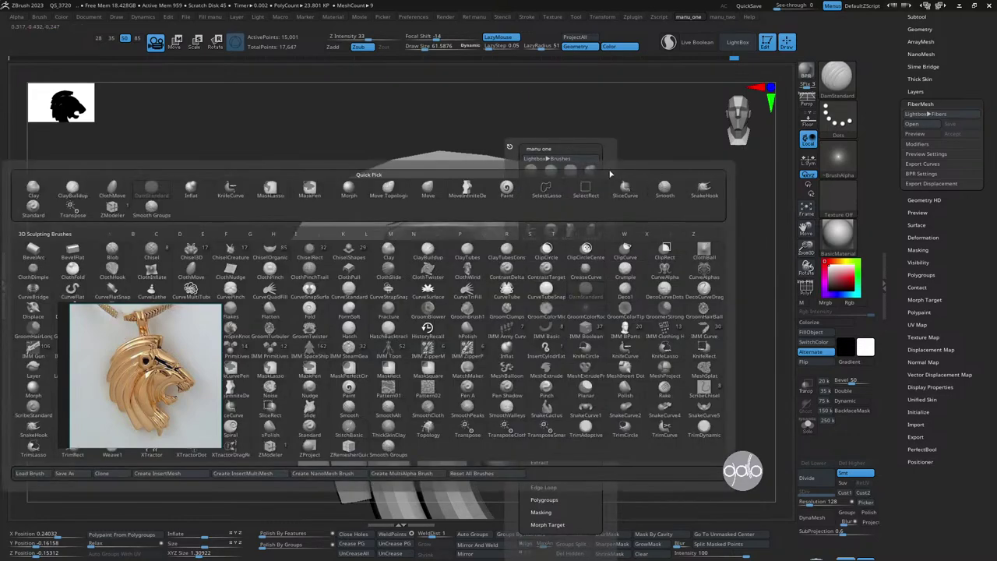
key(Escape)
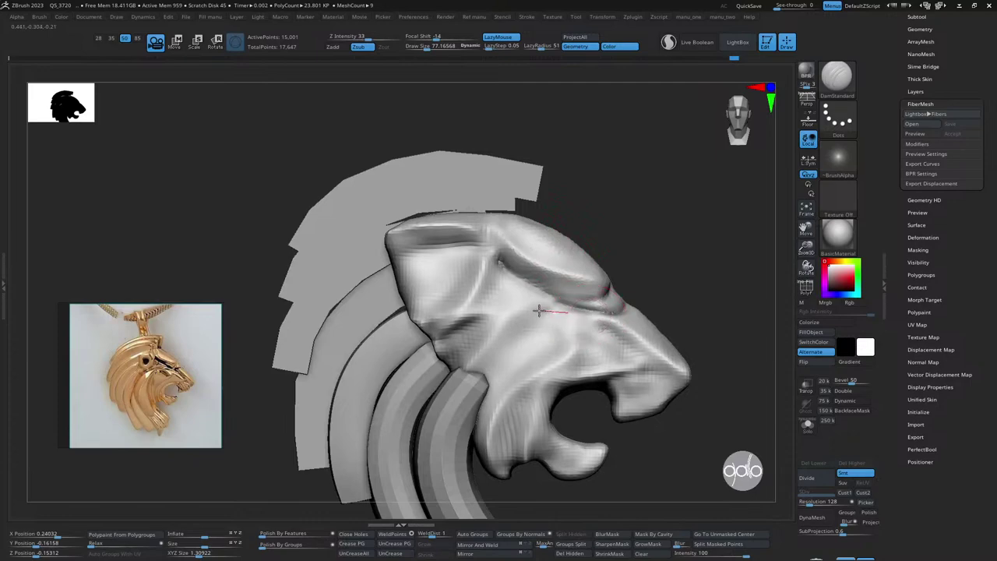
key(bracketright)
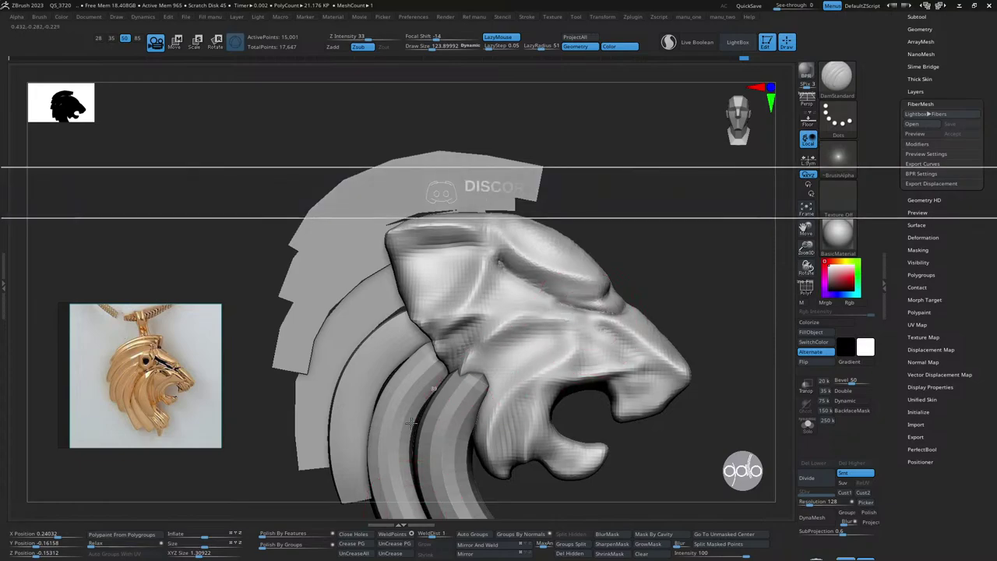
- Smooth the cheek and chin with a larger brush, then make the lower mane strand active
mouse_move(701, 272)
mouse_down()
mouse_move(668, 294)
mouse_move(597, 307)
mouse_up()
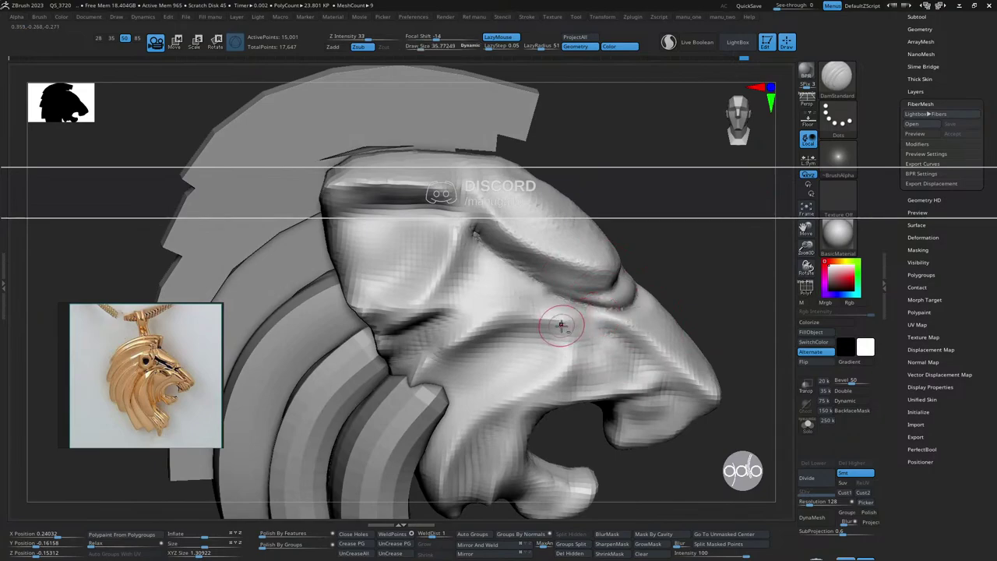
key(bracketright)
key(bracketright)
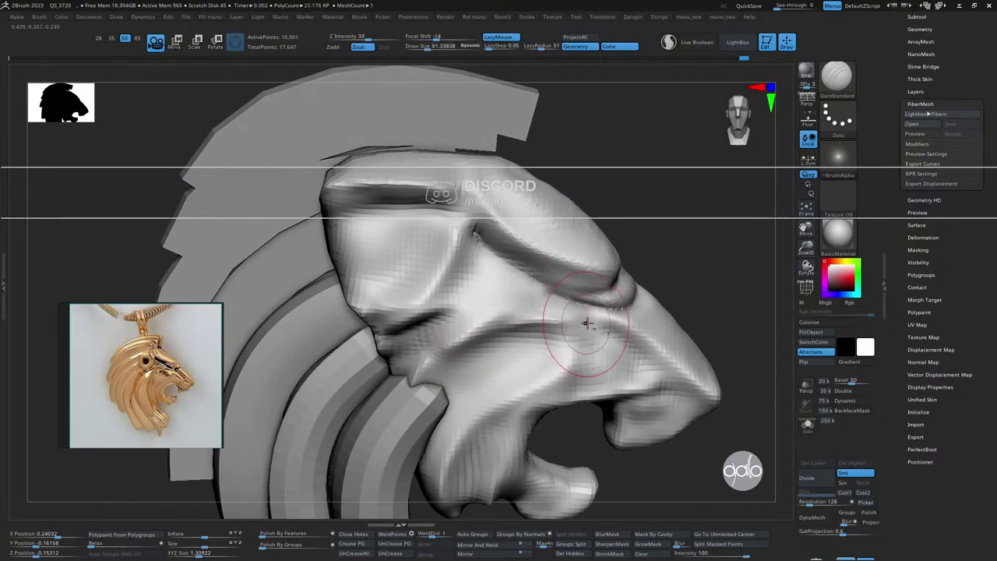
key(s)
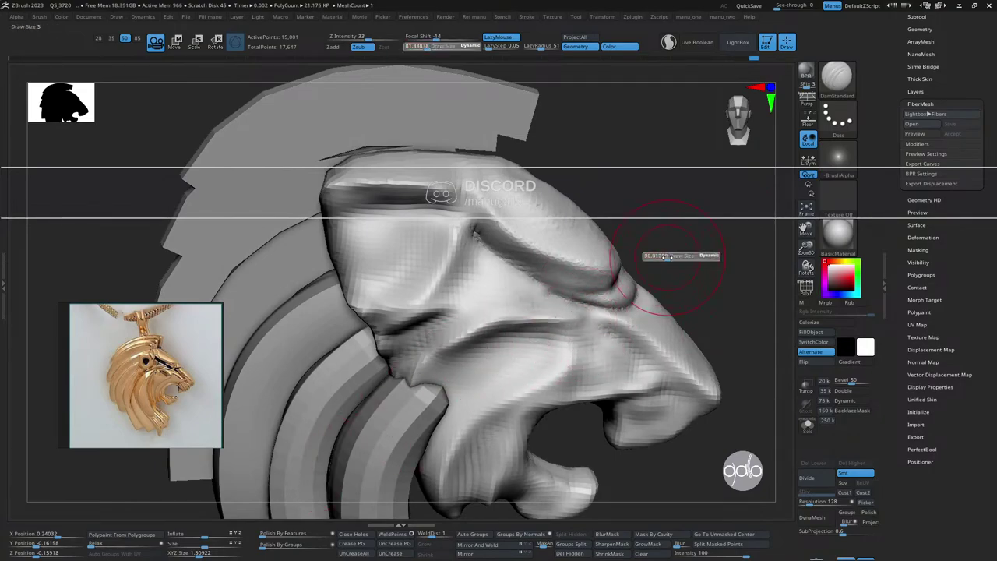
key(shift)
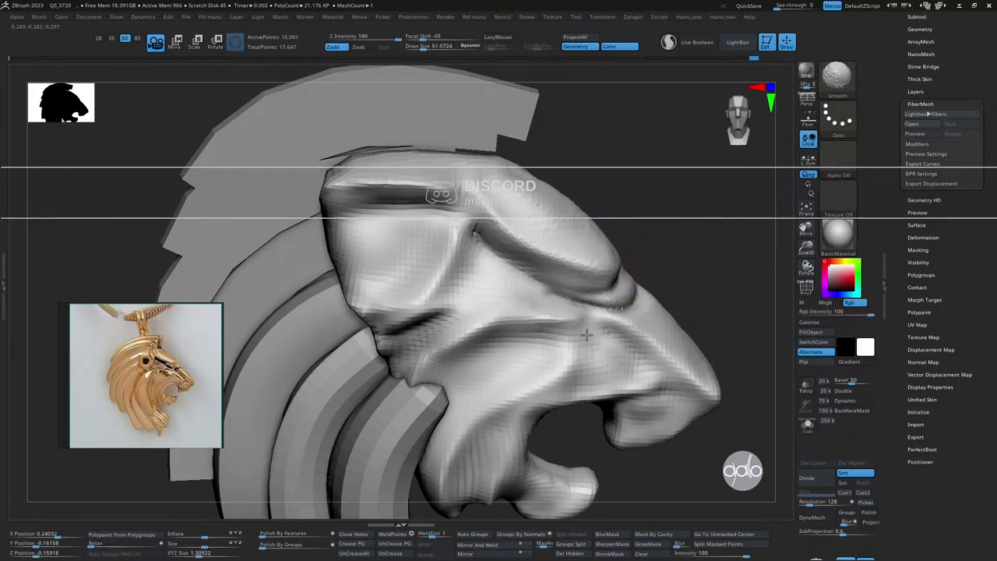
mouse_move(477, 353)
shift+mouse_down()
mouse_move(518, 345)
mouse_move(380, 422)
shift+mouse_up()
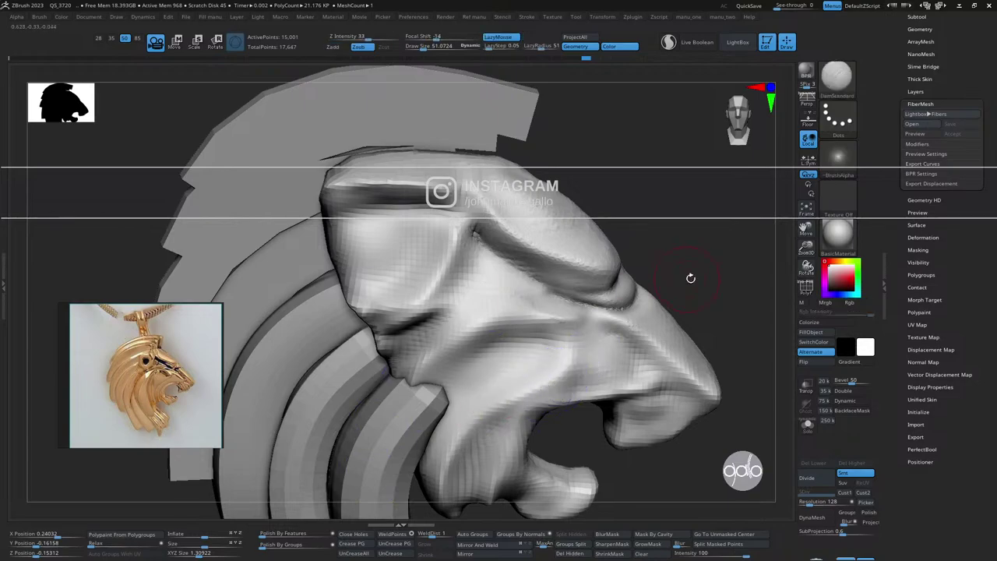
alt+drag(691, 278, 635, 215)
mouse_move(646, 267)
mouse_down()
mouse_move(678, 276)
mouse_move(690, 260)
mouse_move(678, 293)
mouse_move(642, 303)
mouse_move(740, 270)
mouse_move(693, 269)
mouse_move(714, 278)
mouse_move(693, 296)
mouse_move(685, 284)
mouse_up()
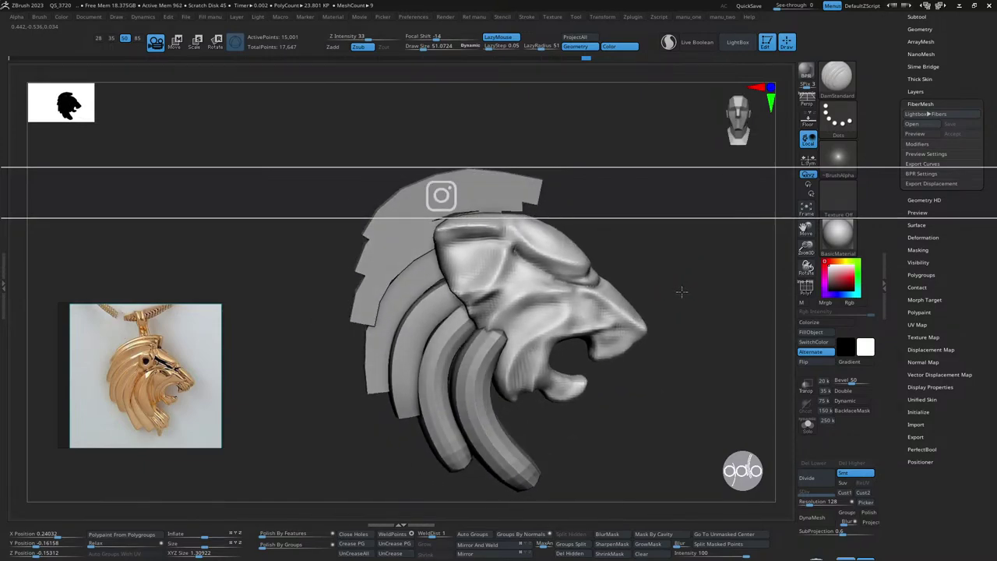
alt+click(487, 348)
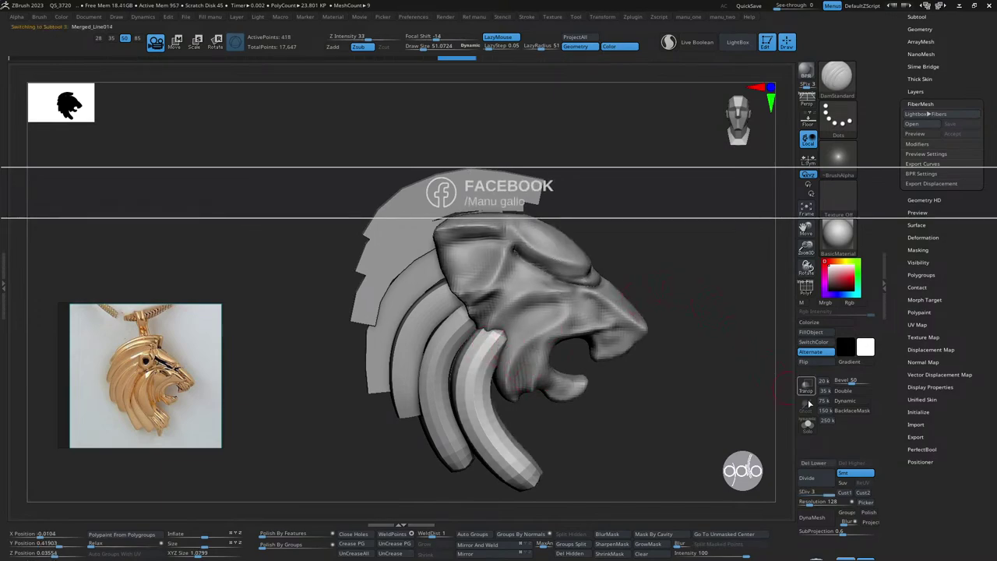
- Subdivide the strand once more, overlay the gold reference image and select the crescent strand
click(797, 479)
drag(724, 436, 646, 382)
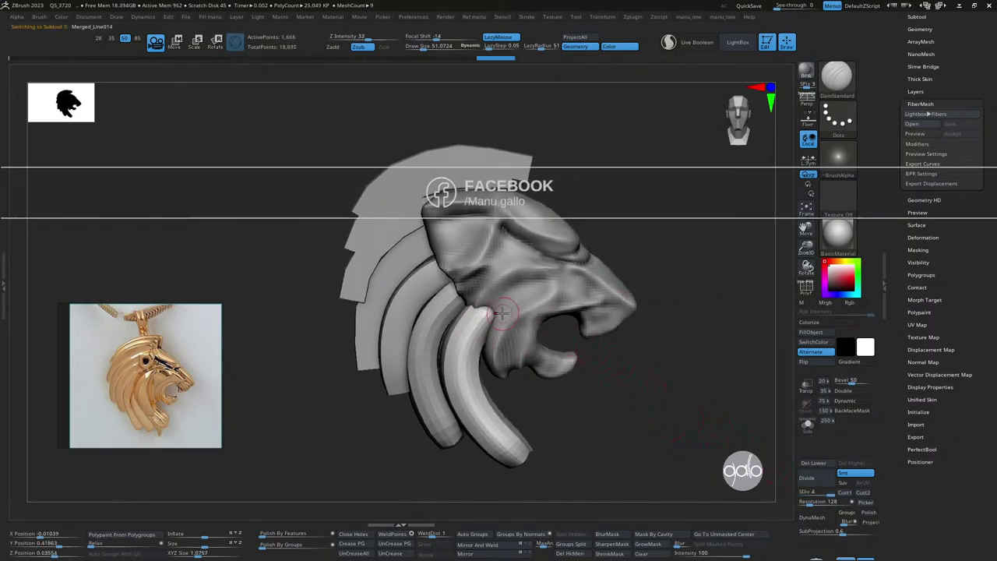
drag(495, 310, 515, 315)
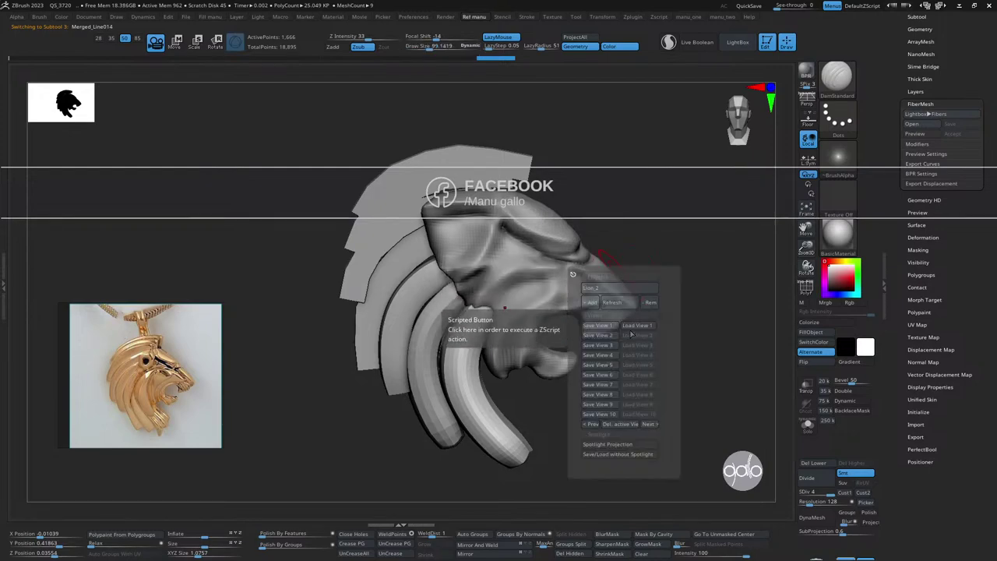
click(669, 294)
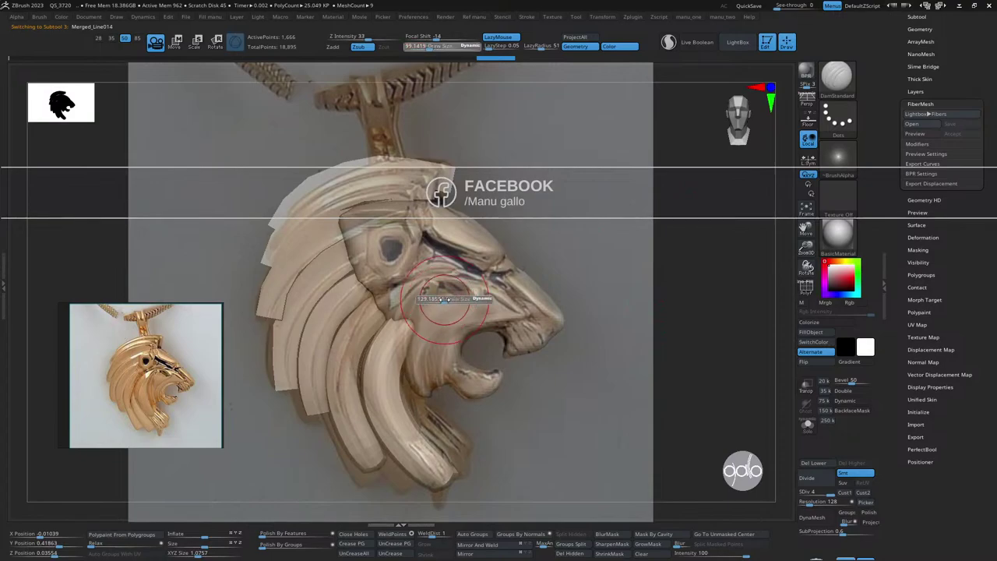
drag(459, 300, 397, 334)
alt+click(398, 334)
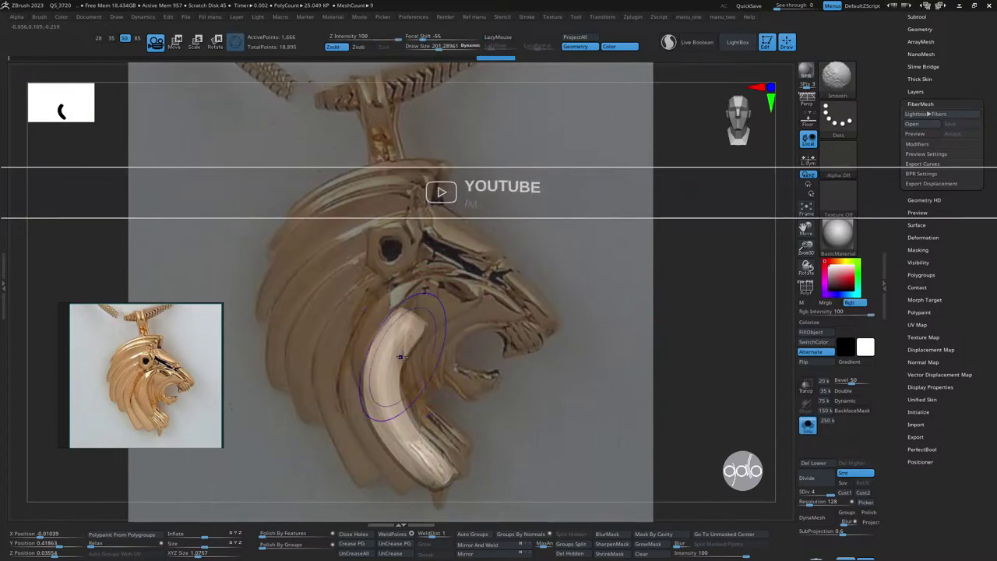
- Pull the top end of the curved strip upward with the Move brush and smooth it
right_click(445, 329)
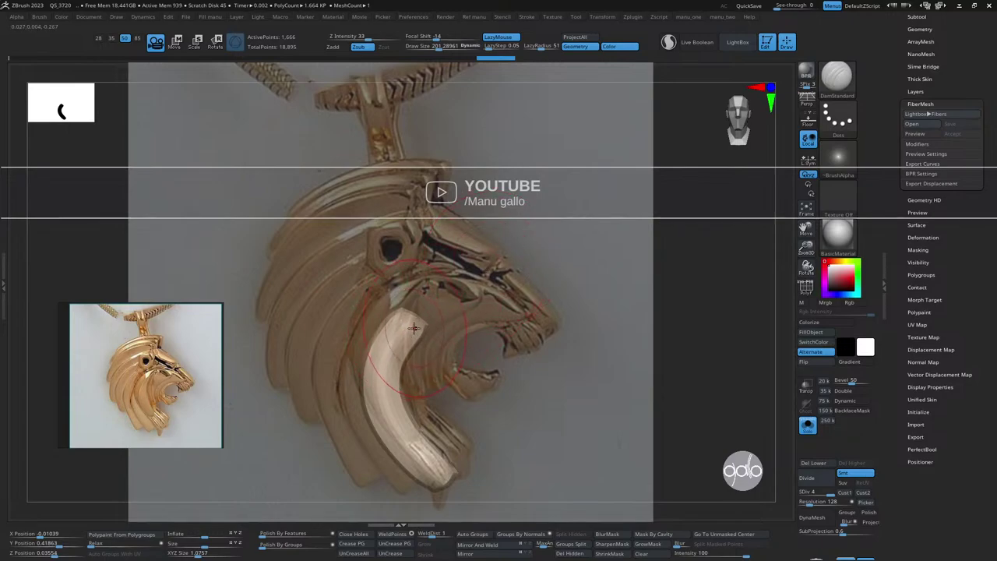
key(space)
click(431, 232)
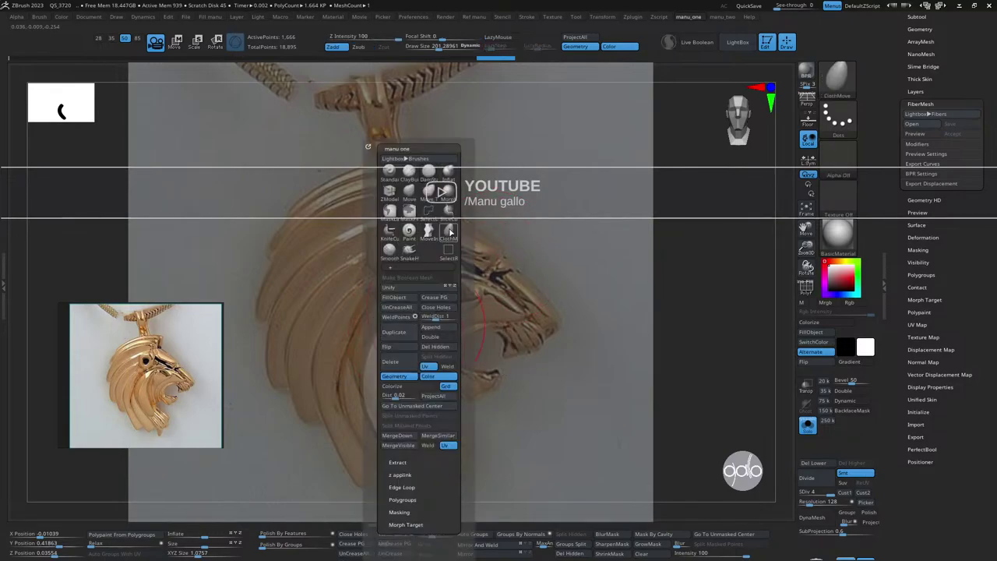
drag(412, 323, 409, 314)
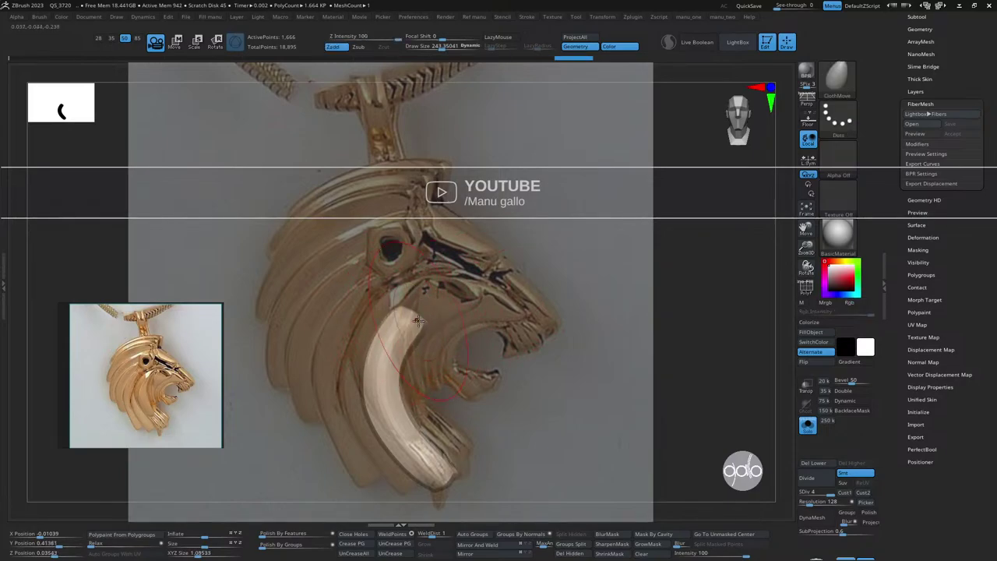
key(space)
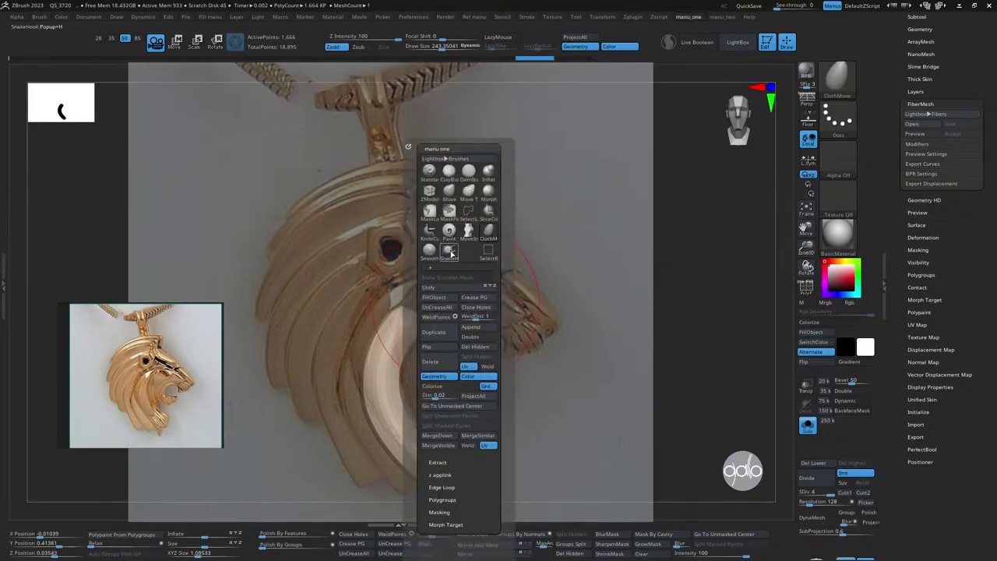
click(451, 253)
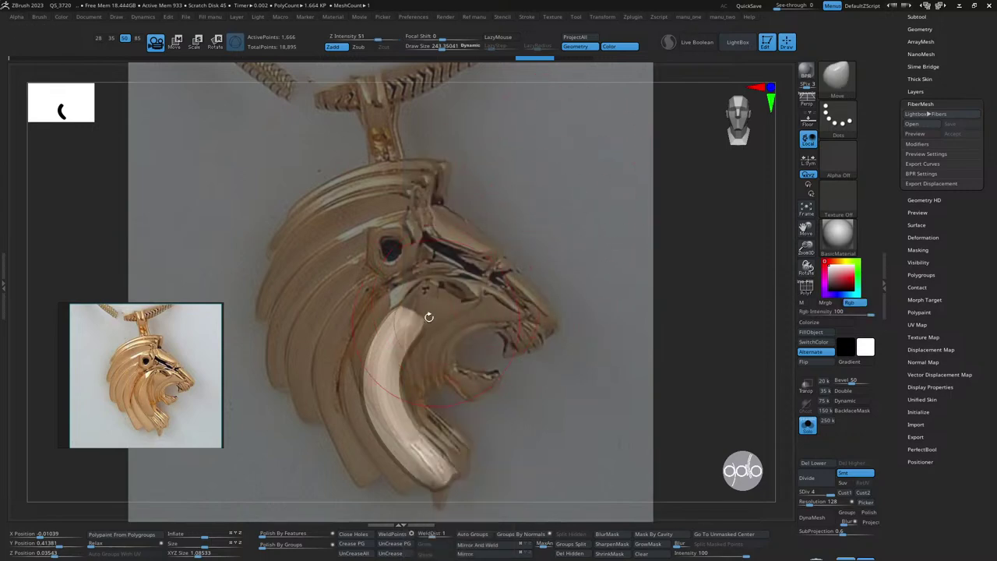
mouse_move(428, 317)
shift+mouse_down()
mouse_move(413, 319)
mouse_move(389, 366)
mouse_move(406, 296)
mouse_move(411, 310)
shift+mouse_up()
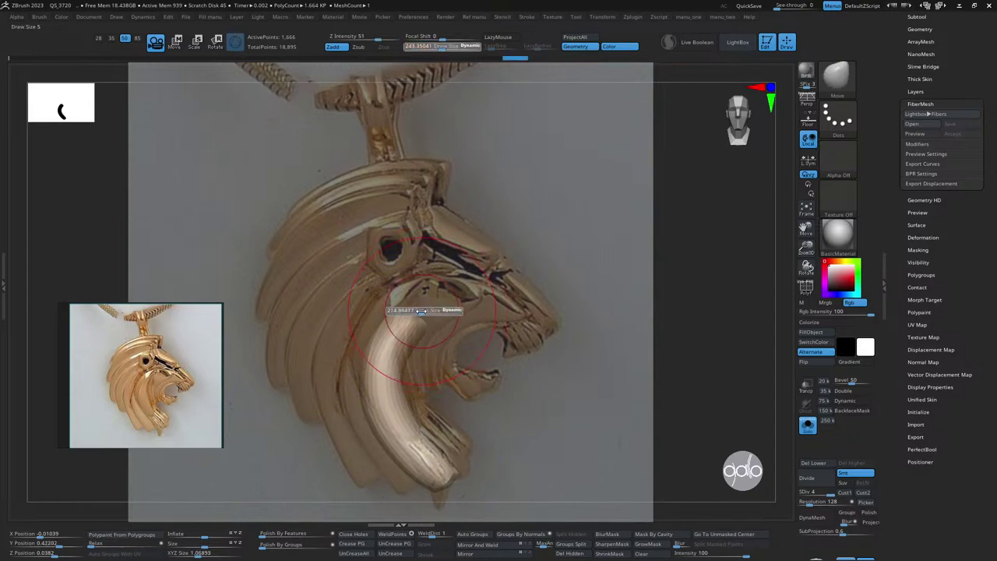
- Switch to SnakeHook, enlarge the brush and round off the strip's pointed top edge
key(space)
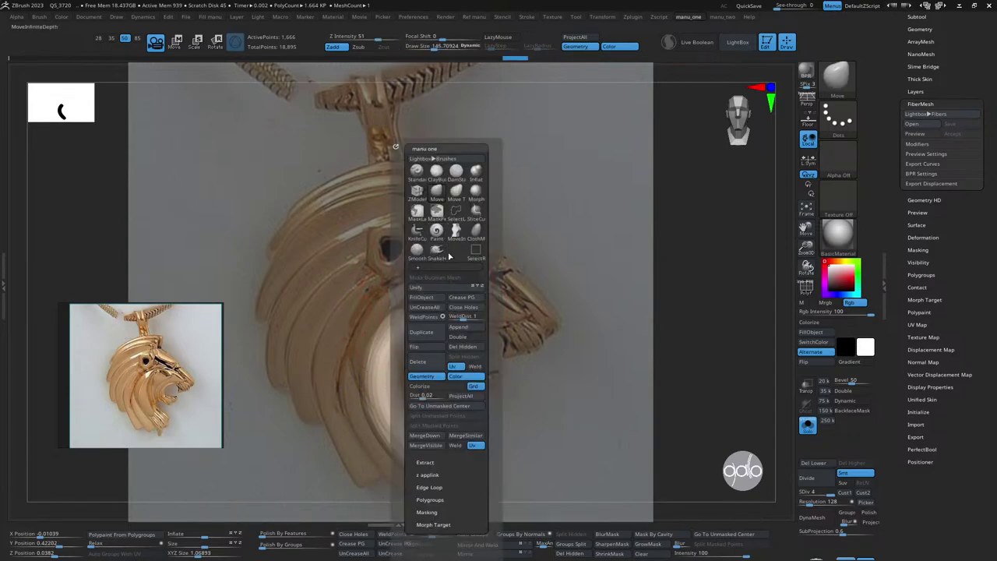
click(446, 254)
click(420, 274)
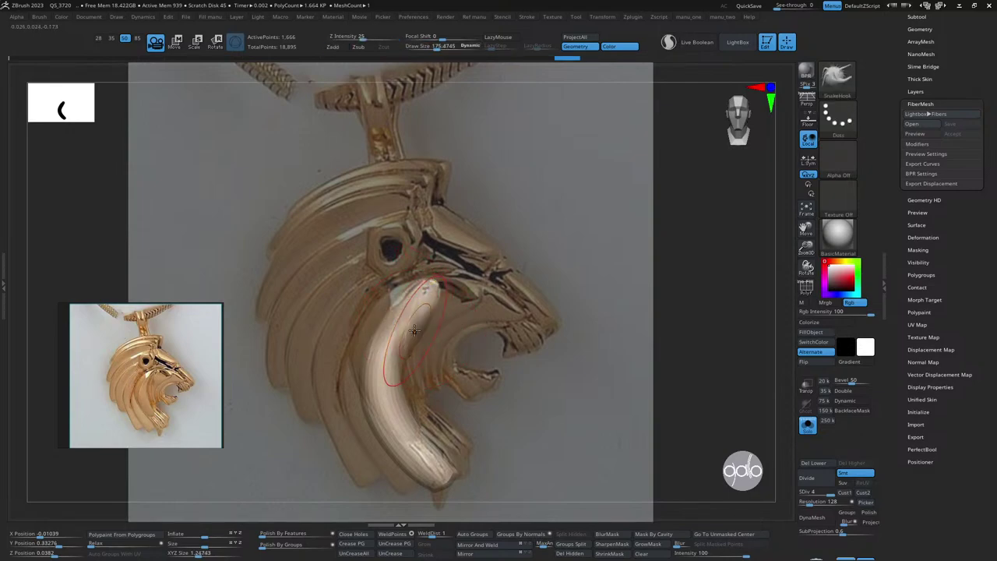
key(s)
drag(416, 328, 433, 326)
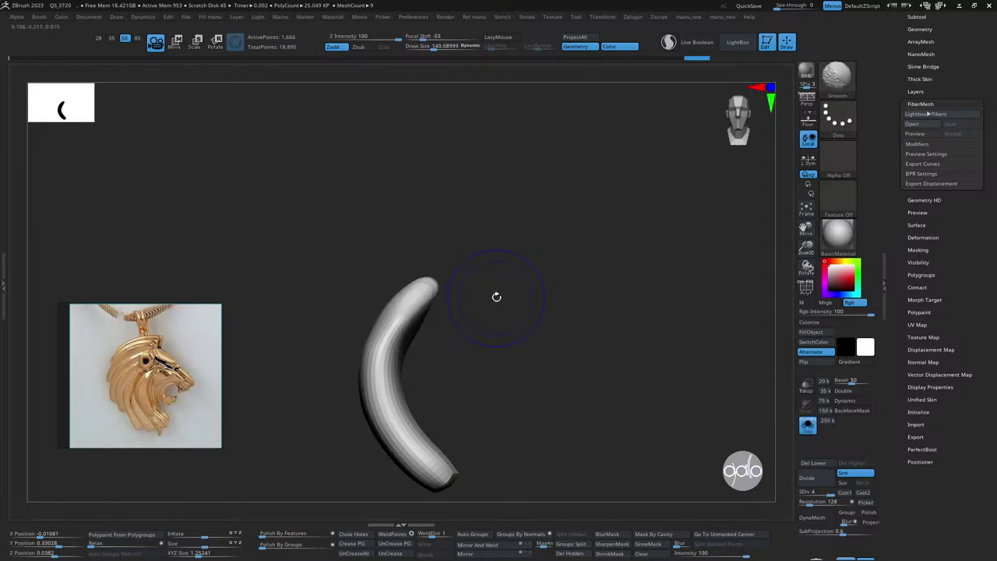
mouse_move(497, 297)
mouse_down()
mouse_move(445, 296)
mouse_move(467, 366)
mouse_up()
shift+drag(459, 400, 468, 311)
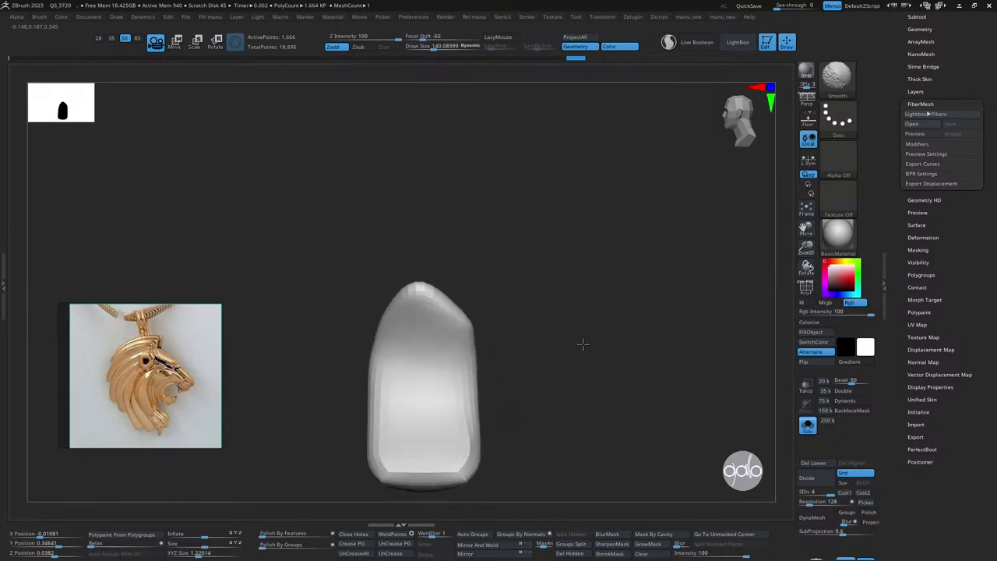
- Show all pieces again, smooth the cheek and jaw folds and turn on transparency
key(ctrl+shift+s)
mouse_move(524, 275)
mouse_down()
mouse_move(561, 289)
mouse_move(574, 270)
mouse_up()
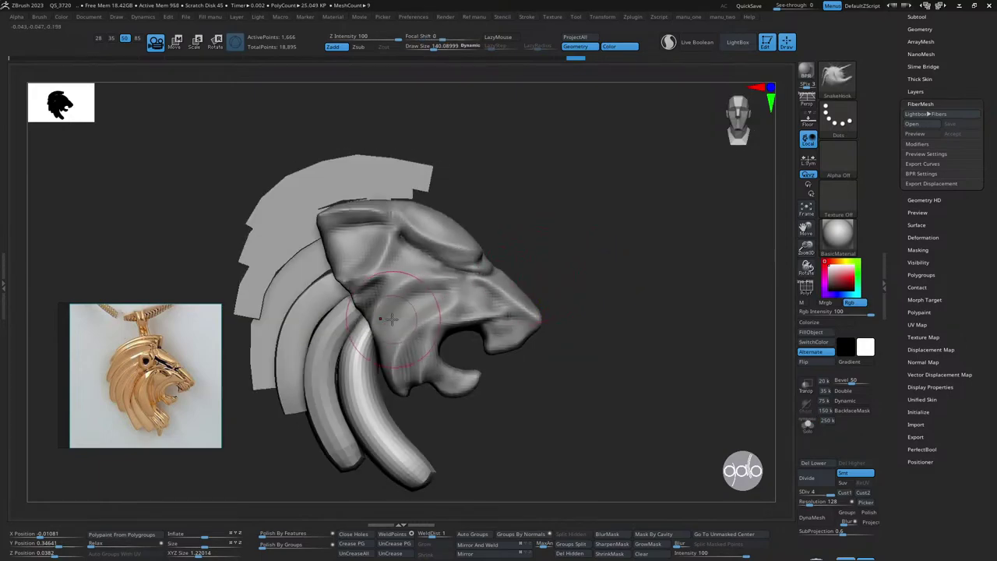
shift+drag(391, 319, 343, 328)
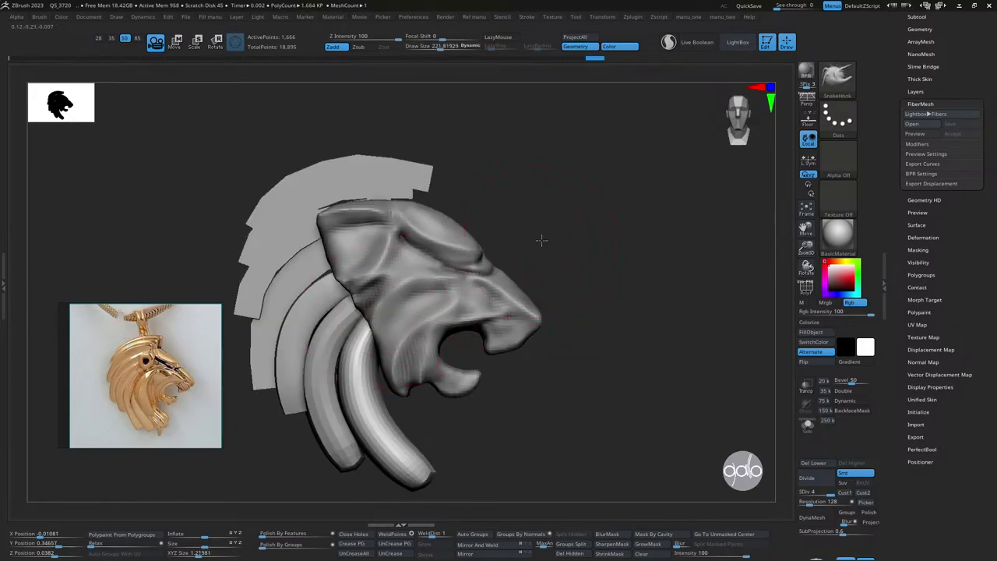
key(shift+t)
mouse_move(545, 231)
mouse_down()
mouse_move(606, 249)
mouse_move(543, 266)
mouse_up()
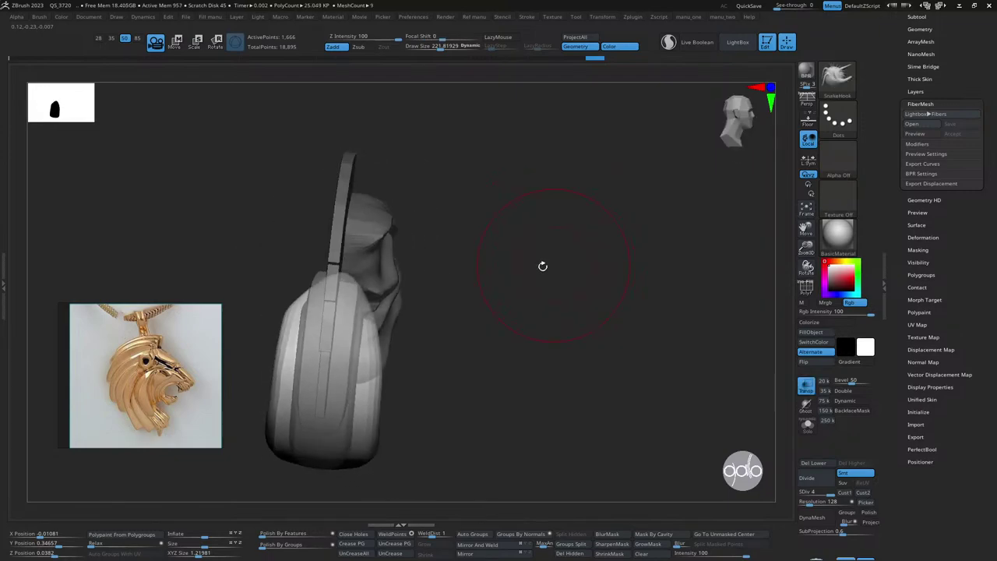
drag(369, 285, 359, 284)
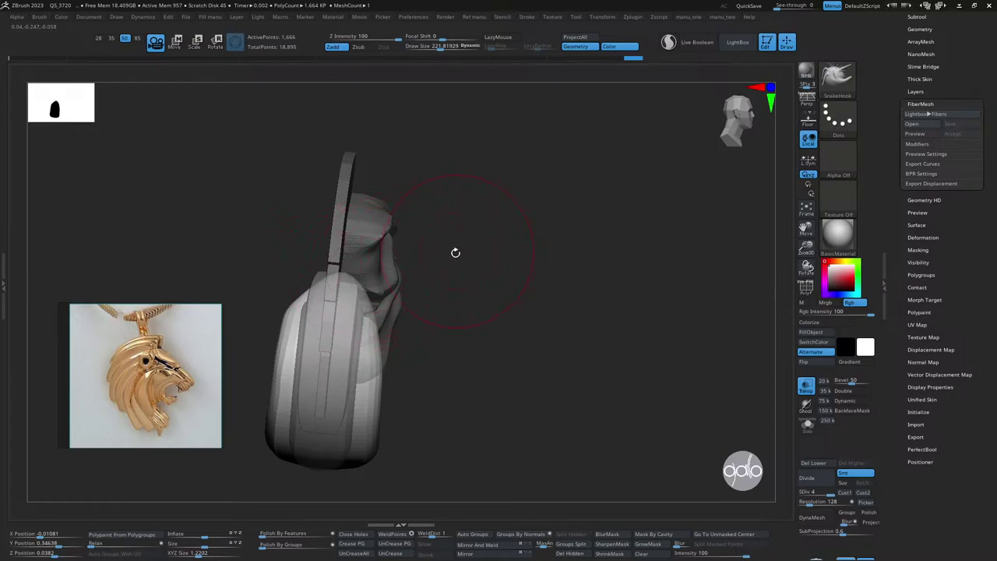
- Reshape and smooth the strip's end and right edge with the Move and Smooth brushes
key(space)
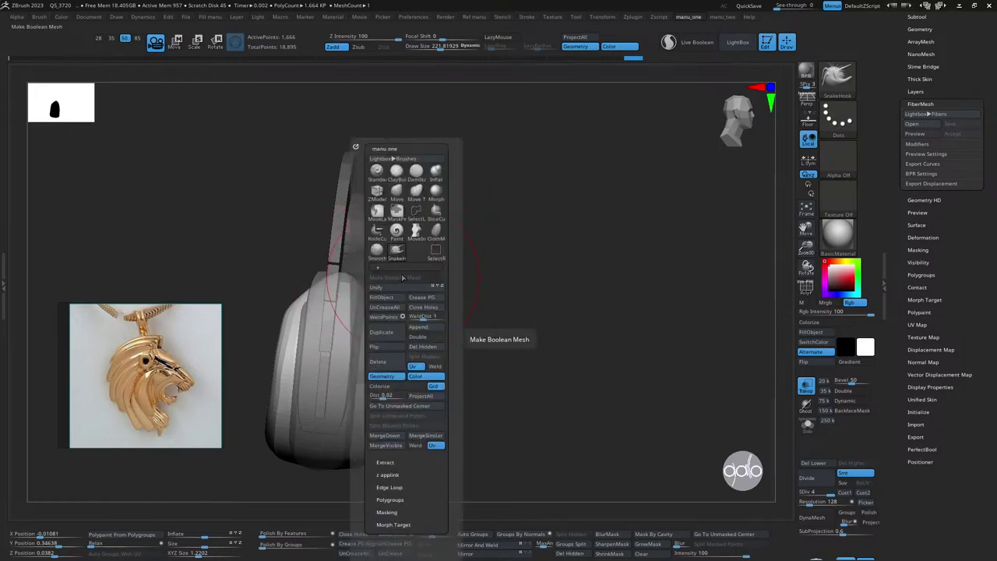
click(399, 198)
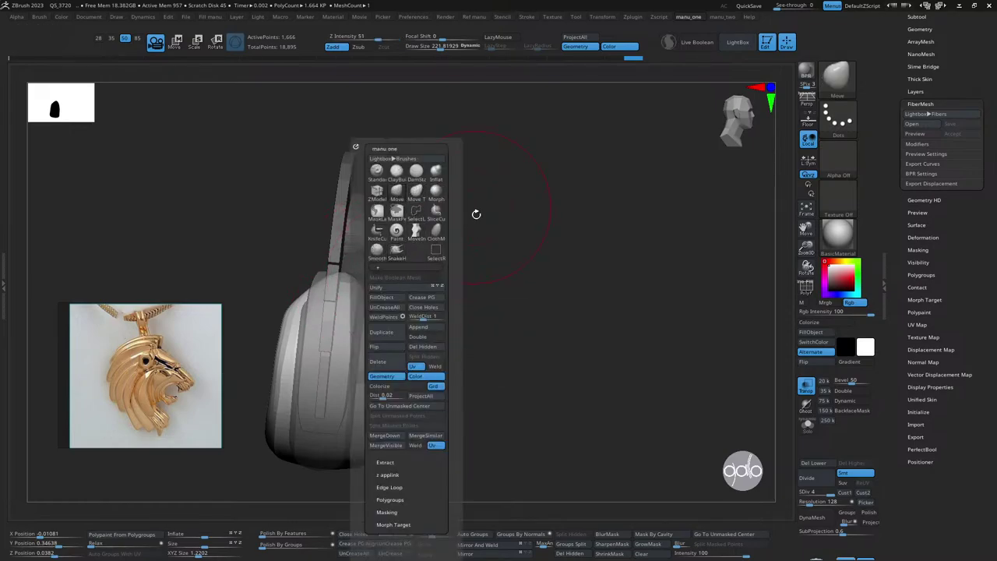
mouse_move(473, 213)
mouse_down()
mouse_move(496, 262)
mouse_move(456, 256)
mouse_move(374, 271)
mouse_move(412, 252)
mouse_move(374, 265)
mouse_move(377, 306)
mouse_move(381, 267)
mouse_move(400, 310)
mouse_move(449, 222)
mouse_up()
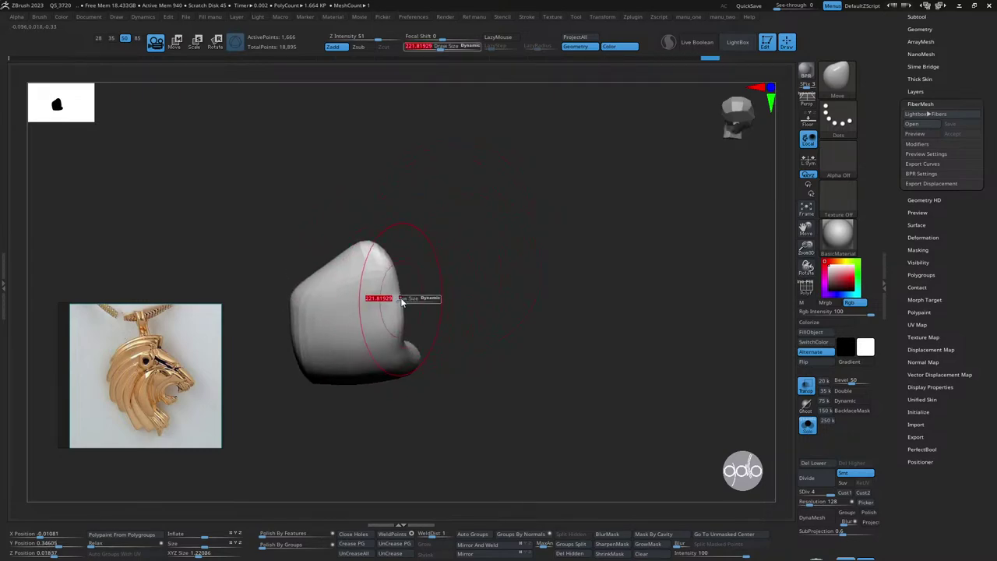
shift+drag(378, 267, 399, 363)
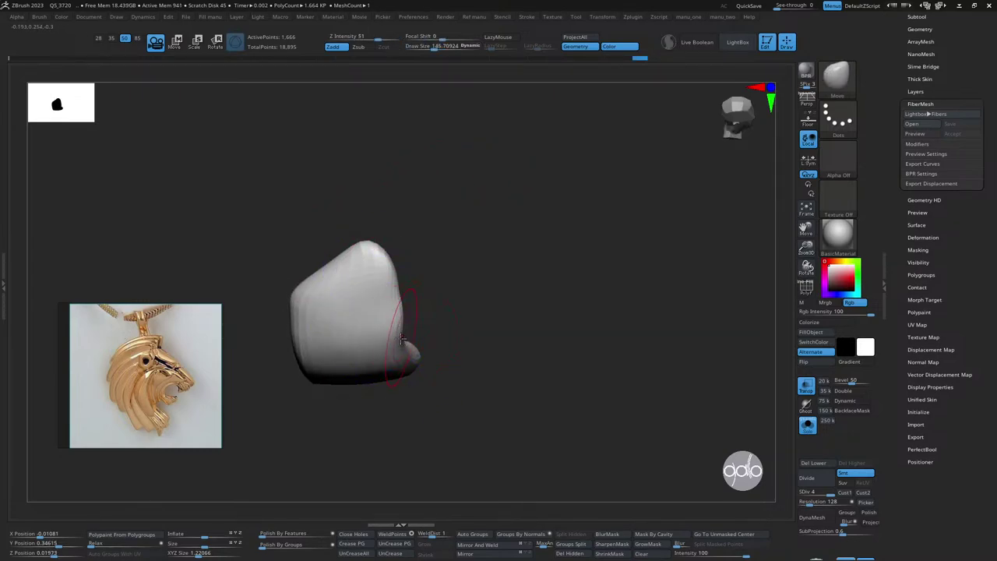
mouse_move(396, 327)
shift+mouse_down()
mouse_move(421, 355)
mouse_move(475, 289)
shift+mouse_up()
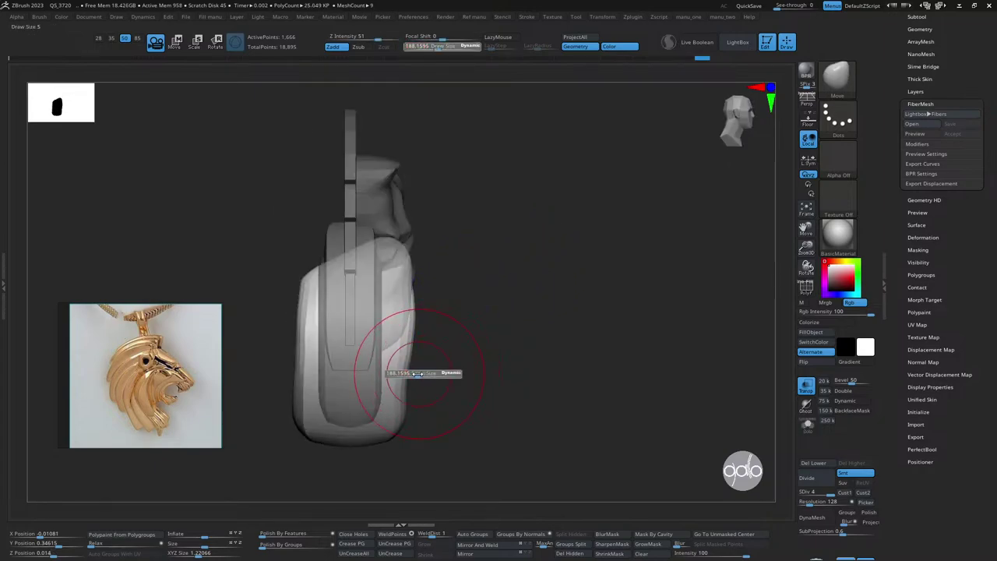
drag(413, 379, 407, 392)
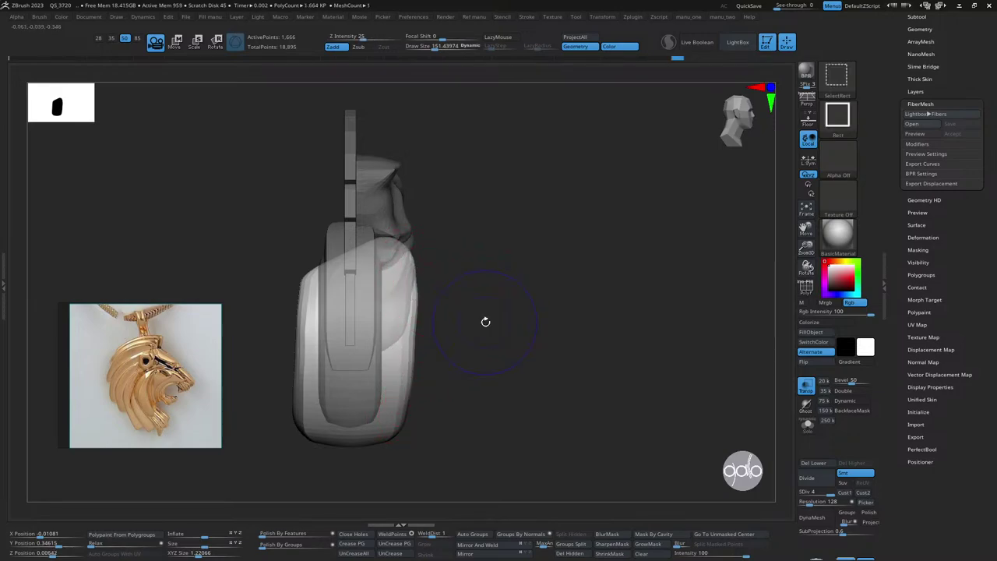
key(shift)
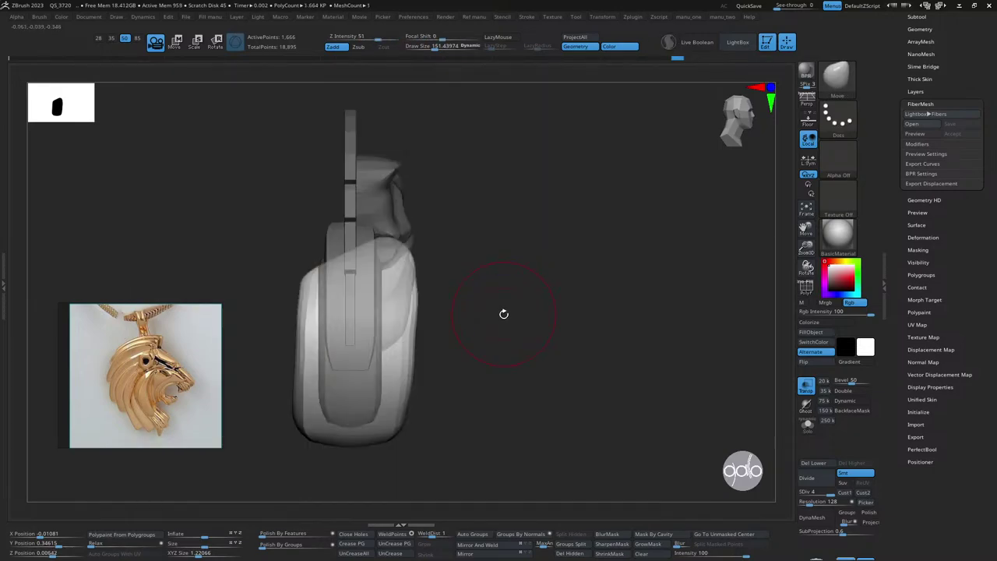
mouse_move(503, 312)
mouse_down()
mouse_move(528, 310)
mouse_move(468, 310)
mouse_move(449, 268)
mouse_up()
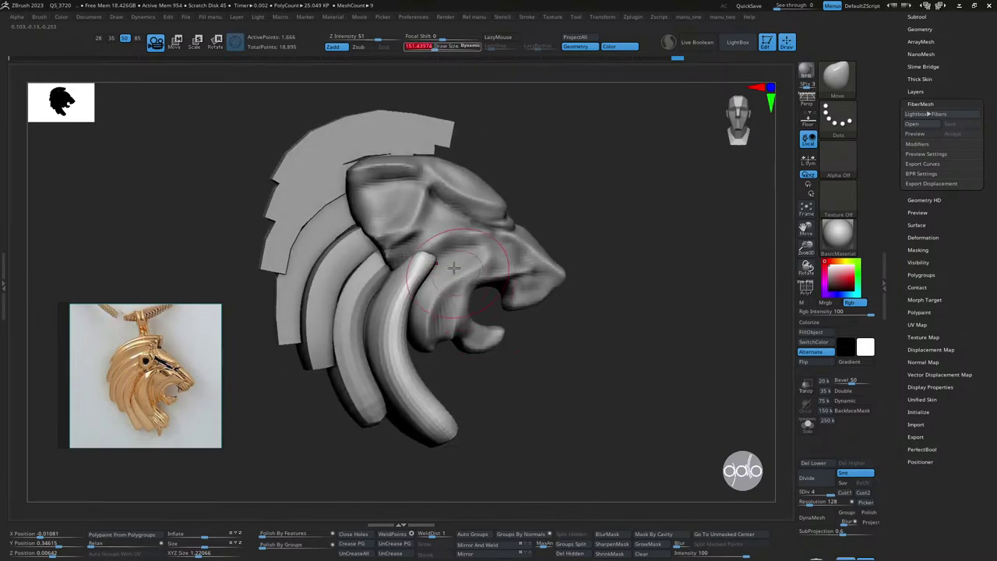
key(bracketleft)
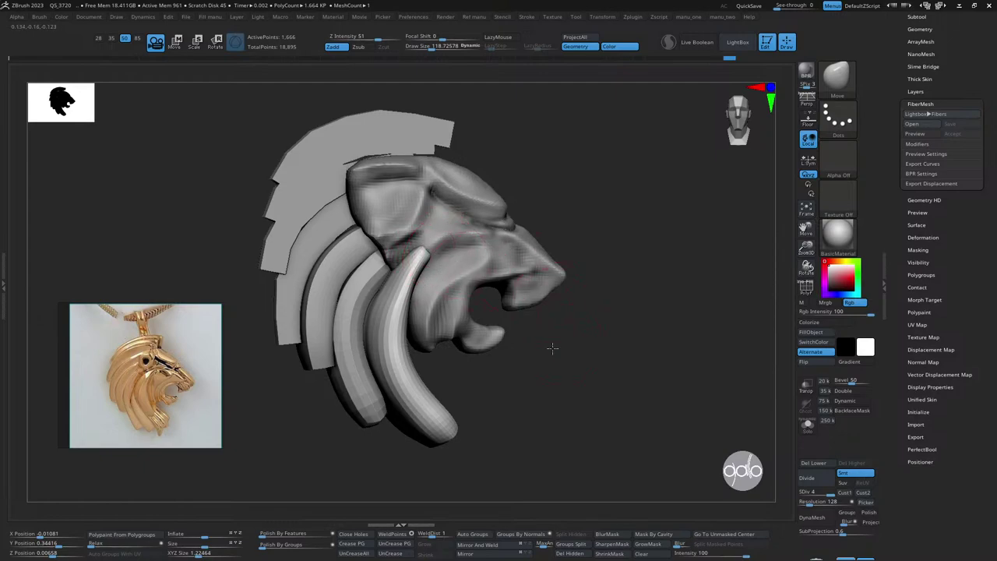
mouse_move(552, 348)
mouse_down()
mouse_move(550, 319)
mouse_move(517, 319)
mouse_move(573, 381)
mouse_move(632, 319)
mouse_move(552, 350)
mouse_up()
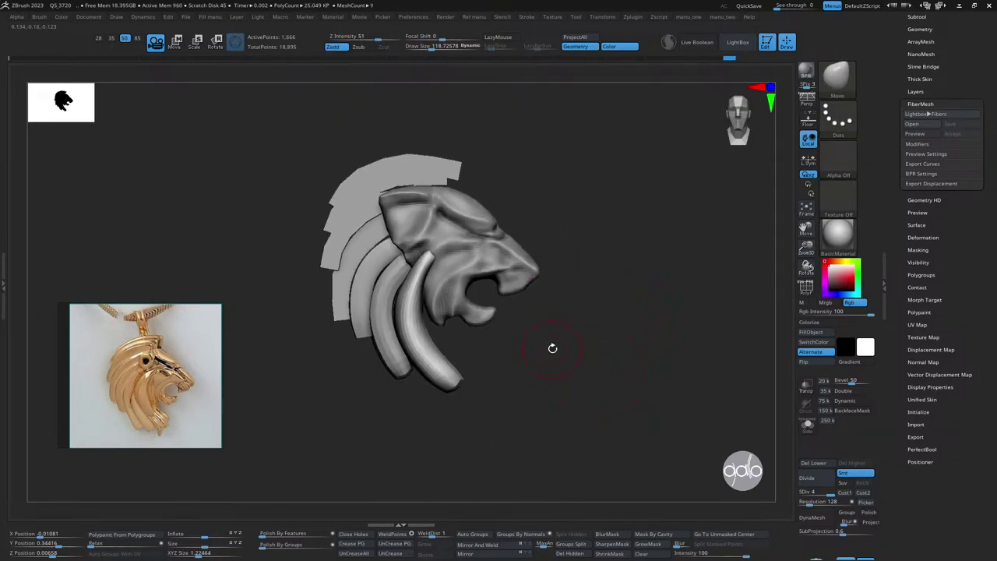
- Restore saved view 1 over the gold lion reference and save the tool to disk
key(v)
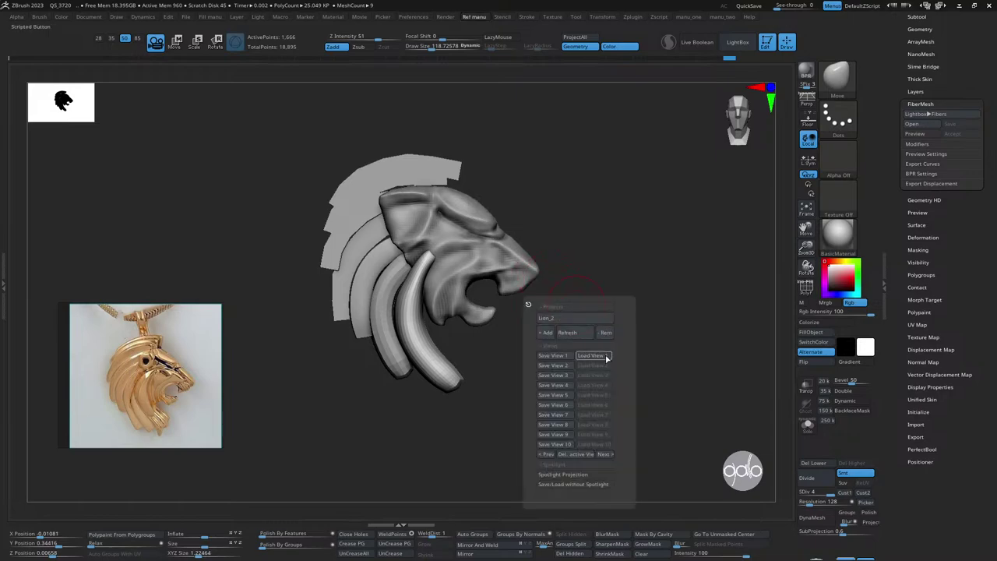
click(607, 357)
drag(405, 402, 428, 438)
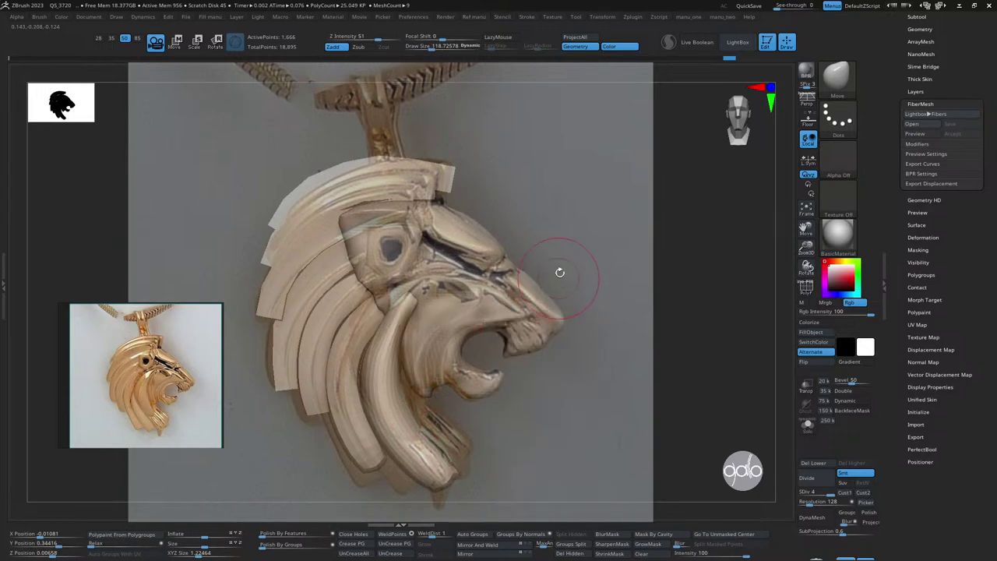
key(alt+a)
key(alt+2)
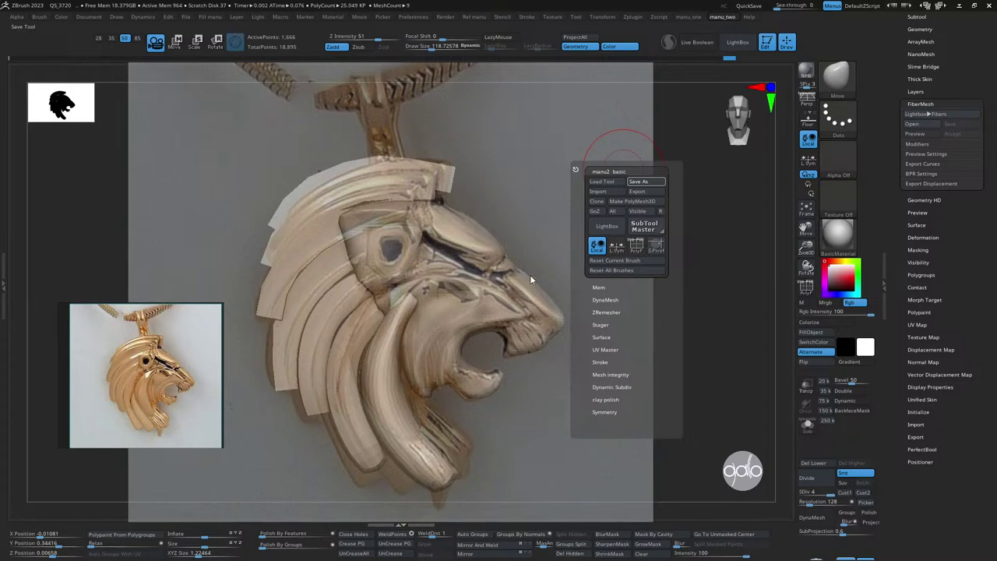
key(ctrl+s)
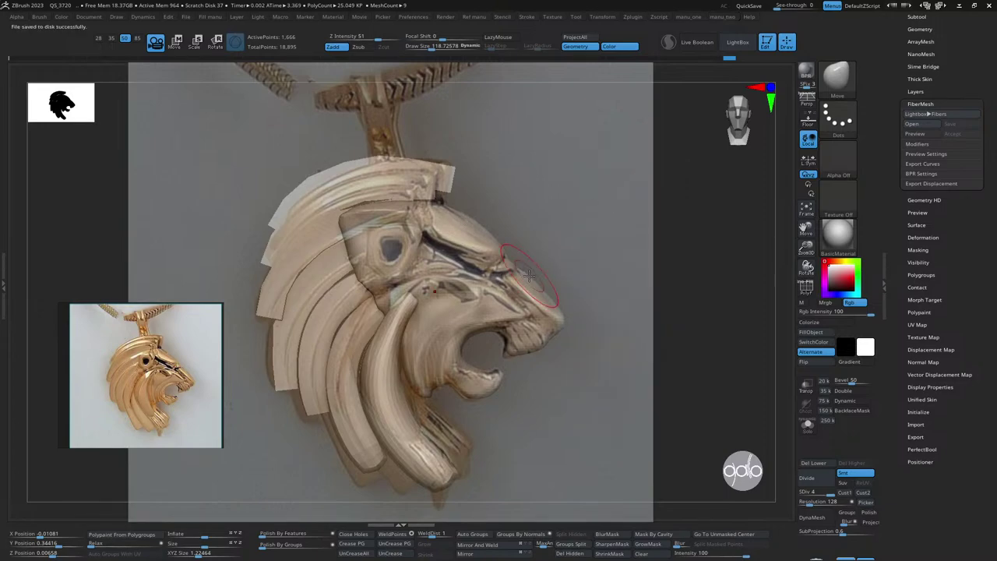
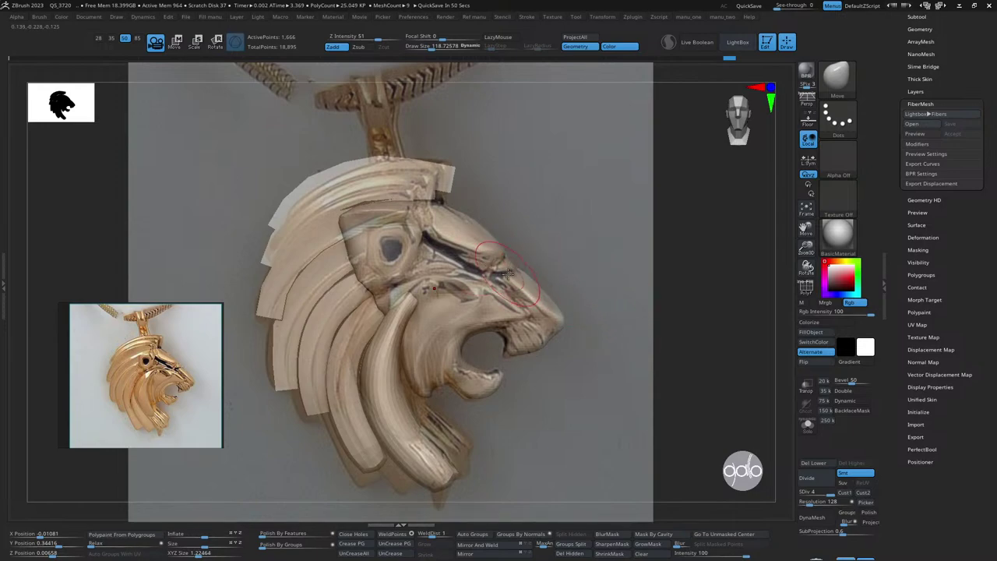
- Hide the gold reference overlay, select the Merged_Line009 hex eye piece and switch to Move transpose
key(shift+z)
drag(623, 238, 610, 243)
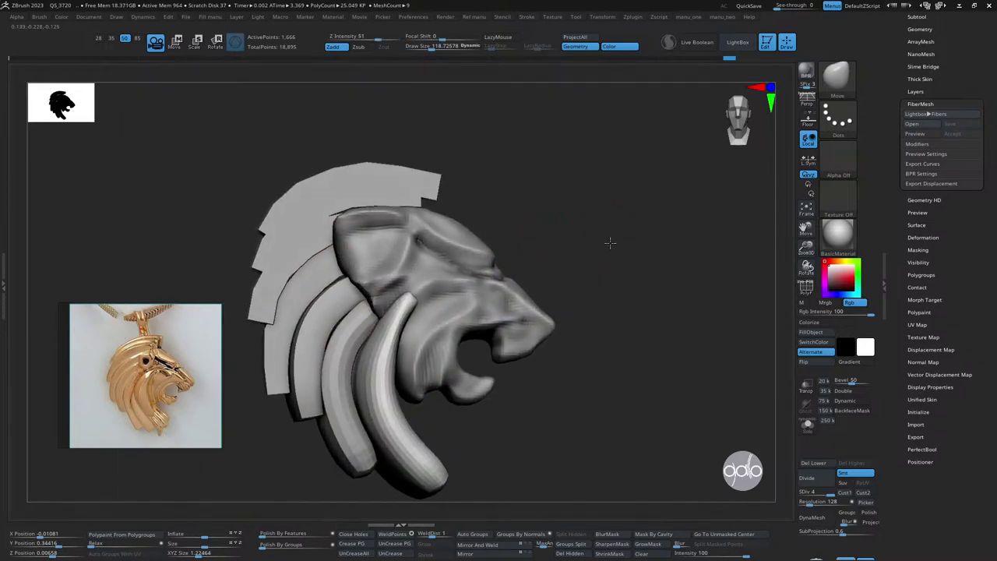
key(n)
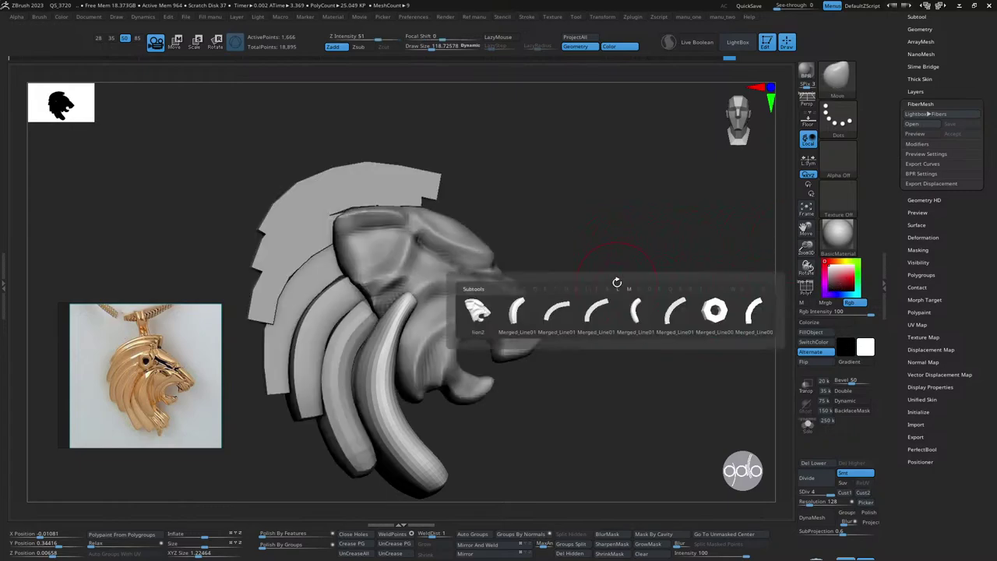
click(716, 316)
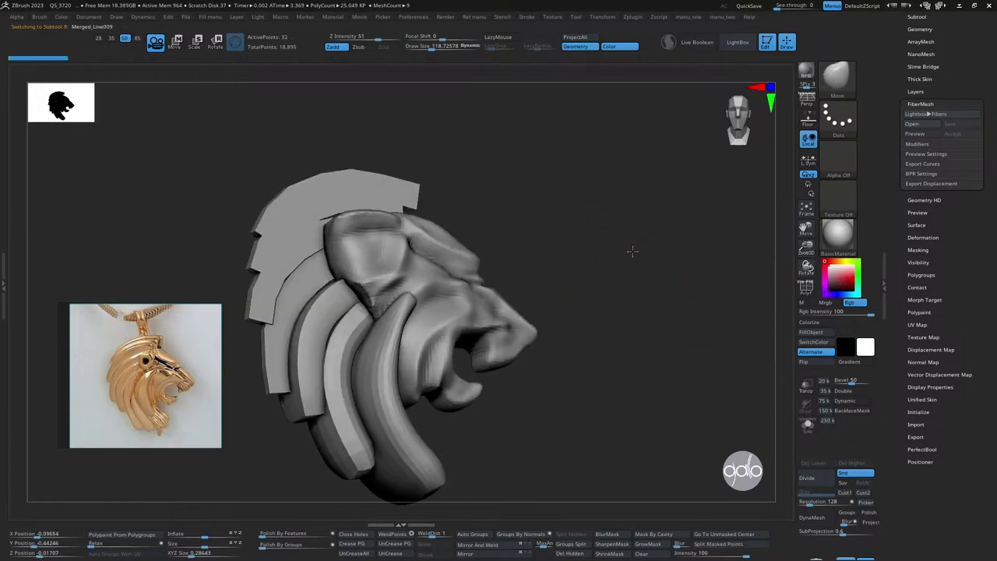
mouse_move(632, 251)
mouse_down()
mouse_move(675, 269)
mouse_move(606, 238)
mouse_move(629, 292)
mouse_move(545, 282)
mouse_move(569, 281)
mouse_move(589, 232)
mouse_move(574, 208)
mouse_move(575, 229)
mouse_move(573, 218)
mouse_up()
key(w)
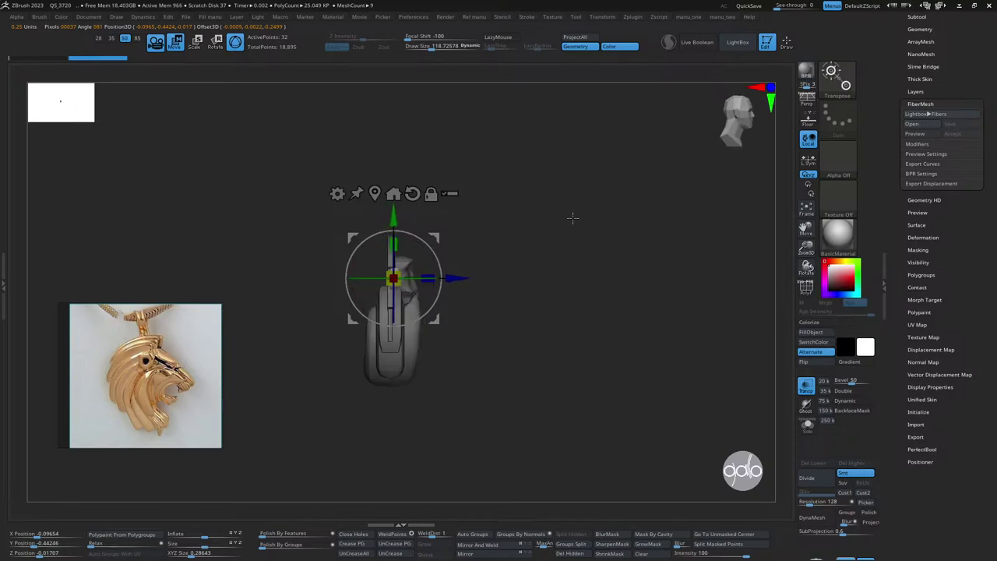
- Push the hex eye piece deeper along its depth axis with the Move gizmo
key(f)
drag(458, 278, 521, 275)
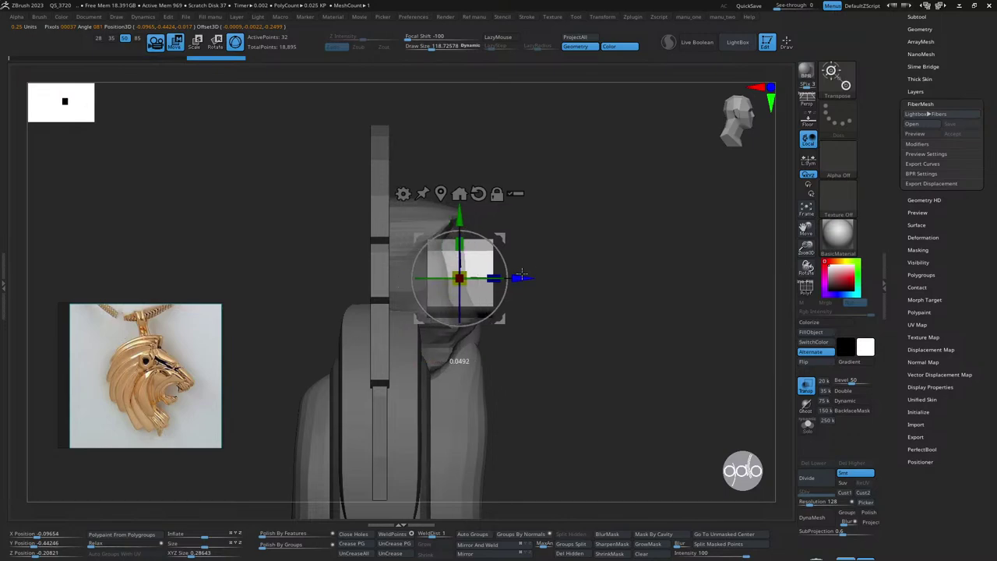
key(q)
mouse_move(582, 283)
mouse_down()
mouse_move(590, 298)
mouse_move(644, 269)
mouse_move(661, 234)
mouse_move(681, 231)
mouse_up()
key(w)
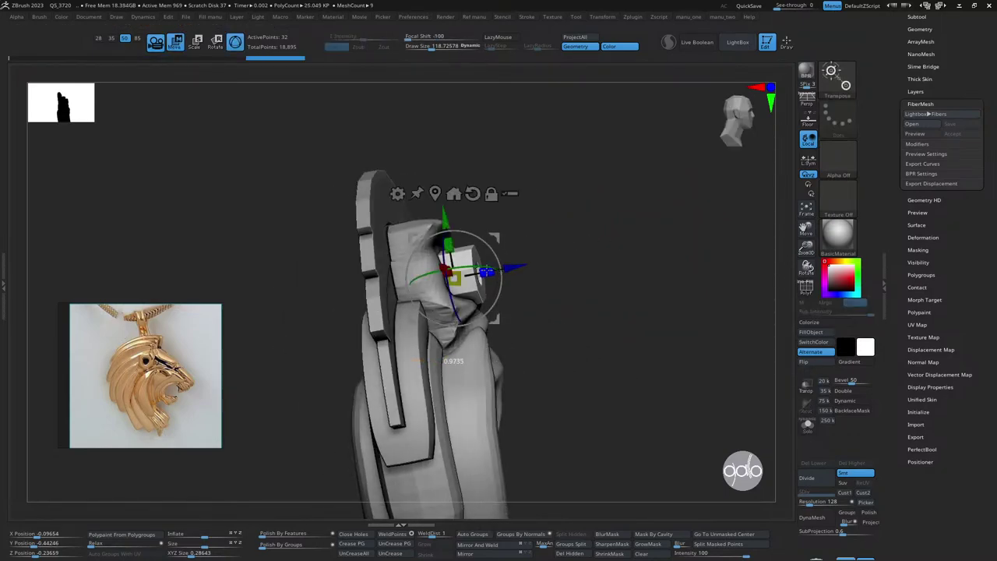
key(q)
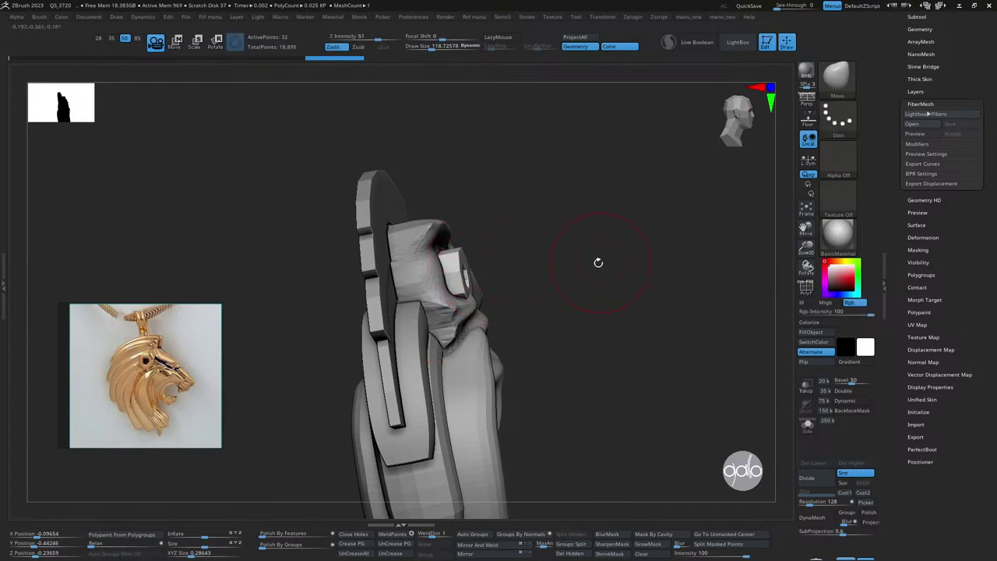
- Solo the eye piece, auto-group then merge its polygroups, and divide it once
key(alt+s)
mouse_move(618, 231)
mouse_down()
mouse_move(624, 330)
mouse_move(607, 327)
mouse_move(620, 272)
mouse_move(594, 303)
mouse_up()
key(shift+f)
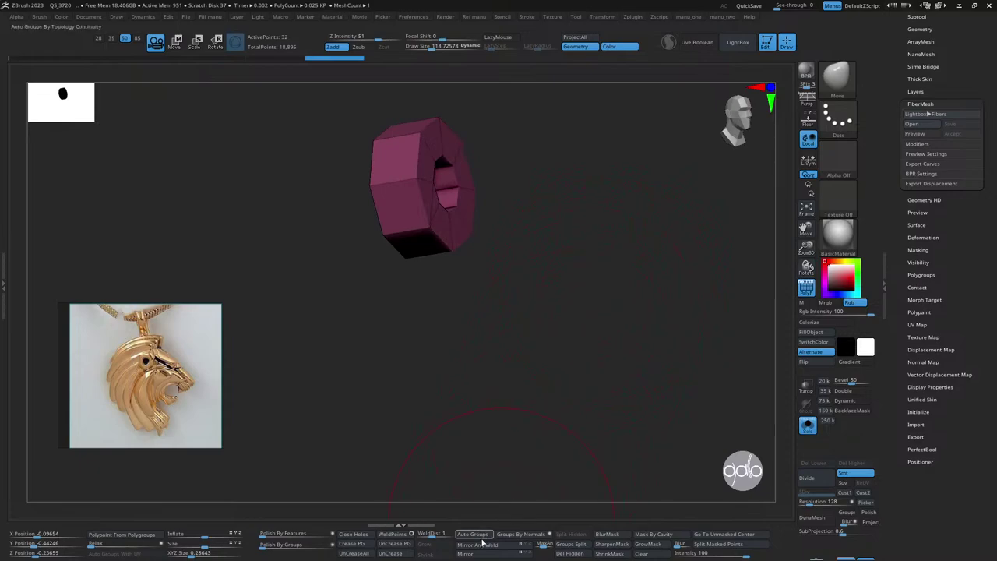
click(482, 537)
mouse_move(489, 423)
mouse_down()
mouse_move(476, 424)
mouse_move(507, 397)
mouse_move(491, 396)
mouse_move(513, 387)
mouse_move(548, 412)
mouse_move(473, 436)
mouse_up()
key(s)
key(ctrl+w)
click(810, 479)
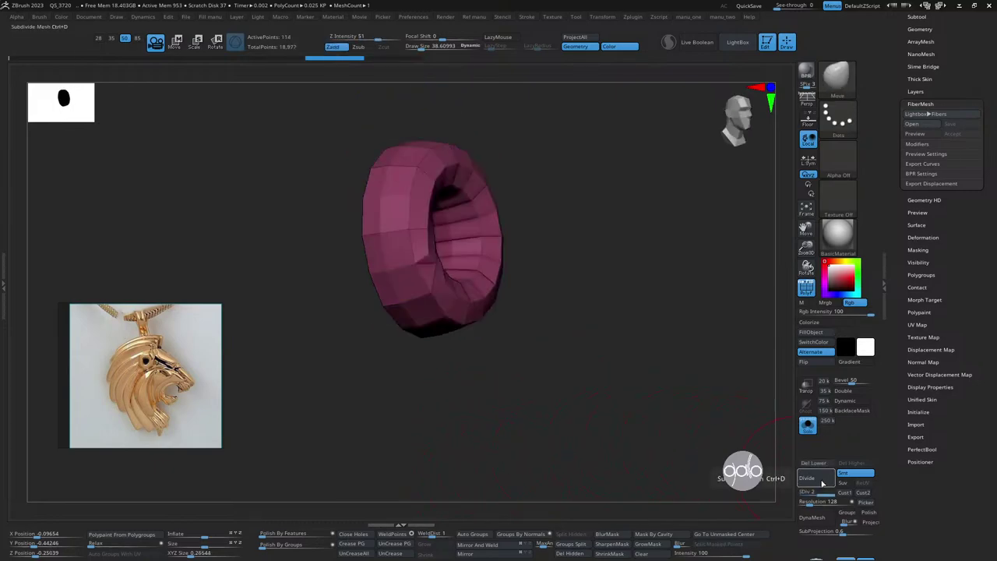
mouse_move(756, 416)
mouse_down()
mouse_move(619, 312)
mouse_move(642, 310)
mouse_up()
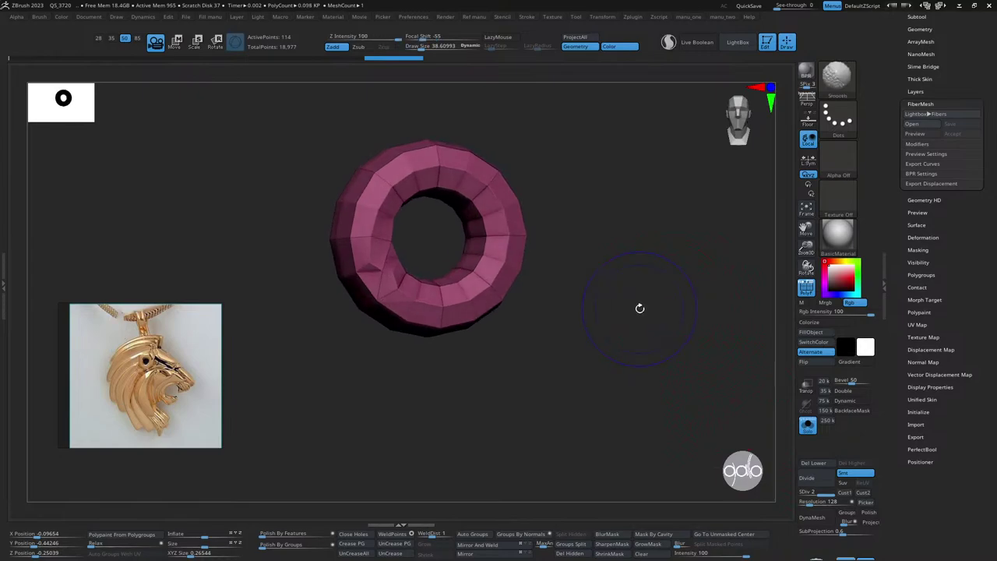
- Show the full lion again and orbit to check the ring in the eye
key(shift+alt+s)
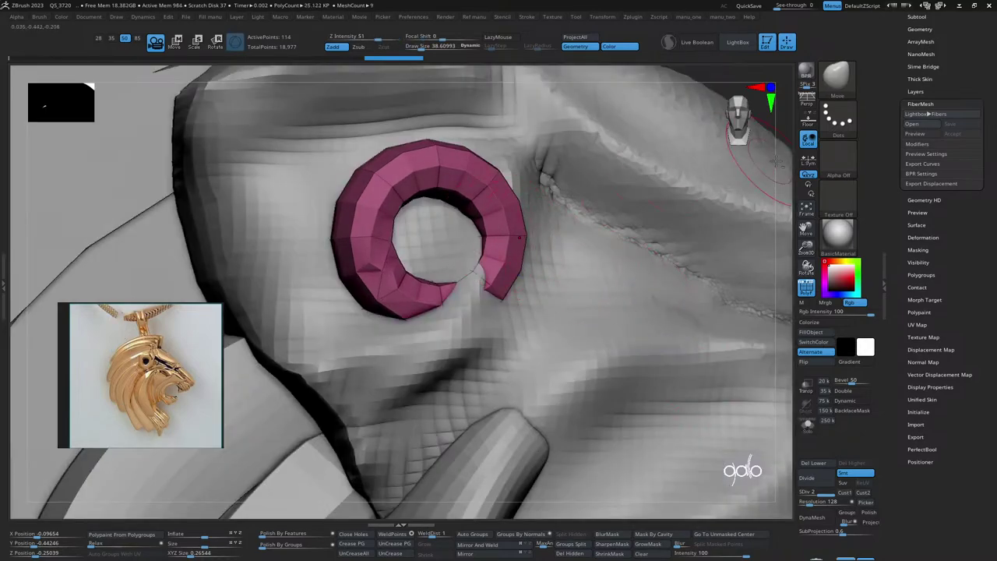
key(f)
scroll(652, 170, up, 3)
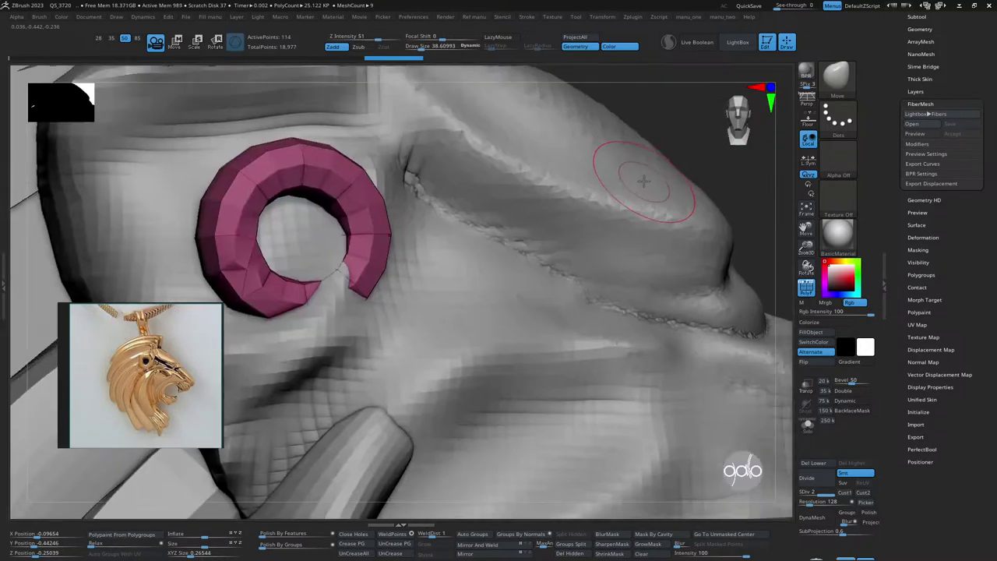
mouse_move(723, 169)
right_down()
mouse_move(660, 207)
mouse_move(698, 254)
mouse_move(690, 263)
right_up()
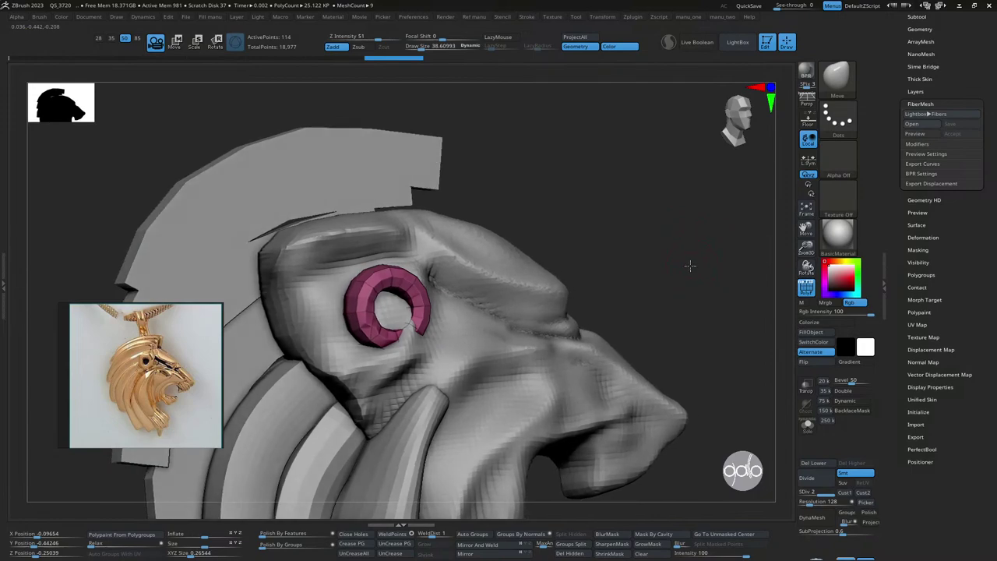
- Divide the ring to SDiv 3, then settle it at subdivision level 2
click(816, 479)
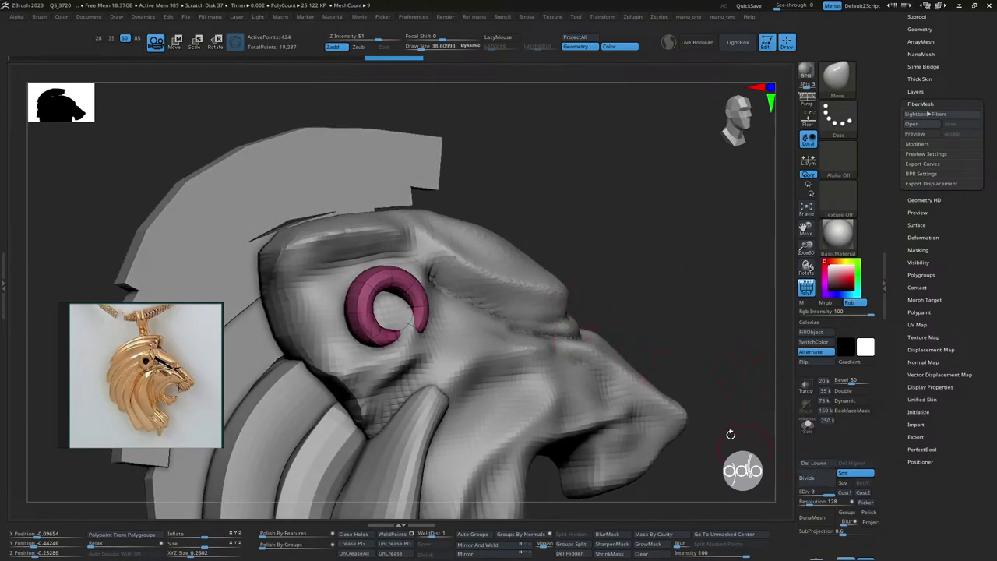
right_drag(637, 240, 751, 441)
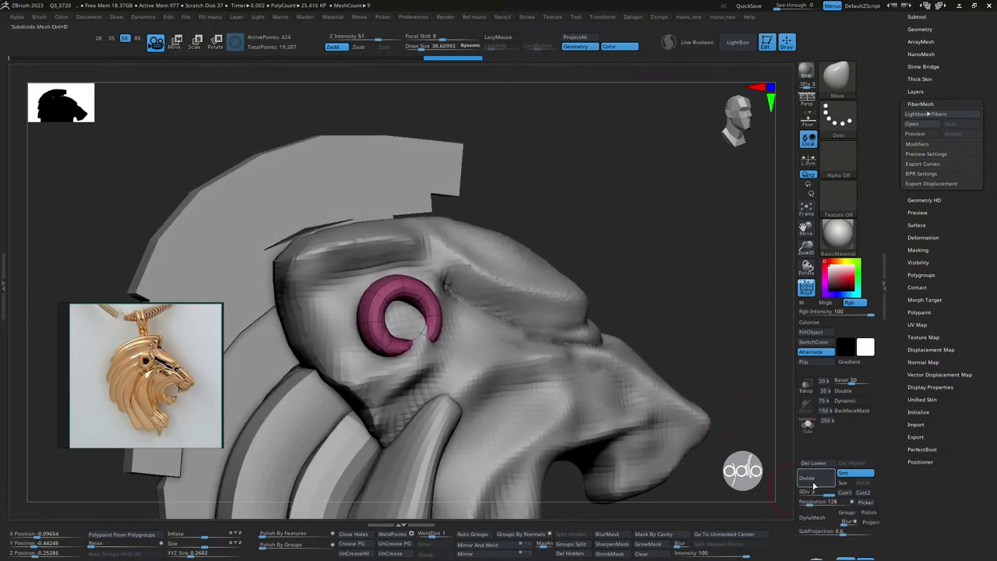
key(shift+d)
key(shift+d)
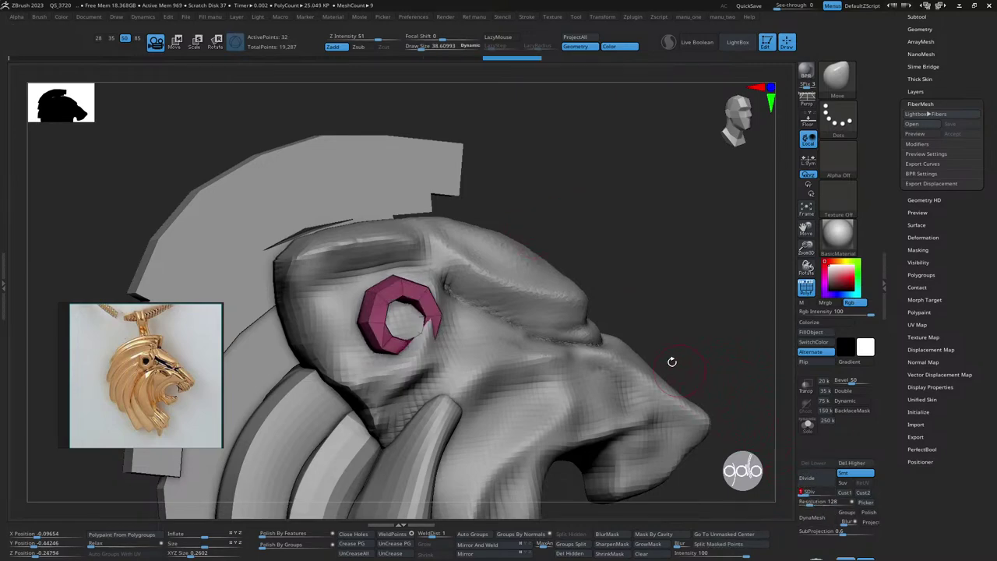
key(ctrl+d)
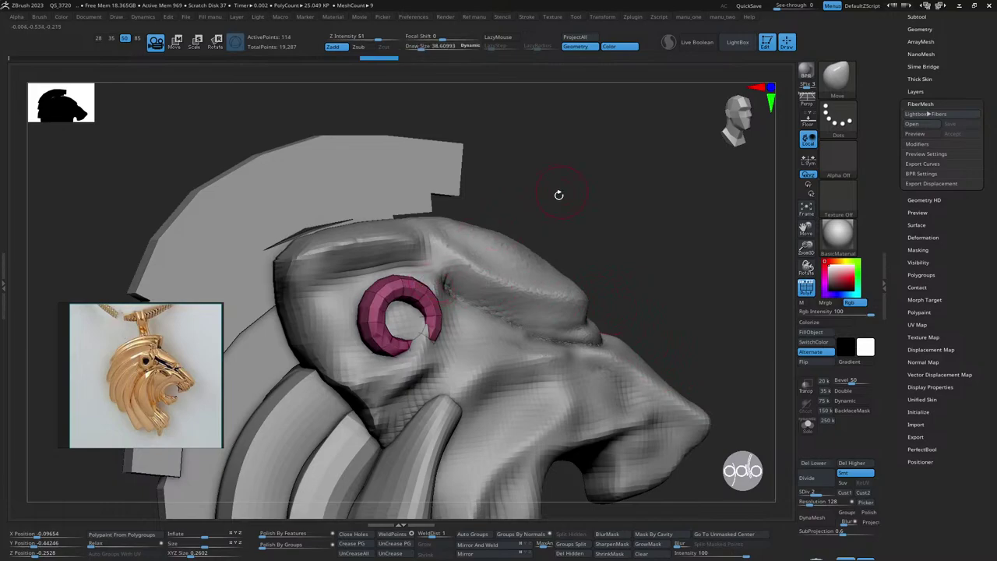
- Choose the Move brush and show only the ring with Solo
key(space)
click(483, 189)
key(shift+s)
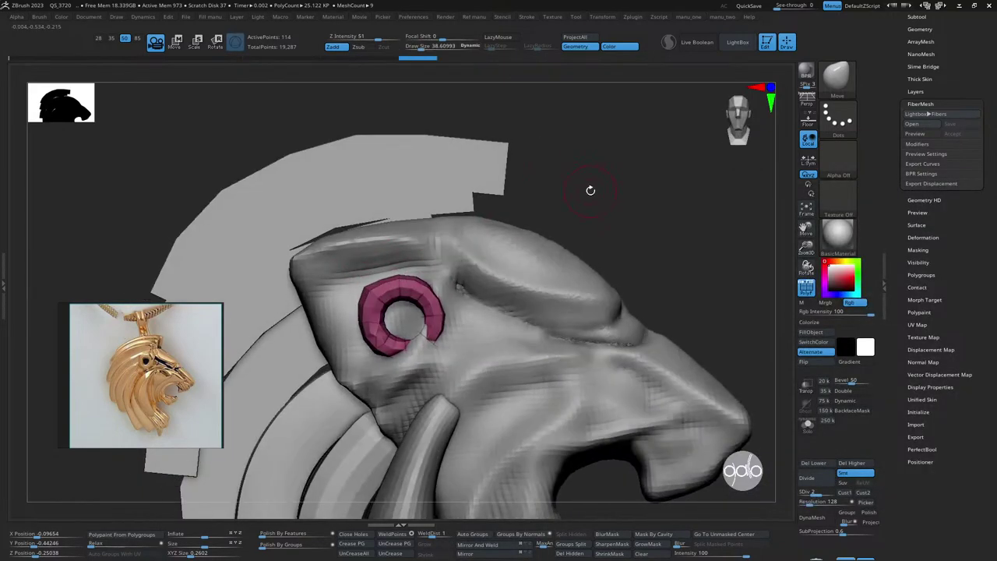
- Load saved reference View 1 and nudge the ring with a Move brush of size about 69
key(r)
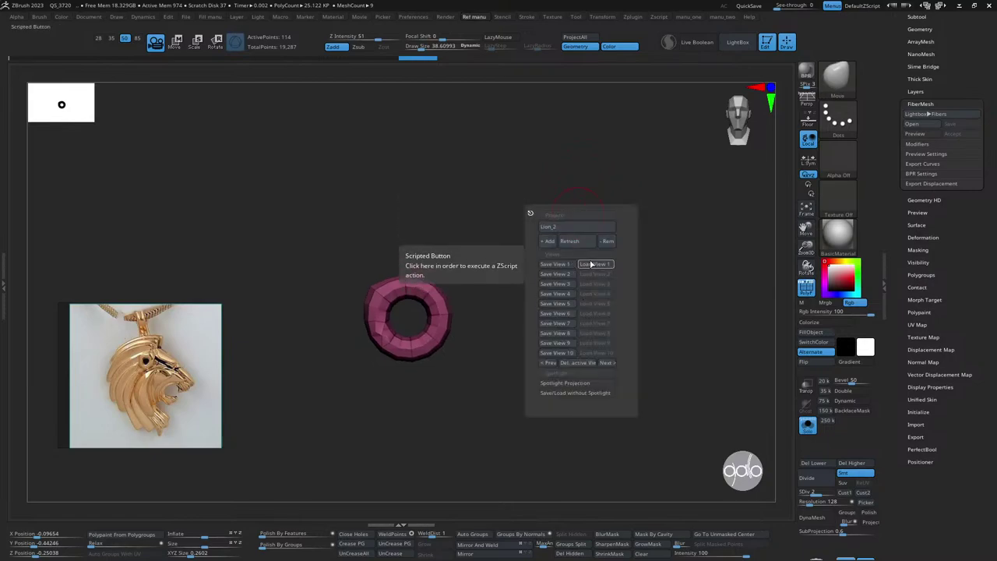
click(592, 265)
key(s)
drag(411, 234, 377, 233)
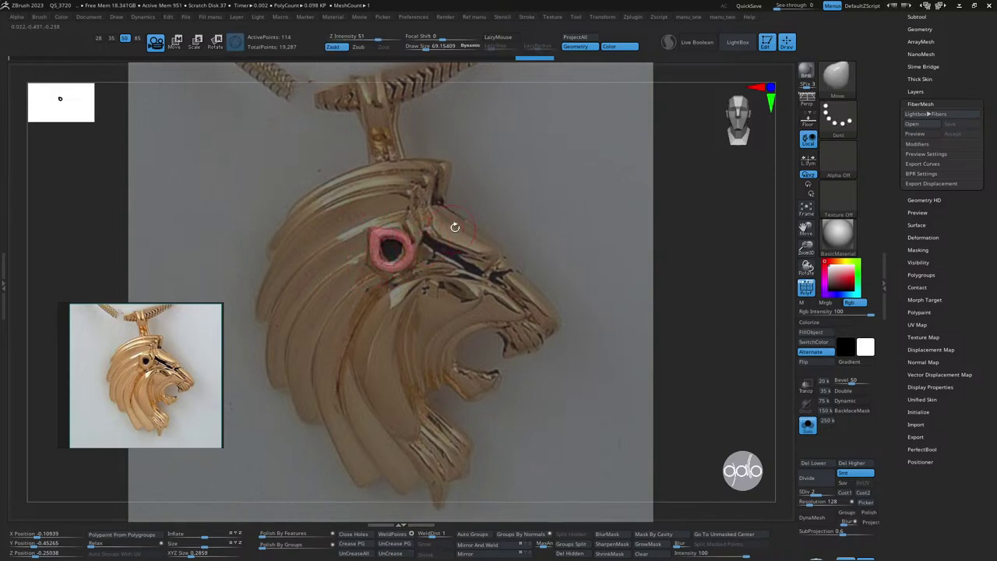
drag(457, 233, 454, 244)
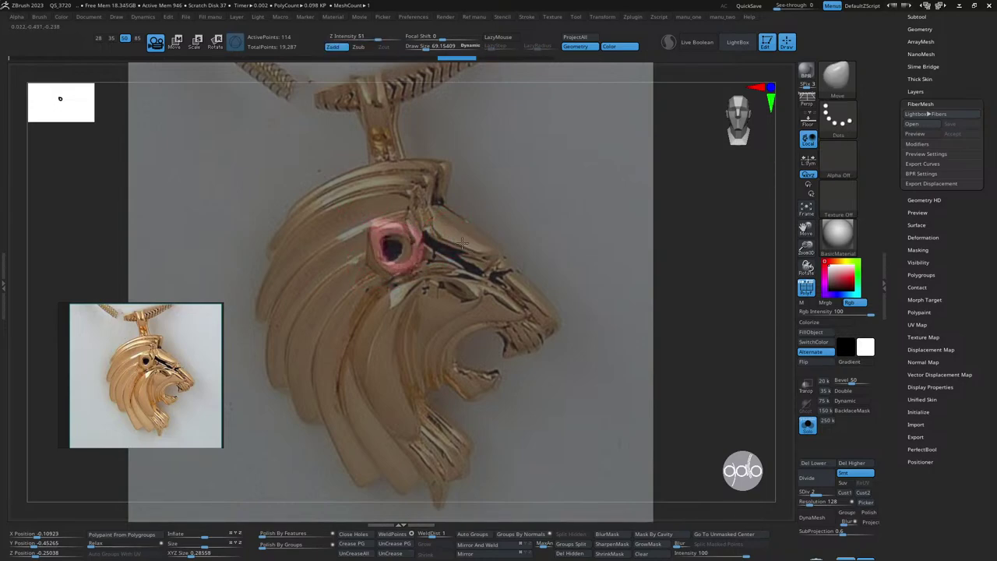
- Refine the ring's fit with brush sizes about 85 and 65, then turn Solo off
key(s)
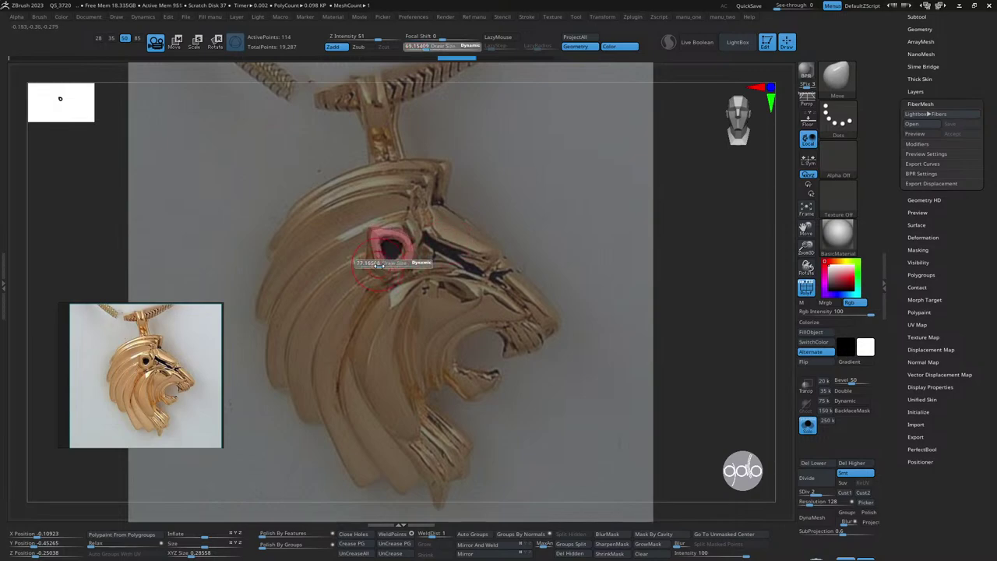
drag(384, 265, 356, 269)
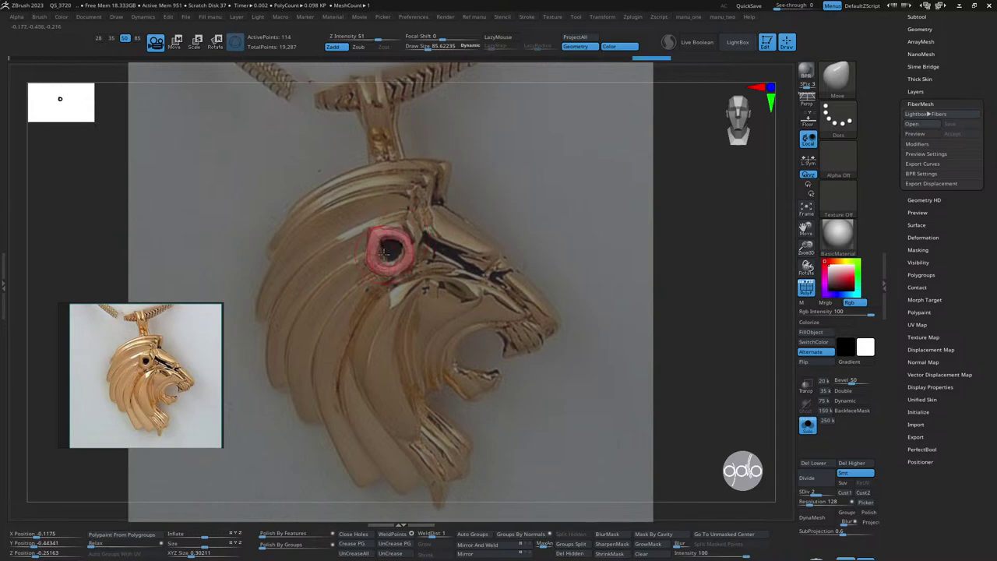
key(s)
drag(385, 252, 383, 261)
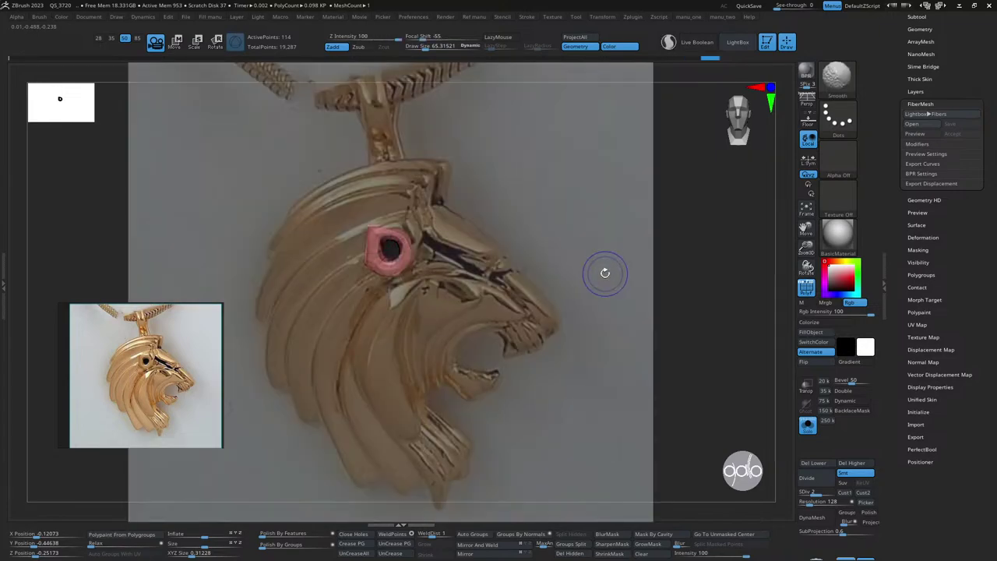
ctrl+shift+click(600, 266)
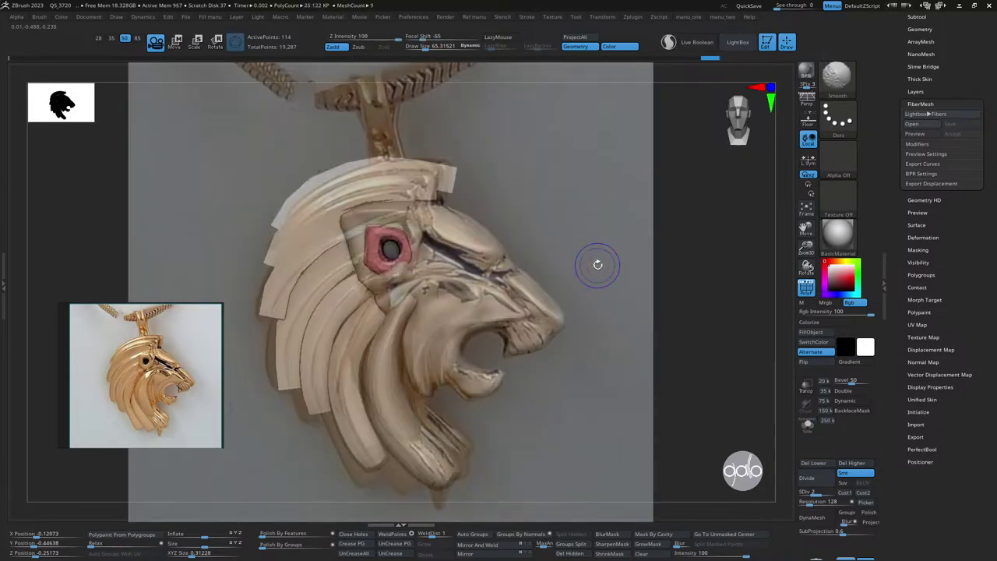
- Hide the reference overlay and isolate the eye piece
key(shift+z)
drag(600, 265, 621, 285)
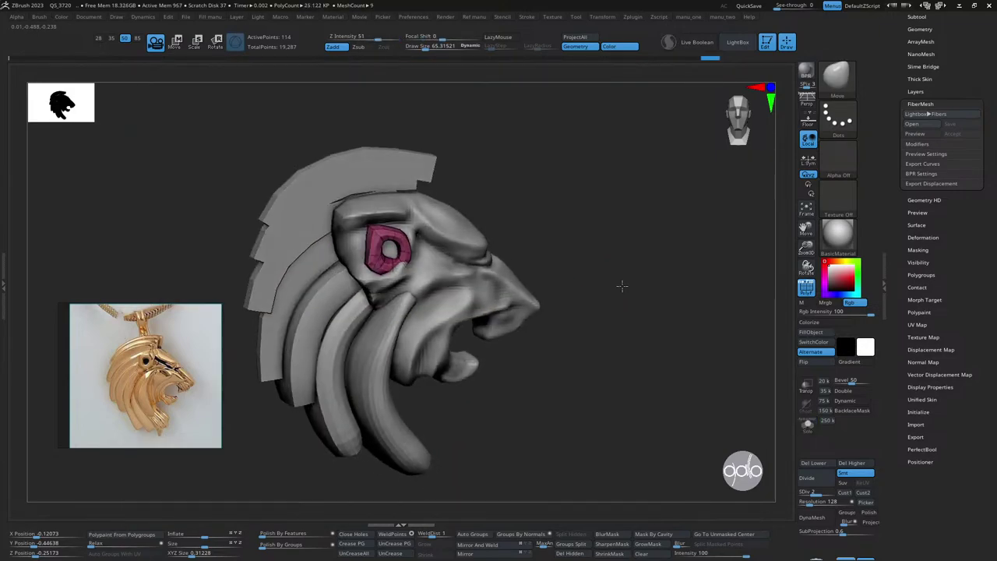
mouse_move(623, 205)
alt+mouse_down()
mouse_move(647, 252)
mouse_move(668, 158)
mouse_move(674, 194)
mouse_move(639, 163)
alt+mouse_up()
key(shift+alt+s)
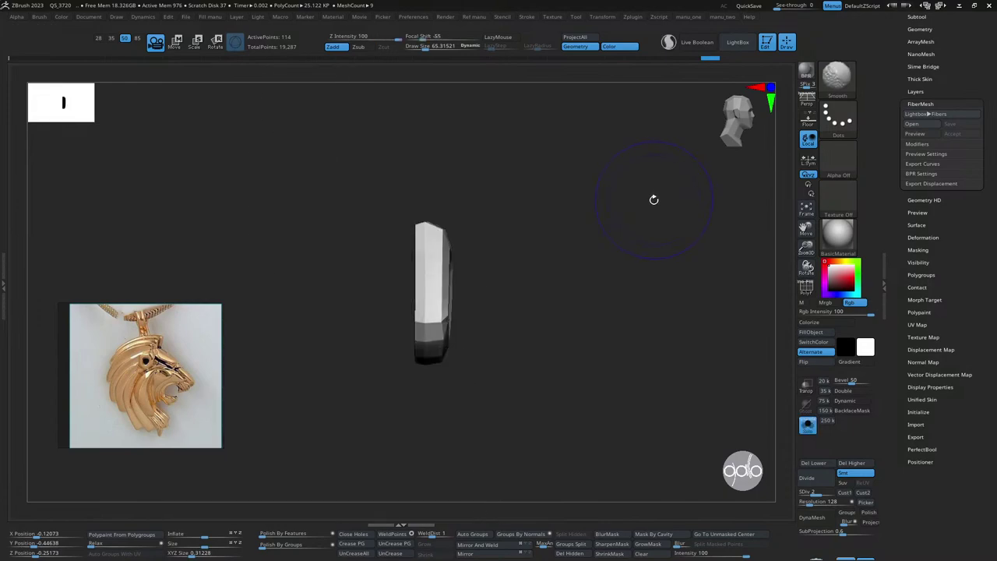
drag(652, 200, 605, 220)
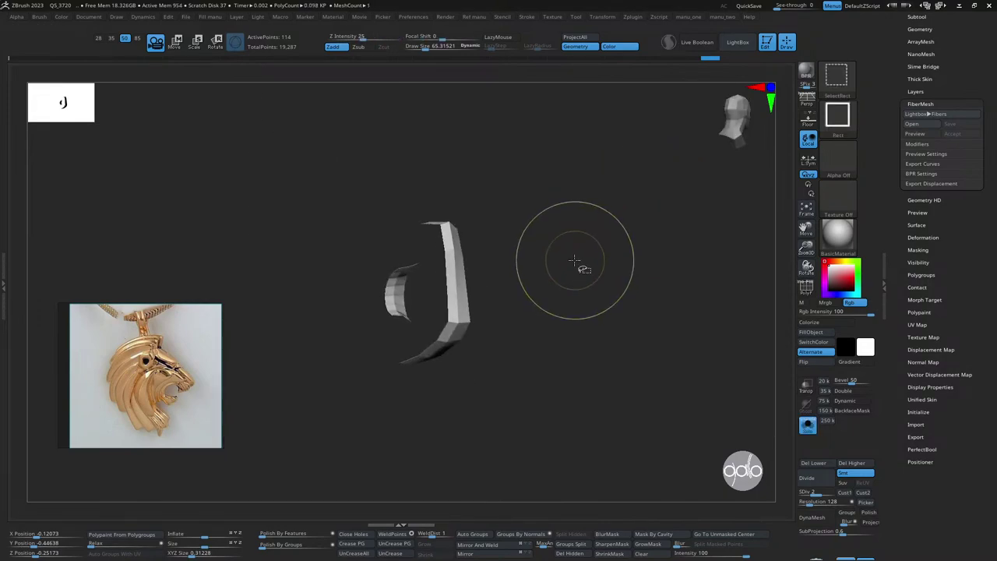
- Try Close Holes on the eye piece and expand the Subtool palette
click(353, 534)
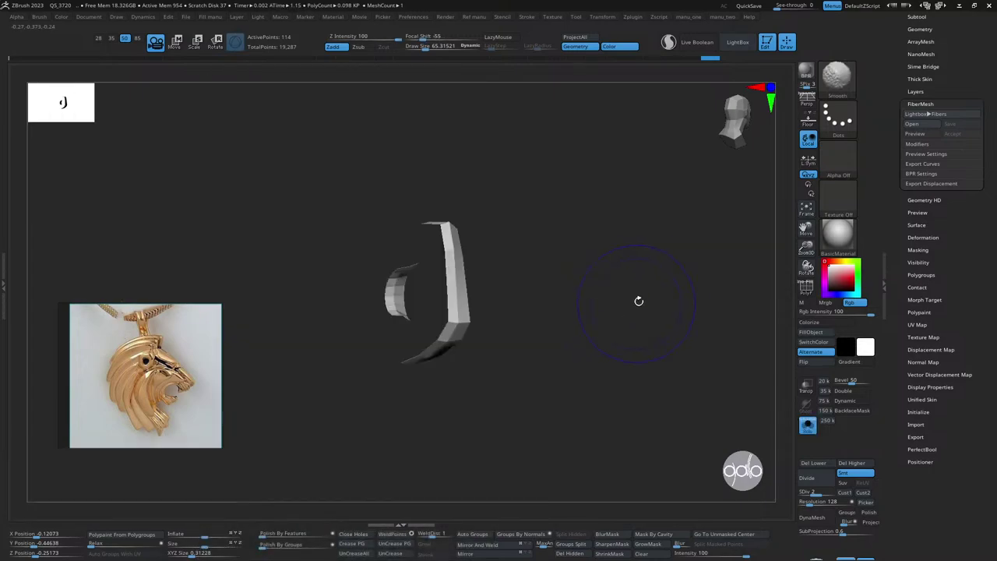
mouse_move(639, 300)
mouse_down()
mouse_move(585, 292)
mouse_move(621, 282)
mouse_up()
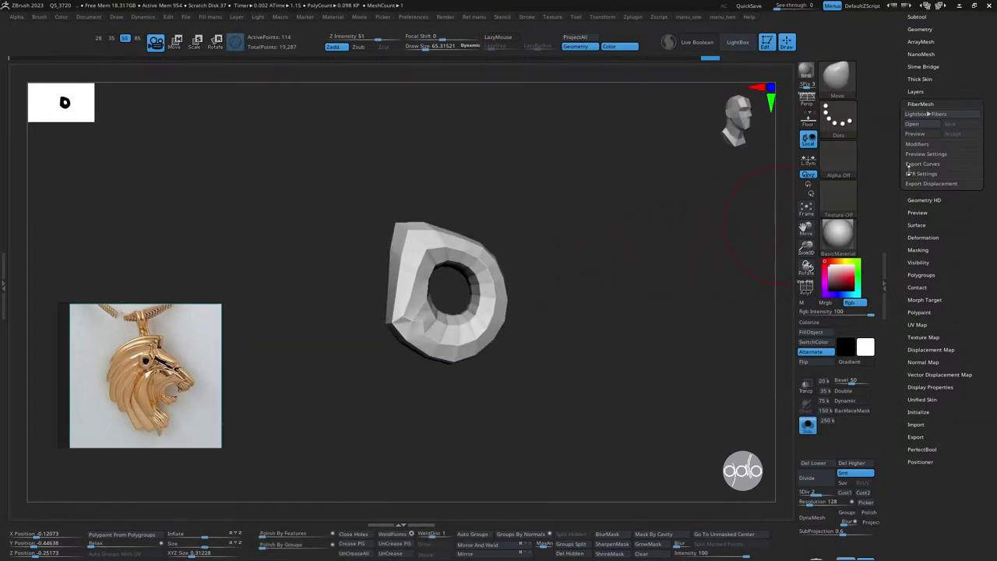
click(893, 195)
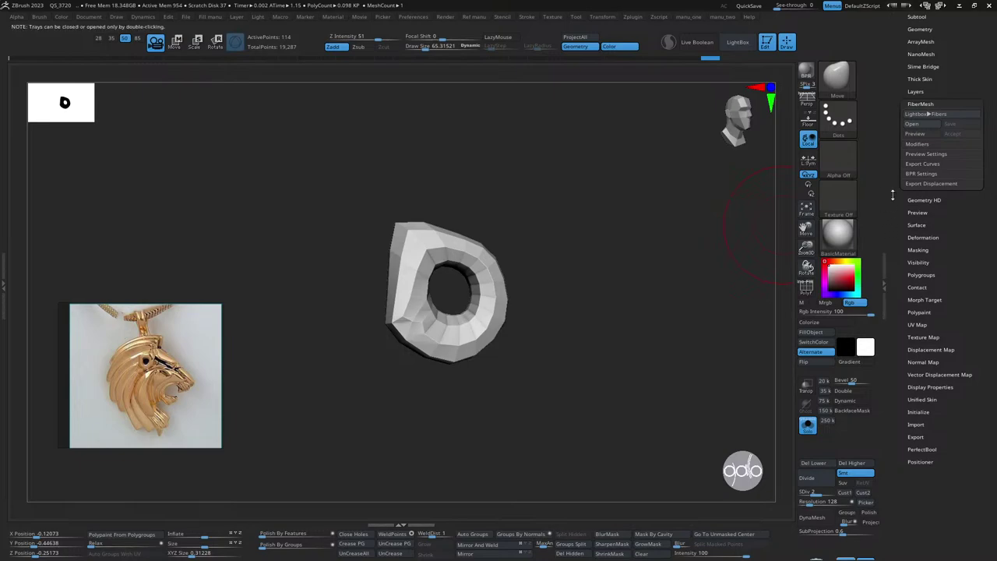
click(920, 17)
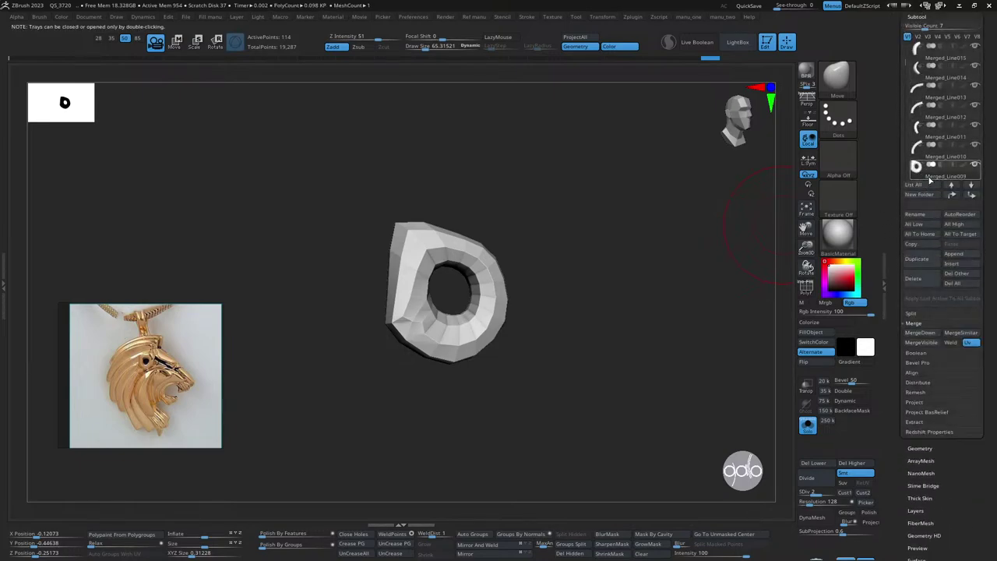
- Re-isolate the D-shaped ring, weld its points and flip its normals
key(ctrl+shift+s)
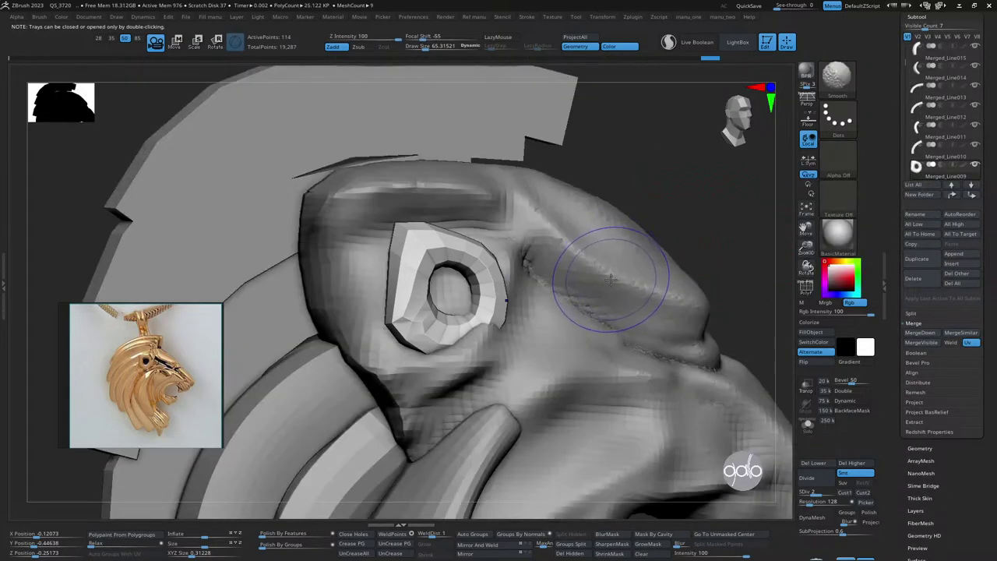
key(ctrl+shift+s)
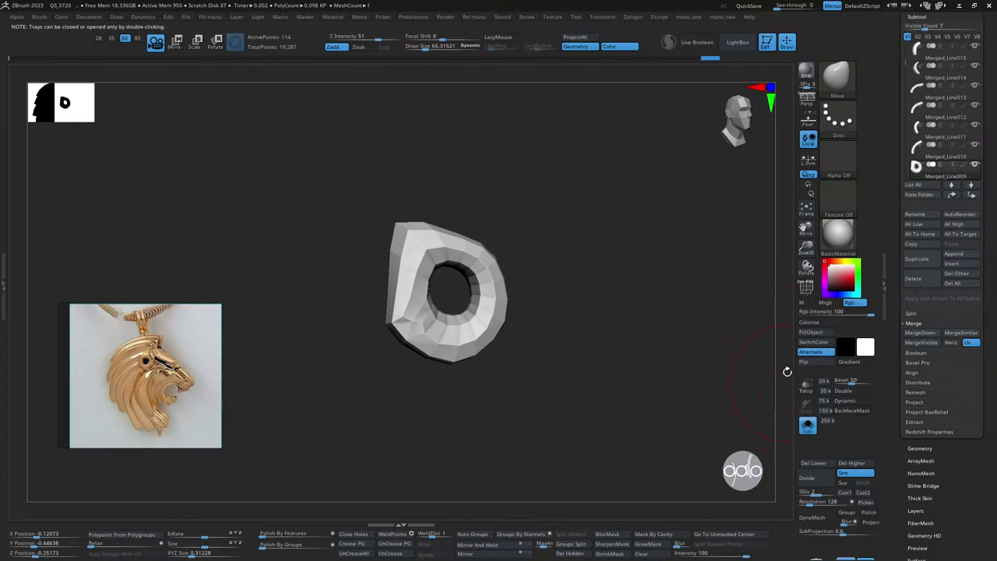
click(408, 536)
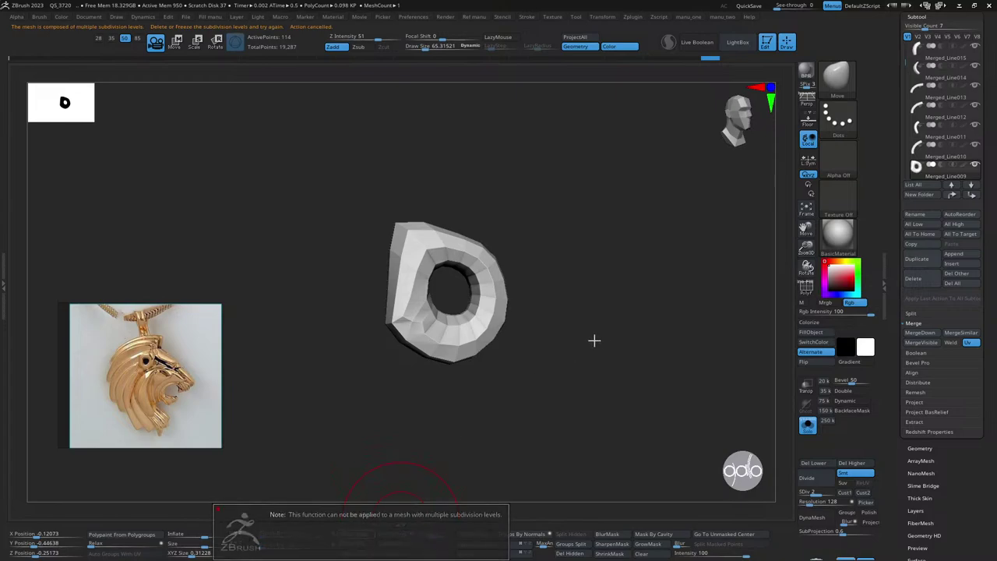
key(space)
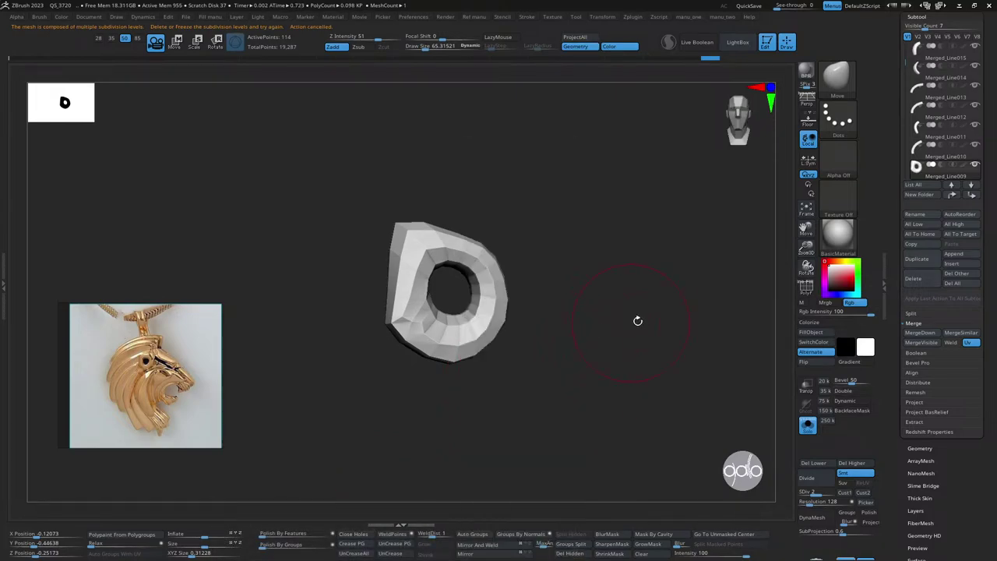
mouse_move(639, 320)
mouse_down()
mouse_move(692, 327)
mouse_move(674, 339)
mouse_up()
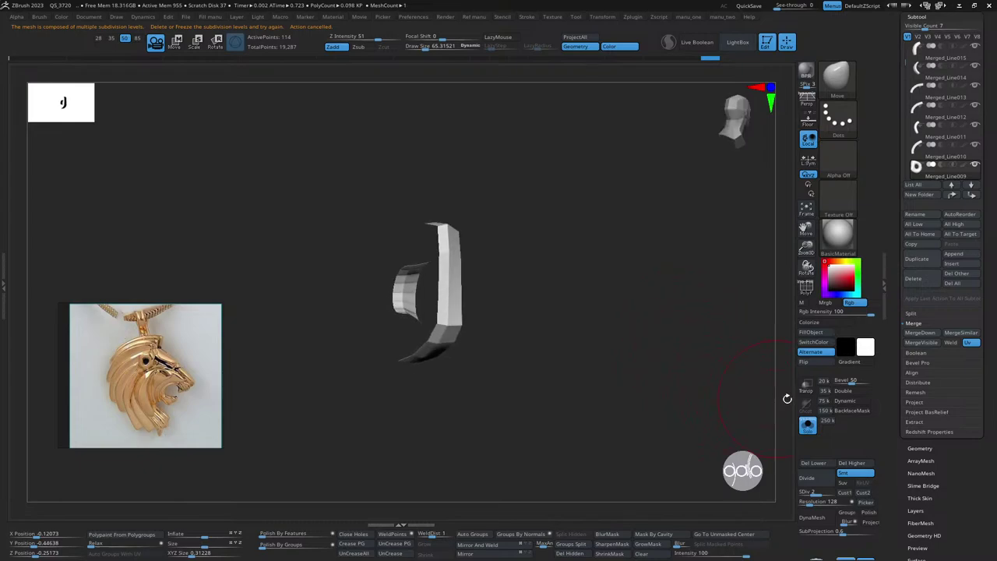
click(814, 364)
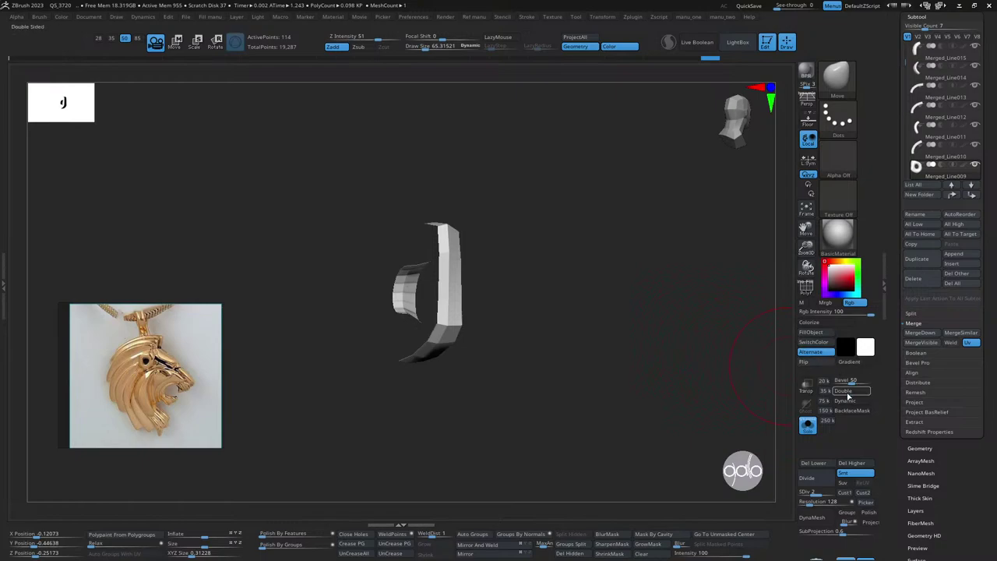
- Turn on Double display and zoom into the ring's hole
click(847, 392)
click(848, 392)
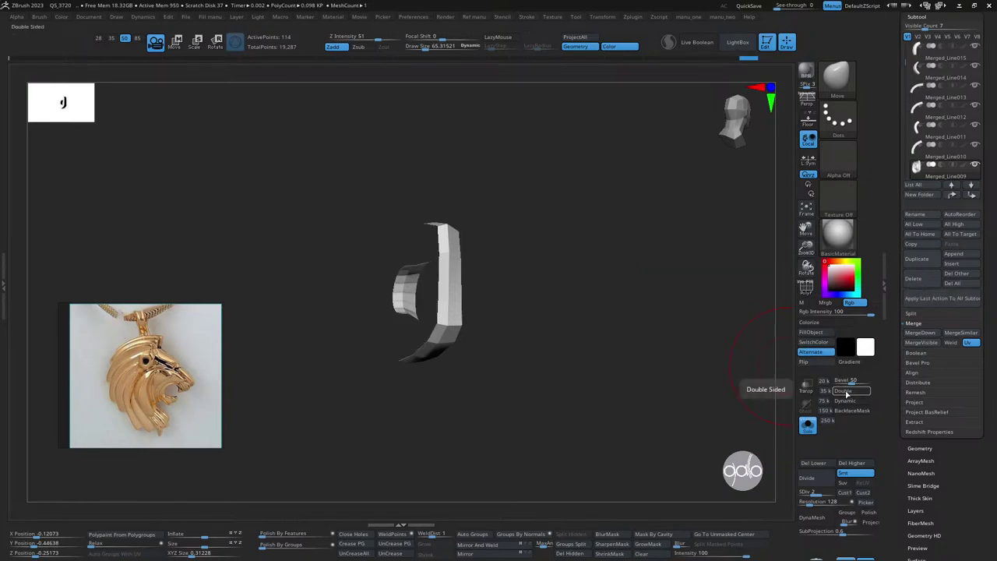
click(848, 392)
scroll(595, 300, up, 2)
scroll(606, 312, up, 3)
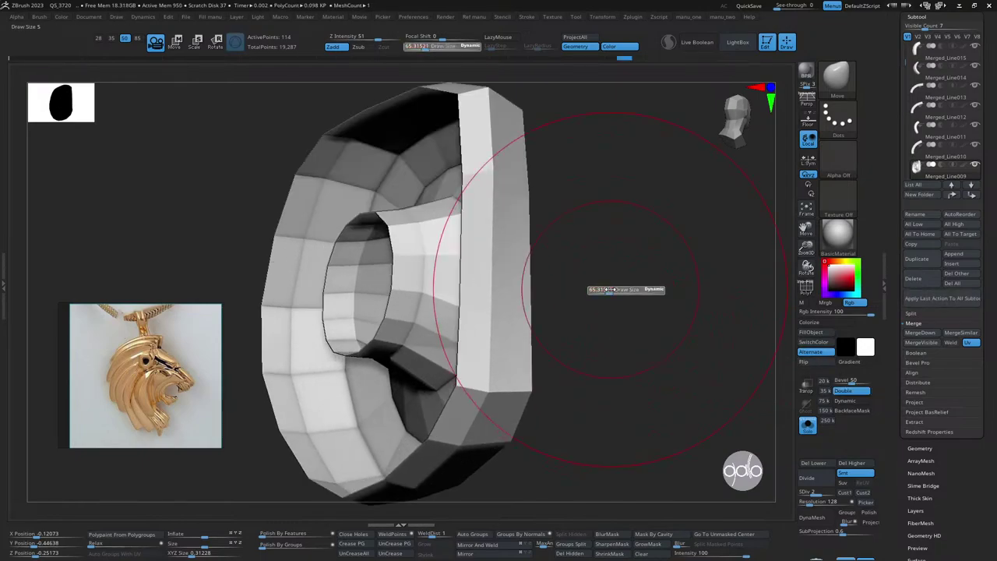
scroll(601, 278, up, 3)
drag(628, 273, 581, 318)
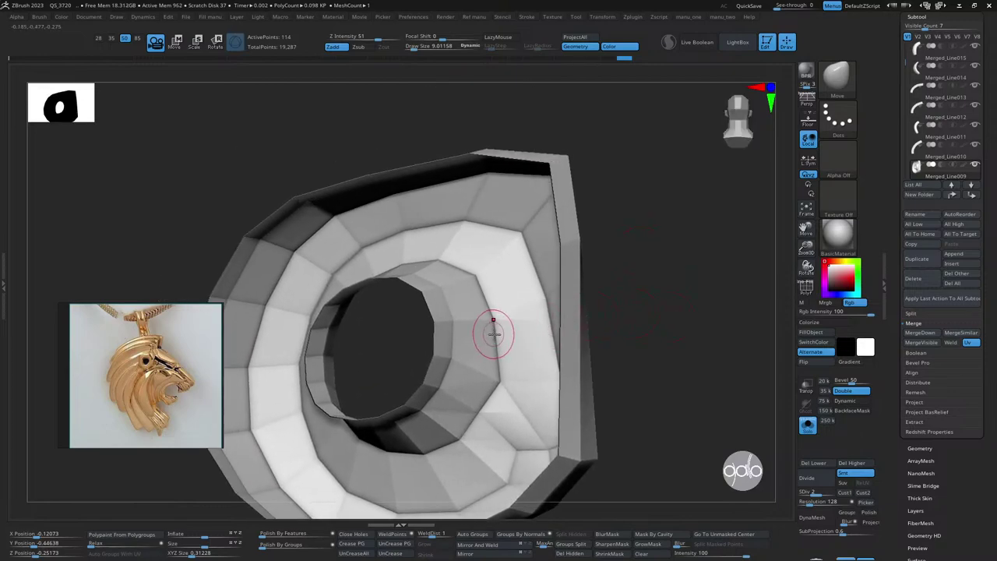
- Set ZModeler's edge action to Bridge with the Two Holes target
key(space)
key(space)
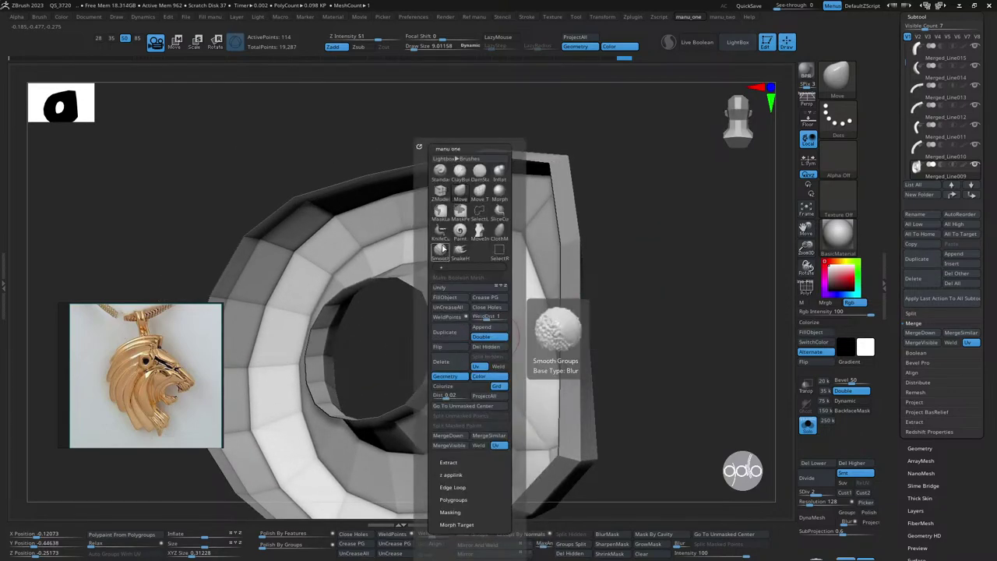
click(440, 191)
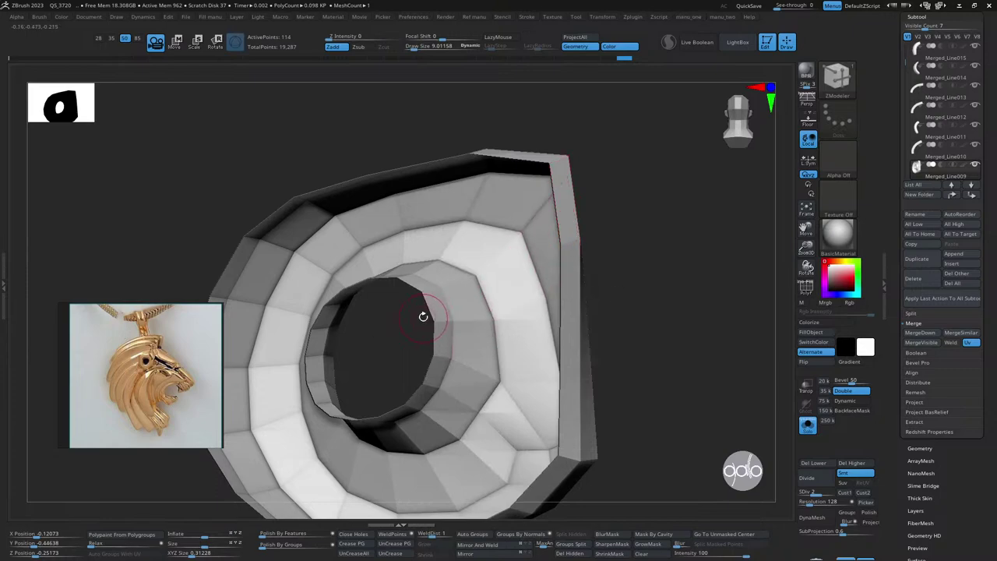
key(space)
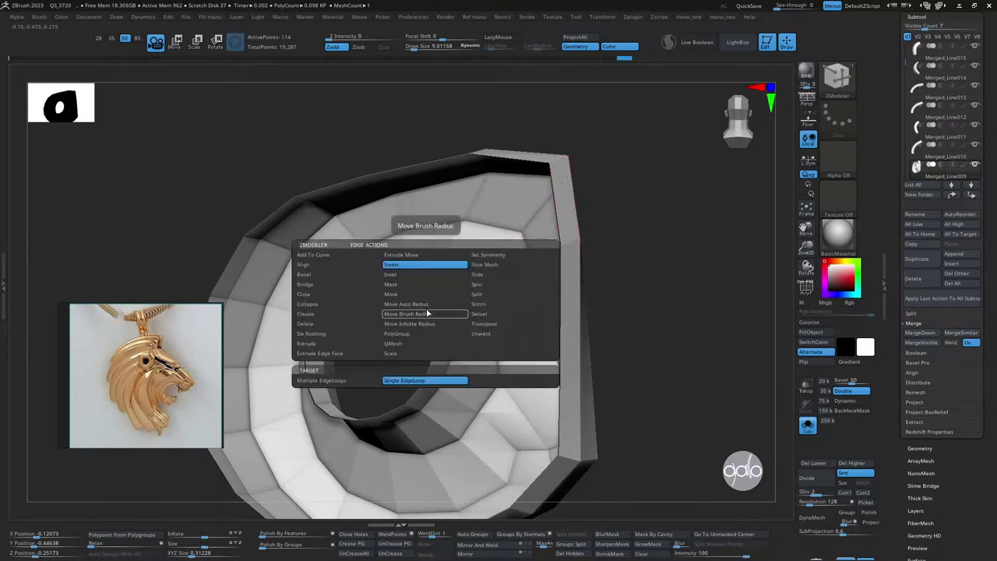
click(329, 285)
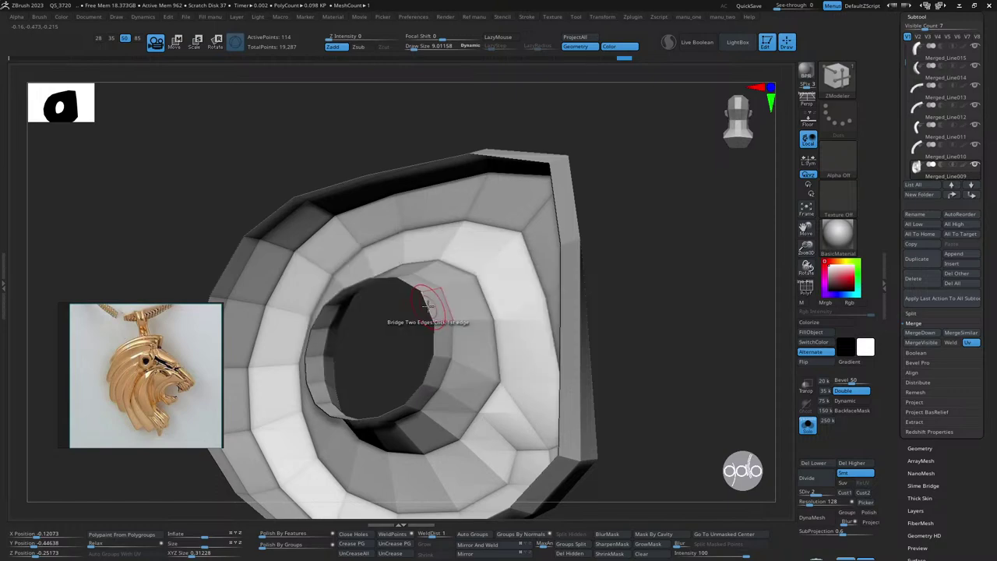
click(428, 307)
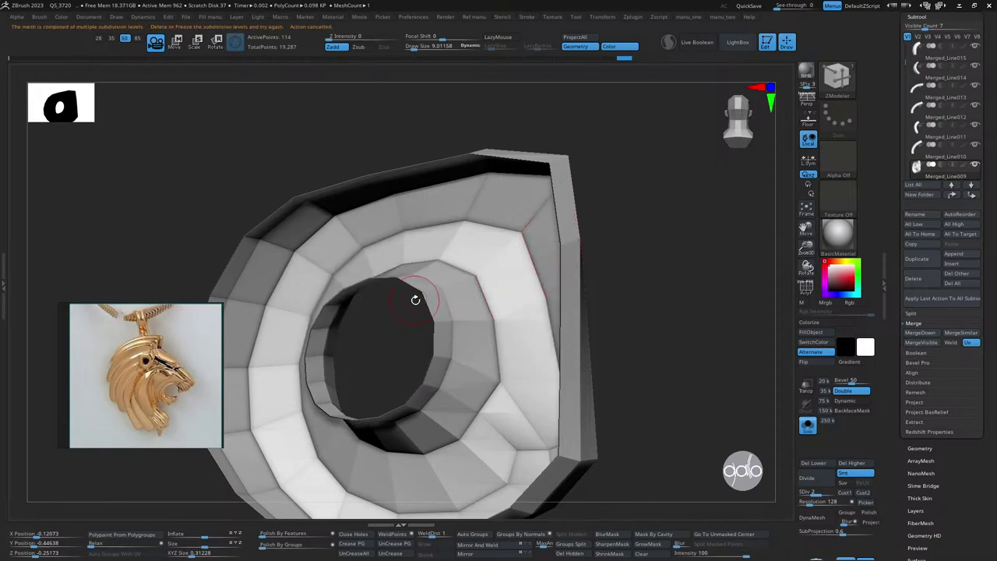
right_click(428, 304)
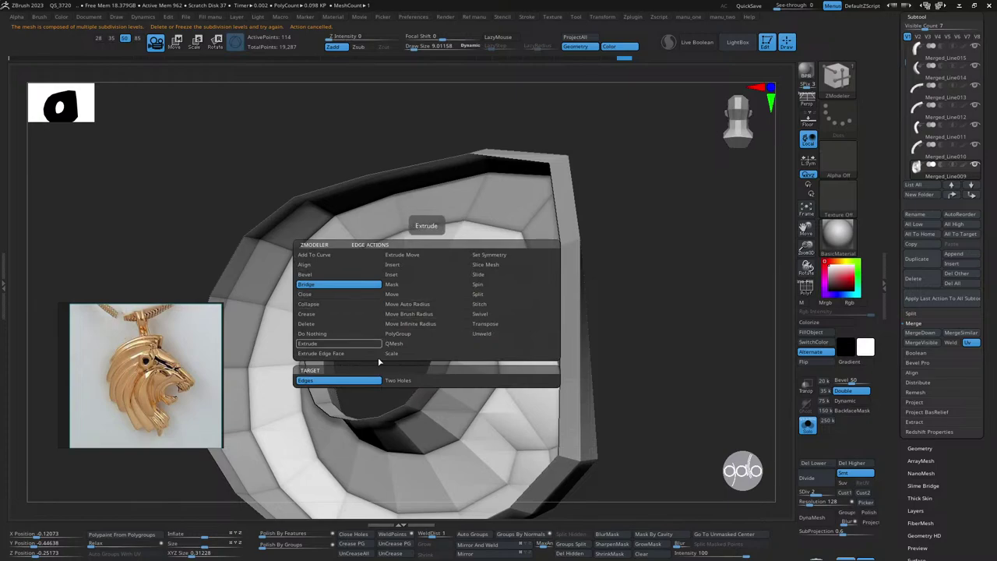
click(407, 381)
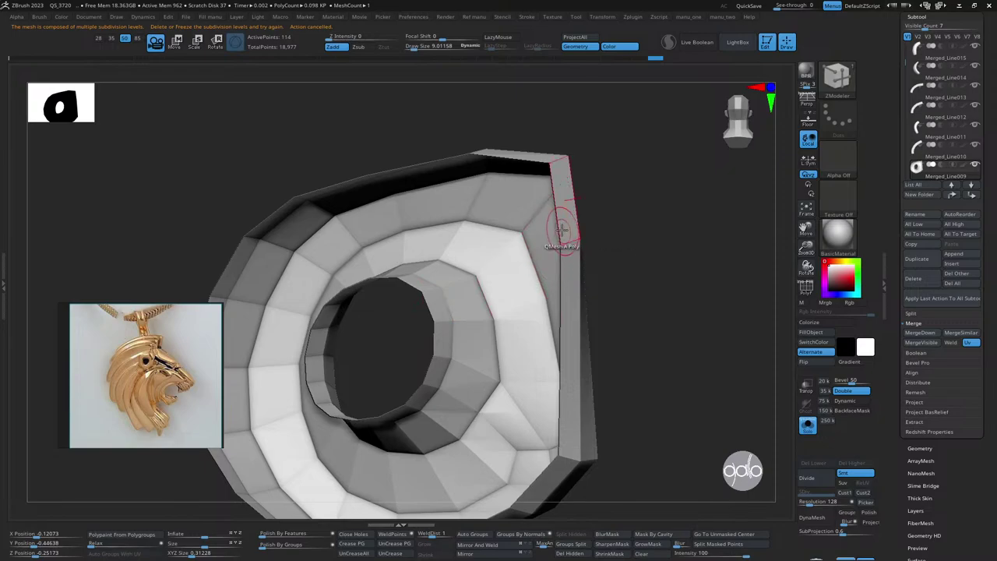
- Bridge the ring's two holes to close its front face
drag(654, 263, 663, 276)
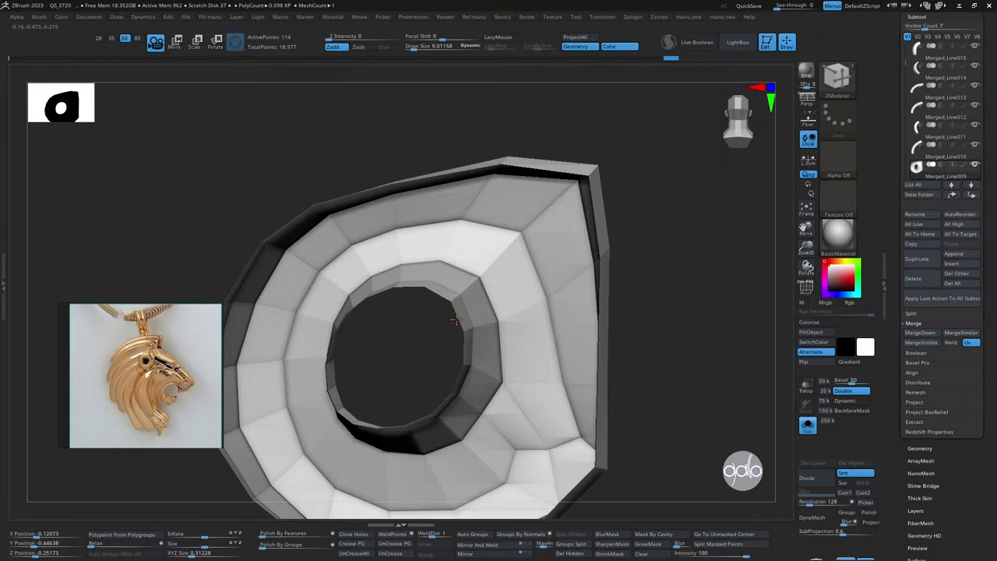
click(596, 230)
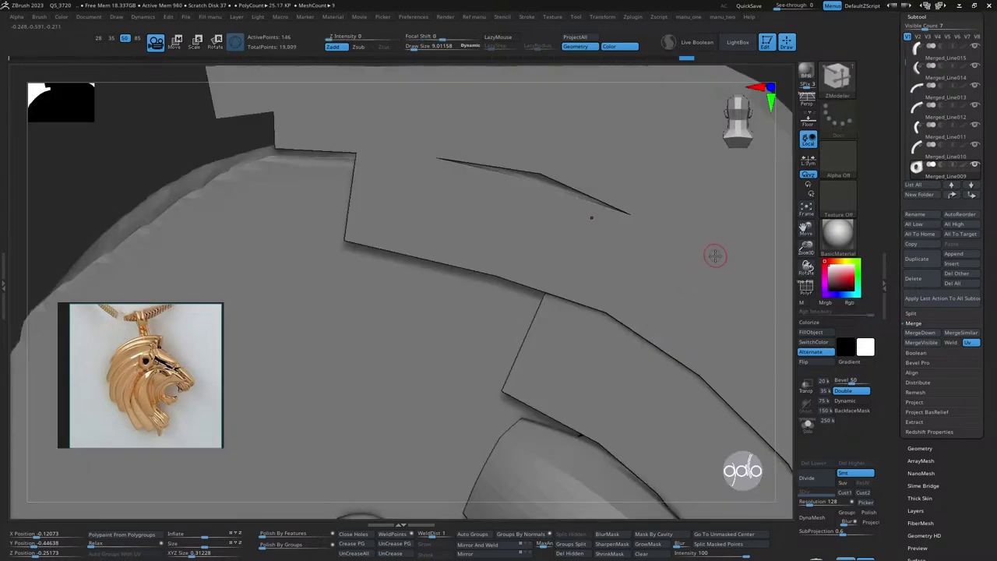
key(f)
mouse_move(724, 227)
mouse_down()
mouse_move(694, 257)
mouse_move(545, 286)
mouse_move(587, 281)
mouse_move(606, 307)
mouse_move(590, 286)
mouse_move(603, 285)
mouse_move(514, 307)
mouse_move(621, 265)
mouse_move(554, 291)
mouse_up()
- Inspect the isolated ring's polygroups, then show the whole lion again
key(alt+s)
key(shift+f)
ctrl+shift+click(472, 324)
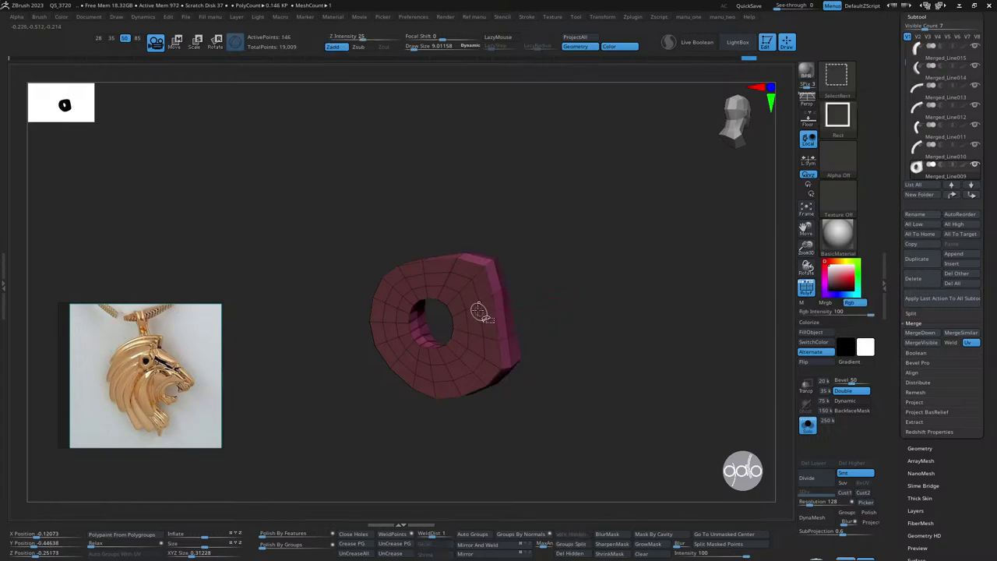
ctrl+shift+drag(492, 296, 497, 305)
ctrl+shift+click(592, 305)
mouse_move(592, 305)
mouse_down()
mouse_move(601, 305)
mouse_move(550, 288)
mouse_move(720, 277)
mouse_move(685, 250)
mouse_move(686, 231)
mouse_move(701, 280)
mouse_move(687, 296)
mouse_up()
key(w)
key(alt+s)
key(q)
- Subdivide the eye ring once to level 2, then select the lion2 head
mouse_move(650, 261)
mouse_down()
mouse_move(704, 238)
mouse_move(701, 273)
mouse_move(690, 212)
mouse_move(664, 235)
mouse_move(657, 263)
mouse_up()
key(ctrl+d)
mouse_move(618, 238)
mouse_down()
mouse_move(648, 254)
mouse_move(649, 281)
mouse_move(616, 251)
mouse_up()
alt+click(606, 283)
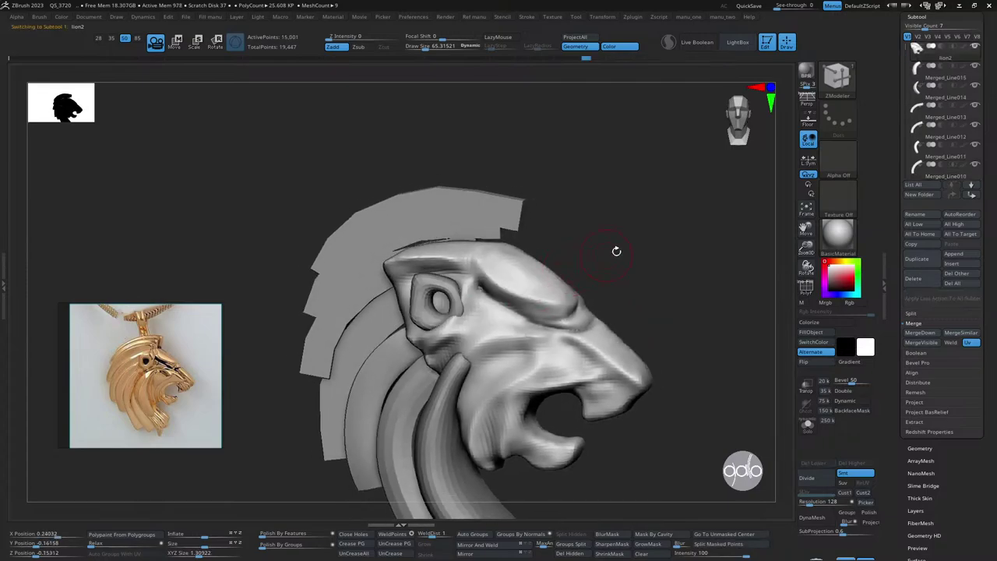
- Apply the Gold material to the lion2 head and enable its colour
click(839, 234)
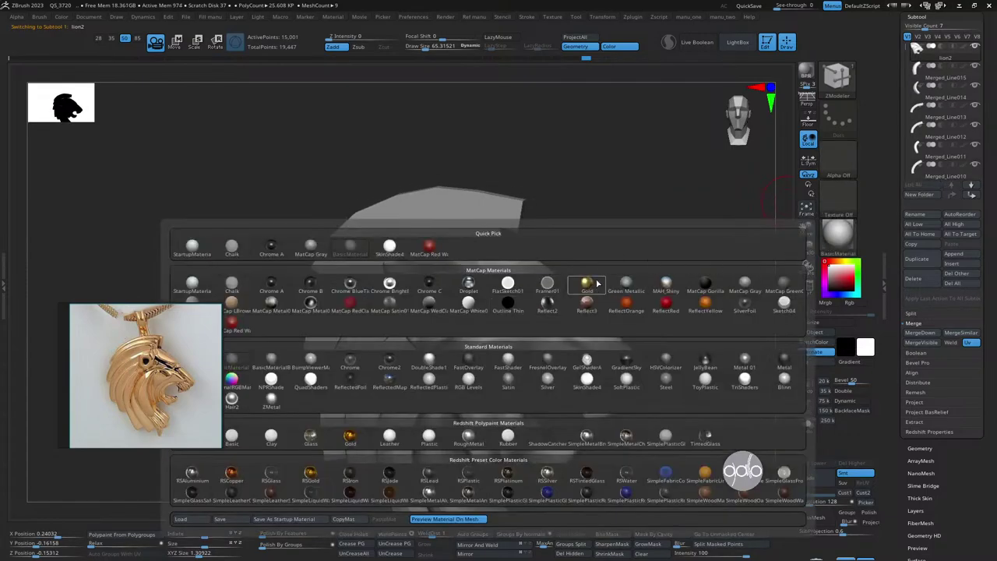
click(598, 284)
drag(708, 234, 663, 281)
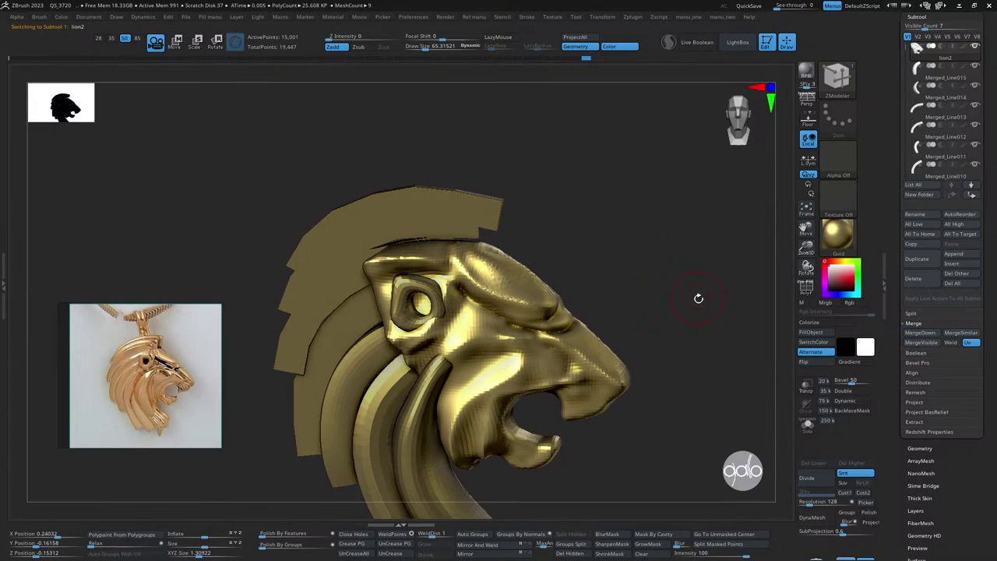
click(813, 323)
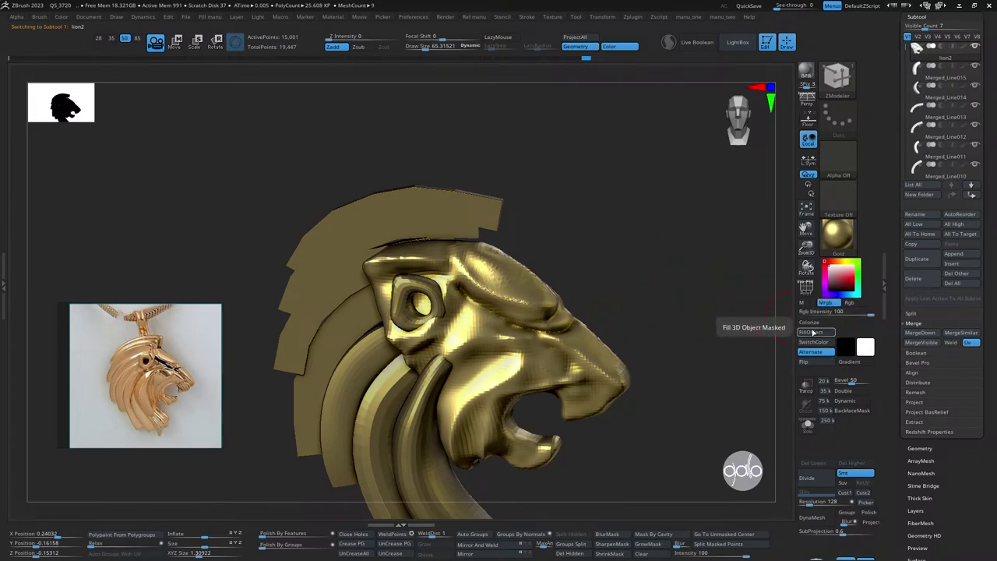
- Fill the Merged_Line009 eye ring and Merged_Line013 strip with gold, then solo the strip
drag(608, 269, 493, 314)
alt+click(492, 314)
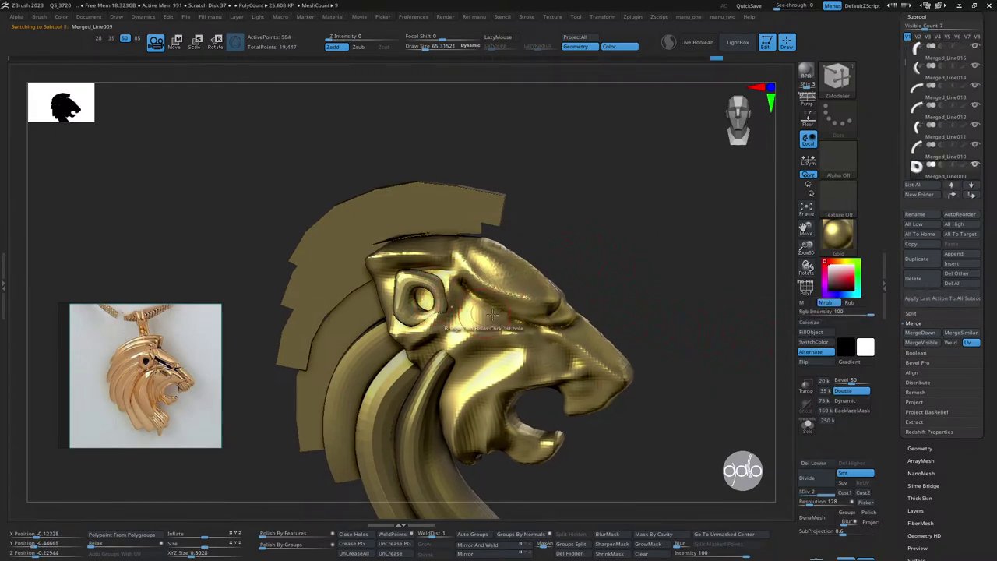
click(812, 334)
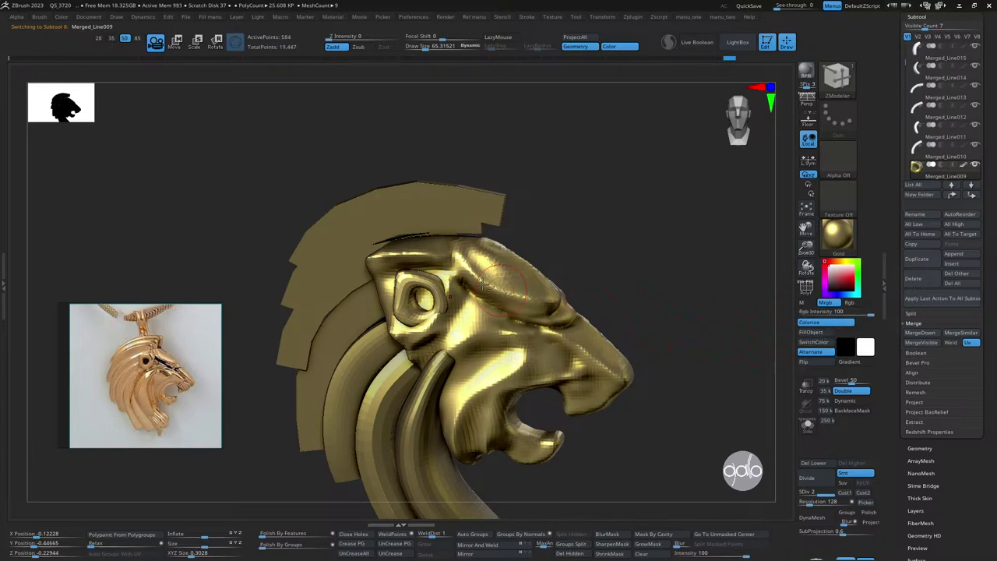
alt+click(442, 205)
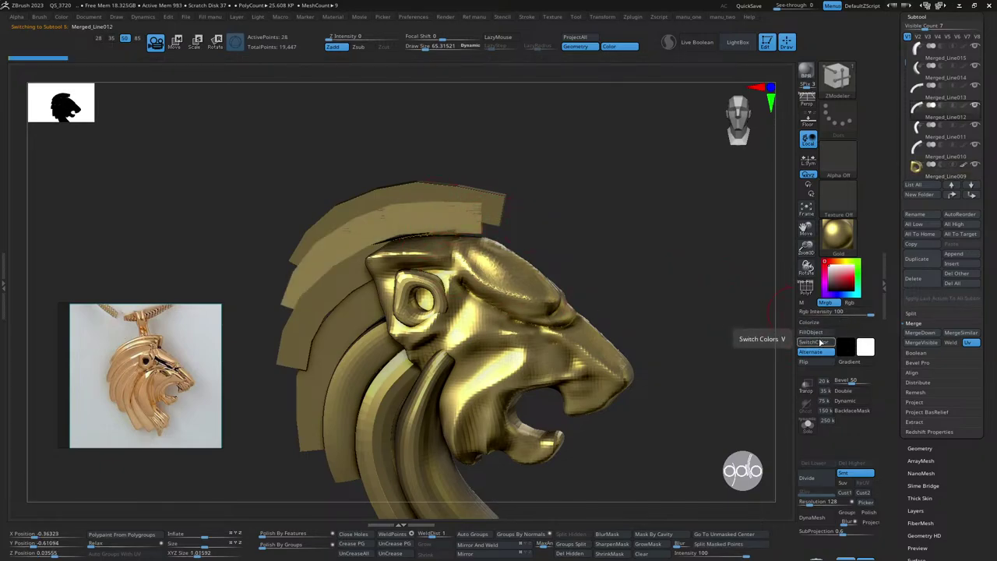
alt+click(480, 191)
click(815, 333)
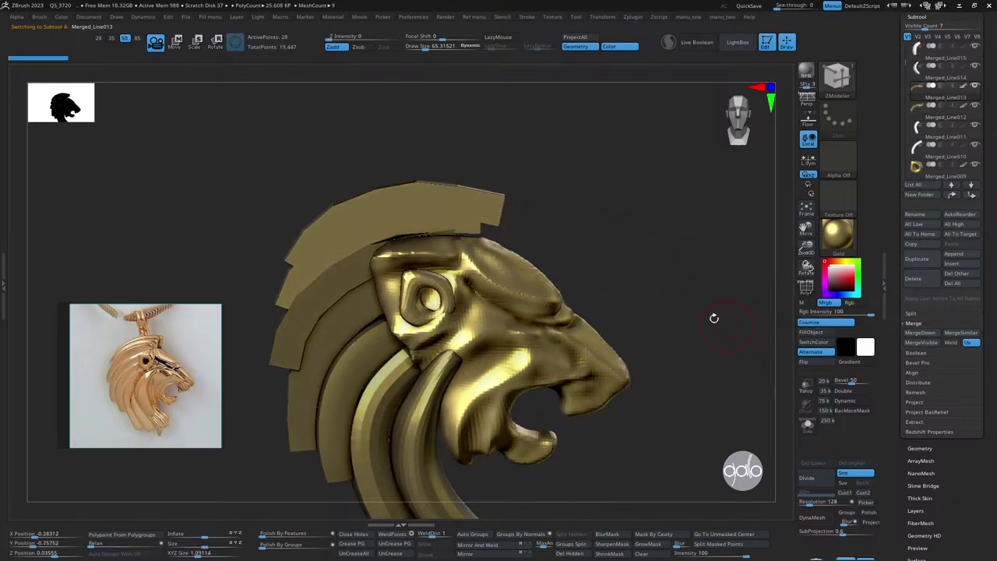
mouse_move(712, 316)
mouse_down()
mouse_move(613, 214)
mouse_move(642, 235)
mouse_move(736, 361)
mouse_up()
key(ctrl+shift+alt+s)
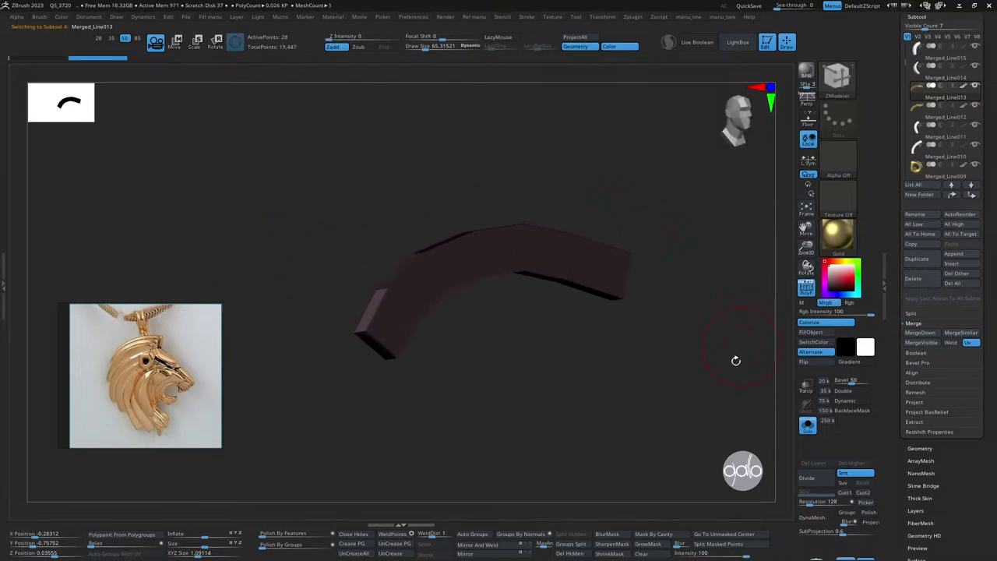
- Polygroup the strip, crease its polygroup borders and divide it twice
click(522, 533)
drag(548, 425, 593, 309)
click(815, 473)
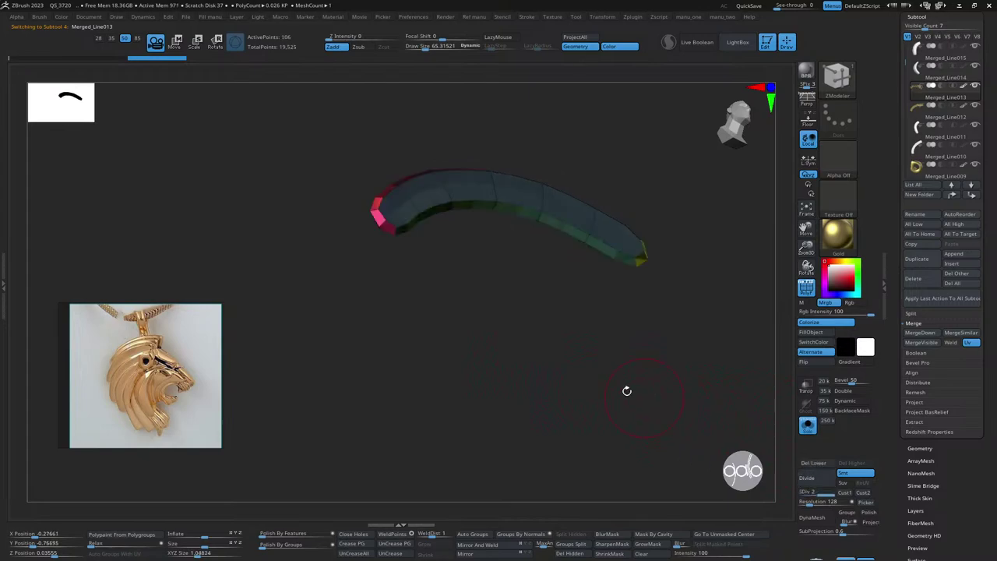
drag(628, 389, 572, 406)
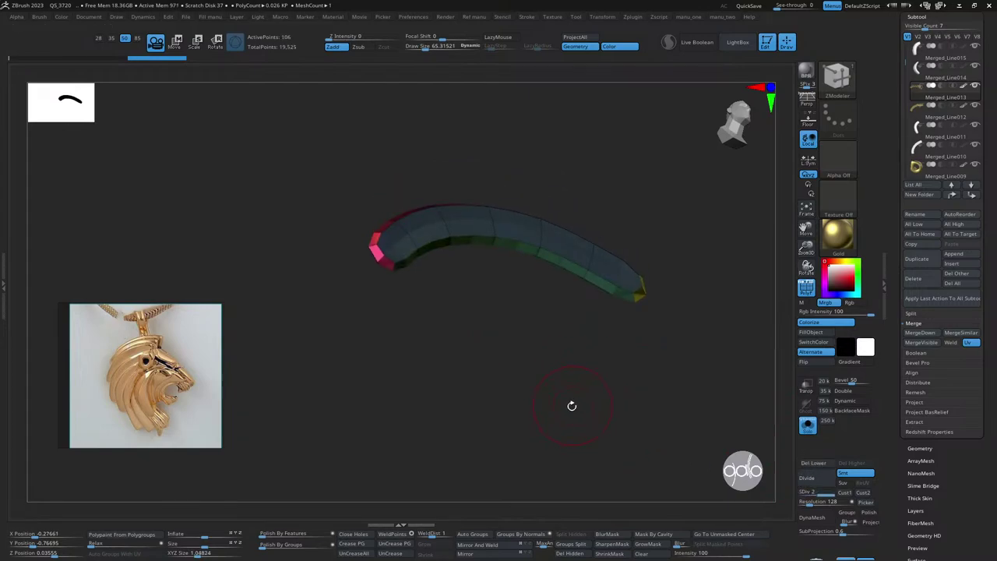
click(364, 548)
drag(701, 430, 717, 428)
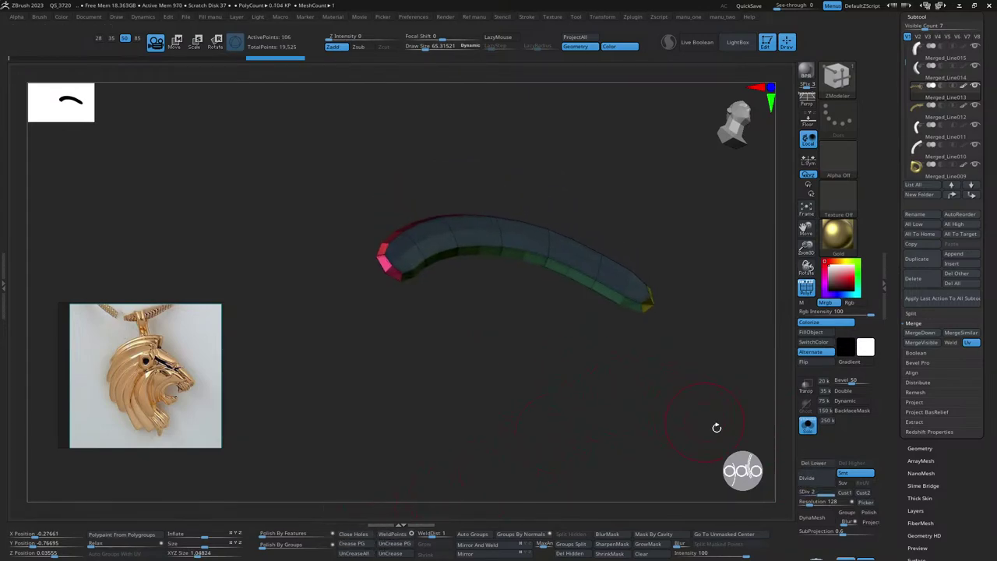
click(814, 477)
- Rotate the strip into an arc over the mane, checking it against the reference
key(w)
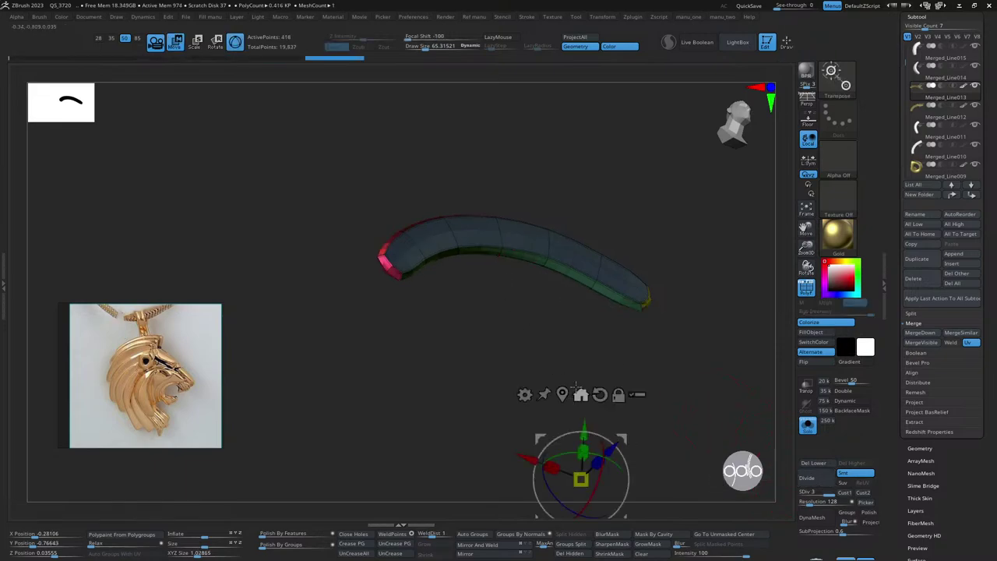
click(562, 394)
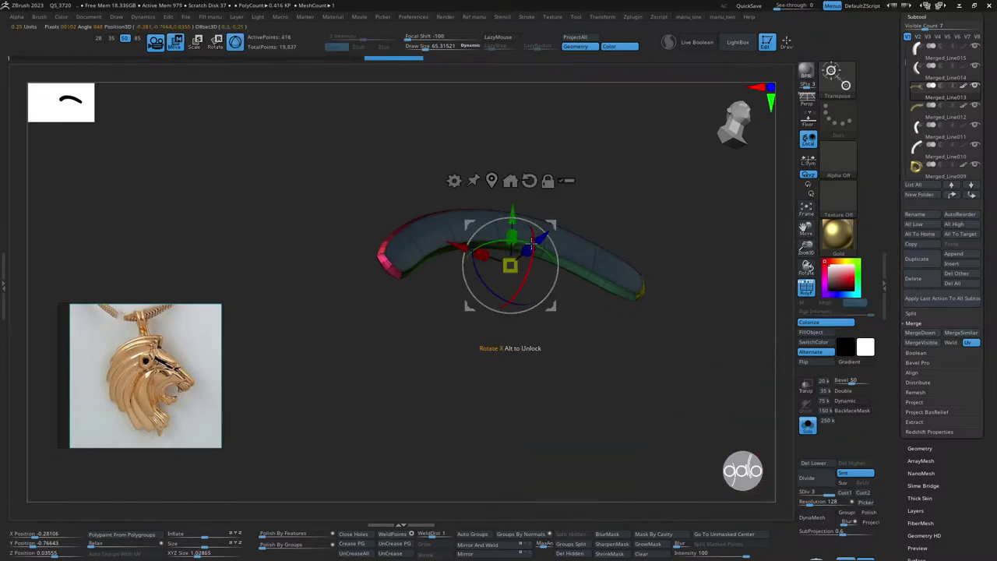
drag(550, 226, 686, 162)
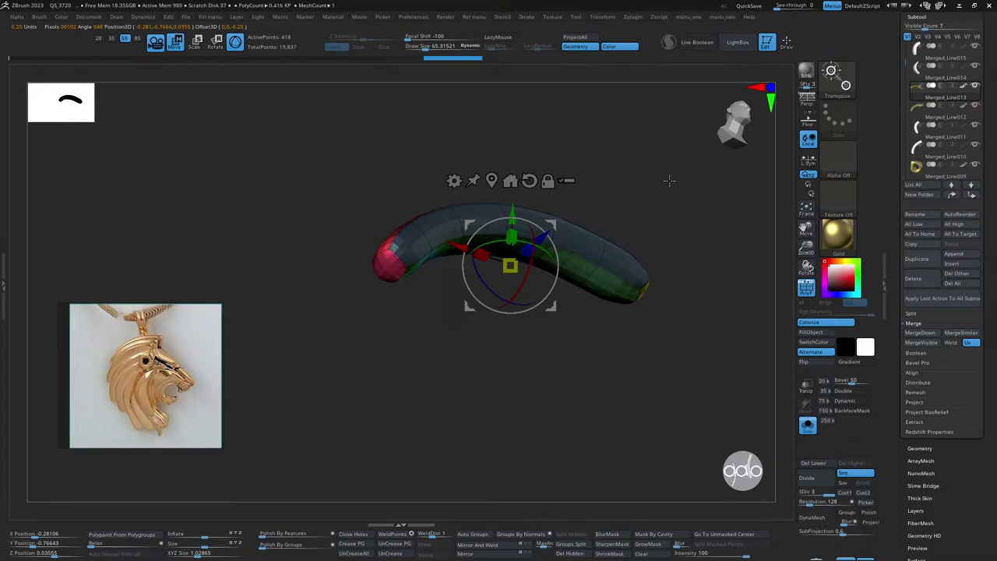
key(shift+z)
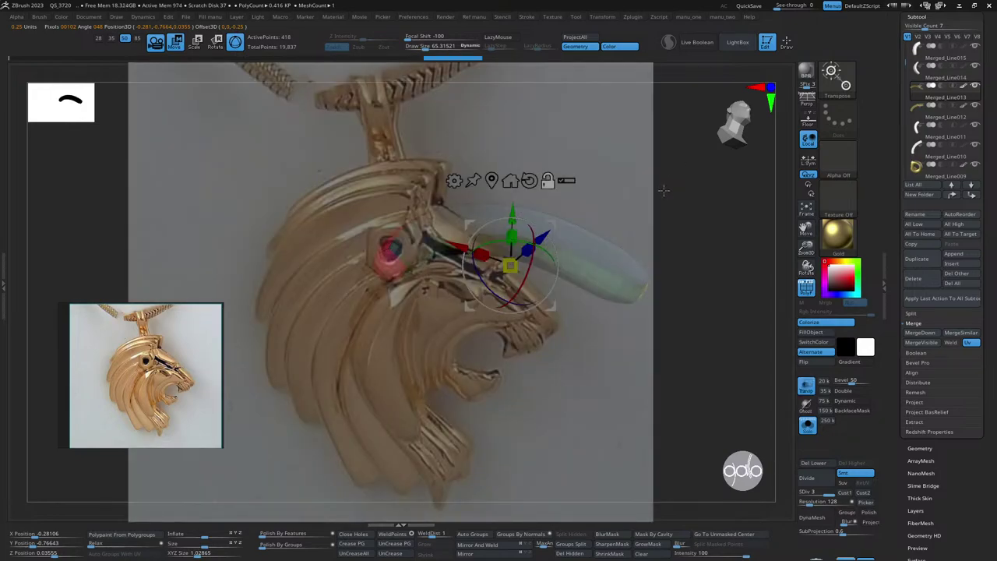
key(shift+z)
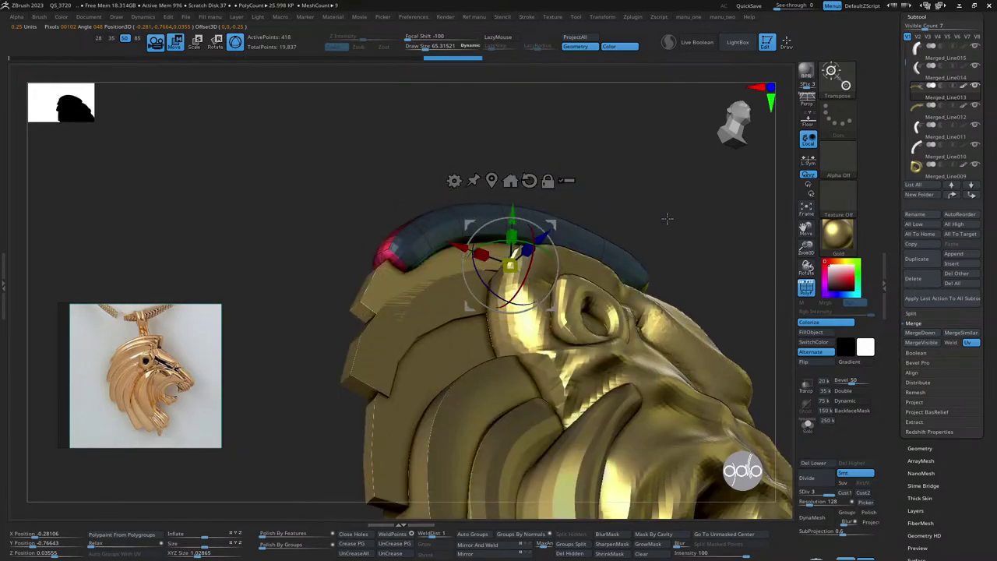
key(q)
mouse_move(682, 234)
mouse_down()
mouse_move(688, 187)
mouse_move(673, 221)
mouse_up()
key(f)
mouse_move(663, 257)
mouse_down()
mouse_move(664, 242)
mouse_move(661, 267)
mouse_move(683, 233)
mouse_move(529, 221)
mouse_up()
key(w)
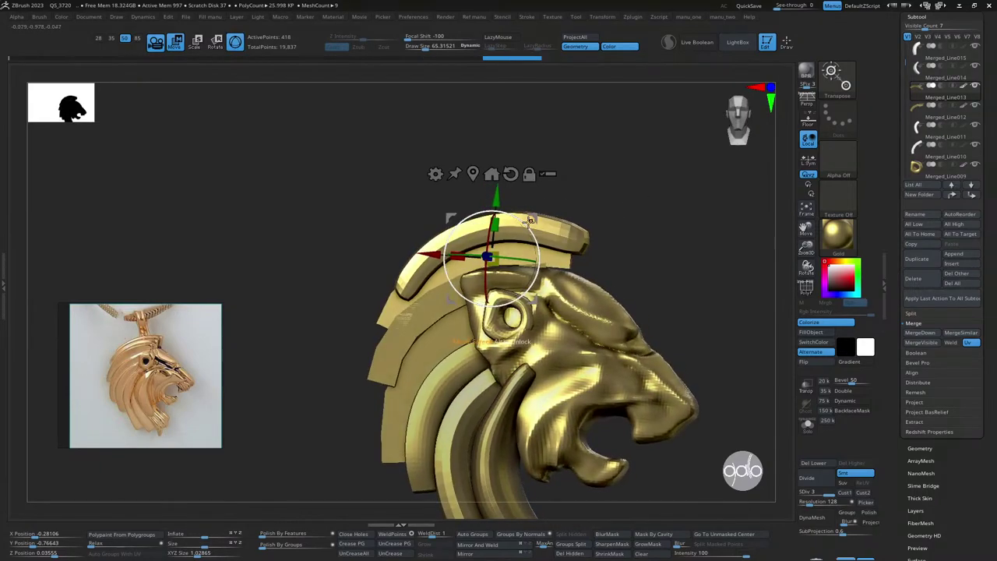
- Solo the top crest strip and regroup it with Groups By Normals
key(q)
alt+click(442, 271)
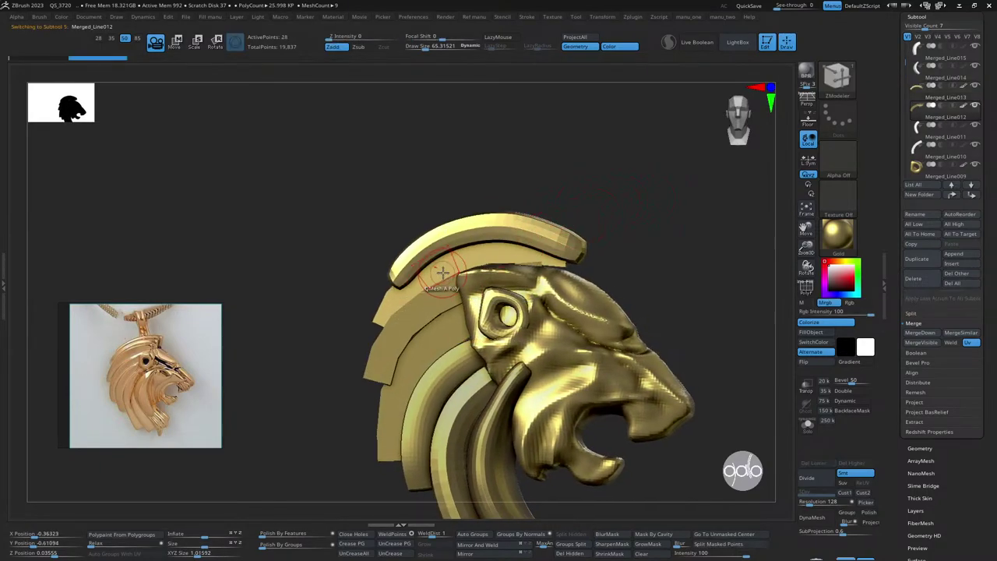
key(ctrl+shift+s)
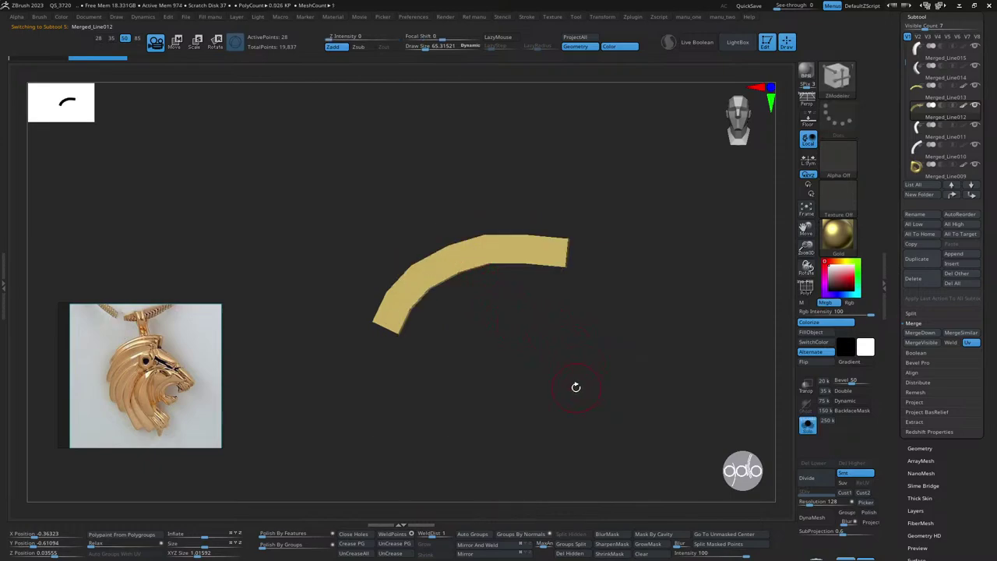
drag(576, 388, 584, 380)
key(shift+f)
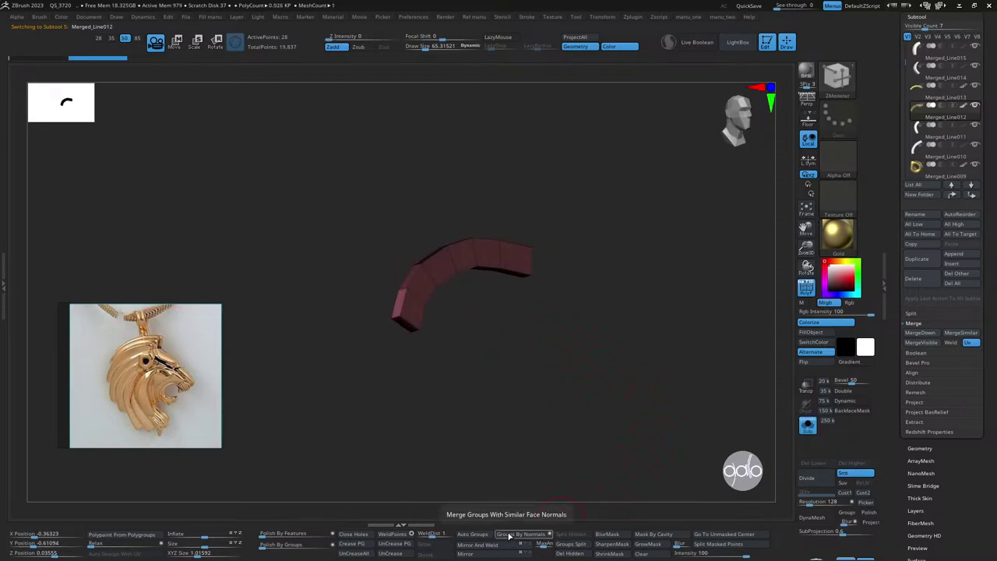
click(509, 536)
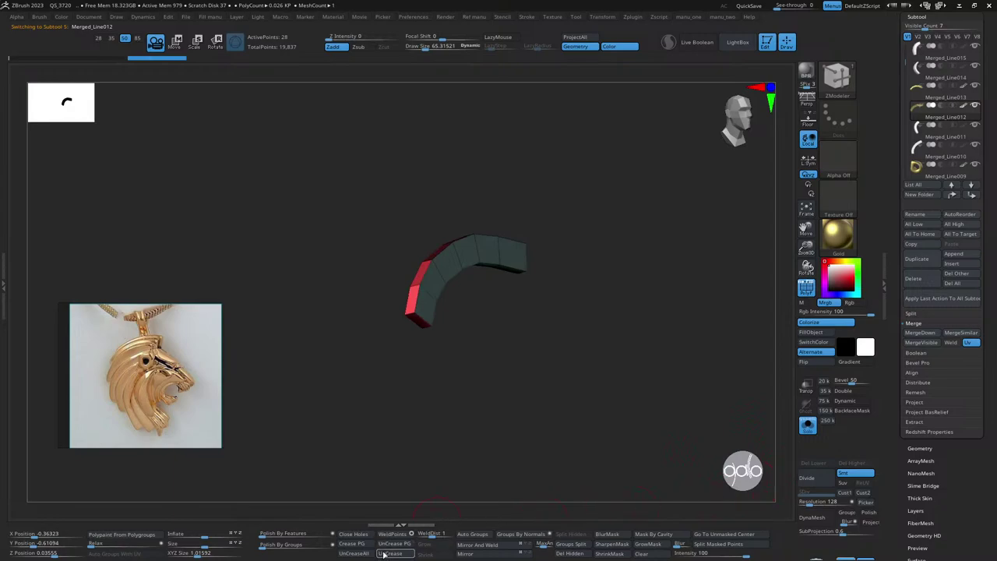
- Divide the crest strip, delete its lower levels, and divide it again
click(352, 543)
key(ctrl+d)
key(w)
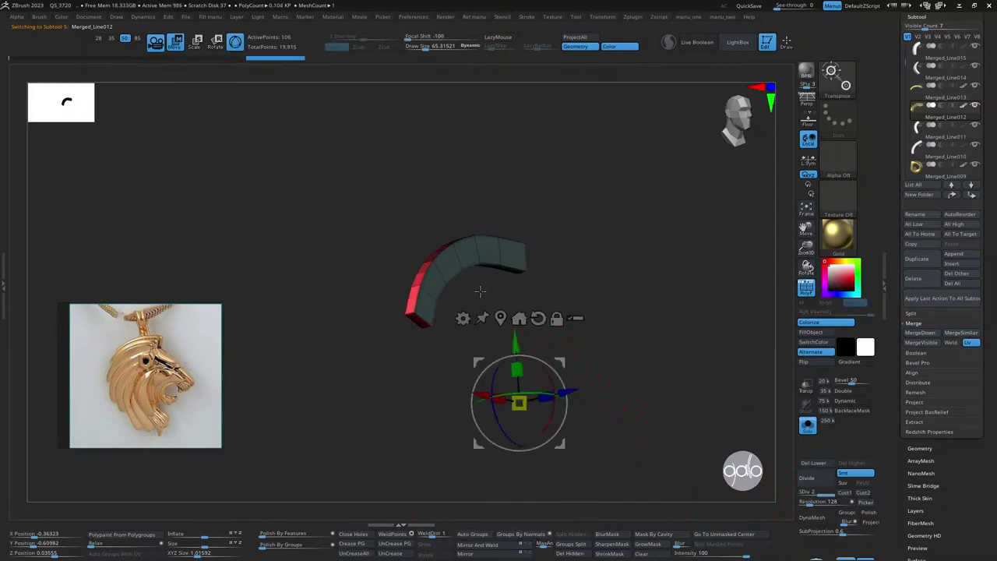
click(519, 317)
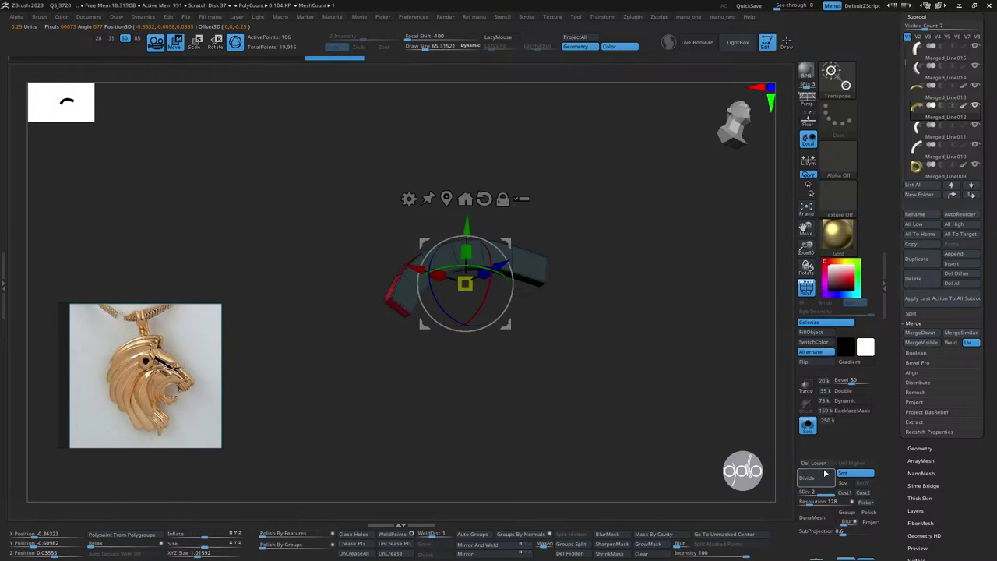
ctrl+right_drag(581, 395, 627, 391)
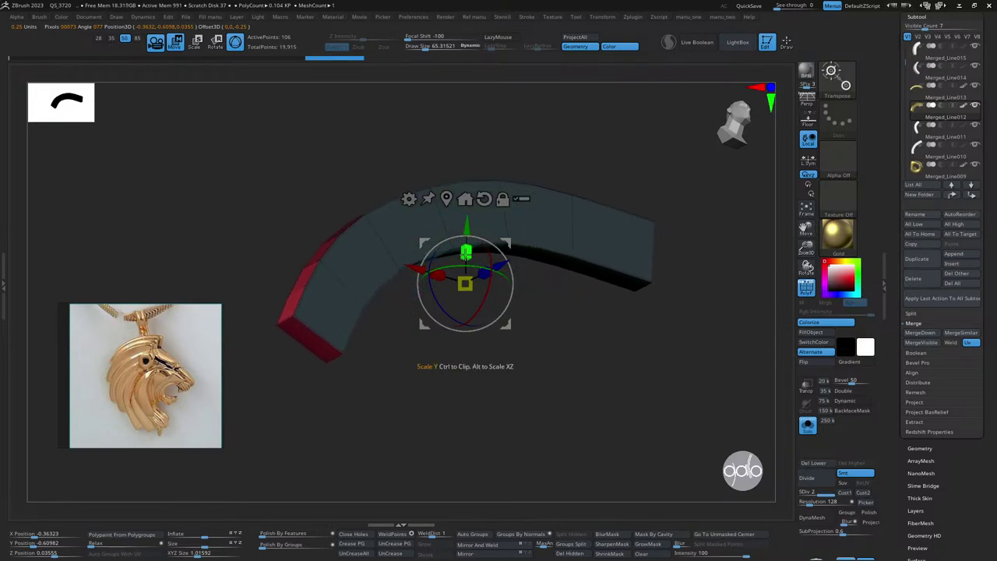
click(815, 464)
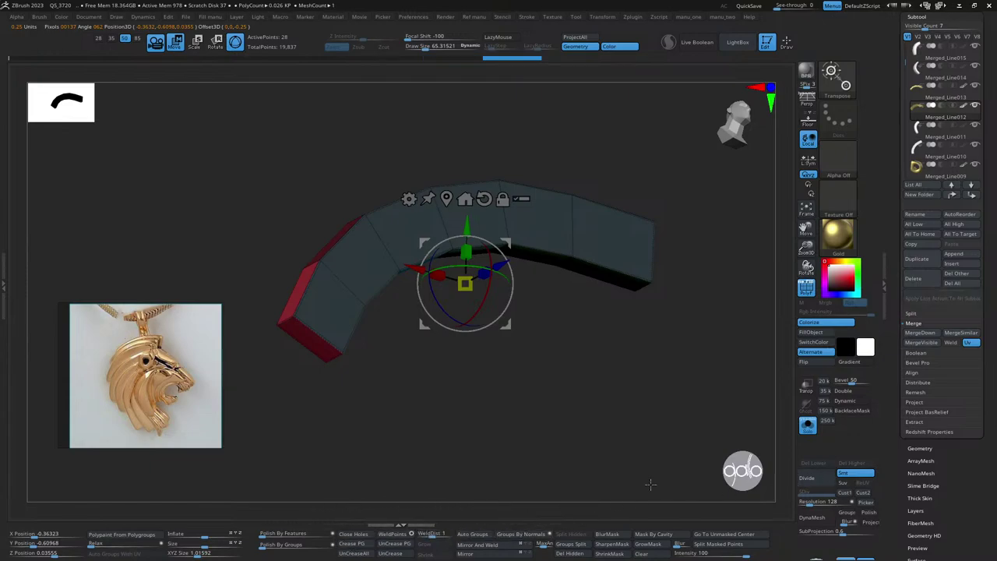
click(815, 480)
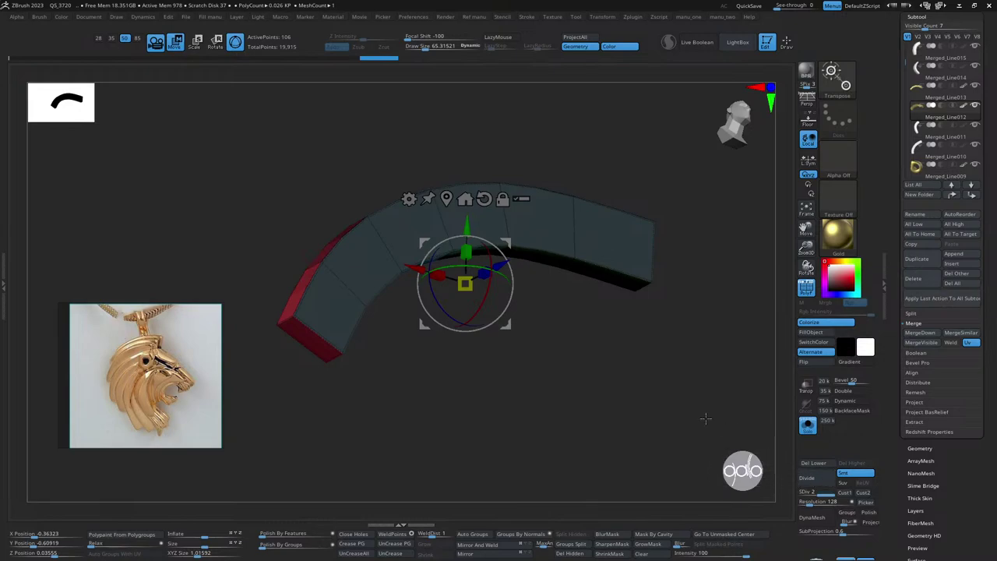
- Turn Solo off and view the crest strip on the full lion profile
key(shift+f)
key(shift+f)
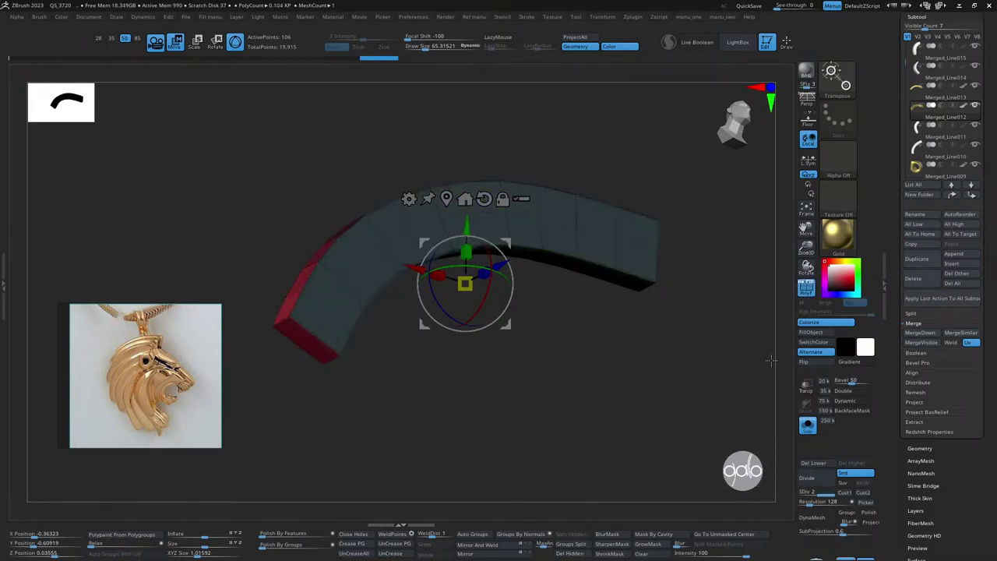
drag(663, 358, 682, 356)
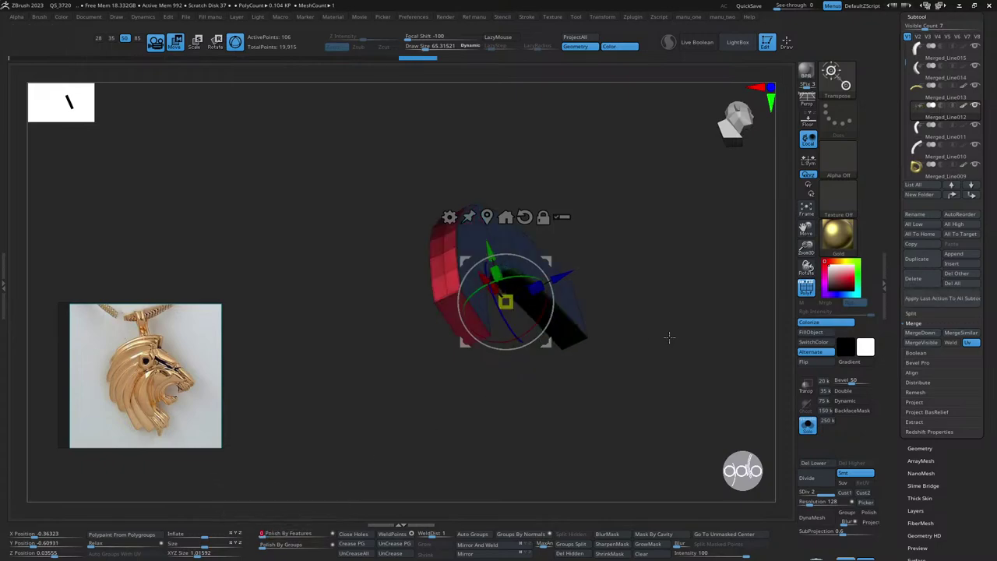
mouse_move(668, 333)
mouse_down()
mouse_move(657, 372)
mouse_move(652, 363)
mouse_up()
key(shift+s)
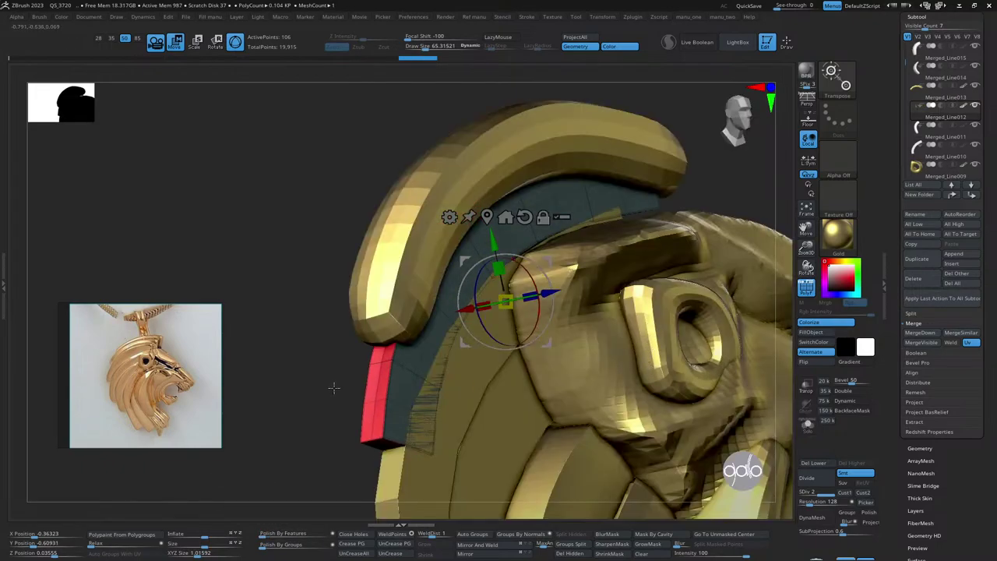
mouse_move(322, 382)
alt+mouse_down()
mouse_move(272, 319)
mouse_move(678, 181)
mouse_move(723, 252)
mouse_move(687, 255)
alt+mouse_up()
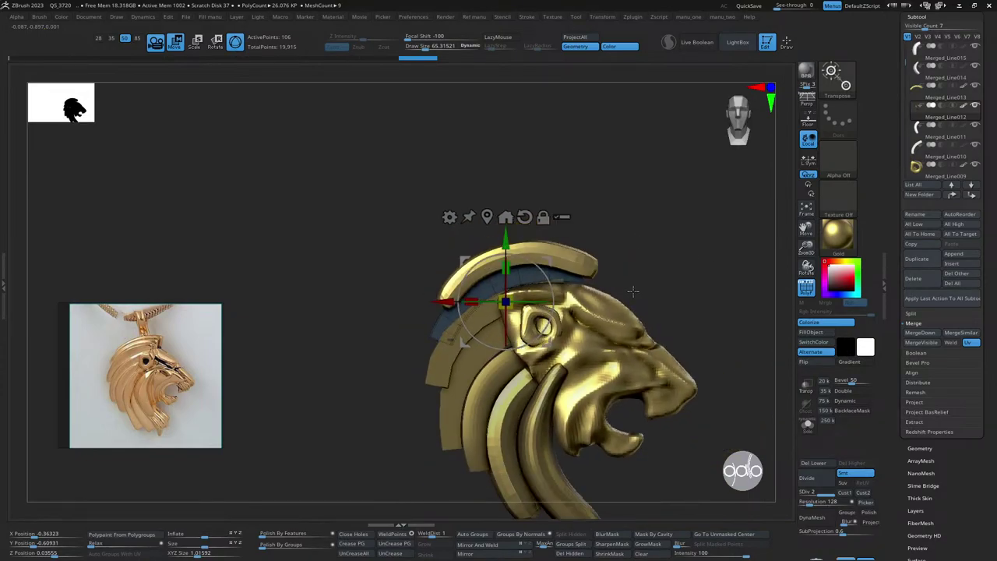
- Delete the current crest strip subtool
key(space)
key(Delete)
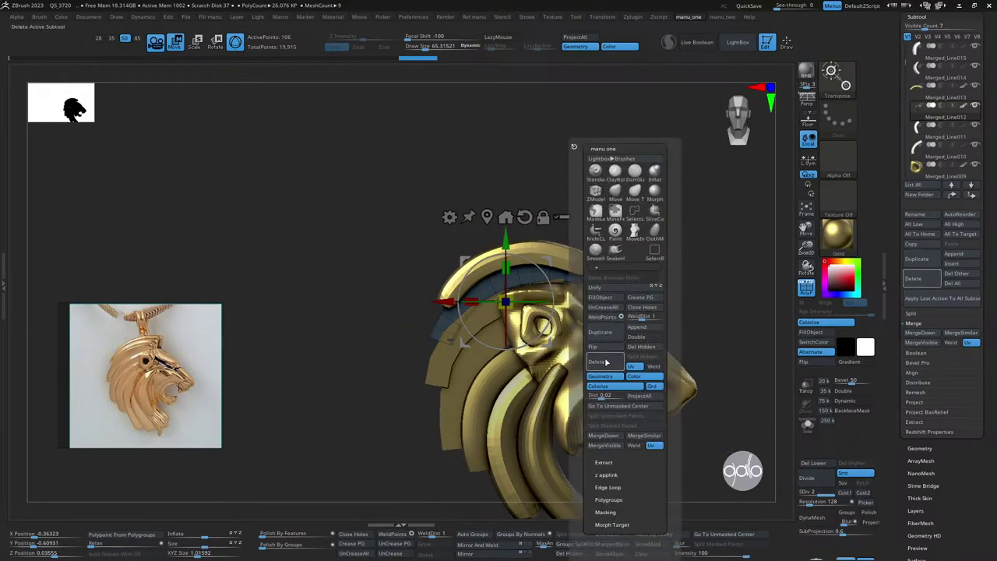
click(583, 383)
- Duplicate the top arc strip just below the original and try a Bend Curve deformer on it
alt+click(526, 271)
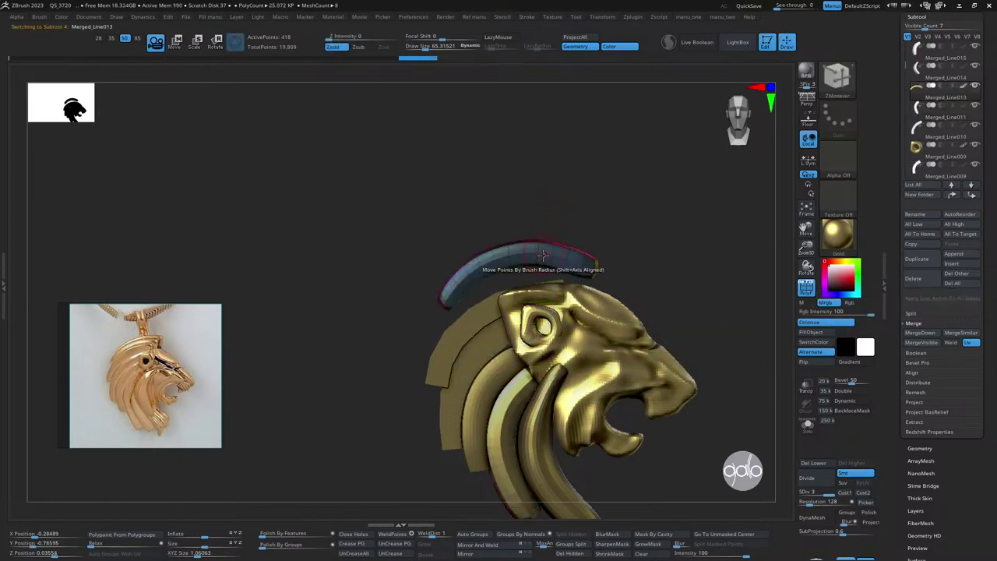
ctrl+drag(518, 278, 504, 299)
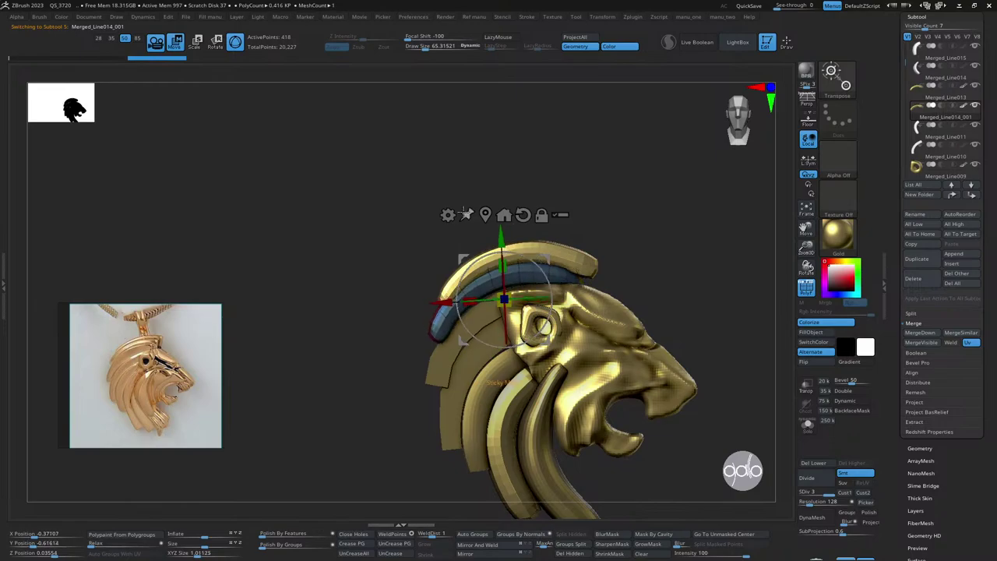
click(447, 215)
click(524, 246)
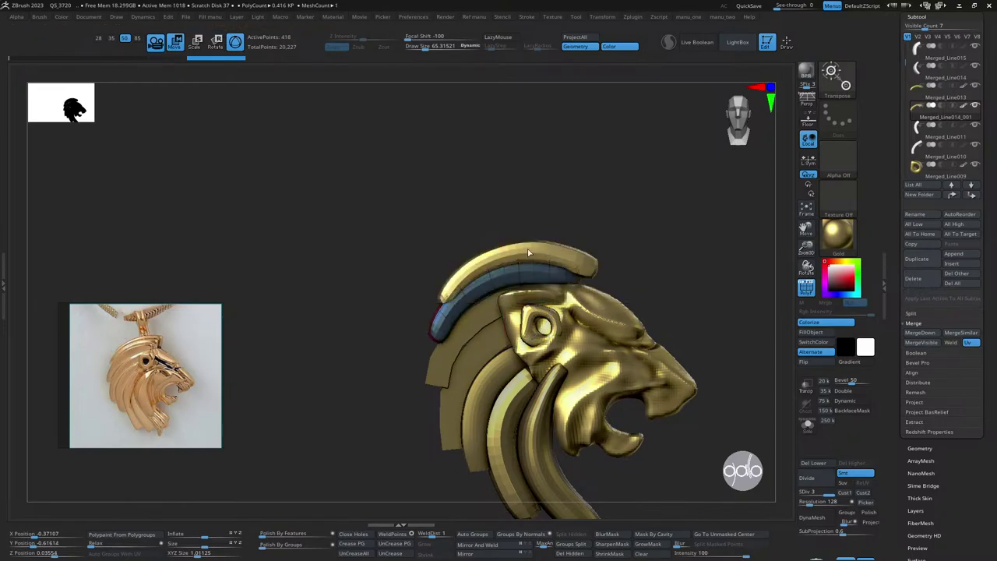
click(447, 215)
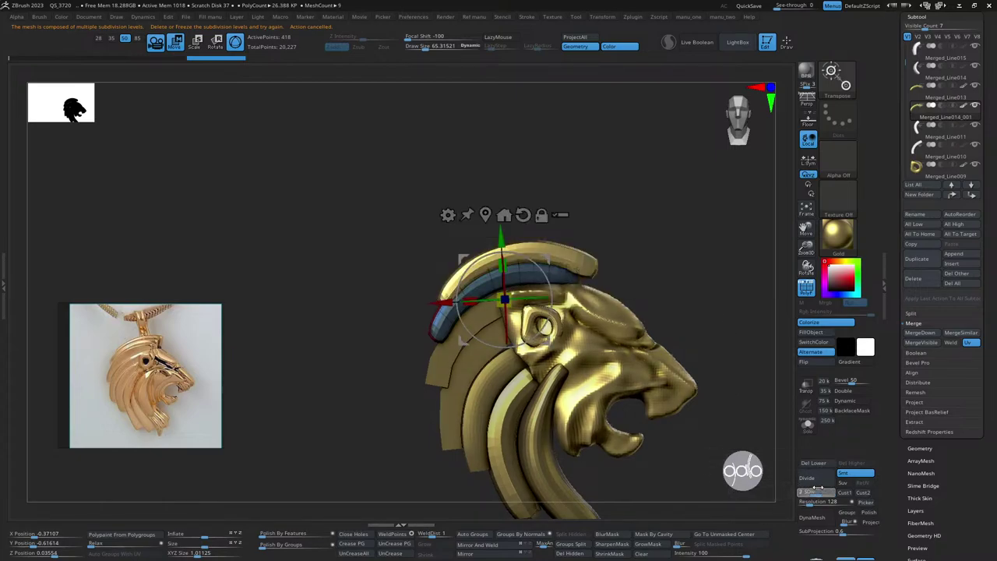
- Drop the copy one subdivision level and delete its higher levels
key(shift+d)
click(851, 462)
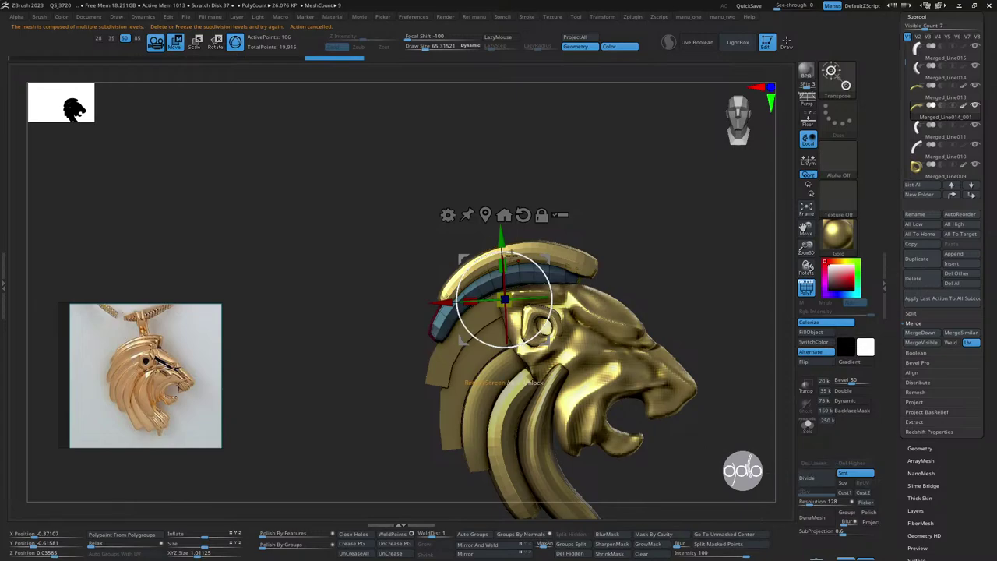
click(448, 215)
- Bend the copied strip with Bend Curve so it arcs beneath the top arch, then accept it
click(530, 241)
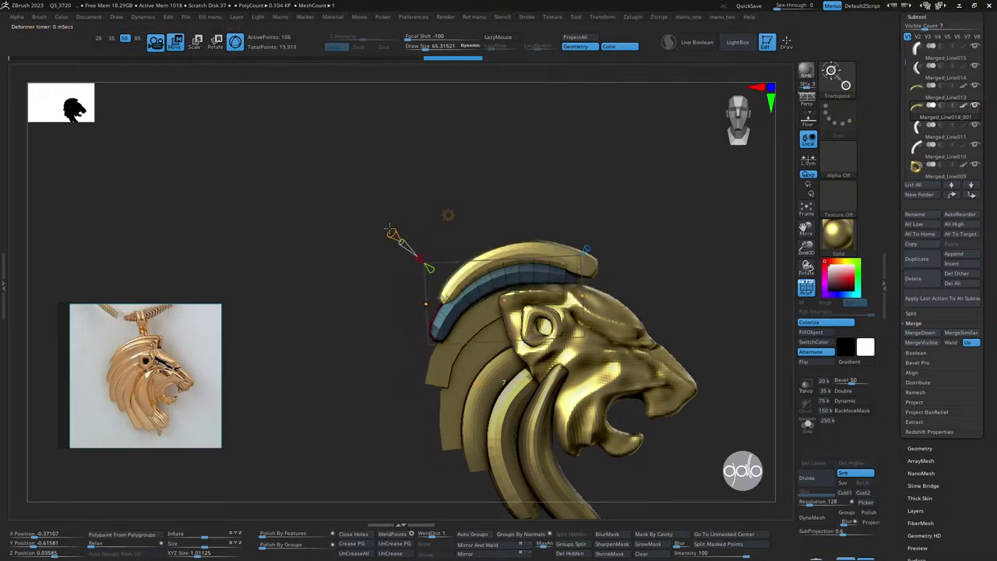
drag(425, 303, 397, 328)
drag(582, 295, 596, 304)
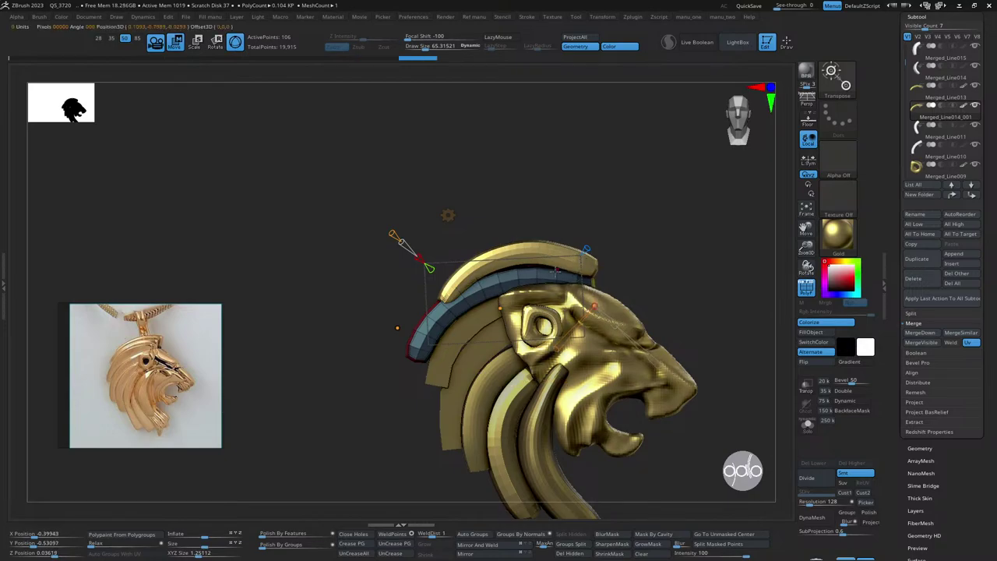
drag(500, 307, 503, 301)
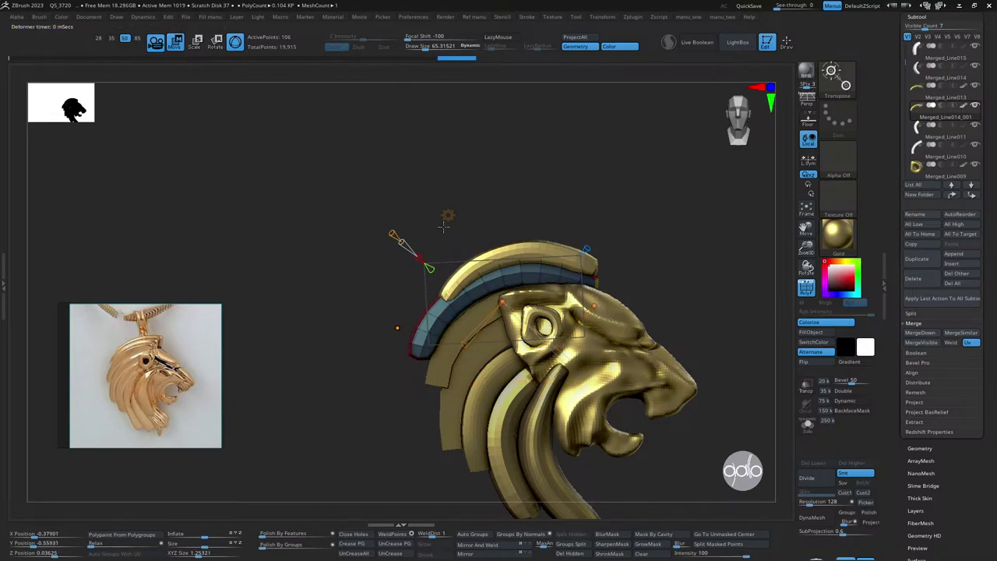
click(449, 217)
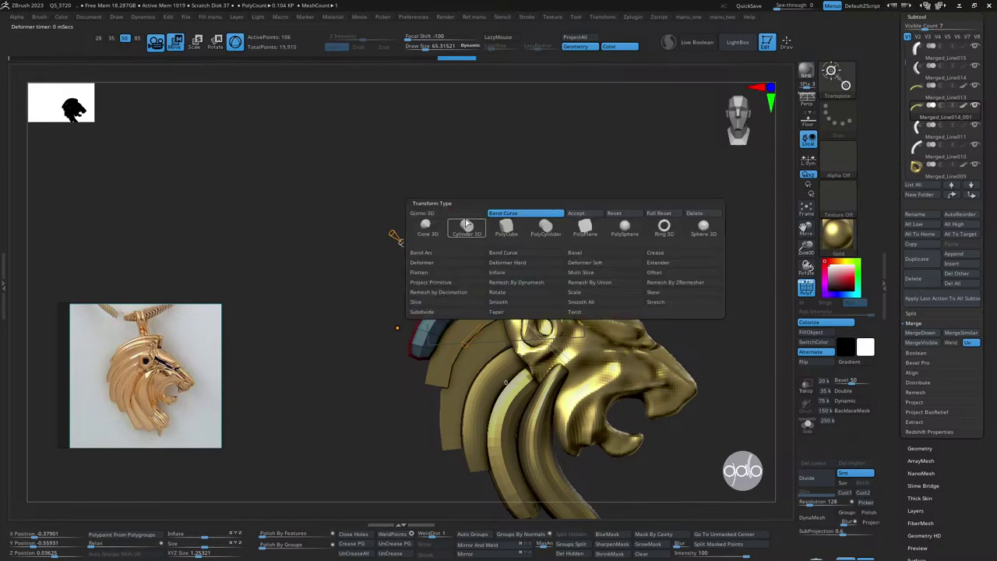
click(567, 222)
mouse_move(586, 223)
mouse_down()
mouse_move(641, 216)
mouse_move(663, 245)
mouse_move(717, 210)
mouse_move(706, 236)
mouse_move(639, 220)
mouse_move(678, 251)
mouse_move(639, 218)
mouse_move(641, 231)
mouse_move(665, 228)
mouse_move(672, 254)
mouse_move(595, 274)
mouse_move(605, 281)
mouse_move(583, 316)
mouse_up()
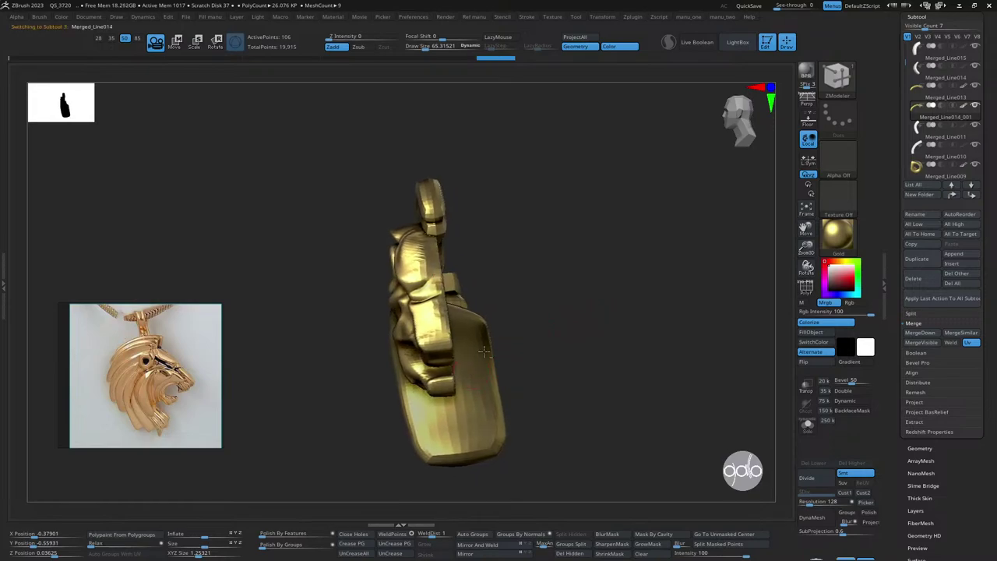
- In side view, slice the back off the pendant plate with KnifeCurve
mouse_move(483, 352)
mouse_down()
mouse_move(615, 280)
mouse_move(597, 325)
mouse_up()
key(space)
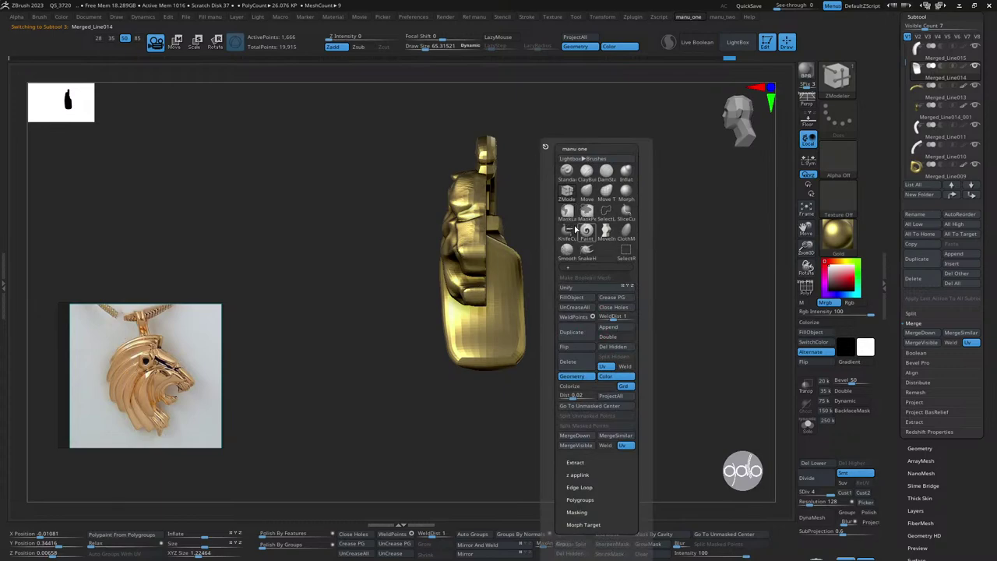
click(577, 230)
mouse_move(488, 106)
mouse_down()
mouse_move(497, 425)
mouse_move(523, 434)
mouse_up()
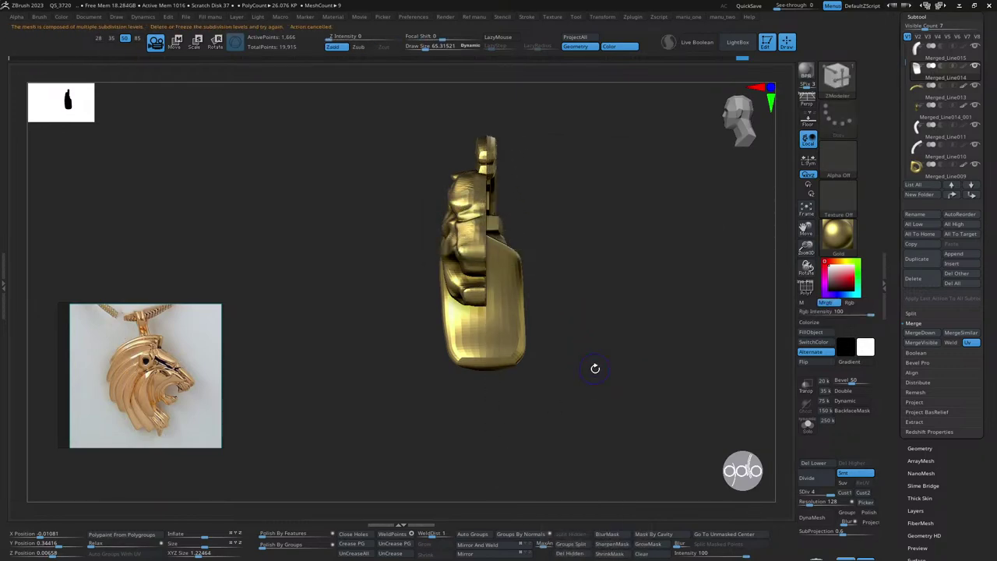
key(ctrl+z)
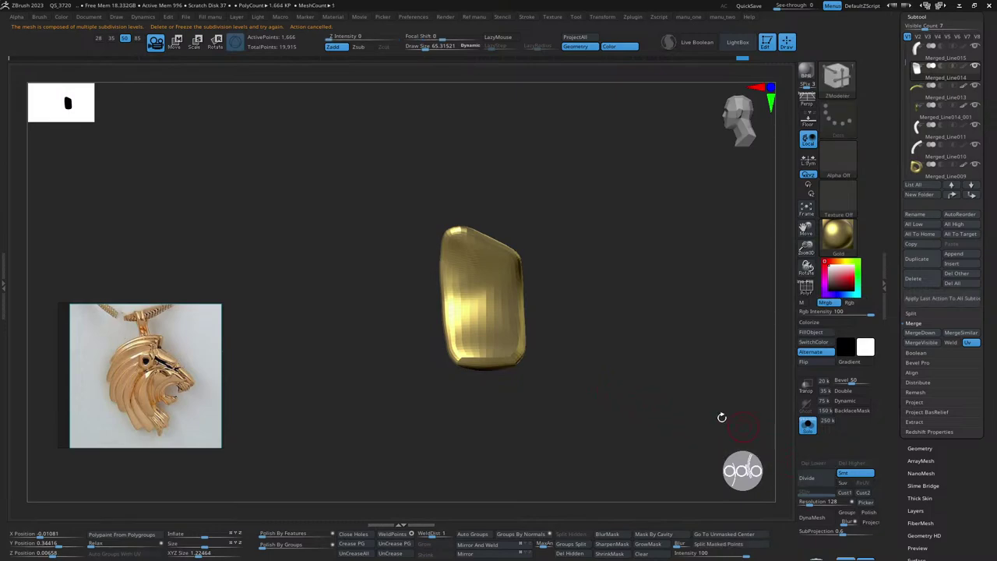
ctrl+shift+drag(498, 144, 495, 482)
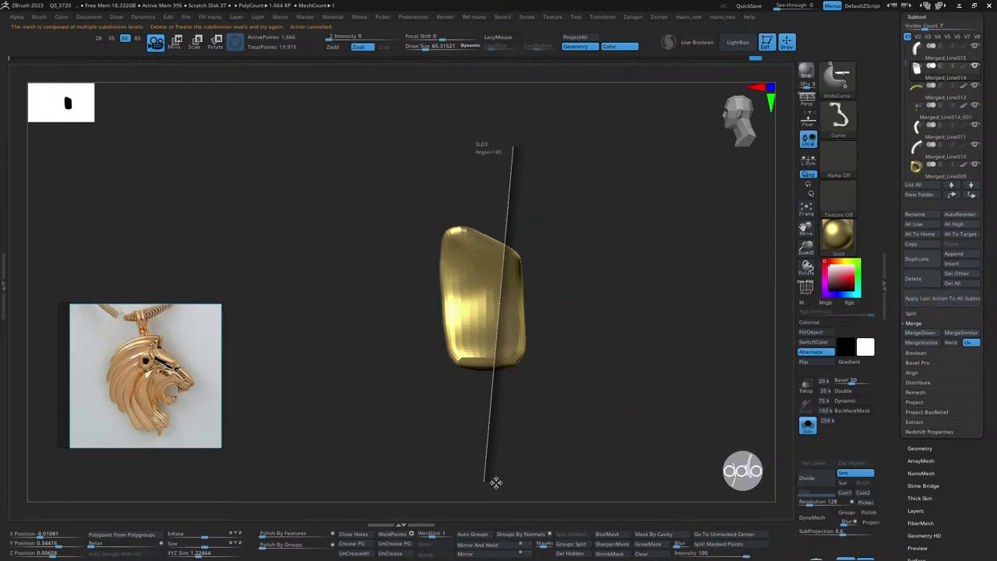
ctrl+shift+drag(496, 482, 668, 467)
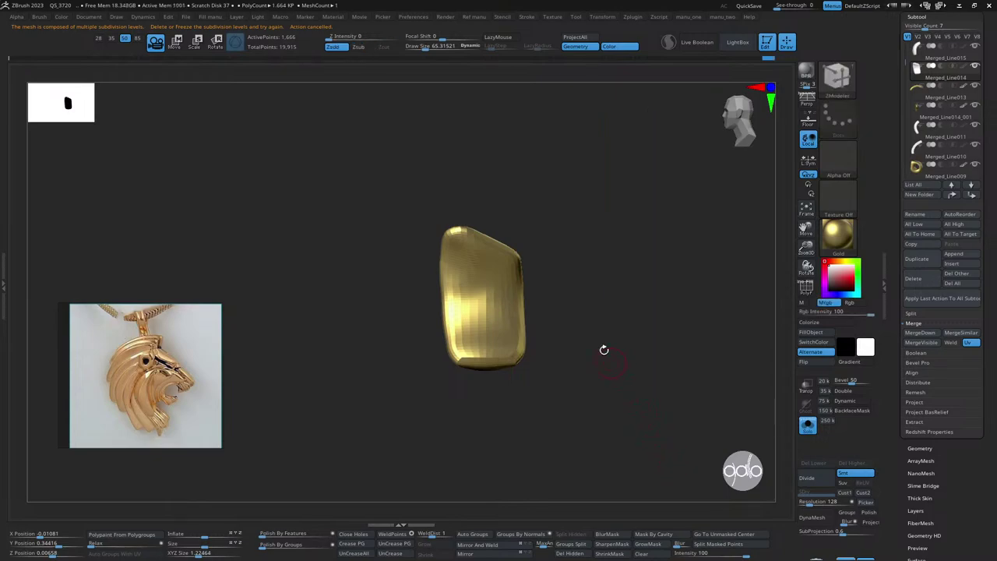
mouse_move(516, 148)
ctrl+shift+mouse_down()
mouse_move(505, 508)
mouse_move(526, 509)
ctrl+shift+mouse_up()
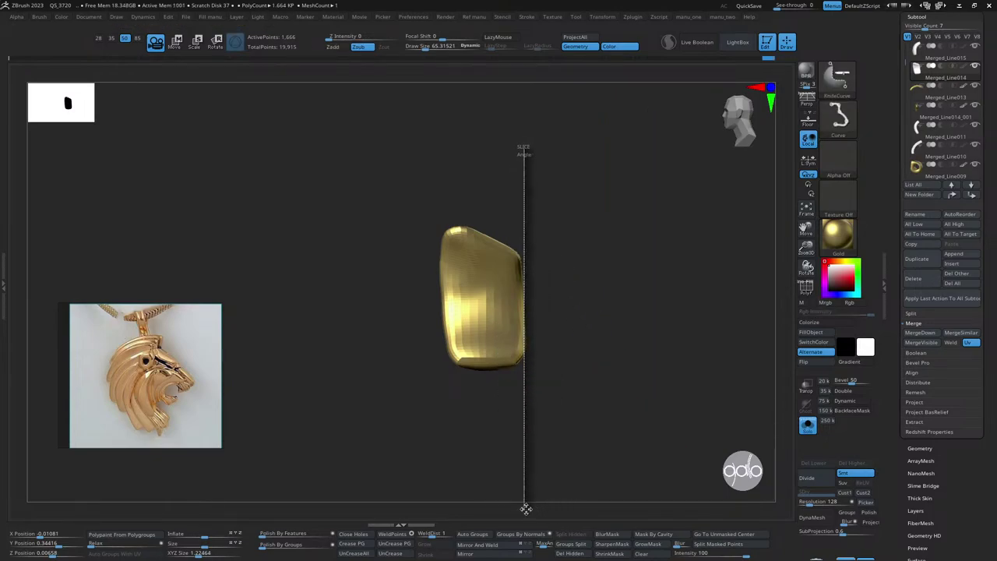
mouse_move(526, 508)
ctrl+shift+mouse_down()
mouse_move(486, 498)
mouse_move(555, 357)
ctrl+shift+mouse_up()
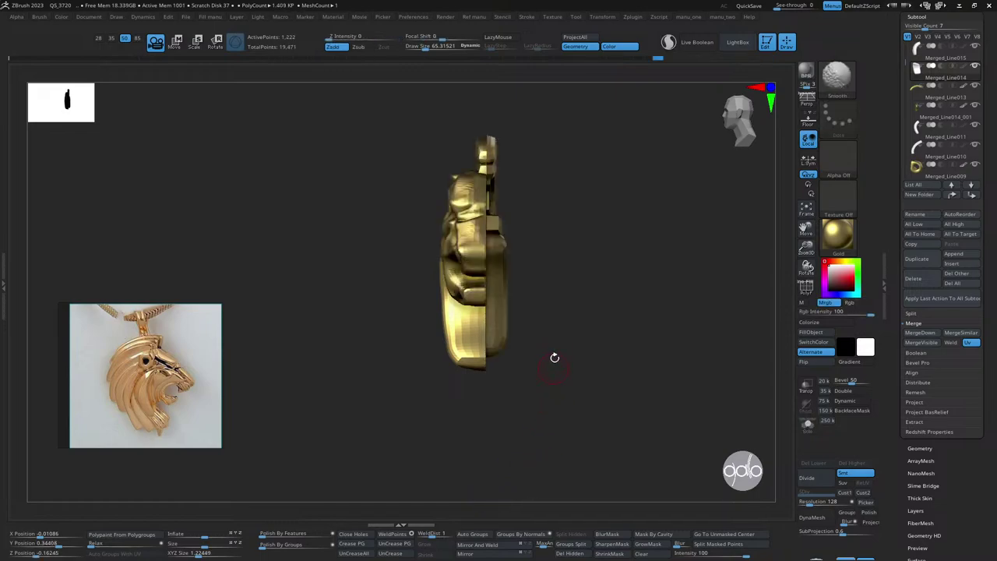
- Delete the capsule piece's lower subdivisions and slice its back off flat
alt+click(511, 308)
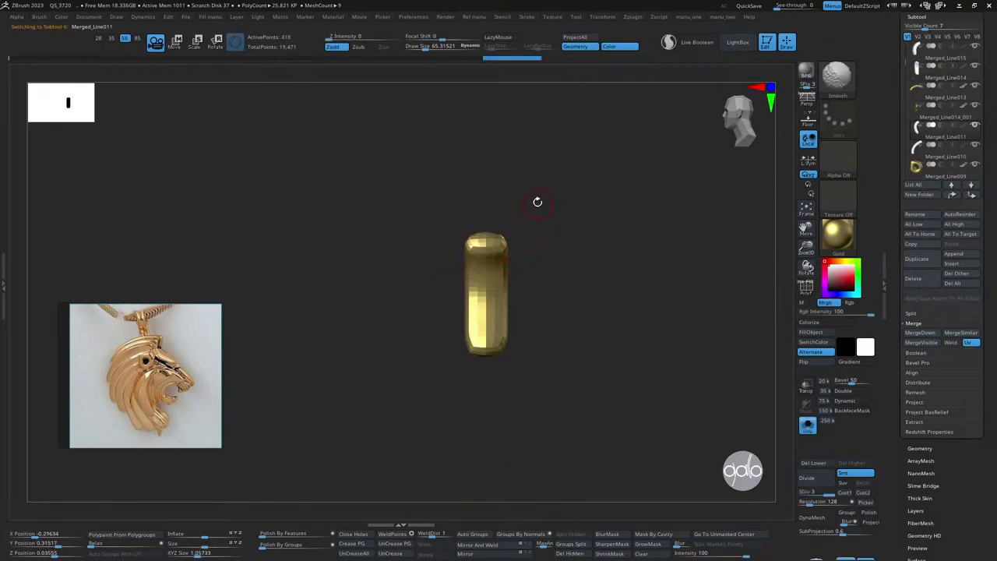
mouse_move(499, 156)
ctrl+shift+mouse_down()
mouse_move(505, 445)
mouse_move(492, 445)
ctrl+shift+mouse_up()
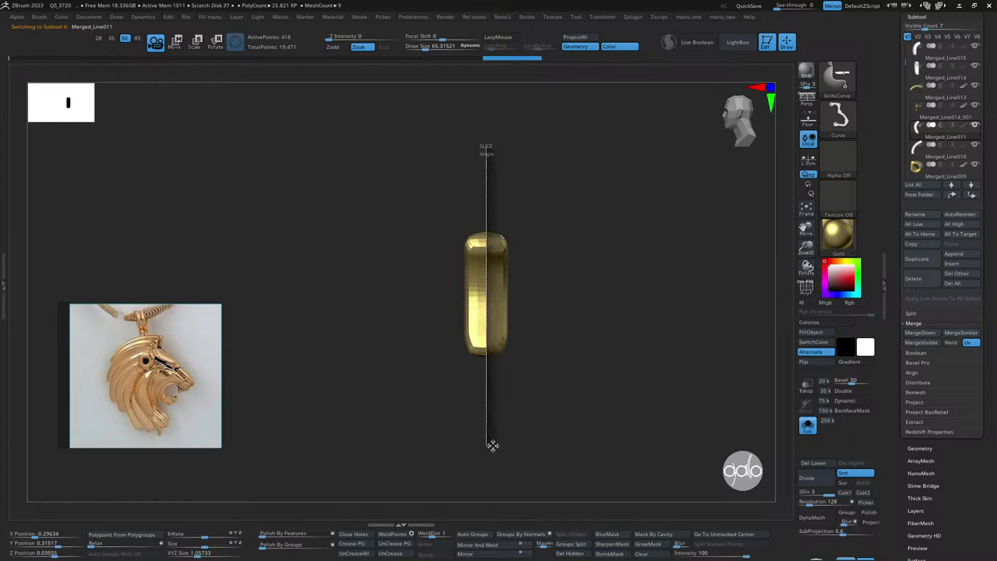
click(811, 463)
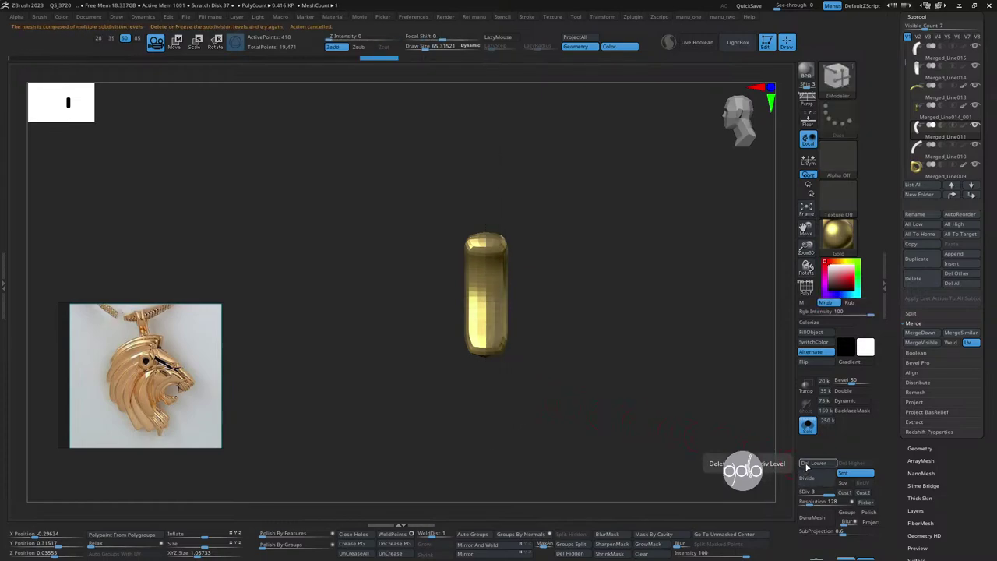
mouse_move(497, 176)
ctrl+shift+mouse_down()
mouse_move(503, 449)
mouse_move(493, 446)
ctrl+shift+mouse_up()
drag(494, 445, 540, 387)
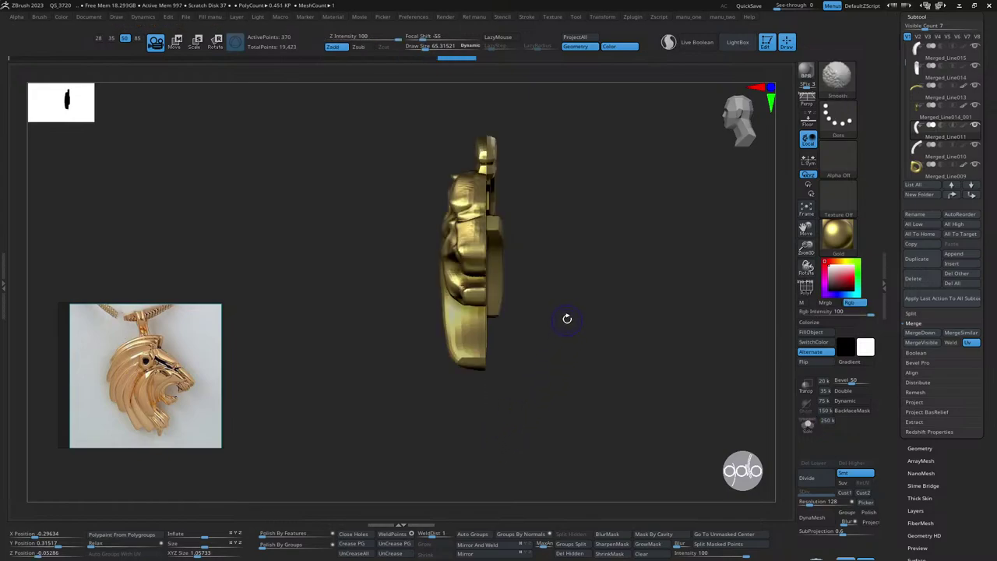
- Solo the bail, delete its lower subdivisions, and slice its back off to 1,116 points
alt+click(505, 226)
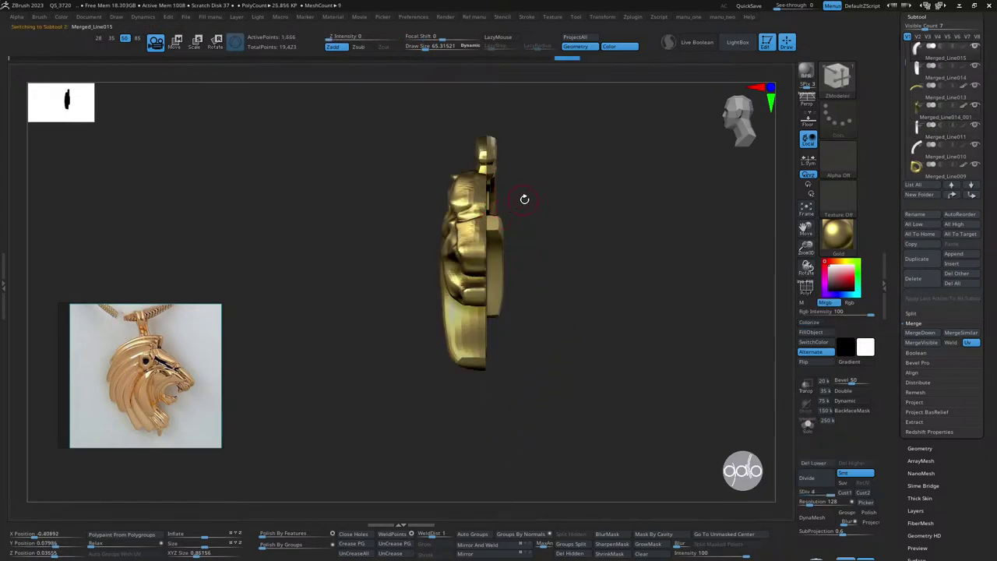
key(ctrl+shift+s)
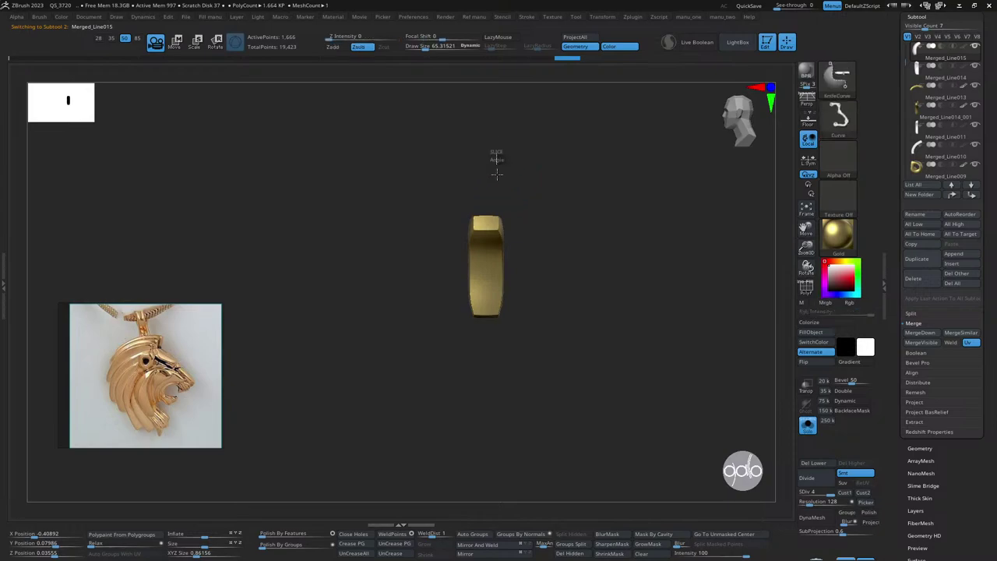
mouse_move(497, 175)
ctrl+shift+mouse_down()
mouse_move(499, 392)
mouse_move(509, 402)
ctrl+shift+mouse_up()
click(814, 463)
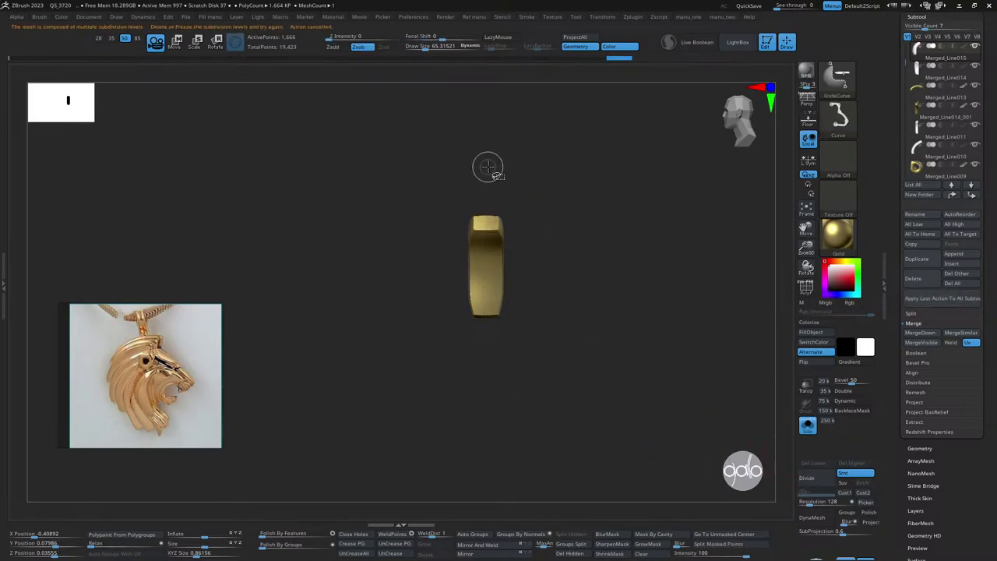
ctrl+shift+drag(488, 168, 485, 396)
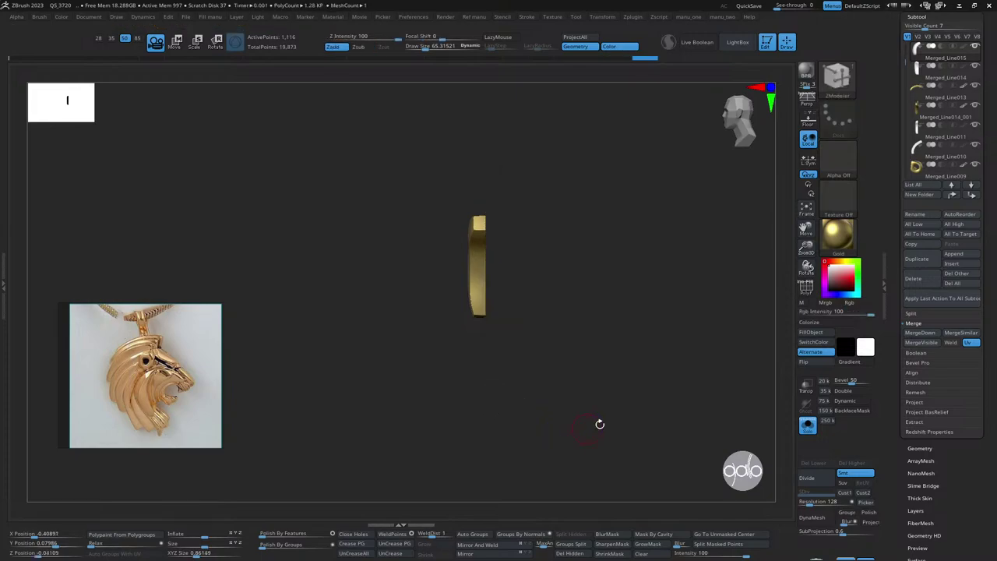
mouse_move(598, 421)
mouse_down()
mouse_move(617, 304)
mouse_move(648, 289)
mouse_move(670, 374)
mouse_move(632, 351)
mouse_up()
- Save the lion pendant tool with Save As from the custom manu2 popup
key(space)
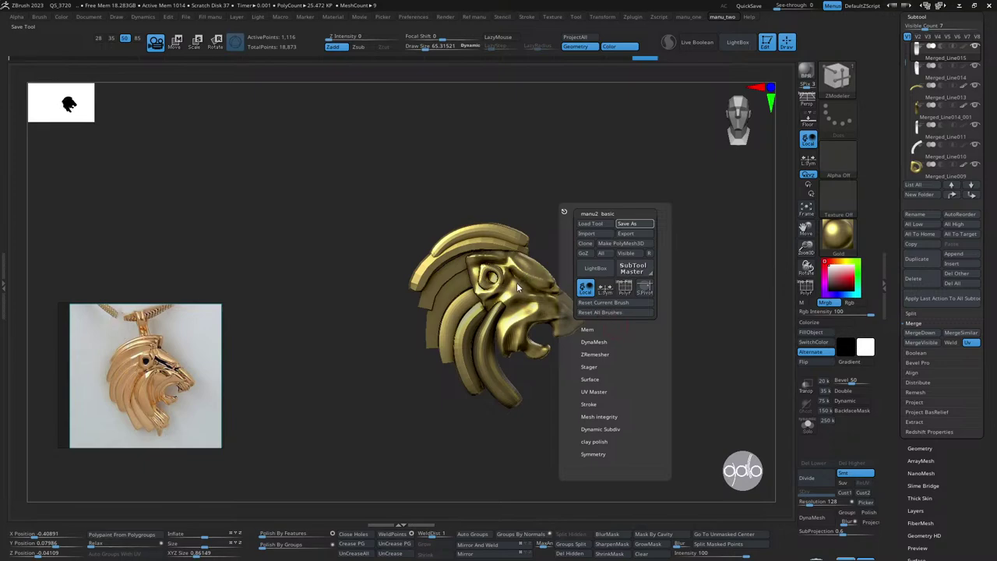
mouse_move(638, 236)
mouse_down()
mouse_move(685, 239)
mouse_move(624, 239)
mouse_move(616, 259)
mouse_move(673, 334)
mouse_move(635, 263)
mouse_move(659, 299)
mouse_move(647, 229)
mouse_move(681, 233)
mouse_move(646, 232)
mouse_move(628, 202)
mouse_up()
- Solo the Merged_Line008 strip and subdivide it once, checking its polygroup wireframe
key(Down)
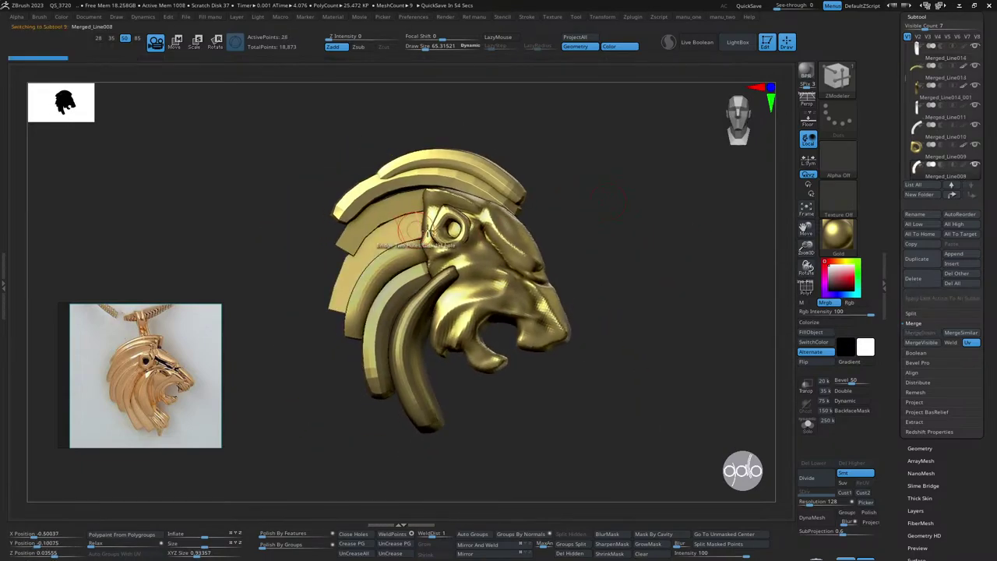
key(Down)
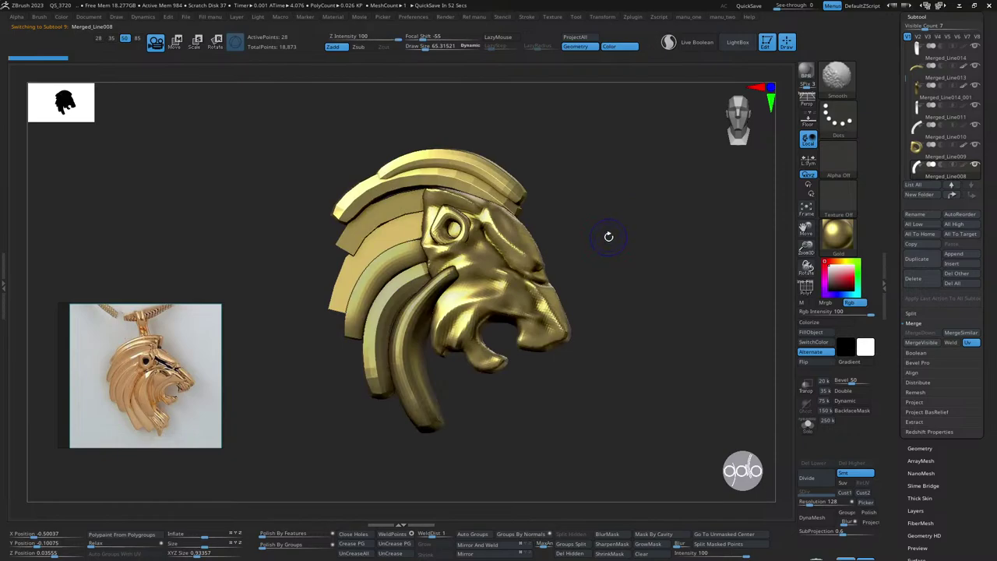
key(alt+s)
mouse_move(634, 225)
mouse_down()
mouse_move(643, 225)
mouse_move(595, 266)
mouse_move(615, 307)
mouse_move(832, 424)
mouse_up()
key(shift+f)
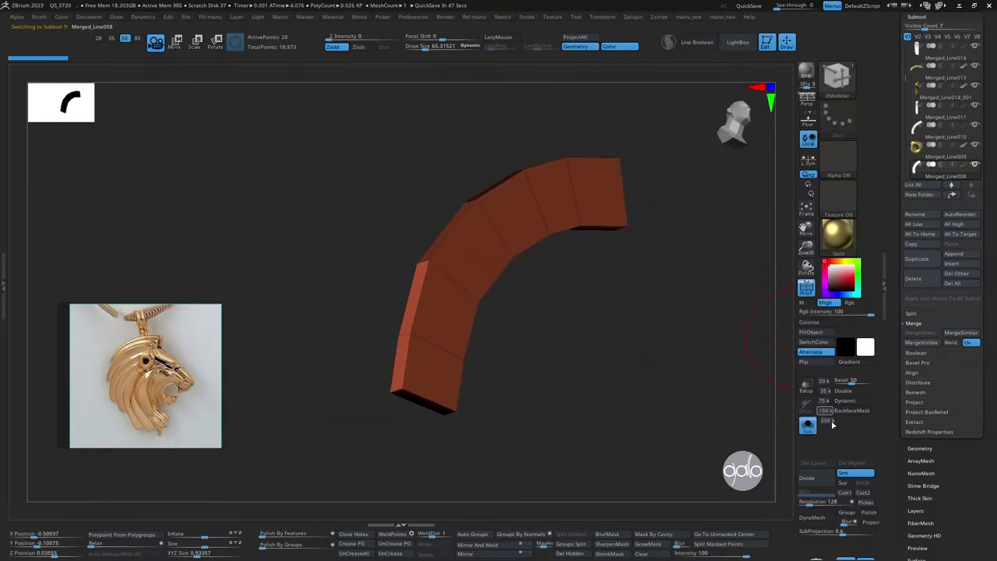
click(810, 479)
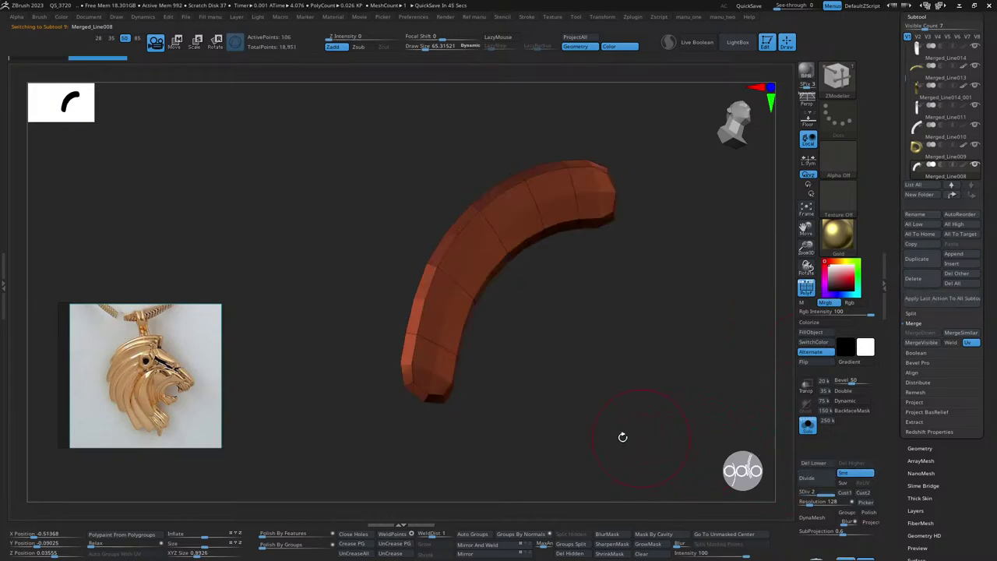
mouse_move(623, 437)
mouse_down()
mouse_move(592, 416)
mouse_move(605, 372)
mouse_up()
key(shift+f)
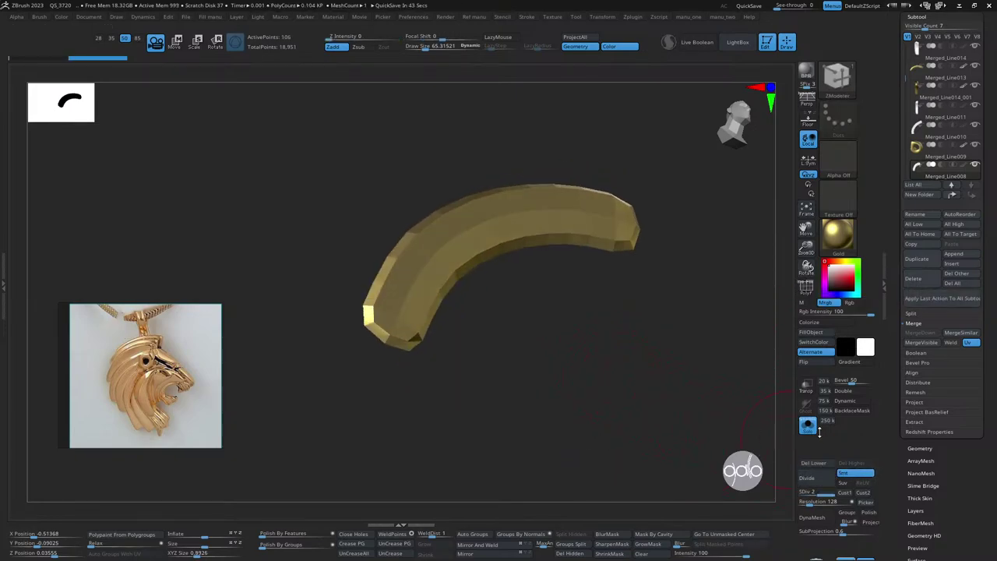
click(808, 287)
click(809, 287)
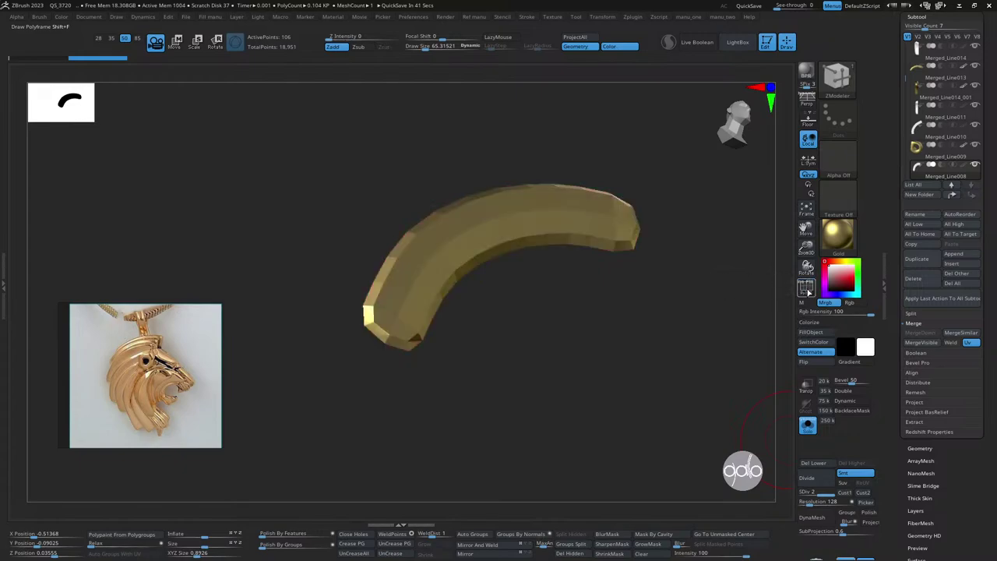
click(804, 288)
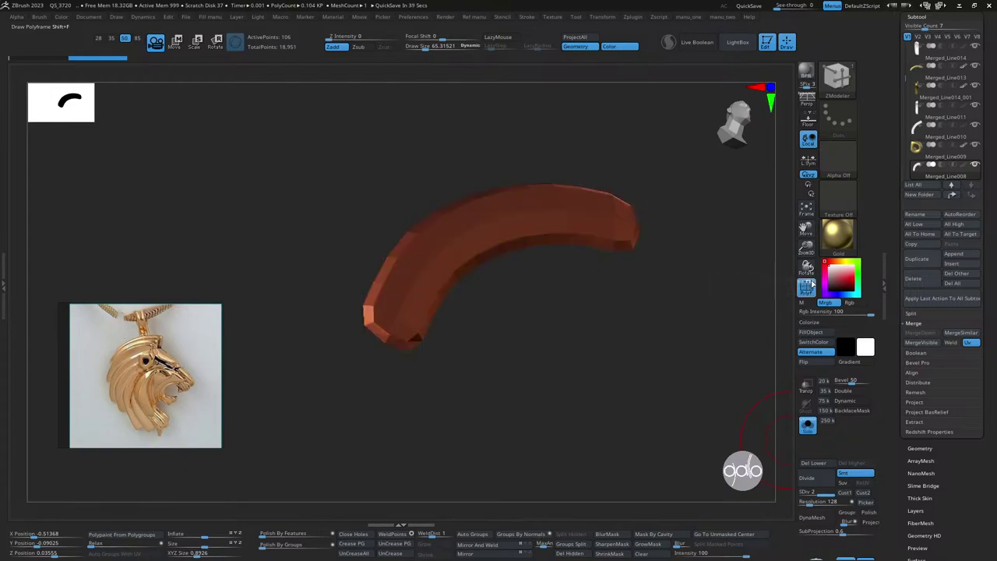
key(ctrl+w)
drag(530, 505, 602, 406)
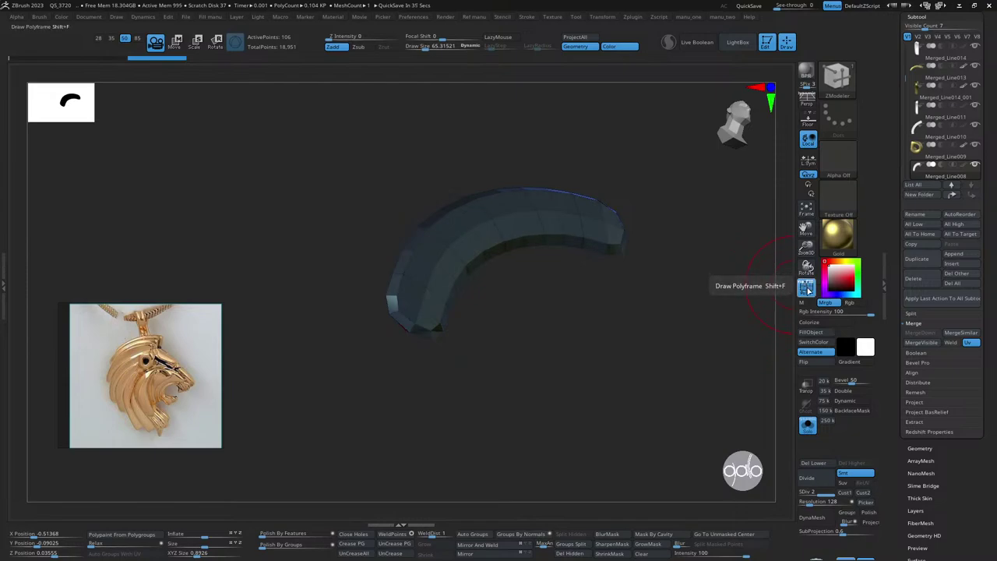
click(807, 289)
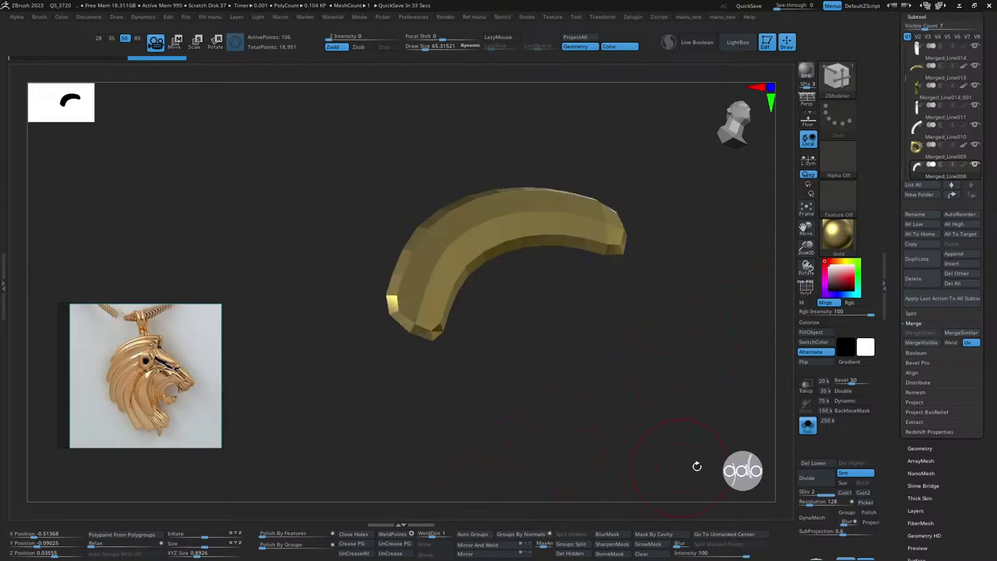
- Subdivide Merged_Line008 again, rotate it slightly, and bring back all other pieces
click(809, 481)
key(w)
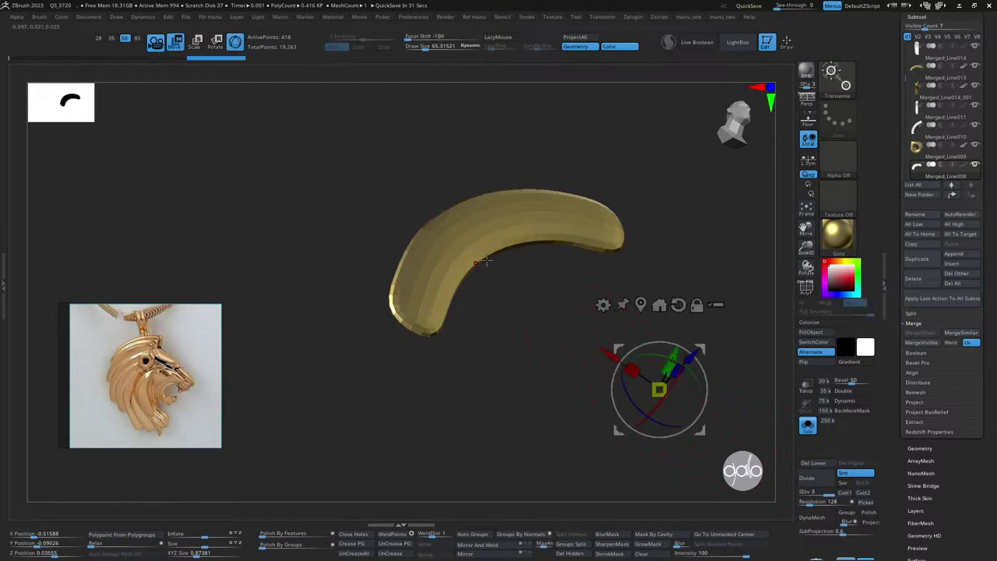
click(659, 304)
mouse_move(538, 233)
mouse_down()
mouse_move(679, 175)
mouse_move(712, 218)
mouse_up()
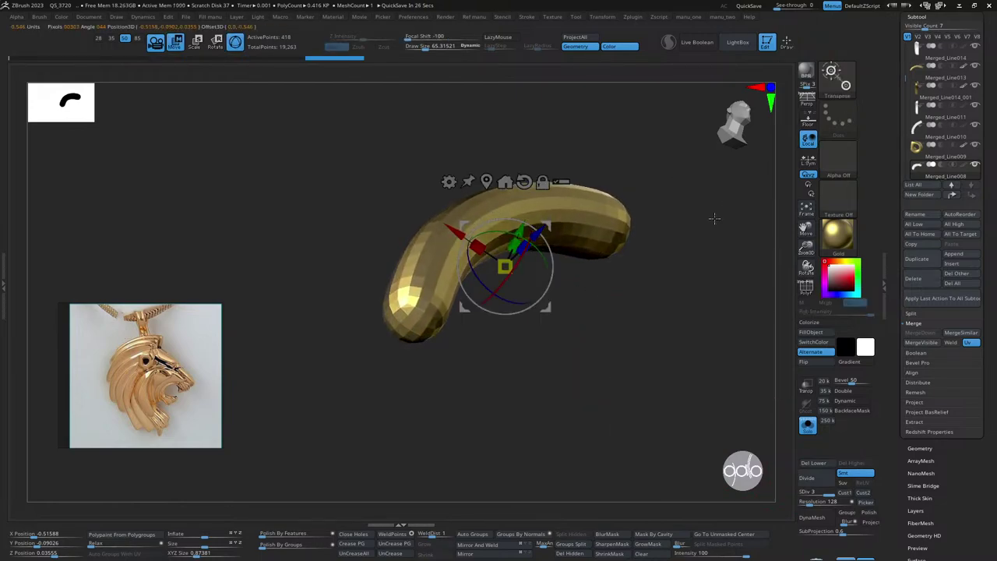
key(shift+ctrl+s)
key(q)
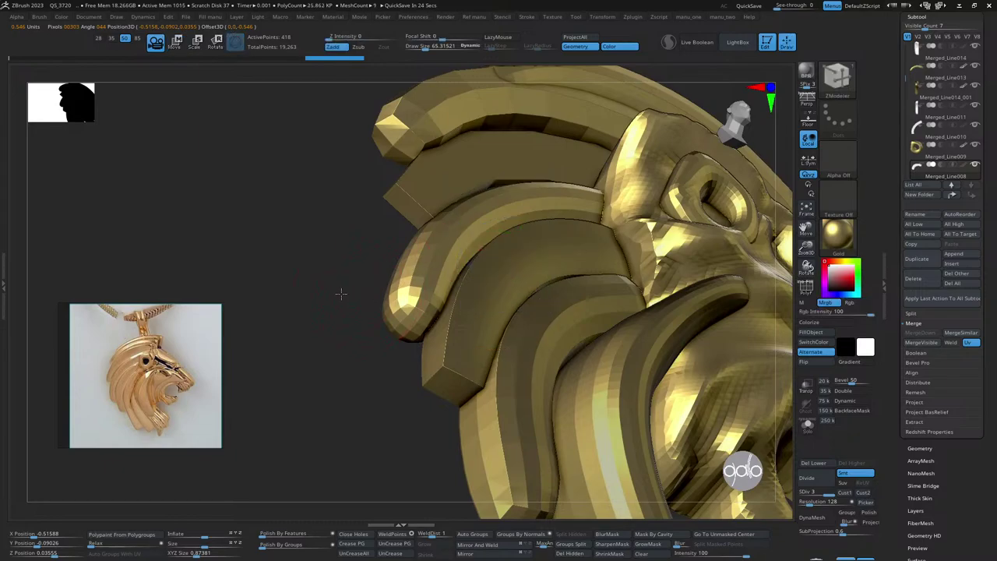
key(f)
mouse_move(305, 267)
mouse_down()
mouse_move(349, 265)
mouse_move(427, 347)
mouse_move(548, 289)
mouse_up()
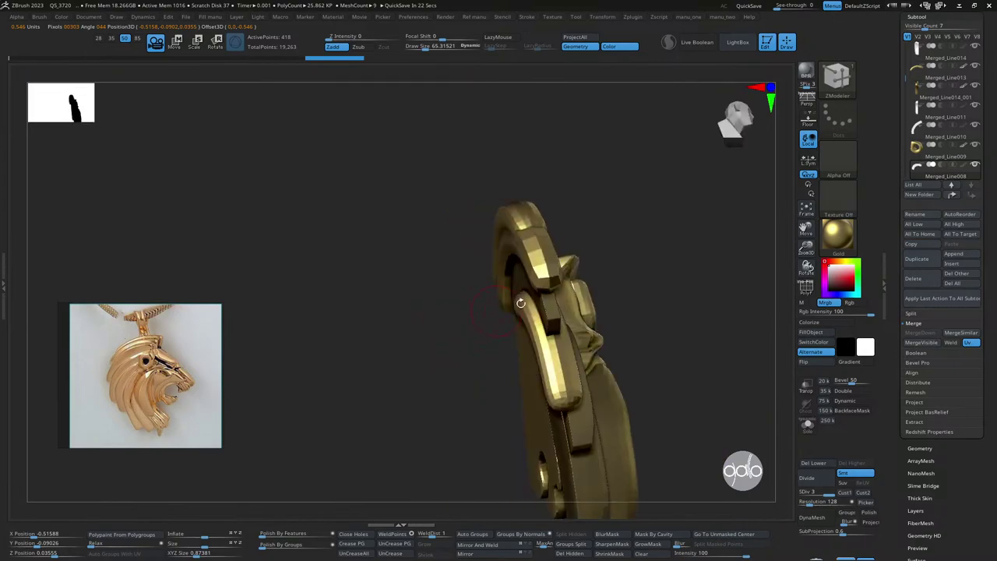
- Select Merged_Line010 and divide it twice to reach SDiv 3
alt+click(548, 289)
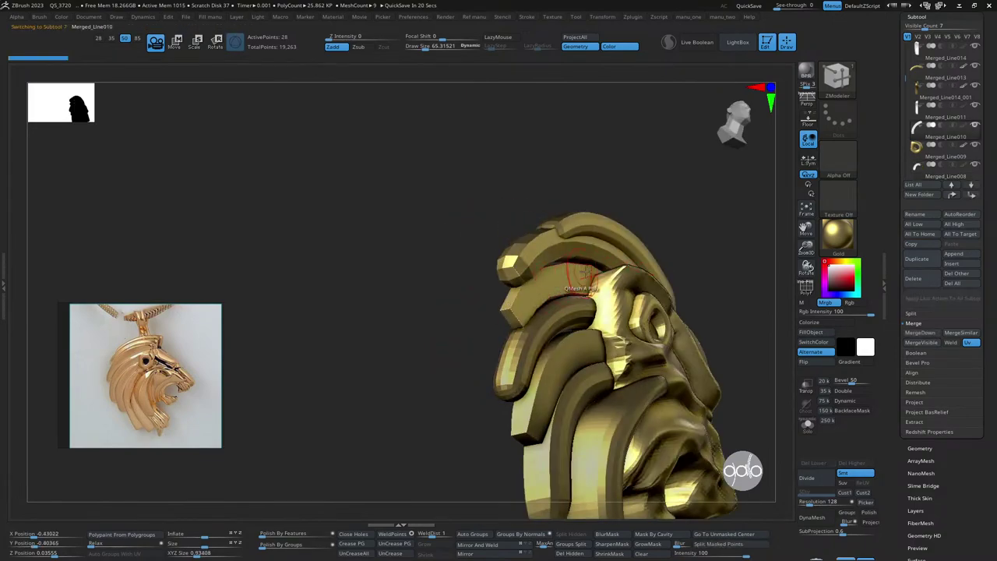
key(w)
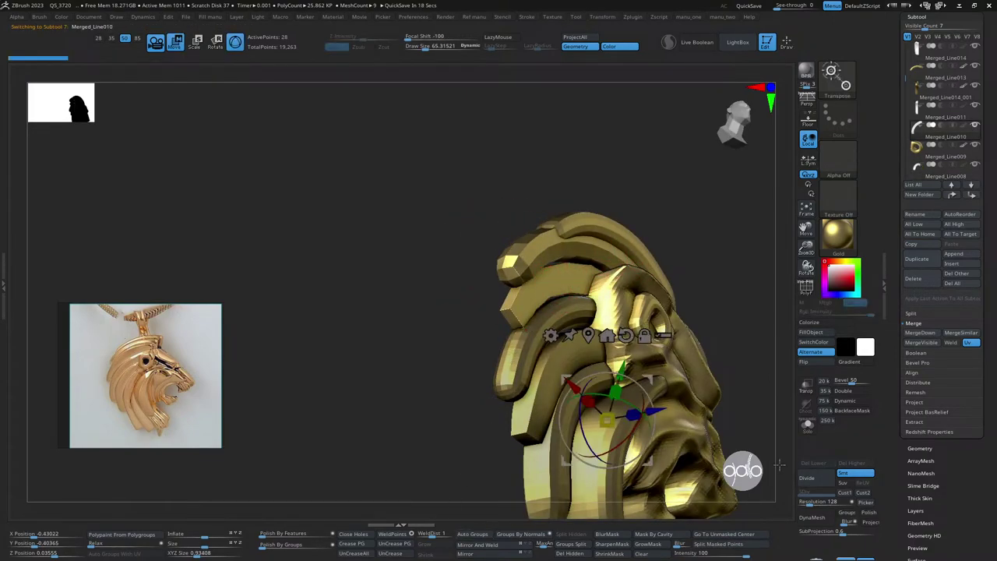
click(821, 481)
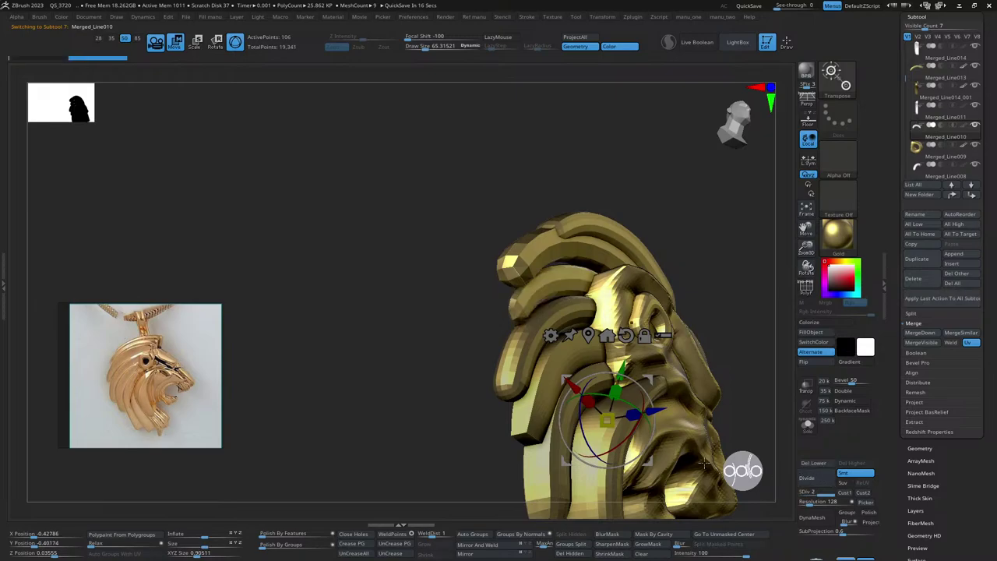
click(407, 534)
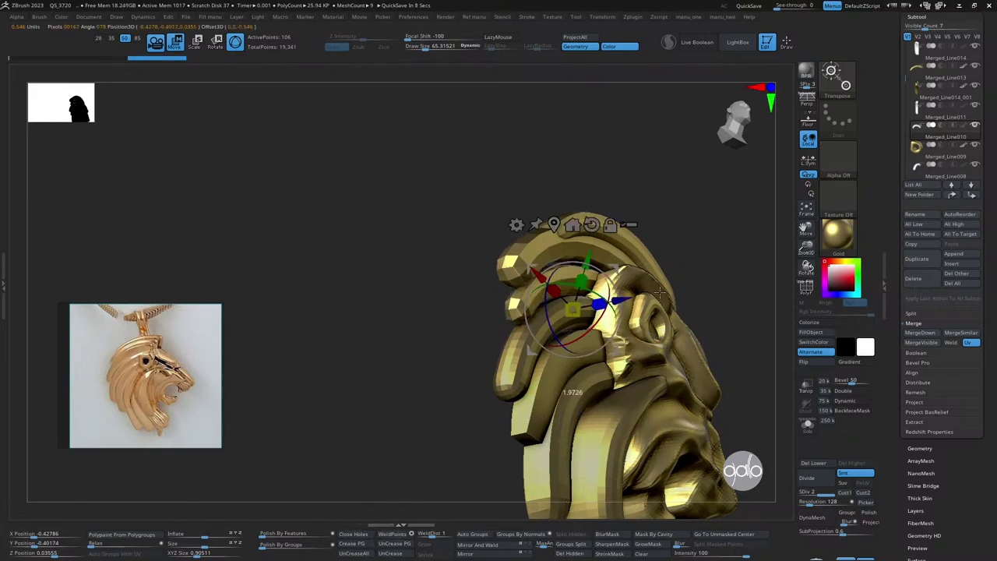
click(814, 480)
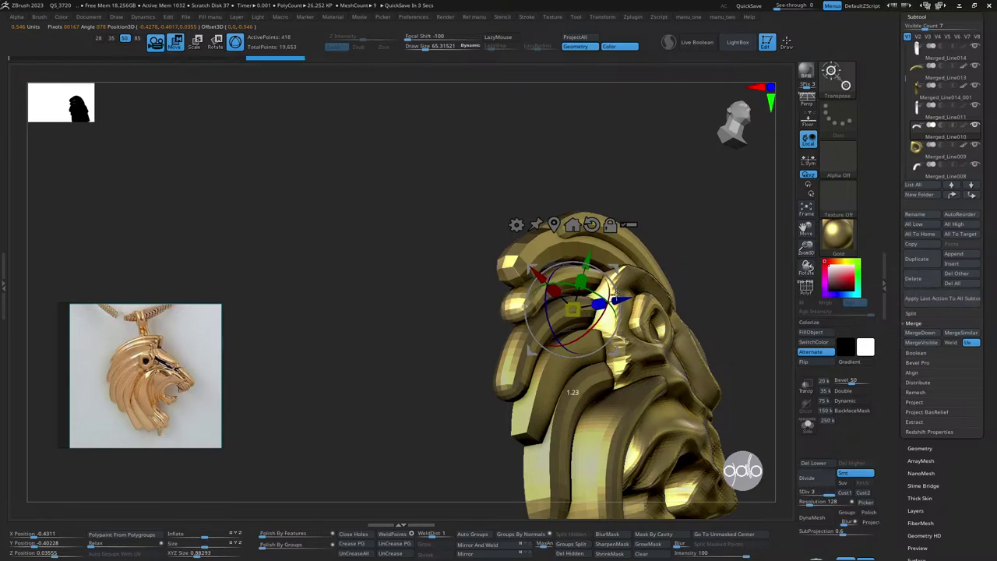
key(q)
mouse_move(770, 278)
mouse_down()
mouse_move(673, 281)
mouse_move(690, 276)
mouse_move(707, 300)
mouse_move(719, 285)
mouse_move(728, 319)
mouse_move(704, 265)
mouse_move(554, 200)
mouse_move(566, 182)
mouse_move(591, 219)
mouse_up()
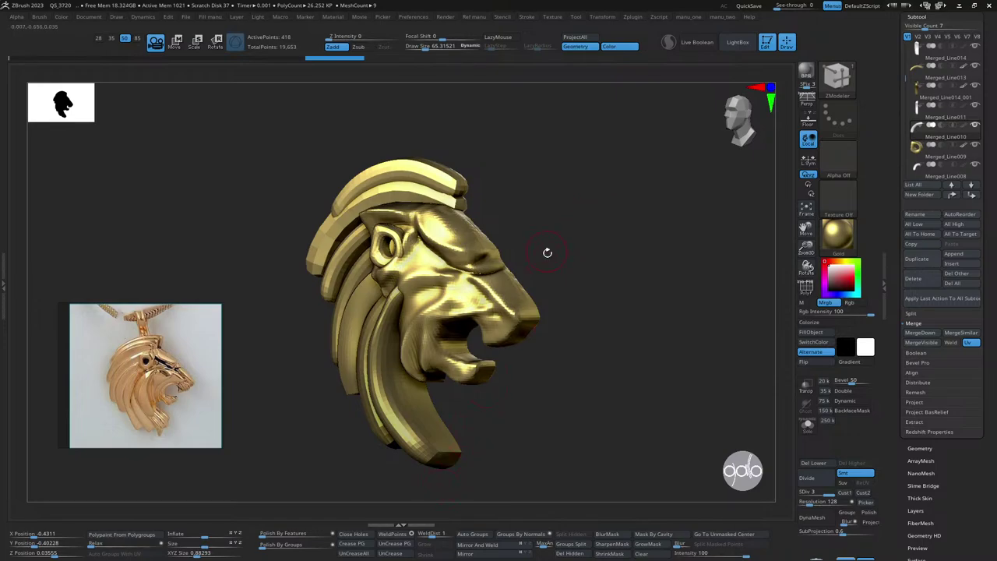
- Orbit around the gold lion head to view it from a new angle
drag(547, 252, 579, 257)
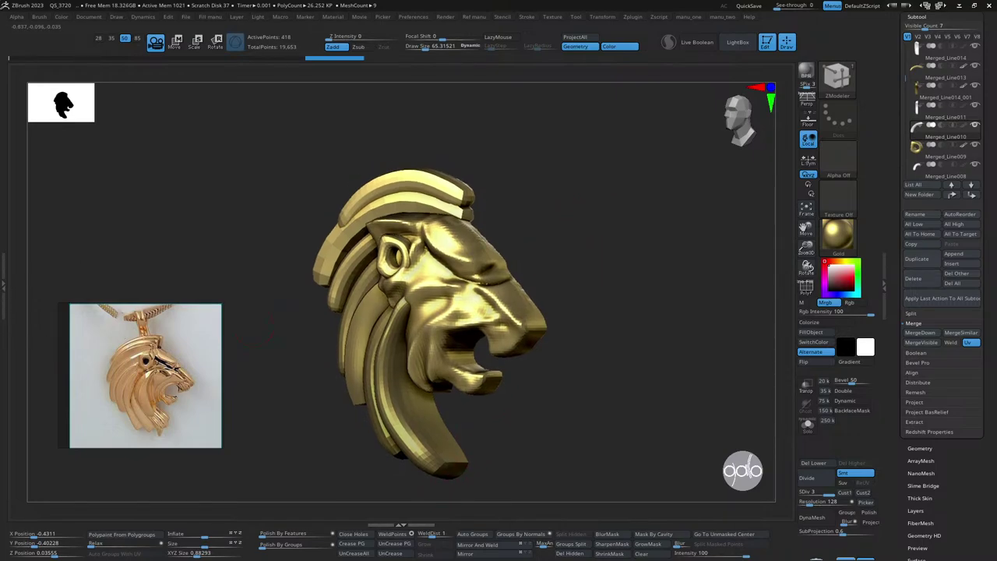
mouse_move(555, 215)
mouse_down()
mouse_move(576, 225)
mouse_move(583, 245)
mouse_move(668, 172)
mouse_move(594, 281)
mouse_move(597, 223)
mouse_move(604, 236)
mouse_move(655, 165)
mouse_up()
- Switch to the Standard brush, solo the lion2 subtool, and shrink Draw Size to about 47.8
key(space)
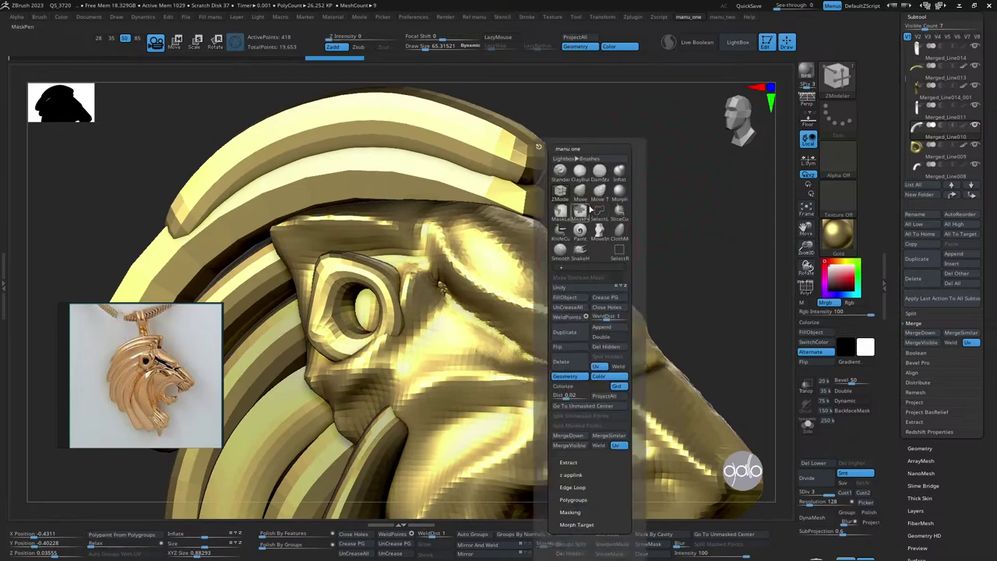
click(560, 170)
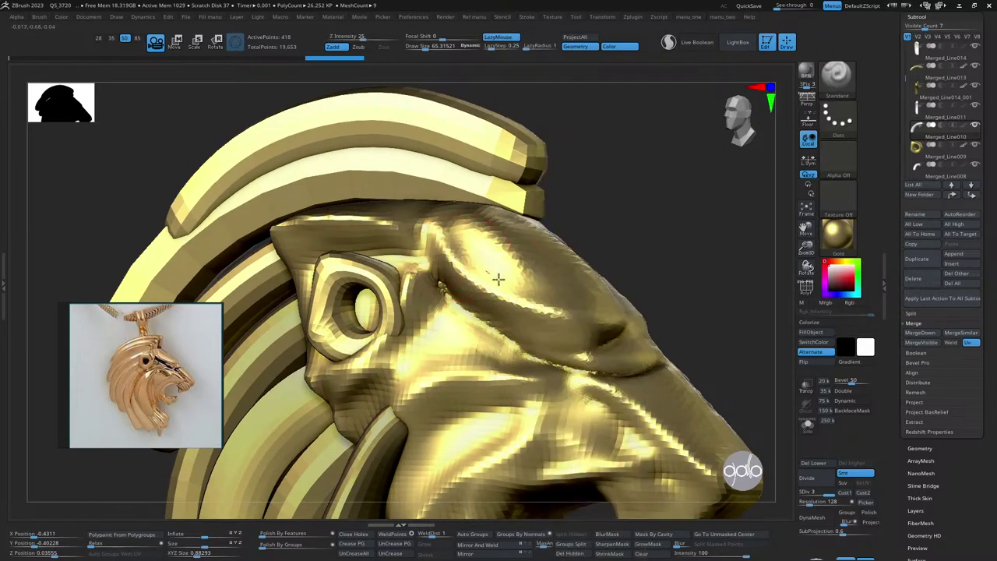
key(d)
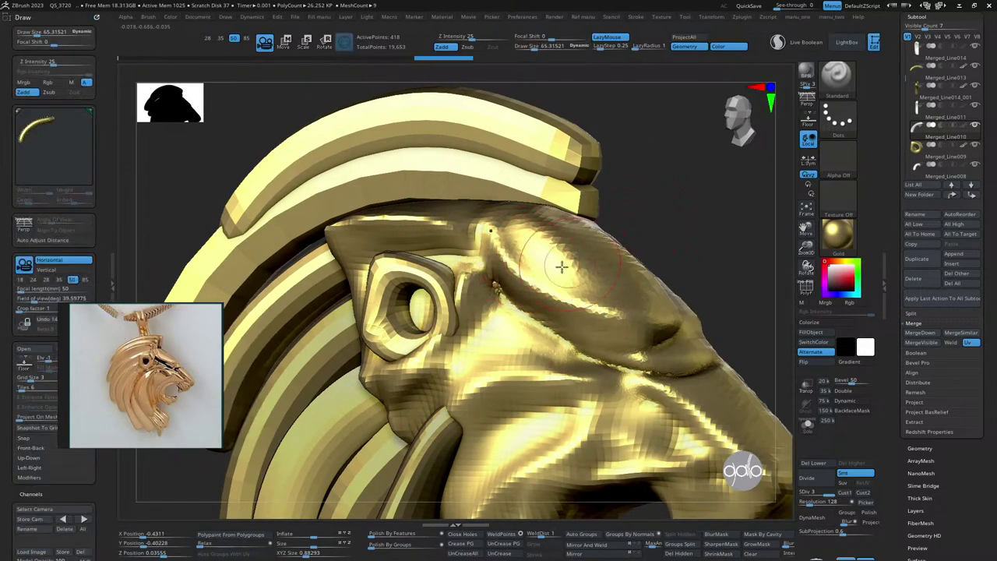
alt+click(550, 271)
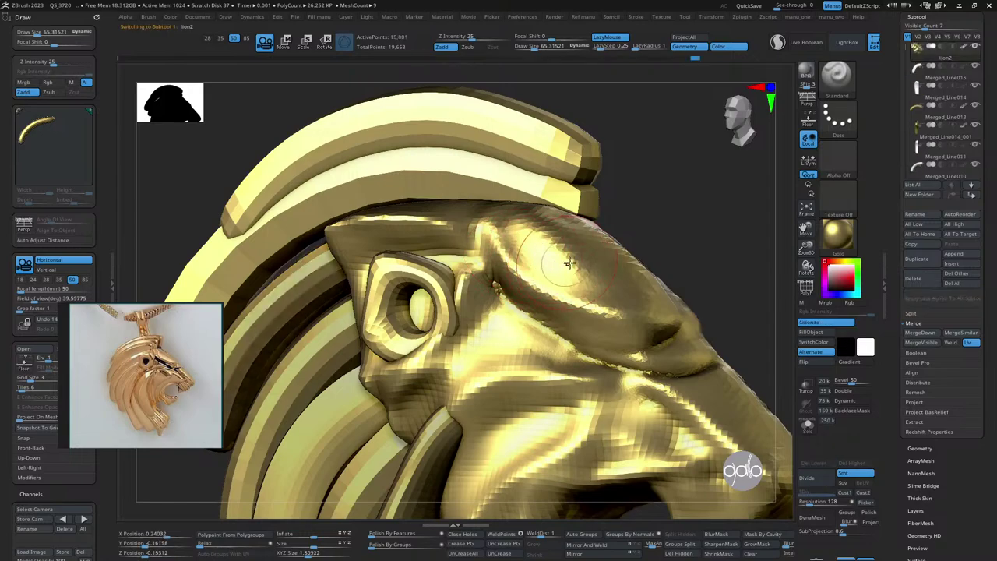
key(alt+s)
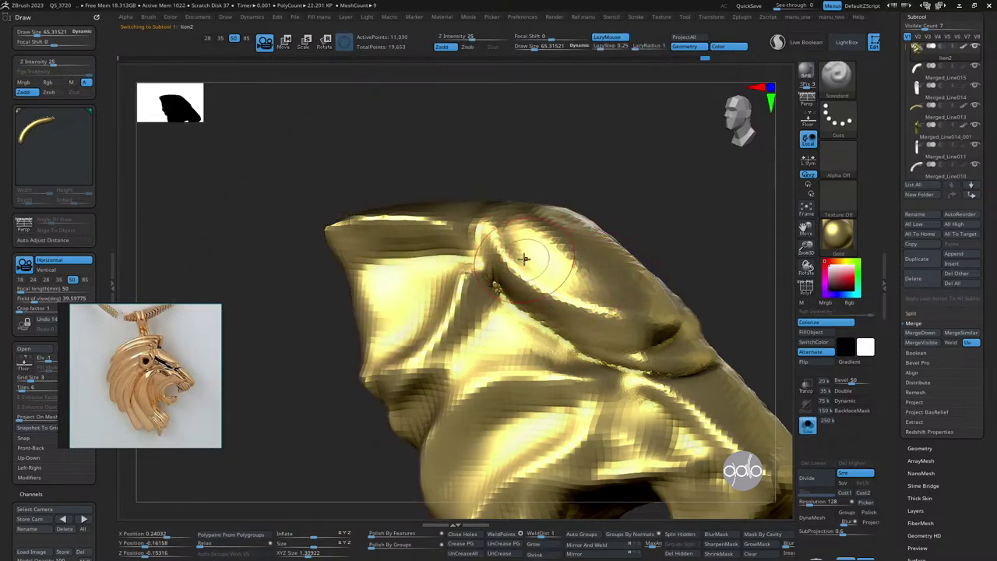
key(s)
mouse_move(526, 258)
mouse_down()
mouse_move(510, 242)
mouse_move(604, 312)
mouse_up()
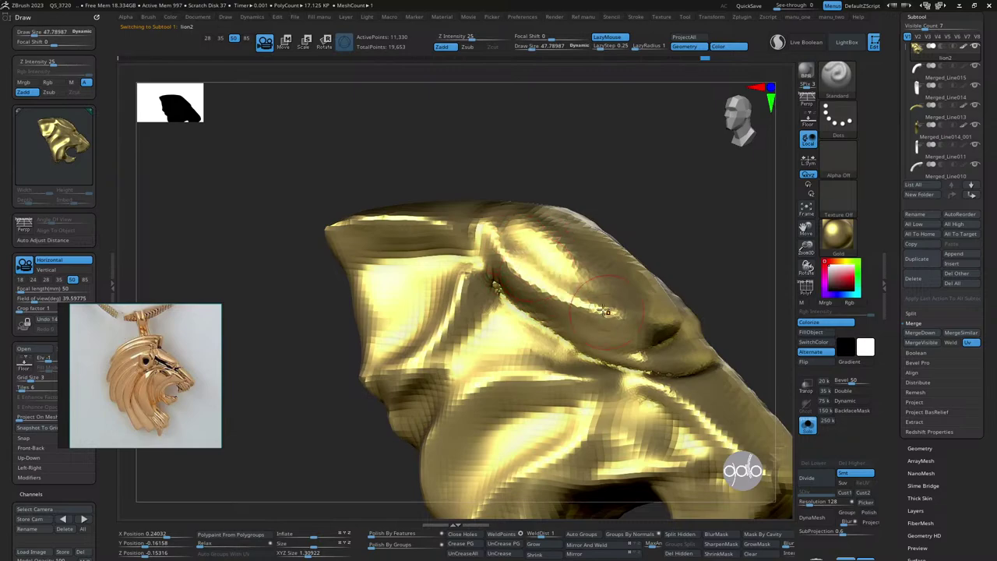
click(839, 243)
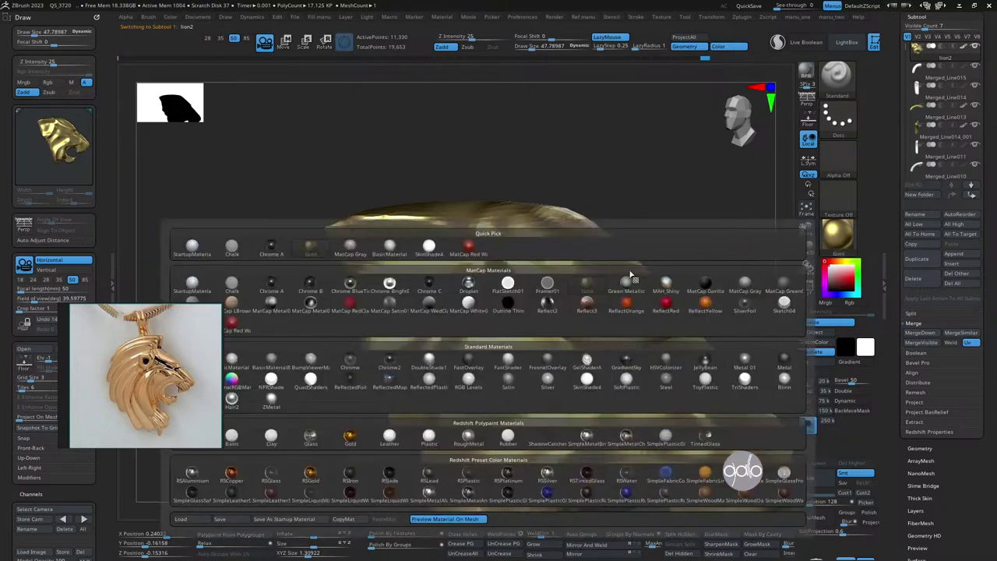
- Apply BasicMaterial and fill the head with plain white using Colorize
click(271, 359)
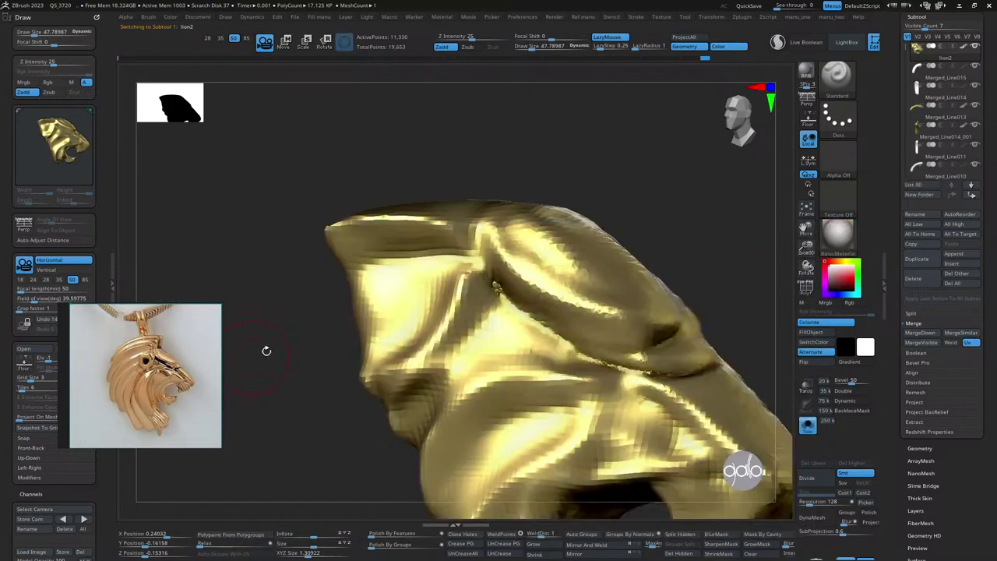
drag(265, 350, 648, 207)
click(816, 322)
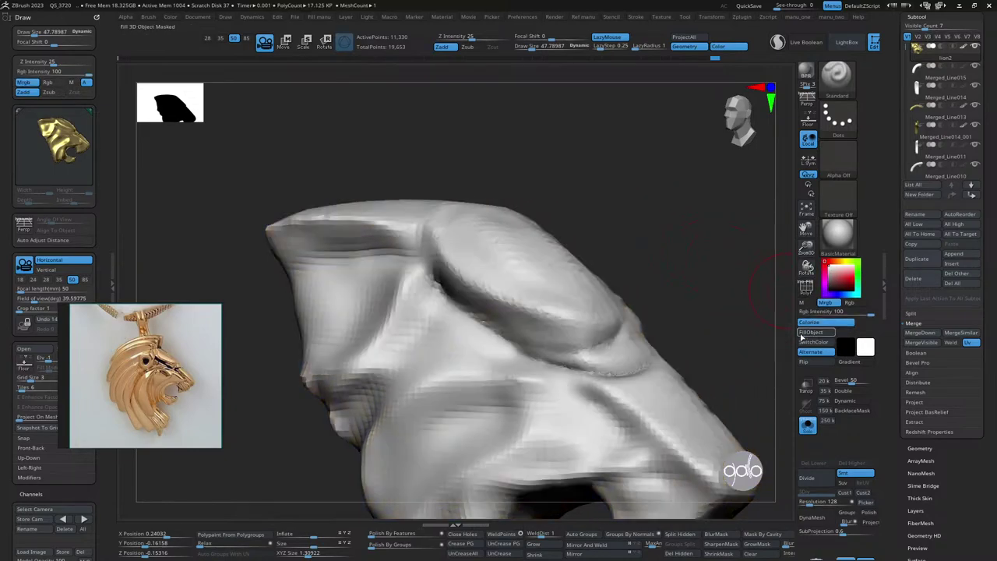
drag(639, 216, 462, 256)
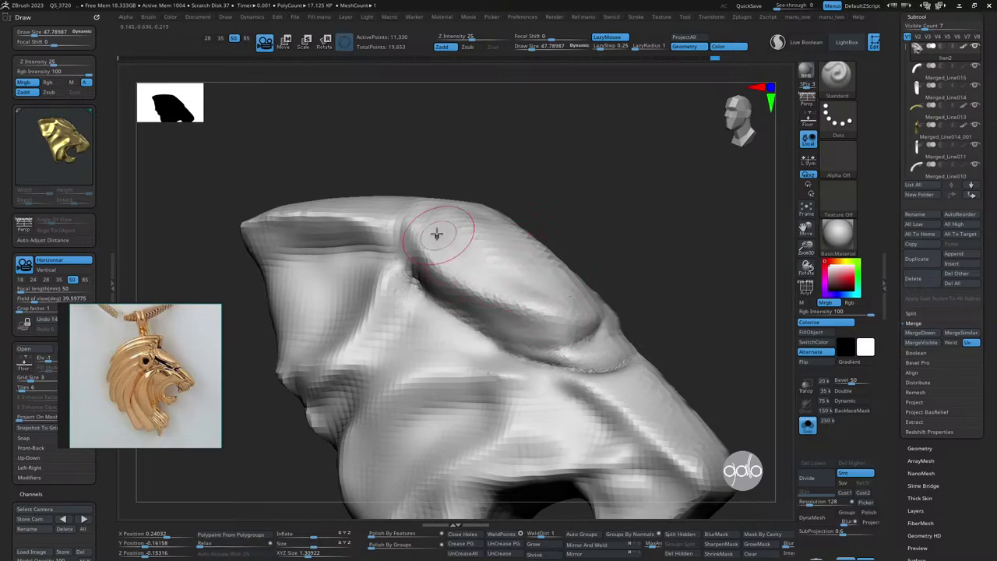
mouse_move(610, 256)
mouse_down()
mouse_move(631, 248)
mouse_move(226, 321)
mouse_up()
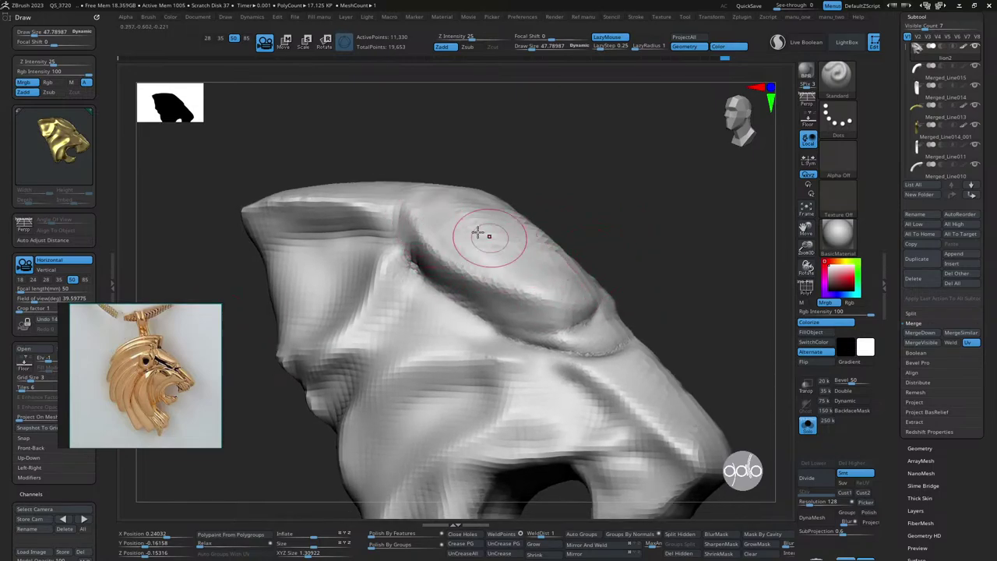
- Smooth out the dent above the brow and add a light Standard stroke
key(shift)
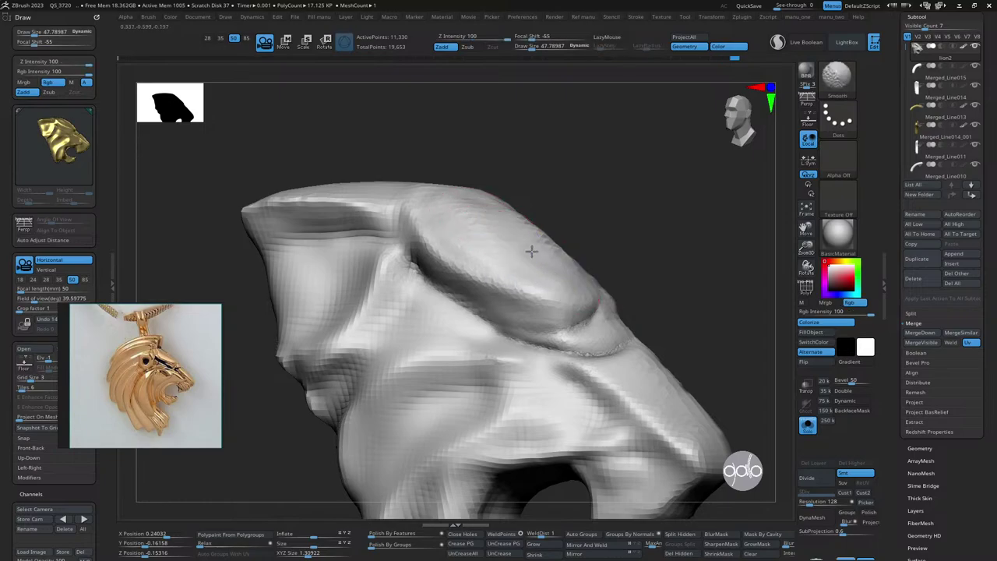
mouse_move(615, 226)
mouse_down()
mouse_move(634, 213)
mouse_move(646, 249)
mouse_move(619, 251)
mouse_move(604, 239)
mouse_move(615, 244)
mouse_move(664, 225)
mouse_move(557, 289)
mouse_up()
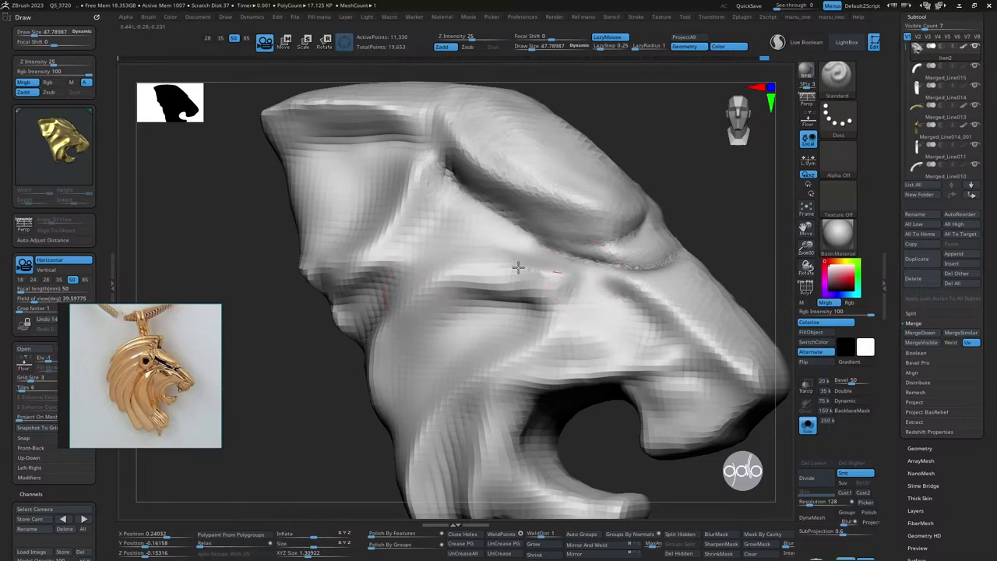
drag(674, 259, 688, 232)
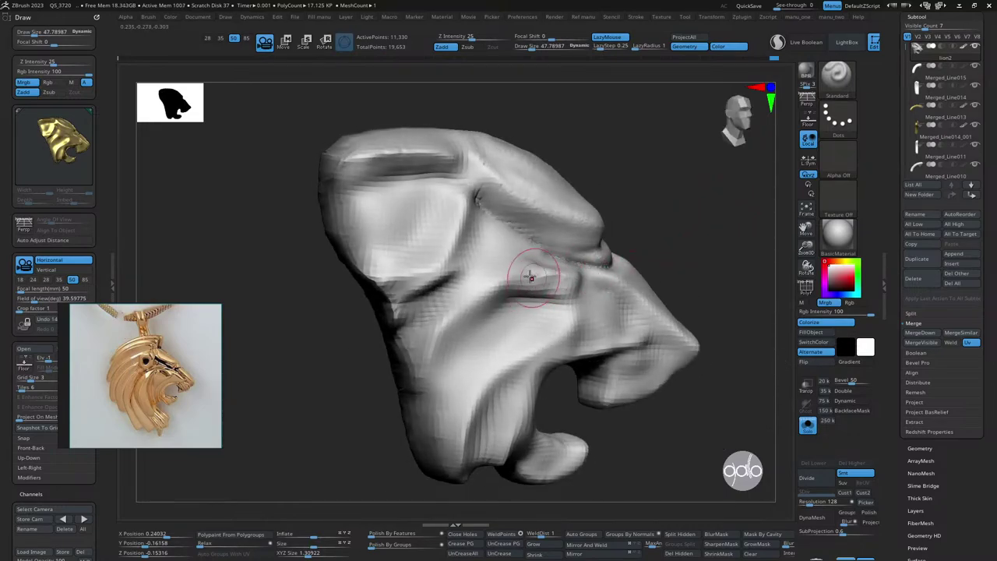
mouse_move(662, 249)
mouse_down()
mouse_move(668, 194)
mouse_move(670, 210)
mouse_up()
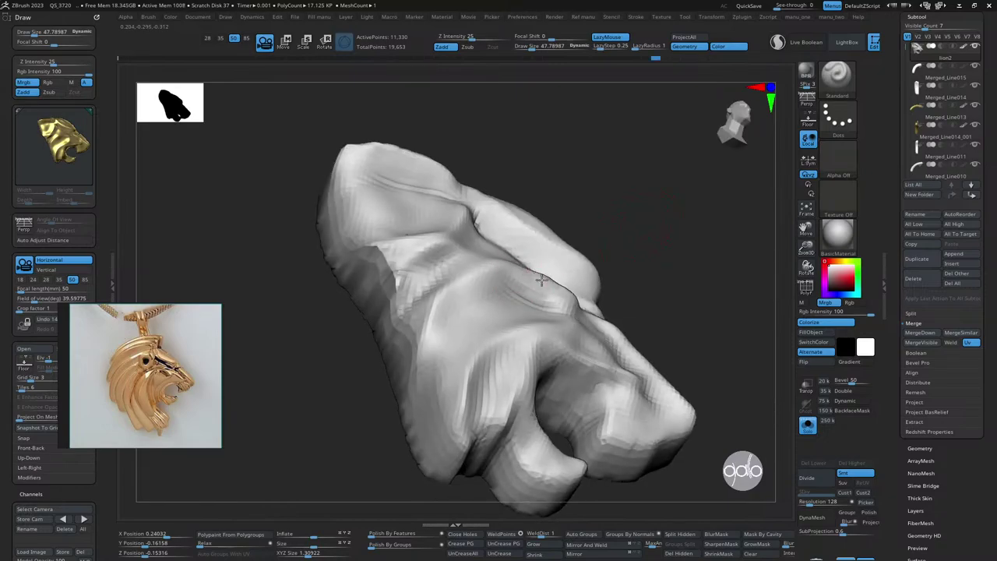
mouse_move(541, 279)
mouse_down()
mouse_move(639, 211)
mouse_move(528, 279)
mouse_up()
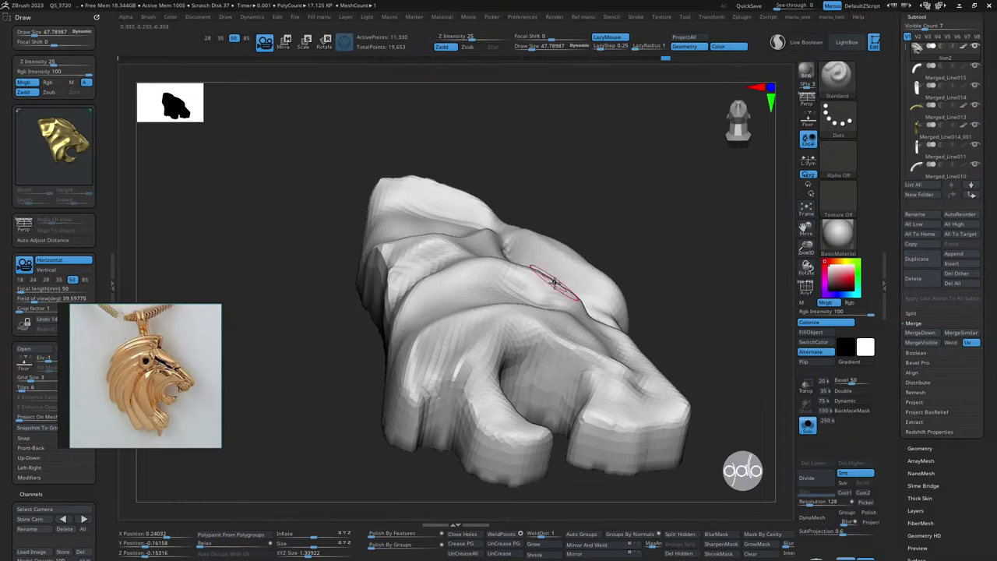
mouse_move(516, 270)
right_down()
mouse_move(652, 260)
mouse_move(529, 285)
mouse_move(646, 260)
mouse_move(573, 261)
right_up()
mouse_move(573, 261)
shift+mouse_down()
mouse_move(537, 276)
mouse_move(586, 218)
mouse_move(601, 289)
mouse_move(634, 322)
shift+mouse_up()
mouse_move(482, 363)
right_down()
mouse_move(728, 216)
mouse_move(672, 234)
right_up()
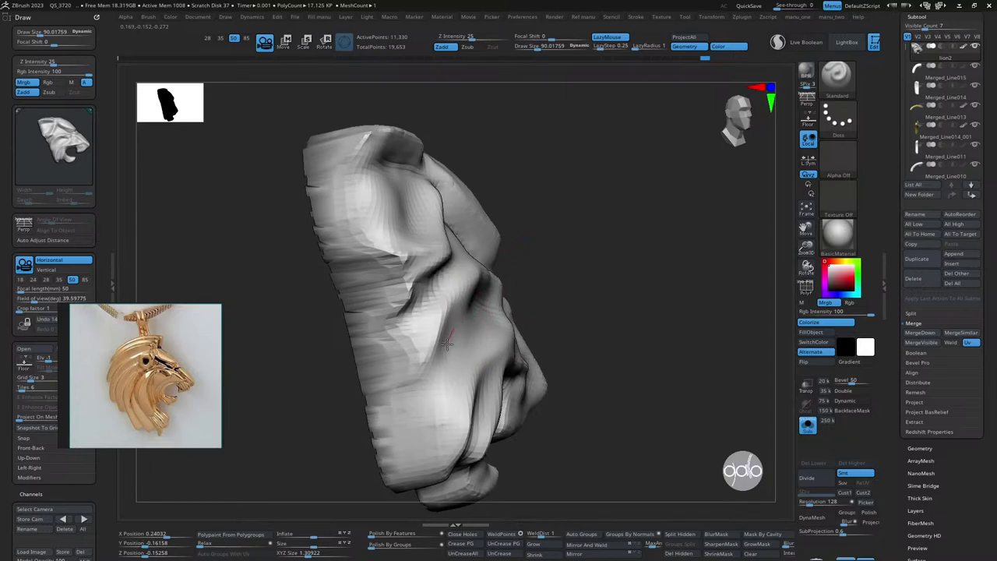
drag(446, 343, 434, 379)
- Switch to a freehand stroke and sculpt creases along the head's left edge and cheek
click(840, 119)
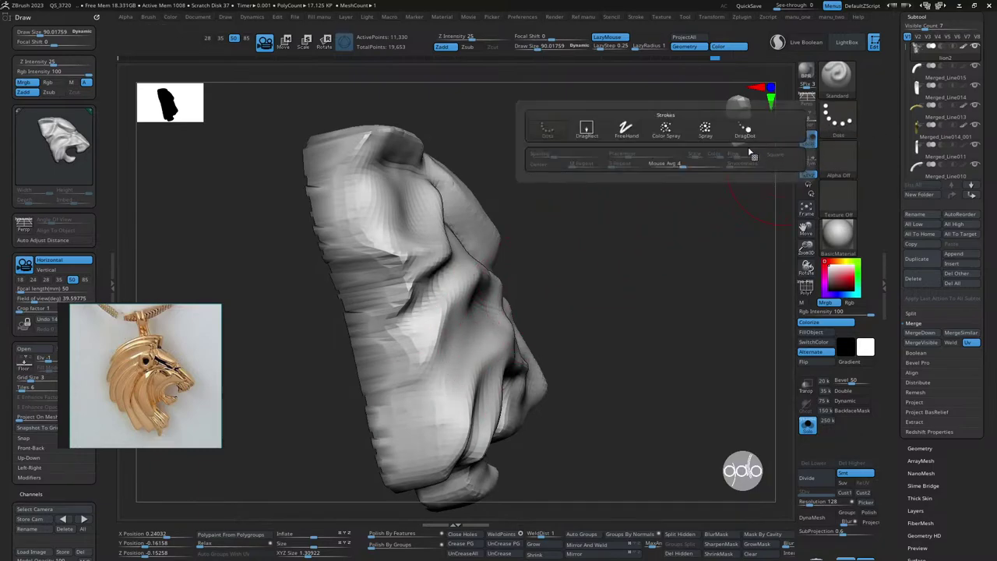
click(626, 130)
drag(642, 221, 551, 260)
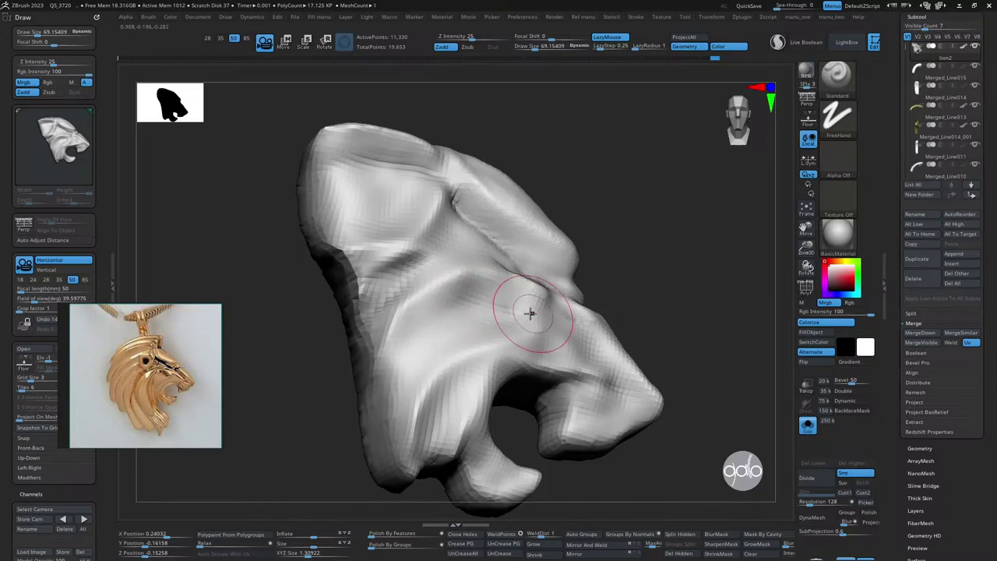
drag(532, 316, 444, 340)
drag(389, 393, 354, 257)
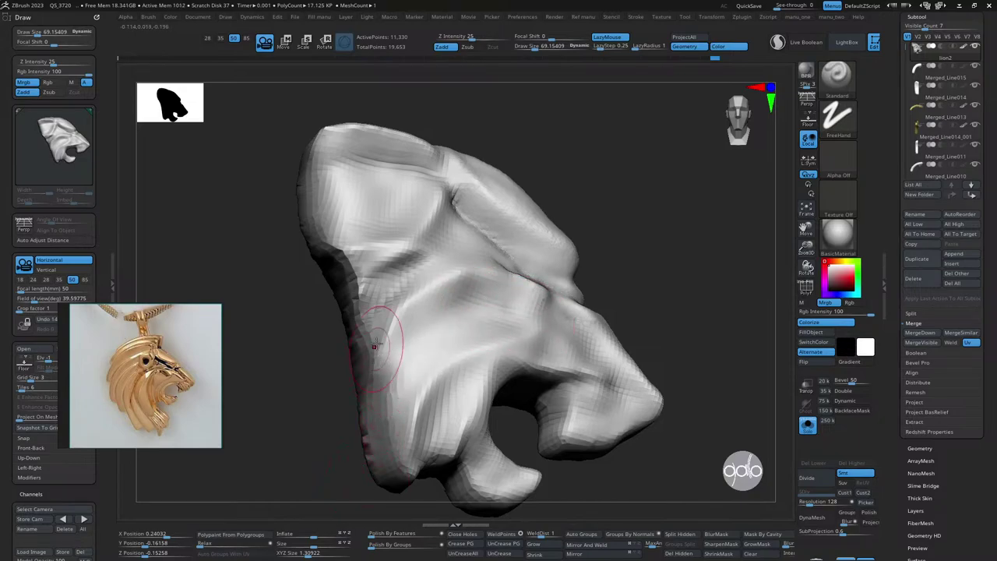
drag(685, 257, 545, 222)
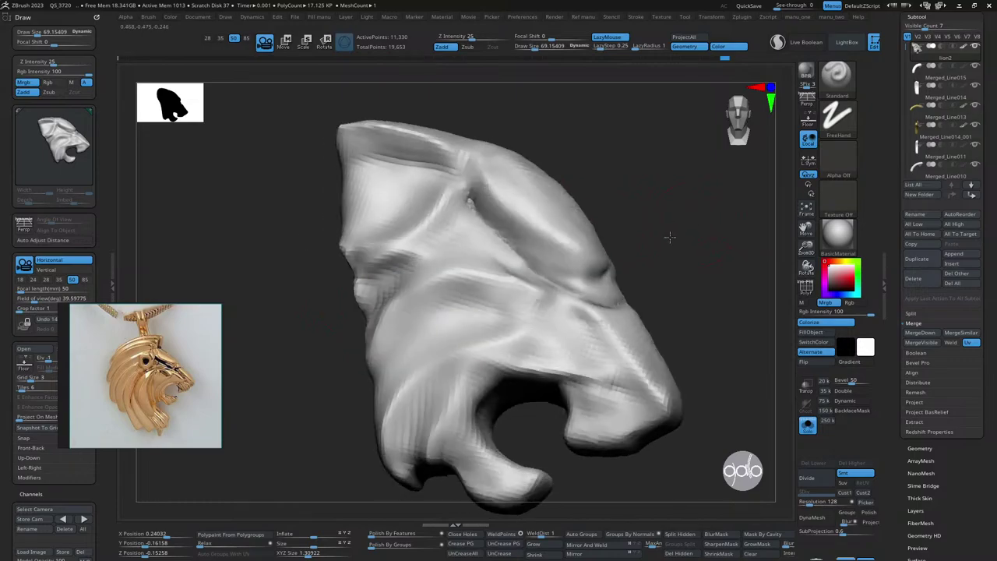
drag(482, 218, 481, 237)
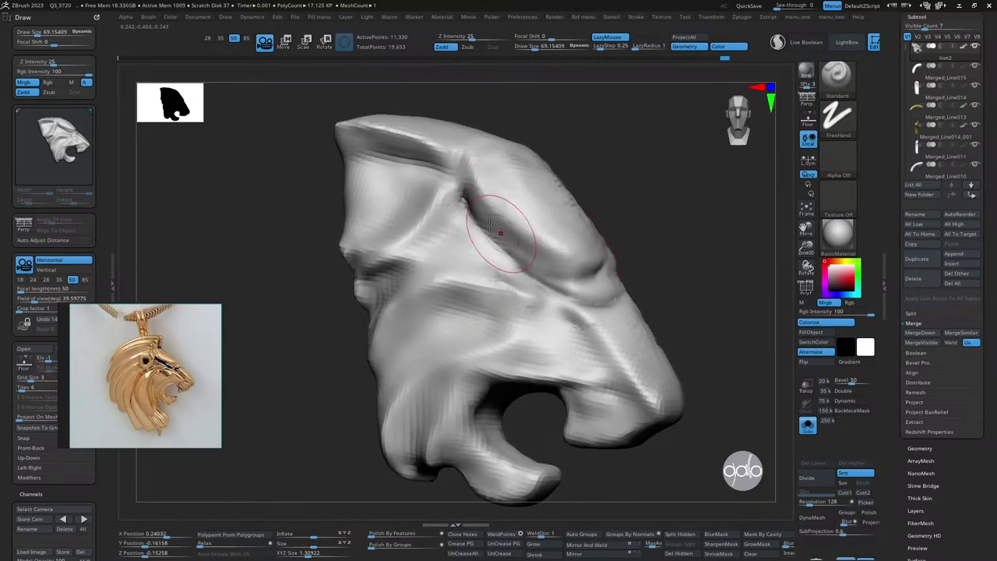
mouse_move(652, 273)
mouse_down()
mouse_move(662, 268)
mouse_move(652, 276)
mouse_up()
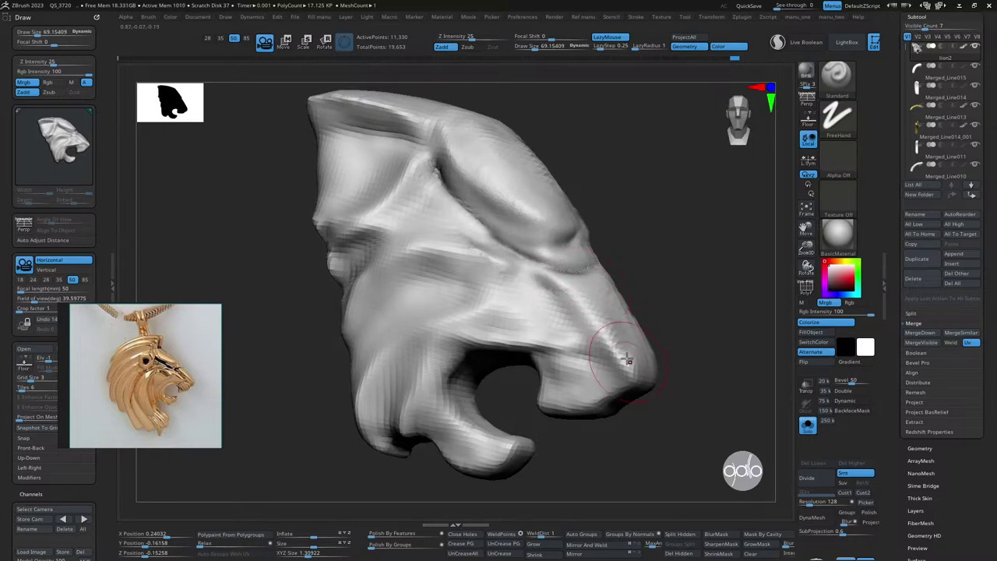
mouse_move(688, 306)
mouse_down()
mouse_move(657, 279)
mouse_move(682, 241)
mouse_move(690, 271)
mouse_move(537, 273)
mouse_move(678, 249)
mouse_move(657, 282)
mouse_move(583, 332)
mouse_move(571, 390)
mouse_up()
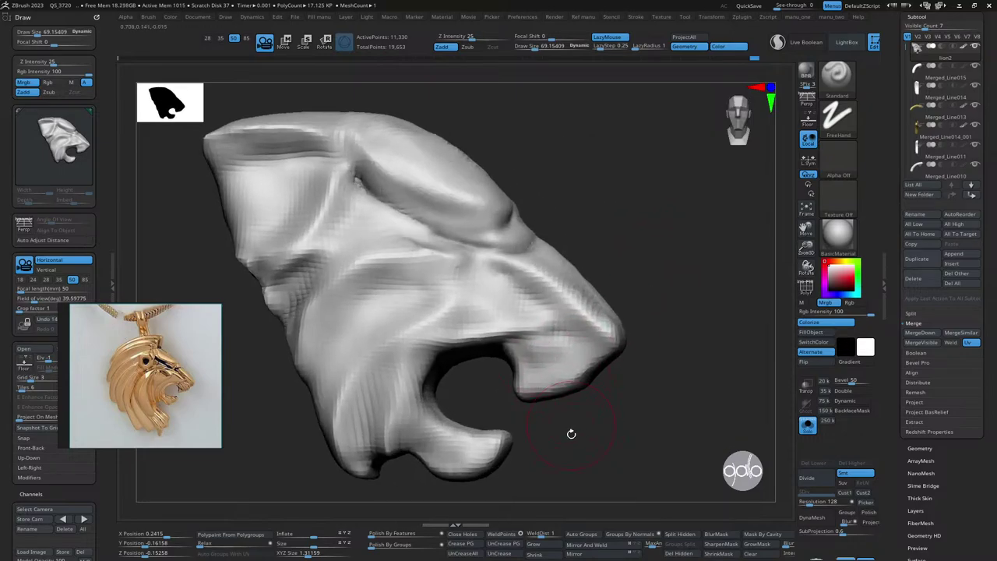
mouse_move(569, 432)
mouse_down()
mouse_move(608, 473)
mouse_move(580, 444)
mouse_up()
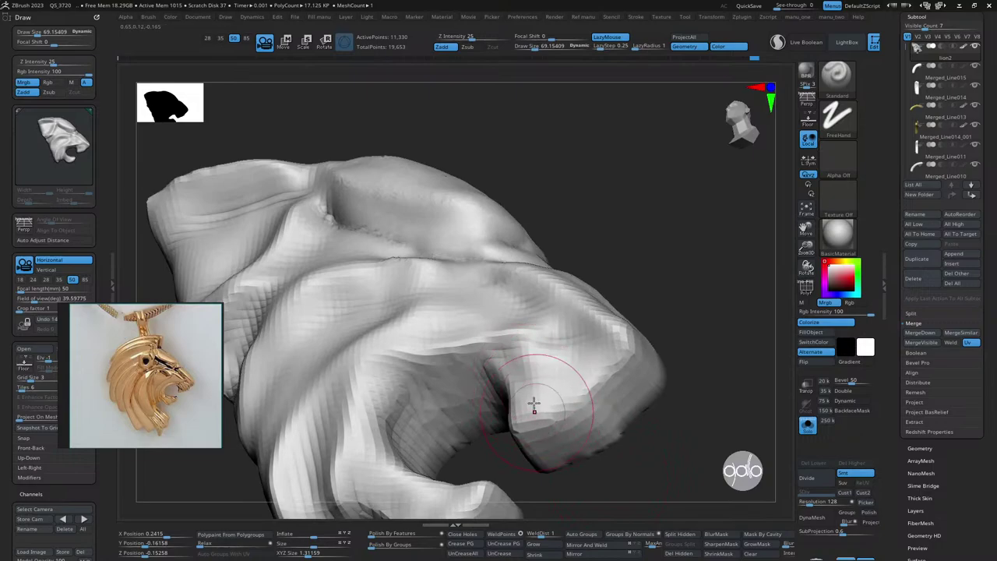
- Shrink the brush, smooth the jaw, and divide the head to 59,726 active points
key(bracketleft)
key(bracketleft)
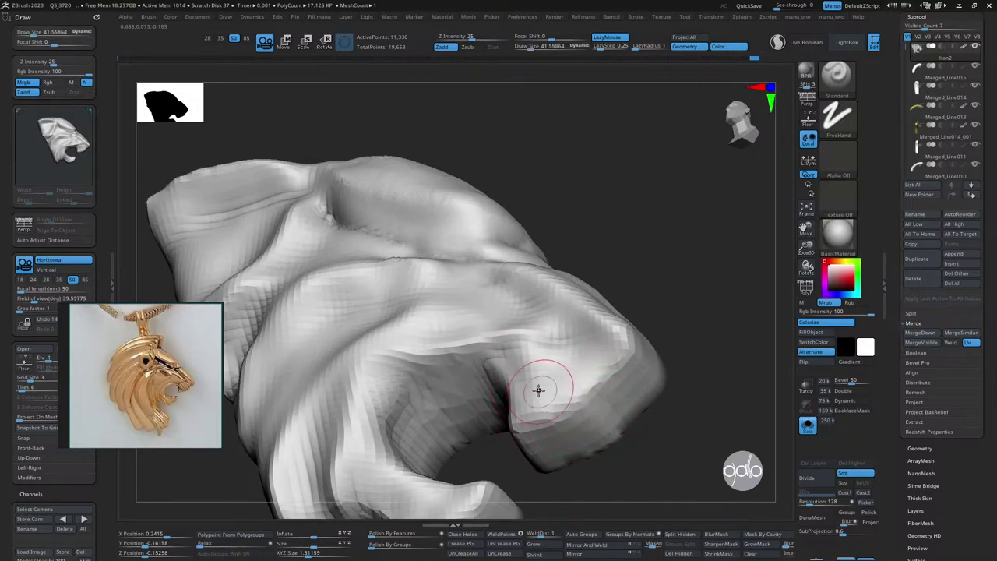
key(shift)
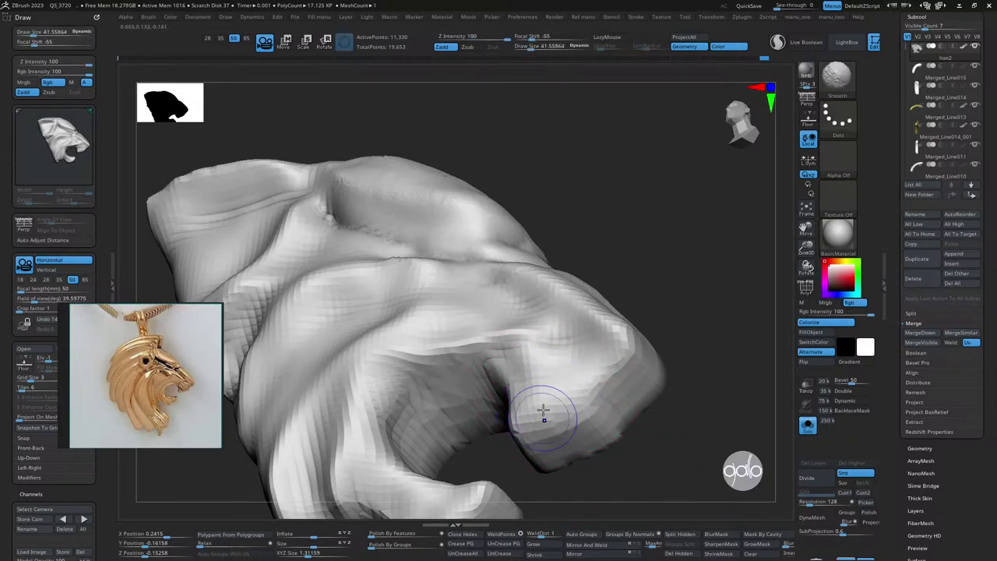
mouse_move(673, 323)
mouse_down()
mouse_move(691, 342)
mouse_move(679, 306)
mouse_up()
click(807, 478)
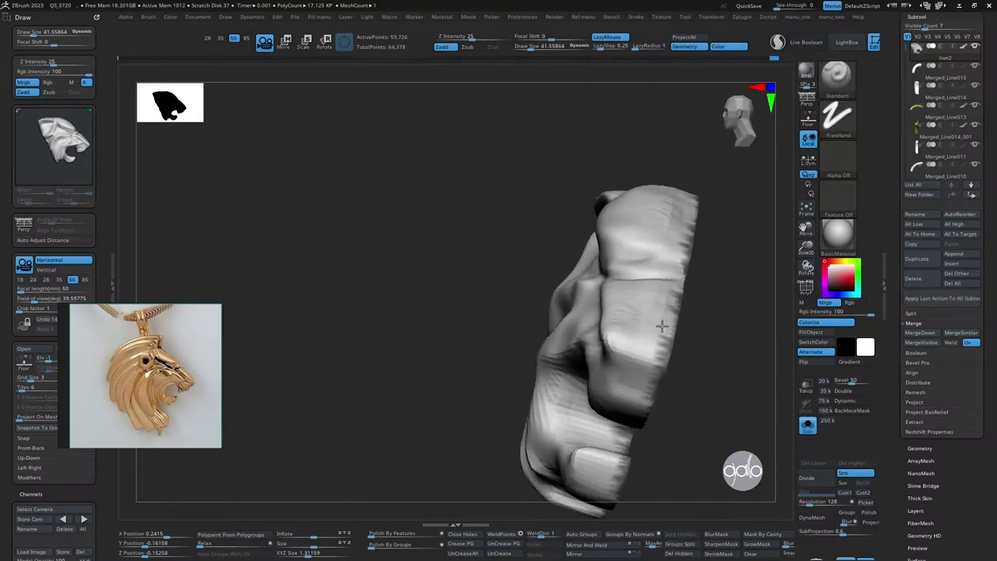
- Drop to the lower SDiv with Polyframe on, then re-divide the head to 60,813 active points
key(shift+d)
key(shift+f)
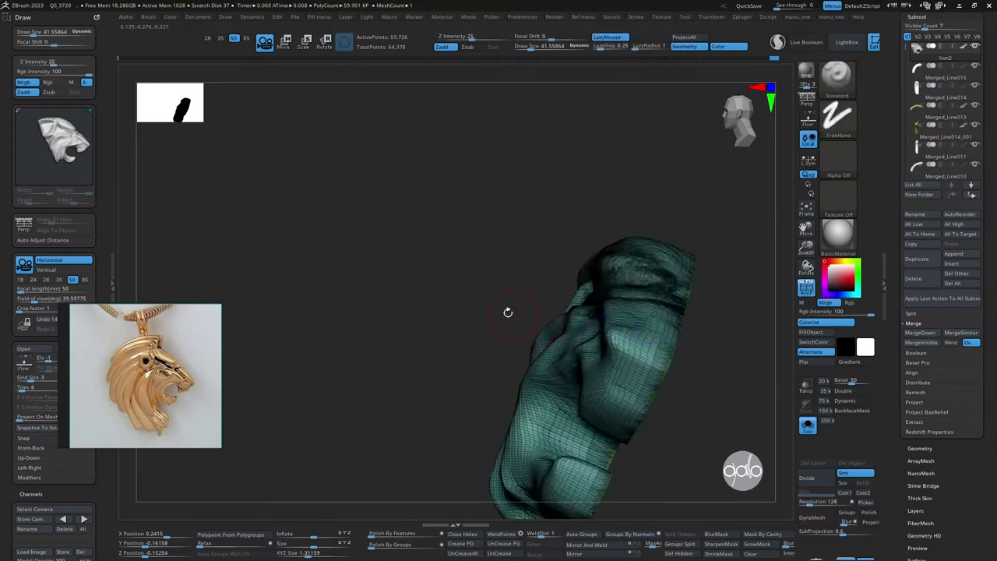
mouse_move(507, 312)
mouse_down()
mouse_move(709, 327)
mouse_move(647, 332)
mouse_up()
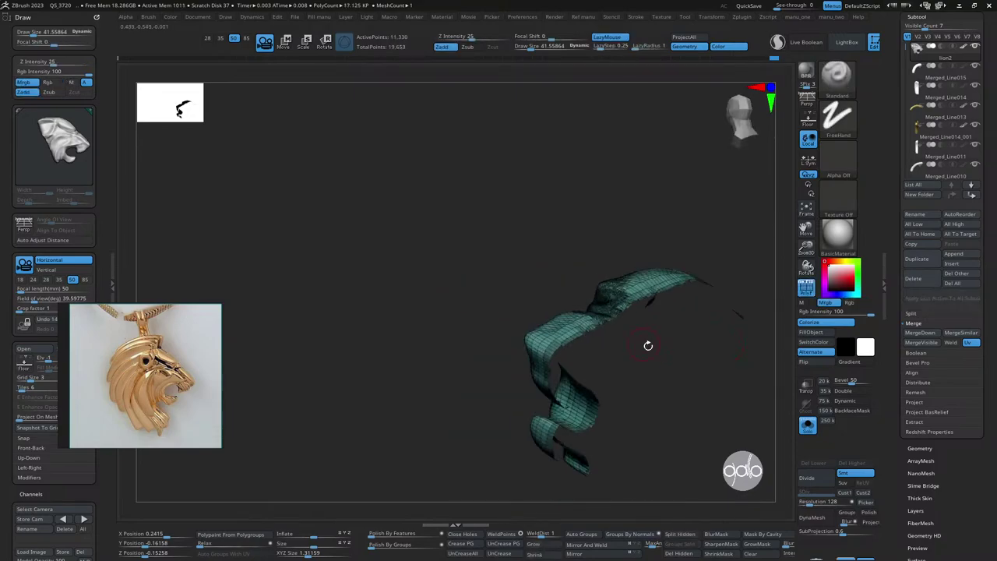
mouse_move(474, 269)
mouse_down()
mouse_move(608, 296)
mouse_move(680, 395)
mouse_up()
key(f)
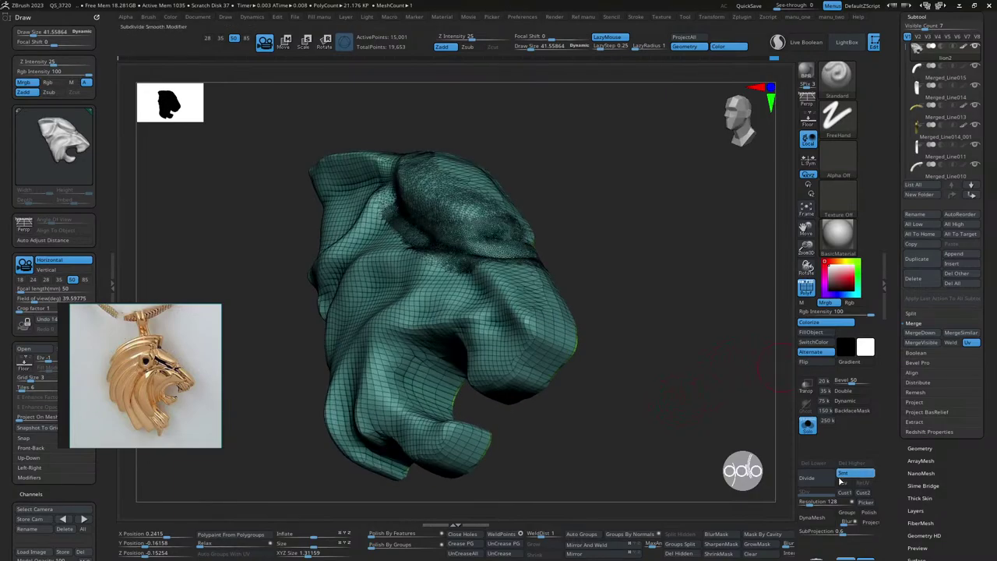
key(ctrl+d)
key(shift+f)
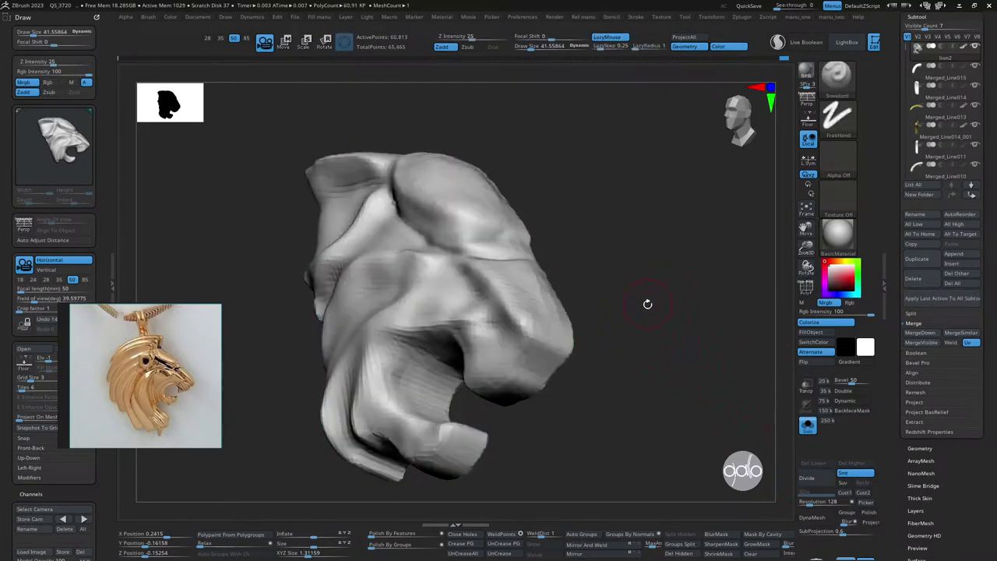
alt+drag(646, 305, 745, 381)
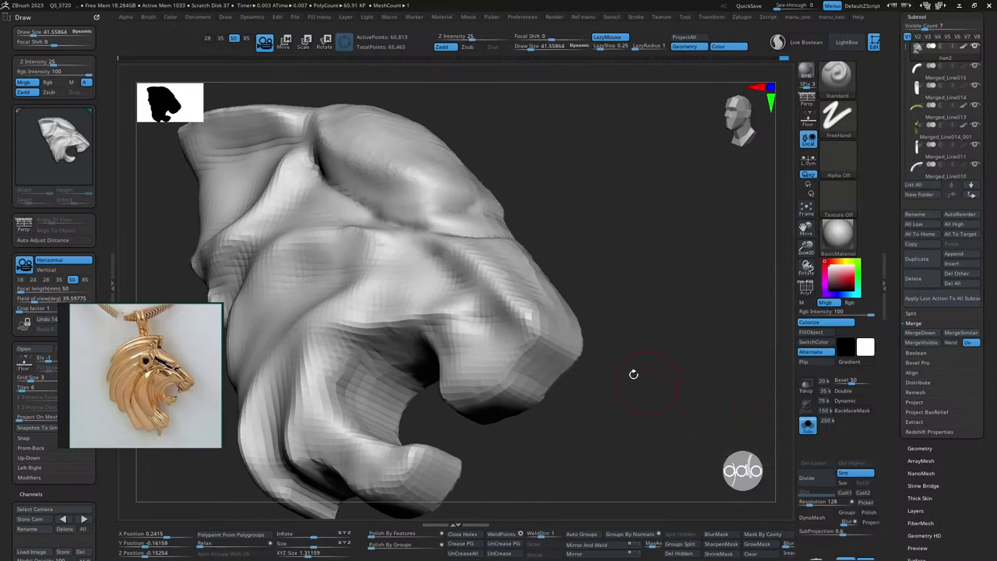
mouse_move(606, 418)
mouse_down()
mouse_move(588, 397)
mouse_move(623, 356)
mouse_up()
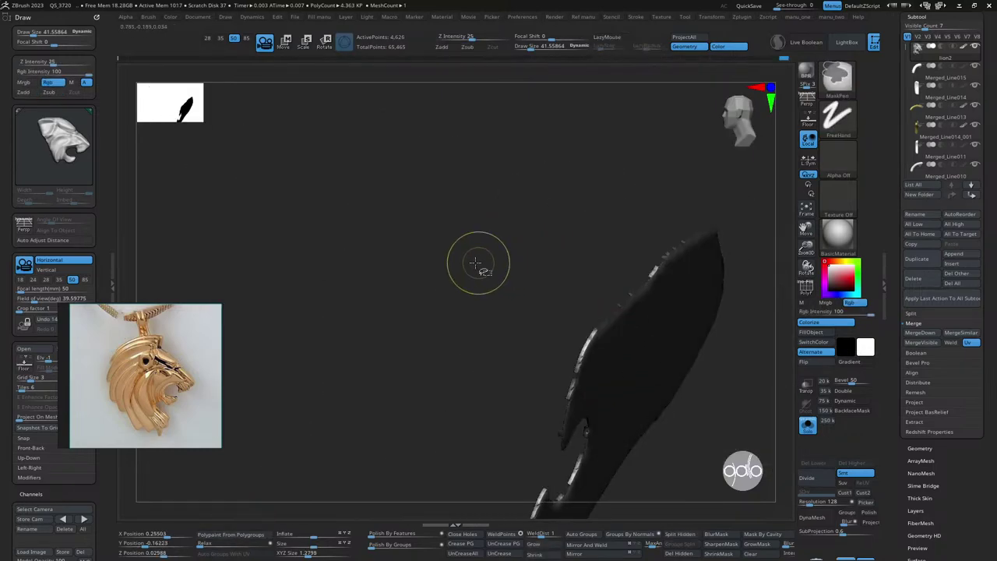
mouse_move(472, 257)
mouse_down()
mouse_move(405, 255)
mouse_move(427, 296)
mouse_up()
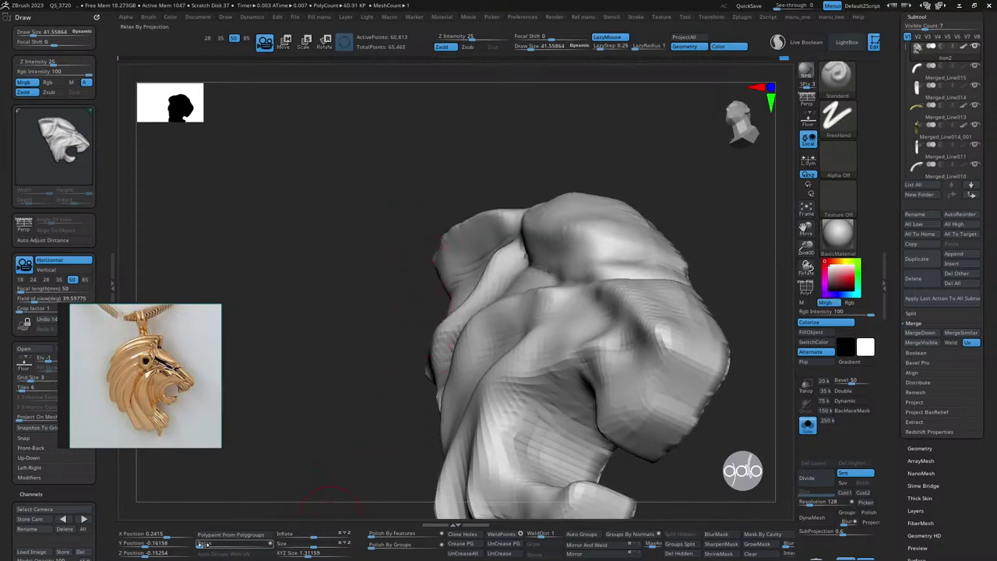
- Carve deeper DamStandard creases along the lion's brow and down beside the nostril
mouse_move(340, 394)
mouse_down()
mouse_move(474, 338)
mouse_move(724, 196)
mouse_move(727, 226)
mouse_move(635, 211)
mouse_move(646, 218)
mouse_move(621, 294)
mouse_up()
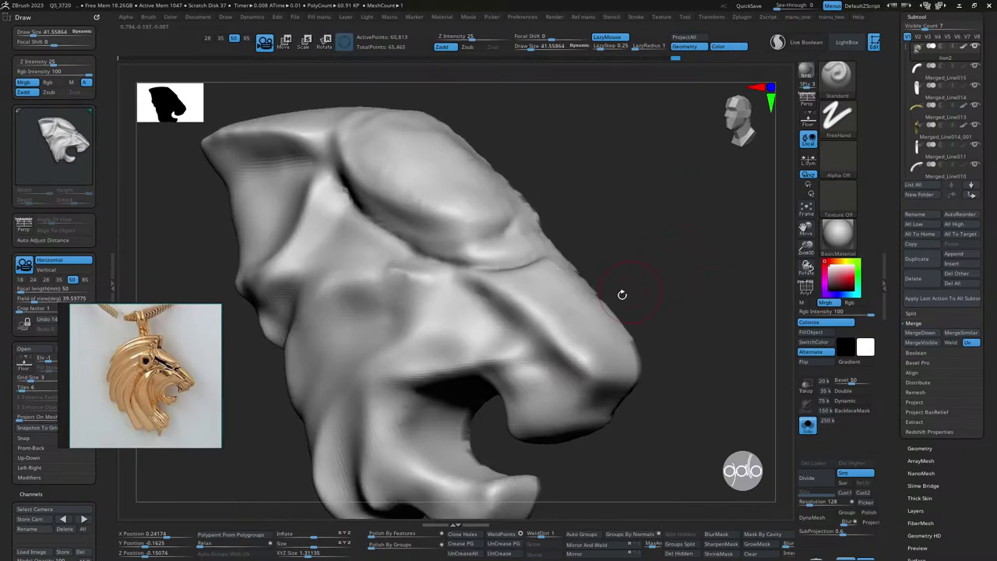
key(shift)
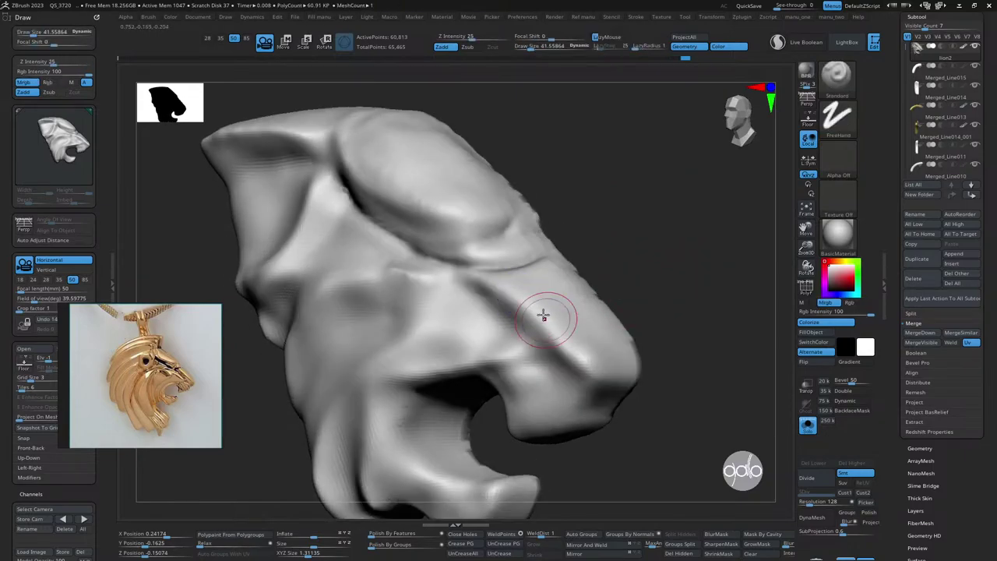
key(shift)
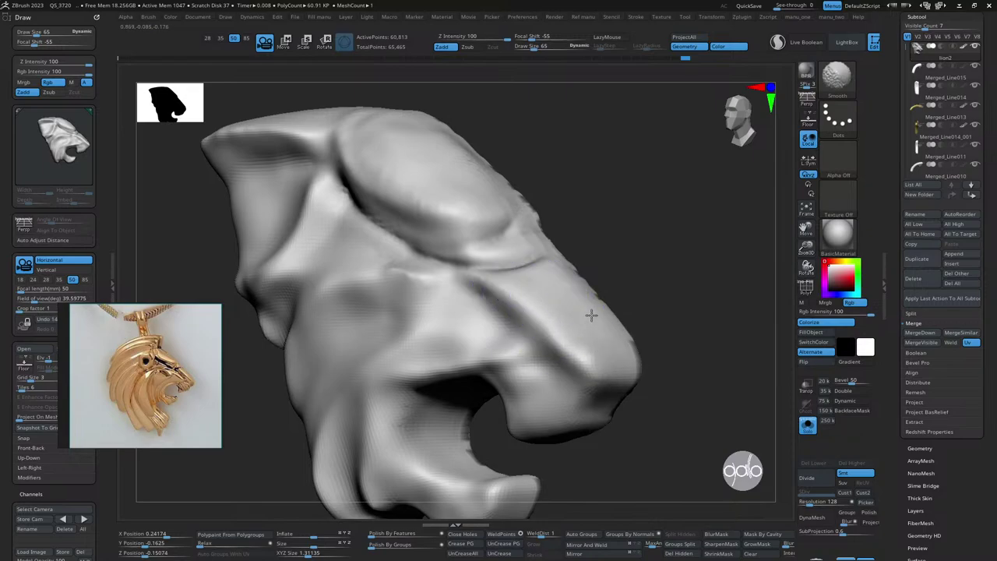
mouse_move(659, 303)
mouse_down()
mouse_move(655, 274)
mouse_move(667, 293)
mouse_up()
drag(597, 279, 507, 262)
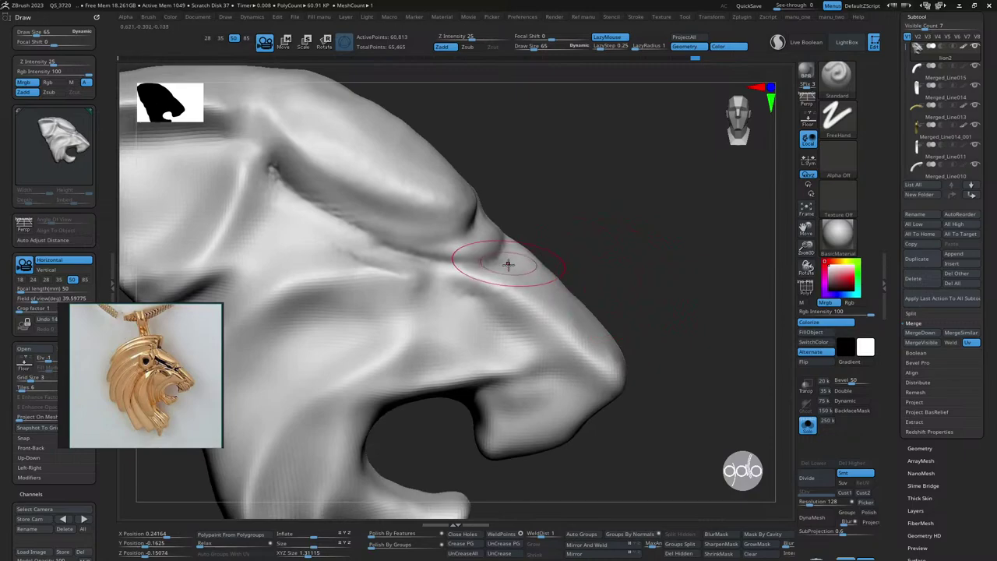
key(space)
click(521, 171)
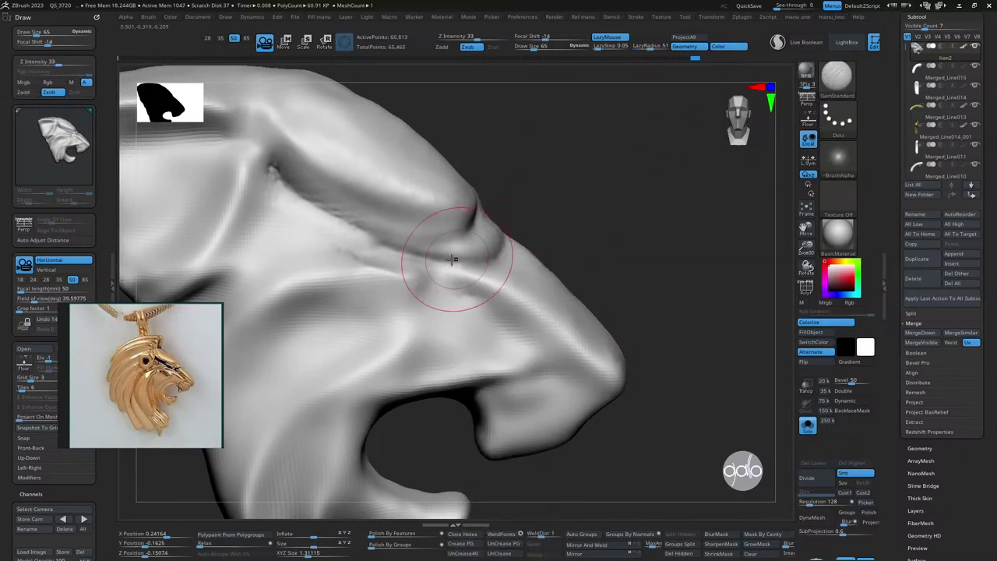
mouse_move(438, 257)
mouse_down()
mouse_move(494, 252)
mouse_move(439, 267)
mouse_move(490, 302)
mouse_up()
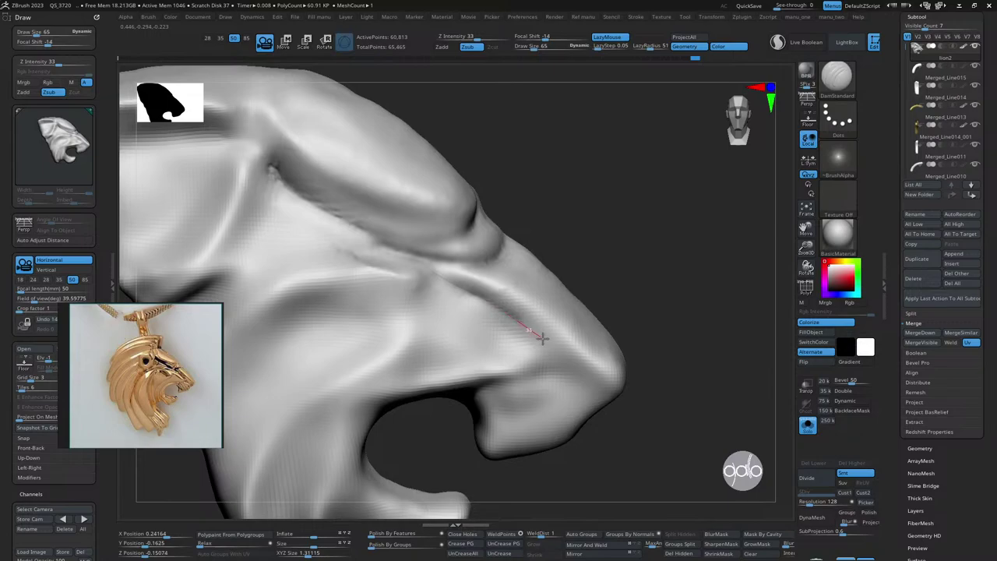
drag(554, 378, 472, 399)
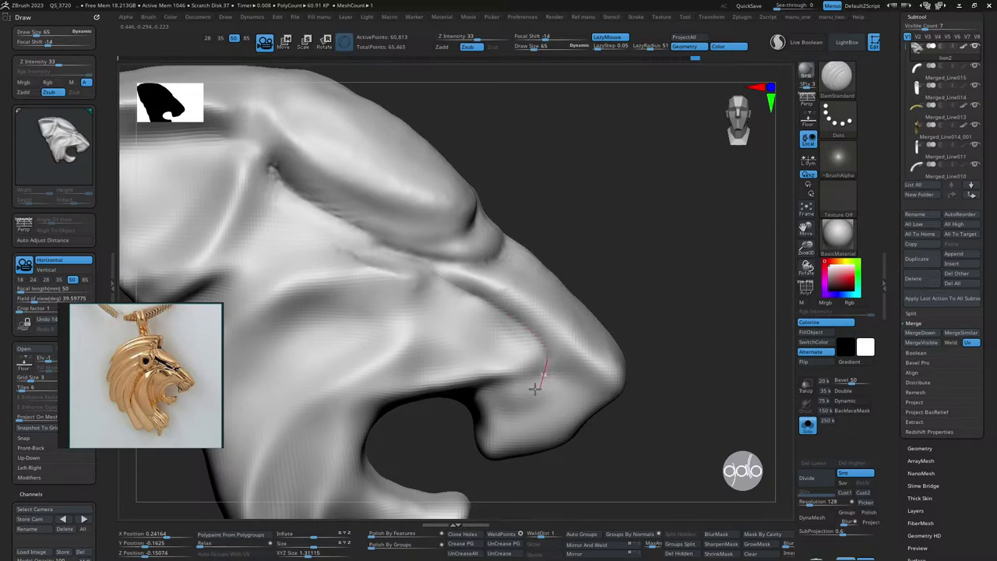
- Reshape the nostril flare and smooth the area under the nose
drag(478, 448, 576, 389)
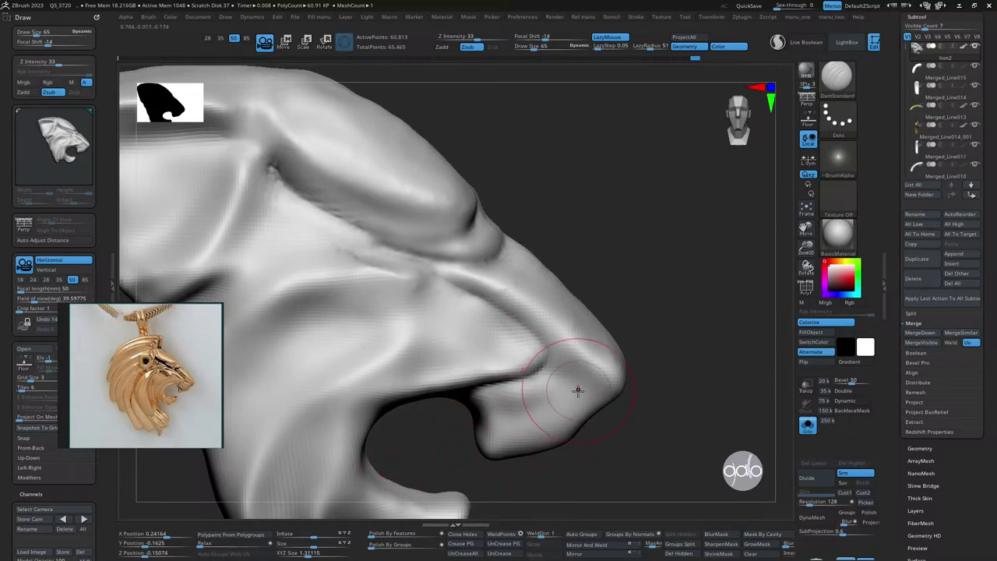
drag(535, 334, 550, 364)
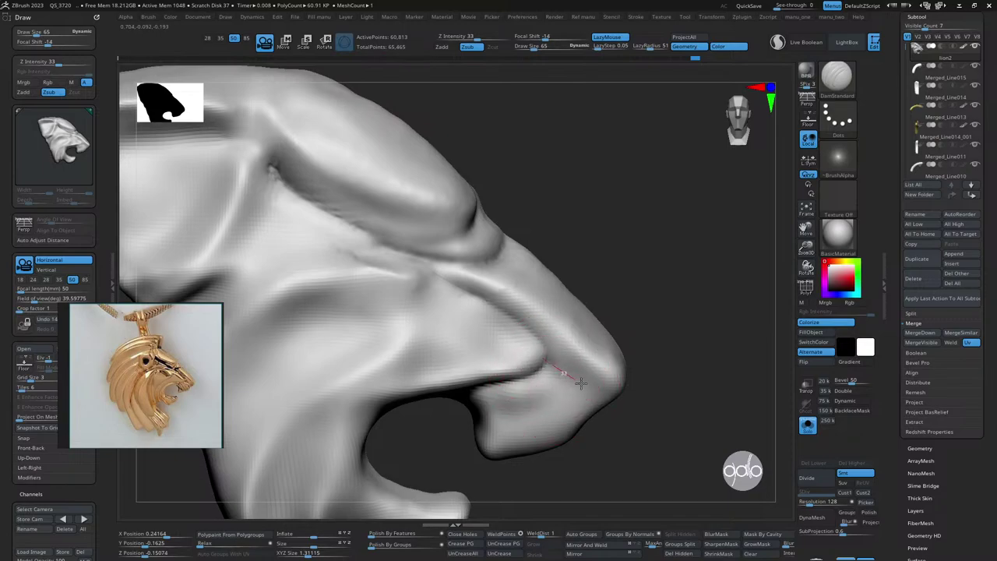
mouse_move(693, 320)
mouse_down()
mouse_move(658, 320)
mouse_move(597, 291)
mouse_move(624, 275)
mouse_move(588, 369)
mouse_move(641, 350)
mouse_up()
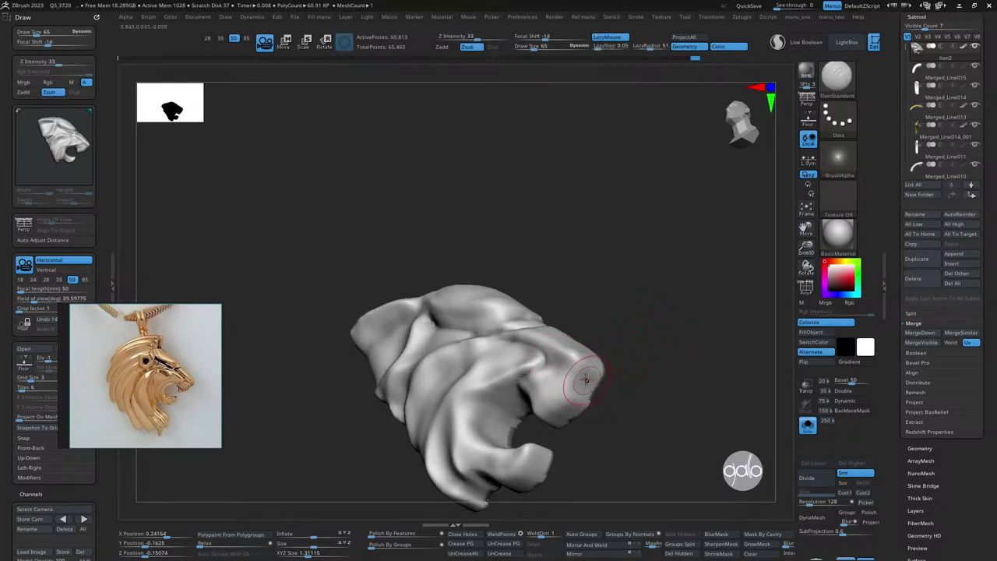
- Switch to a smaller Standard brush and test a dent on the snout, then undo it
mouse_move(598, 377)
mouse_down()
mouse_move(653, 390)
mouse_move(619, 394)
mouse_up()
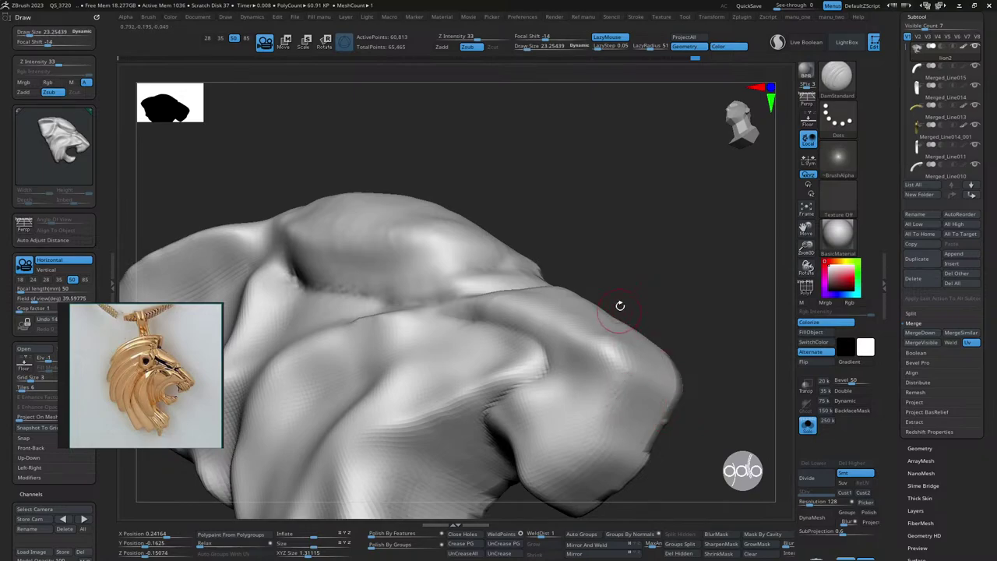
key(space)
click(594, 171)
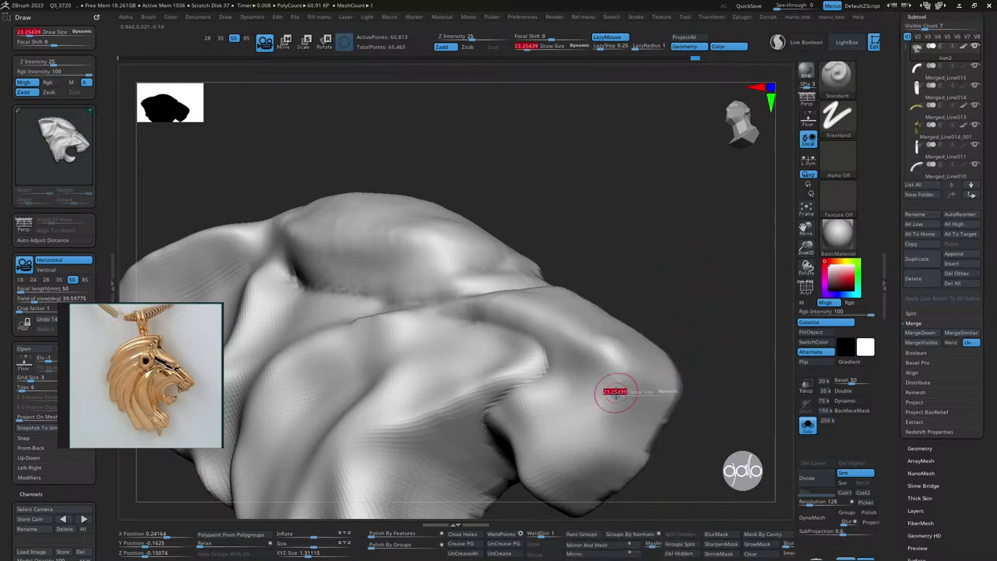
key([)
drag(623, 398, 625, 395)
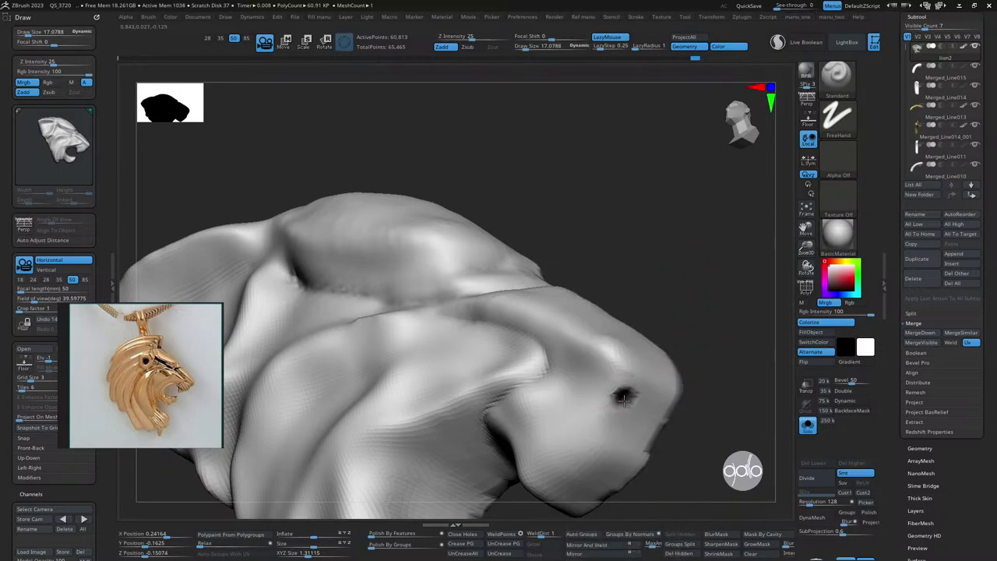
key(ctrl+z)
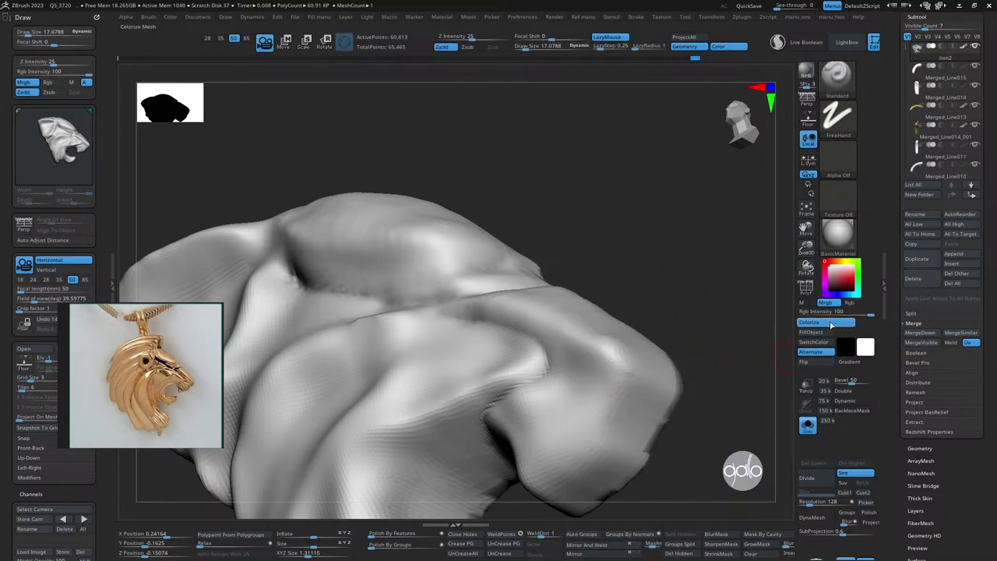
- Turn off Colorize and press a deep nostril hole into the snout tip
click(831, 325)
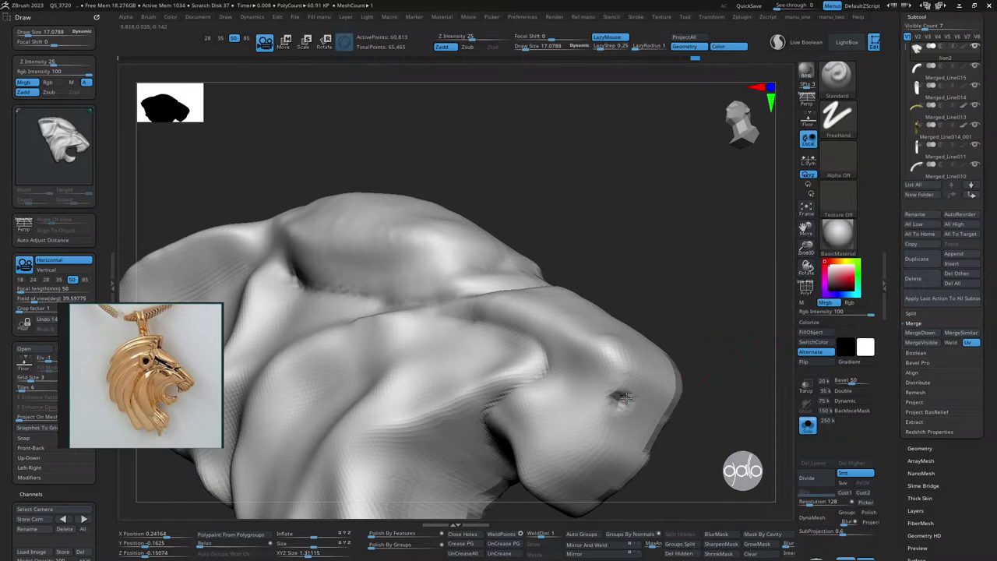
drag(626, 397, 621, 401)
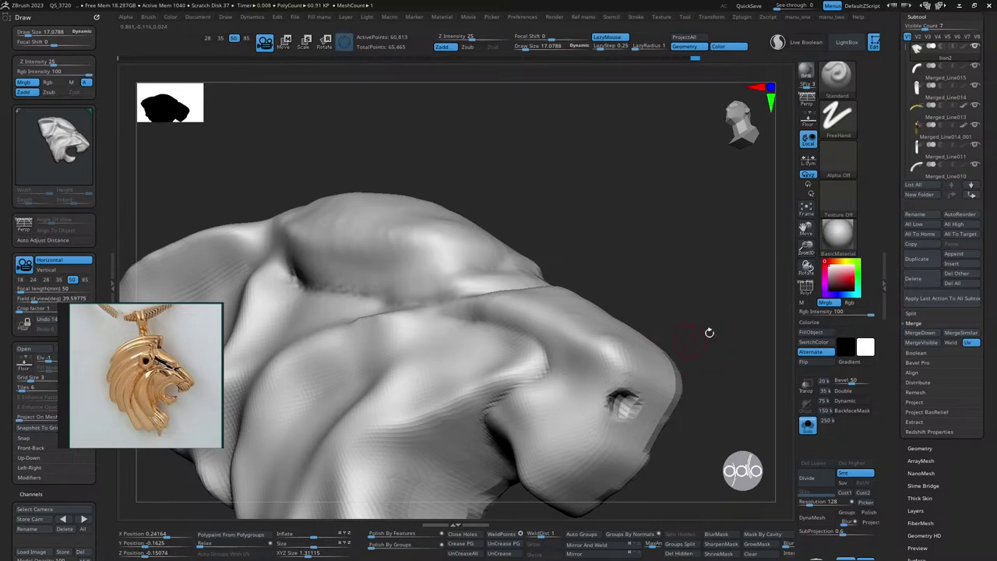
mouse_move(717, 335)
mouse_down()
mouse_move(498, 308)
mouse_move(692, 293)
mouse_up()
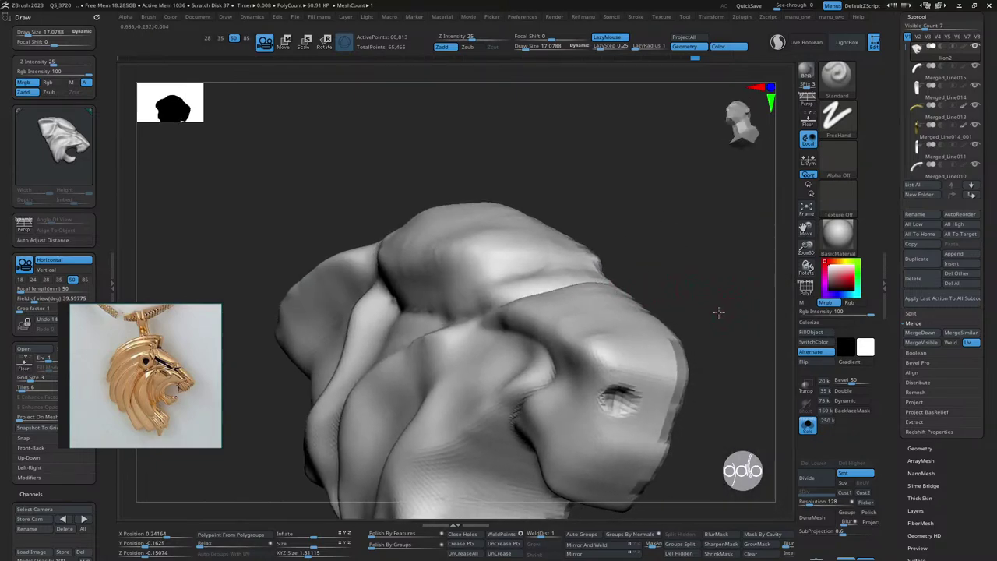
mouse_move(724, 334)
mouse_down()
mouse_move(634, 285)
mouse_move(647, 293)
mouse_move(635, 304)
mouse_move(659, 361)
mouse_move(641, 332)
mouse_move(538, 351)
mouse_up()
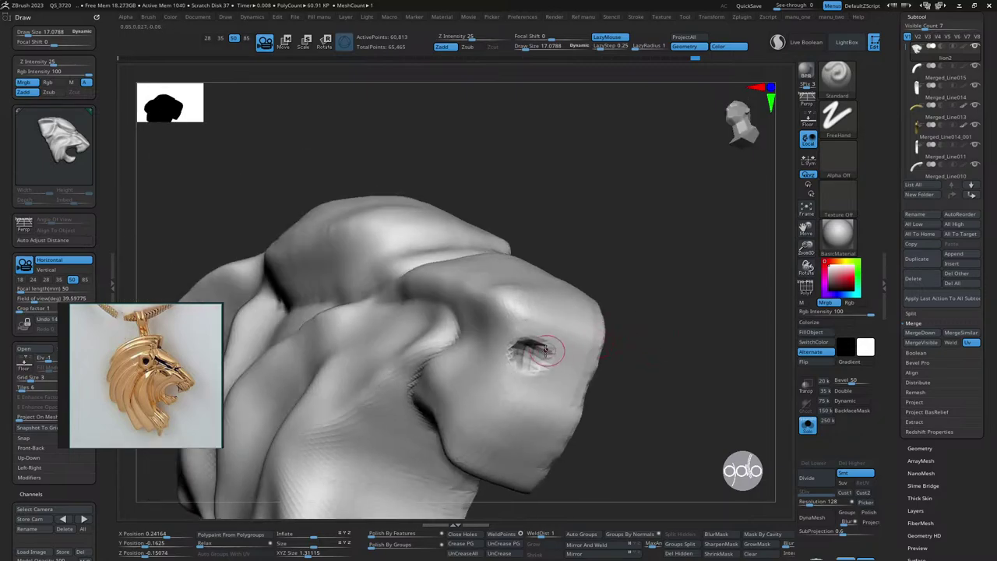
key(space)
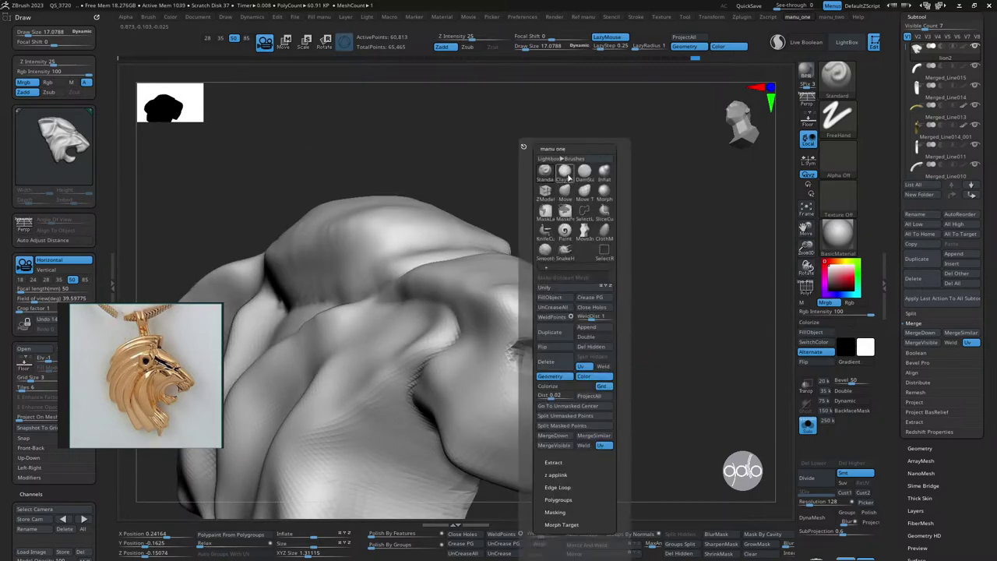
- Extend and deepen the nostril groove with DamStandard from a close side profile
click(564, 171)
click(586, 172)
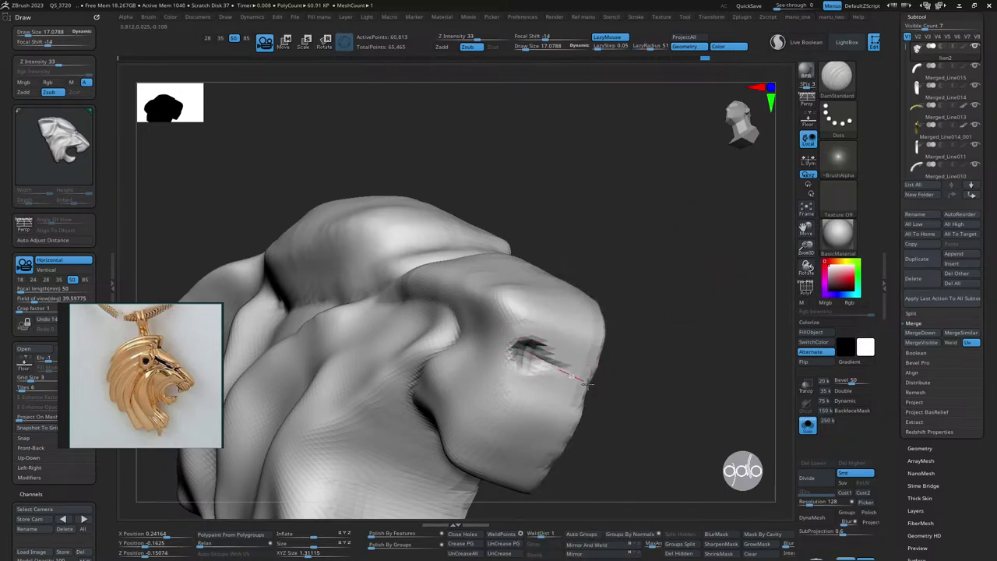
drag(588, 384, 543, 355)
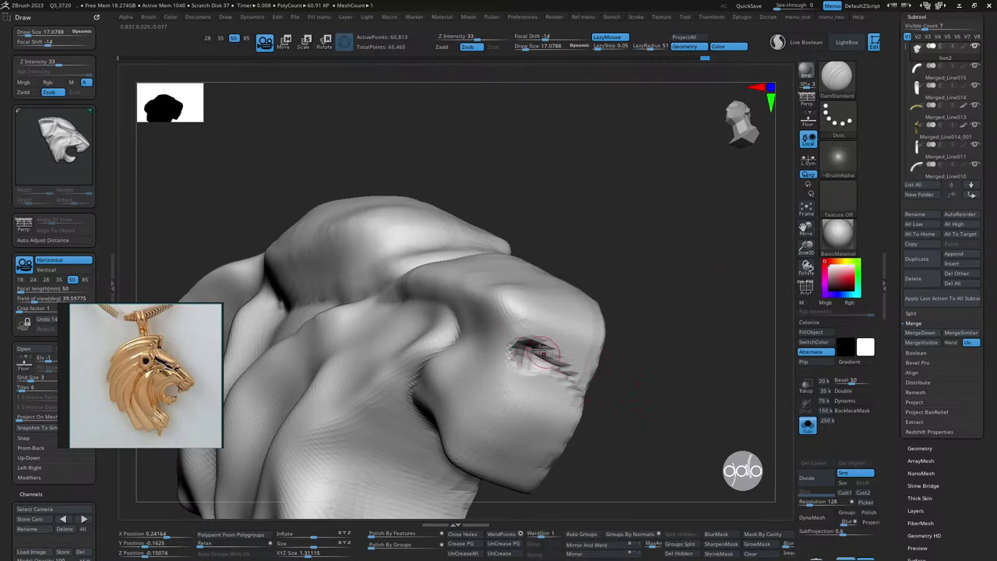
mouse_move(679, 334)
mouse_down()
mouse_move(620, 299)
mouse_move(530, 353)
mouse_move(539, 354)
mouse_up()
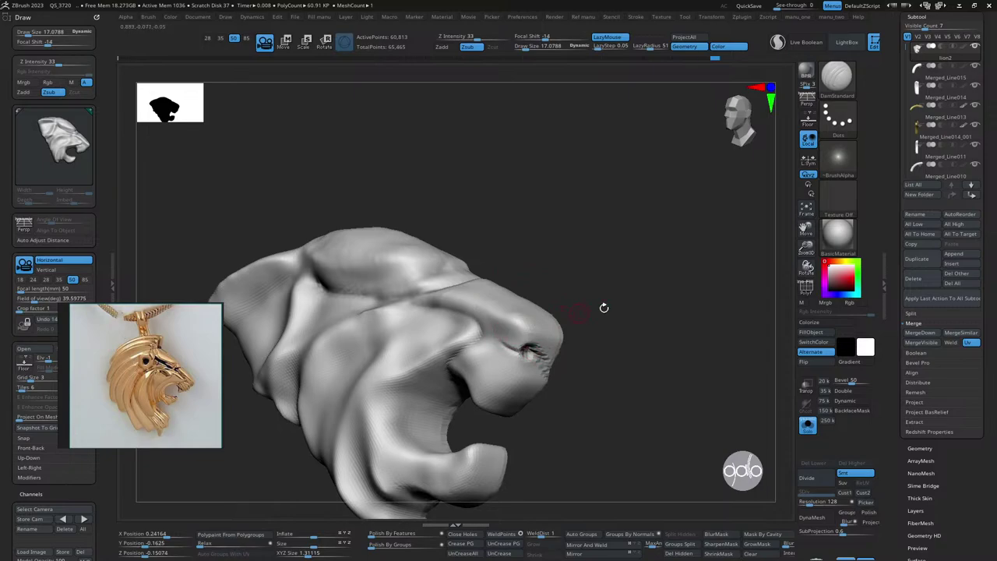
mouse_move(604, 308)
mouse_down()
mouse_move(667, 382)
mouse_move(652, 311)
mouse_move(704, 334)
mouse_up()
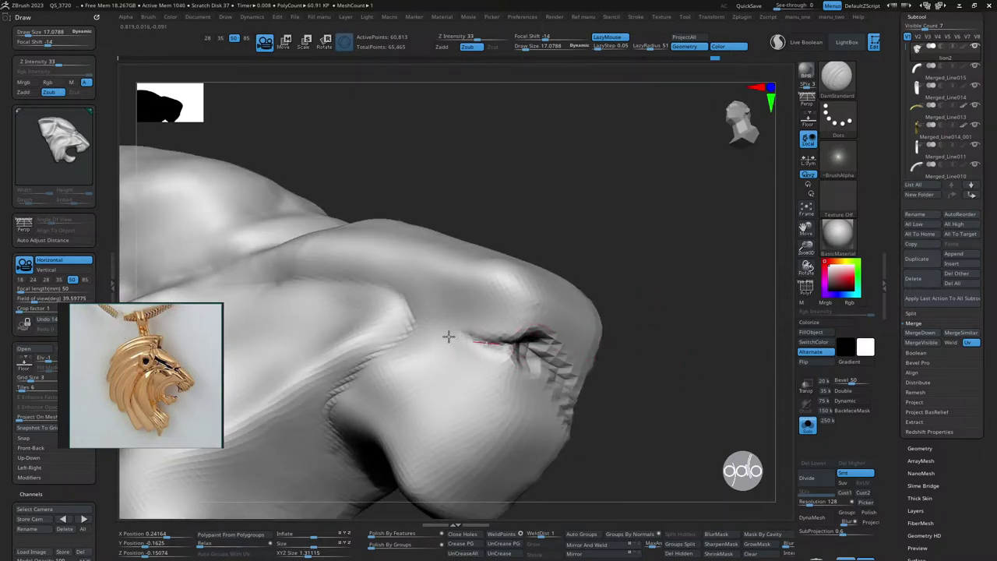
drag(508, 345, 526, 336)
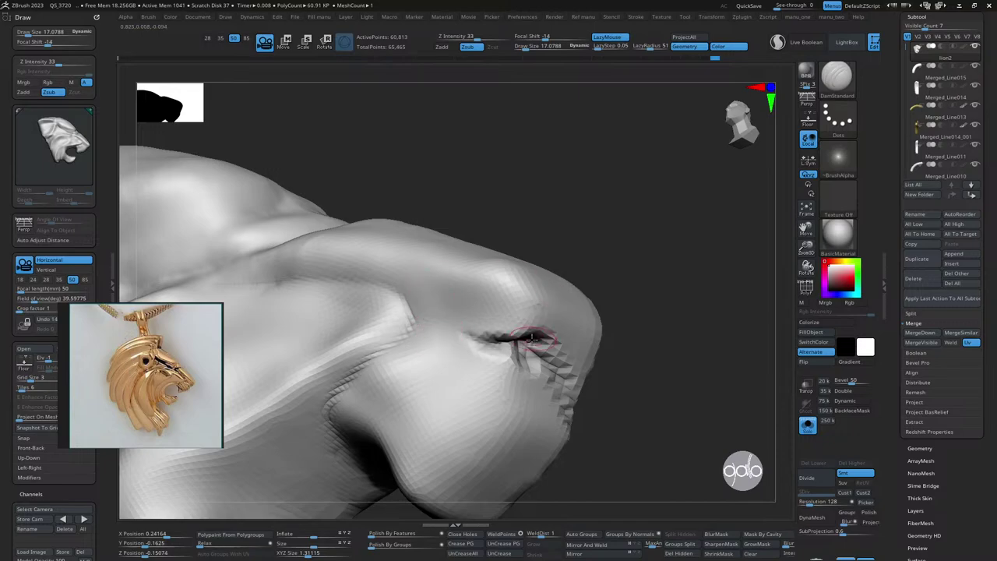
- Zoom back out to the whole lion head and smooth the surface
mouse_move(460, 257)
mouse_down()
mouse_move(644, 267)
mouse_move(571, 261)
mouse_move(590, 283)
mouse_move(597, 247)
mouse_move(595, 258)
mouse_move(519, 272)
mouse_up()
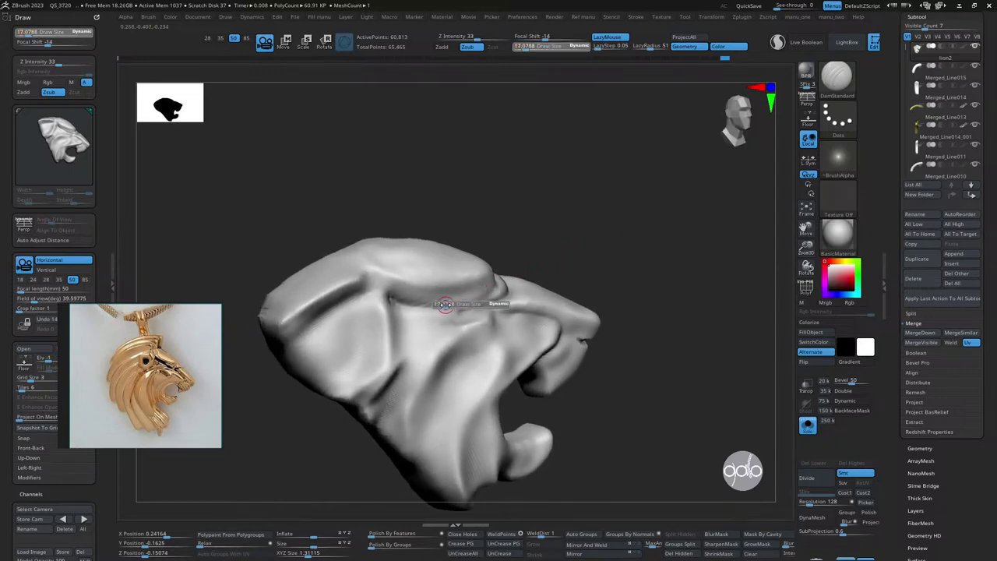
key(shift)
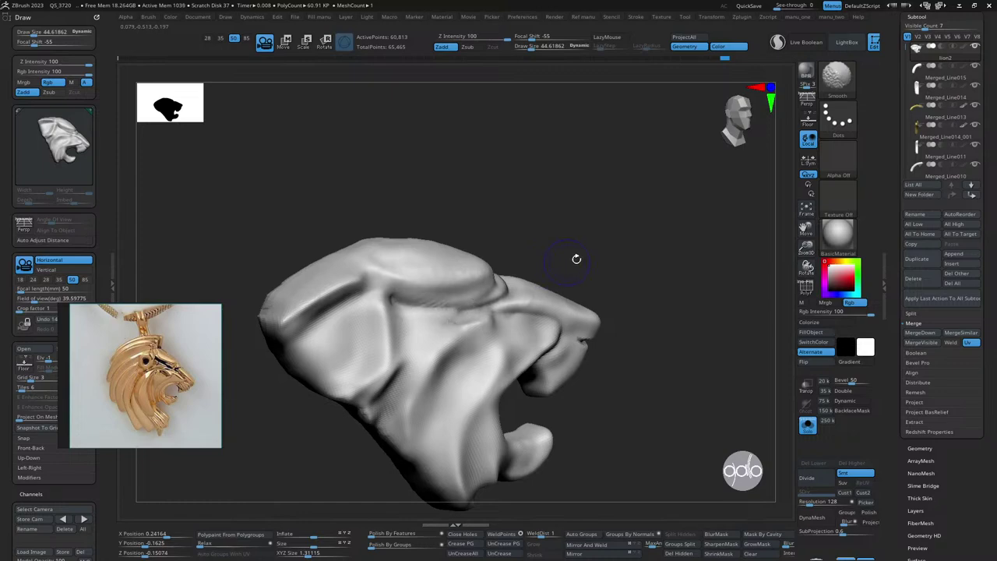
key(shift)
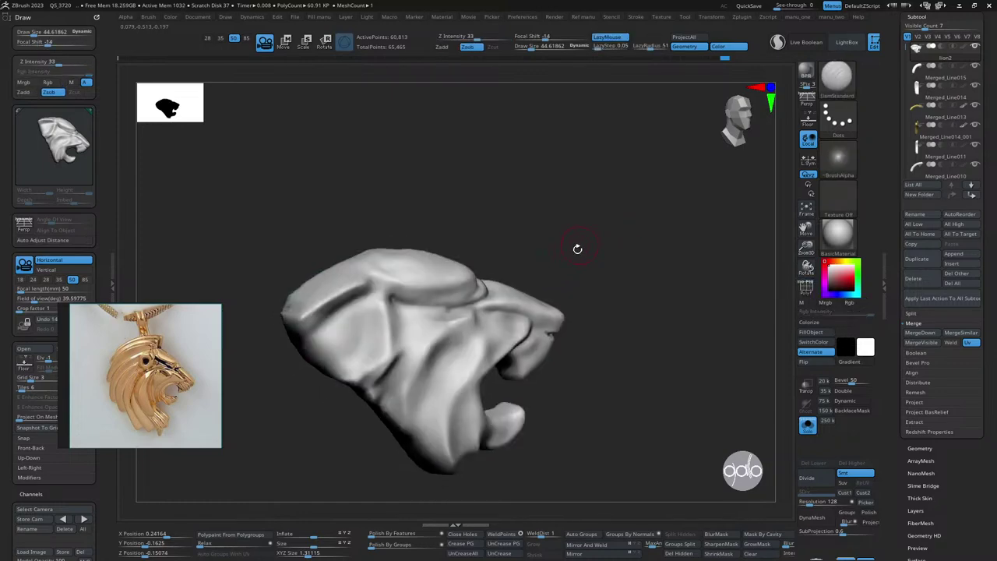
mouse_move(577, 249)
mouse_down()
mouse_move(581, 233)
mouse_move(603, 227)
mouse_move(606, 259)
mouse_move(646, 229)
mouse_move(571, 276)
mouse_move(530, 262)
mouse_move(638, 265)
mouse_move(601, 272)
mouse_move(632, 258)
mouse_move(683, 267)
mouse_move(677, 280)
mouse_up()
- Resize the brush and puff out the lion's cheek with the Inflat brush
key(s)
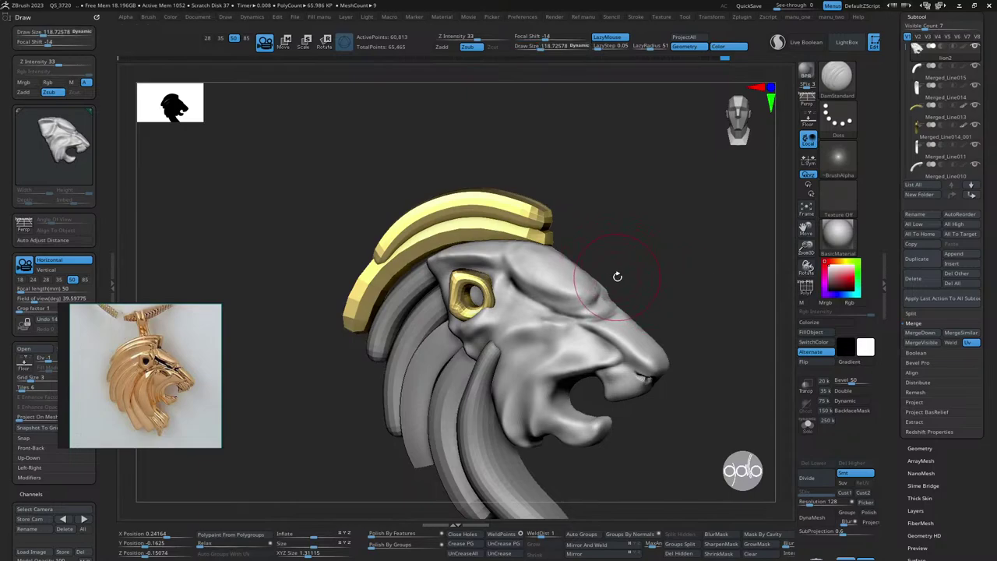
key(s)
drag(617, 280, 609, 280)
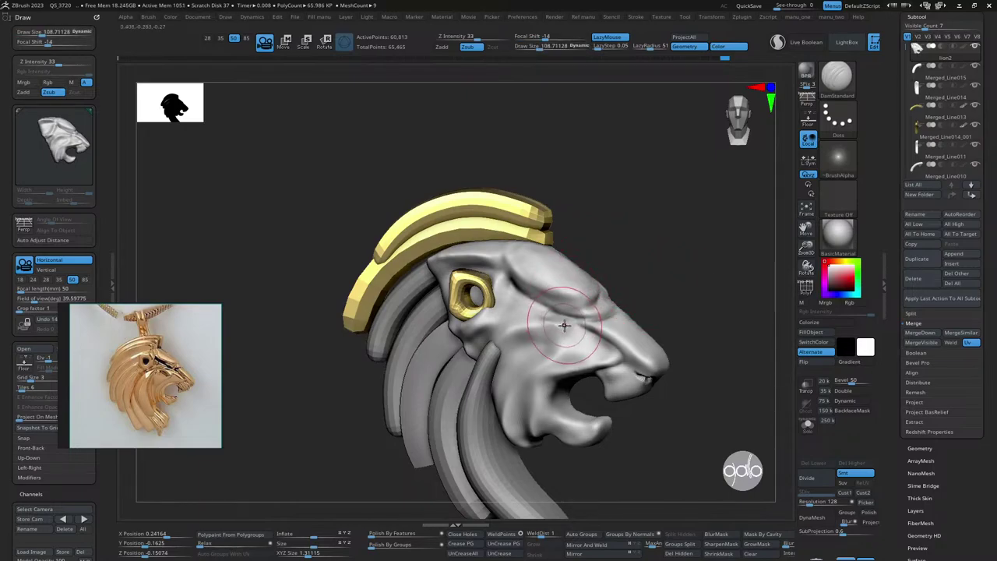
mouse_move(652, 278)
mouse_down()
mouse_move(668, 281)
mouse_move(626, 283)
mouse_up()
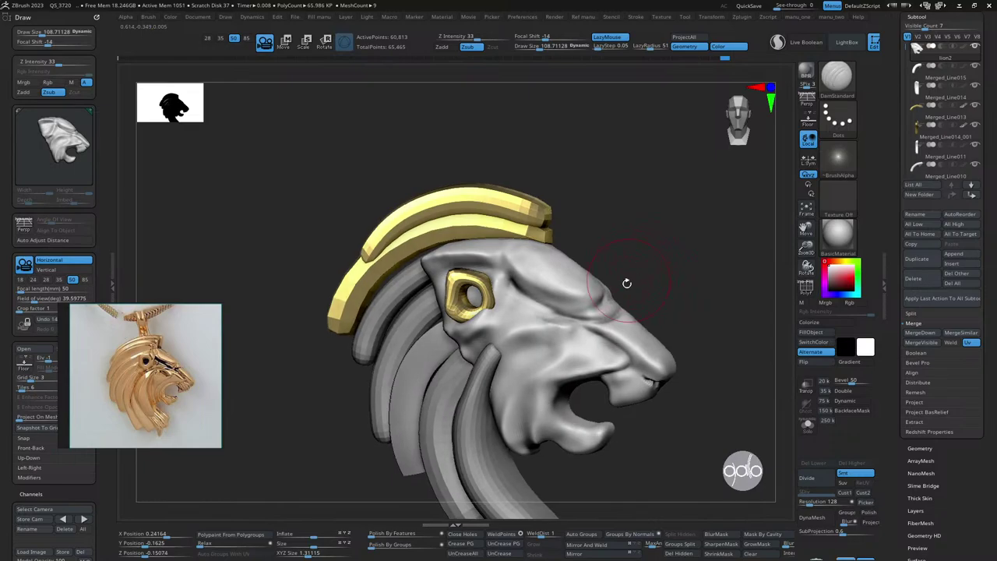
key(b)
click(635, 173)
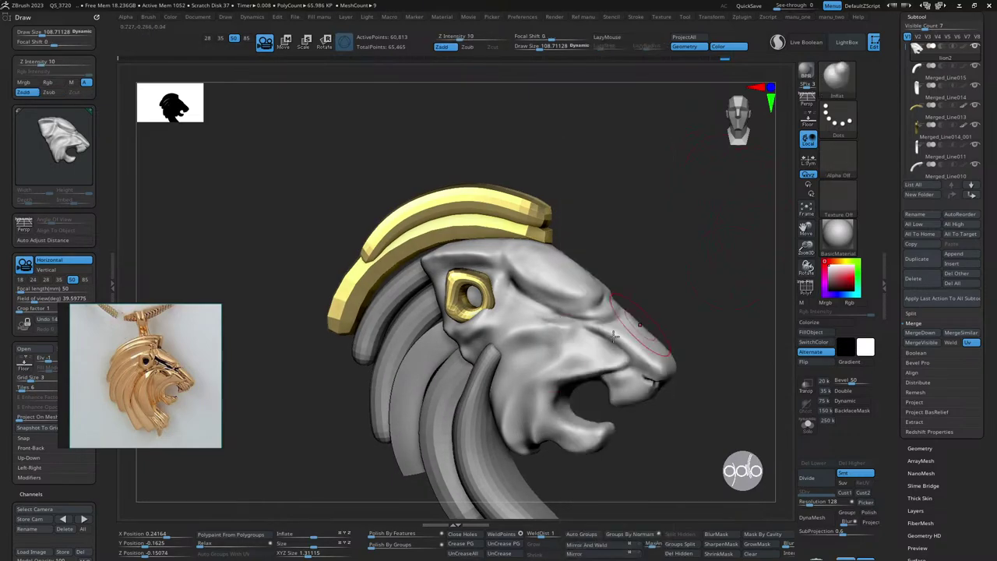
drag(614, 335, 536, 355)
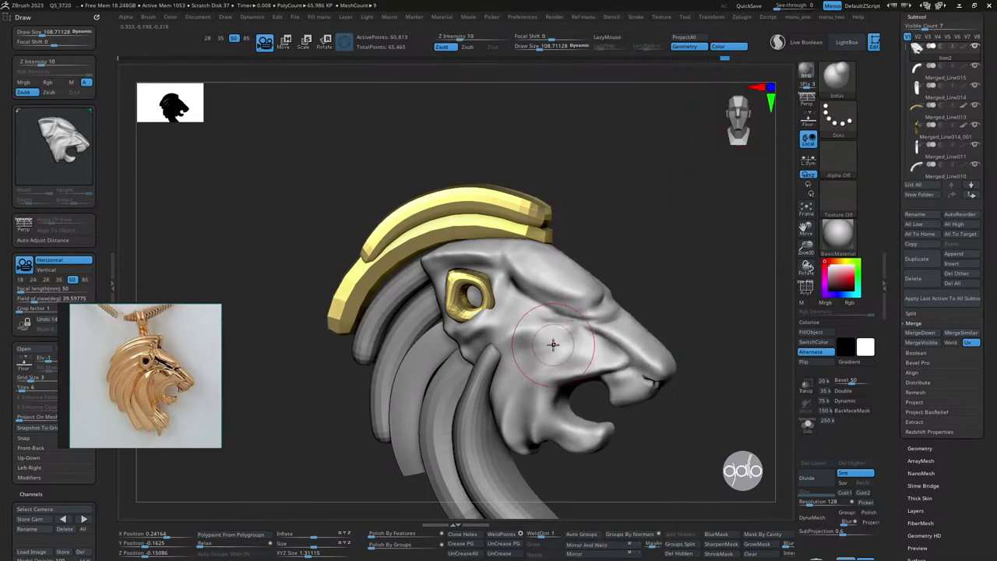
- Shrink the brush and smooth the muzzle, checking the head shape from several angles
key([)
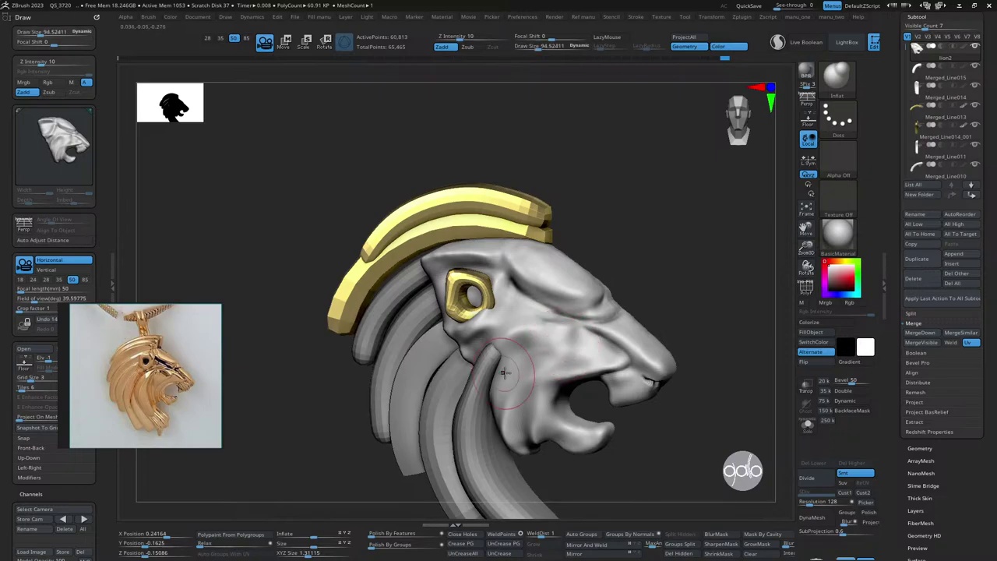
key([)
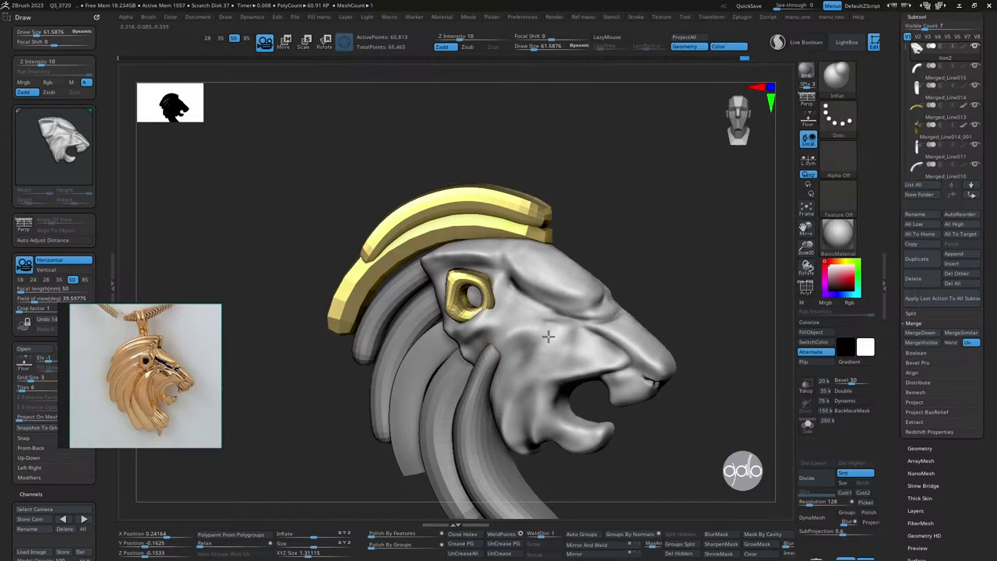
key(shift)
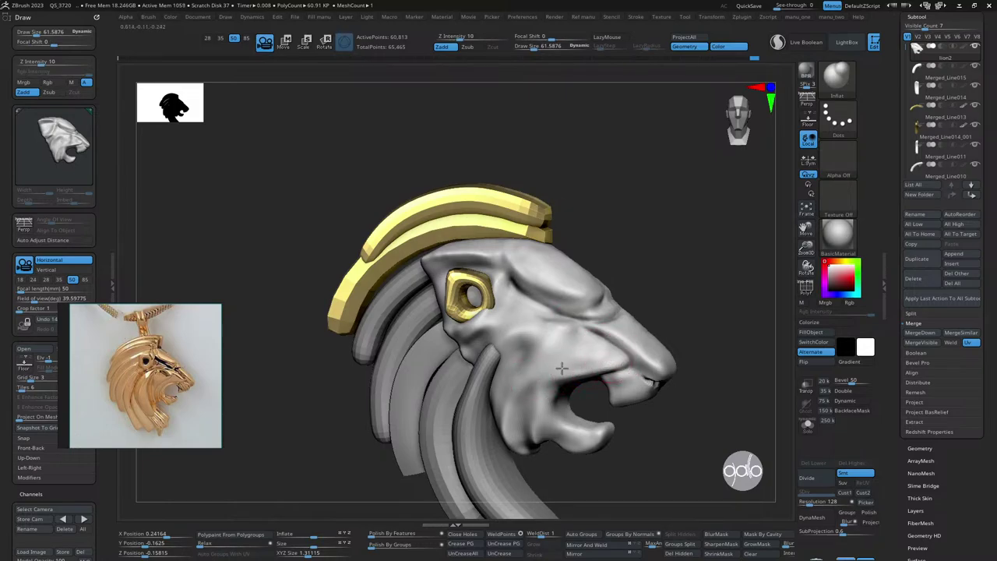
drag(721, 312, 574, 382)
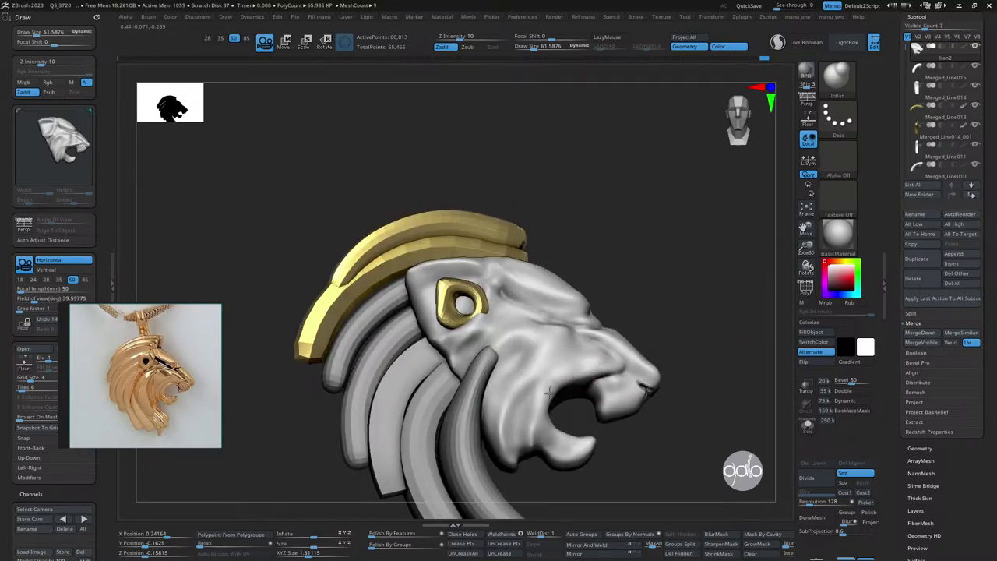
mouse_move(628, 358)
right_down()
mouse_move(656, 342)
mouse_move(568, 366)
right_up()
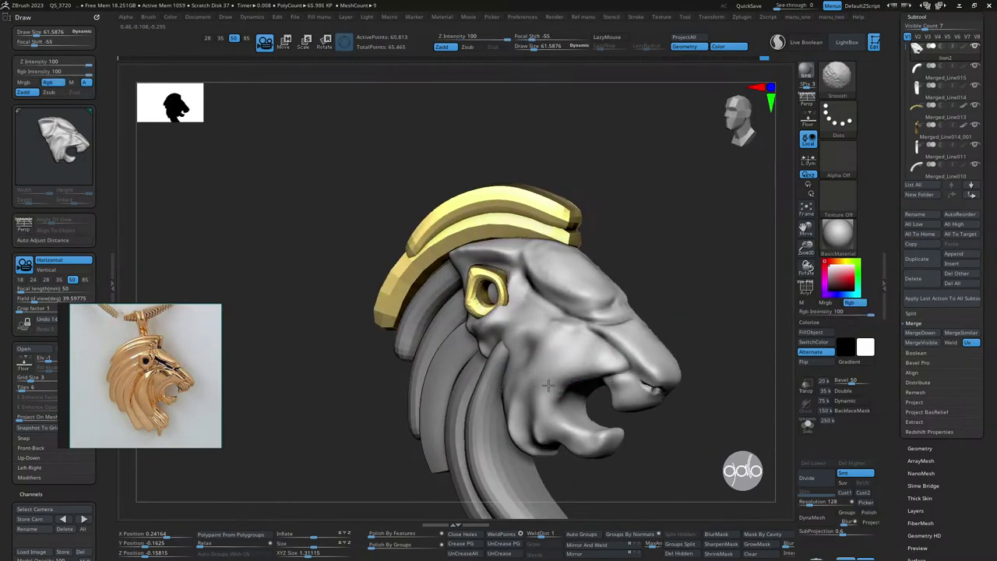
mouse_move(570, 402)
right_down()
mouse_move(719, 341)
mouse_move(668, 301)
mouse_move(686, 285)
mouse_move(674, 263)
mouse_move(468, 336)
right_up()
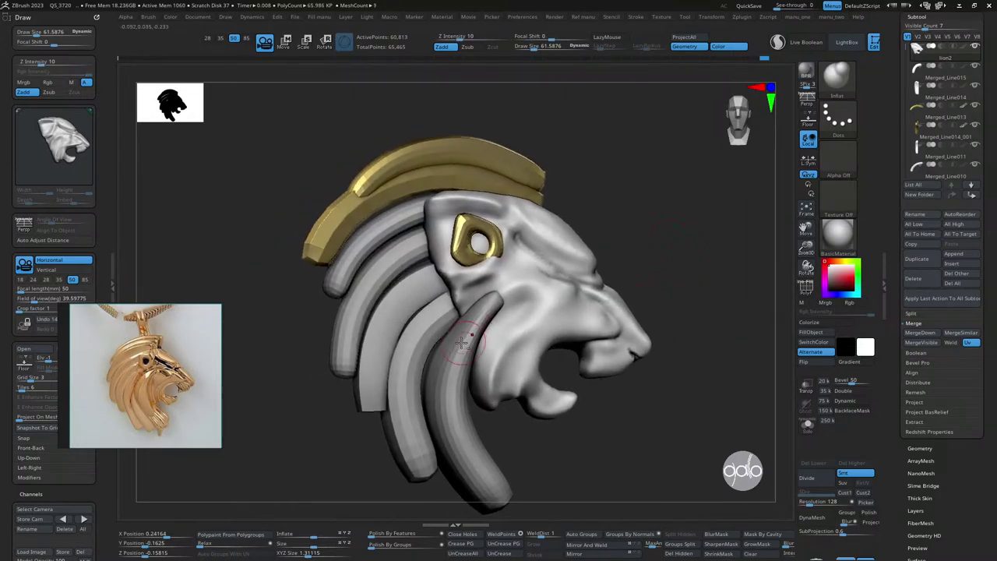
- Make the Merged_Line014 mane strand the active SubTool and view it side-on
alt+click(467, 337)
right_drag(713, 263, 798, 401)
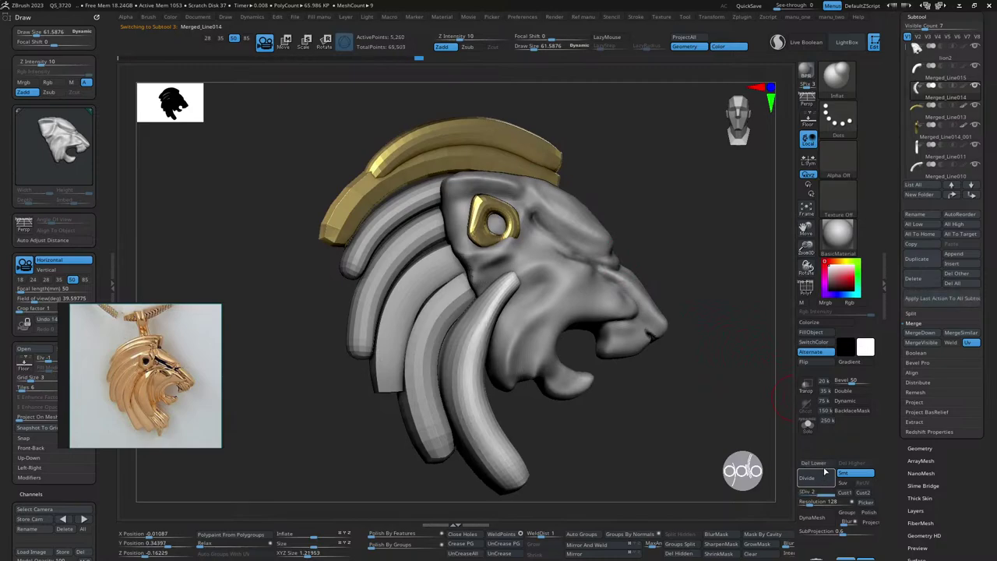
right_drag(719, 338, 704, 311)
key(shift)
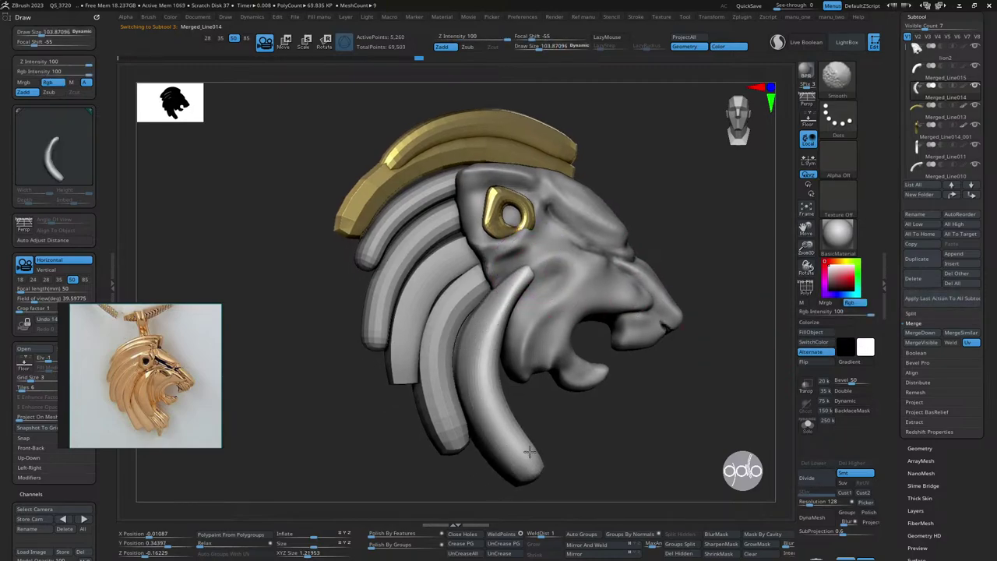
mouse_move(611, 439)
mouse_down()
mouse_move(631, 430)
mouse_move(590, 352)
mouse_up()
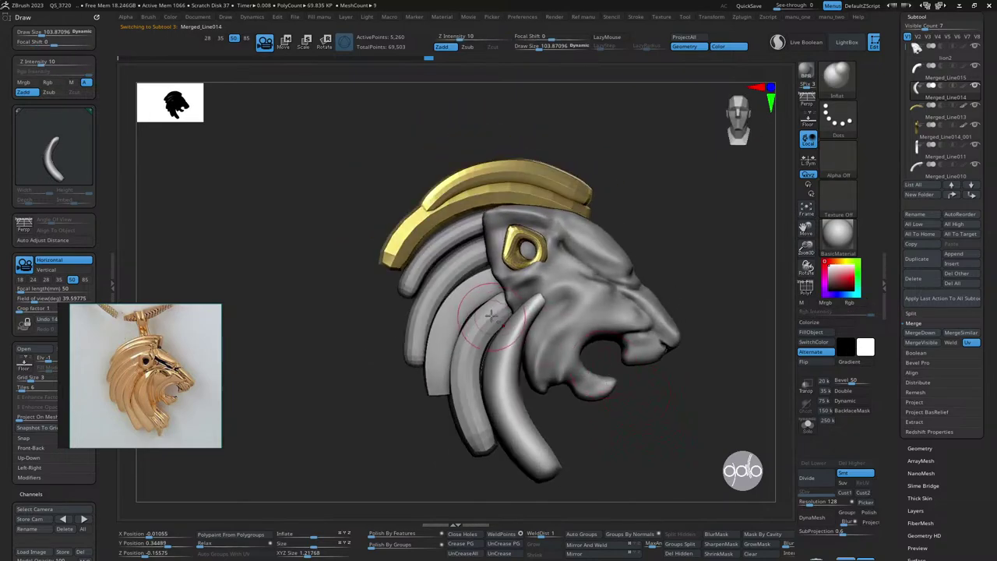
- Divide and smooth the lower Merged_Line011 strand, then reselect the lion2 head
alt+click(502, 350)
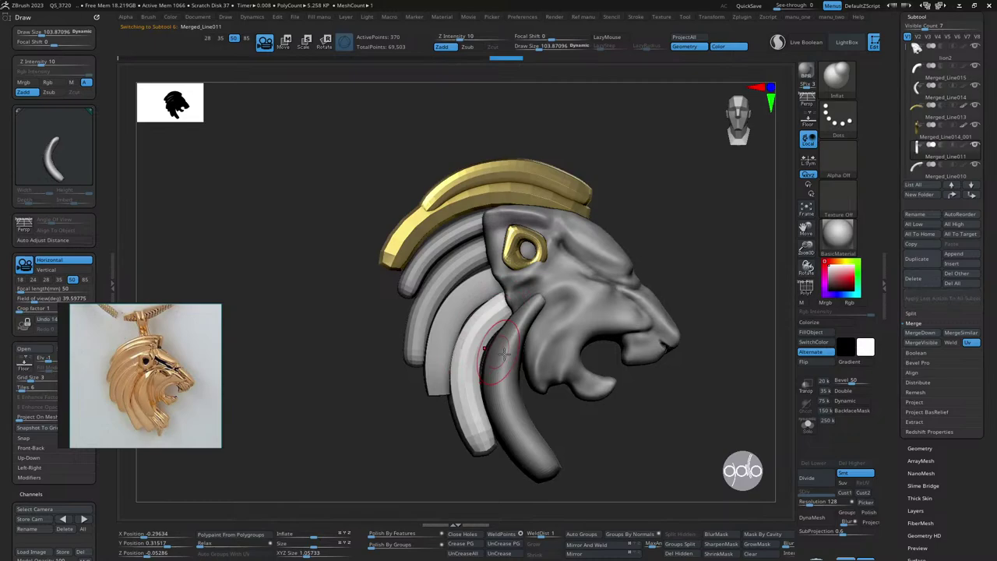
click(827, 483)
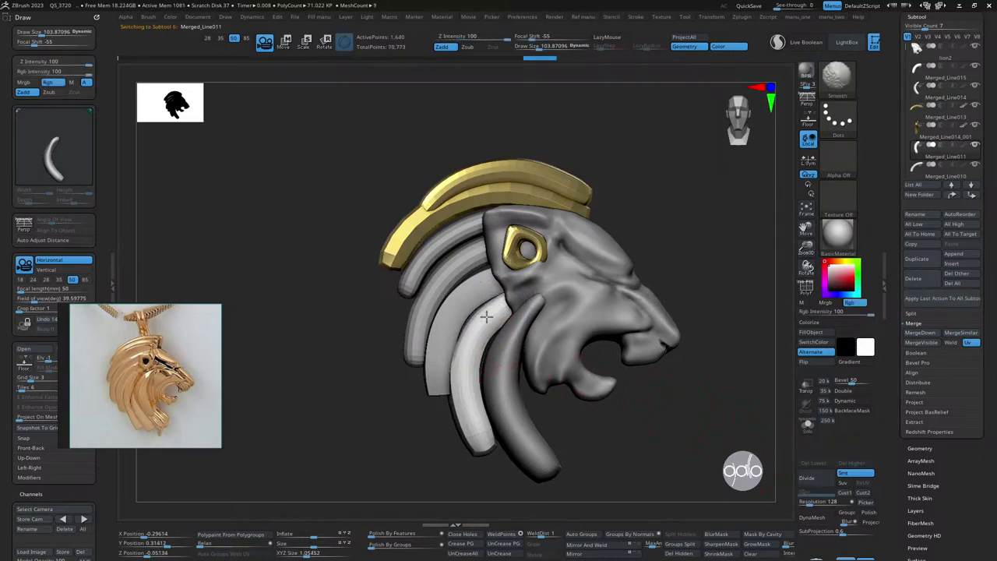
shift+drag(485, 317, 477, 432)
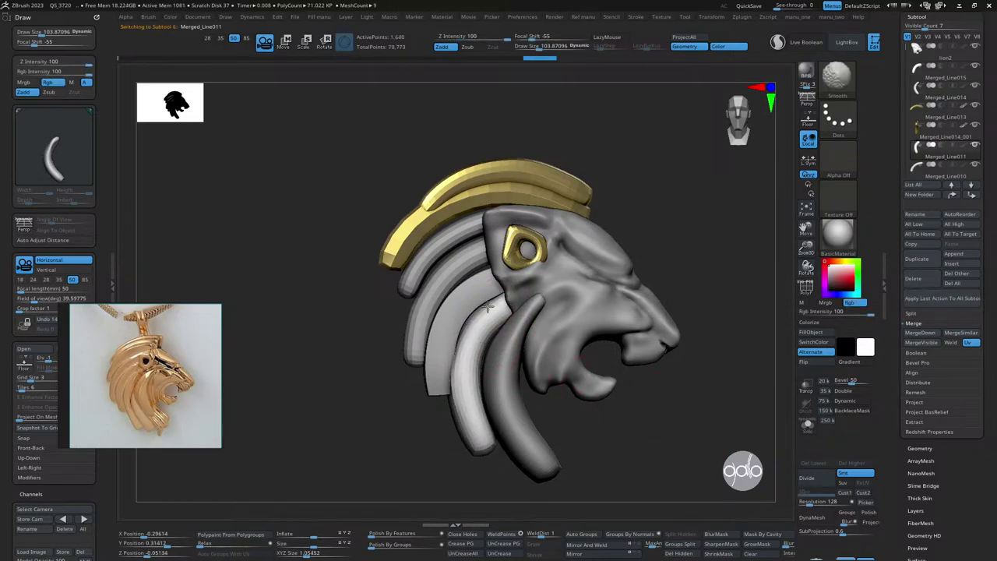
mouse_move(697, 272)
mouse_down()
mouse_move(690, 262)
mouse_move(632, 261)
mouse_up()
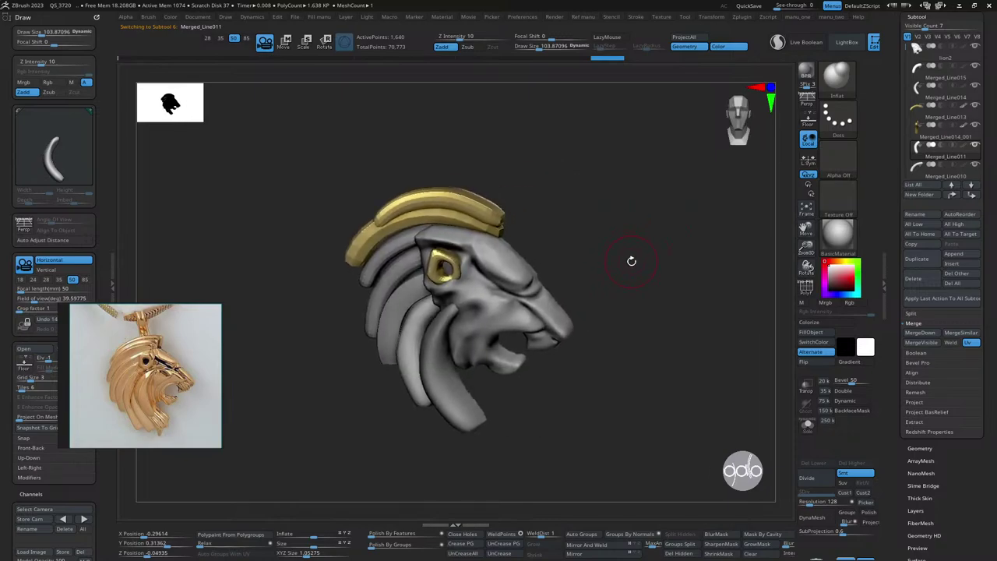
alt+click(562, 316)
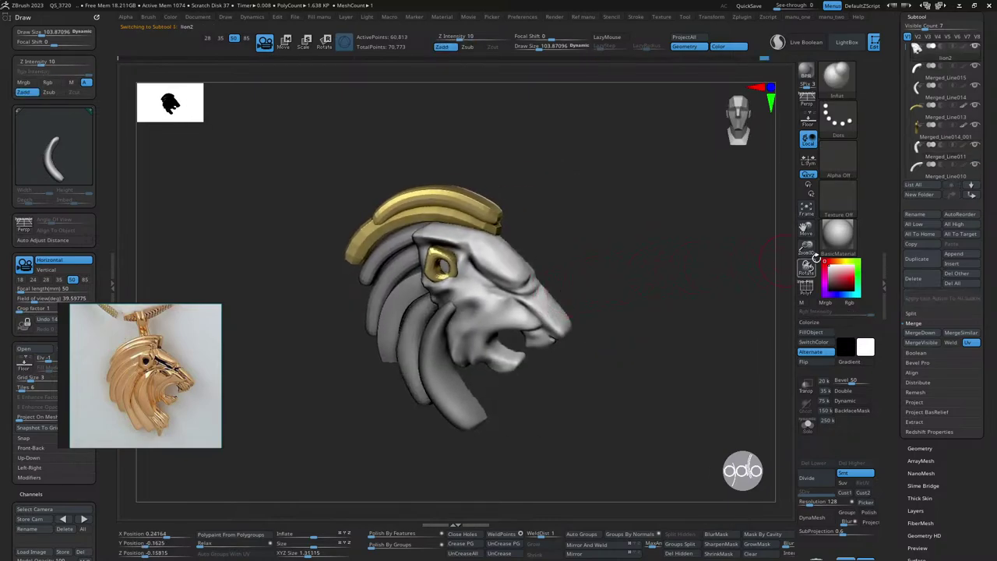
click(820, 259)
- Apply the Gold material to the whole lion pendant and view it from a new angle
click(611, 285)
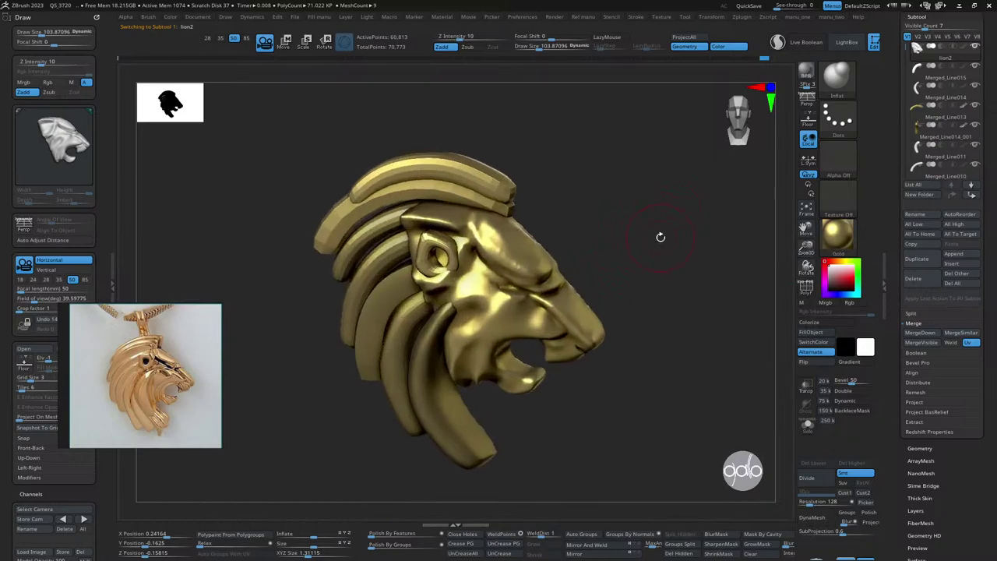
drag(661, 237, 615, 237)
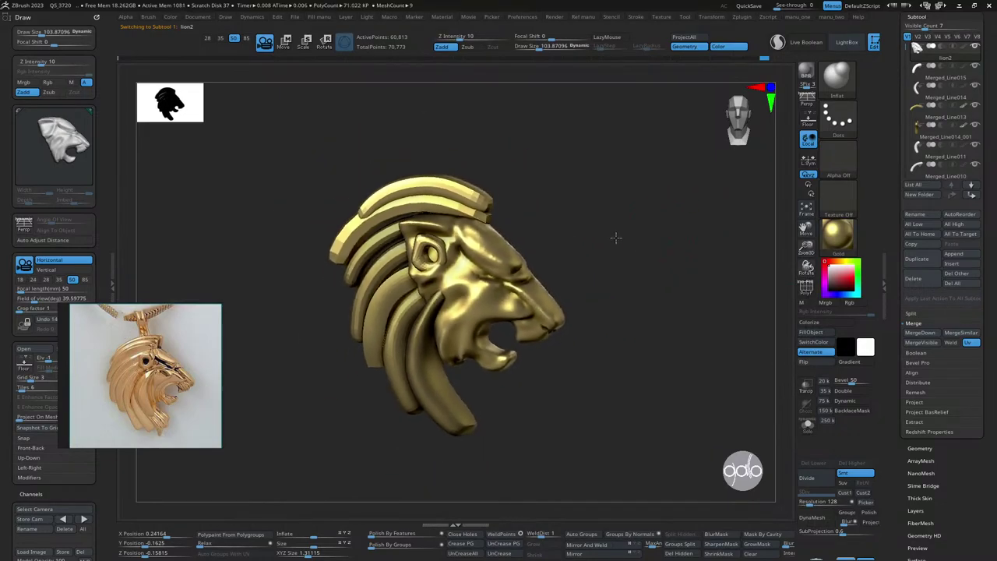
key(space)
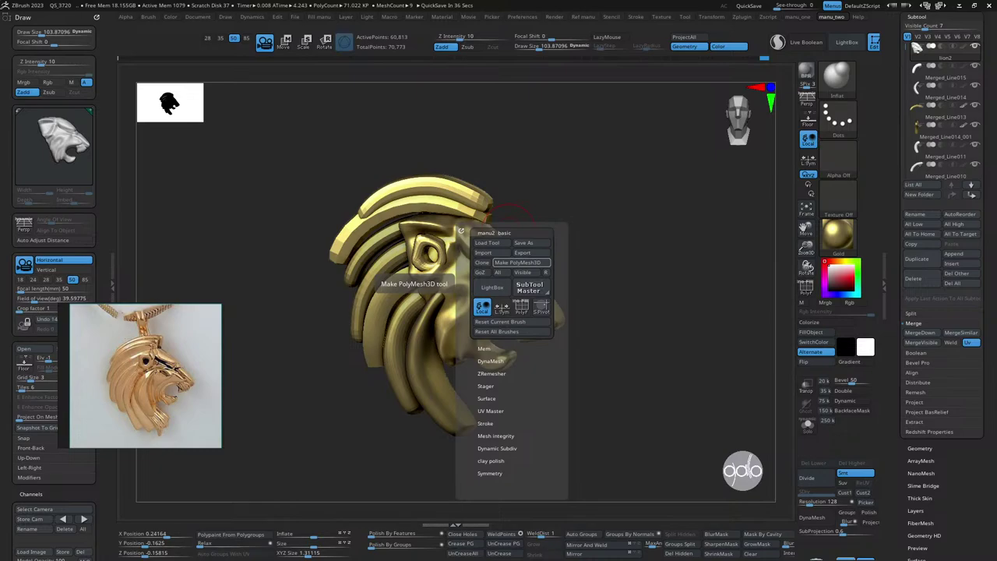
- Select the Merged_Line010 mane strip, nudge it slightly, and turn on PolyFrame to show it pink
drag(619, 271, 563, 278)
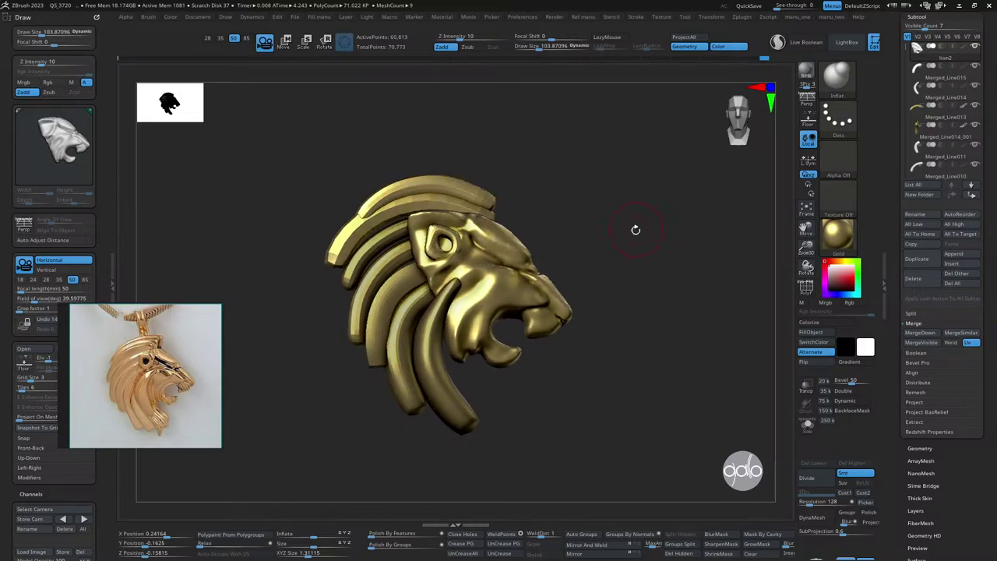
alt+drag(635, 227, 644, 256)
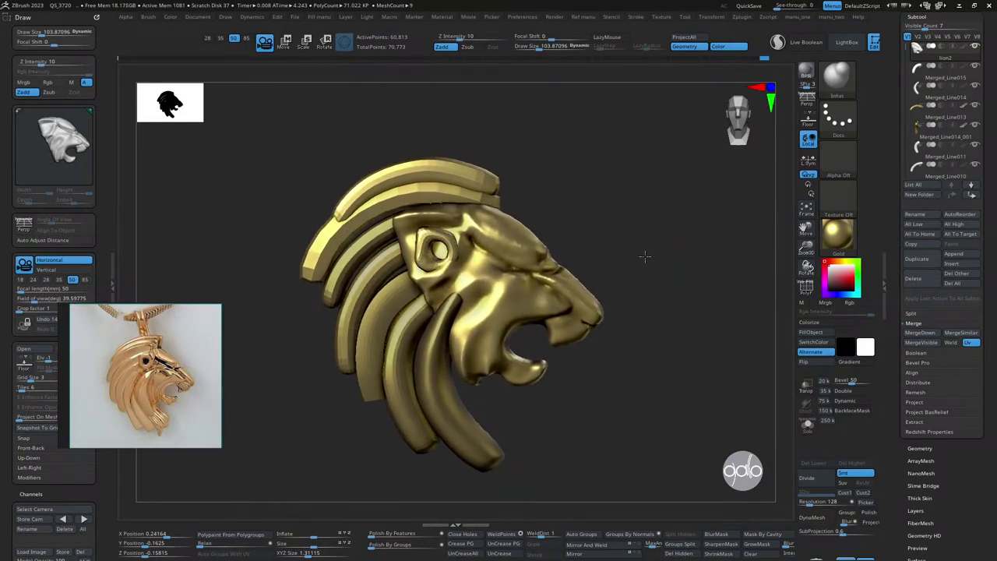
alt+click(371, 243)
key(w)
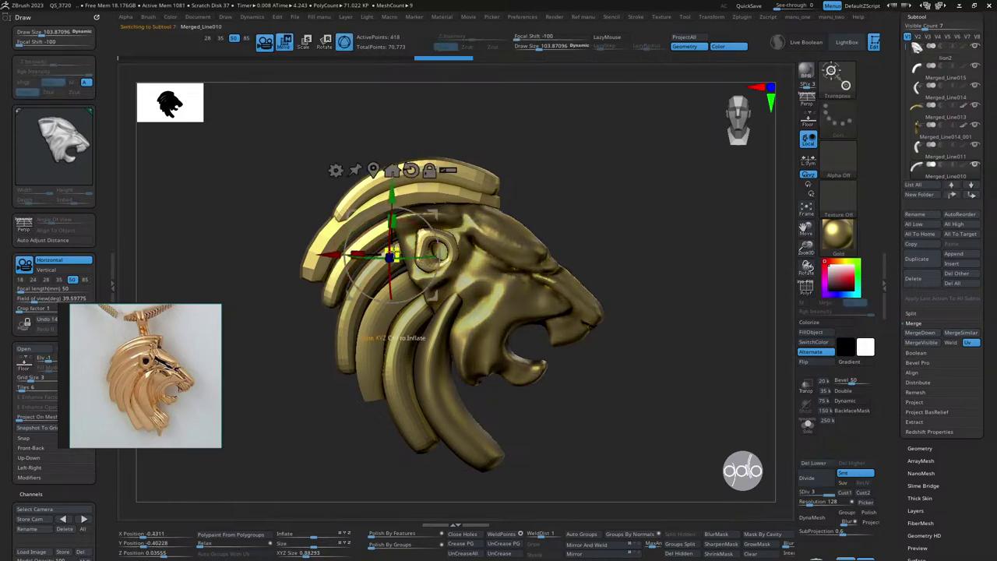
drag(433, 213, 436, 217)
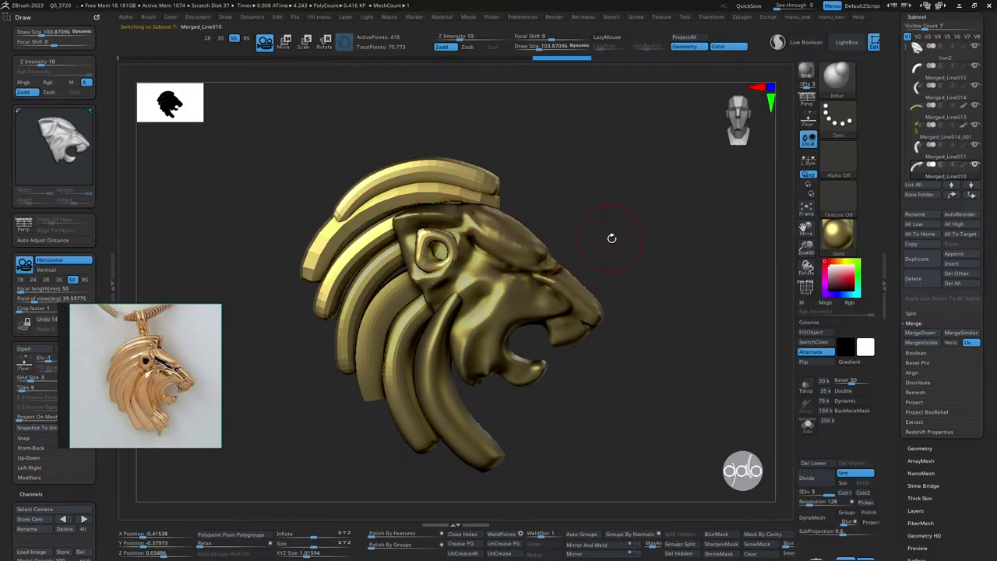
mouse_move(613, 234)
mouse_down()
mouse_move(626, 234)
mouse_move(597, 261)
mouse_up()
key(shift+f)
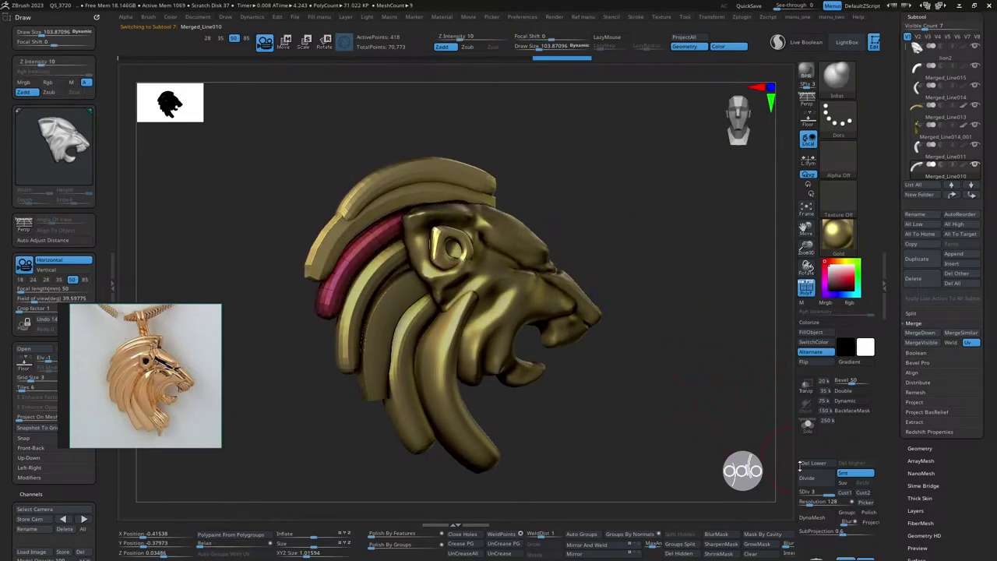
- Divide Merged_Line010, Merged_Line014_001 and Merged_Line013 once each for a denser mesh
click(807, 477)
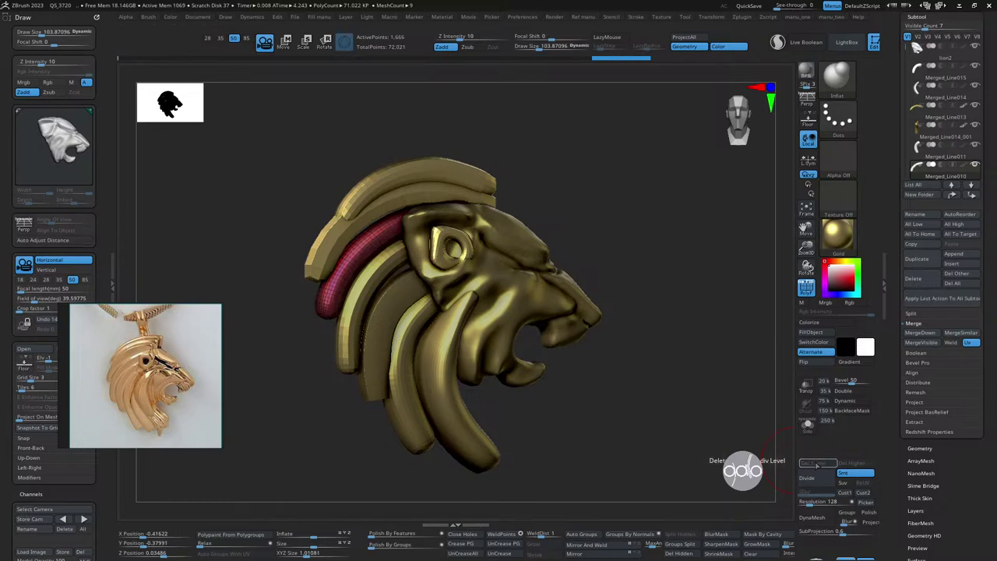
alt+click(355, 226)
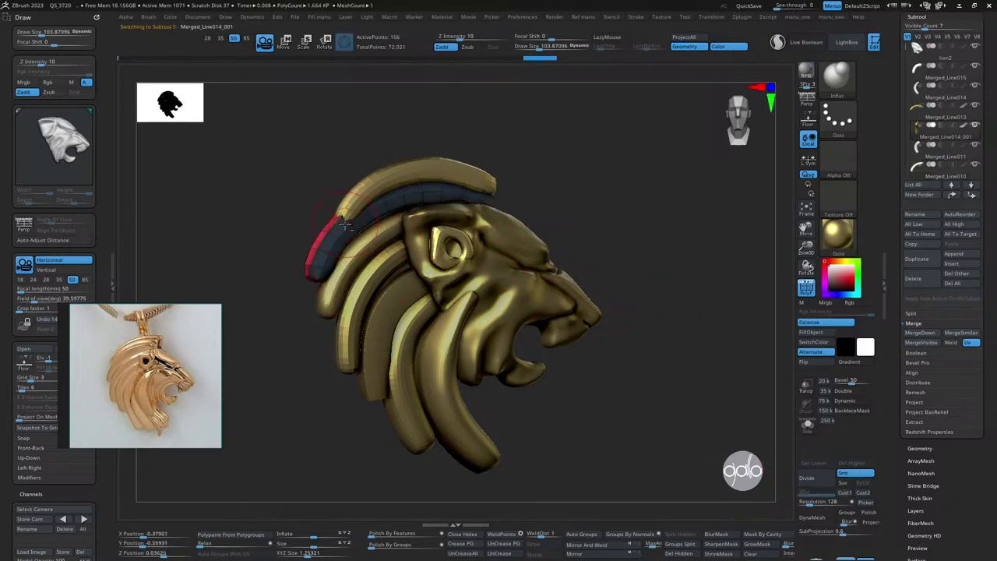
click(811, 484)
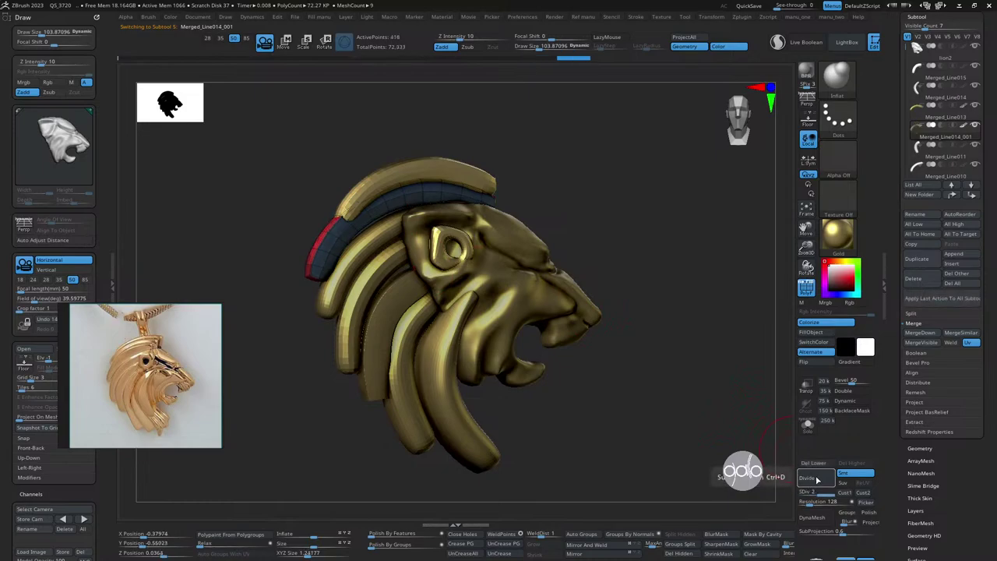
alt+click(415, 160)
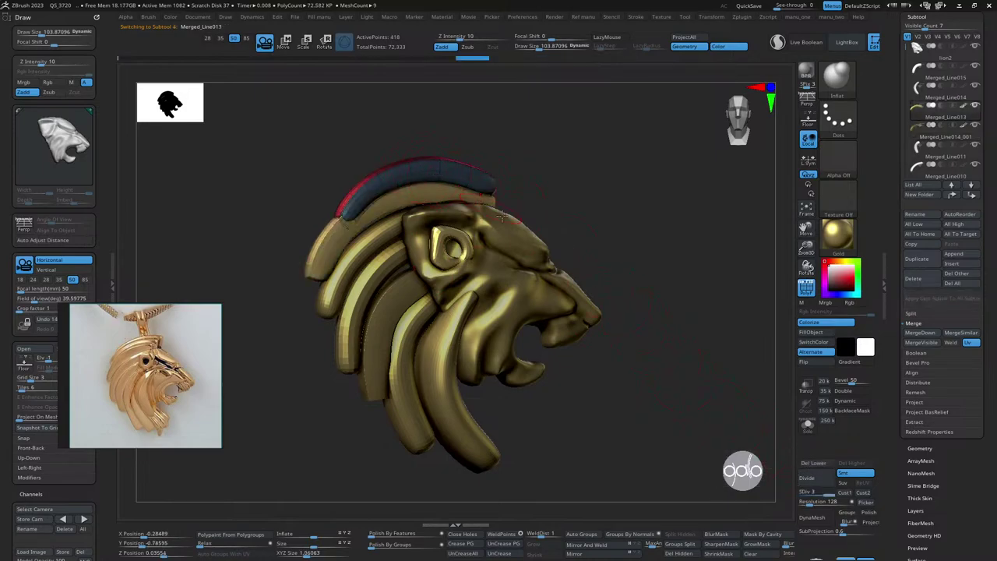
click(814, 475)
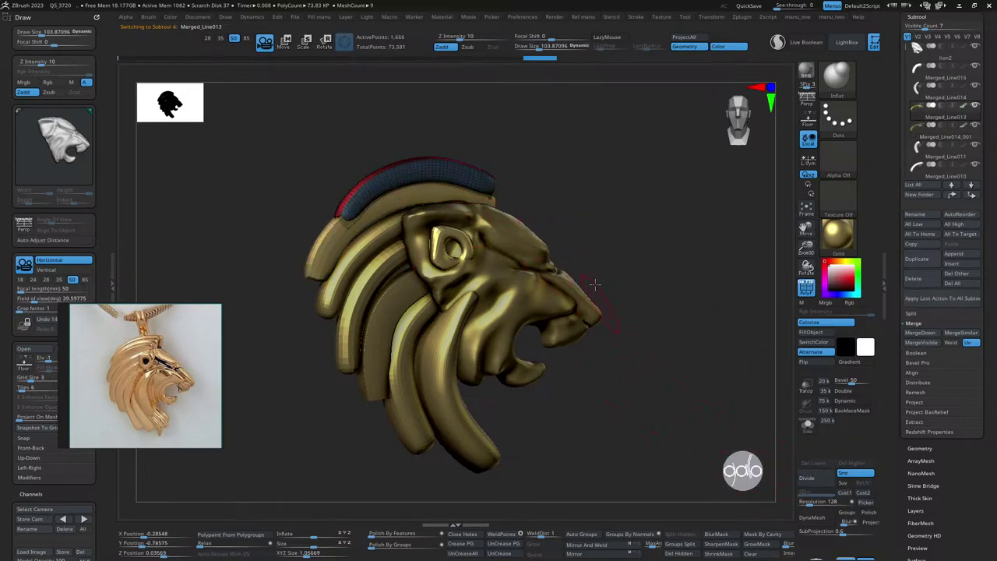
- Open the Geometry palette and bring the SubTool list back into view
drag(634, 244, 643, 256)
drag(896, 381, 912, 293)
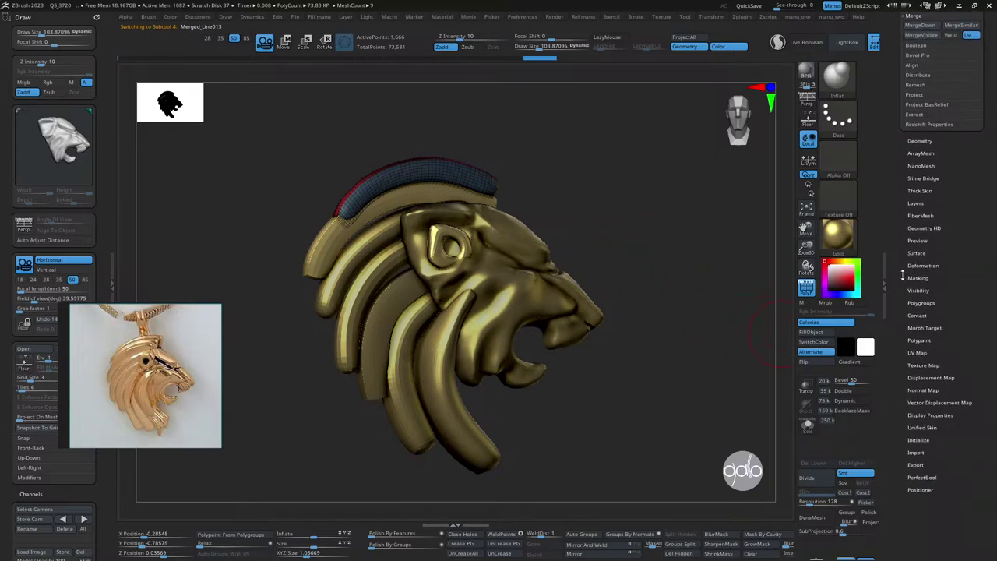
click(919, 233)
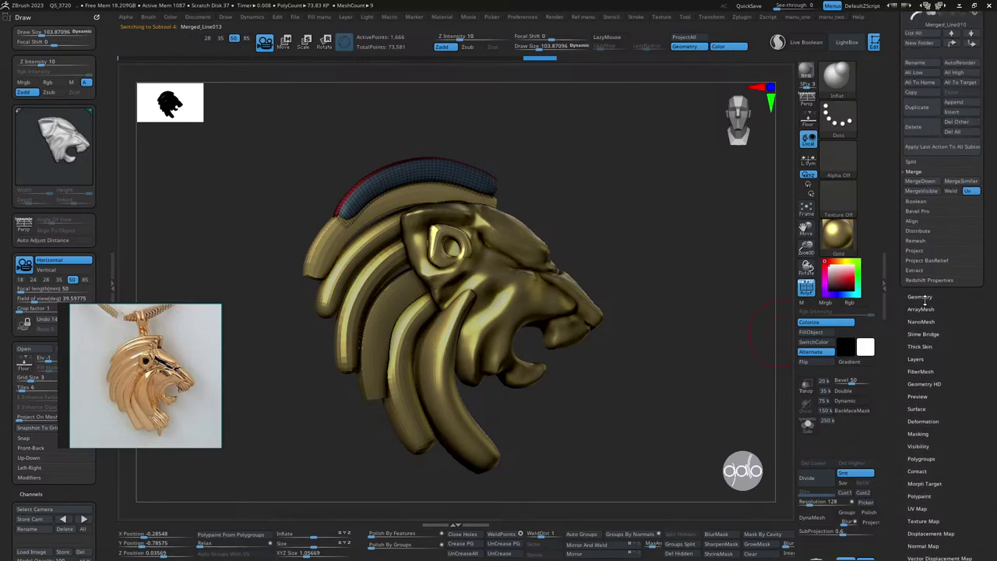
click(889, 138)
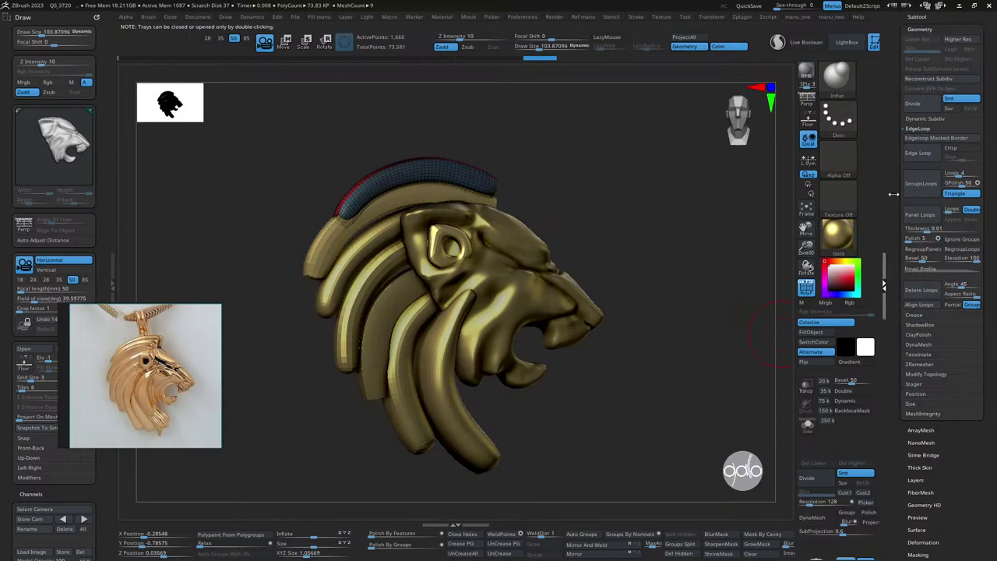
scroll(904, 200, up, 5)
click(920, 204)
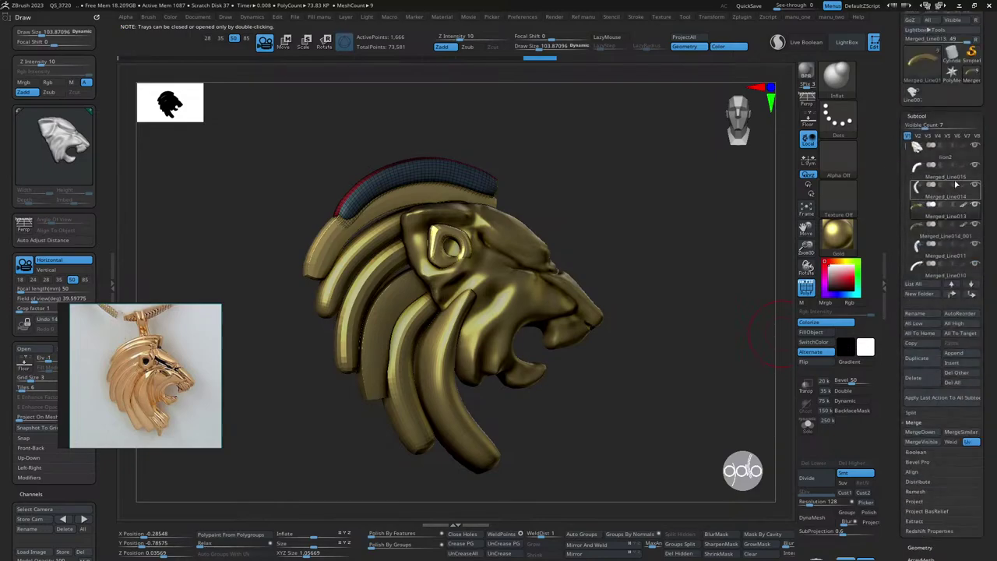
mouse_move(699, 222)
mouse_down()
mouse_move(592, 236)
mouse_move(615, 236)
mouse_up()
- Check the placement of the top bail piece and Merged_Line014_001 with the Move gizmo
click(927, 234)
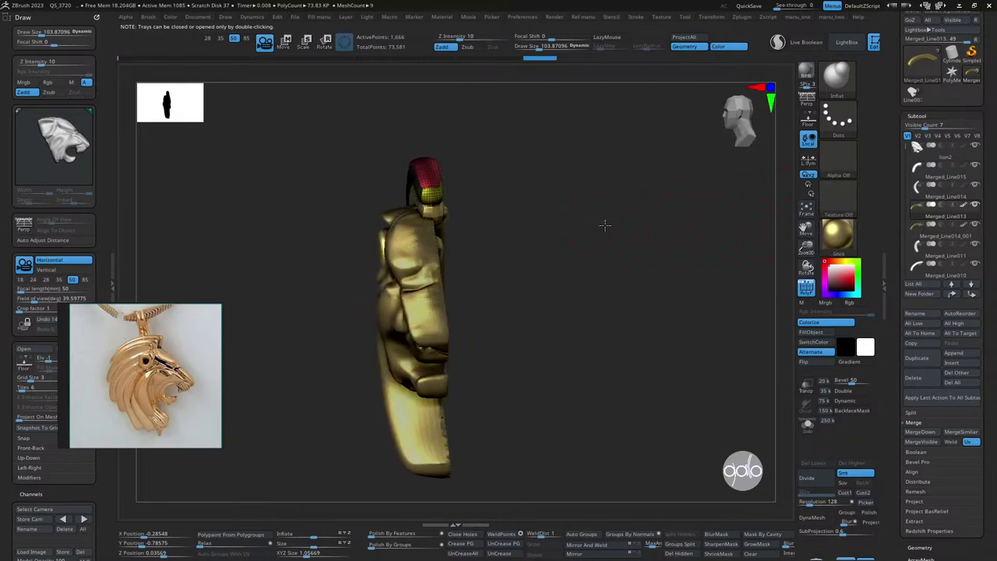
key(w)
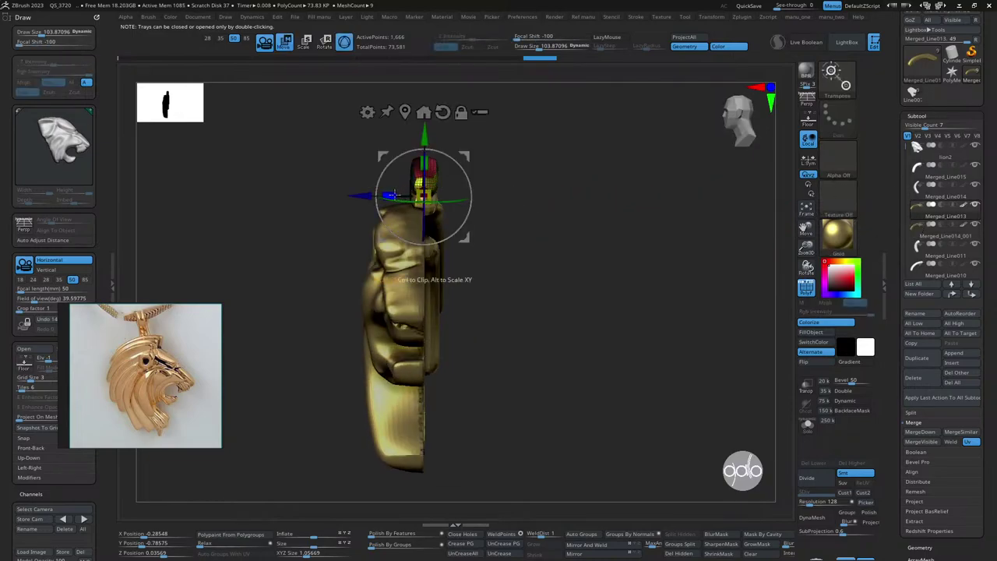
key(b)
key(i)
key(n)
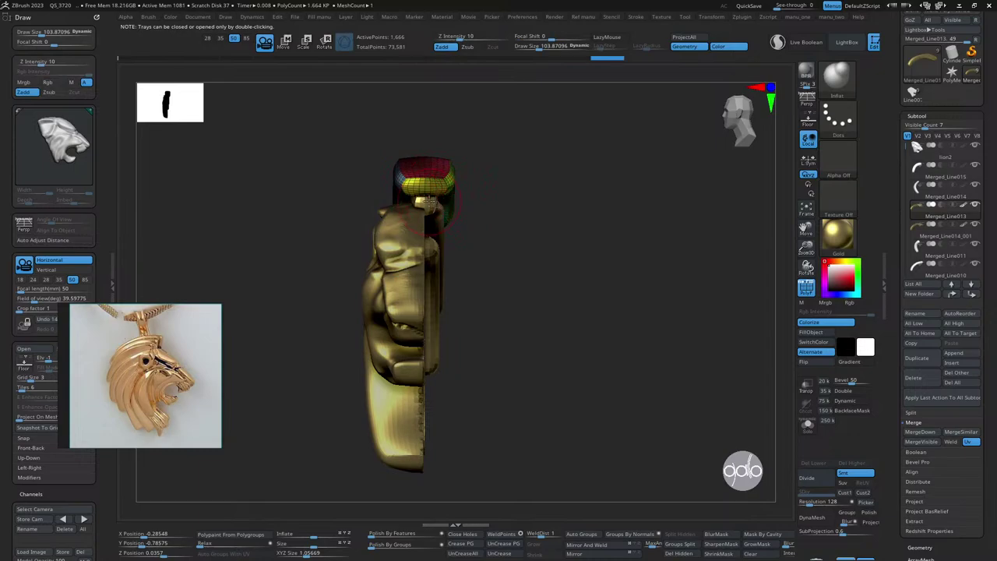
alt+click(427, 204)
key(w)
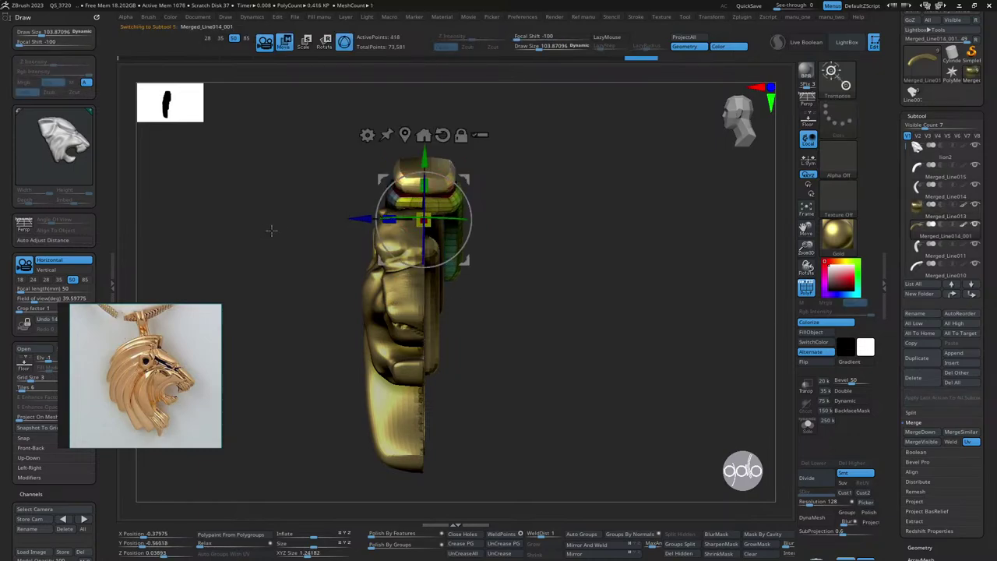
key(q)
- From a side profile, check the pink inner strand with Move, then return to Draw
mouse_move(594, 202)
mouse_down()
mouse_move(629, 194)
mouse_move(640, 204)
mouse_up()
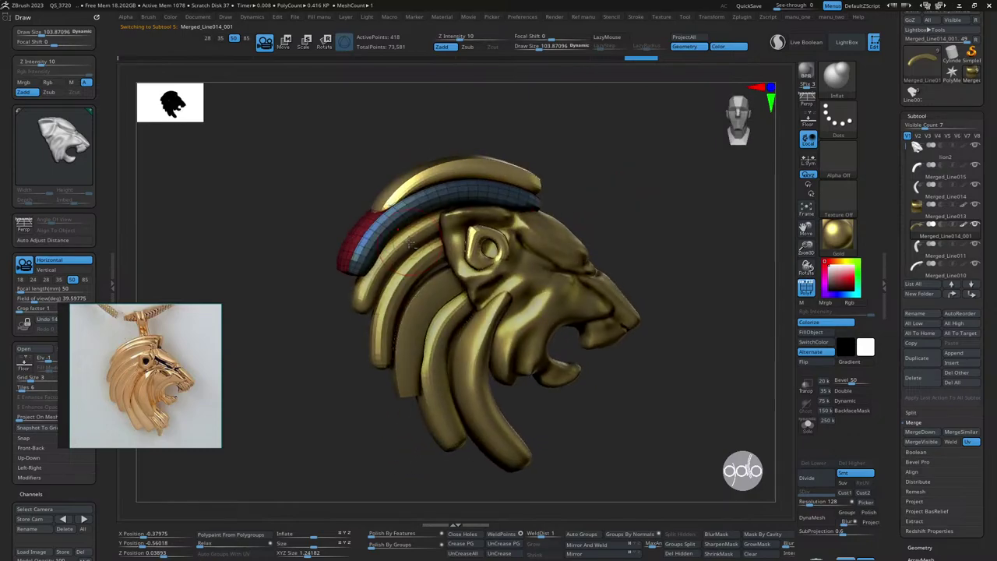
mouse_move(567, 184)
mouse_down()
mouse_move(623, 162)
mouse_move(611, 169)
mouse_up()
alt+click(434, 233)
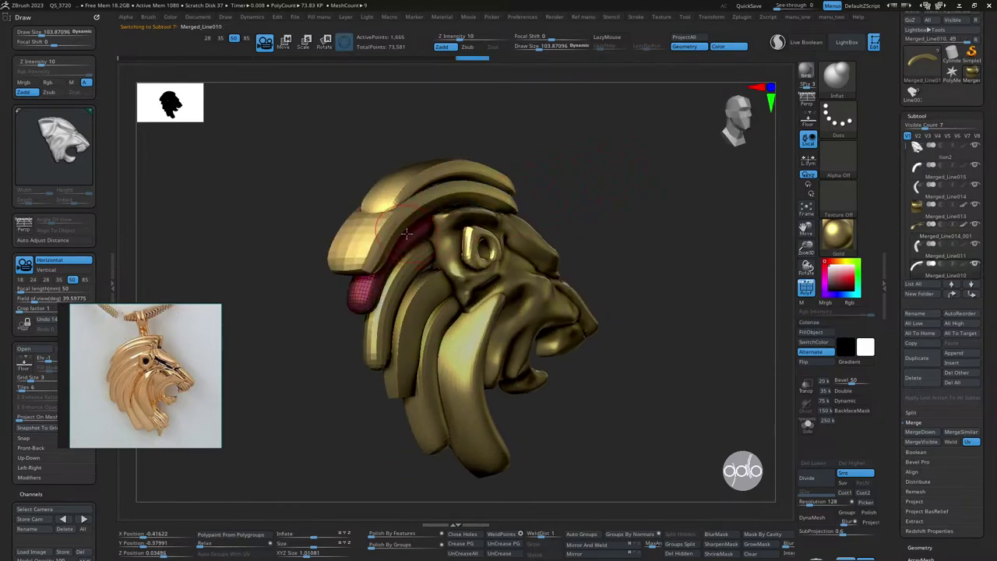
key(w)
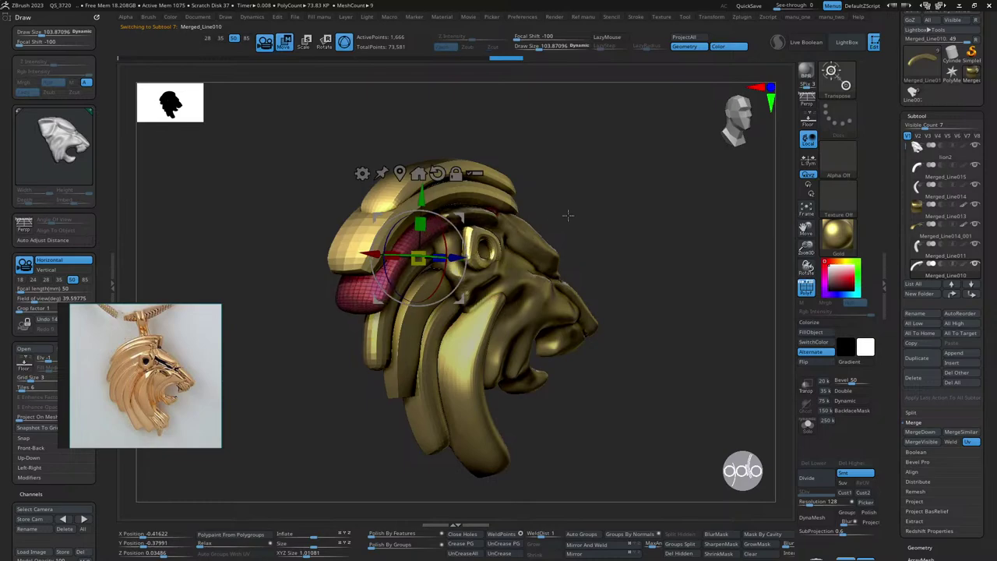
key(q)
mouse_move(568, 216)
mouse_down()
mouse_move(603, 202)
mouse_move(603, 185)
mouse_up()
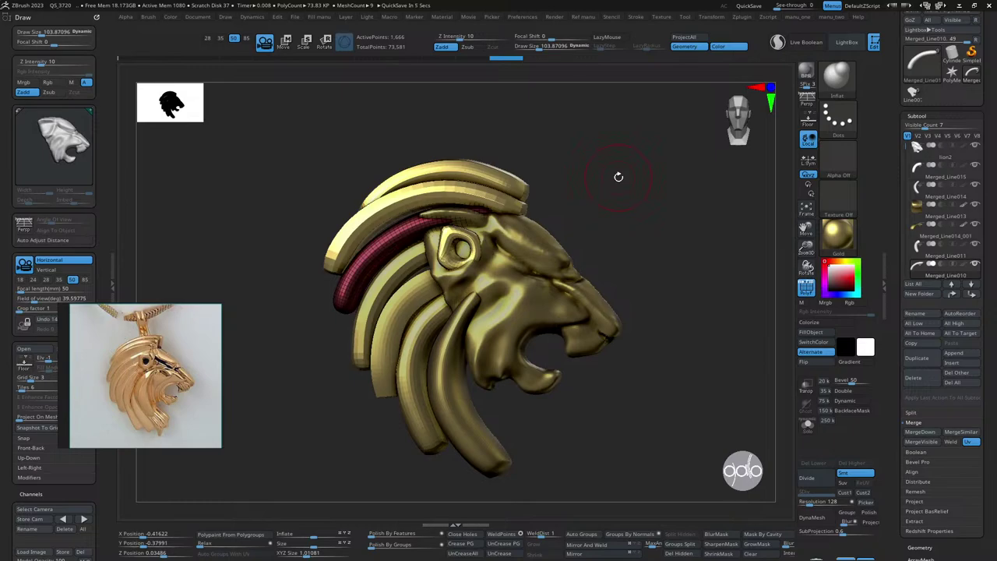
drag(619, 177, 631, 184)
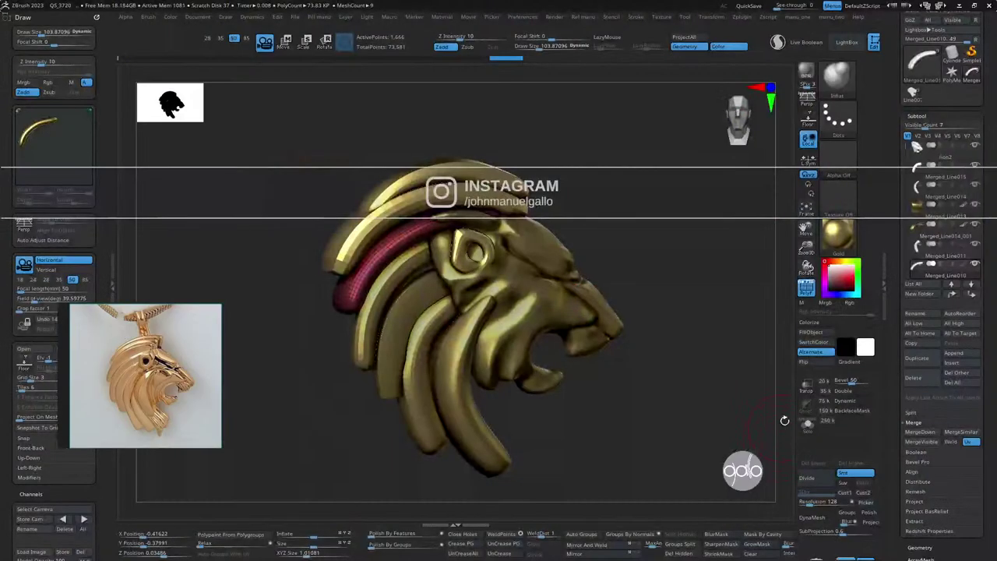
- Select the blue Merged_Line008 strand and rotate it into a curved band behind the inner mane
mouse_move(673, 250)
mouse_down()
mouse_move(656, 234)
mouse_move(675, 216)
mouse_move(642, 231)
mouse_up()
alt+click(358, 355)
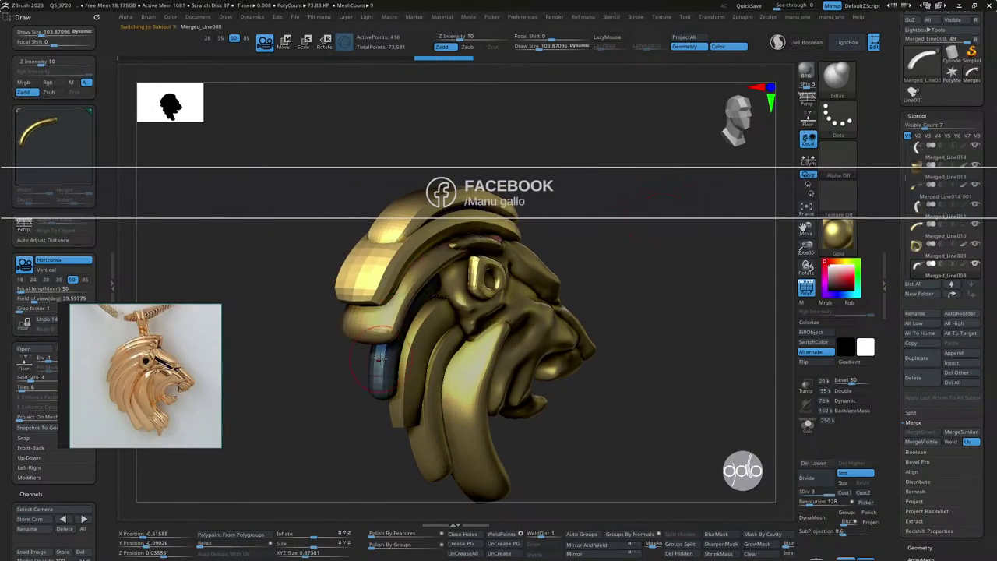
key(w)
drag(438, 331, 459, 281)
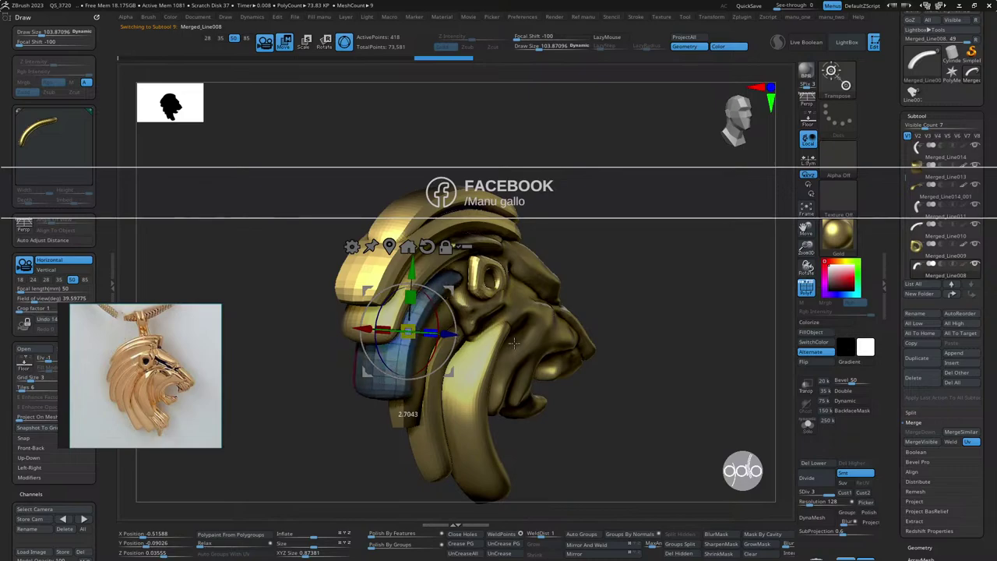
key(q)
mouse_move(676, 258)
mouse_down()
mouse_move(601, 268)
mouse_move(573, 292)
mouse_move(574, 283)
mouse_up()
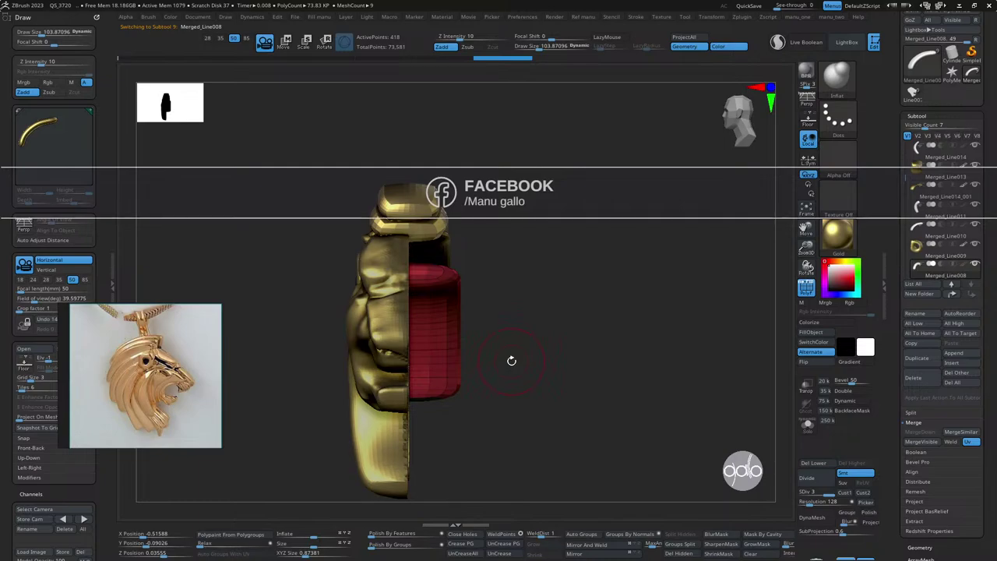
drag(569, 196, 613, 225)
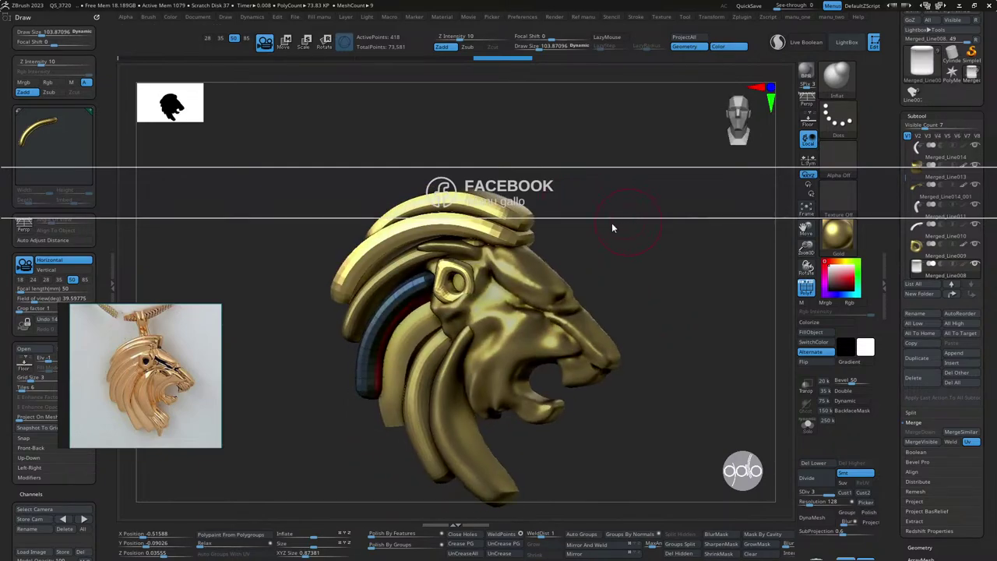